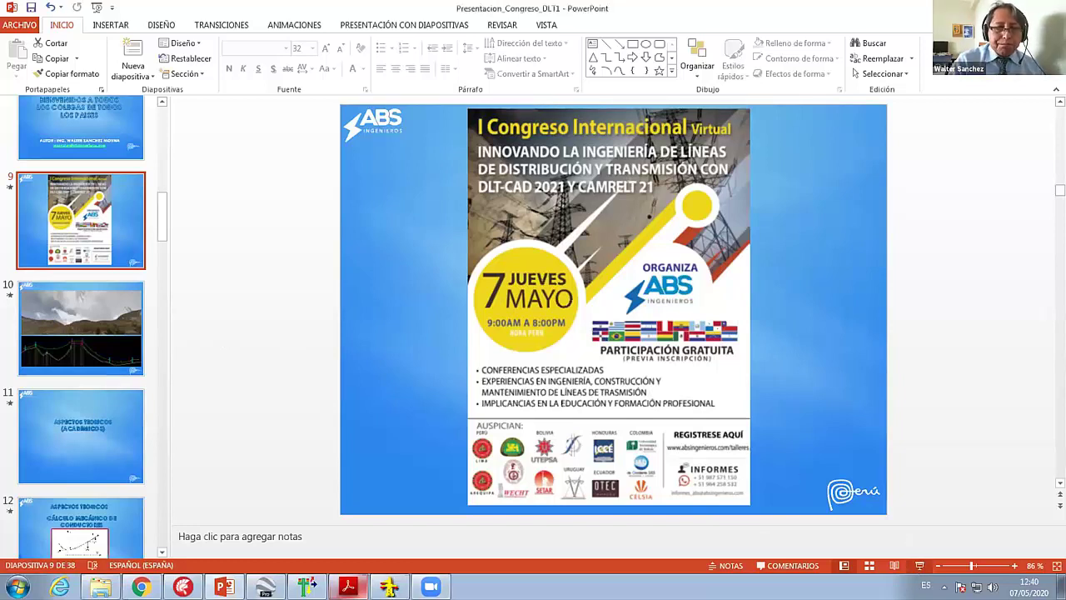
Step: Start the slideshow at the congress poster slide and advance to the mountain photo slide
key("shift+F5")
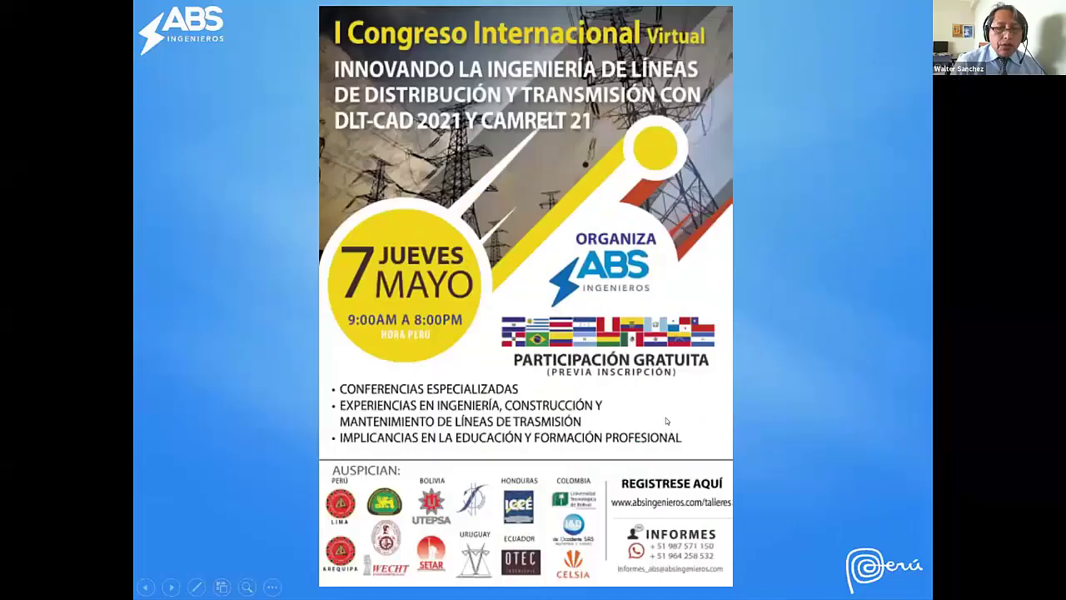
key("Right")
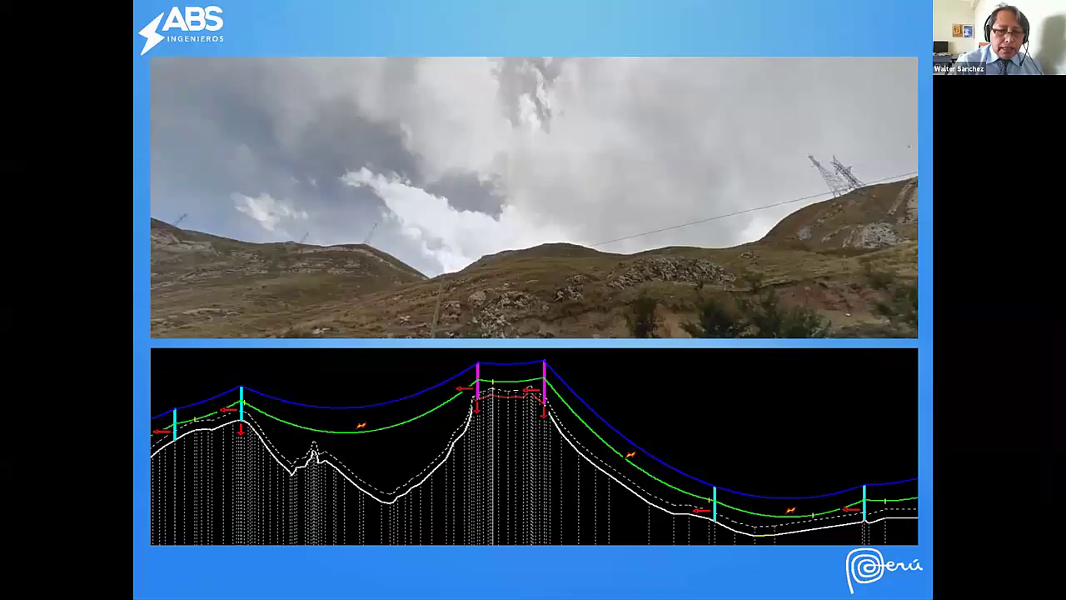
key("Right")
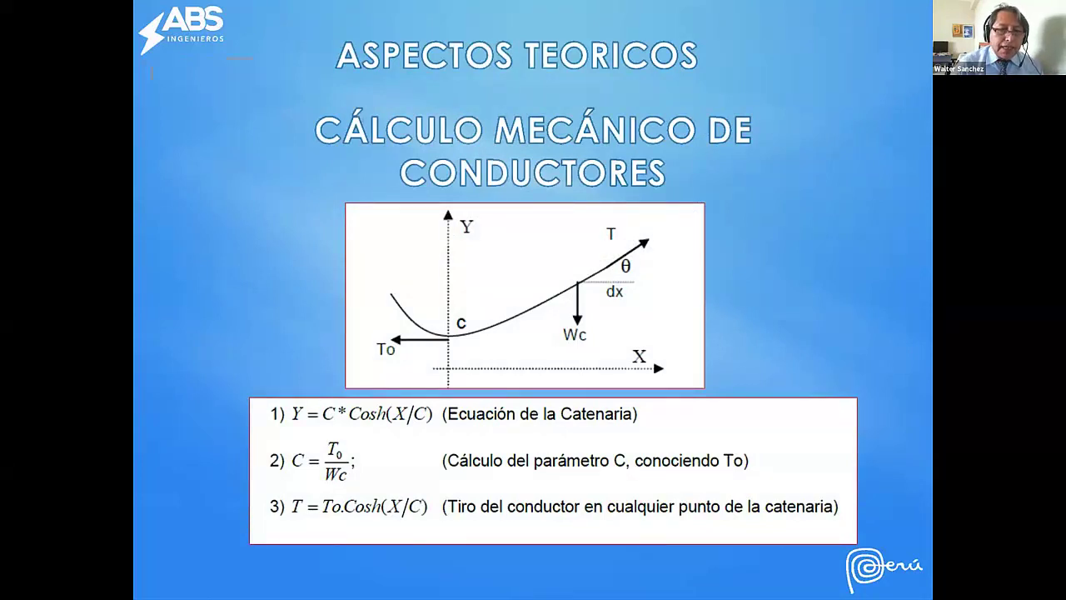
key("Right")
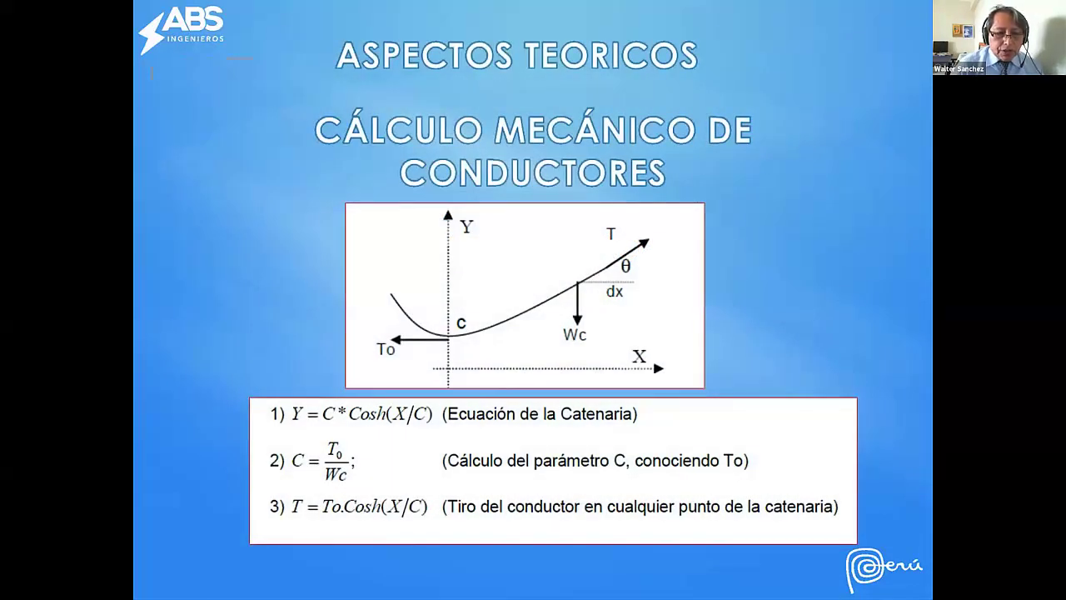
key("Right")
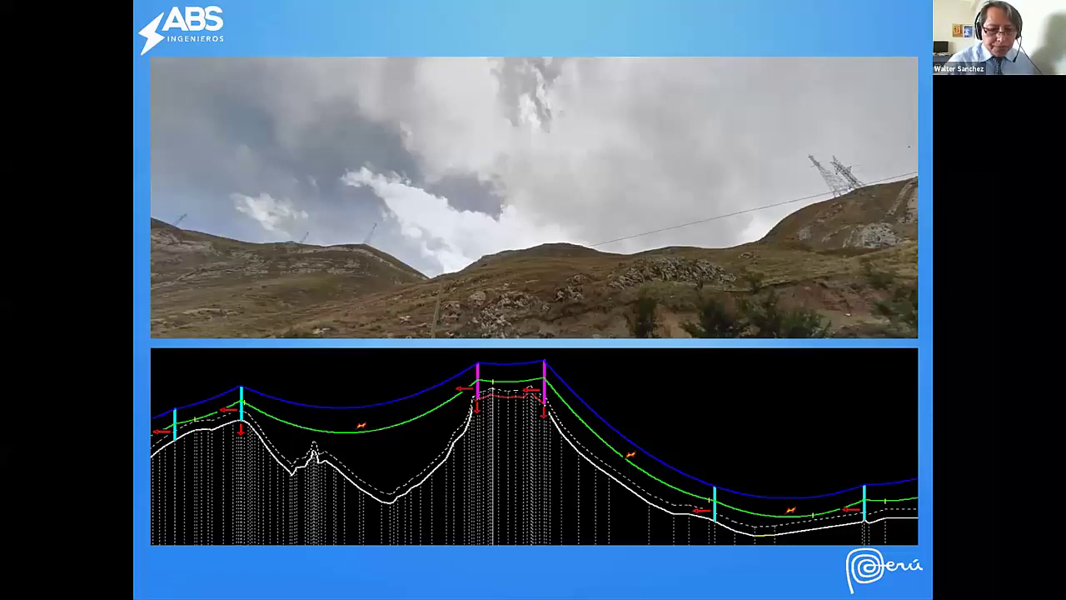
mouse_move(747, 186)
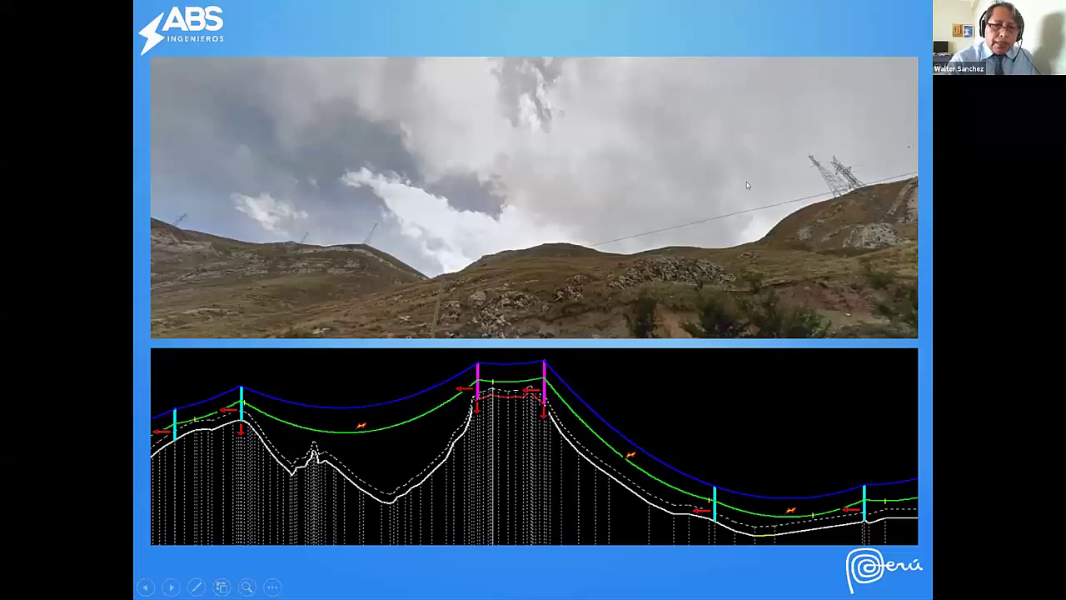
Step: Advance past the ASPECTOS TEORICOS and mechanical calculation slides to the catenary model slide
left_click(630, 200)
key("Right")
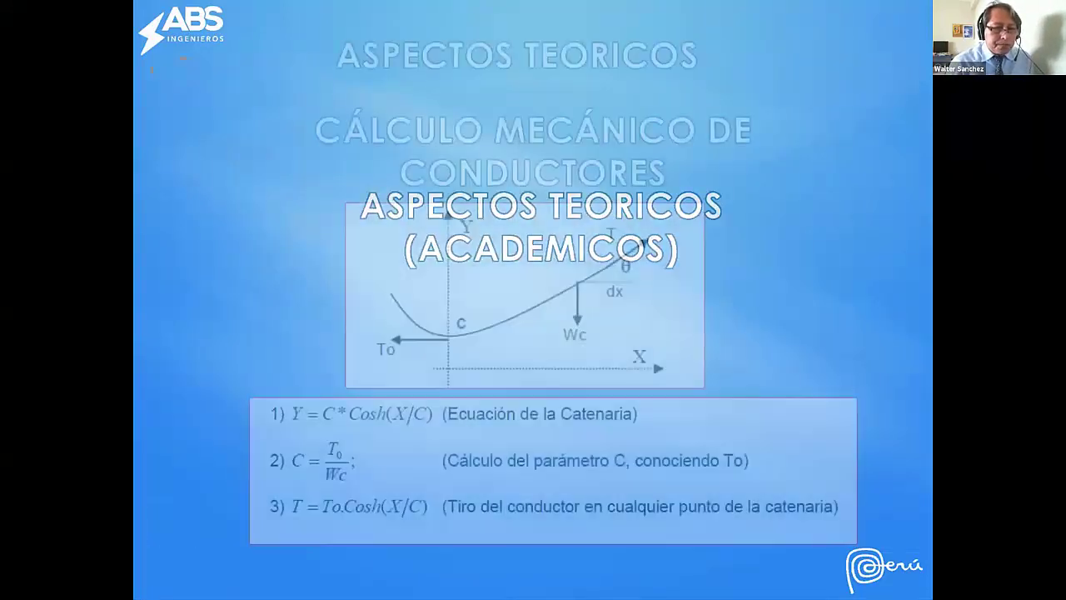
key("Right")
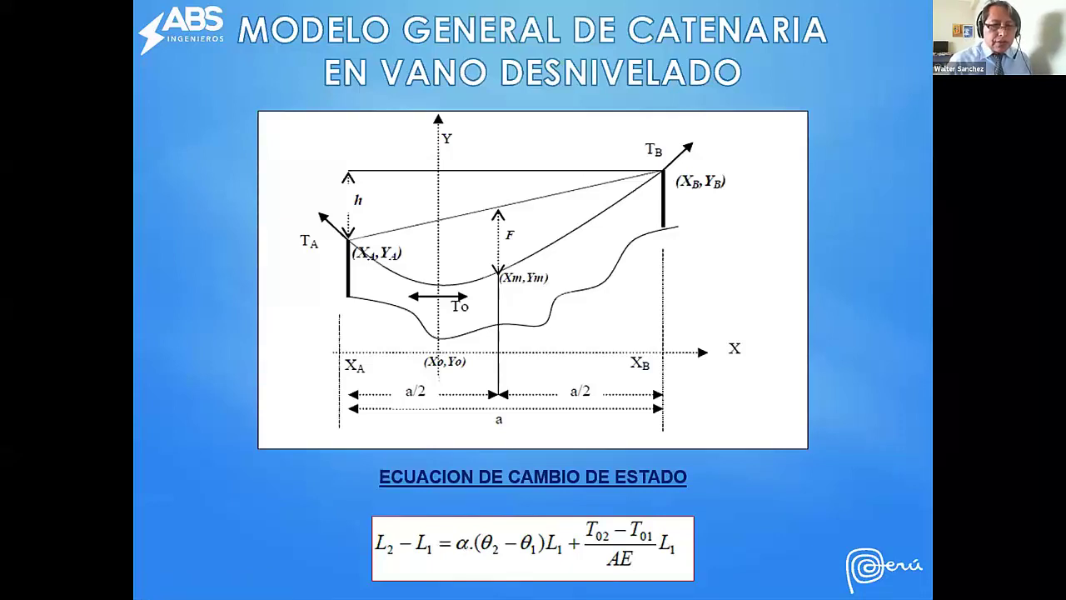
Step: Advance one slide to the DLT-CAD automated design slide with the conductor-sag profile
key("Right")
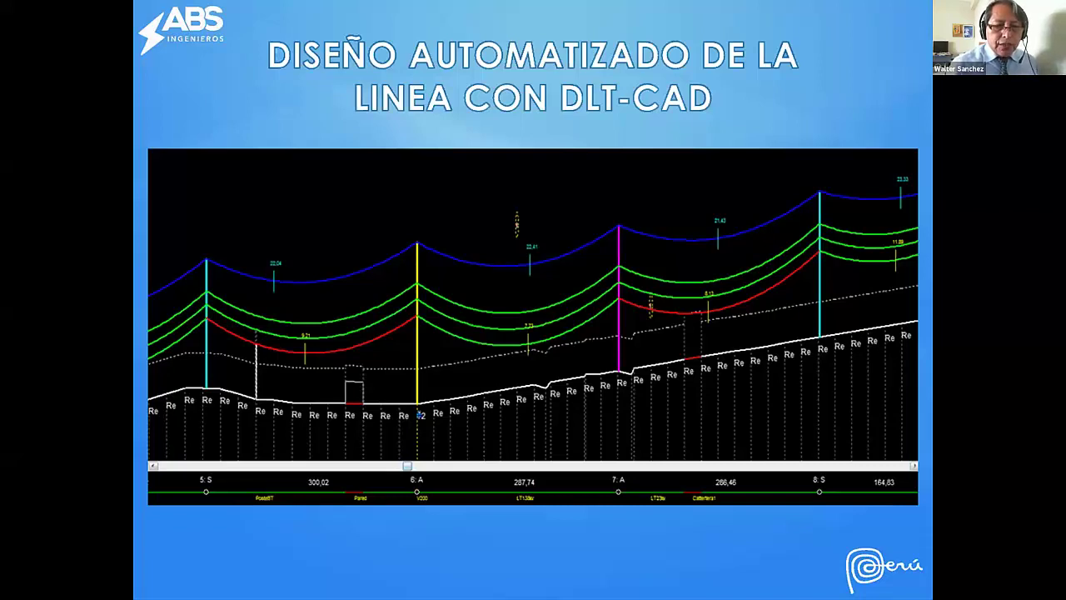
Step: Step forward and back between the DLT-CAD design slide and the Google Earth route slide
key("Right")
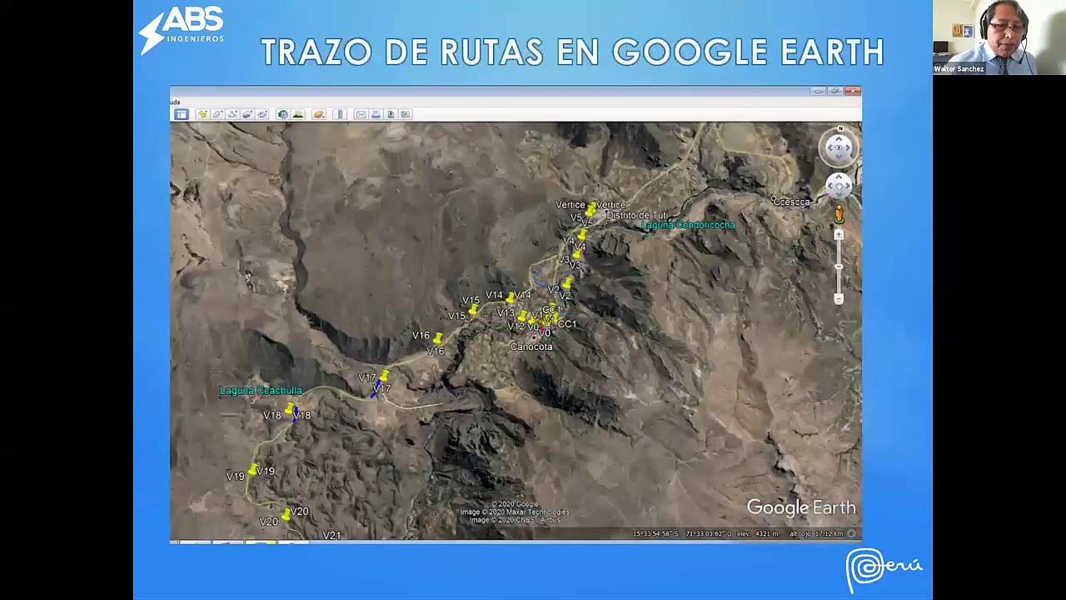
key("Right")
key("Left")
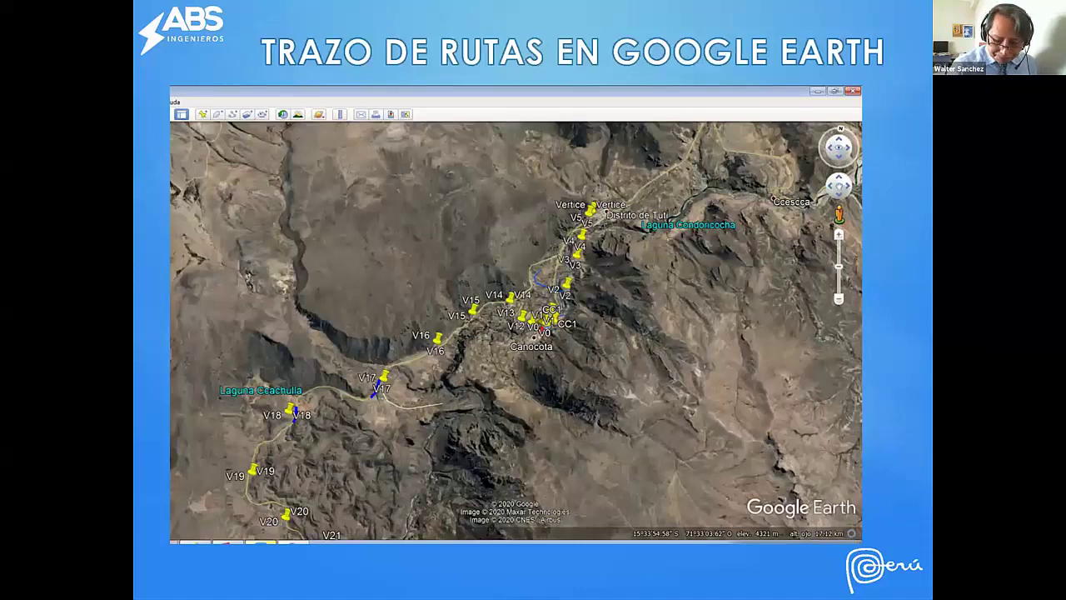
key("Right")
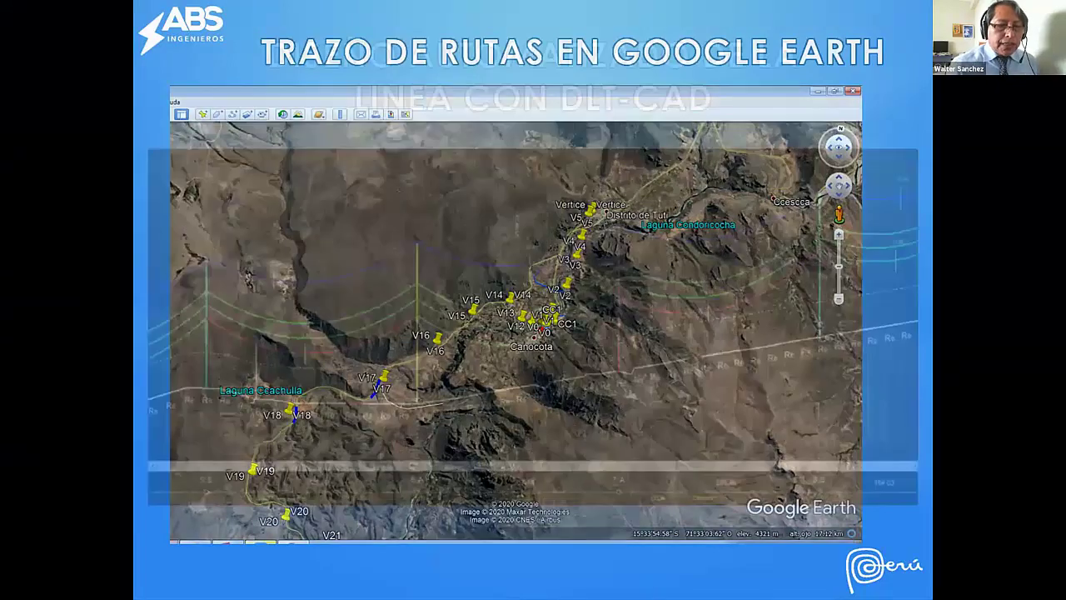
Step: Step back through the theory slides, then forward to the automatic structure distribution slide
key("Right")
key("Left")
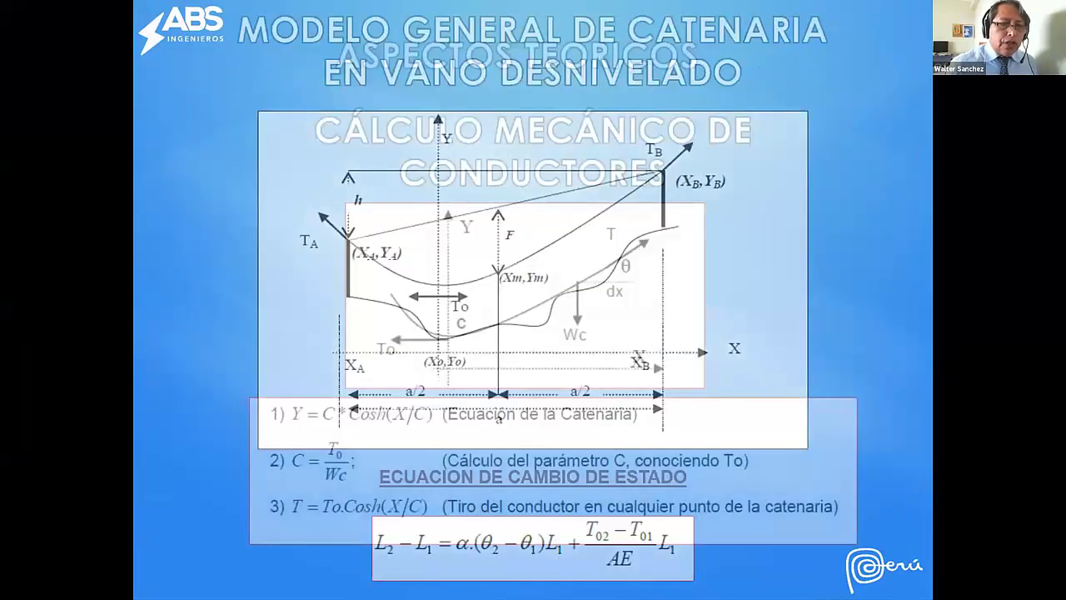
key("Left")
key("Right")
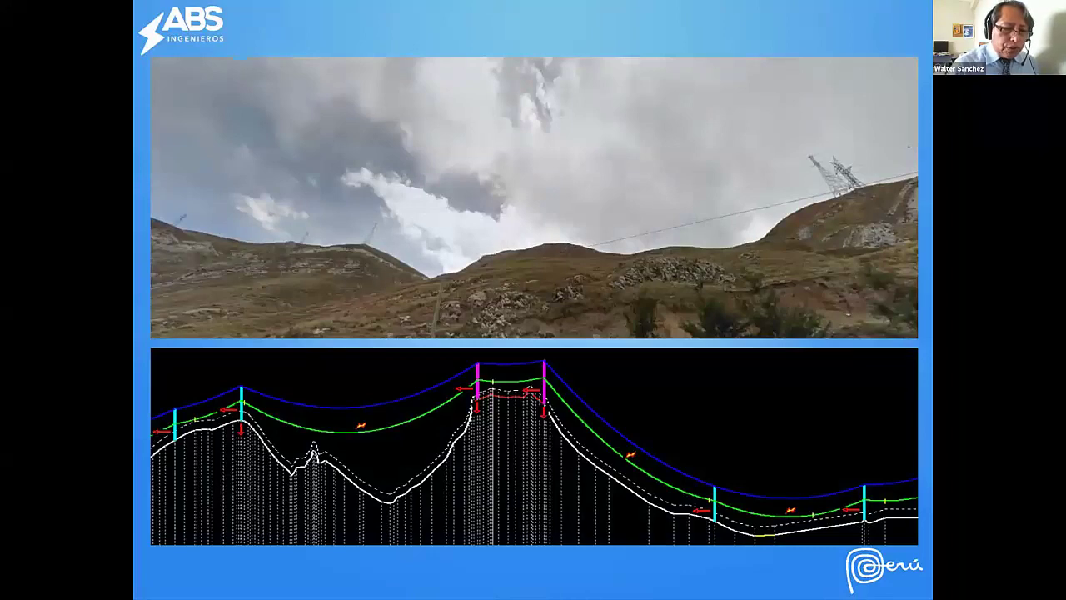
key("Left")
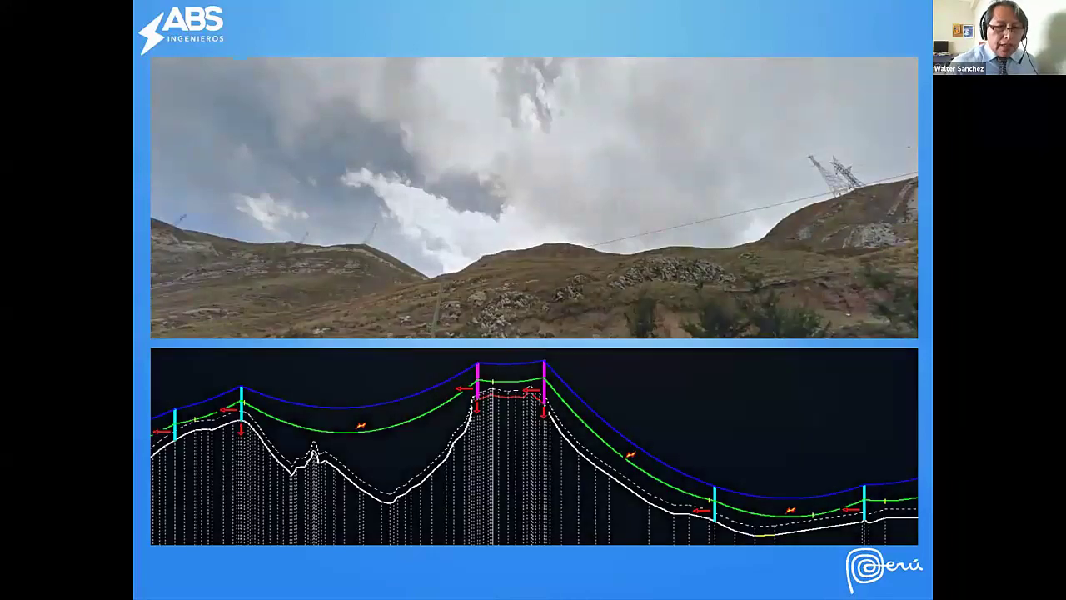
key("Right")
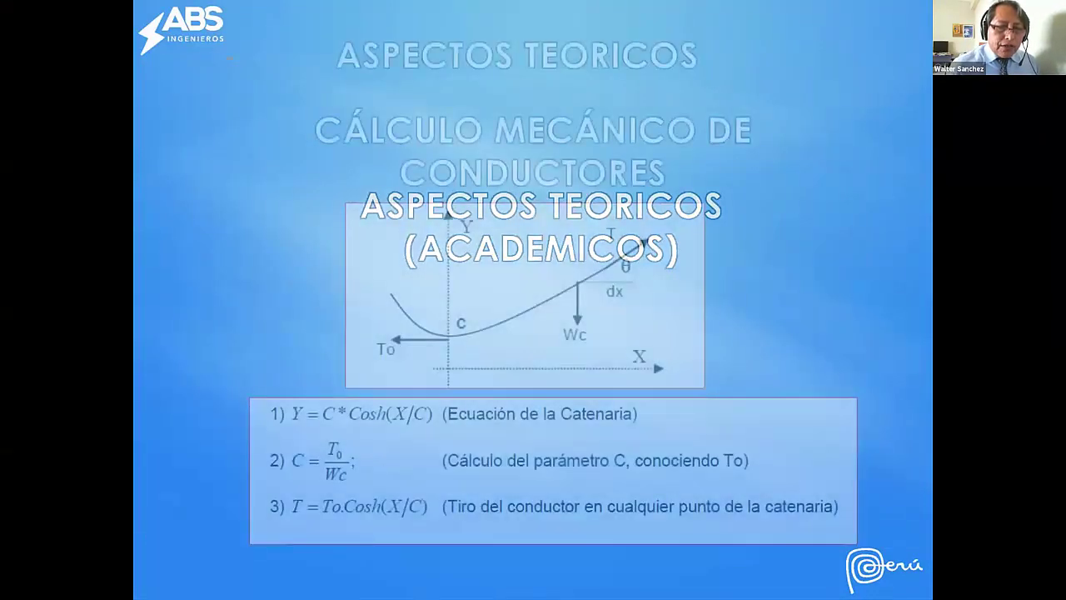
key("Right")
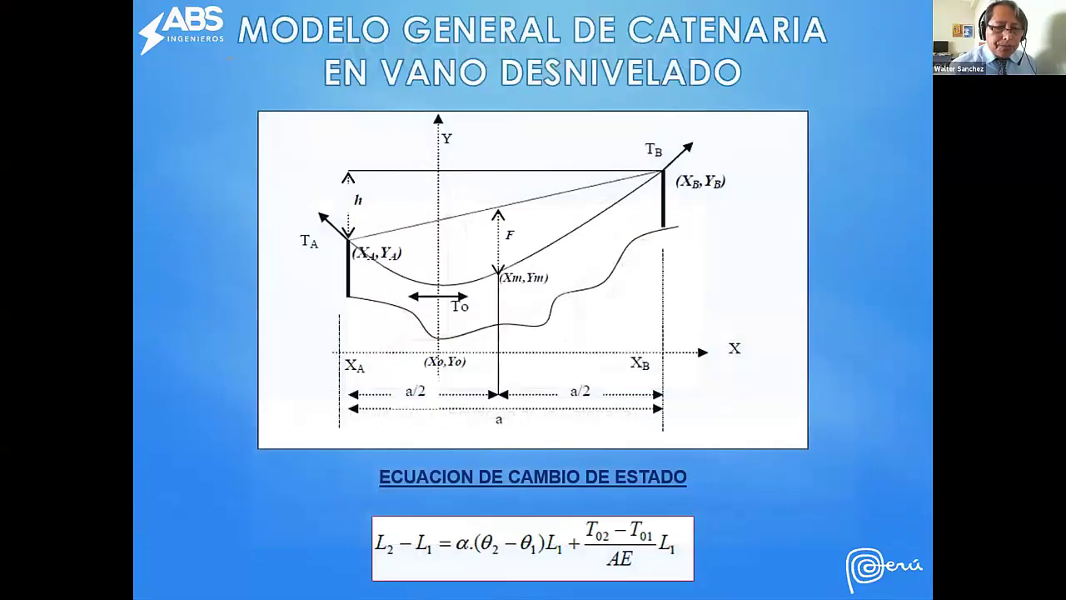
key("Right")
key("Right")
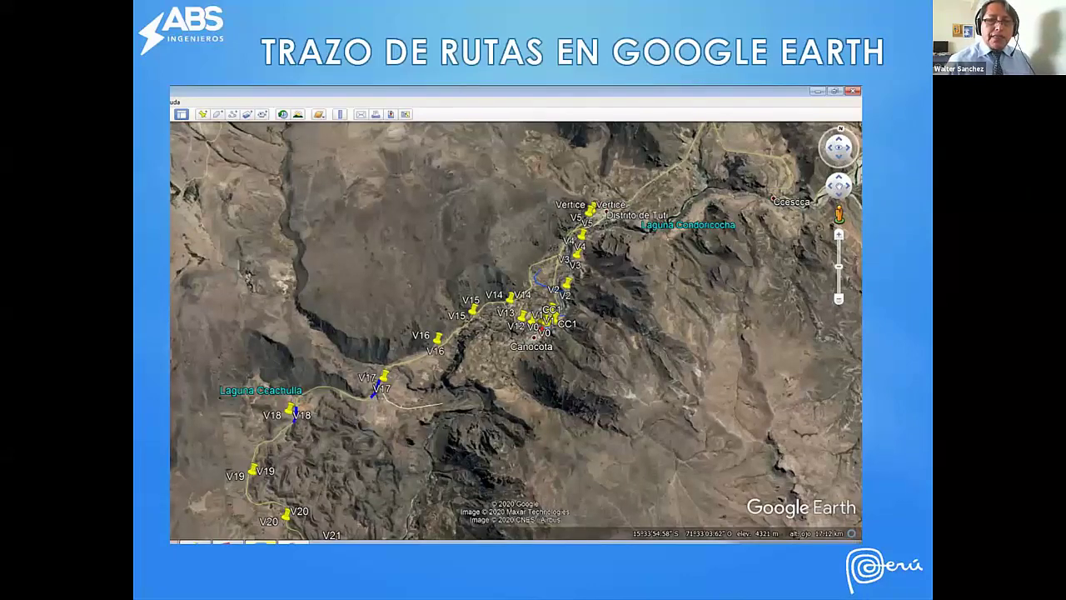
key("Right")
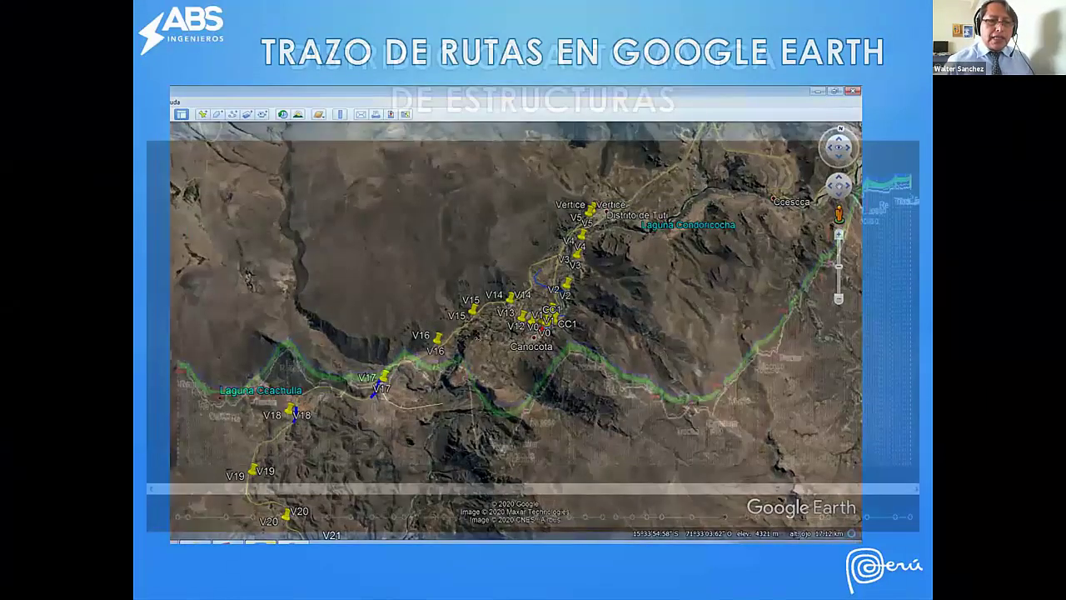
Step: Exit the slideshow and switch via the taskbar through DLT-CAD to Google Earth Pro
key("Escape")
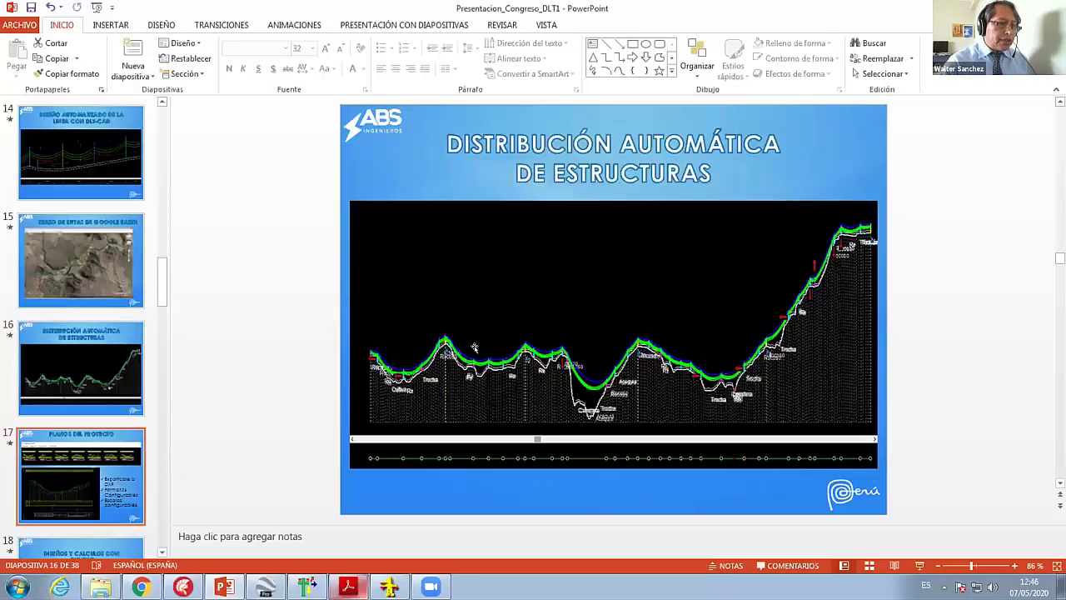
key("Down")
key("Down")
key("Down")
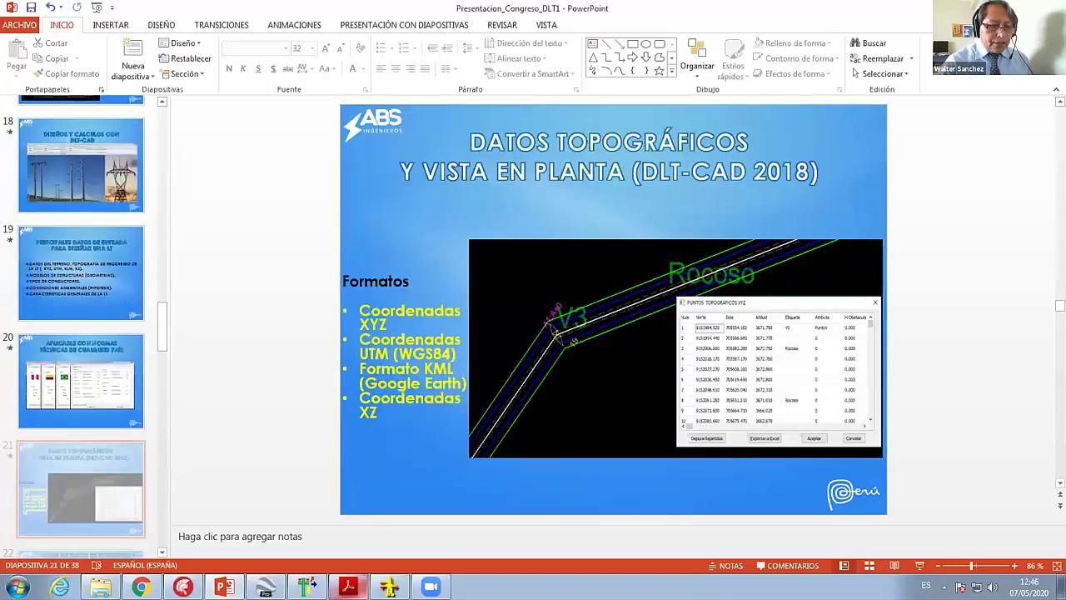
left_click(389, 586)
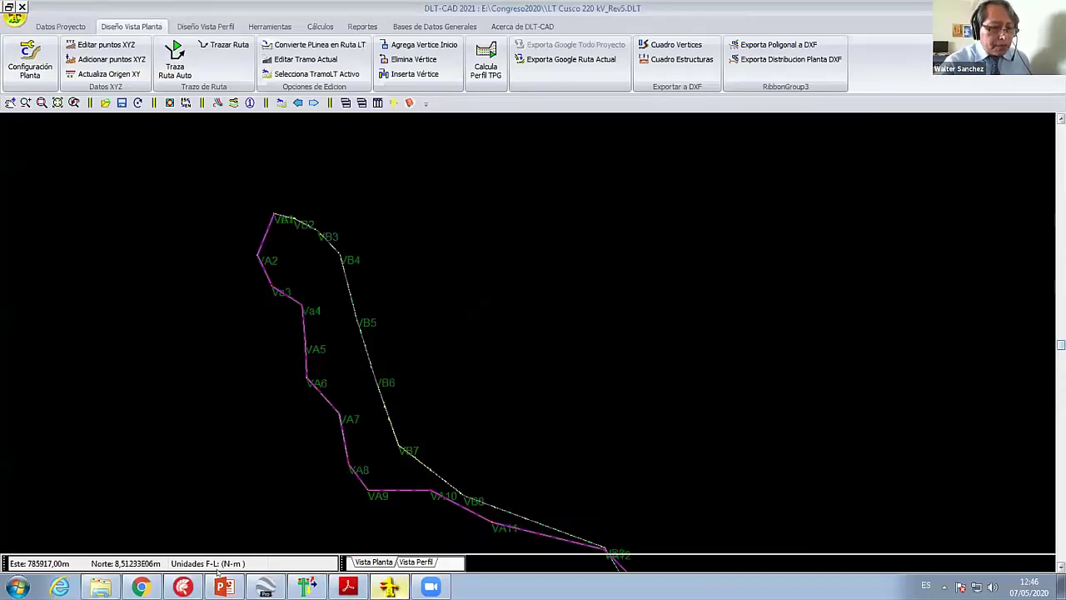
left_click(265, 586)
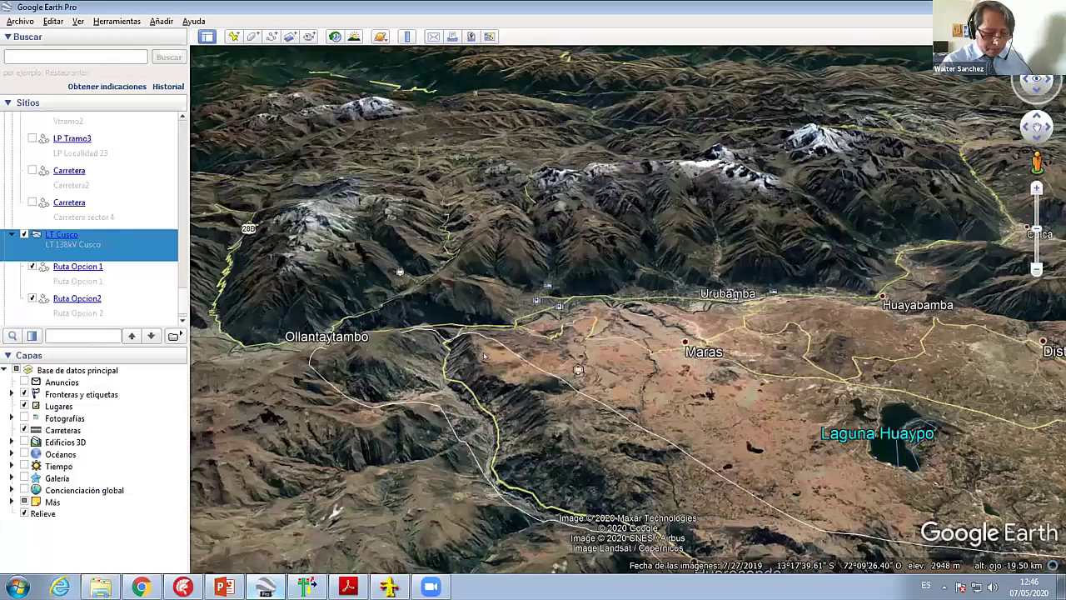
Step: Zoom and pan the 3D terrain between Rapchi, Cusco and Ollantaytambo, ending near Ollantaytambo
scroll(496, 227, "up", 3)
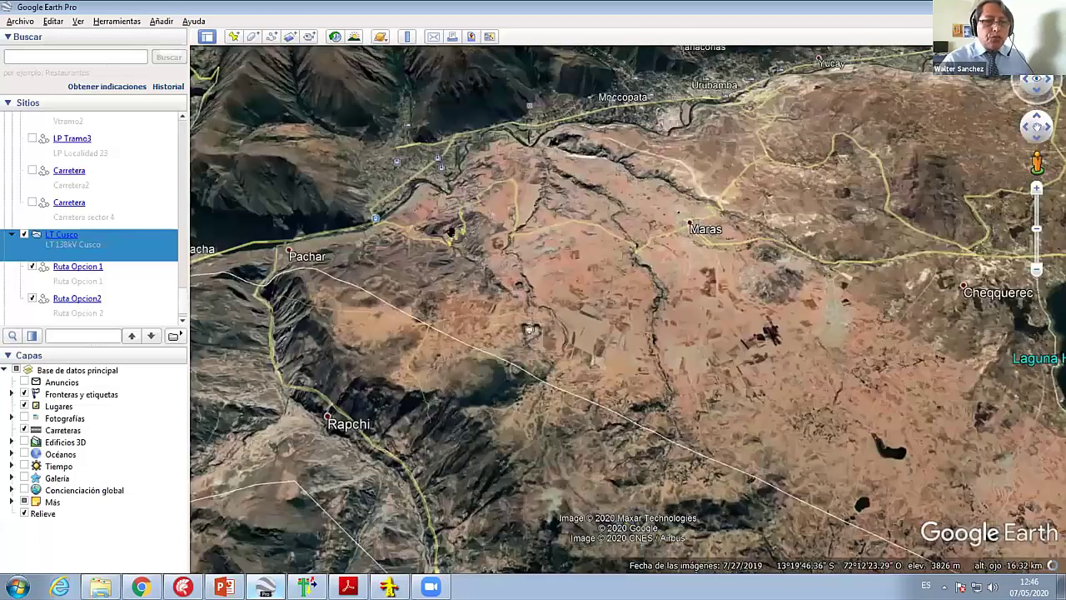
scroll(636, 240, "up", 2)
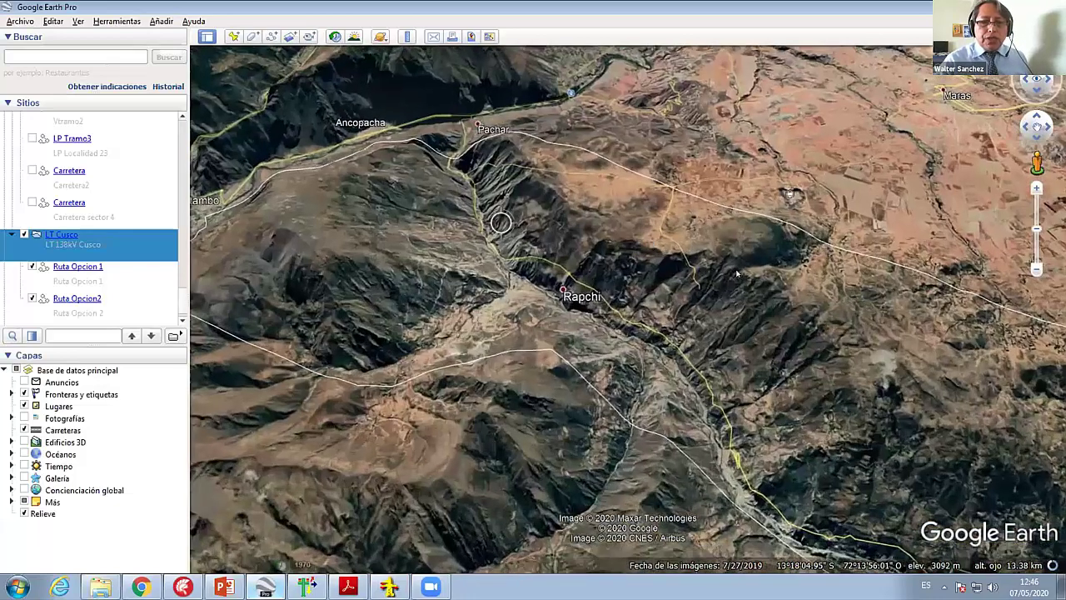
scroll(612, 218, "down", 3)
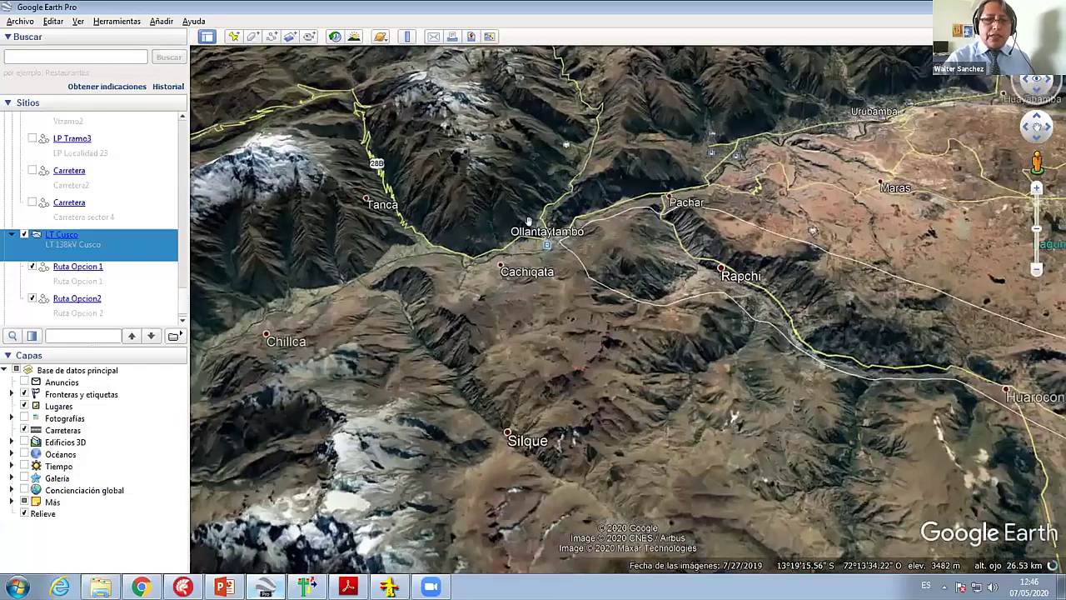
scroll(489, 242, "up", 2)
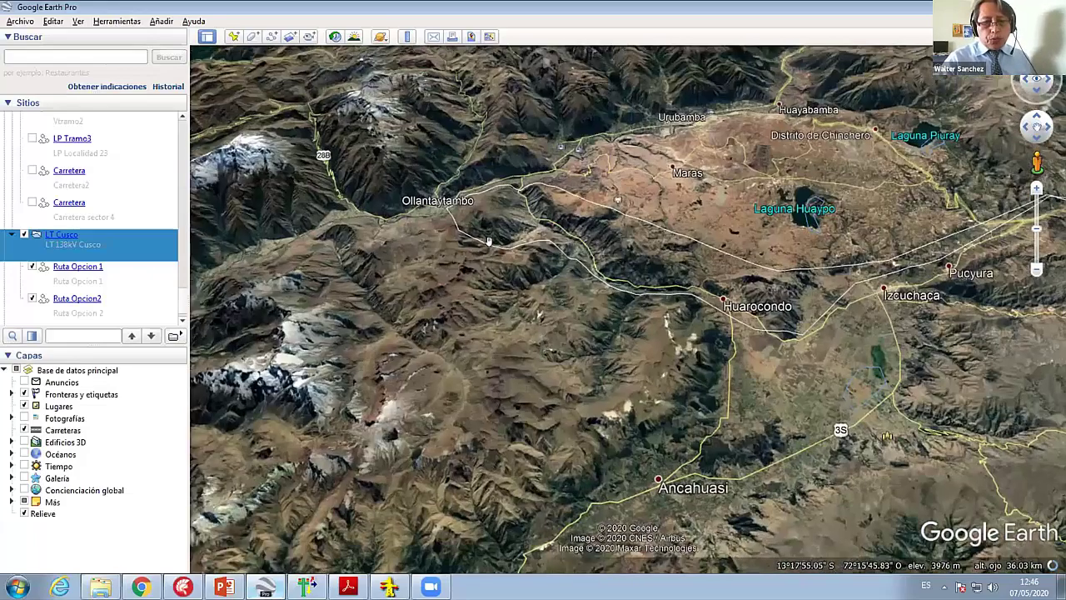
scroll(495, 242, "up", 1)
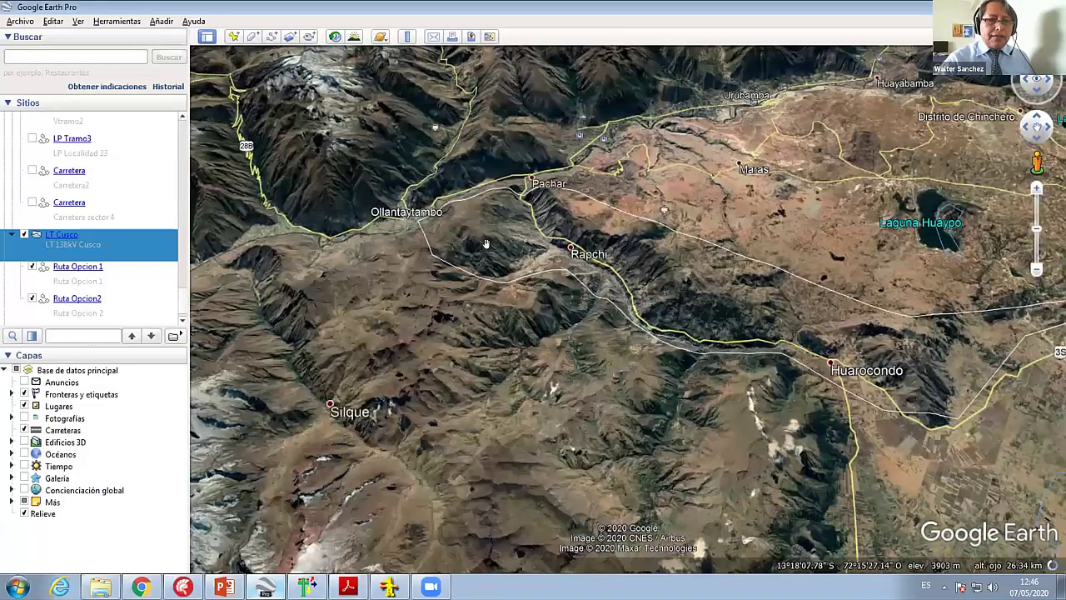
scroll(490, 241, "up", 1)
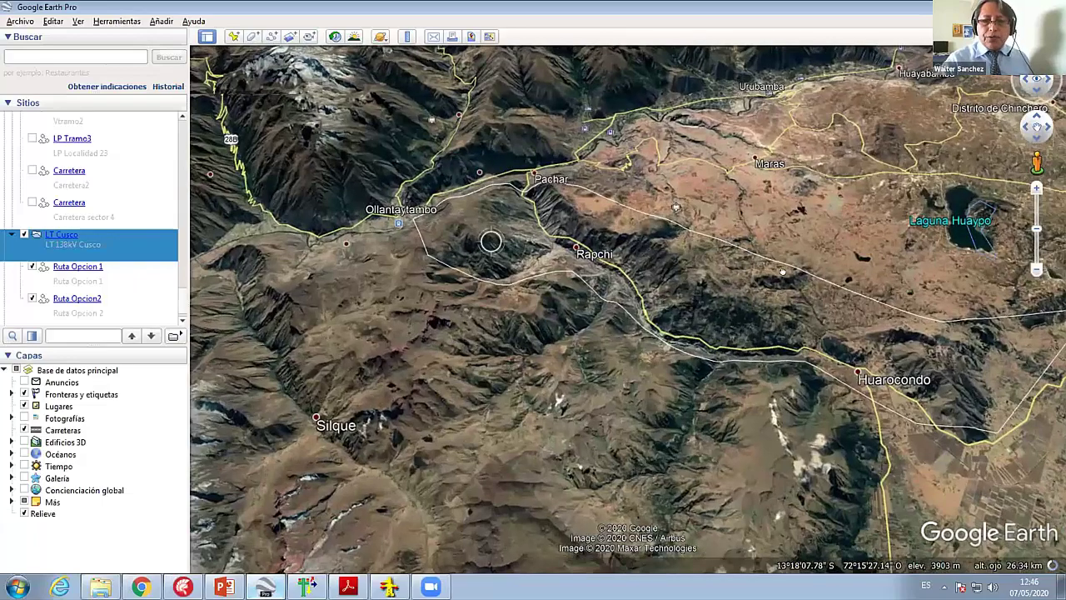
scroll(782, 273, "up", 1)
scroll(793, 317, "up", 1)
mouse_move(835, 309)
left_mouse_down()
mouse_move(805, 270)
mouse_move(666, 283)
mouse_move(645, 288)
mouse_move(562, 371)
mouse_move(791, 358)
left_mouse_up()
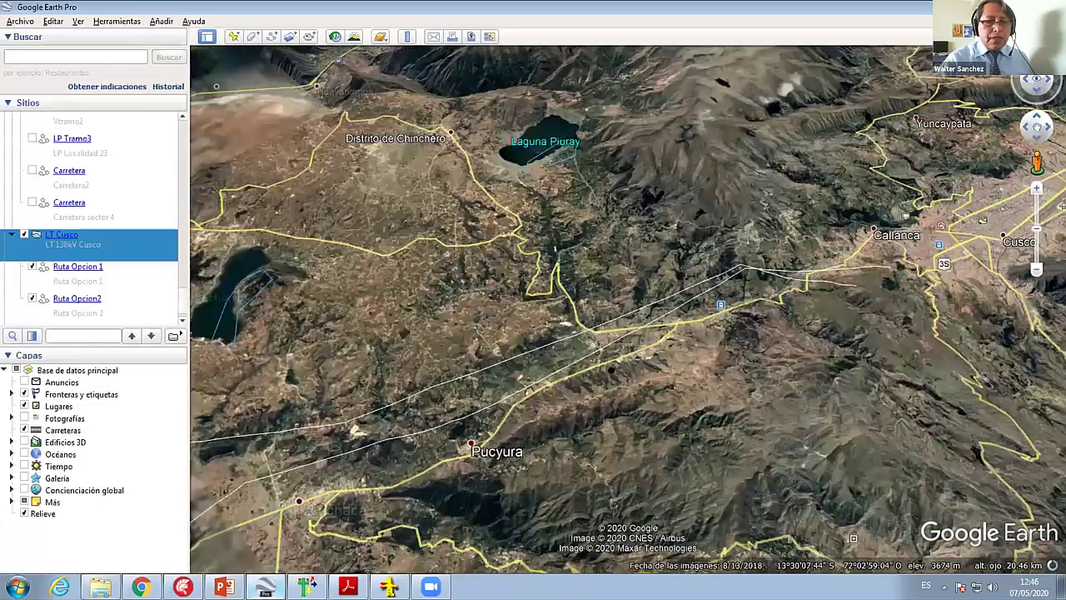
left_click_drag(400, 300, 466, 306)
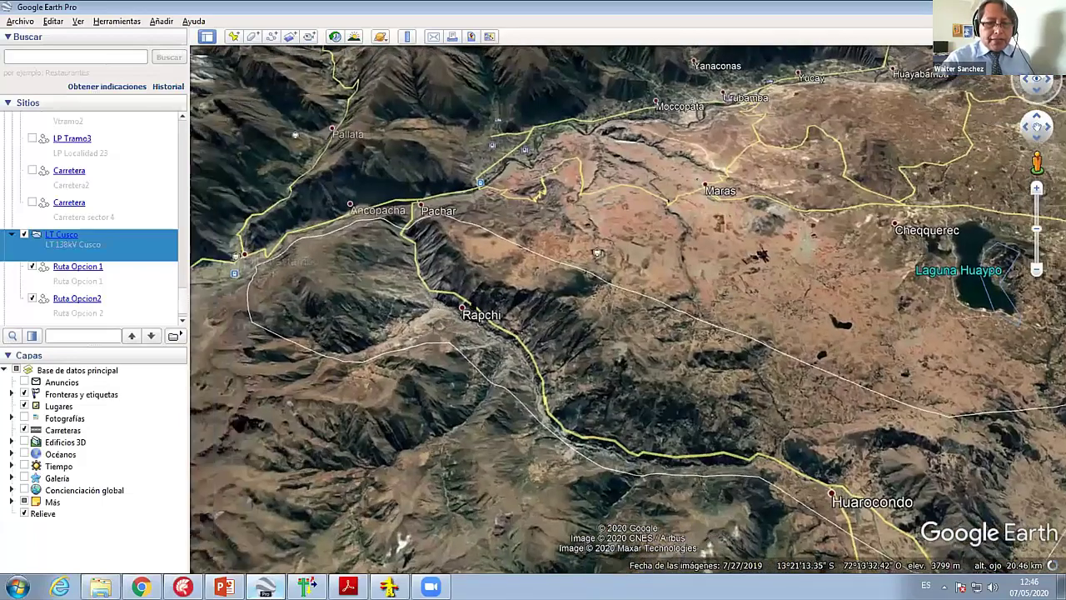
scroll(467, 305, "up", 3)
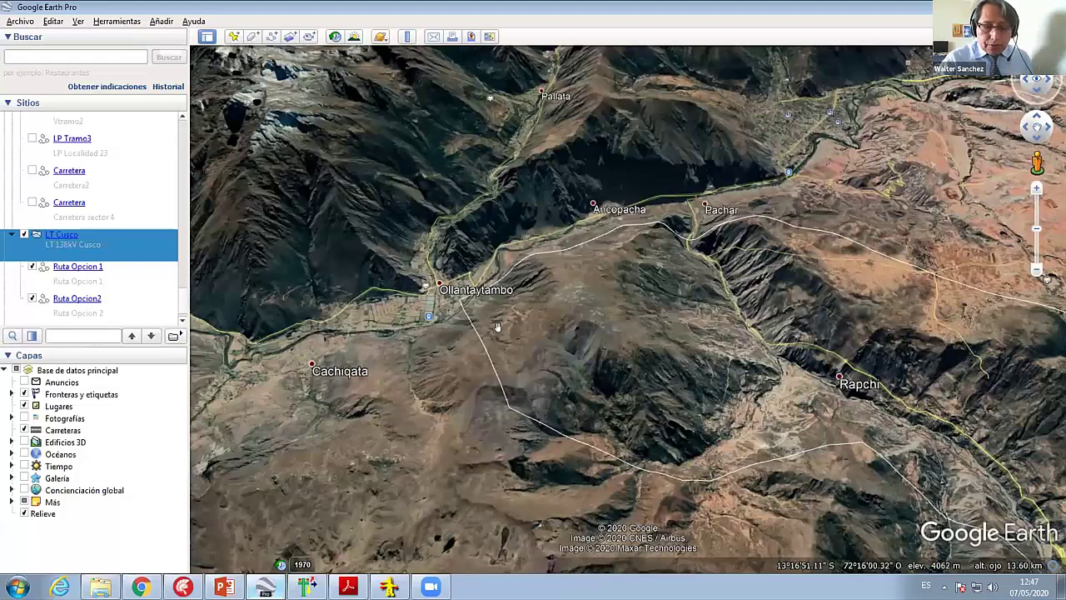
scroll(497, 326, "up", 1)
scroll(497, 326, "up", 2)
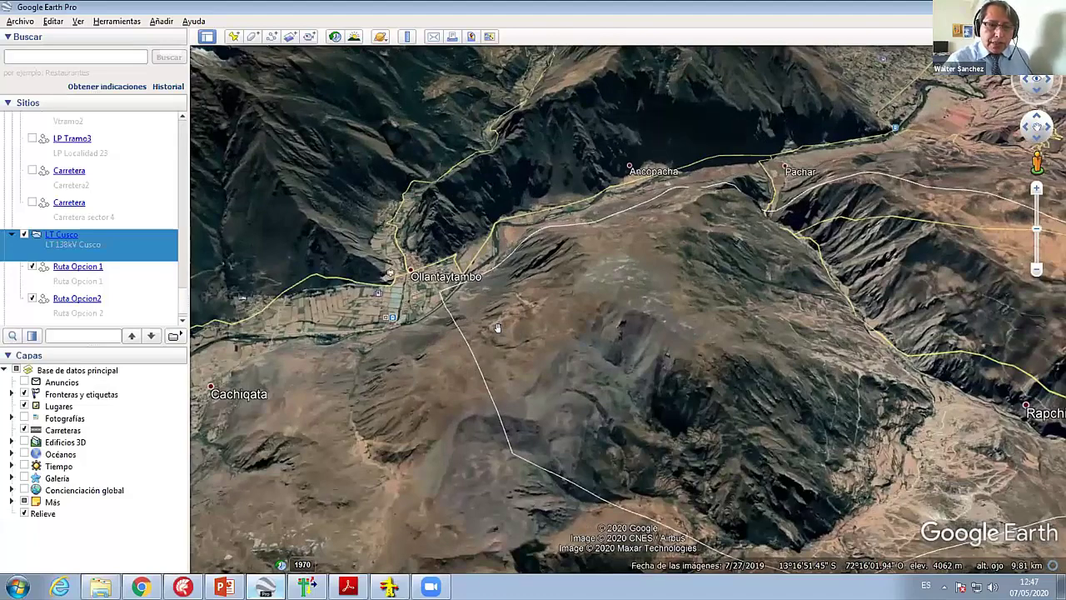
scroll(496, 327, "down", 2)
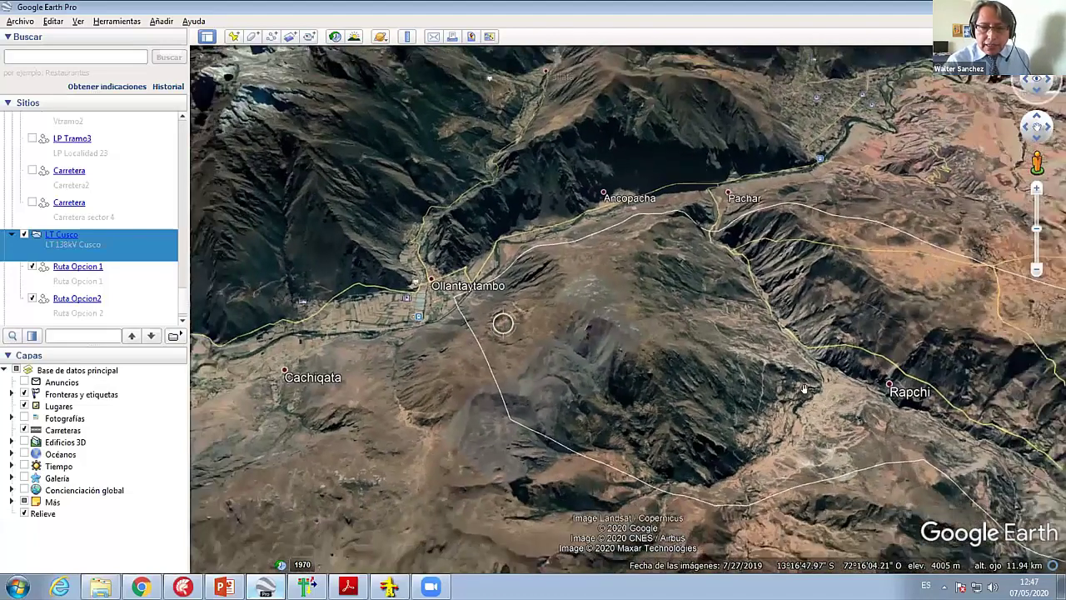
scroll(633, 334, "down", 3)
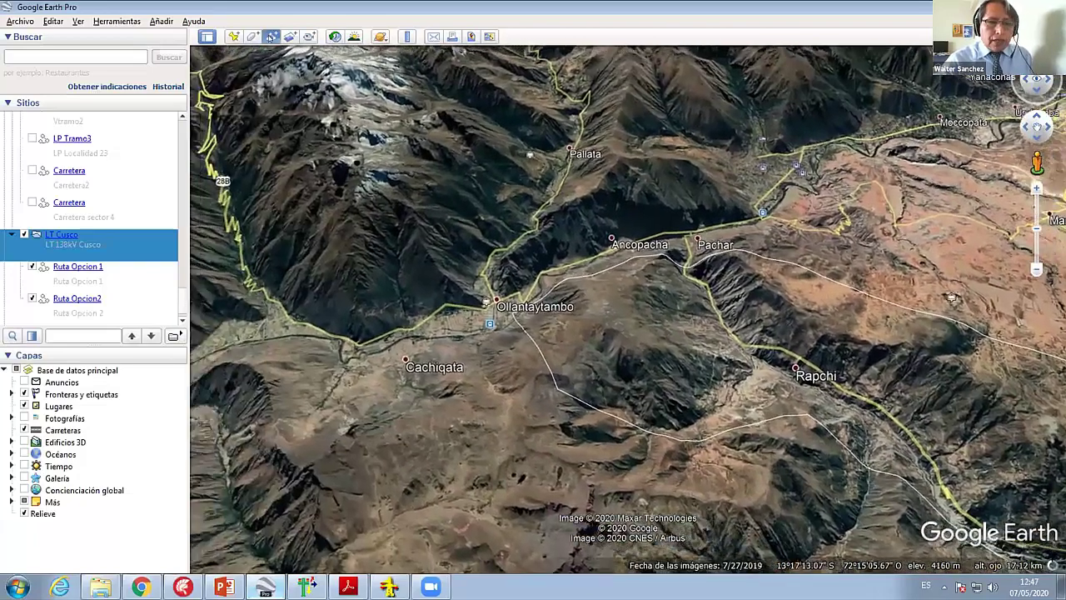
Step: Start a new path named Ruta3 and place its first points from below Ollantaytambo toward Rapchi
left_click(272, 38)
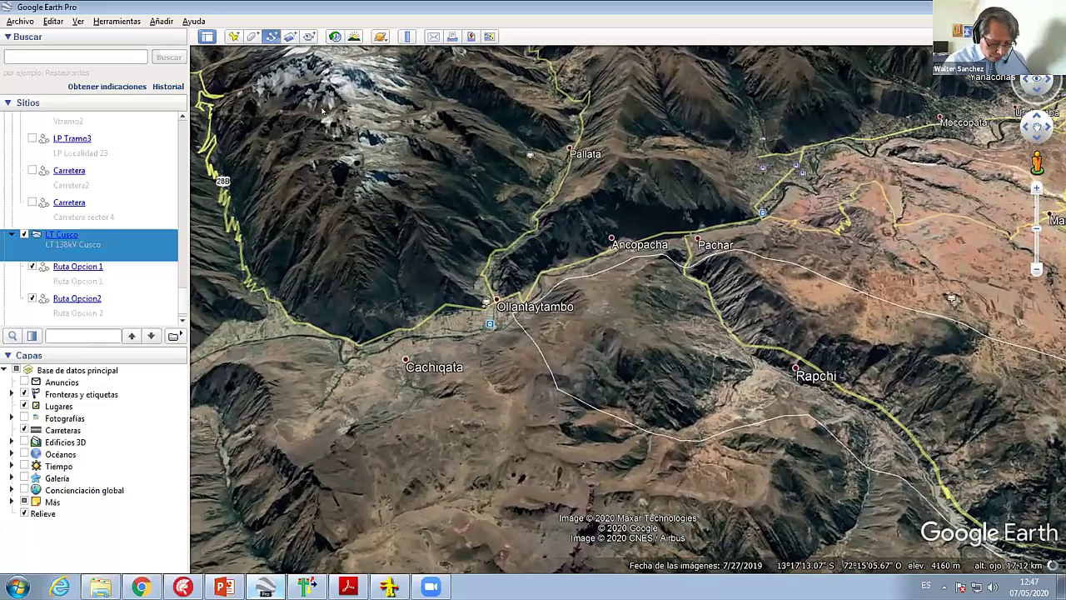
type("Ruta")
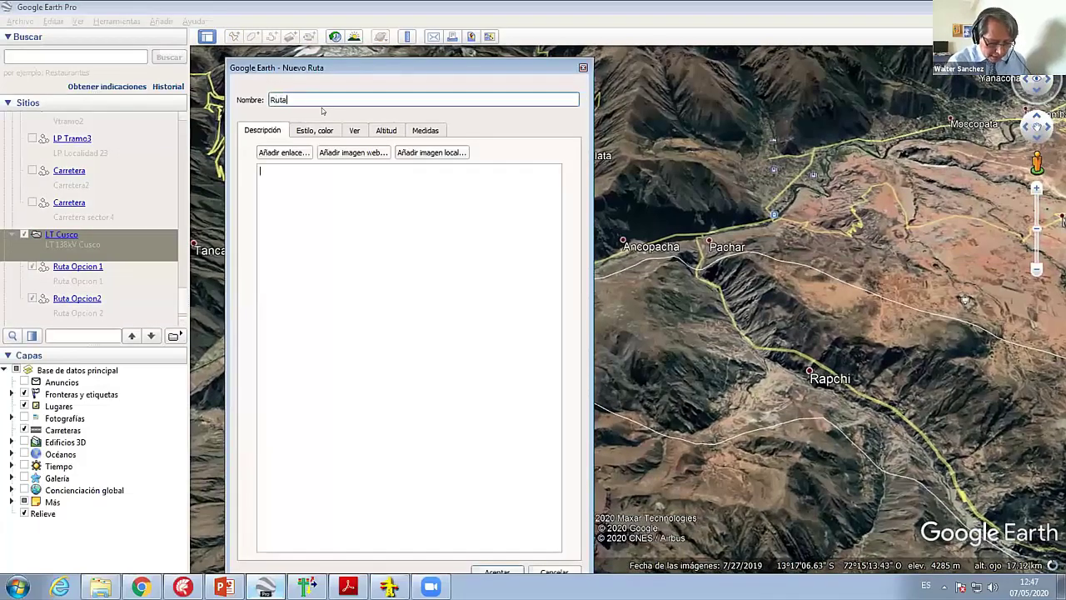
type("3")
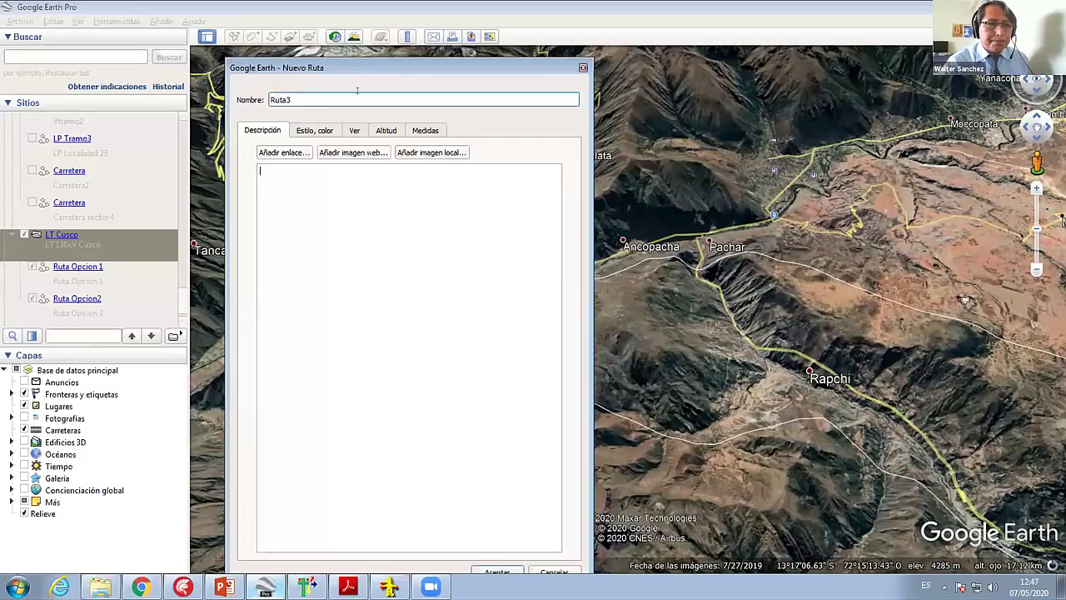
left_click_drag(390, 66, 119, 93)
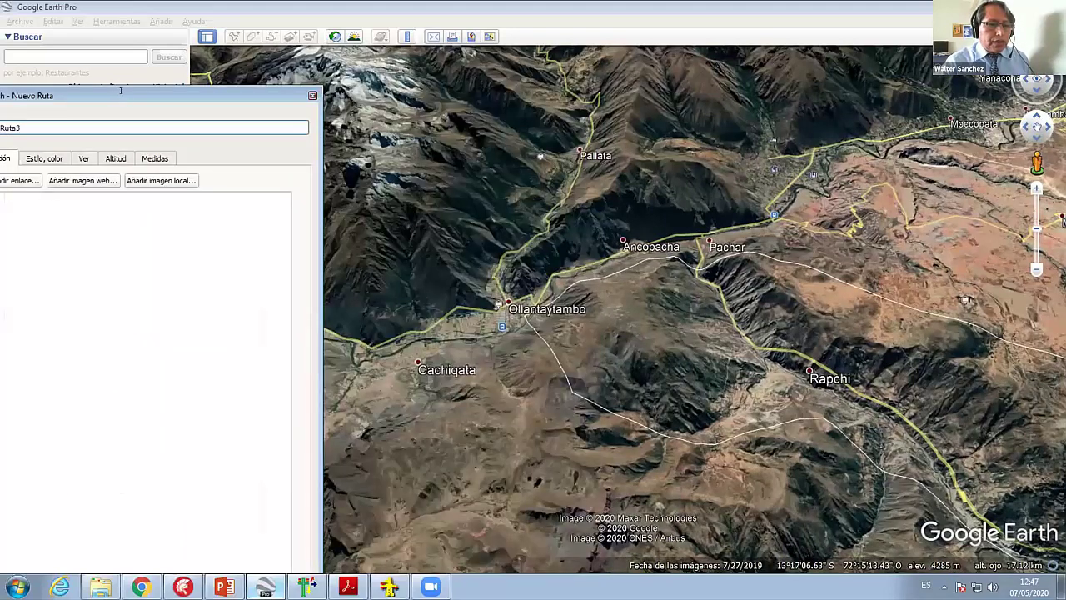
left_click(538, 317)
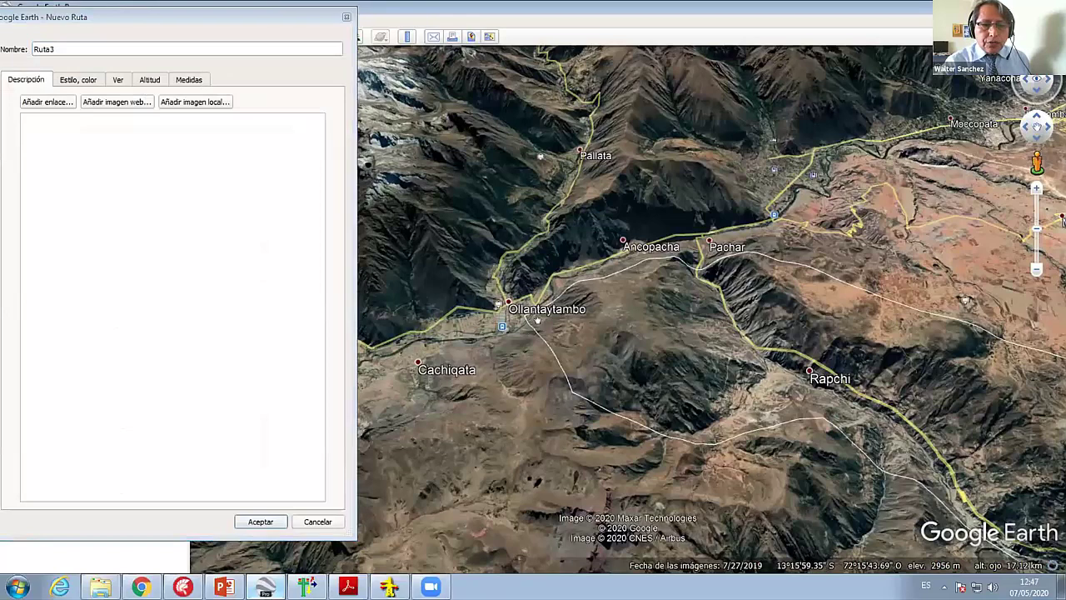
left_click(652, 289)
left_click(820, 310)
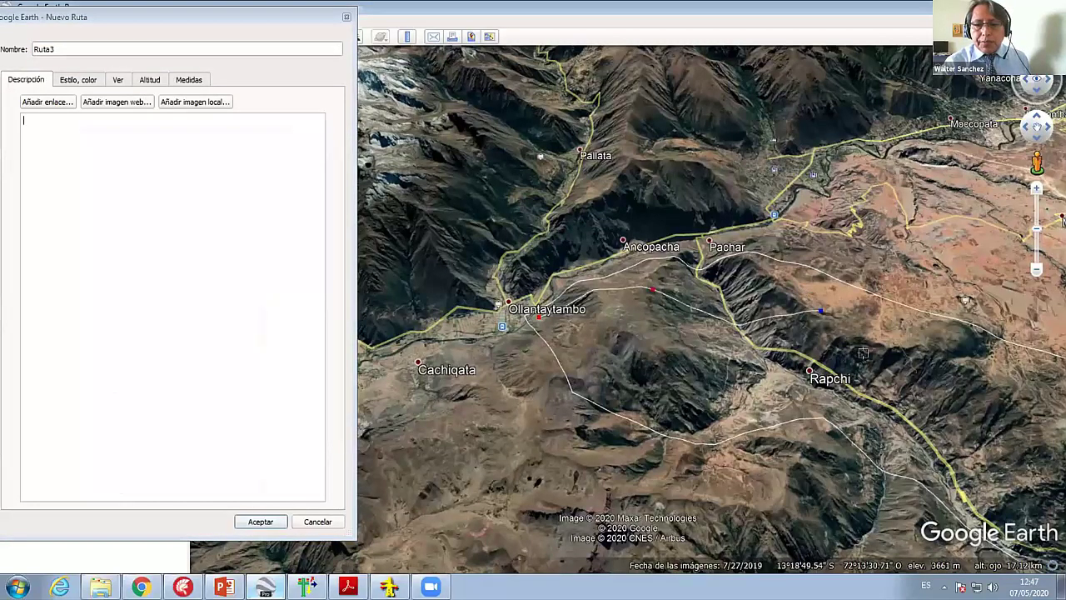
Step: Extend Ruta3 east past Huarocondo and Pucyura, then finish the path
scroll(944, 402, "down", 2)
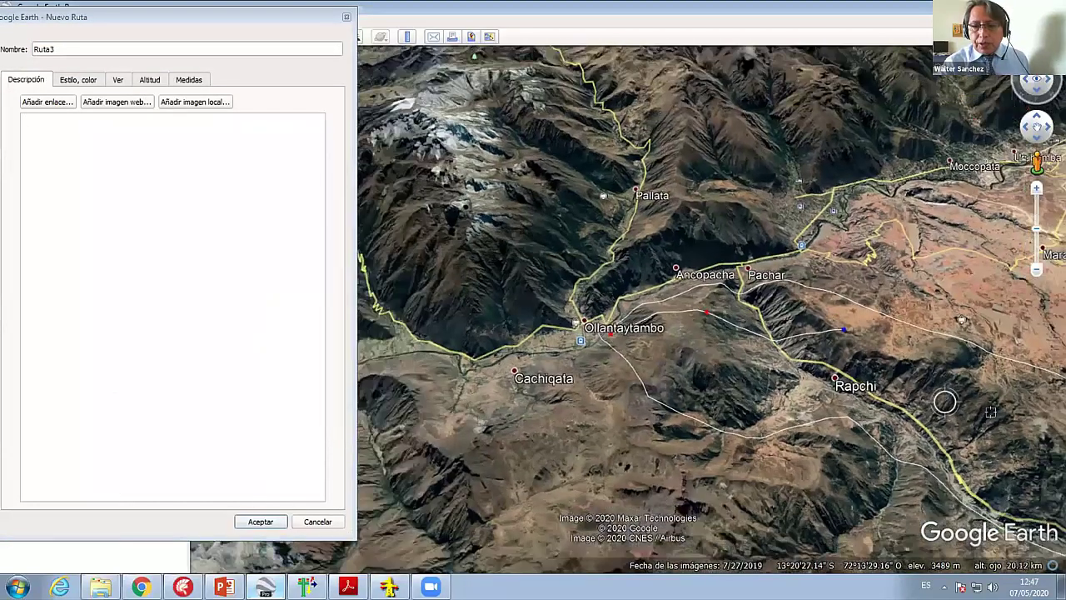
scroll(991, 415, "down", 2)
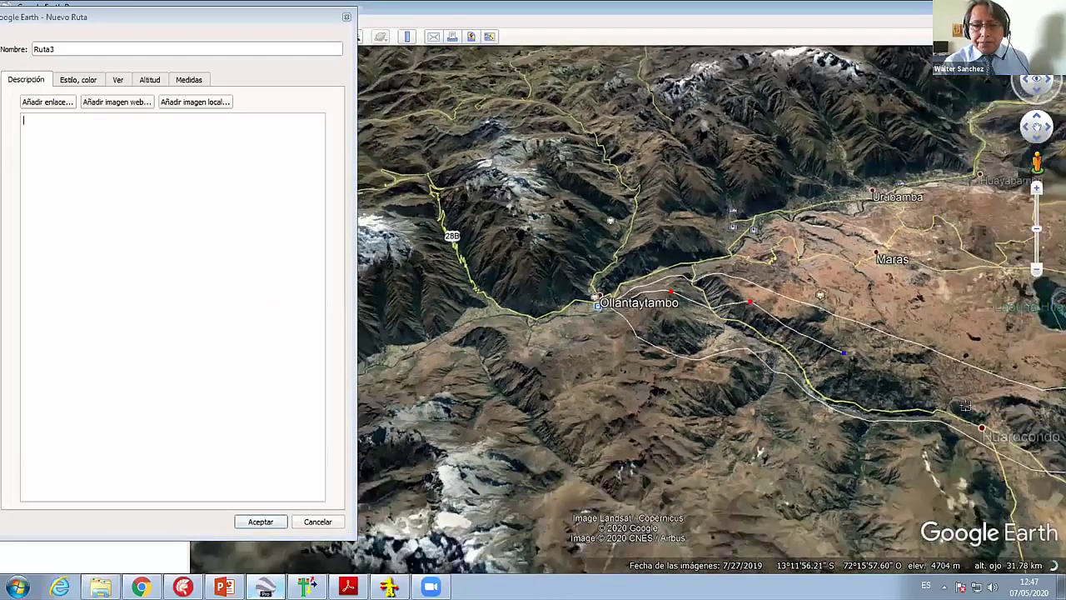
left_click_drag(970, 411, 709, 273)
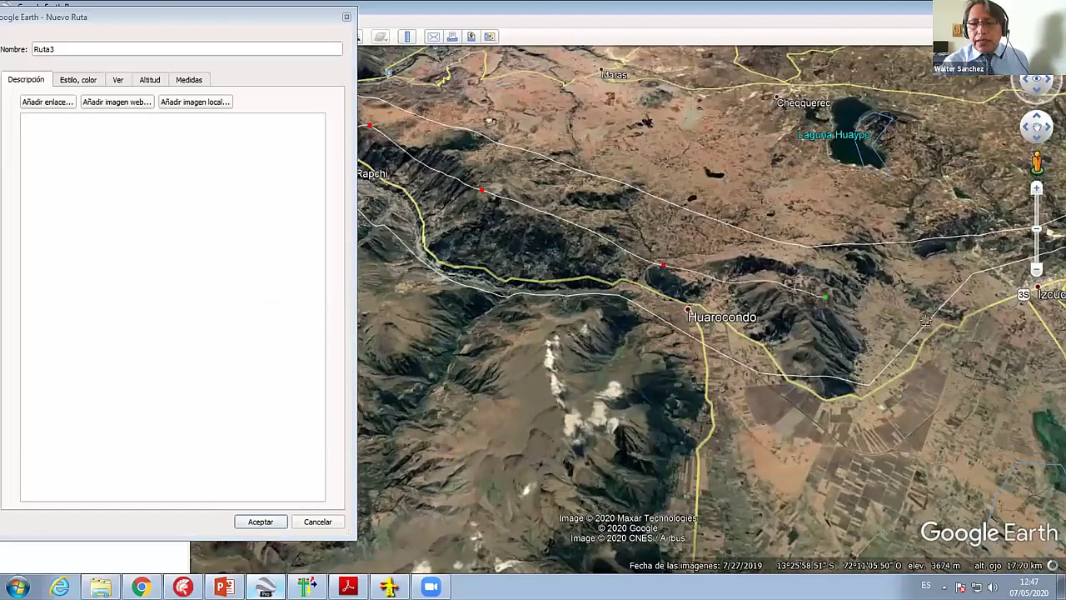
scroll(945, 306, "down", 2)
scroll(946, 306, "down", 1)
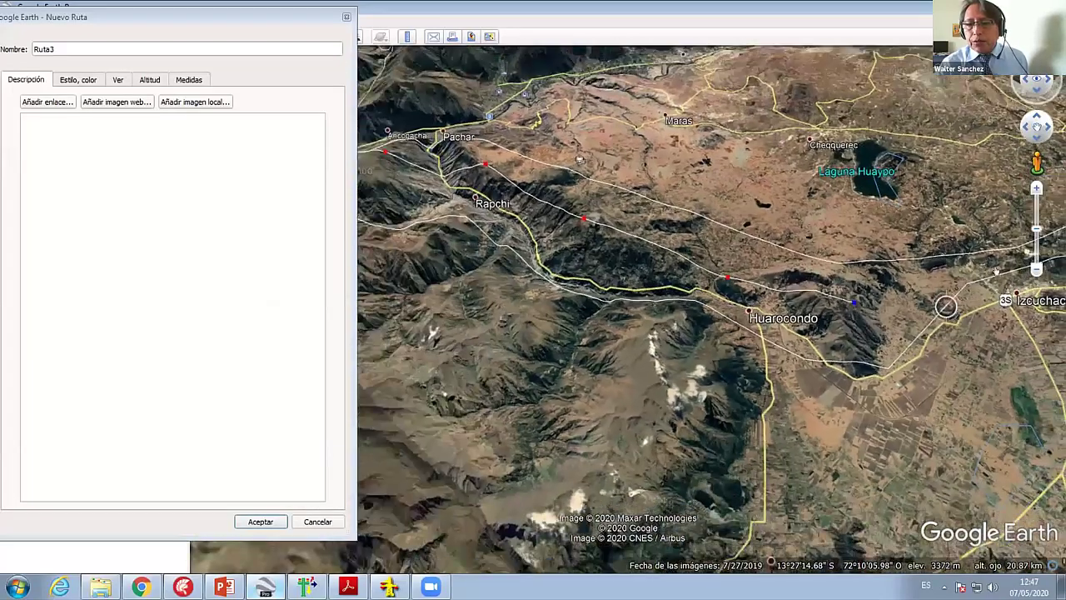
scroll(990, 337, "down", 1)
scroll(977, 340, "down", 1)
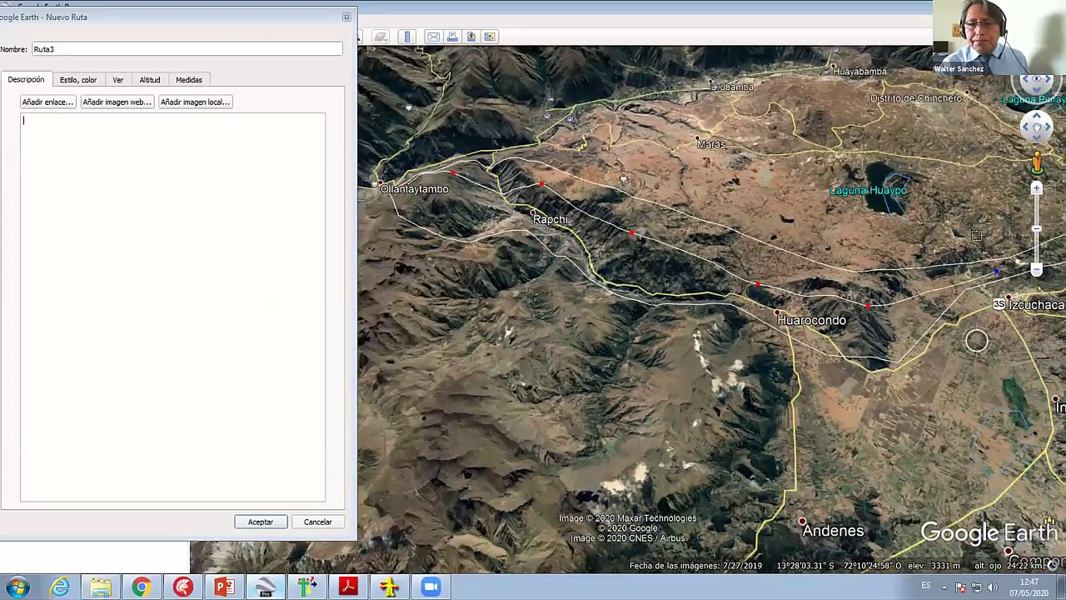
scroll(977, 340, "up", 3)
scroll(958, 167, "up", 1)
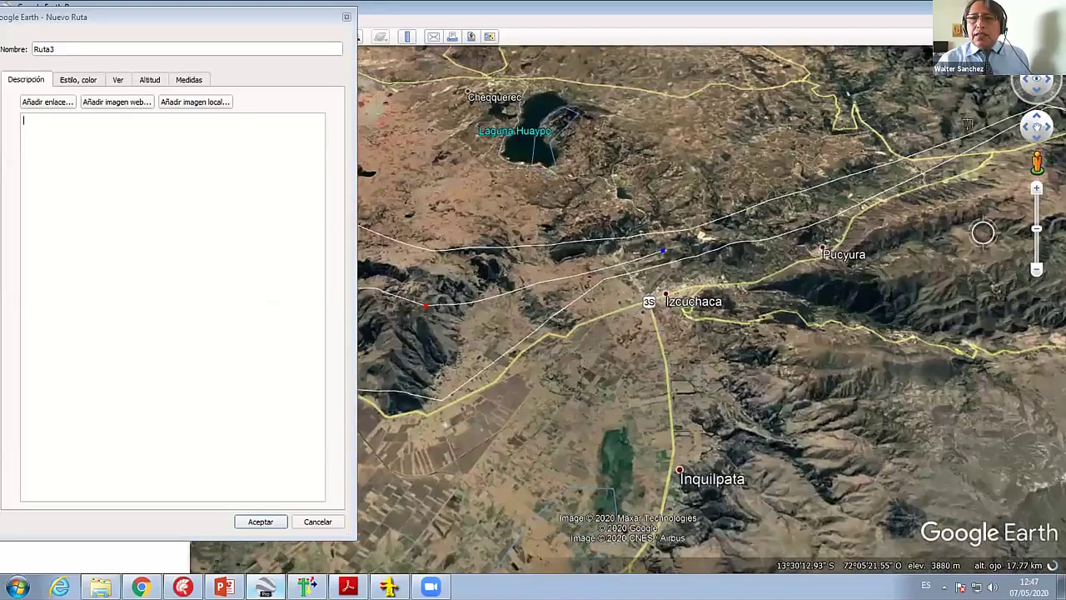
scroll(966, 129, "up", 1)
scroll(916, 139, "down", 1)
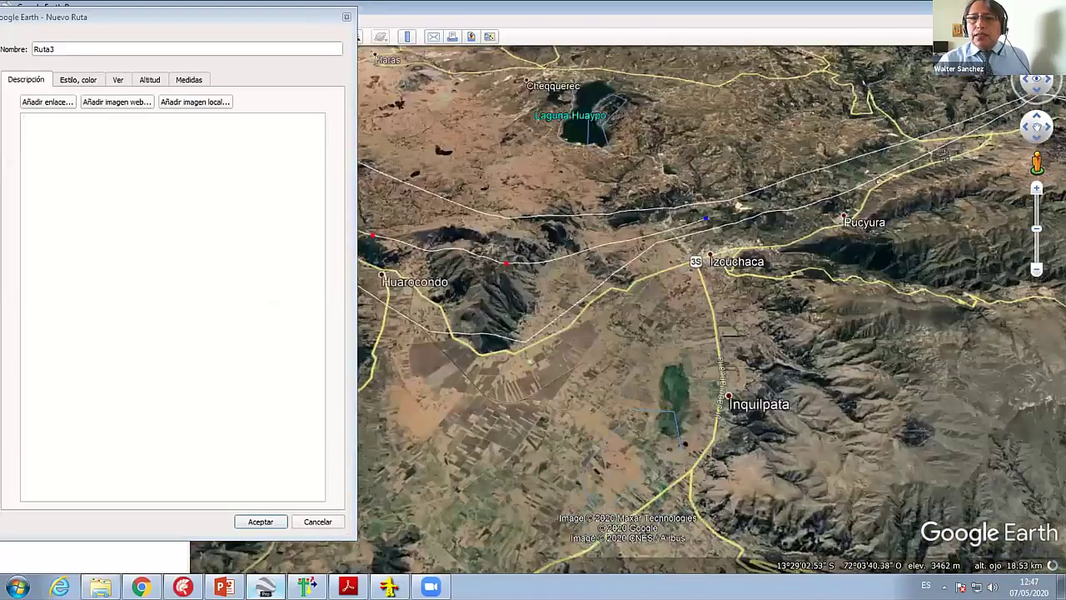
scroll(961, 161, "down", 1)
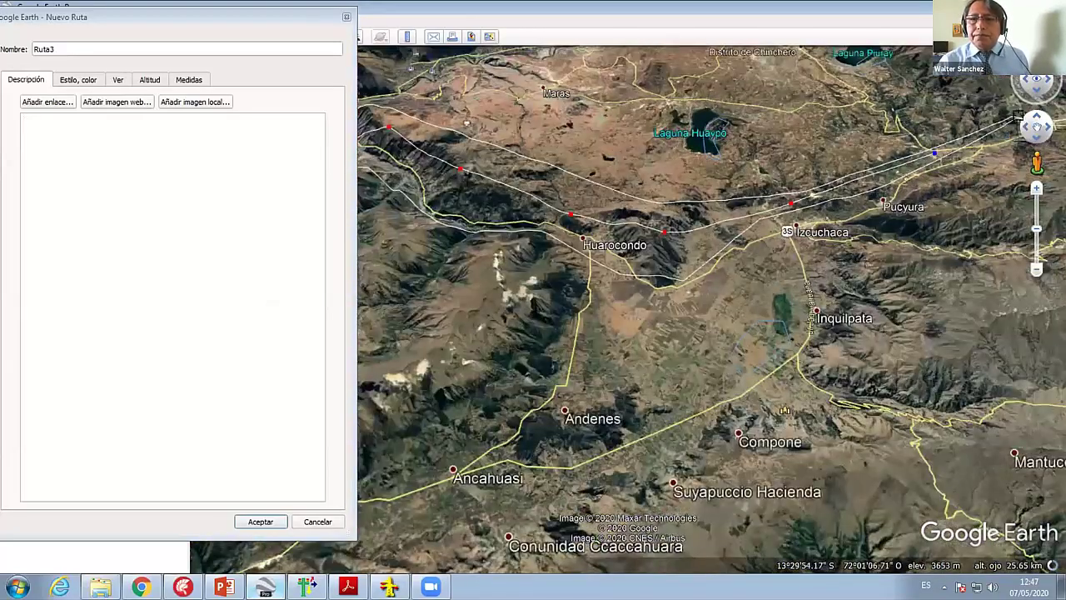
scroll(983, 139, "up", 1)
scroll(1004, 118, "up", 1)
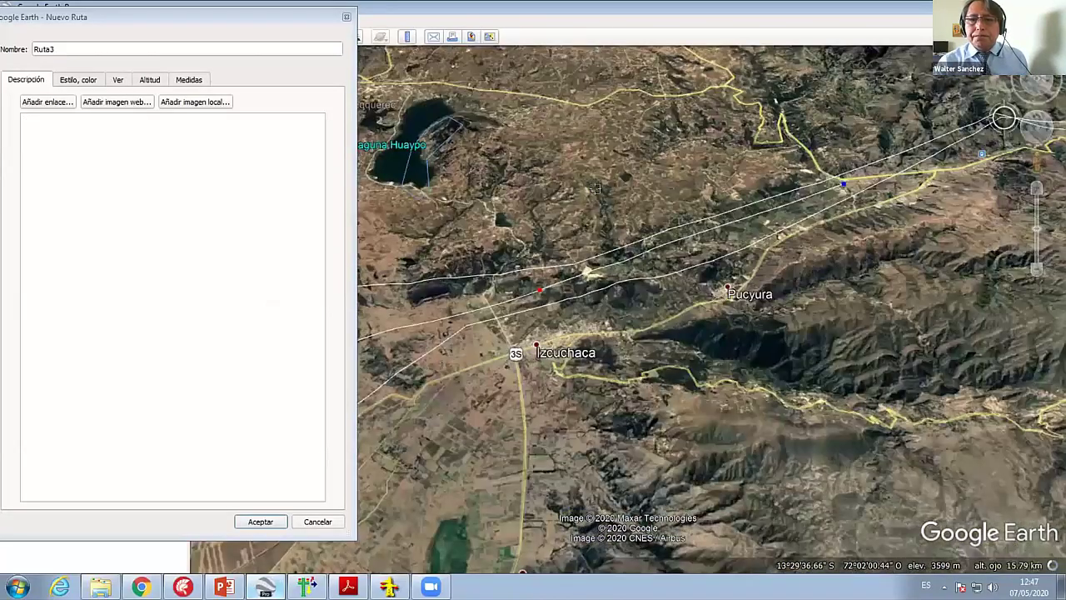
scroll(596, 189, "up", 2)
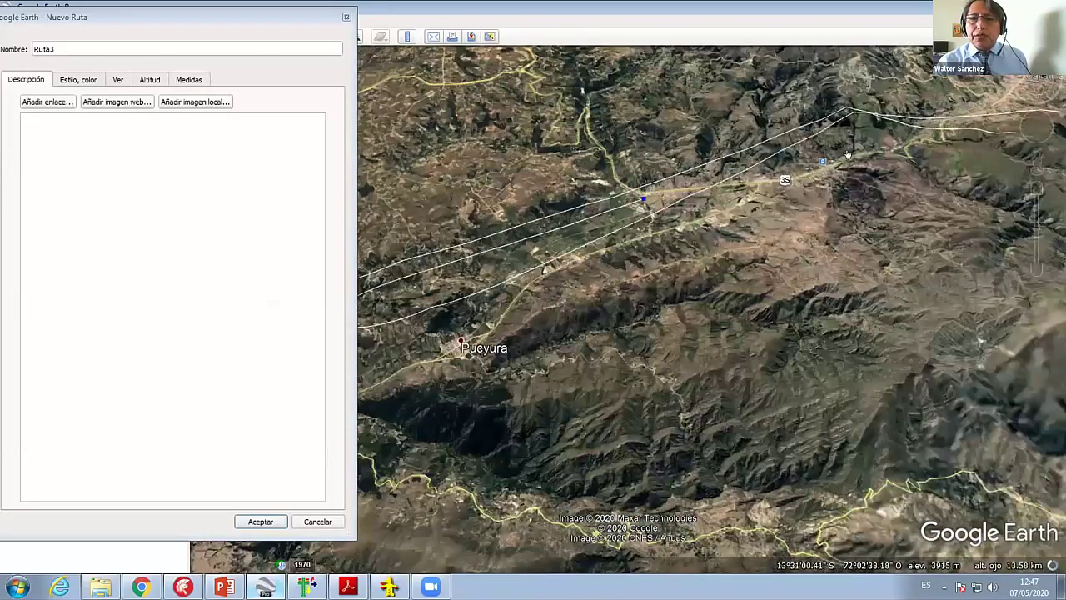
left_click(847, 152)
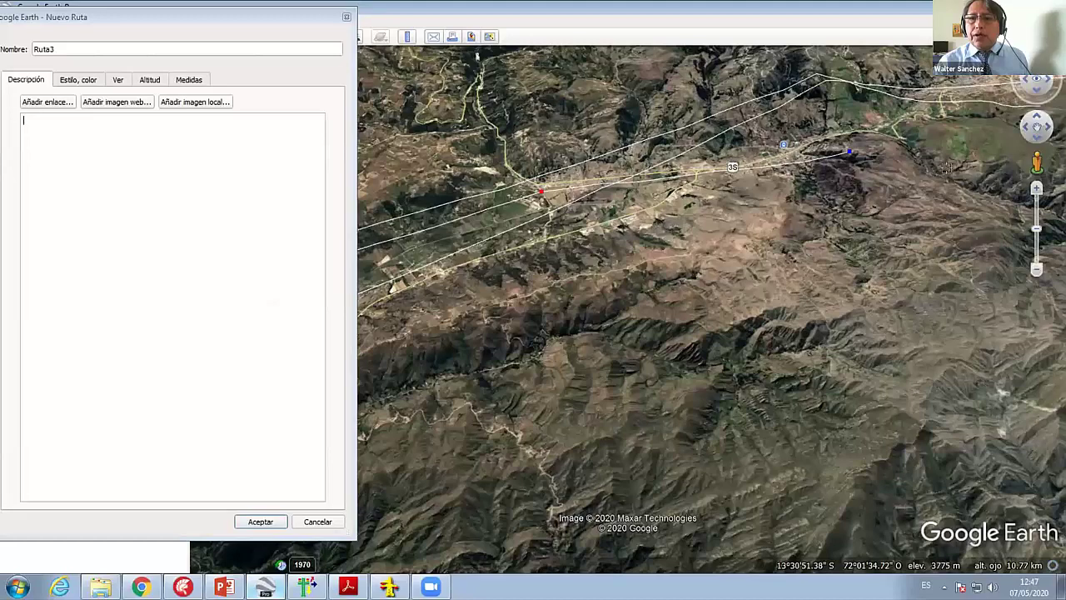
scroll(1004, 125, "down", 1)
scroll(1004, 132, "down", 1)
left_click(1007, 125)
scroll(1004, 133, "down", 1)
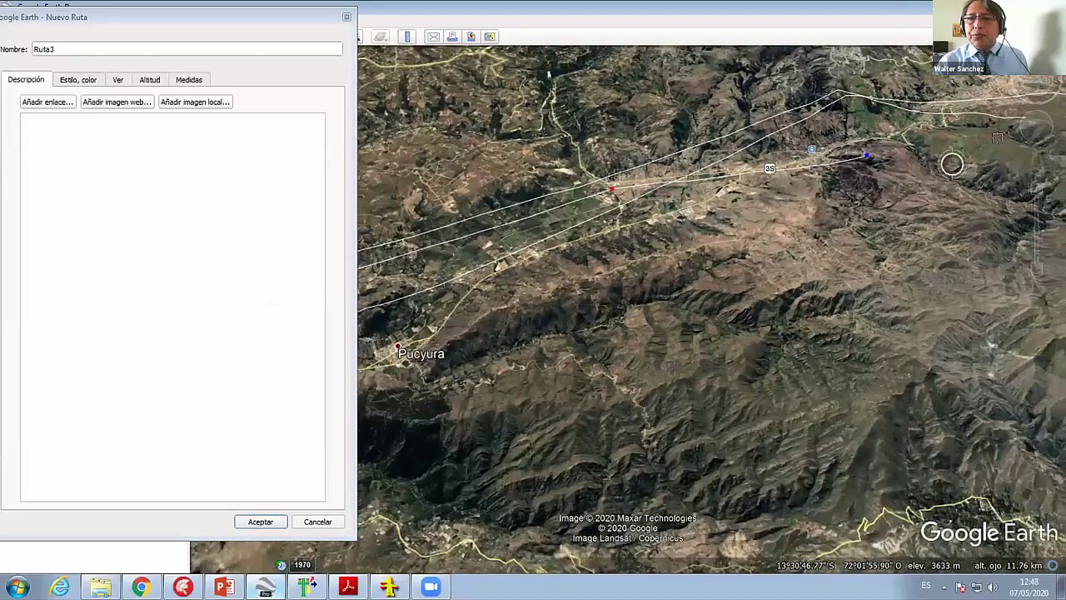
scroll(810, 283, "down", 1)
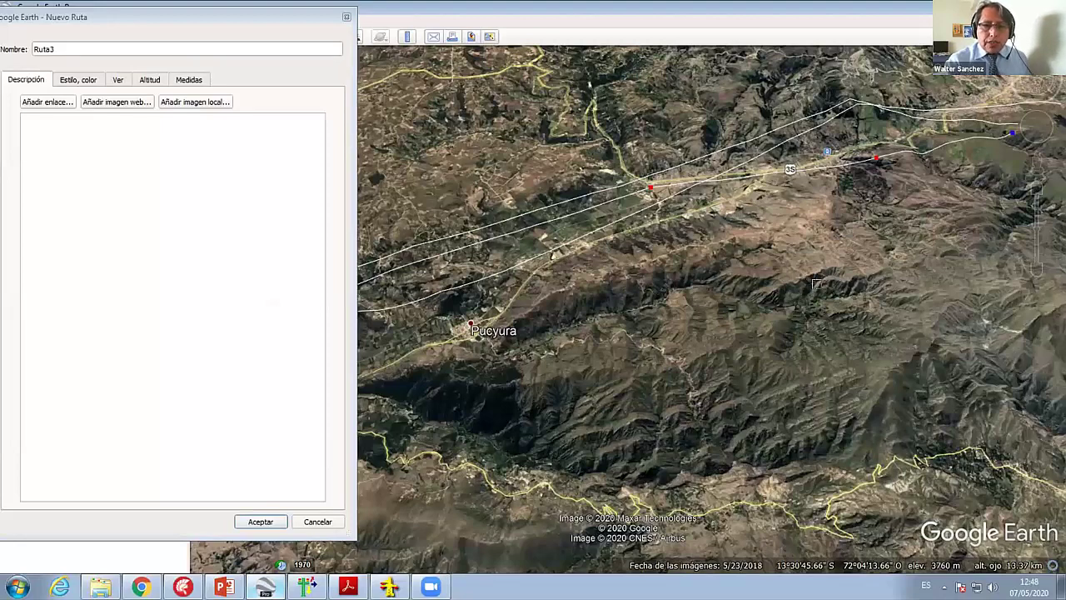
scroll(819, 280, "down", 2)
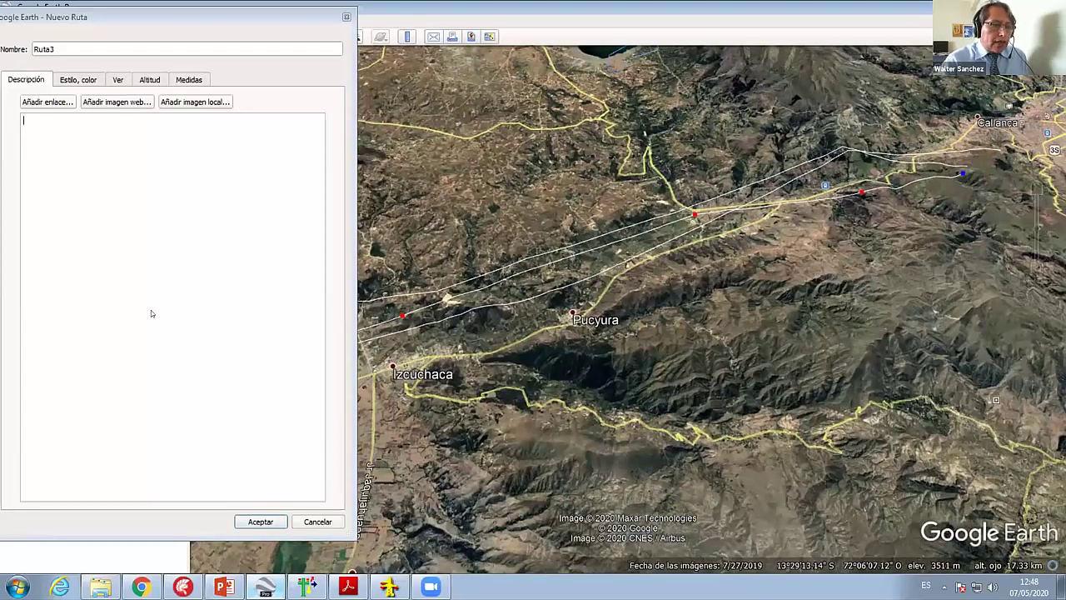
key("Escape")
Step: Save LT Cusco with Guardar sitio como as EjemploLT220kV_Cusco in E:\Congreso2020
left_click(69, 292)
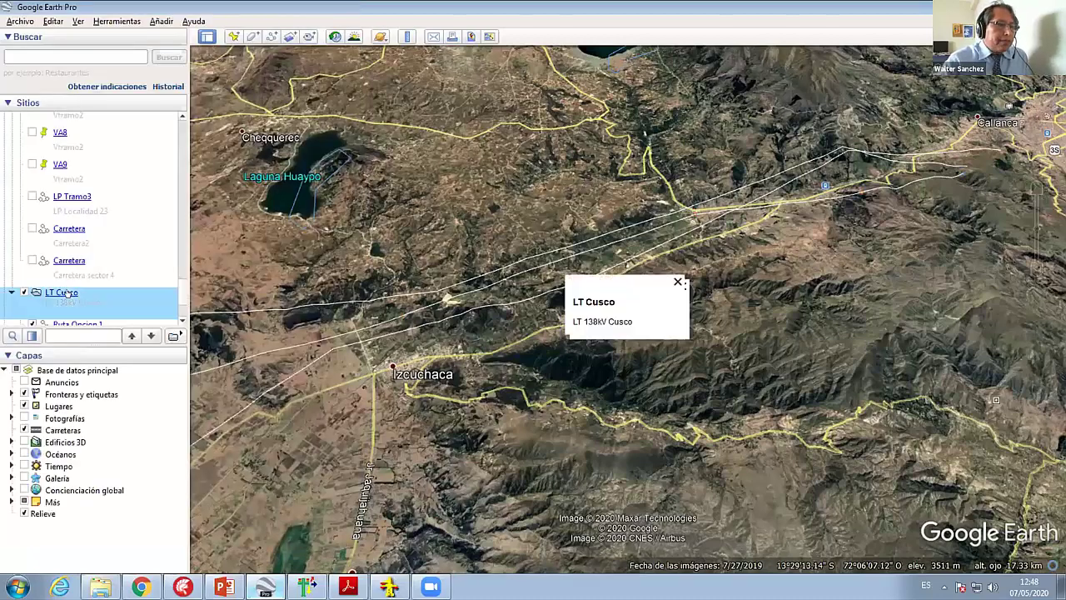
right_click(69, 292)
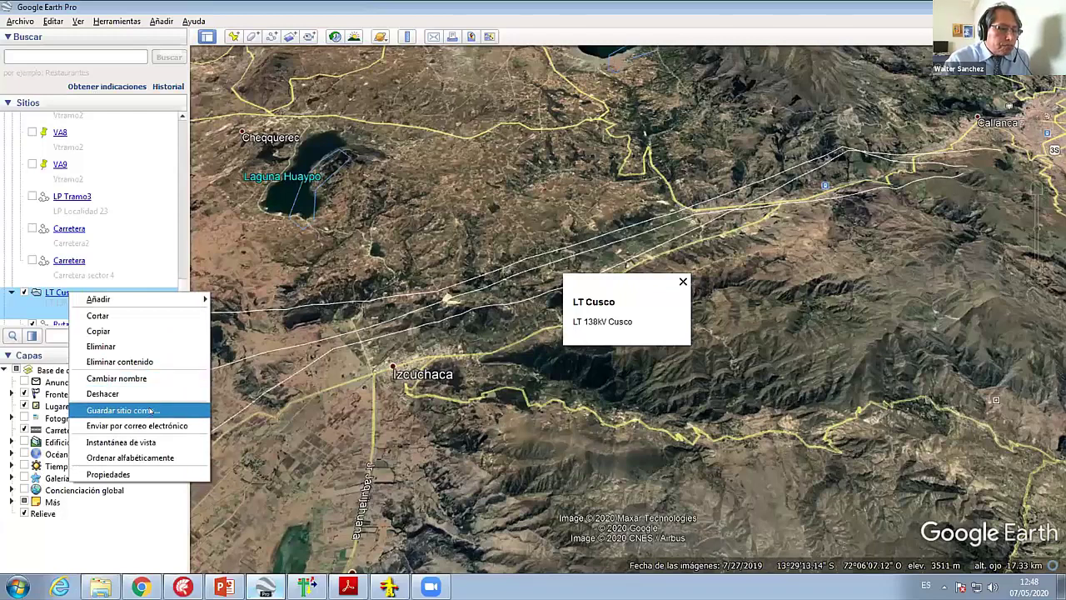
left_click(125, 410)
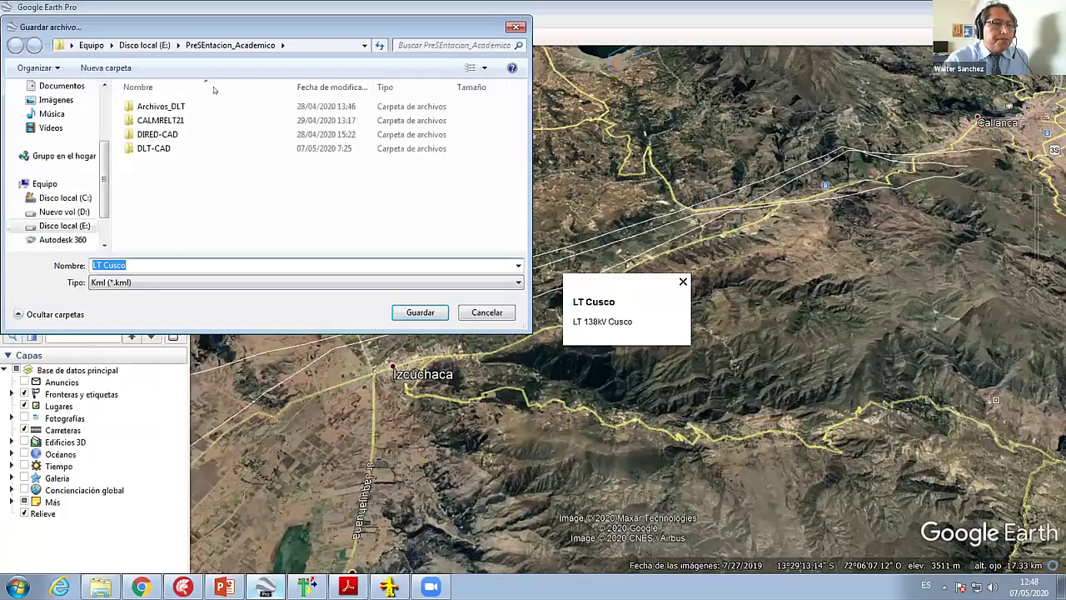
left_click(143, 46)
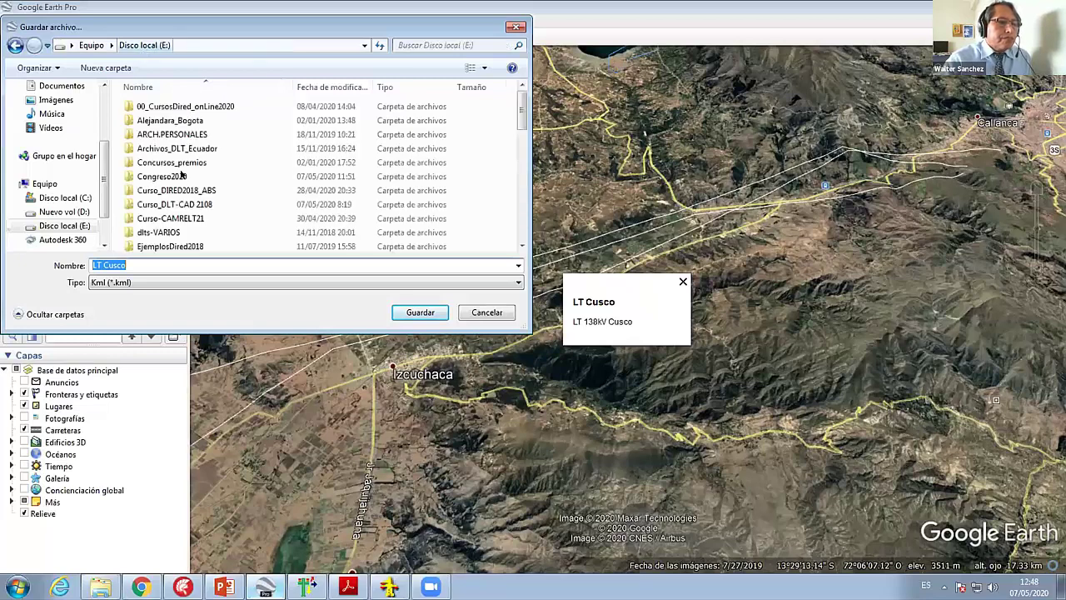
double_click(161, 177)
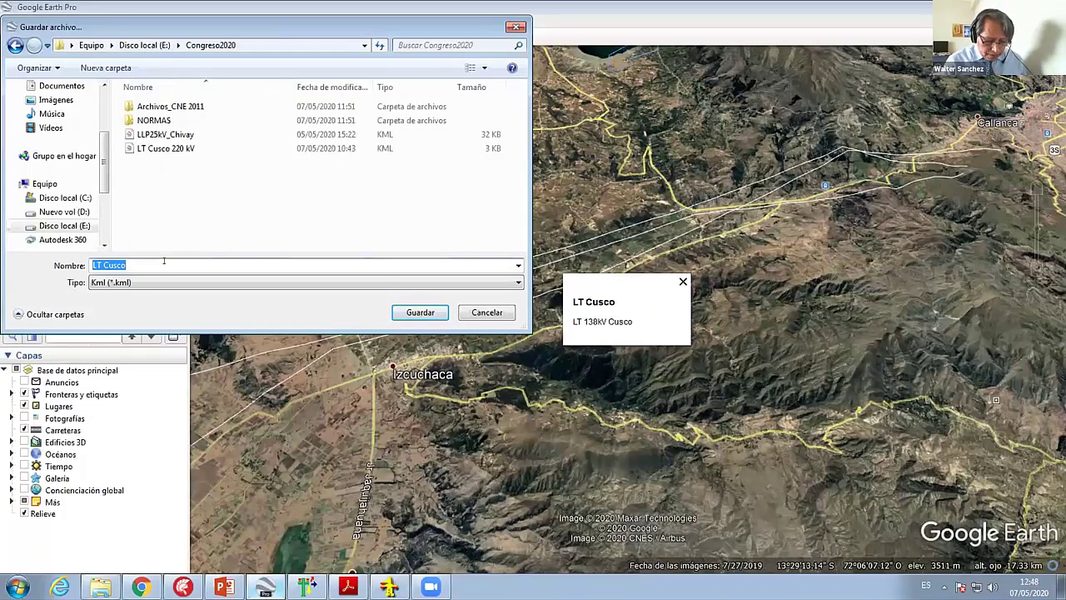
type("Ejempl")
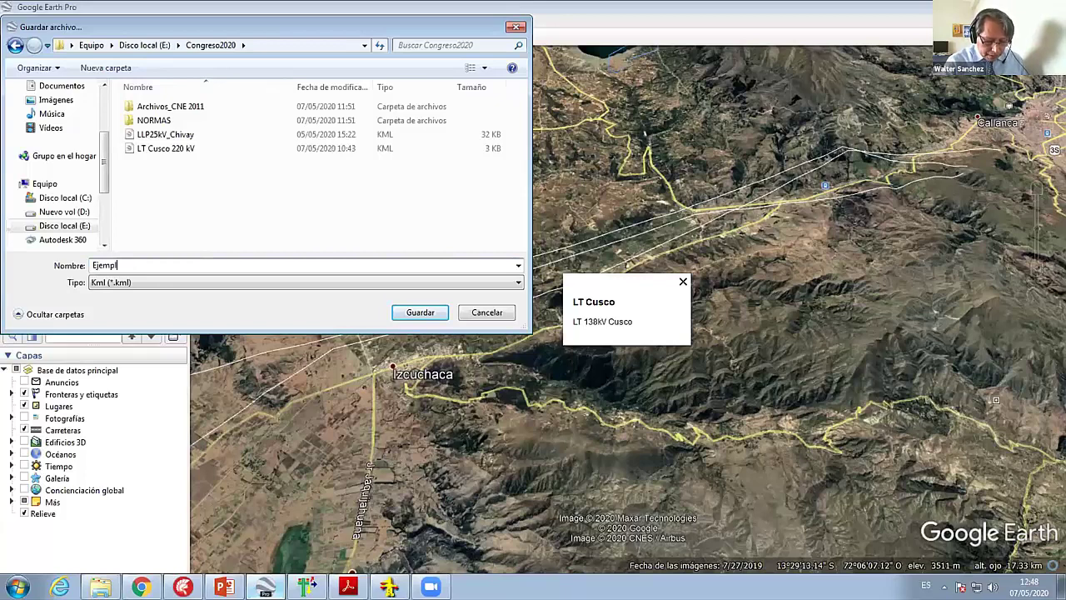
type("oLT")
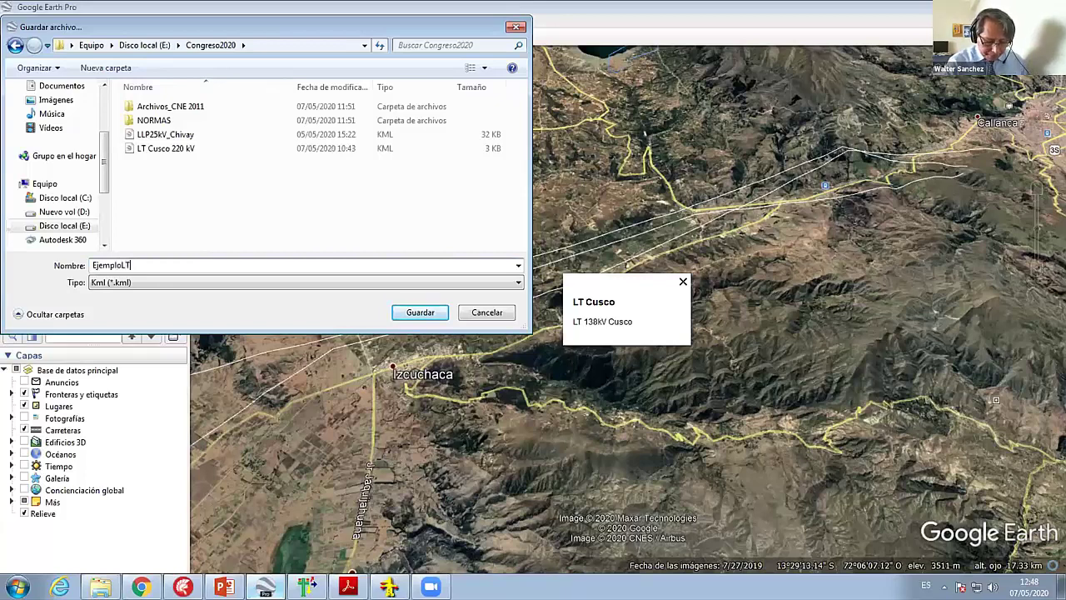
type("220kV")
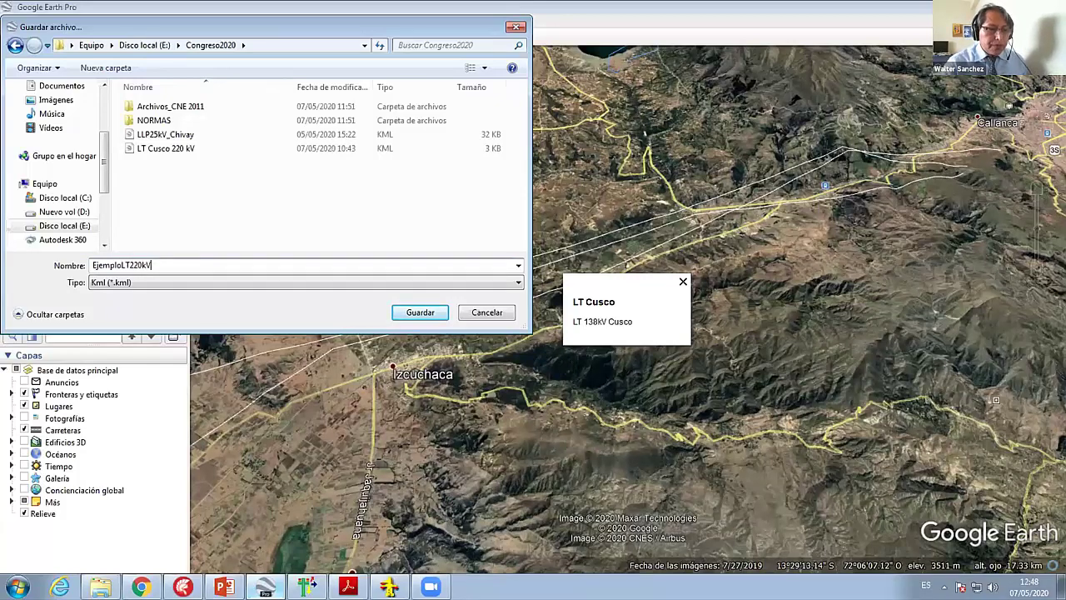
type("_Cusco")
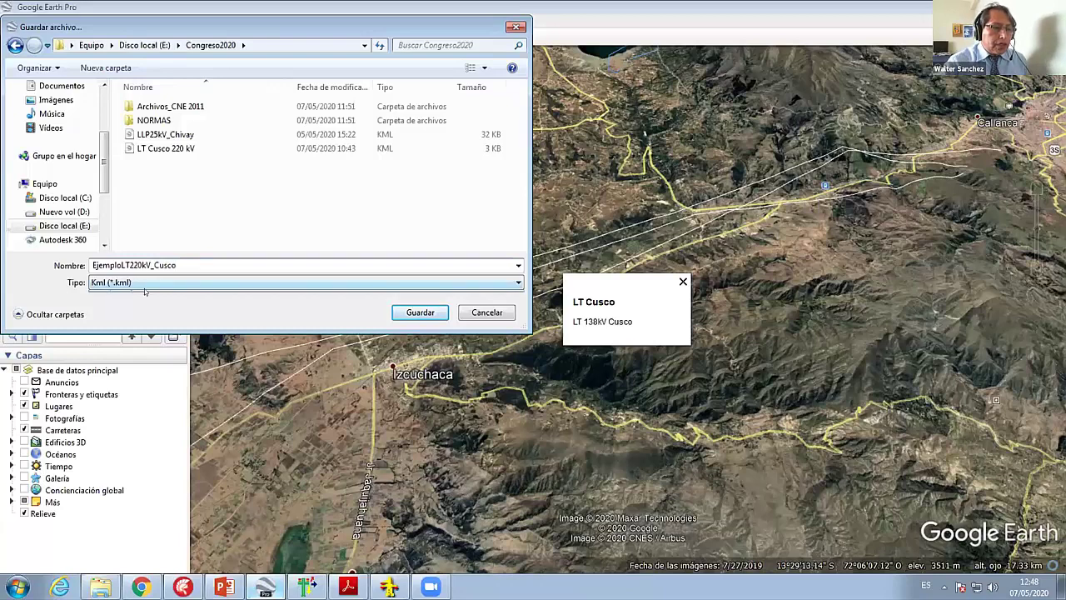
left_click(394, 307)
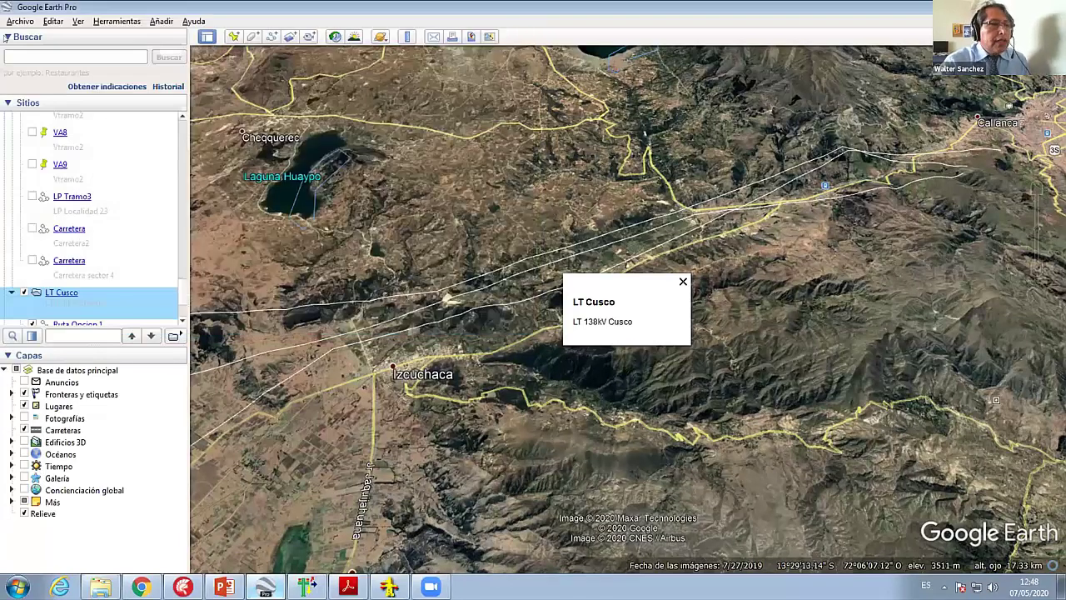
Step: Switch to DLT-CAD and close the current route project, saving it first
key("alt+Tab")
left_click(15, 16)
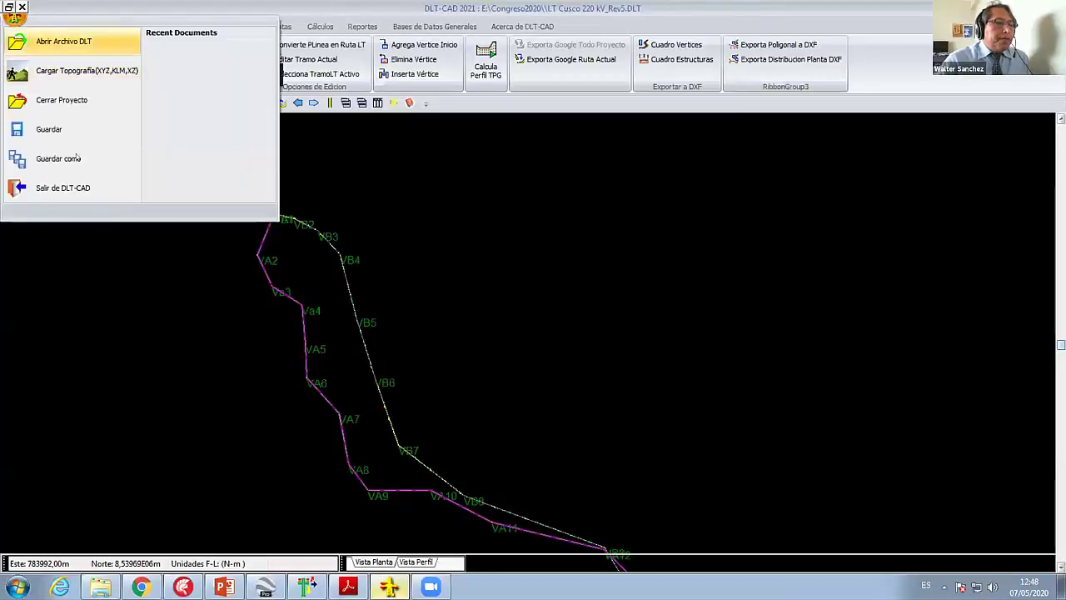
left_click(75, 102)
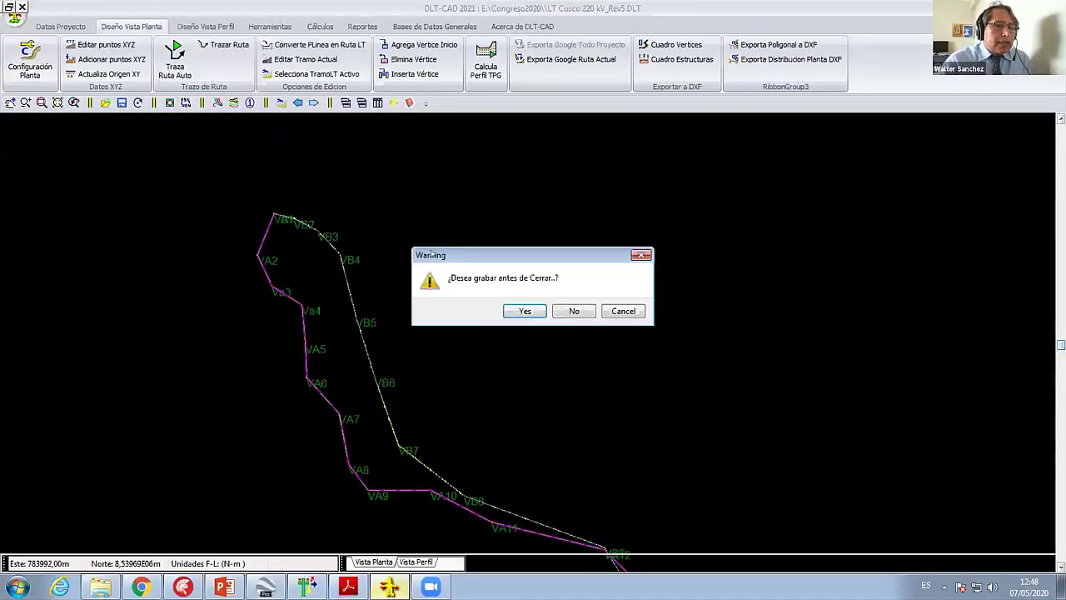
left_click(525, 310)
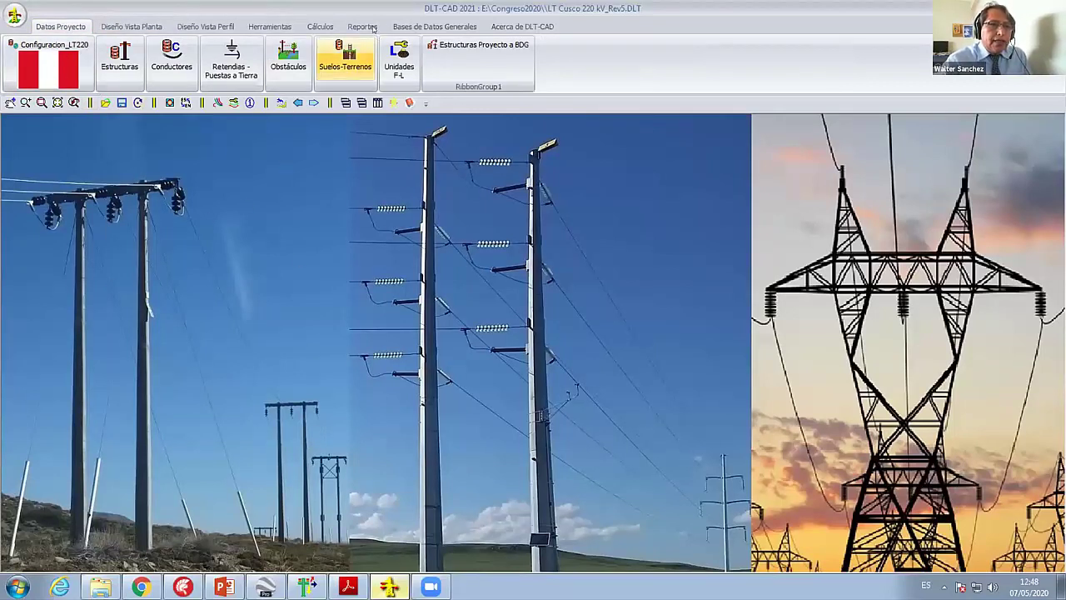
Step: Load Configuracion_LT220.cfg and open its project configuration settings
left_click(410, 26)
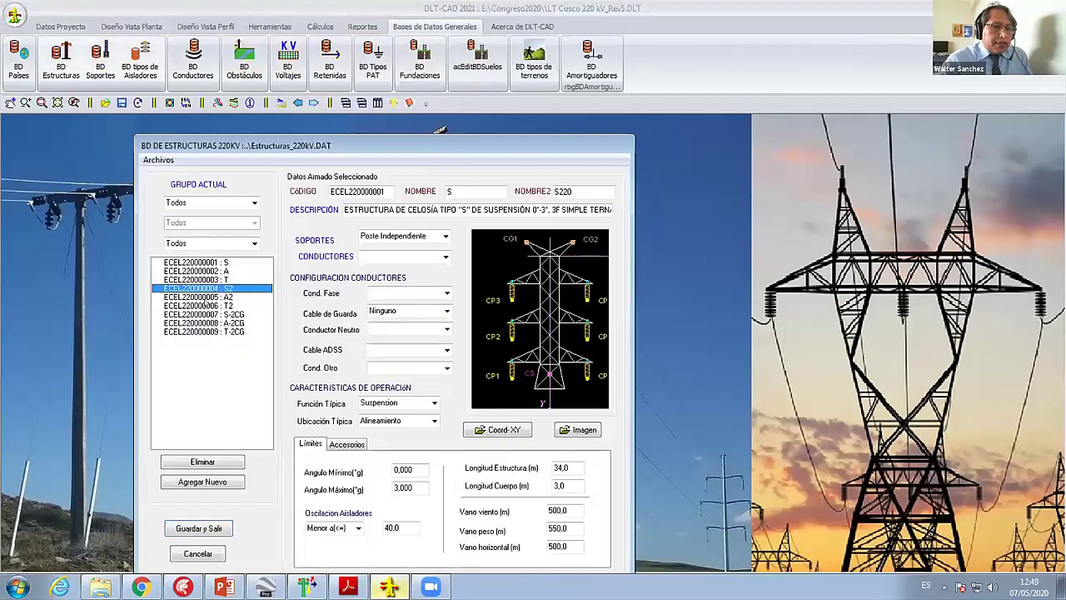
left_click(60, 26)
left_click(49, 58)
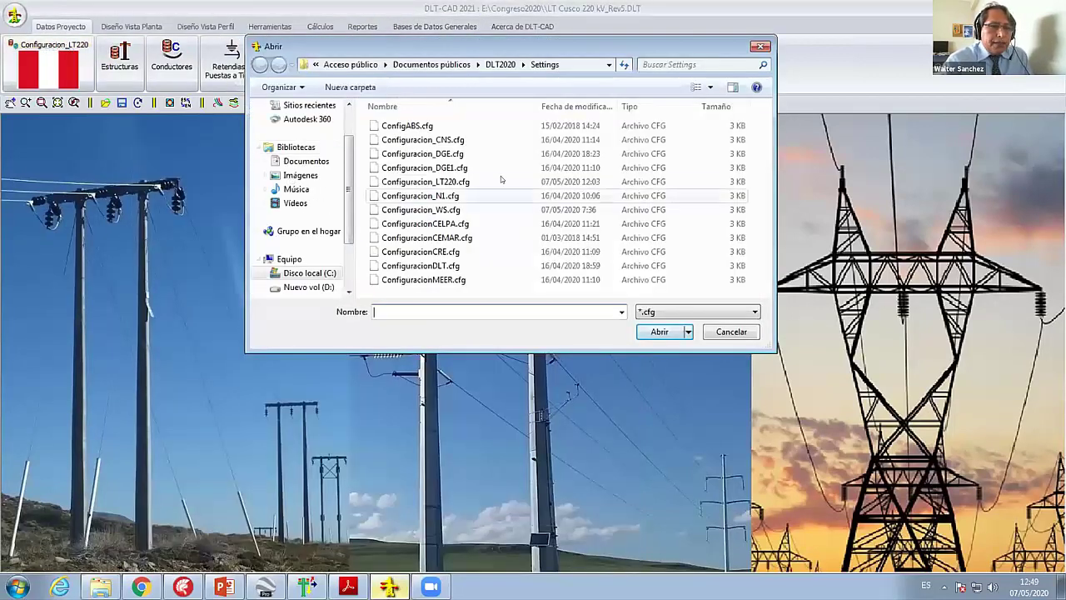
left_click(442, 184)
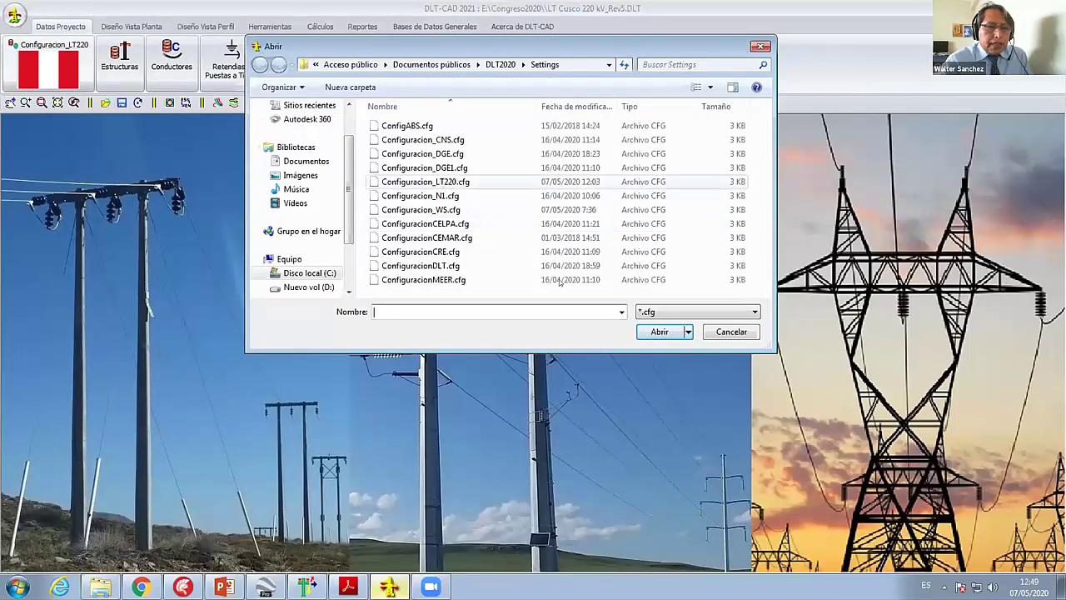
left_click(657, 331)
left_click(66, 70)
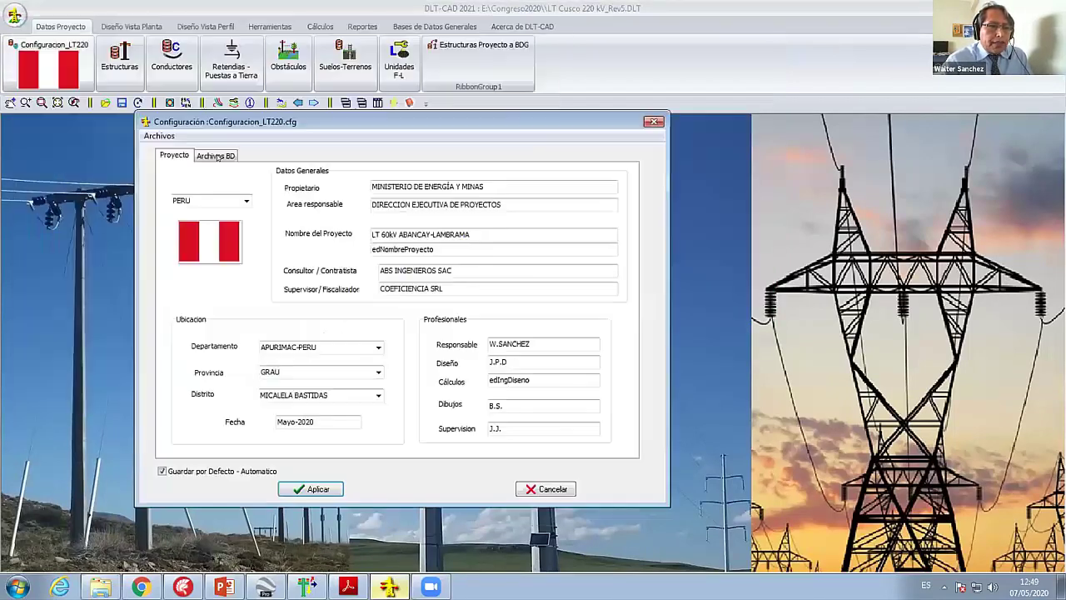
Step: Review the project's database files, then rename the project to 'LT 220 kV Ollaytaytambo - Cusco' and apply
left_click(218, 155)
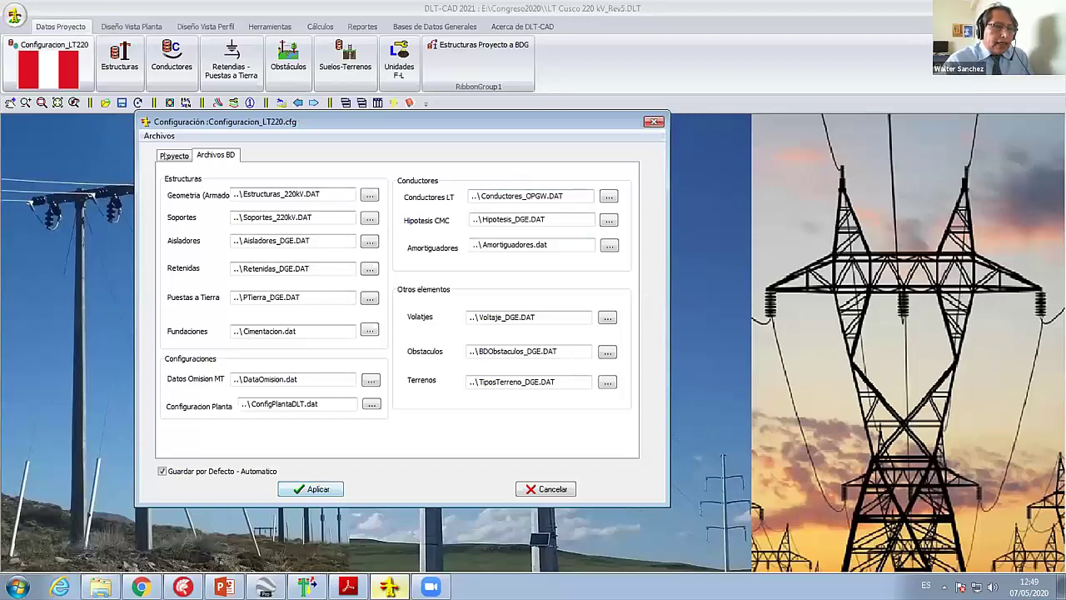
key("ctrl+Tab")
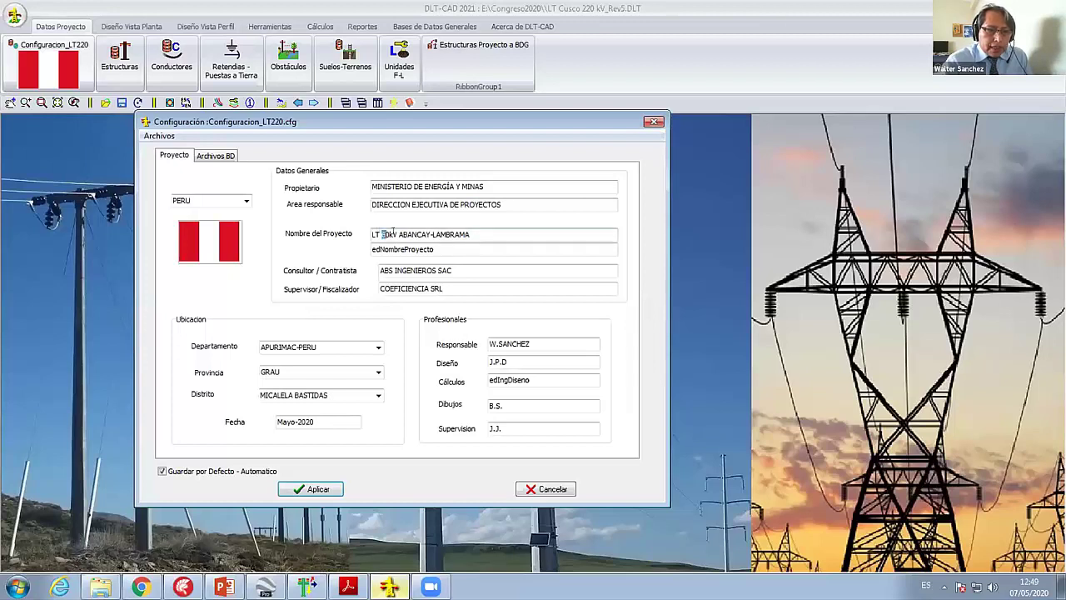
left_click_drag(382, 234, 416, 234)
key("shift+End")
type("220")
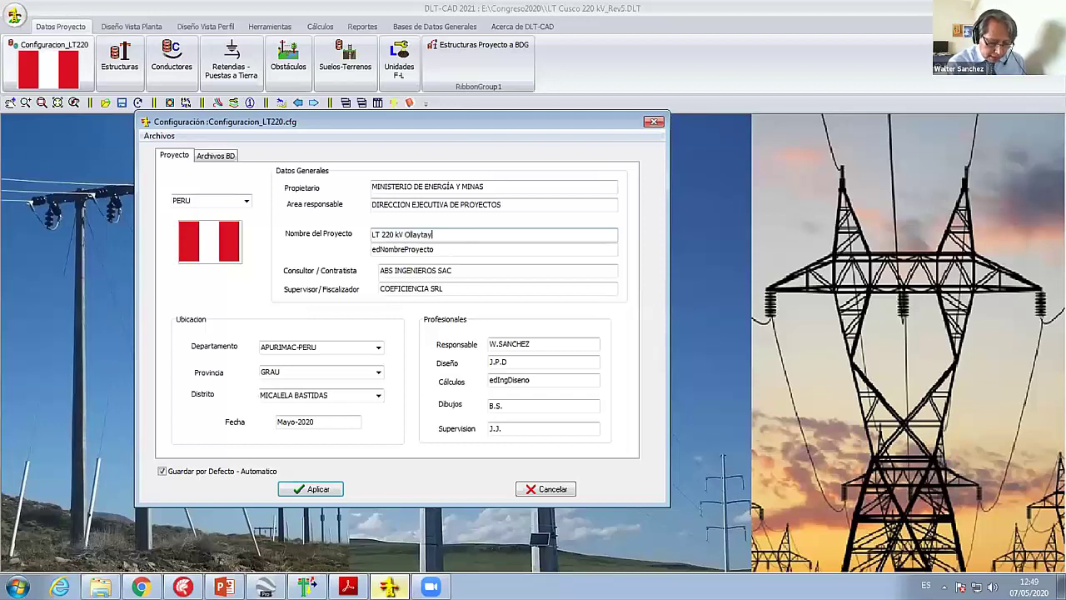
type("tambo - Cu")
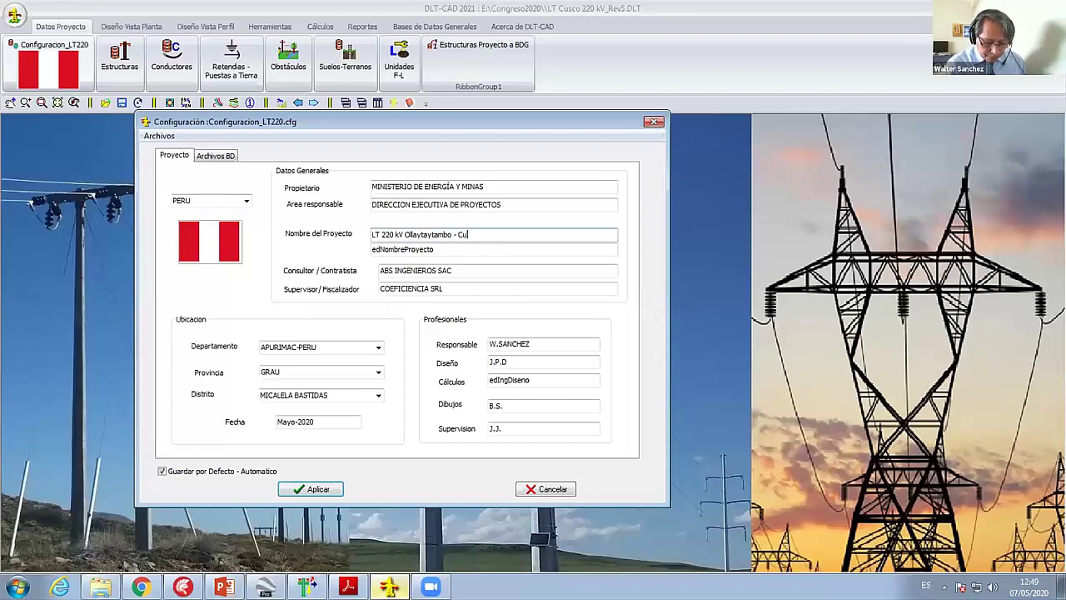
type("sco")
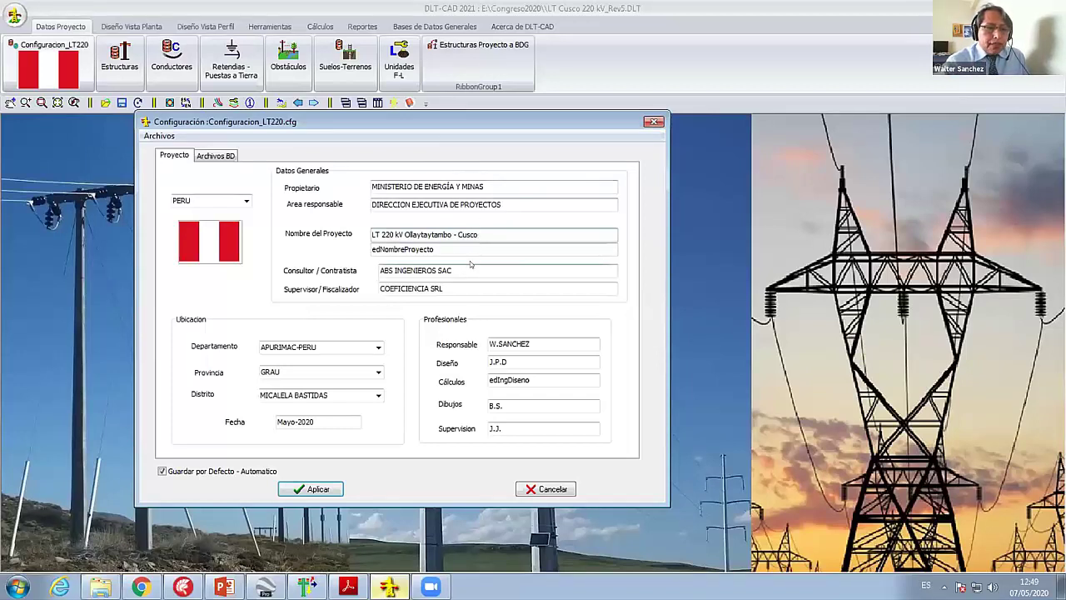
left_click(309, 488)
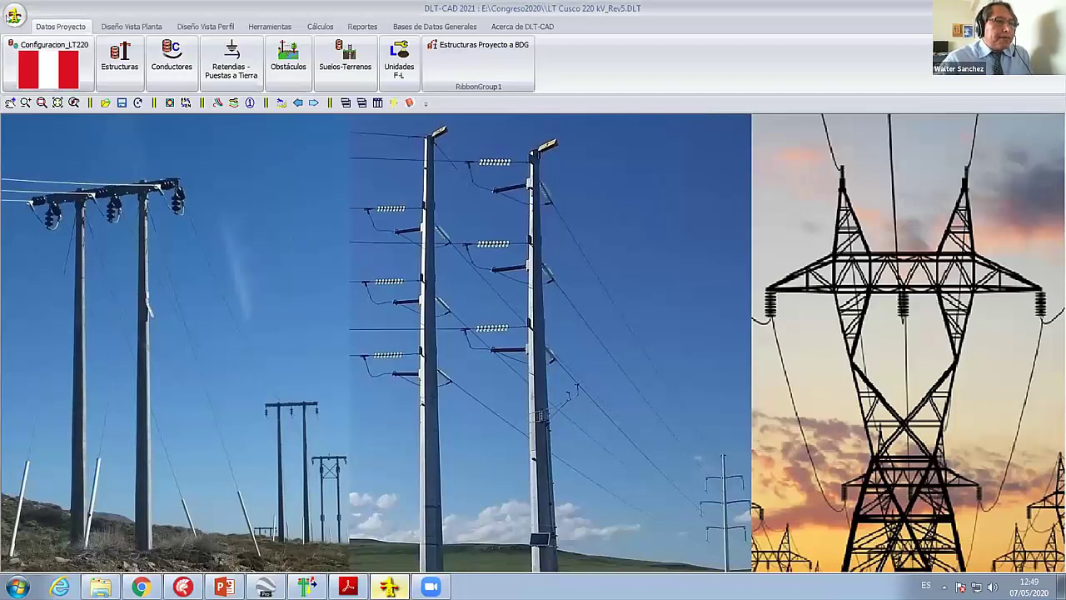
left_click(14, 15)
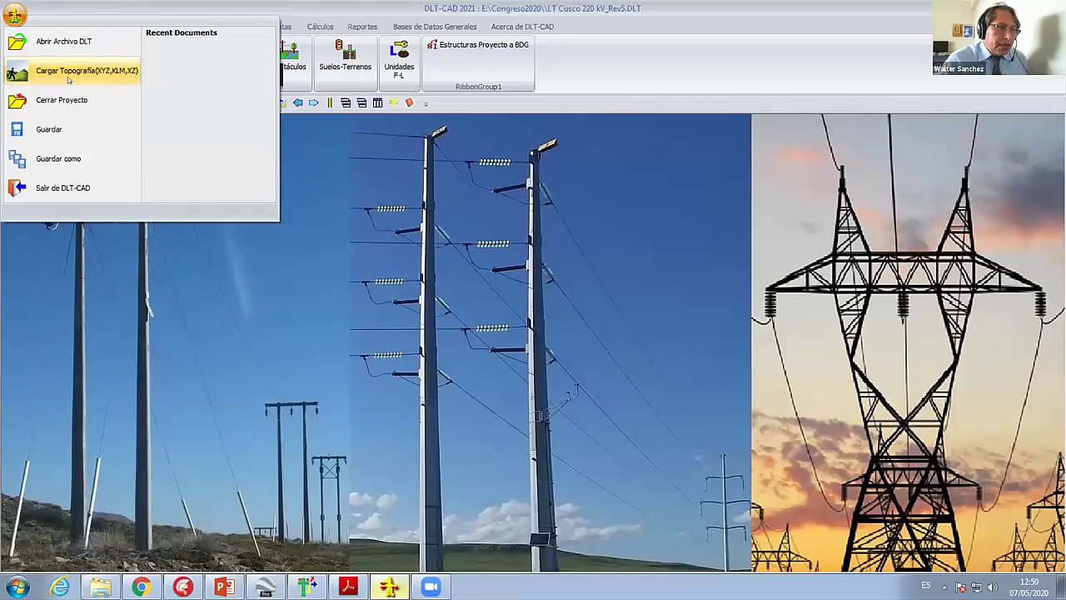
key("Return")
scroll(317, 249, "down", 3)
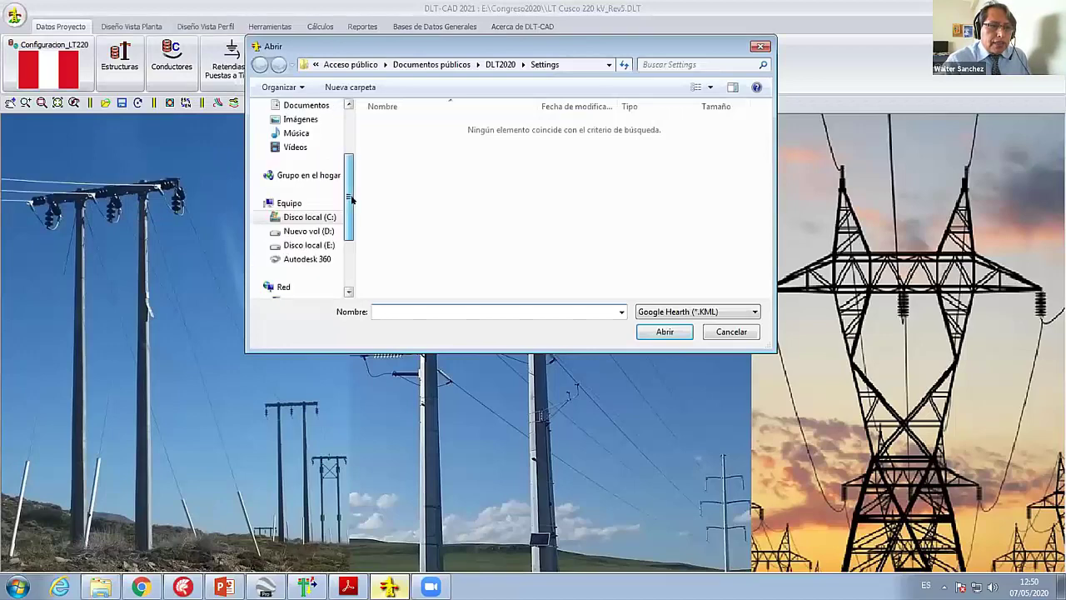
scroll(320, 258, "up", 1)
left_click(323, 272)
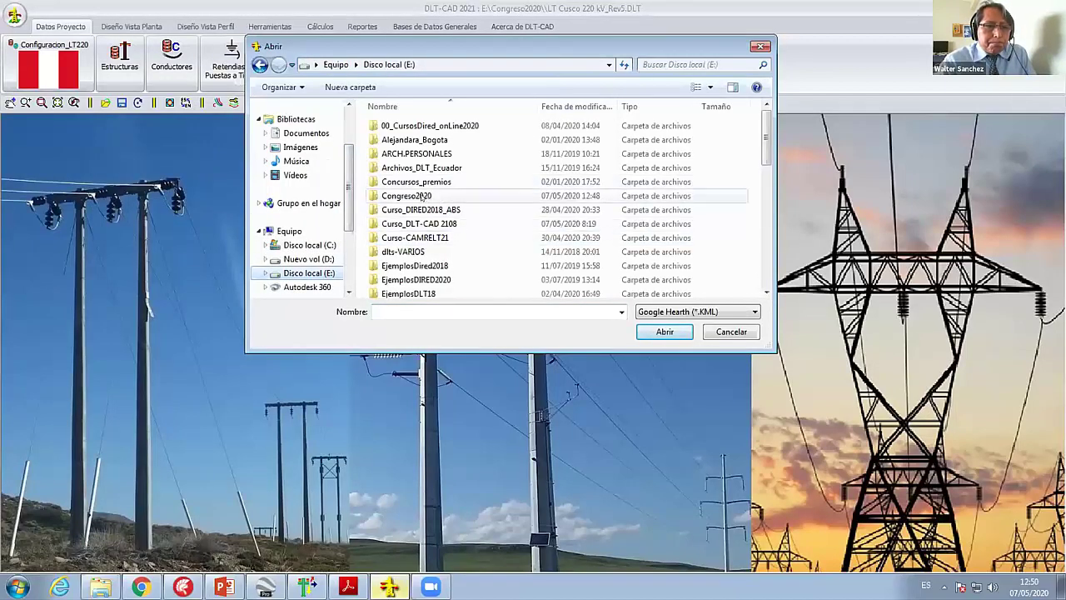
double_click(425, 196)
left_click(399, 185)
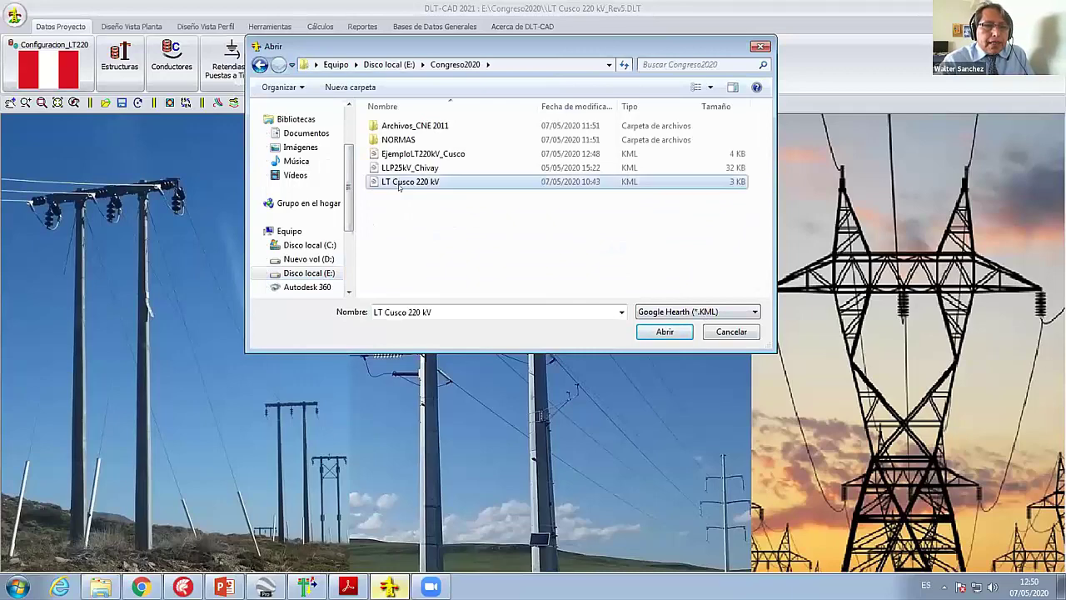
left_click(665, 332)
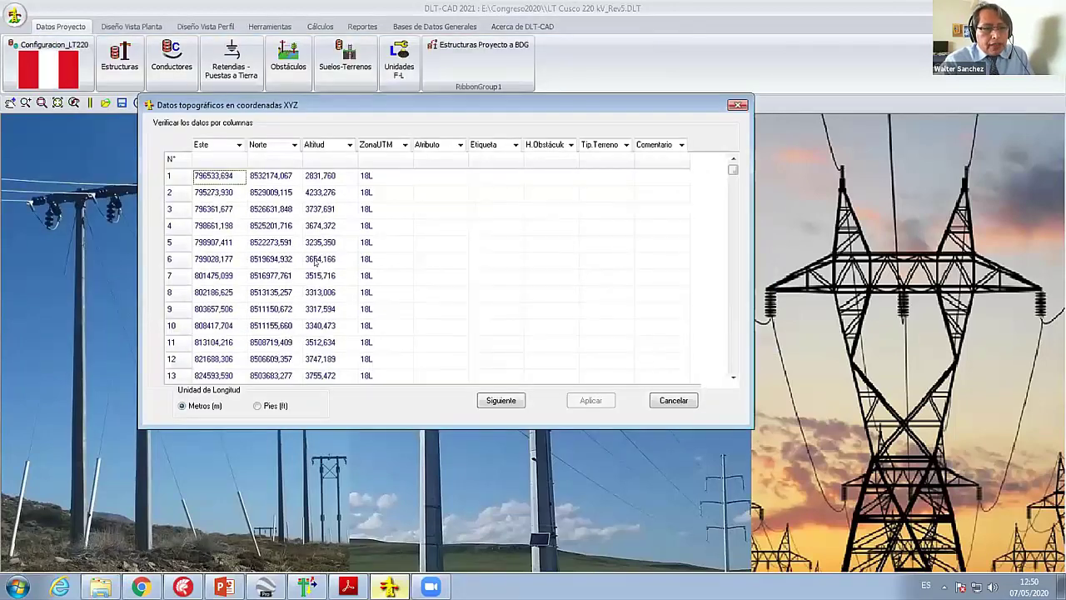
left_click(314, 263)
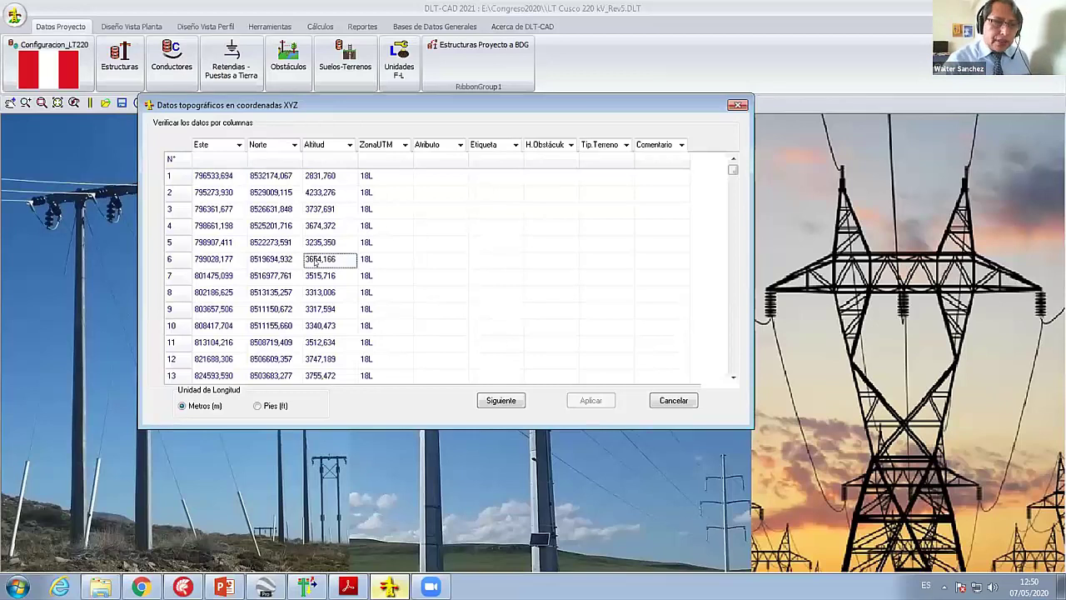
left_click(217, 223)
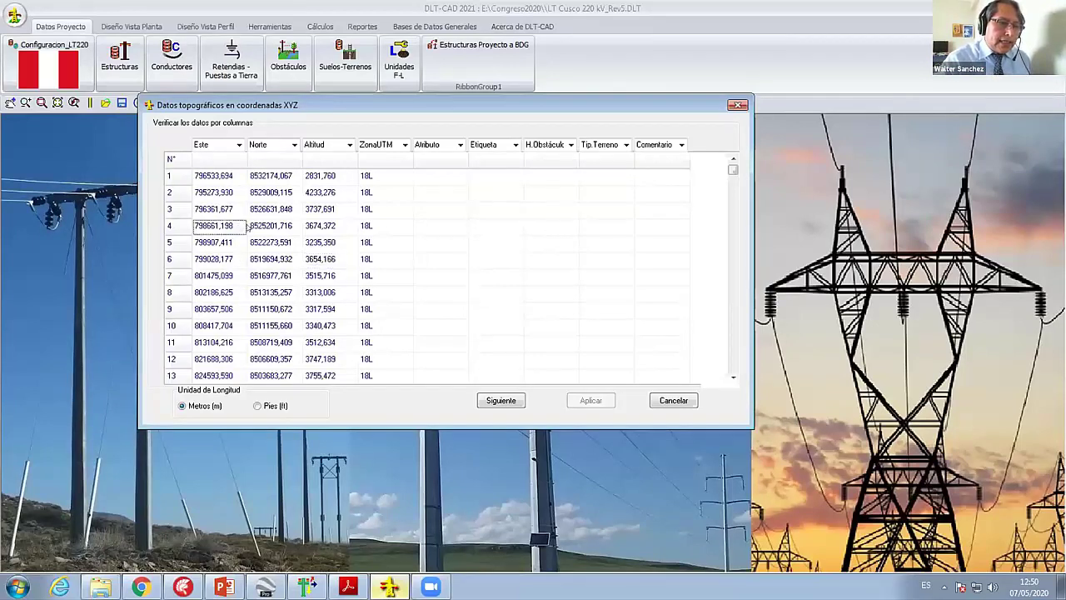
left_click(265, 219)
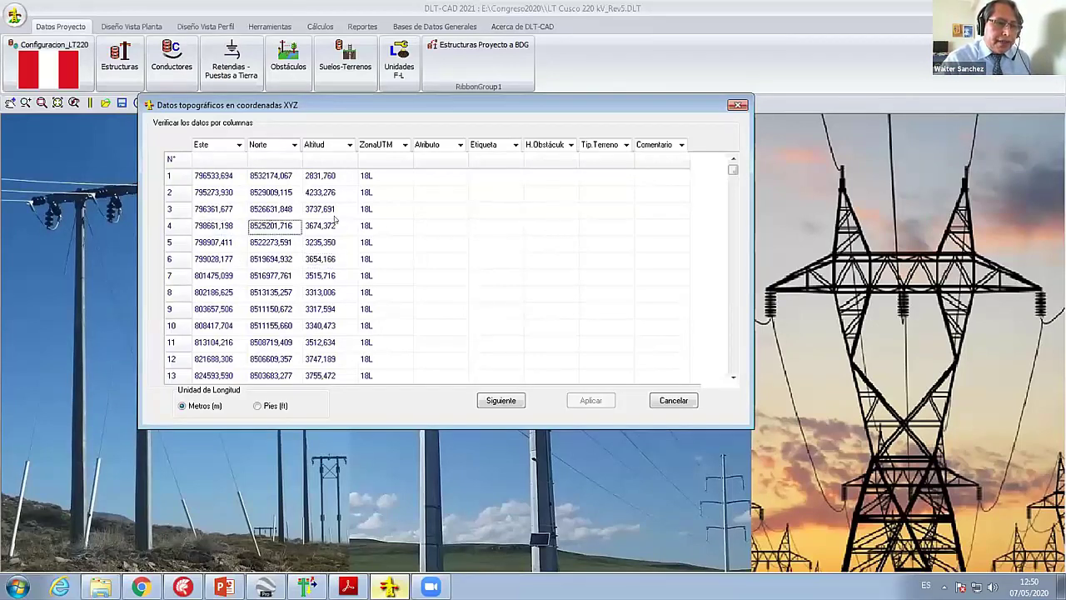
left_click(323, 212)
left_click(324, 253)
key("Page_Up")
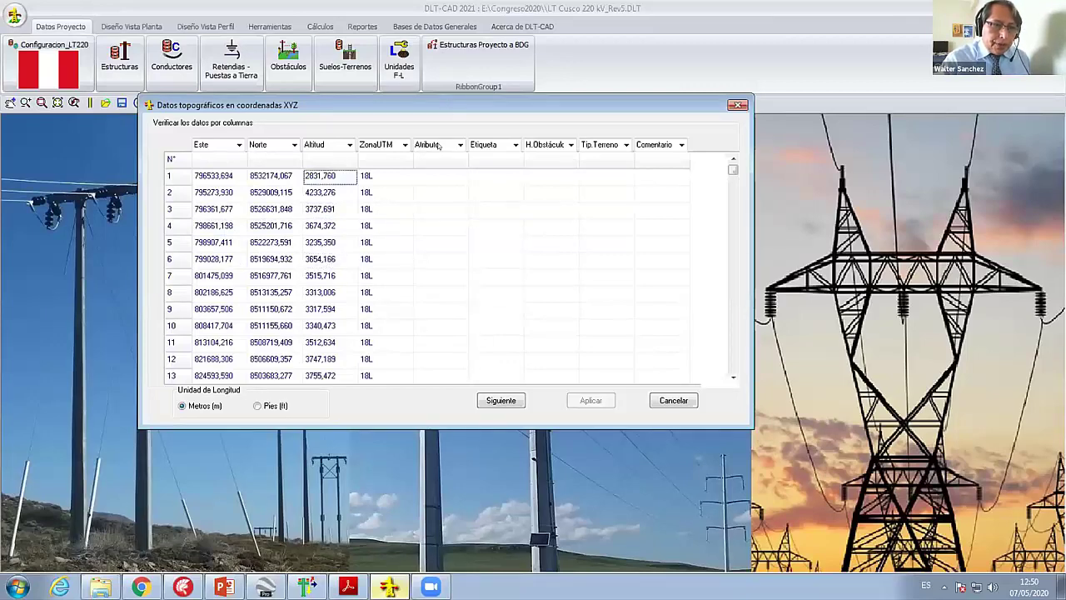
left_click_drag(431, 108, 419, 150)
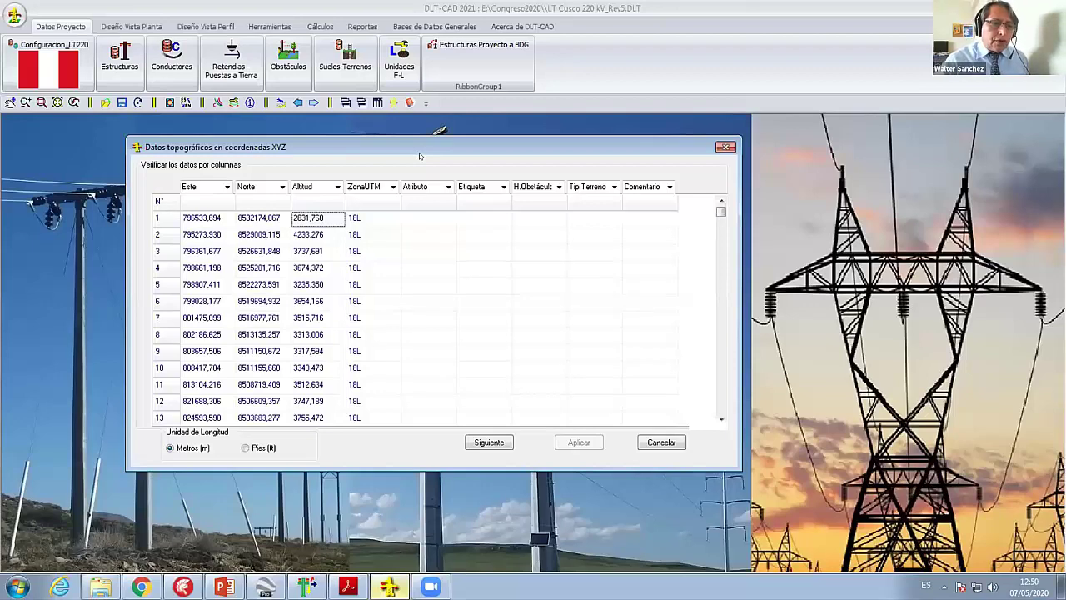
left_click(317, 268)
left_click(319, 284)
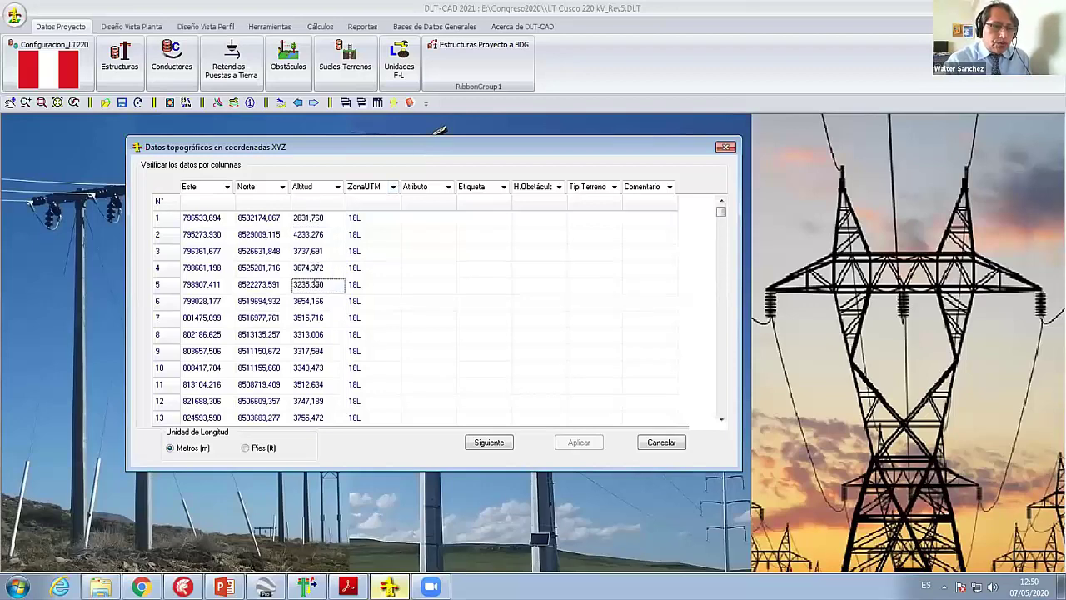
key("Down")
key("Down")
key("Down")
key("Down")
key("Down")
key("Down")
key("Down")
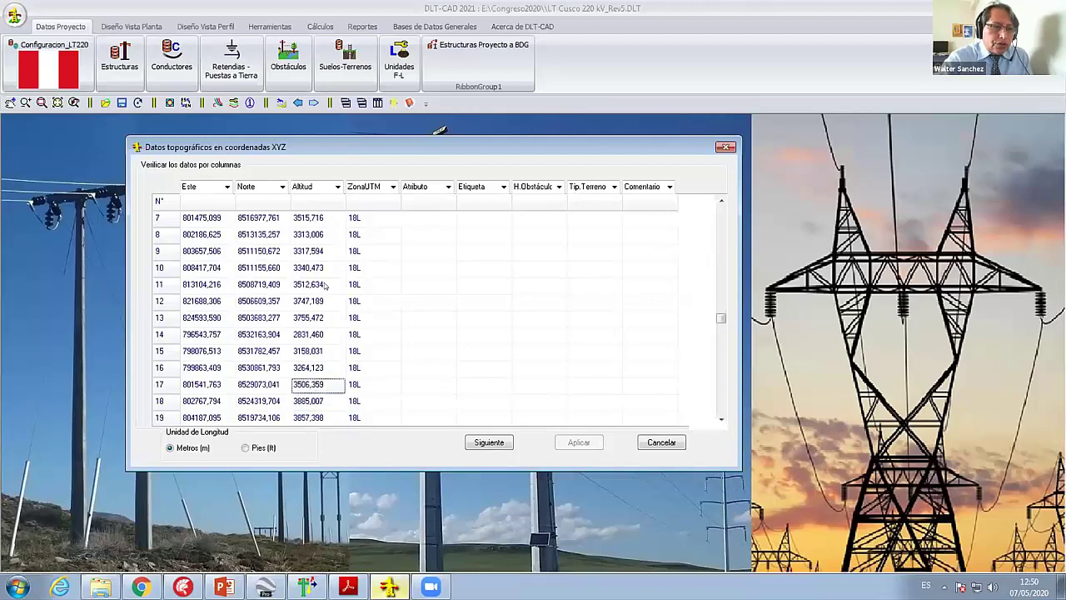
key("ctrl+Up")
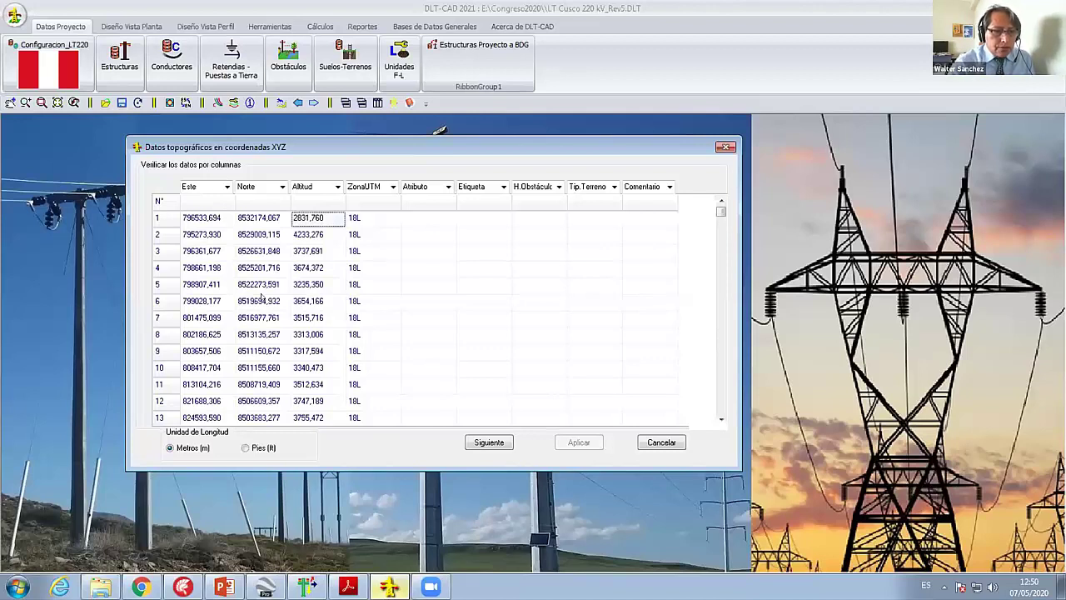
left_click(249, 253)
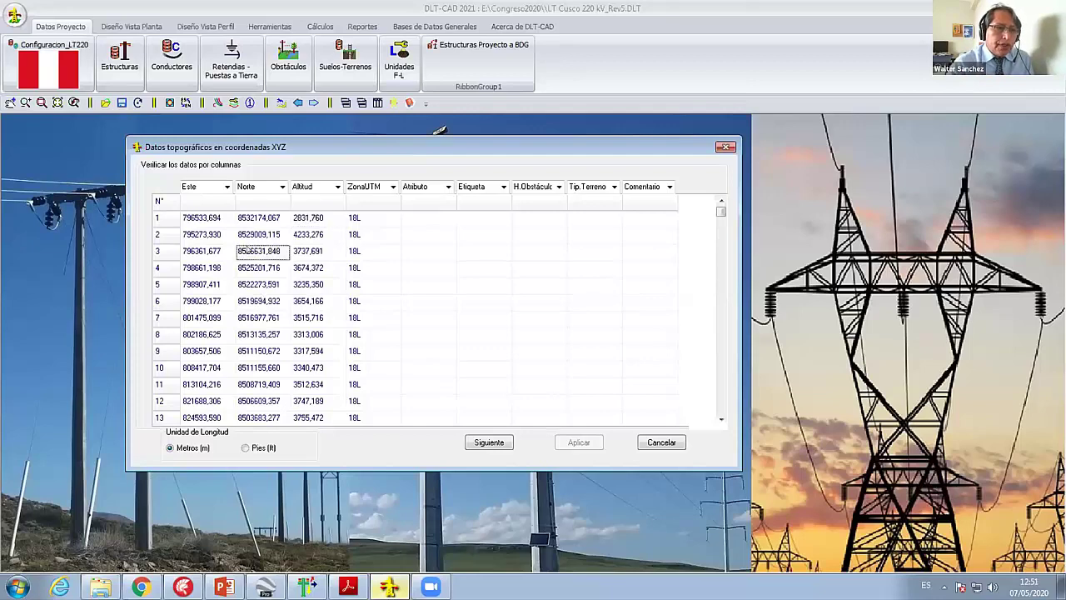
key("Down")
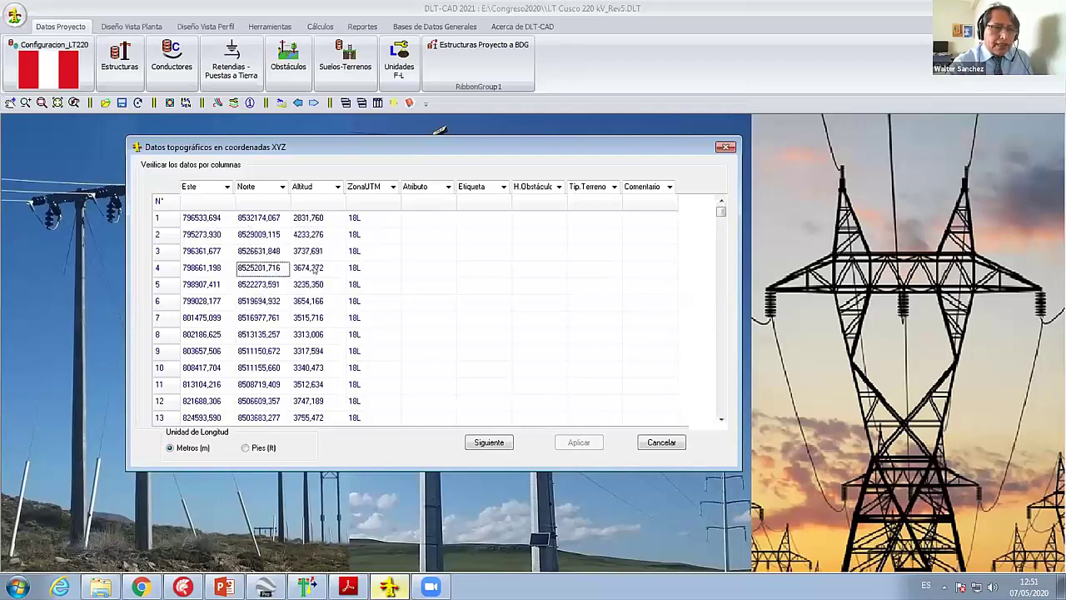
scroll(366, 265, "down", 3)
left_click(367, 265)
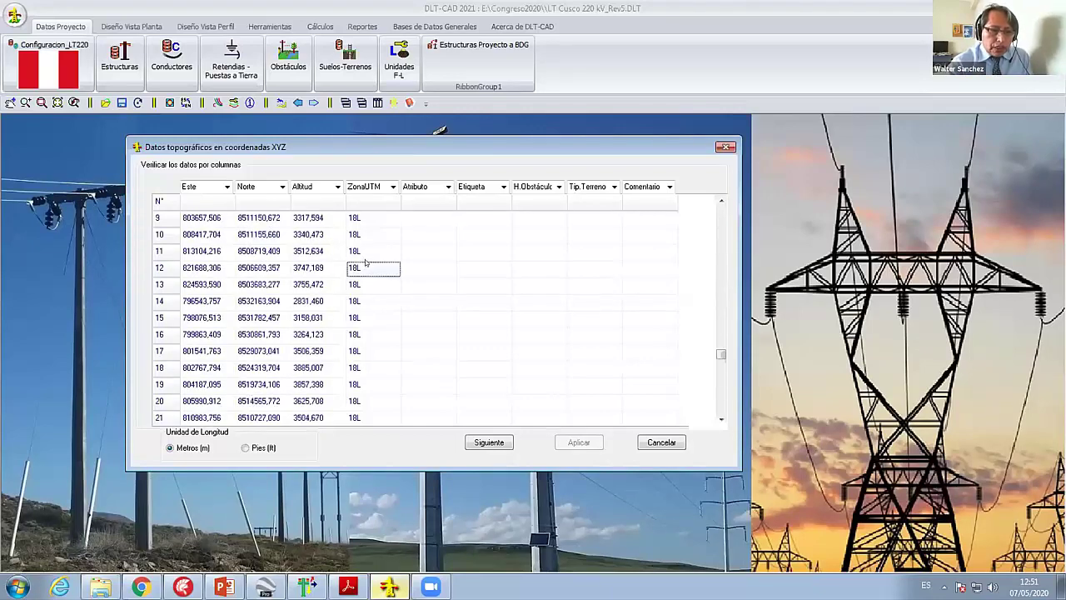
key("ctrl+Down")
key("Up")
key("Up")
key("Up")
key("Up")
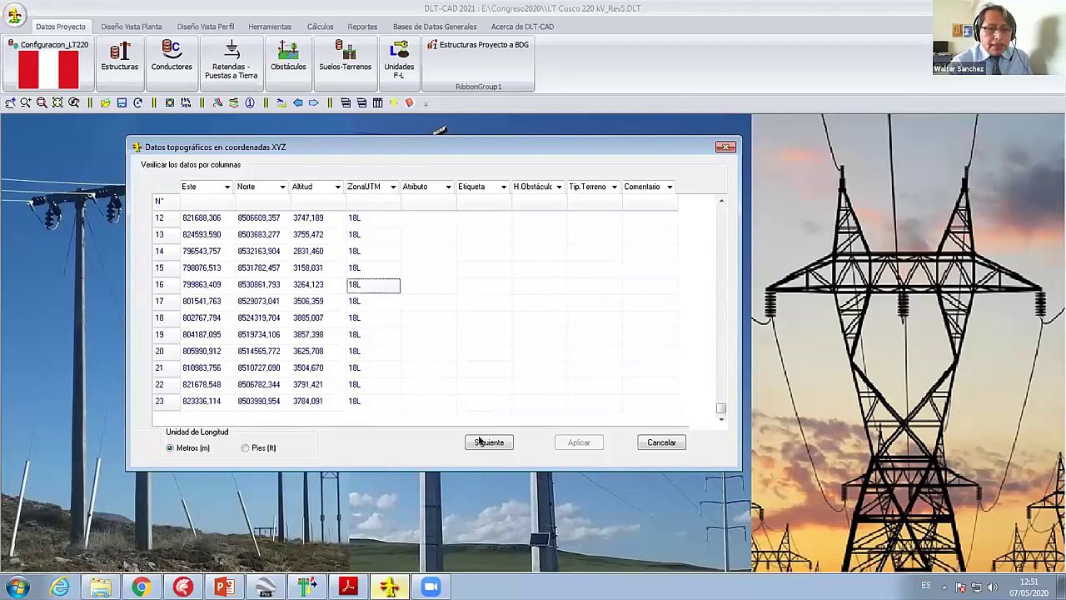
left_click(480, 440)
Step: Load the sorted topographic points, then zoom and pan the plan view onto the route polyline
left_click(579, 442)
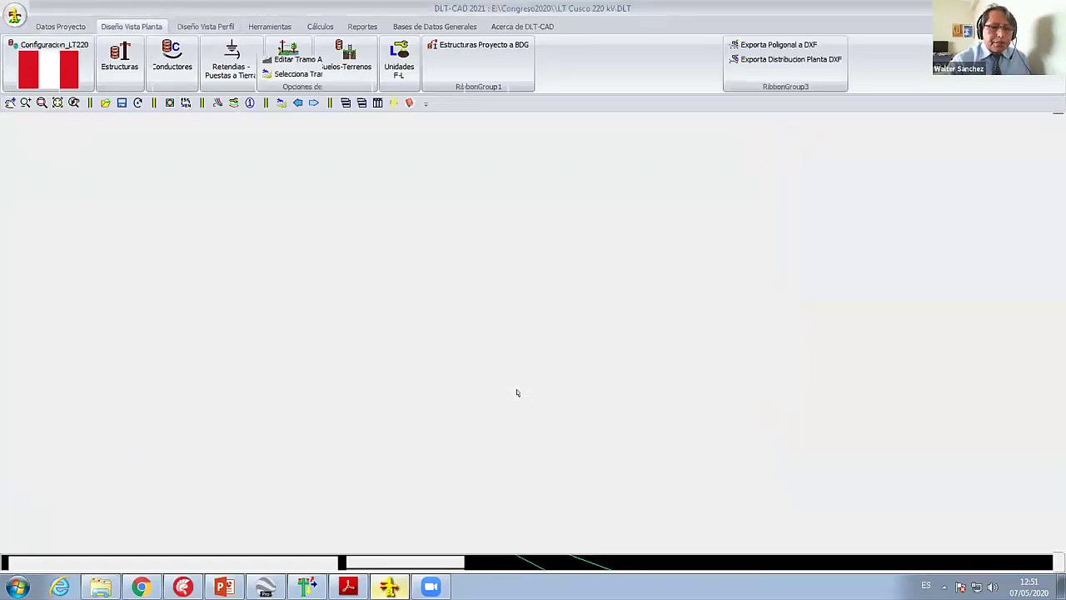
scroll(545, 395, "down", 5)
scroll(517, 338, "up", 2)
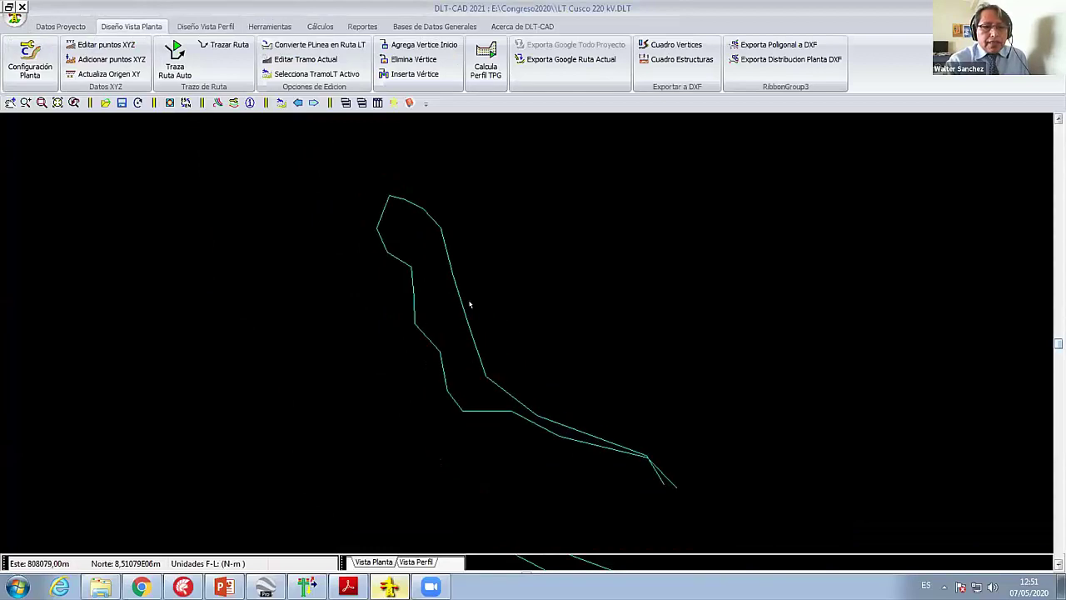
scroll(397, 336, "up", 2)
scroll(347, 324, "up", 2)
scroll(334, 326, "down", 1)
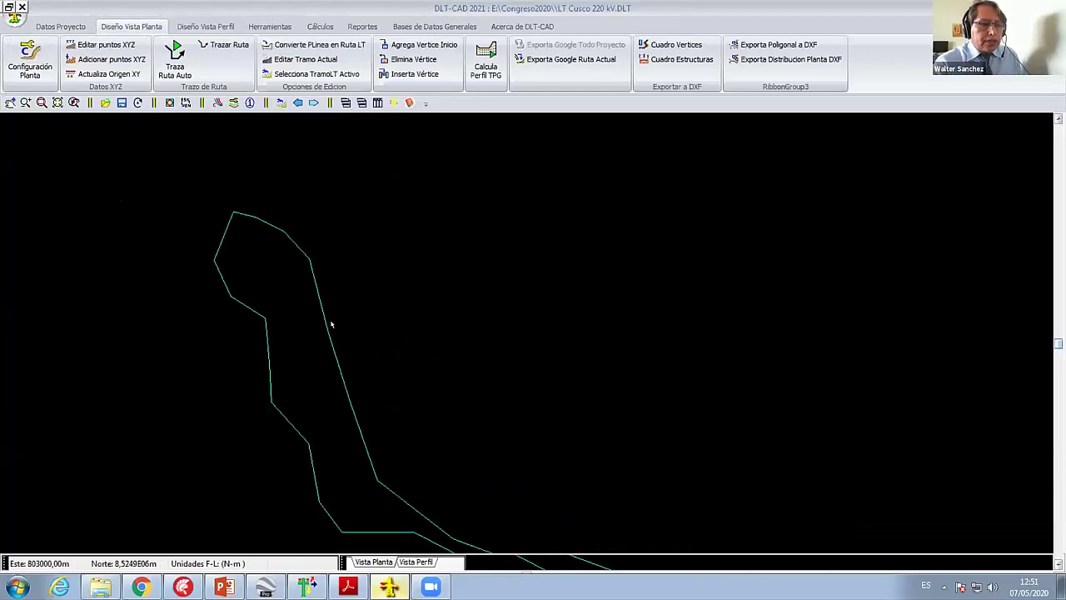
scroll(299, 316, "up", 2)
middle_click_drag(299, 316, 314, 248)
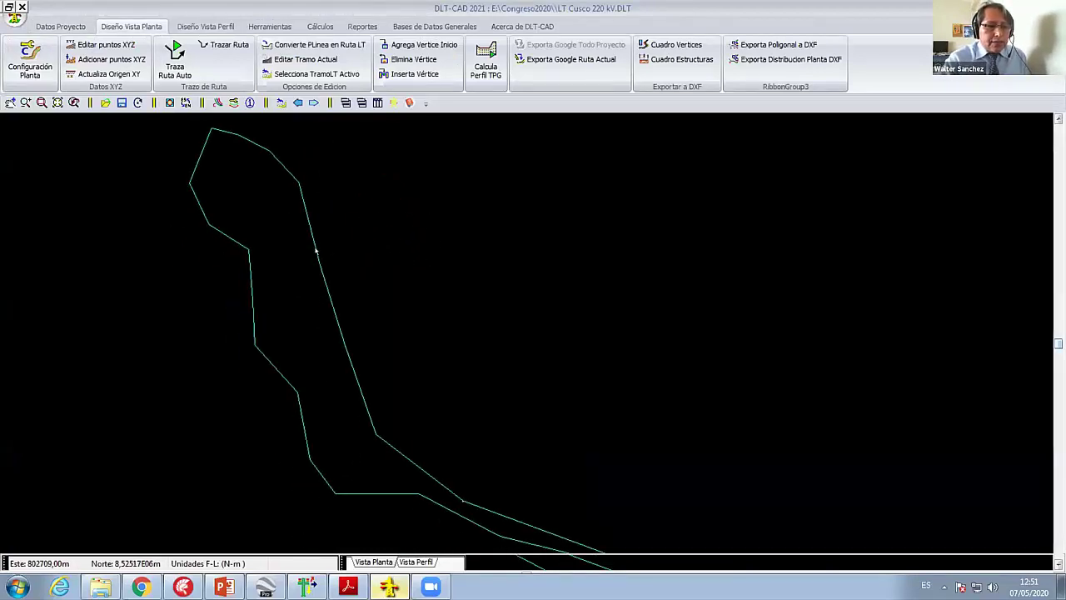
scroll(314, 250, "down", 2)
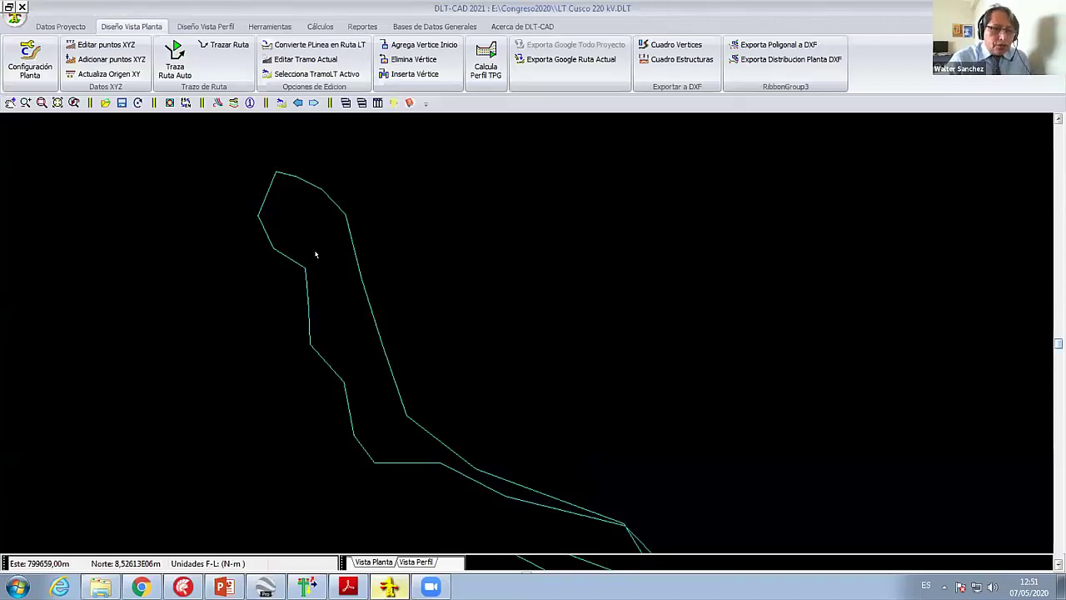
scroll(316, 254, "up", 2)
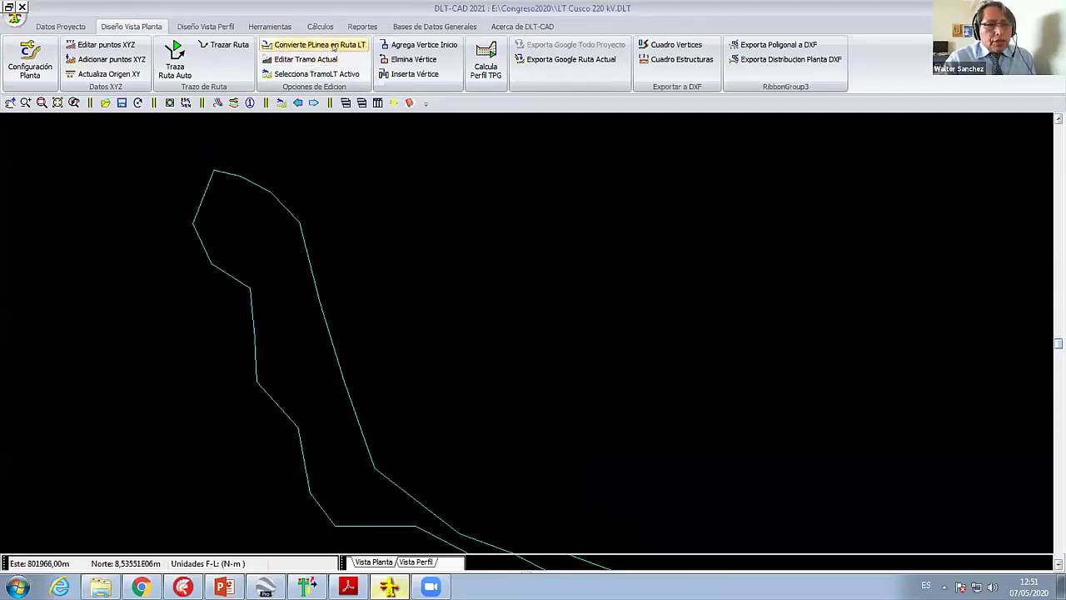
scroll(300, 184, "up", 1)
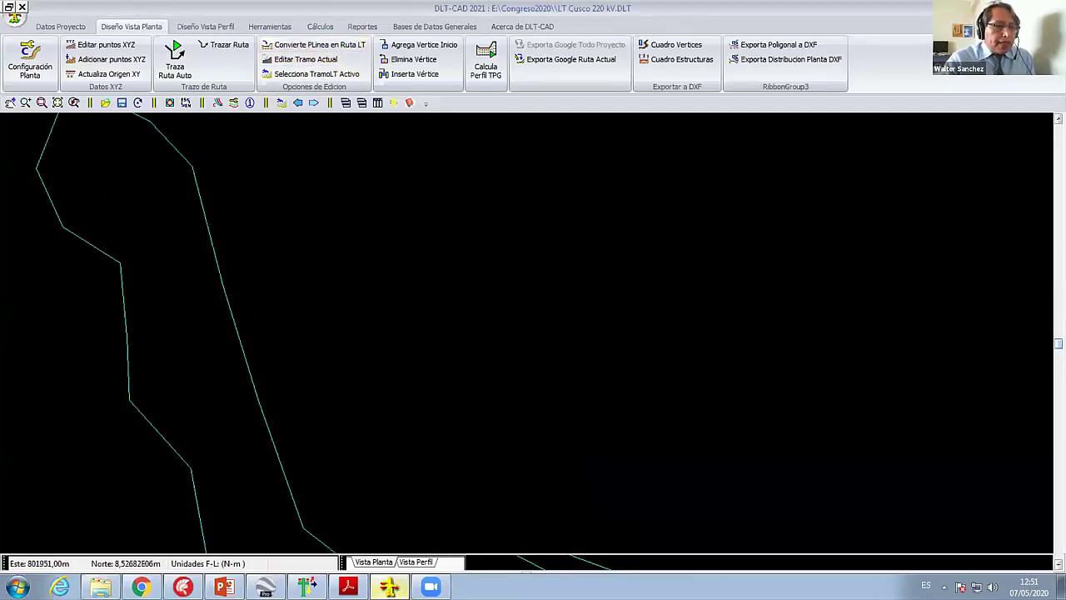
Step: Select the imported route polyline and pan to see its lower and upper-left parts
left_click(209, 221)
scroll(300, 228, "down", 1)
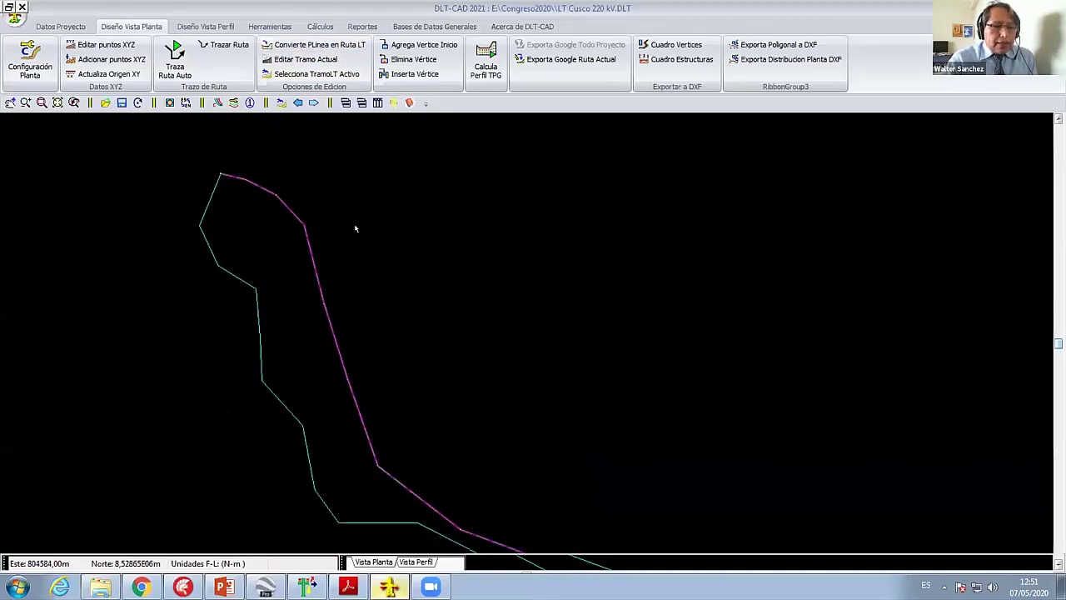
middle_click_drag(470, 431, 395, 347)
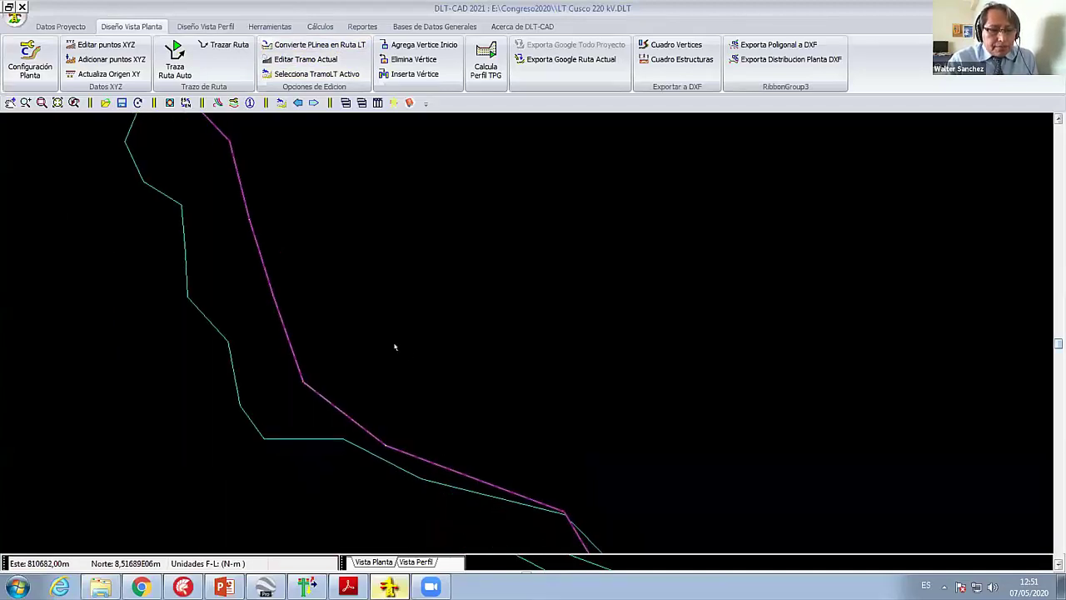
scroll(281, 214, "up", 1)
mouse_move(205, 311)
middle_mouse_down()
mouse_move(130, 305)
mouse_move(408, 326)
middle_mouse_up()
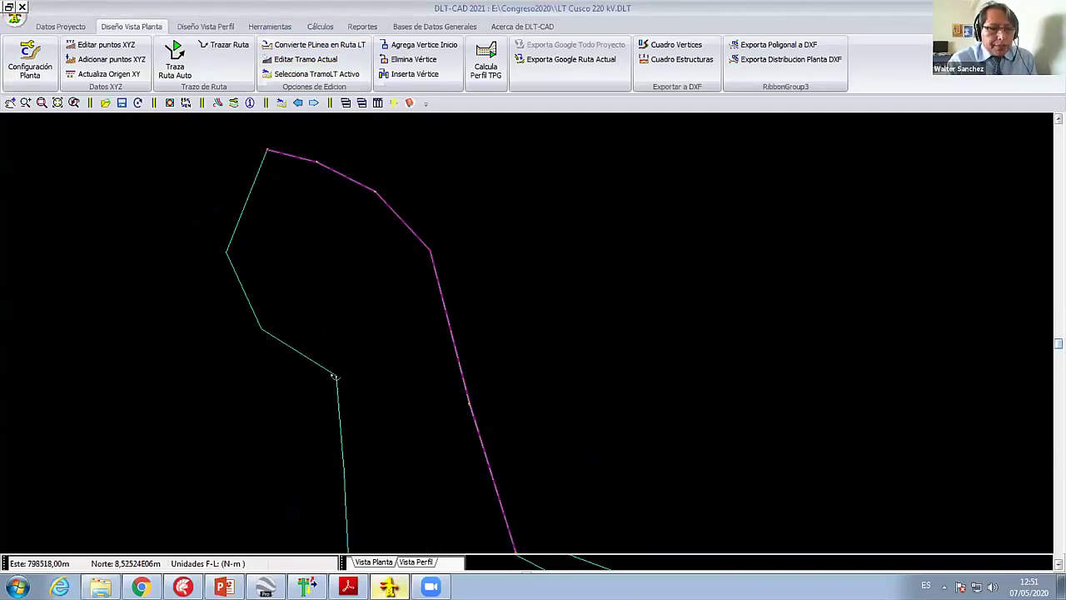
Step: Choose the western branch as the route, now drawn in magenta, and zoom around to inspect it
middle_click_drag(334, 374, 314, 232)
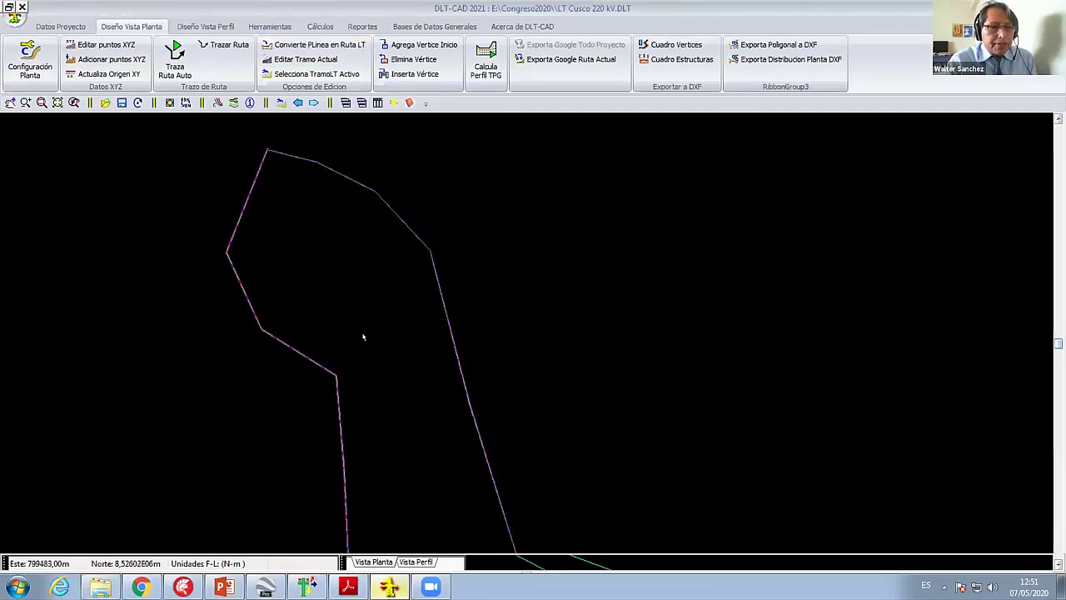
scroll(313, 233, "down", 3)
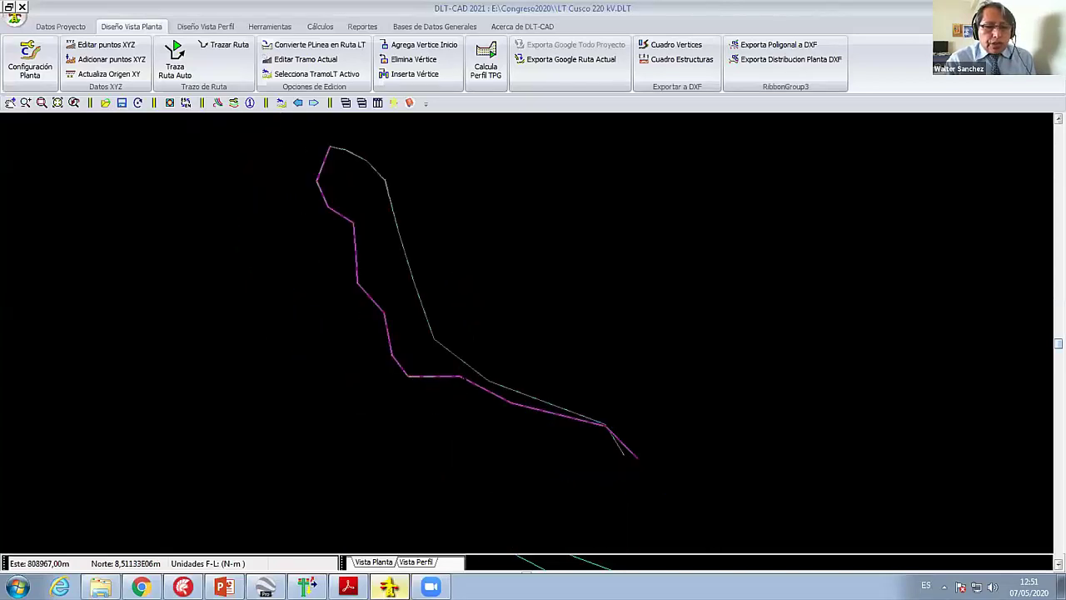
scroll(283, 258, "up", 2)
scroll(267, 275, "up", 2)
scroll(257, 286, "down", 2)
scroll(348, 411, "up", 2)
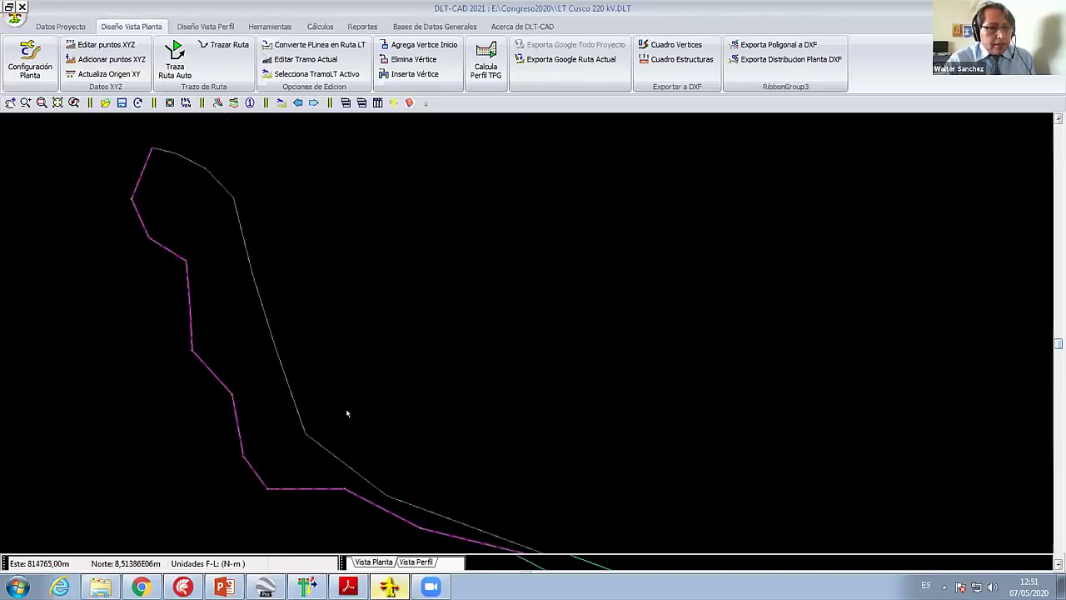
scroll(280, 311, "up", 1)
scroll(303, 369, "up", 1)
scroll(409, 297, "down", 1)
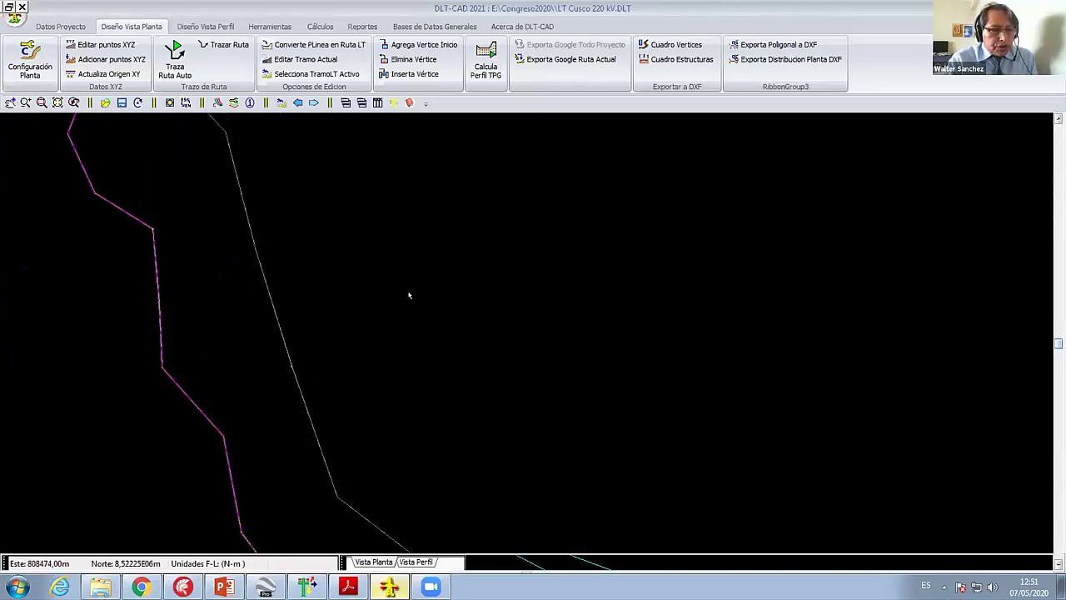
scroll(369, 297, "down", 1)
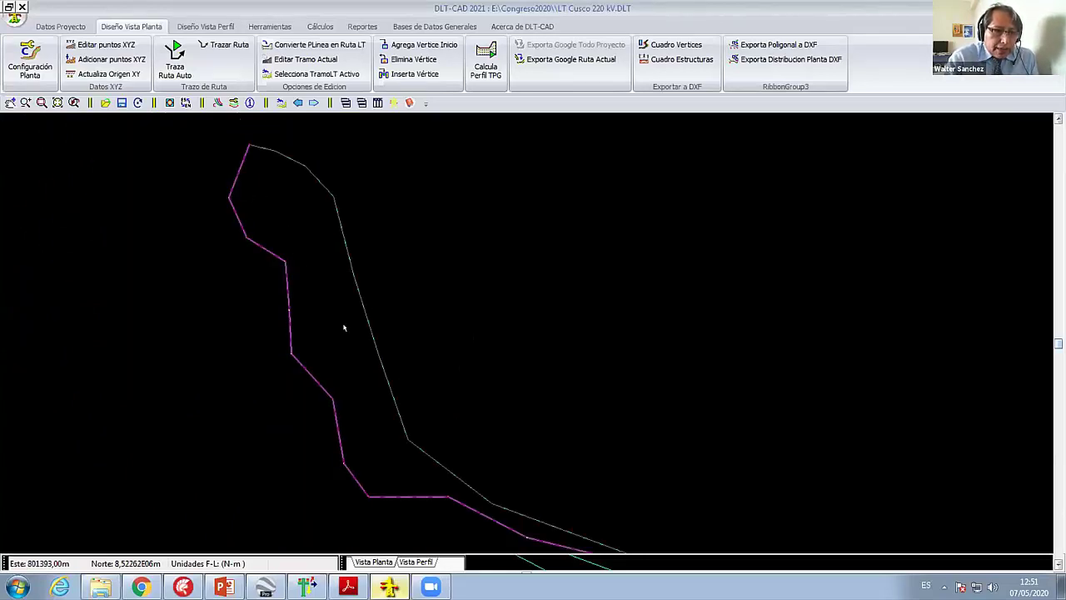
scroll(331, 254, "up", 1)
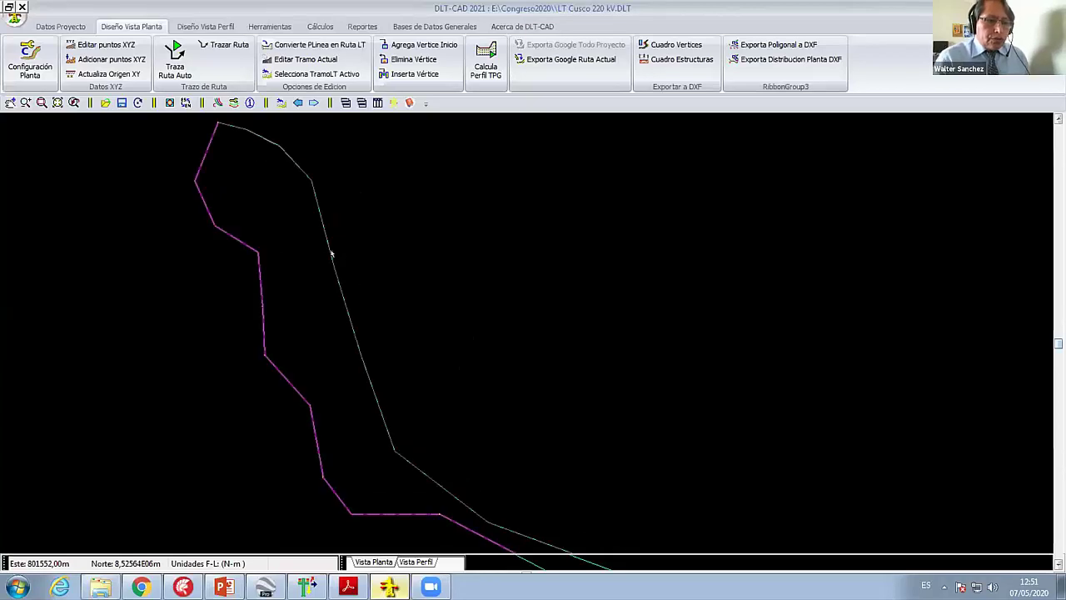
scroll(325, 257, "down", 1)
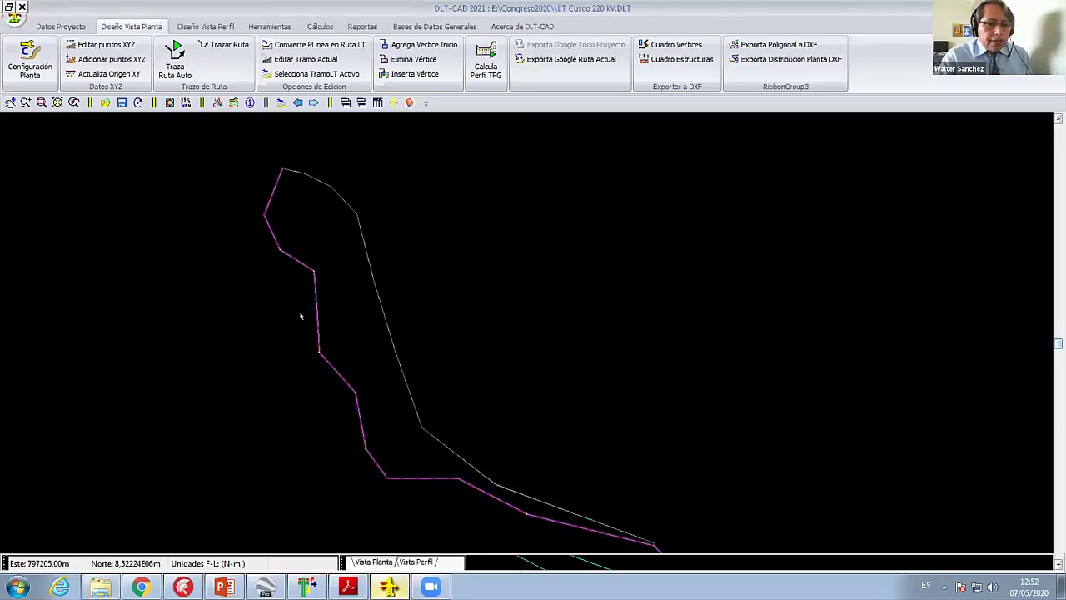
middle_click_drag(301, 316, 228, 276)
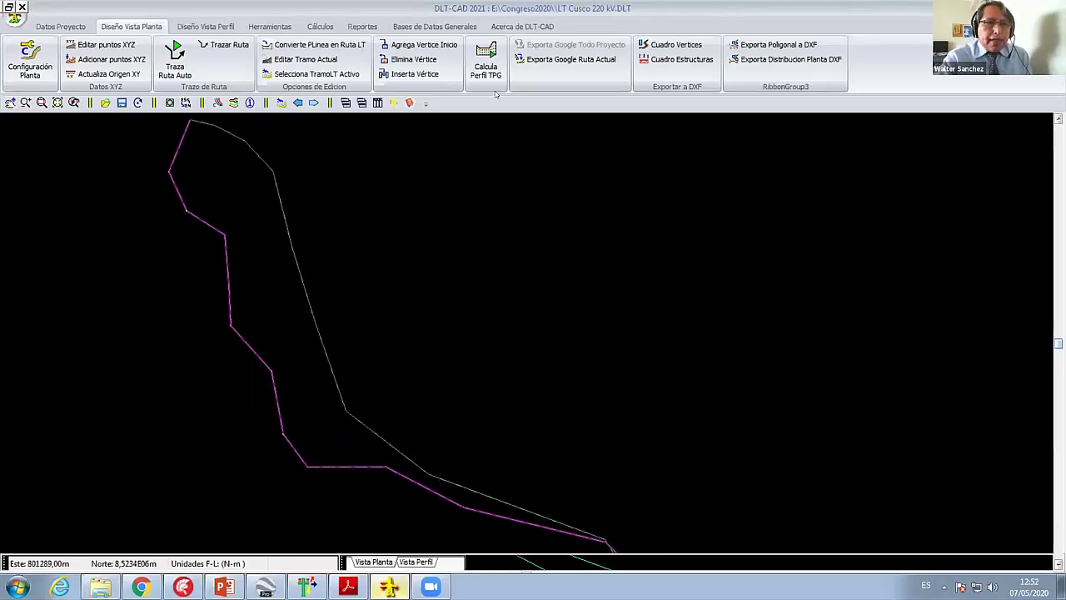
Step: Compute the magenta route's terrain profile, confirm its 47288,46 m length, and return to plan view
left_click(488, 68)
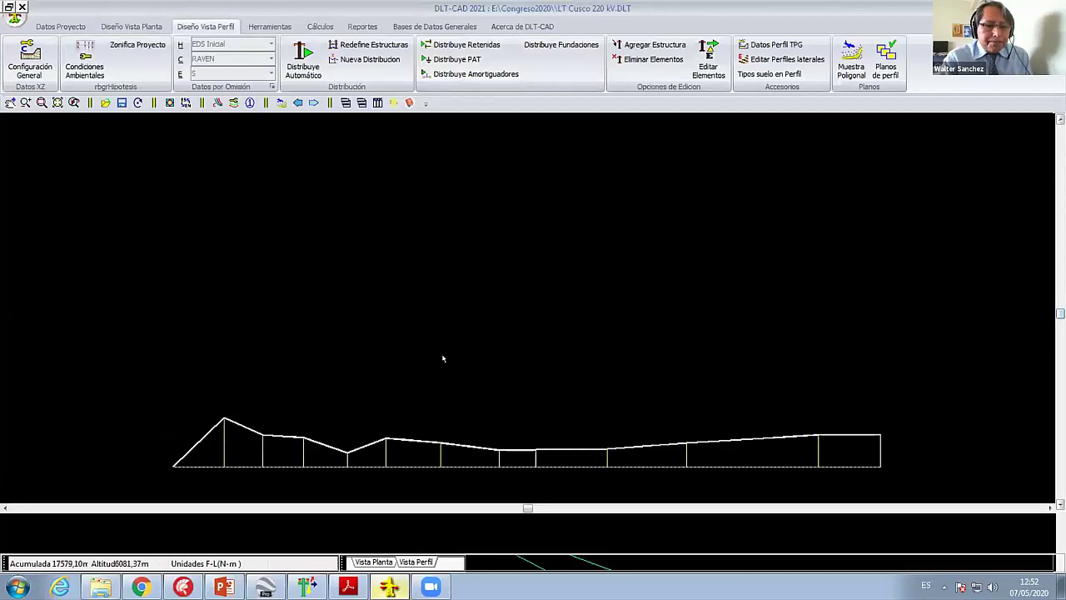
middle_click_drag(442, 358, 452, 271)
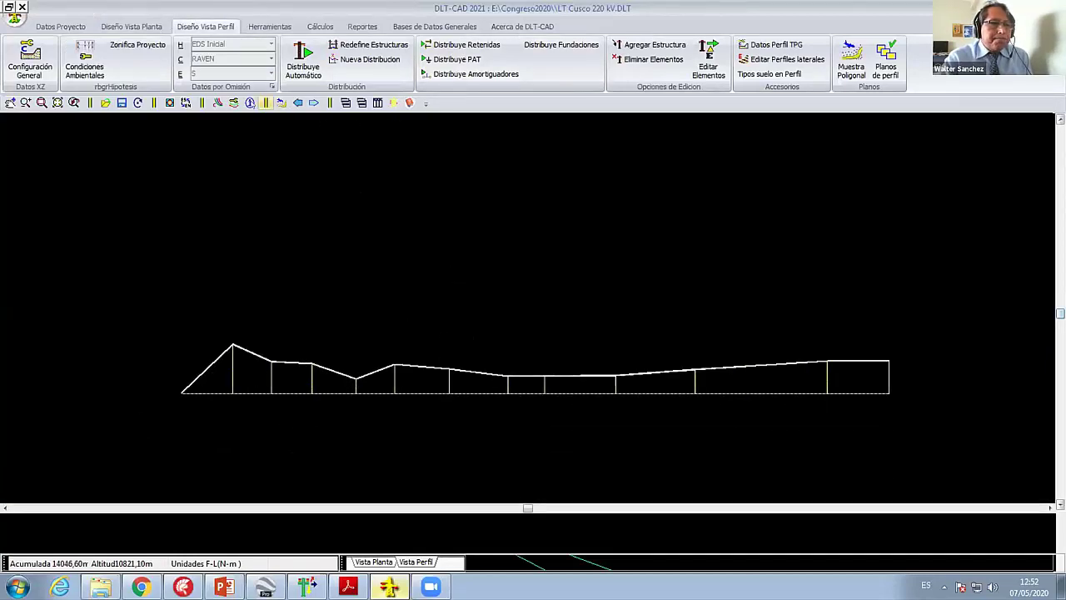
left_click(250, 102)
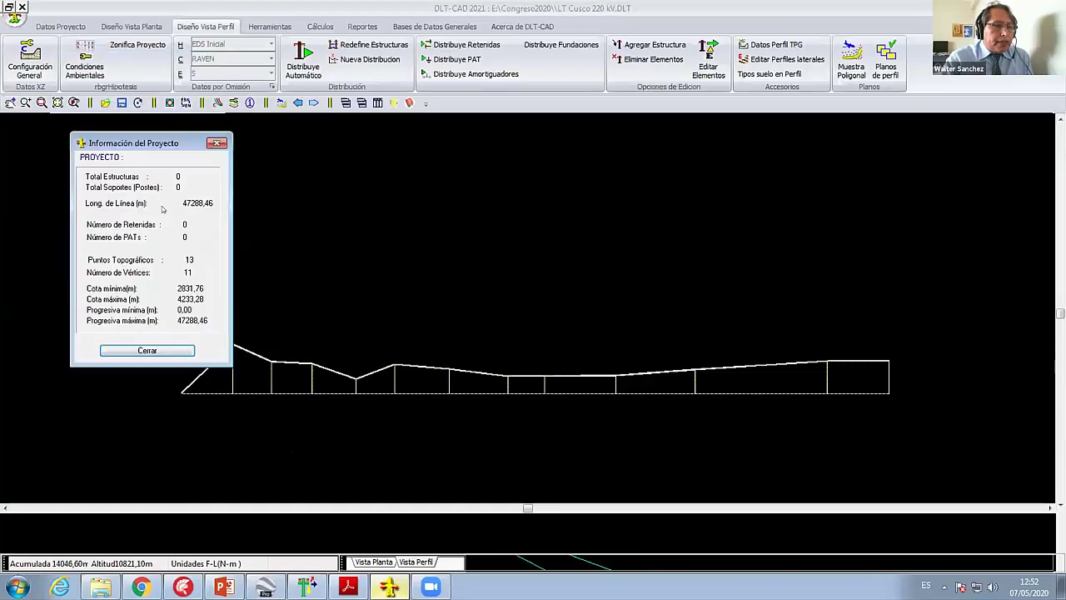
left_click(149, 349)
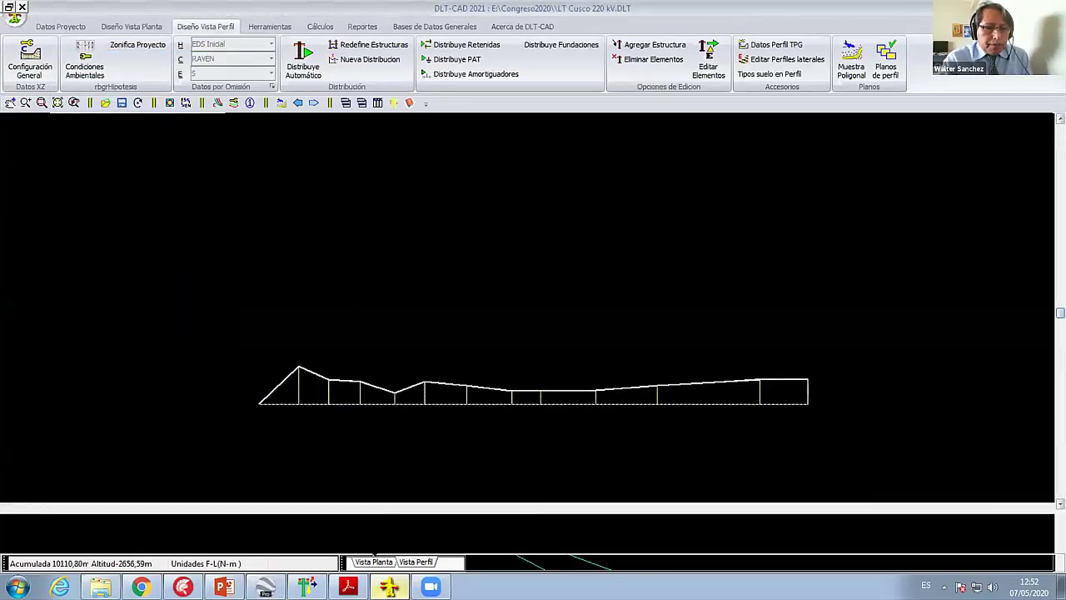
left_click(374, 562)
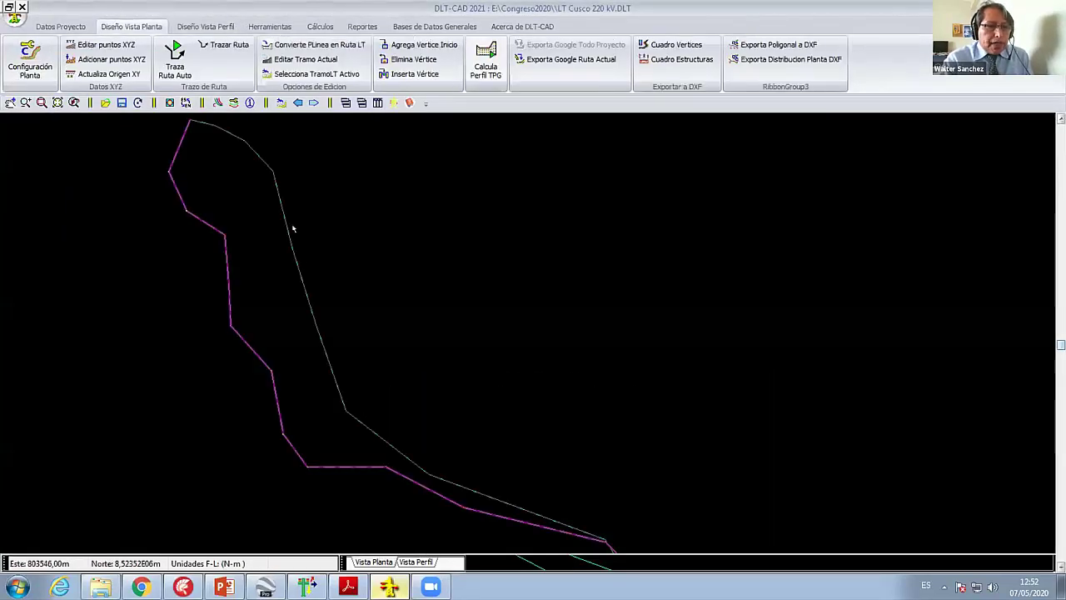
Step: Make the white route alternative the active line section
left_click(333, 73)
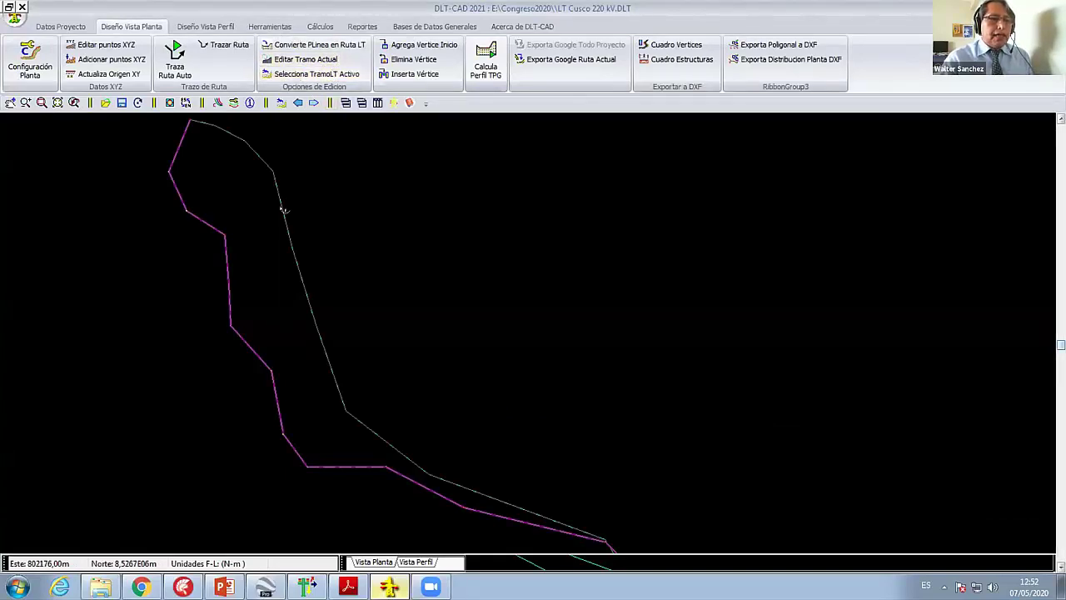
scroll(284, 212, "up", 2)
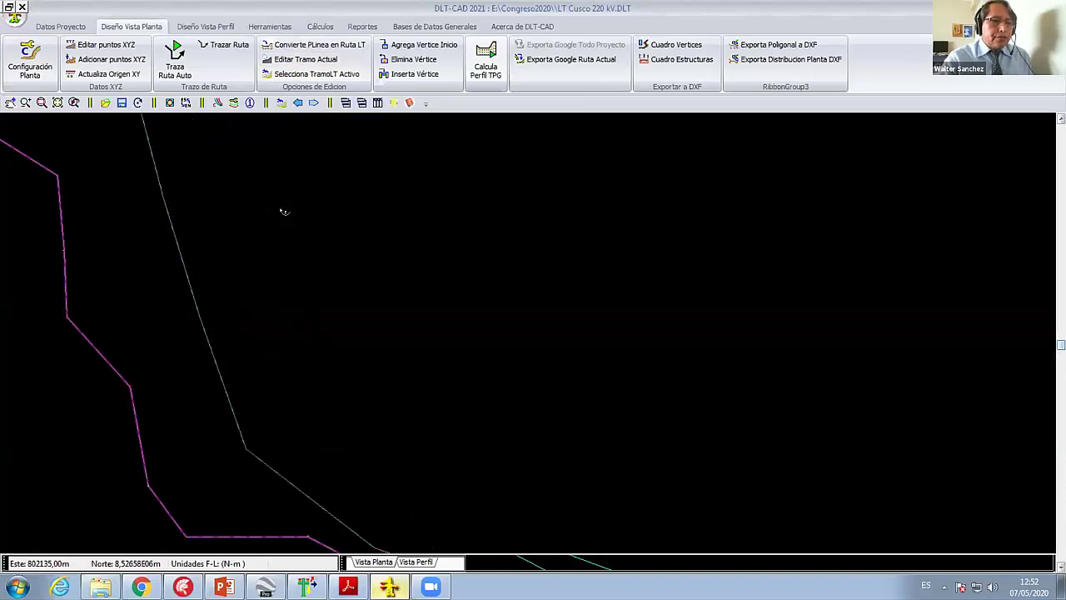
left_click(191, 286)
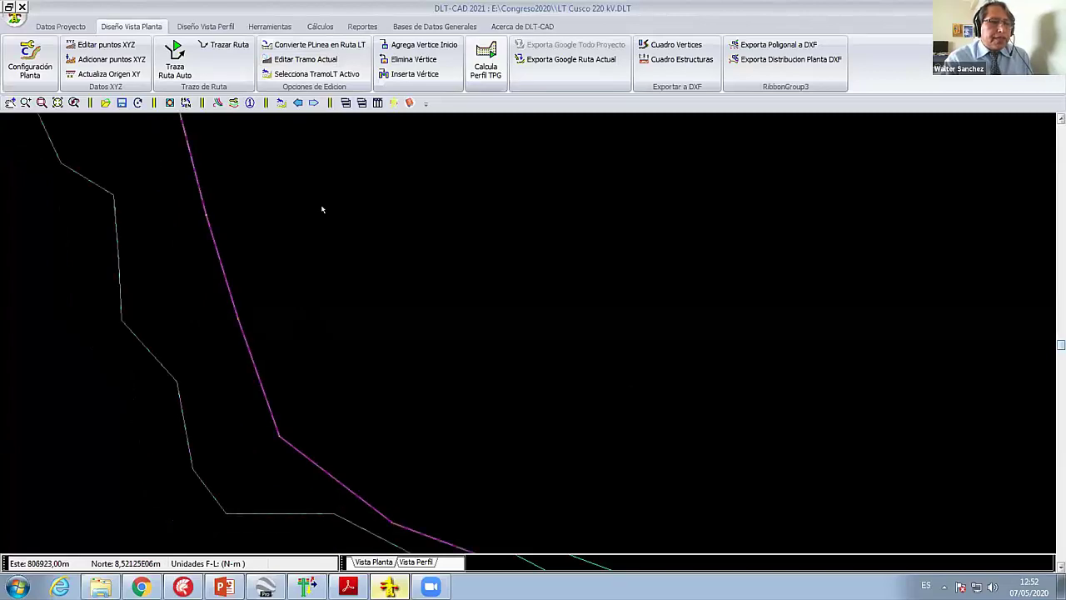
Step: Compute its terrain profile and check the 42169,17 m length and 8 vertices in the statistics
left_click(481, 58)
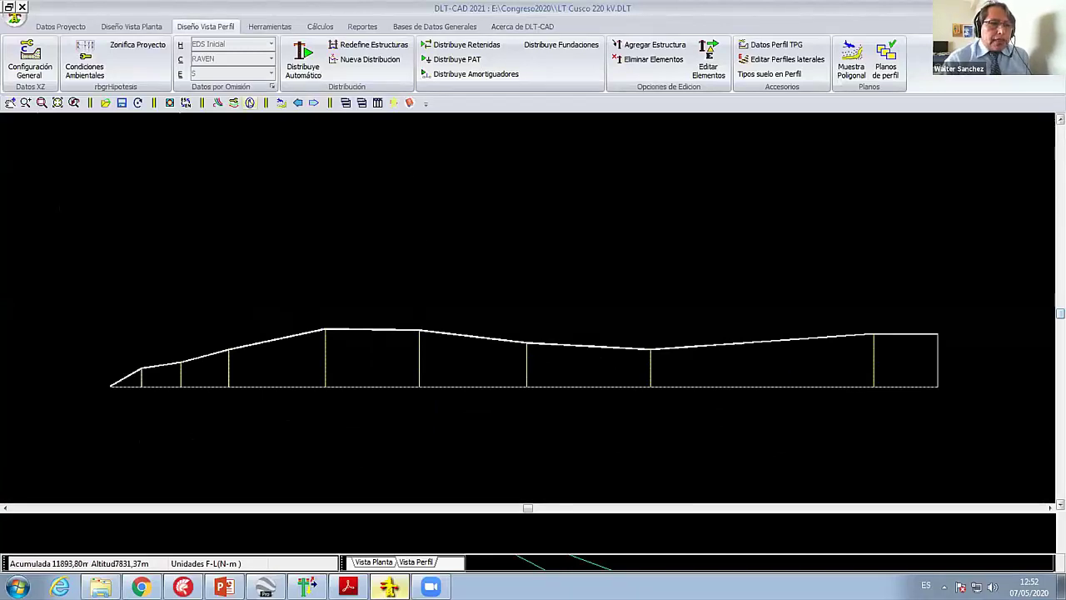
left_click(249, 102)
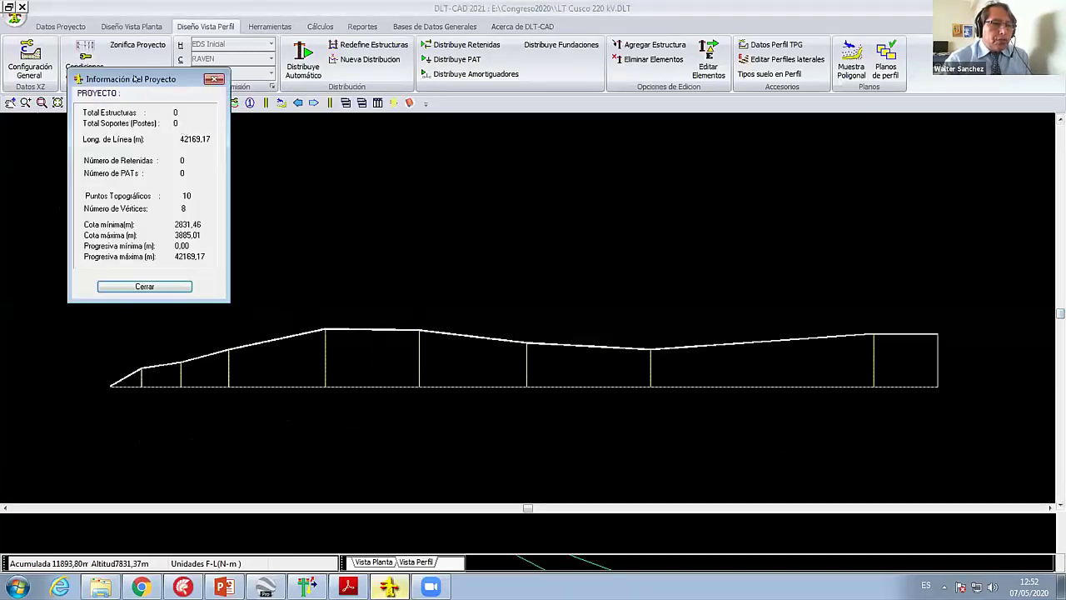
left_click_drag(133, 78, 265, 192)
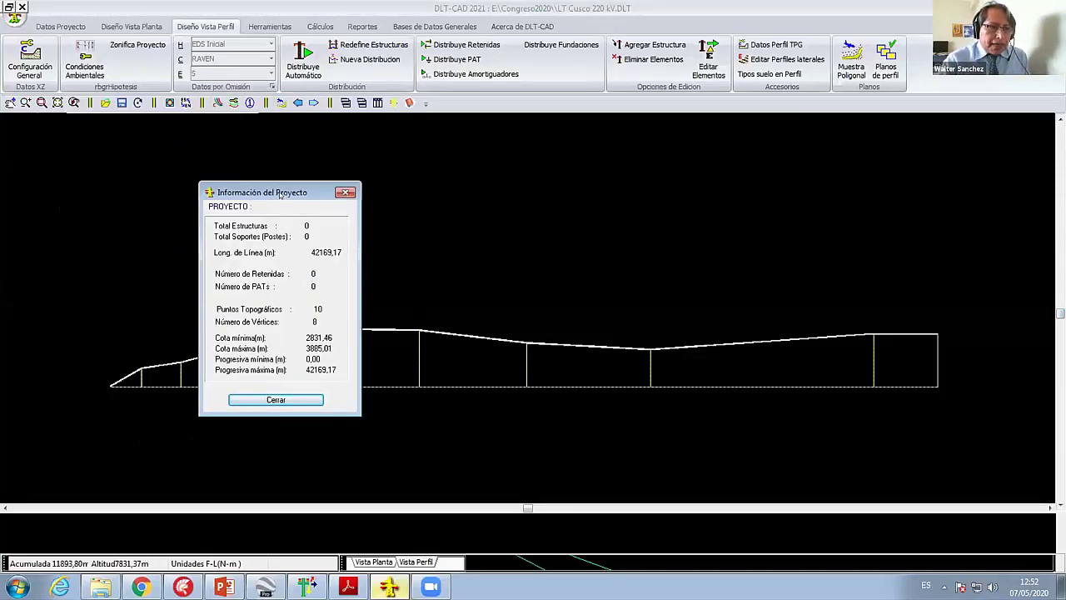
left_click_drag(280, 193, 437, 187)
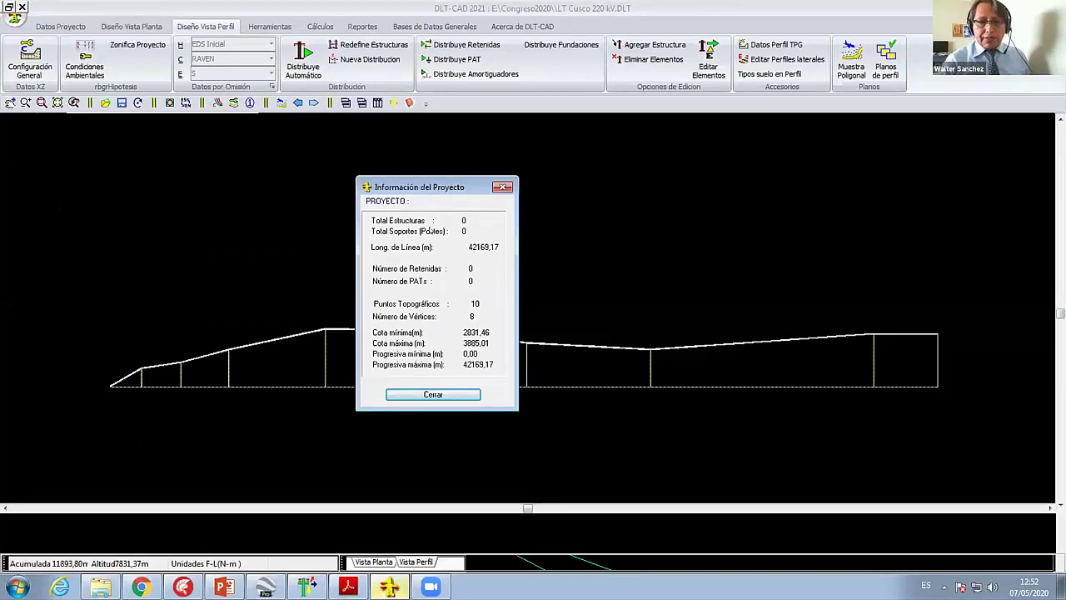
left_click_drag(428, 193, 452, 167)
left_click(471, 367)
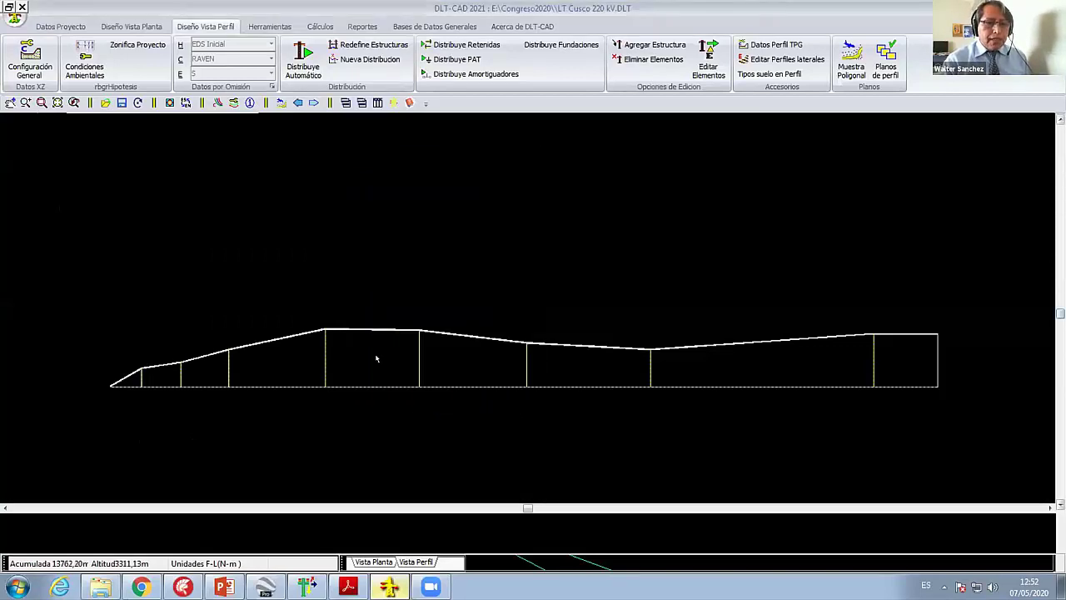
Step: Rescale and zoom the profile view until the profile fills the screen
scroll(371, 345, "up", 1)
right_click(313, 229)
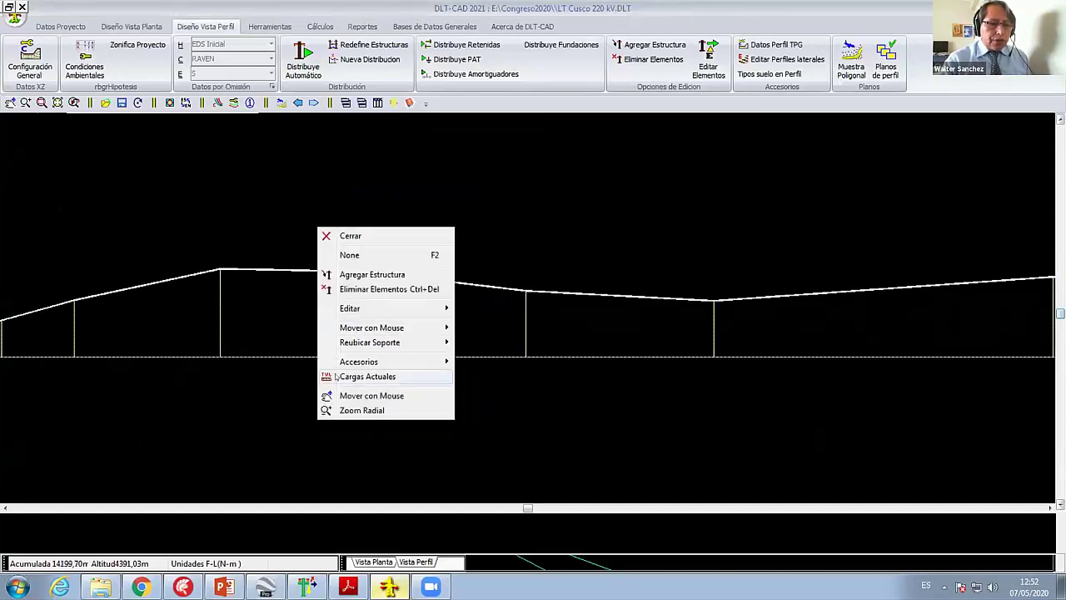
left_click(358, 411)
mouse_move(347, 357)
left_mouse_down()
mouse_move(386, 285)
mouse_move(389, 373)
left_mouse_up()
right_click(307, 248)
left_click(342, 278)
scroll(389, 373, "up", 1)
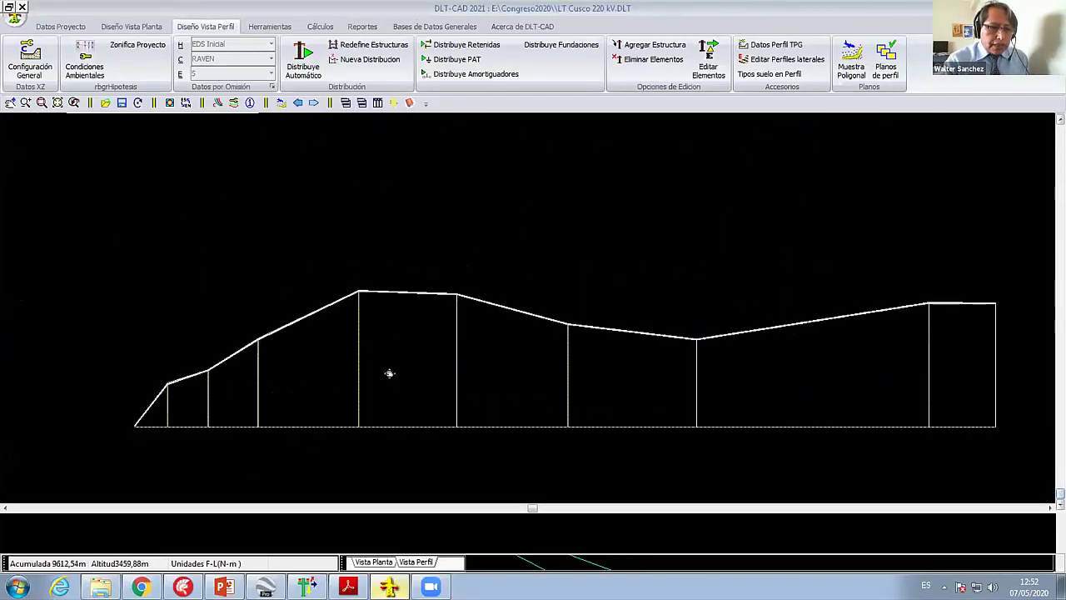
right_click(388, 240)
left_click(387, 264)
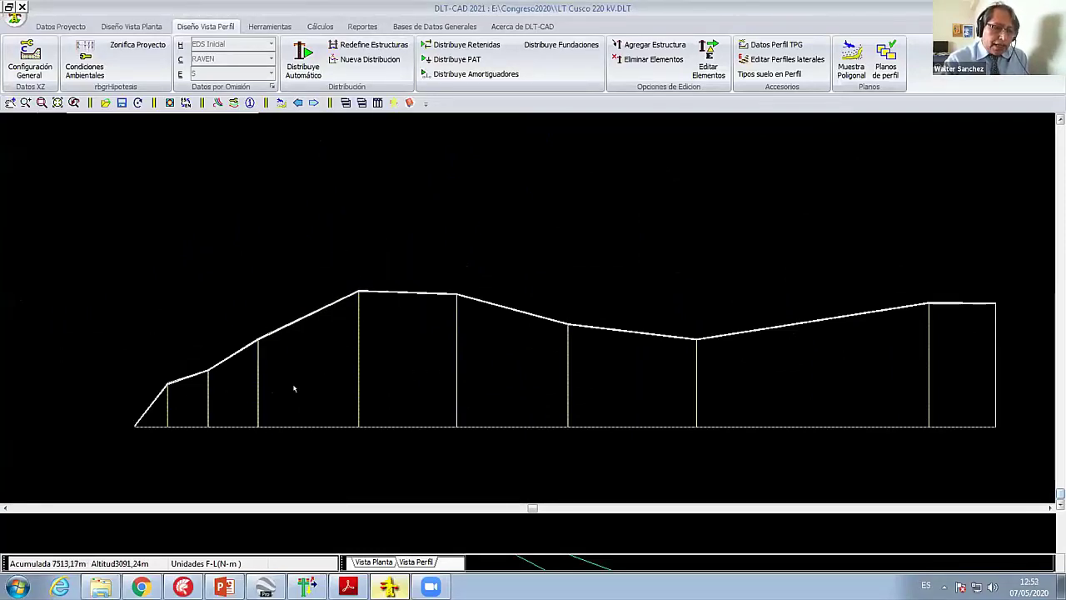
left_click(373, 563)
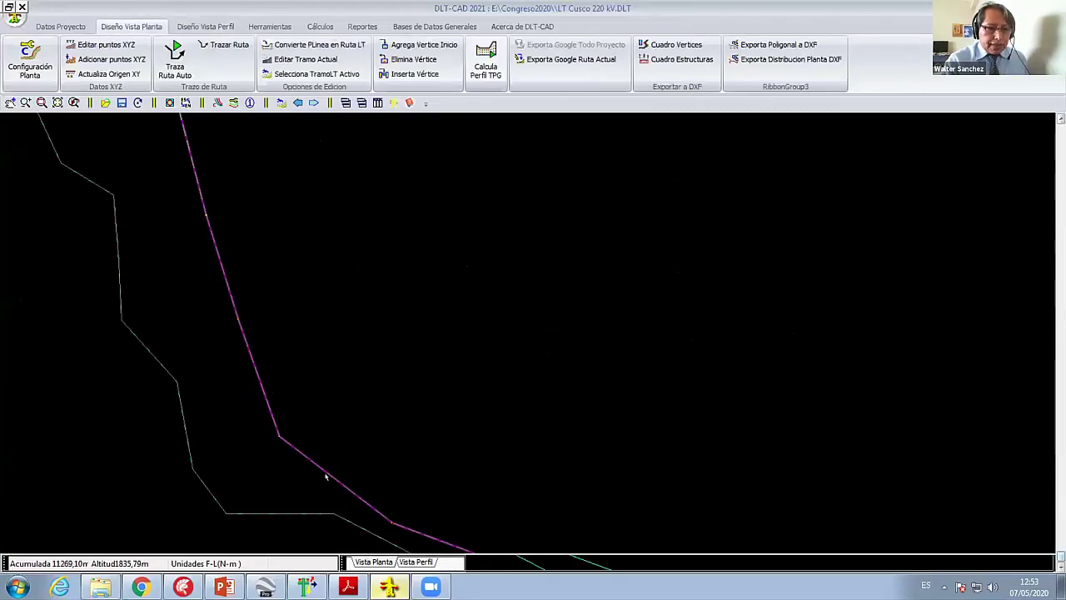
scroll(320, 345, "down", 1)
scroll(338, 358, "up", 1)
scroll(333, 350, "up", 1)
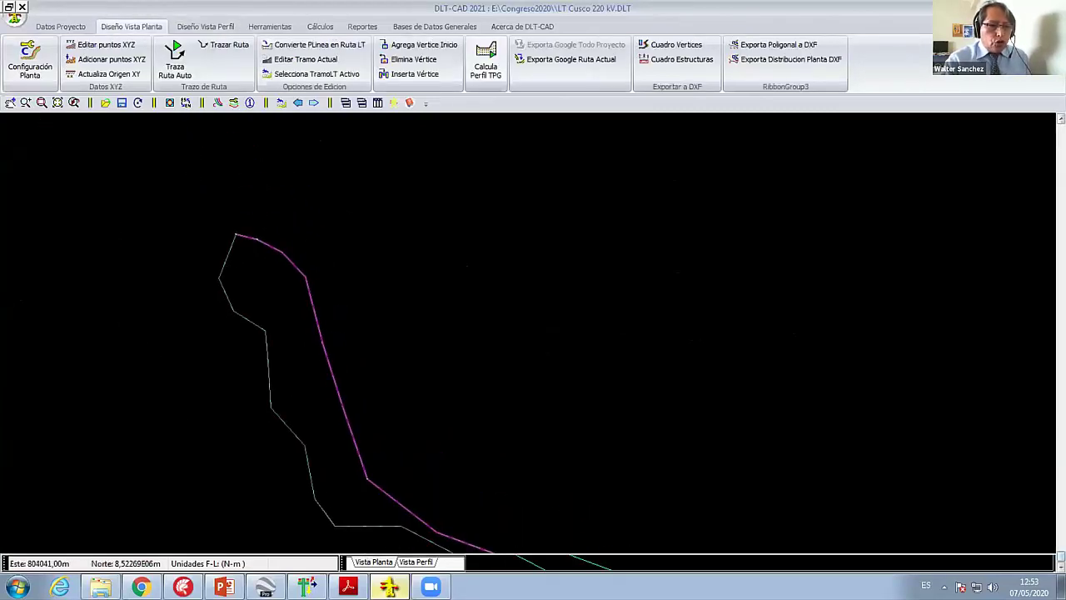
scroll(226, 262, "up", 1)
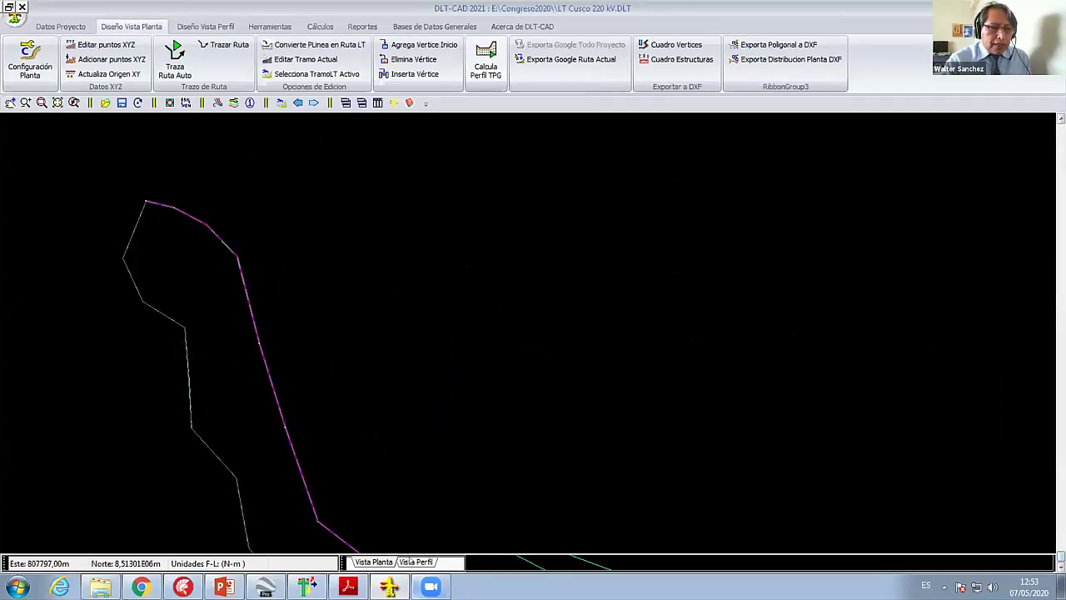
left_click(416, 563)
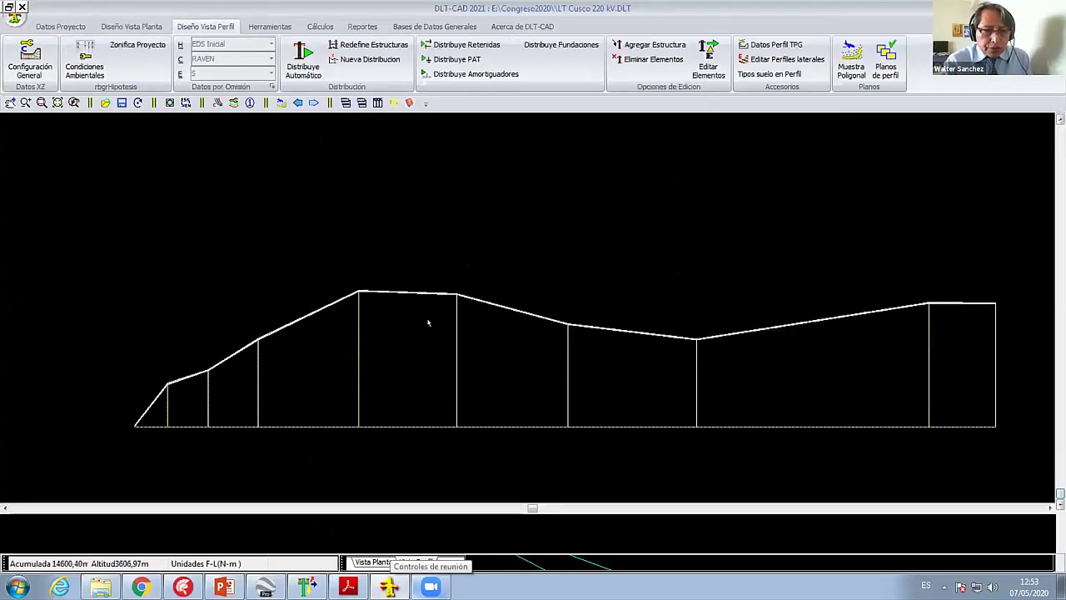
scroll(428, 325, "up", 1)
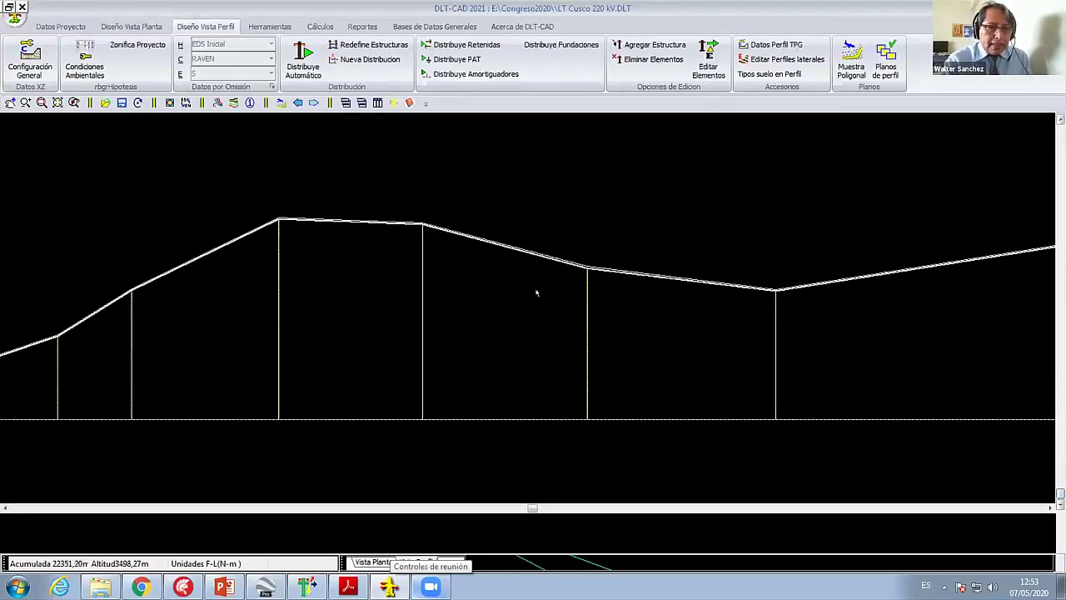
scroll(517, 308, "down", 1)
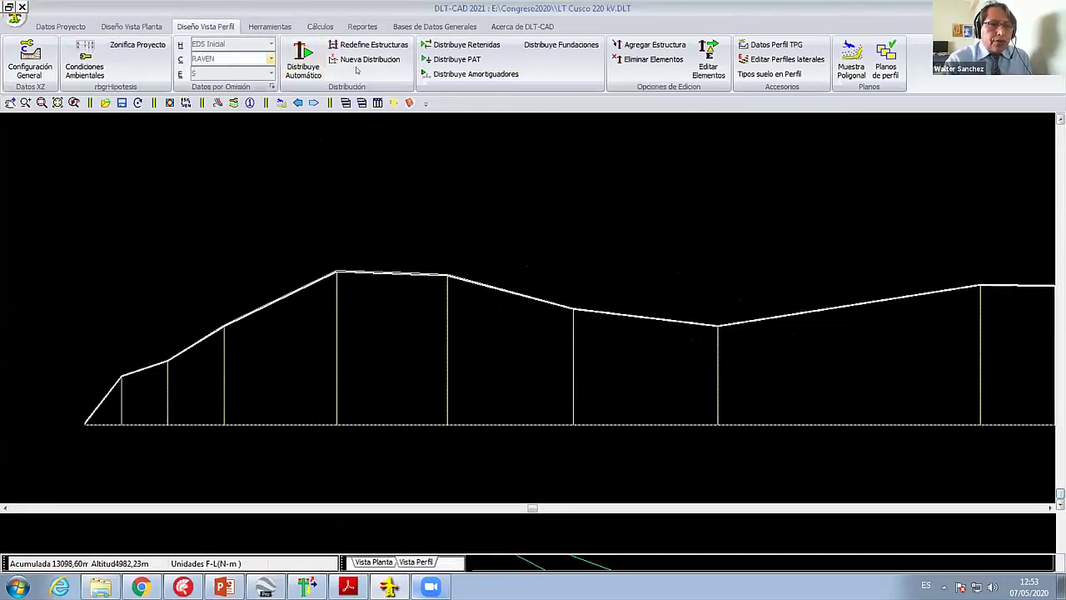
left_click(134, 27)
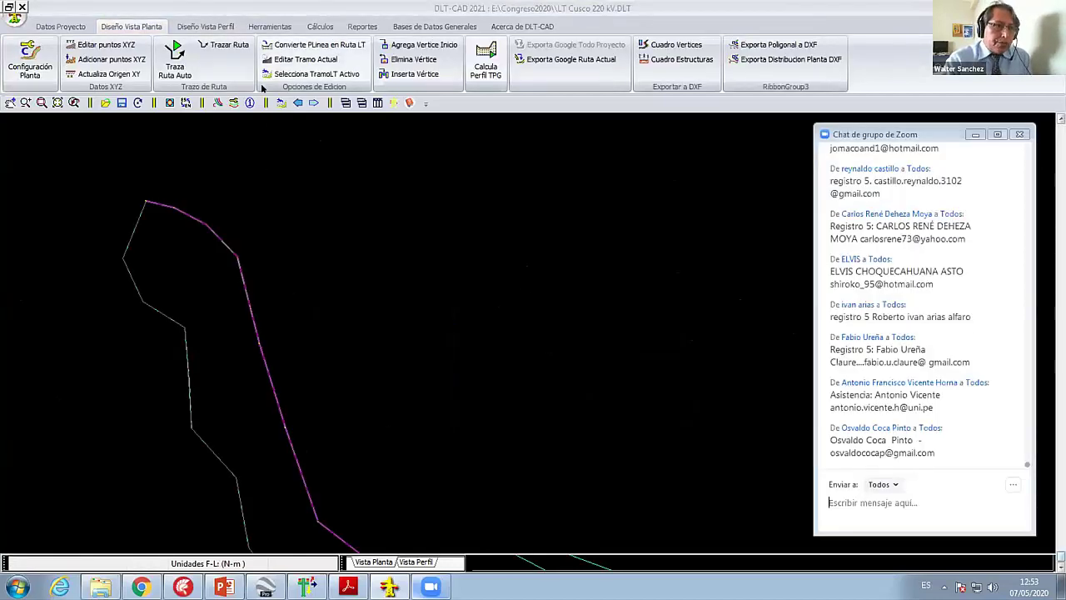
left_click(288, 250)
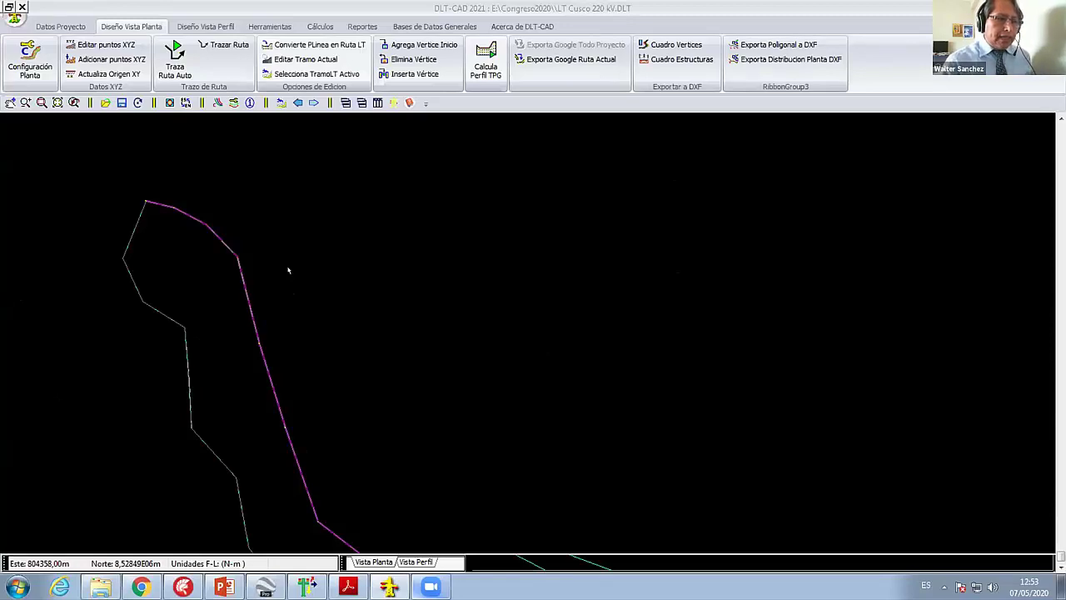
middle_click_drag(288, 269, 355, 247)
scroll(355, 247, "up", 1)
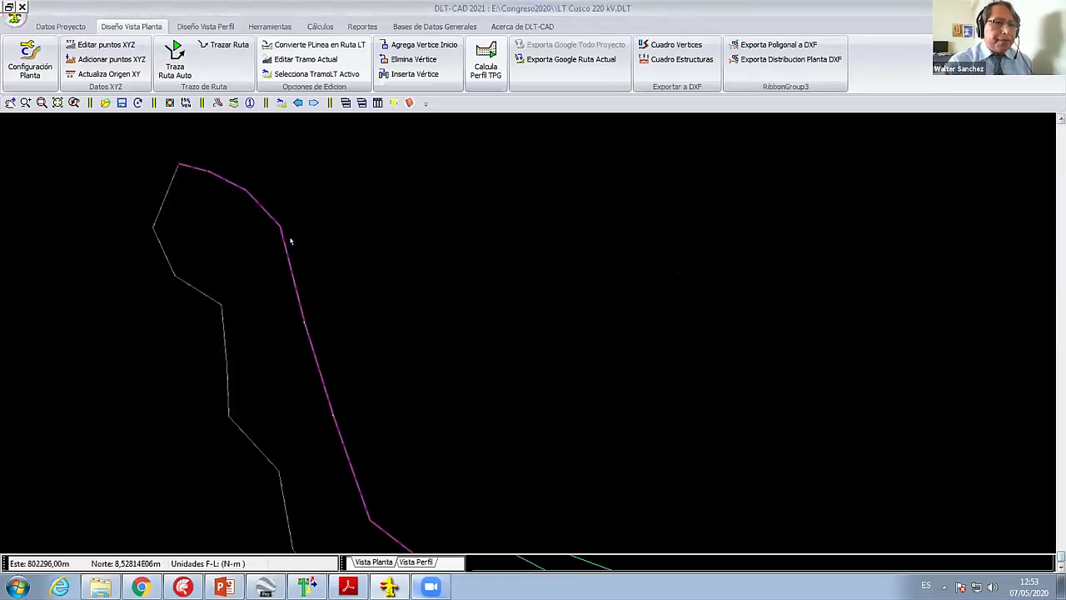
left_click(316, 73)
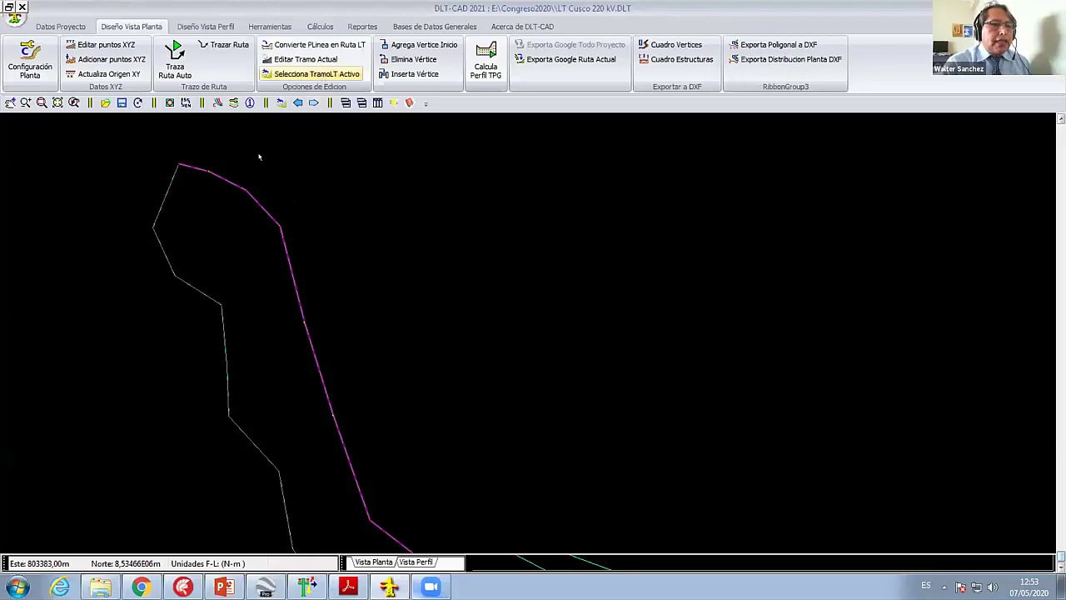
left_click(305, 61)
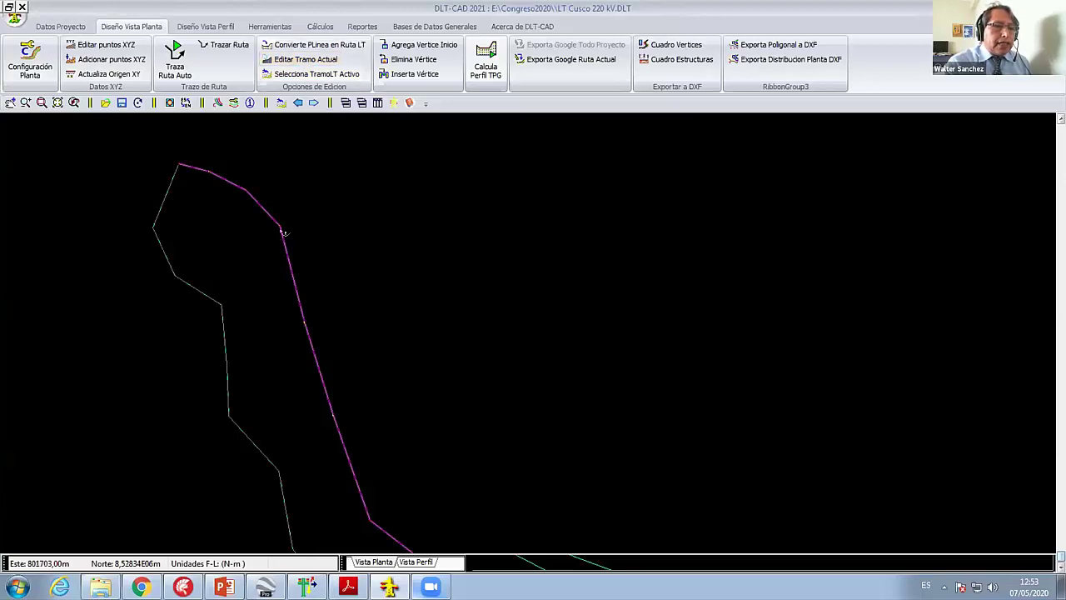
left_click(283, 232)
Step: Label the first four Tramo LP 001 vertices V1, V2, V3 and V4 in the Etiqueta column
left_click(280, 174)
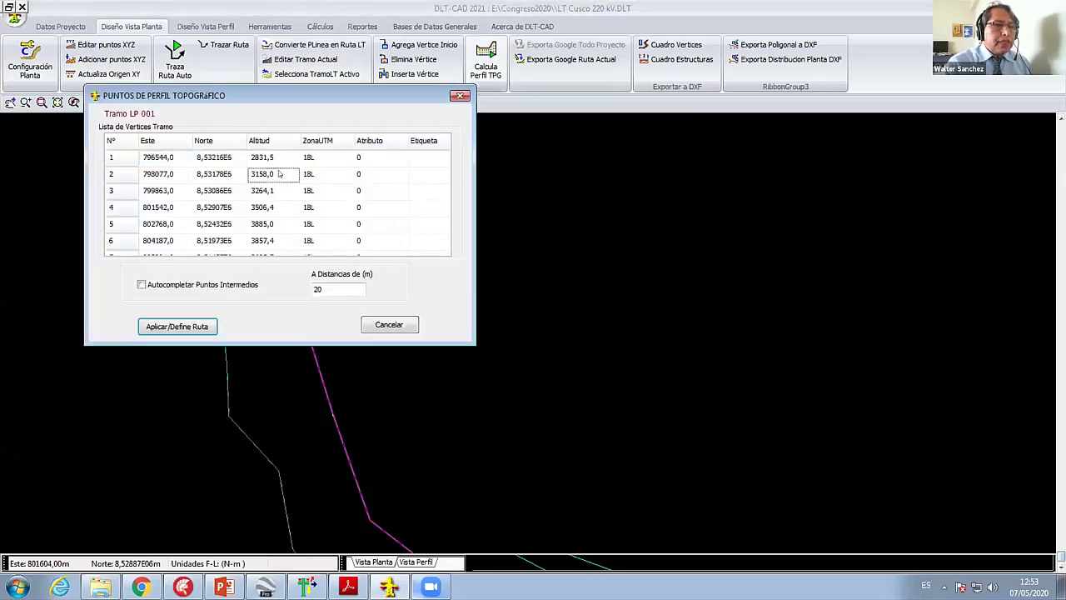
key("Down")
key("Down")
key("Down")
key("Down")
key("Up")
key("Up")
key("Up")
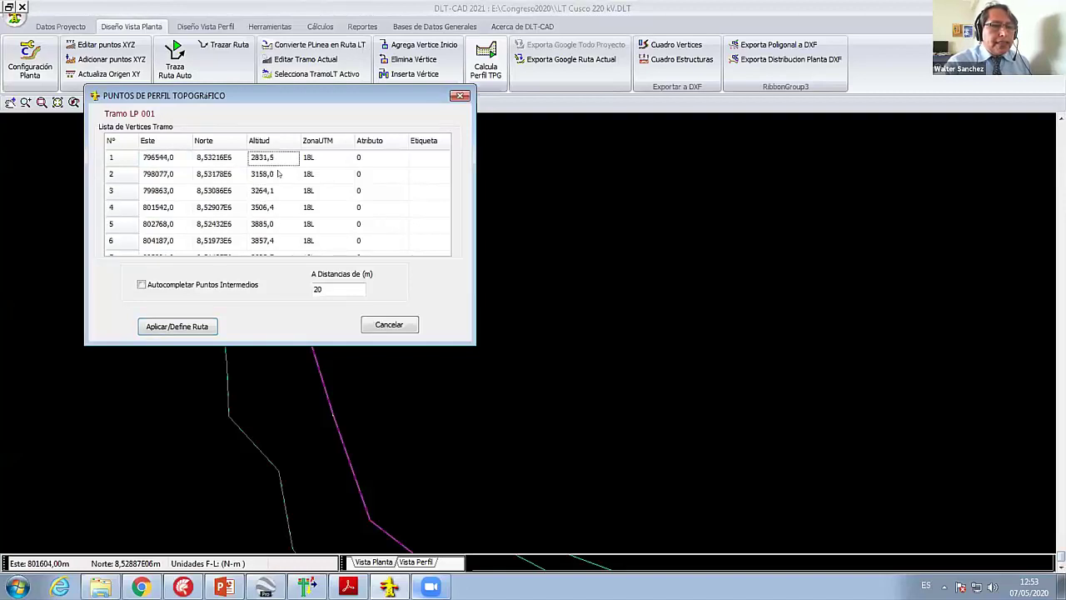
left_click(410, 160)
left_click(385, 158)
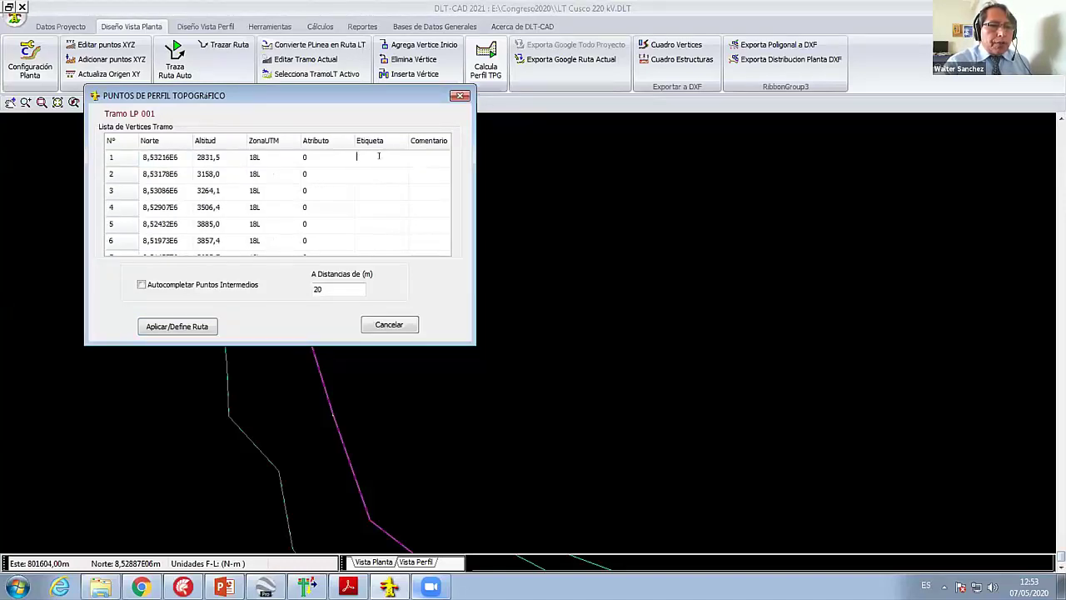
type("V1")
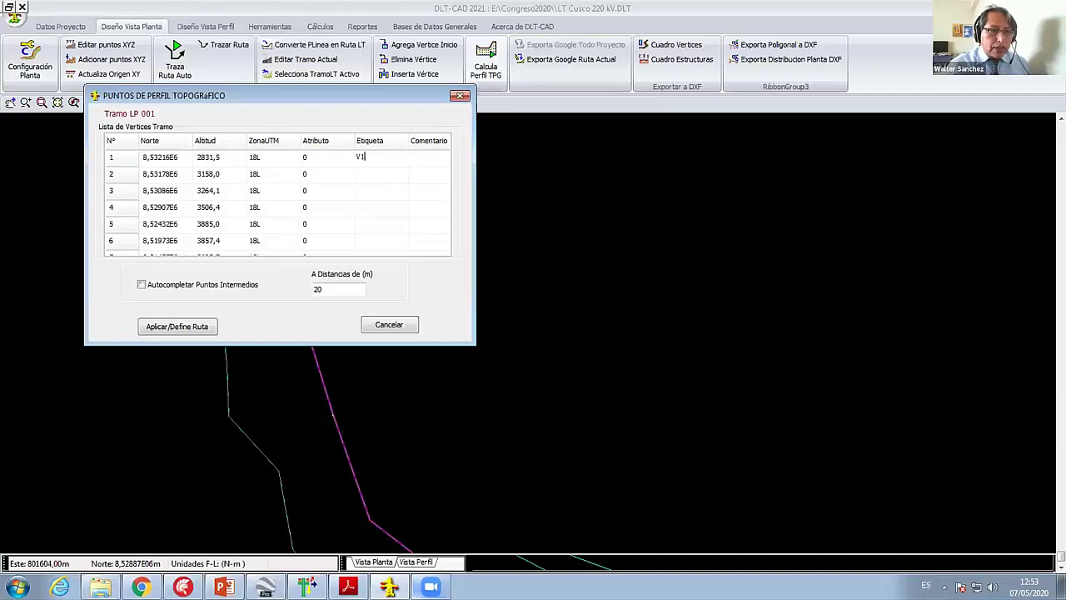
key("Return")
type("V2")
key("Return")
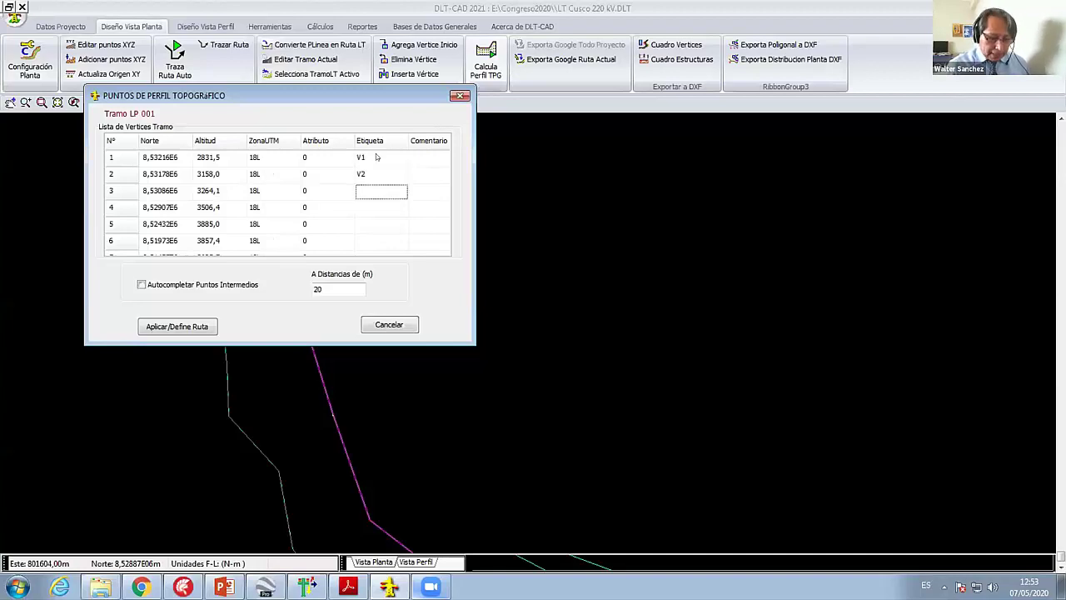
type("V3")
key("Return")
type("V4")
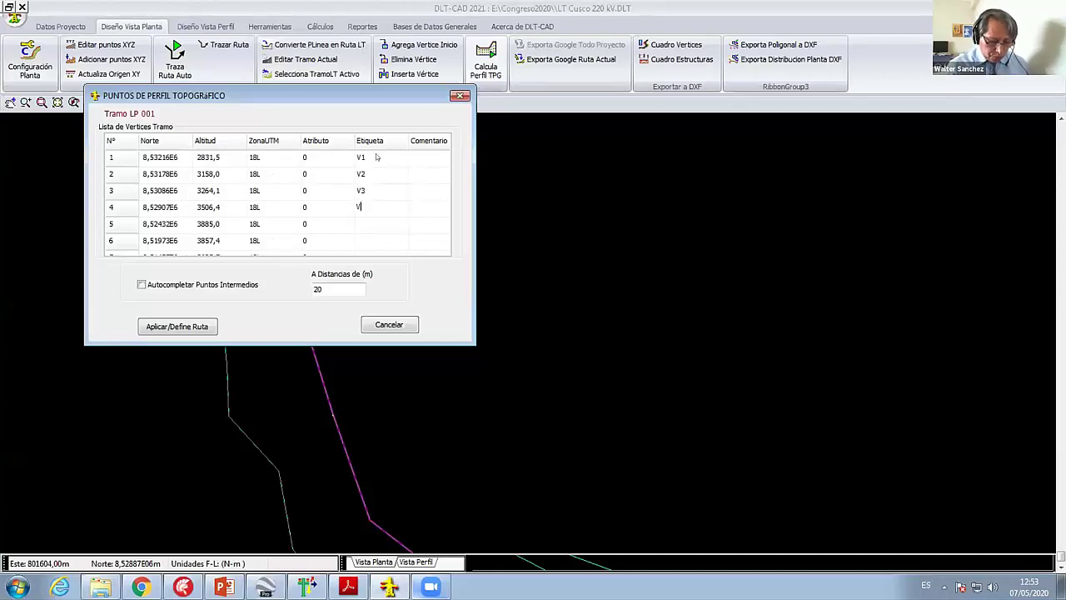
key("Return")
Step: Label vertices 5 to 10 as V5 through V10, then return to the top of the list
type("V5")
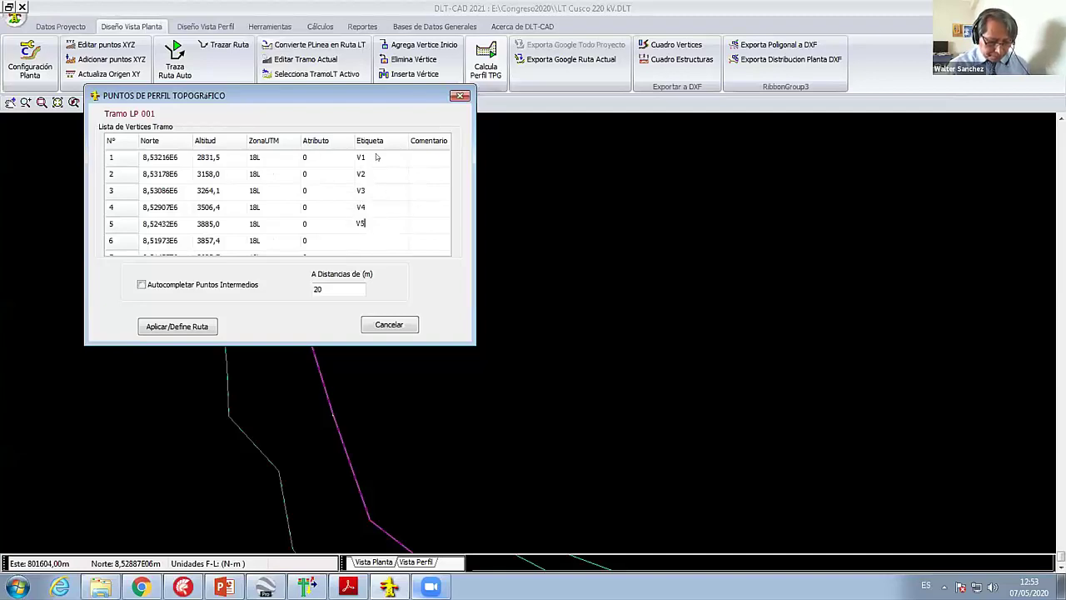
key("Return")
type("6")
key("Return")
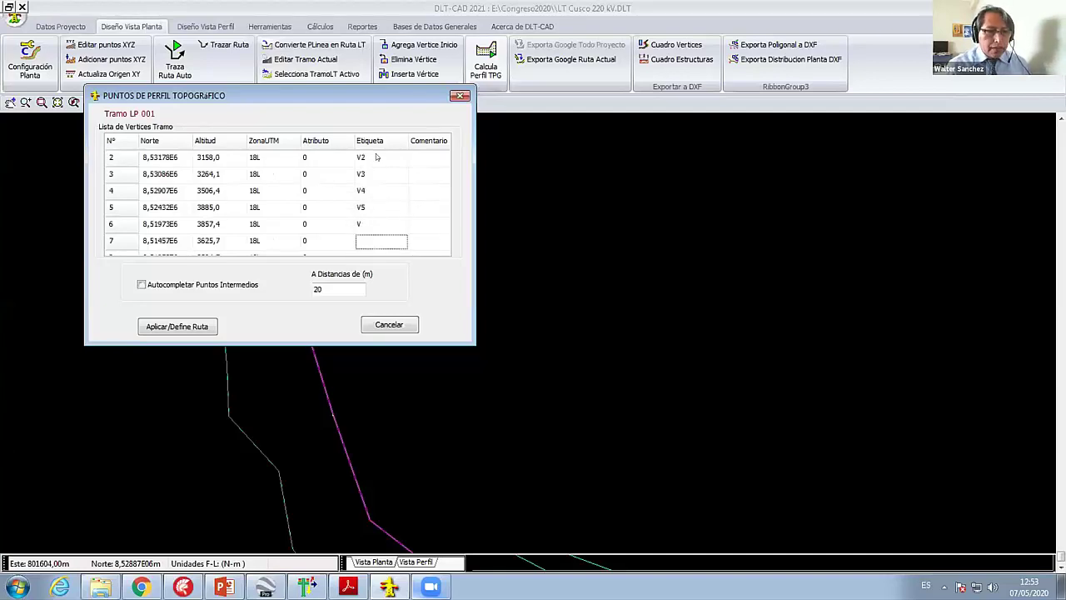
type("V7")
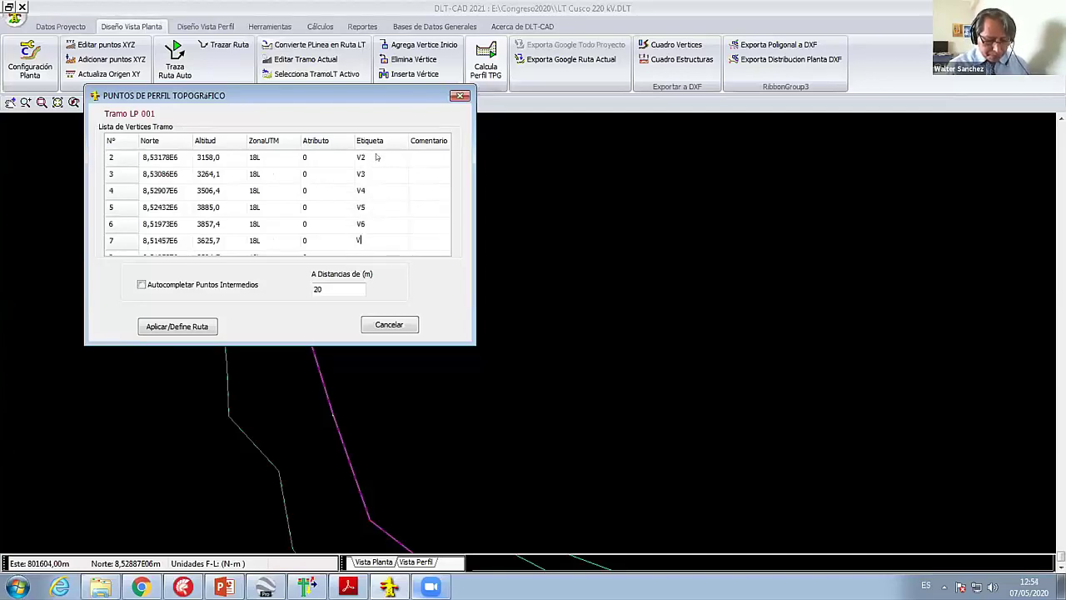
key("Return")
type("V")
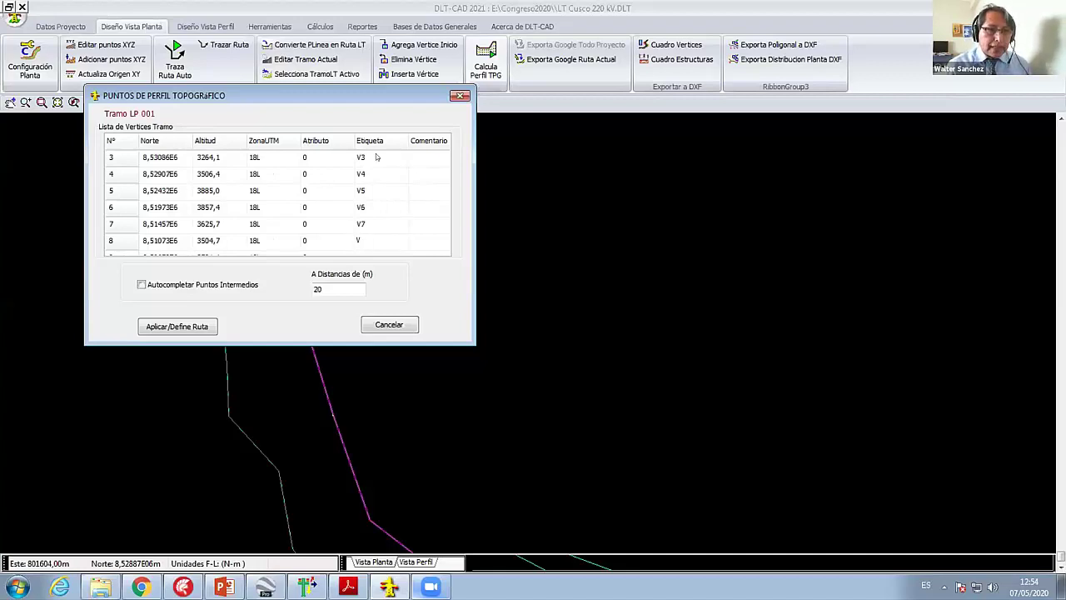
type("8")
key("Return")
key("Return")
key("Up")
type("C")
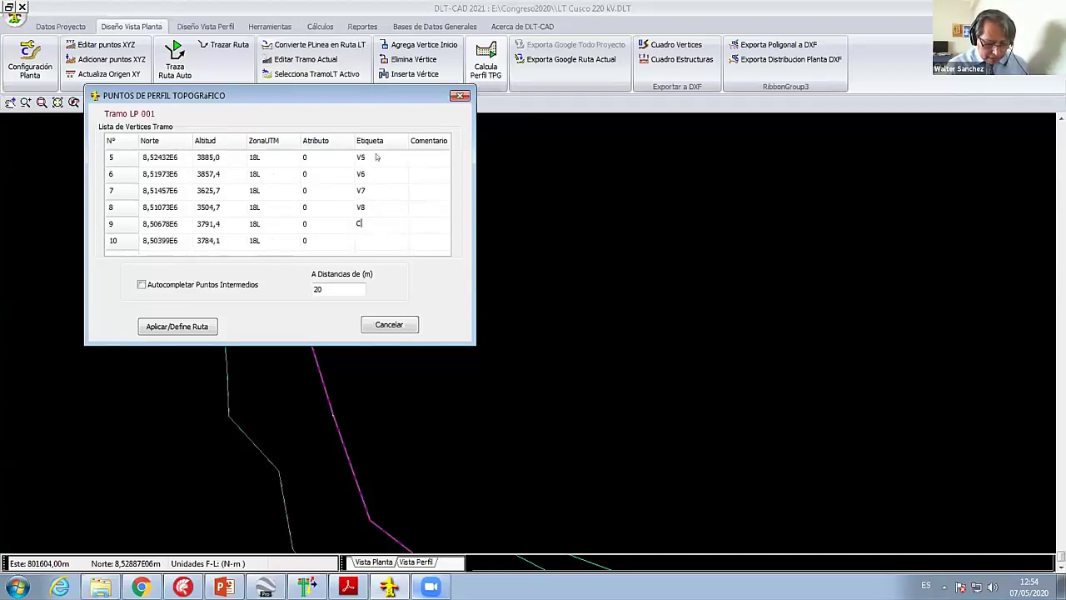
type("9")
key("Return")
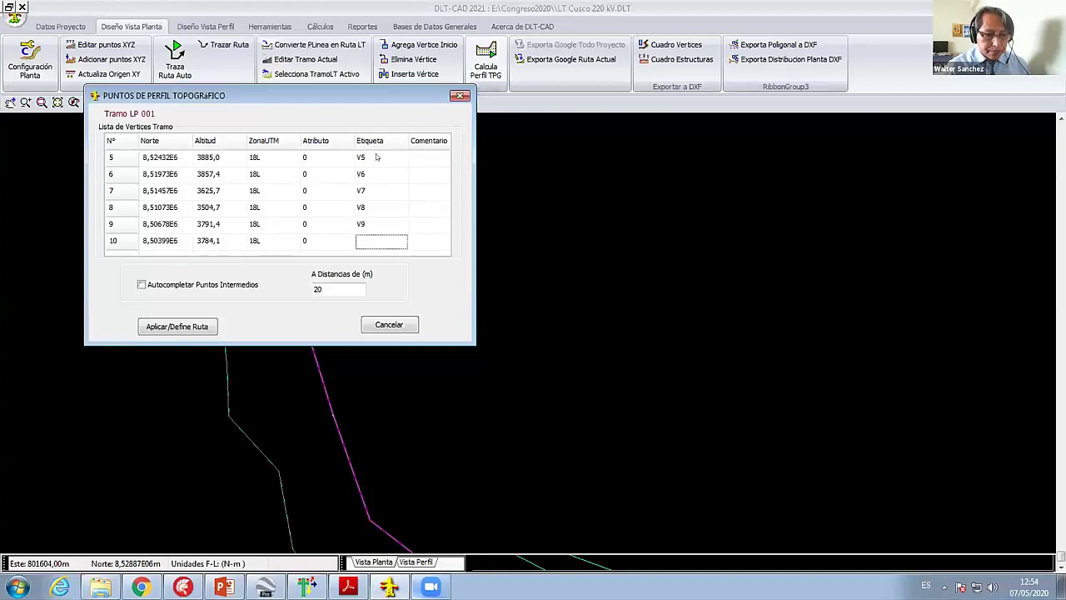
type("V10")
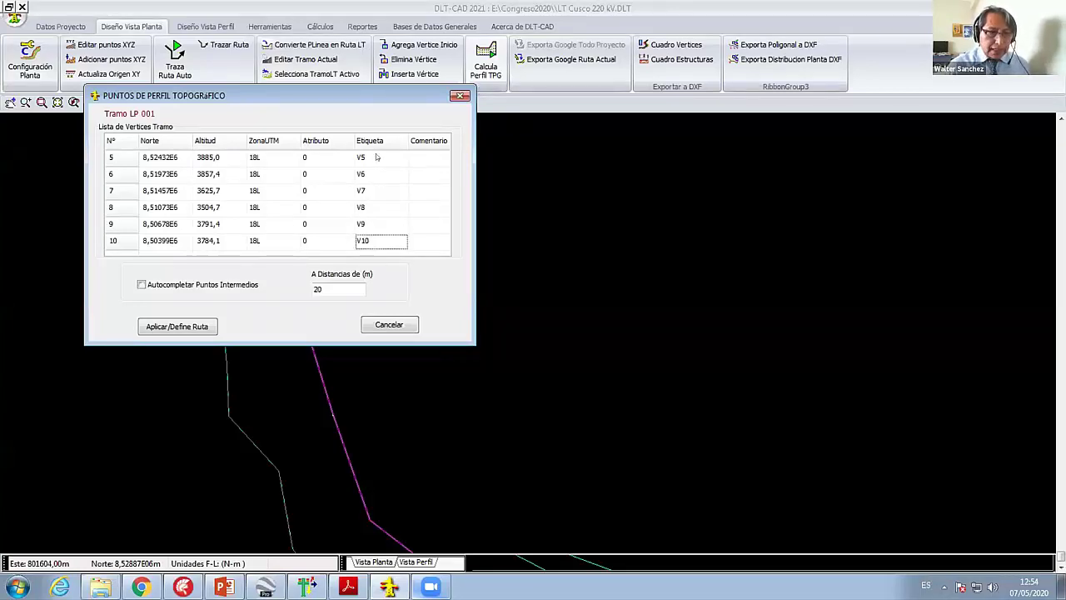
key("Return")
key("Up")
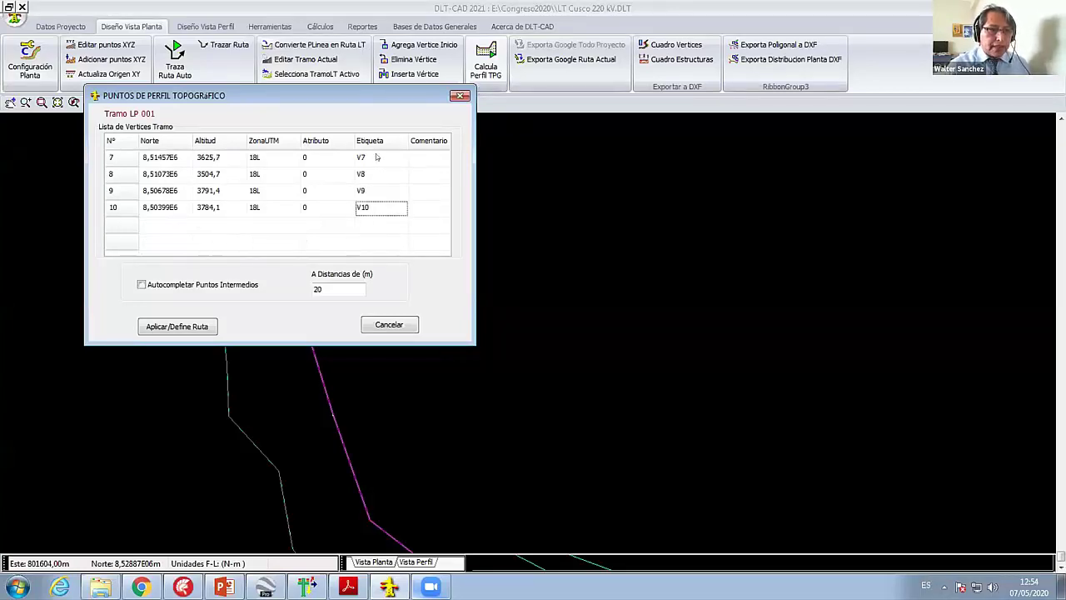
key("Up")
key("ctrl+Up")
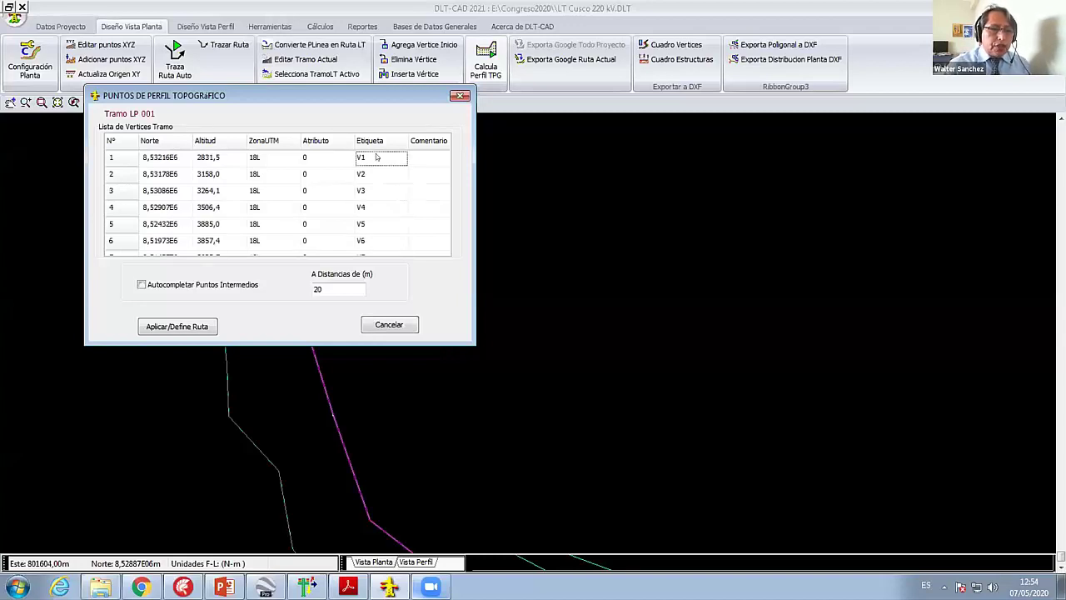
Step: Enable auto-completion of intermediate points at 25 m spacing and apply the labelled route
left_click(151, 285)
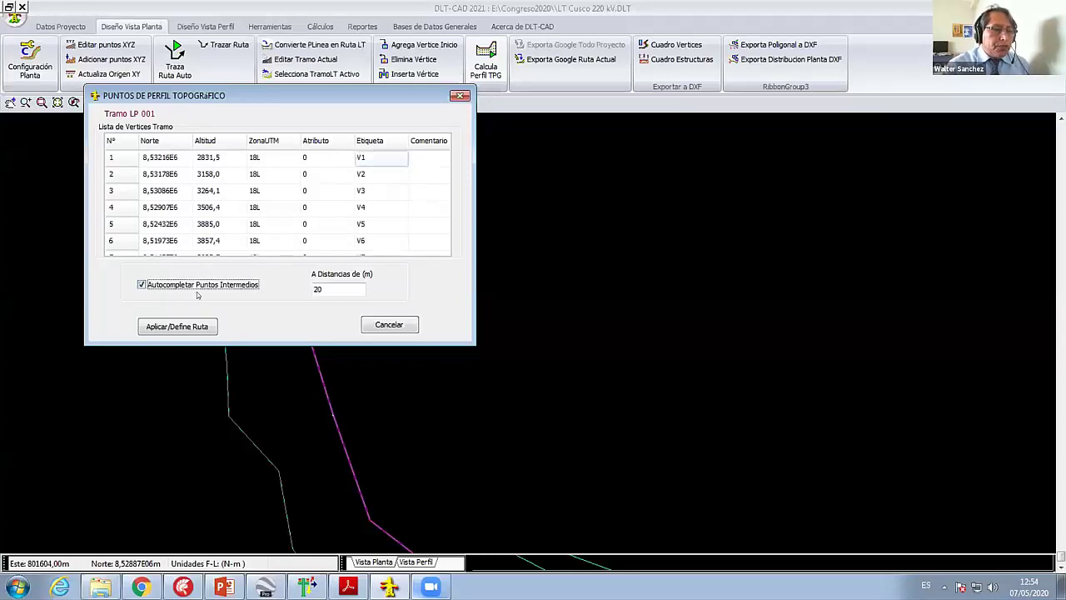
double_click(325, 287)
type("25")
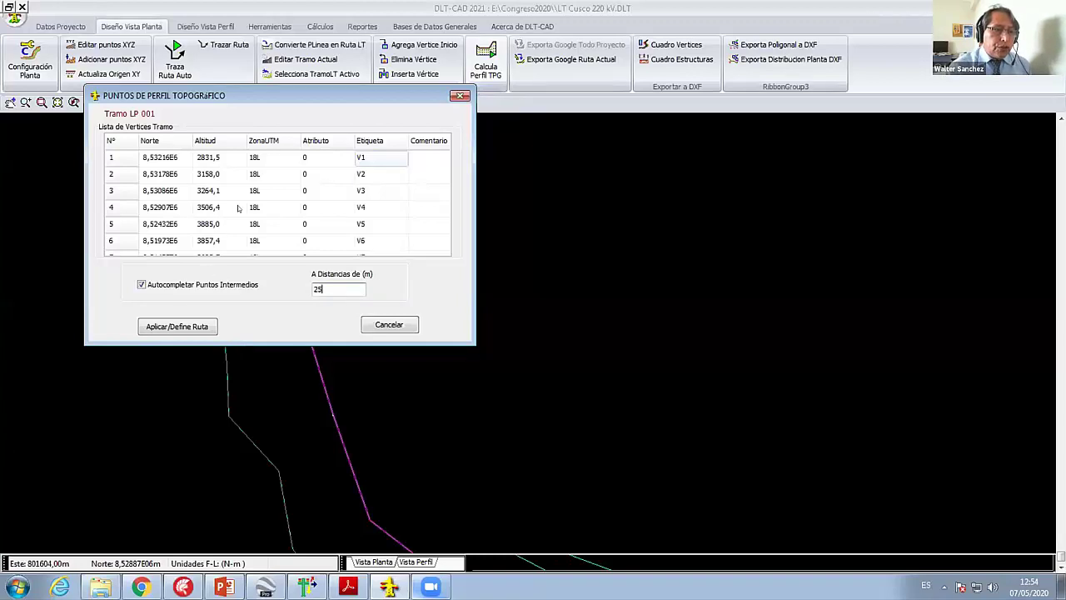
left_click(187, 326)
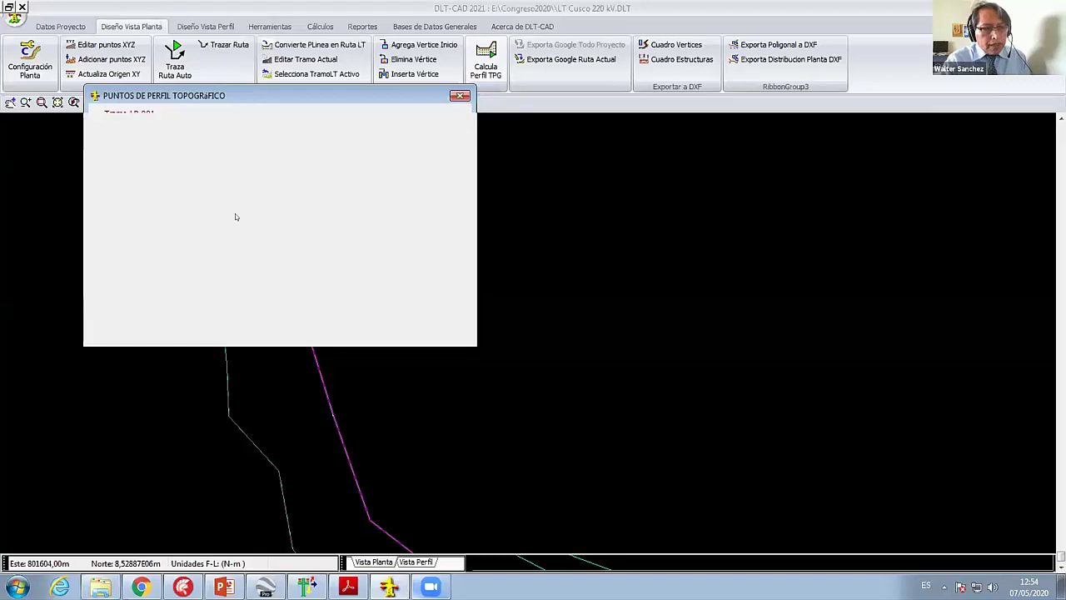
Step: Dismiss the plan view options list and pan the route drawing up and left
right_click(315, 167)
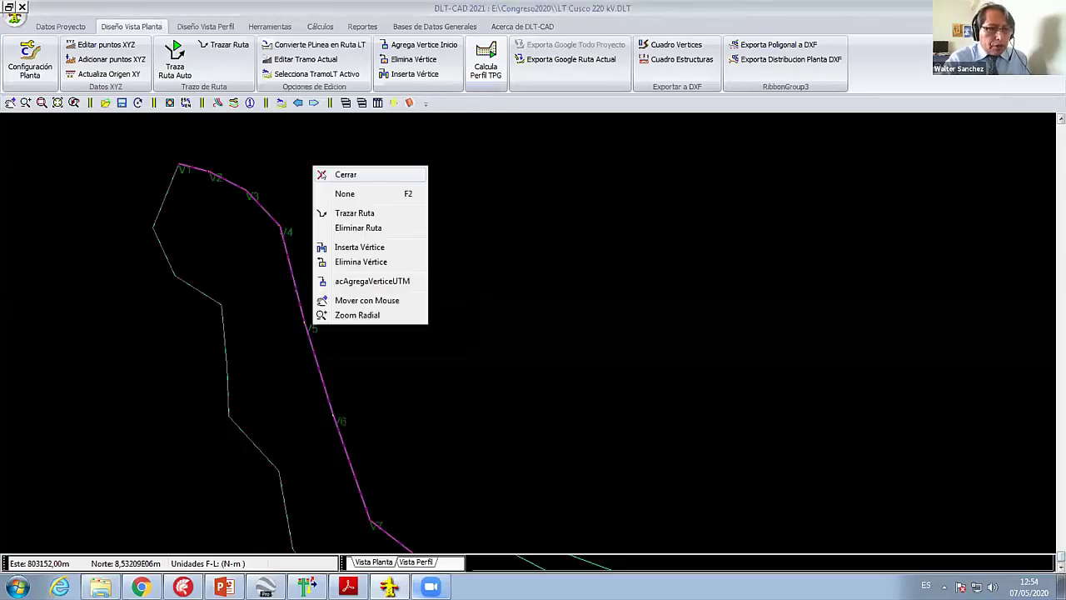
left_click(320, 193)
left_click_drag(310, 286, 260, 218)
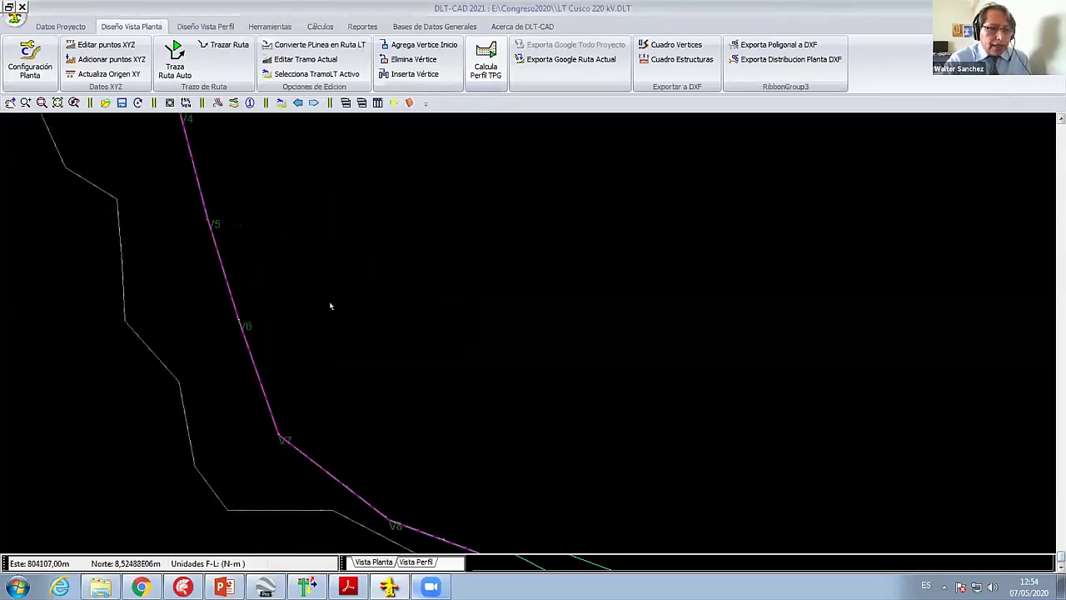
scroll(330, 304, "down", 2)
Step: Compute the terrain profile along the route and pan and zoom to see the whole profile
left_click(483, 57)
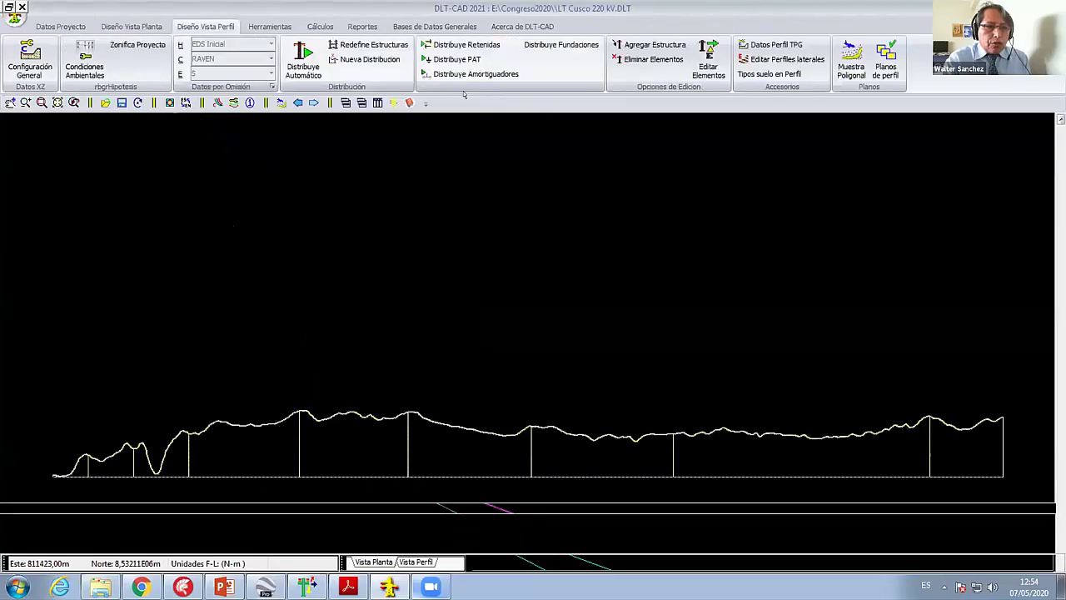
scroll(408, 311, "up", 2)
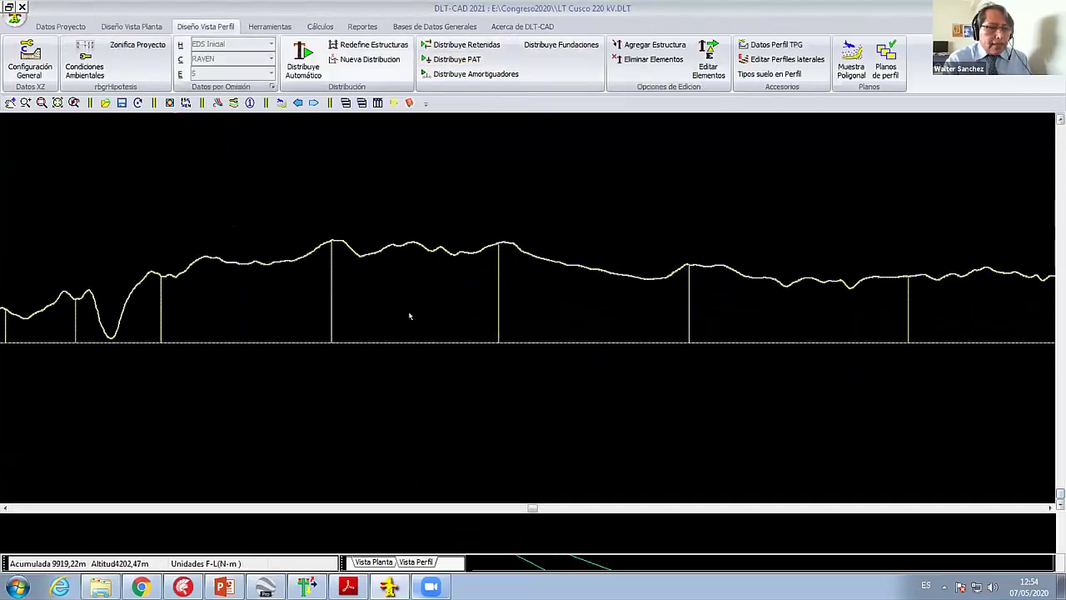
scroll(374, 336, "down", 1)
scroll(216, 261, "up", 3)
middle_click_drag(249, 275, 355, 306)
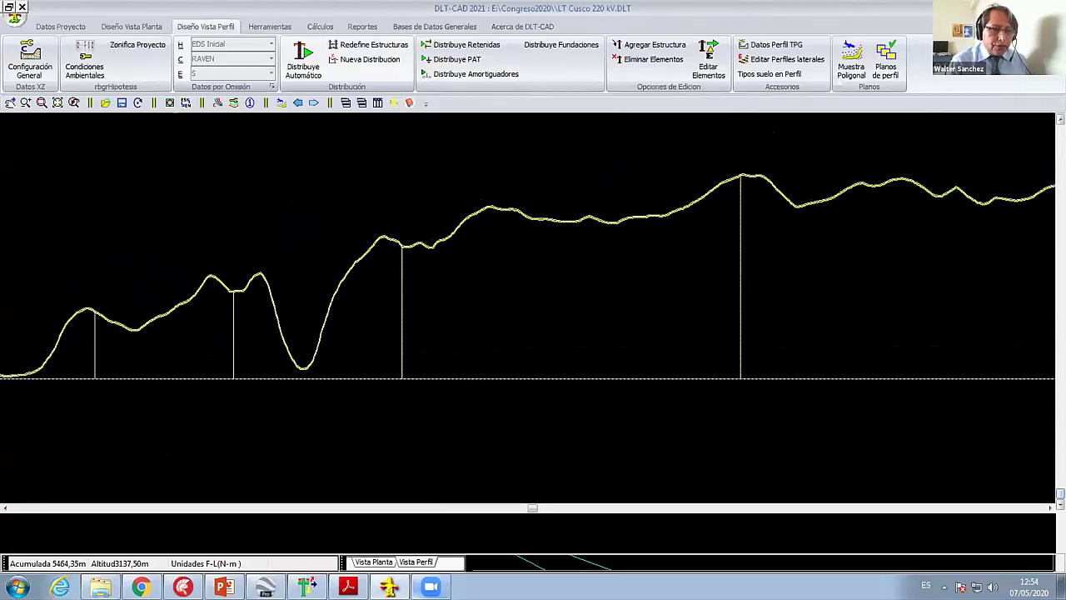
scroll(369, 314, "down", 2)
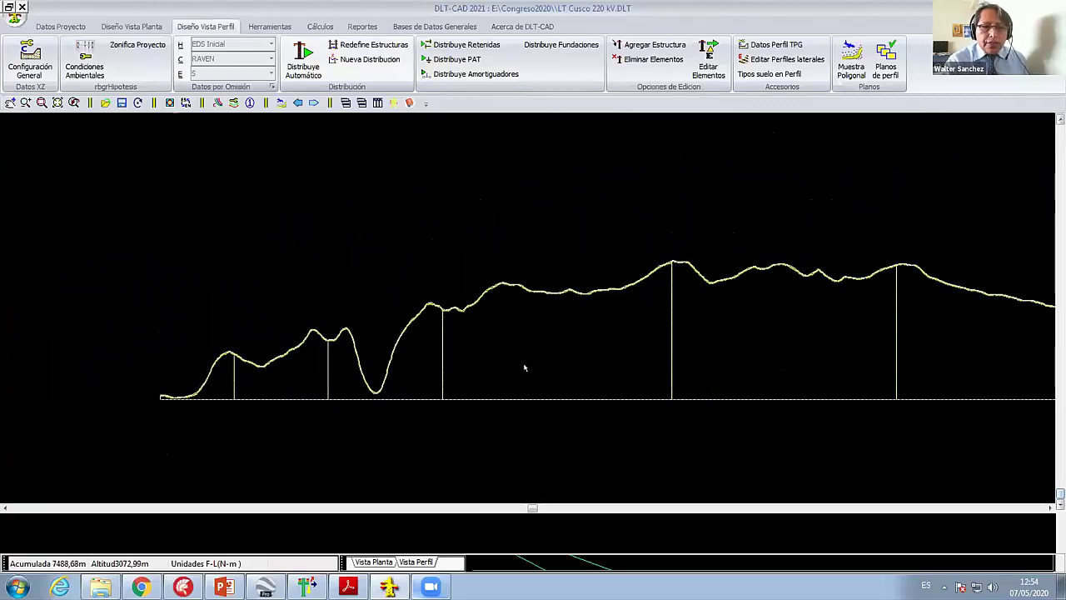
middle_click_drag(533, 350, 473, 336)
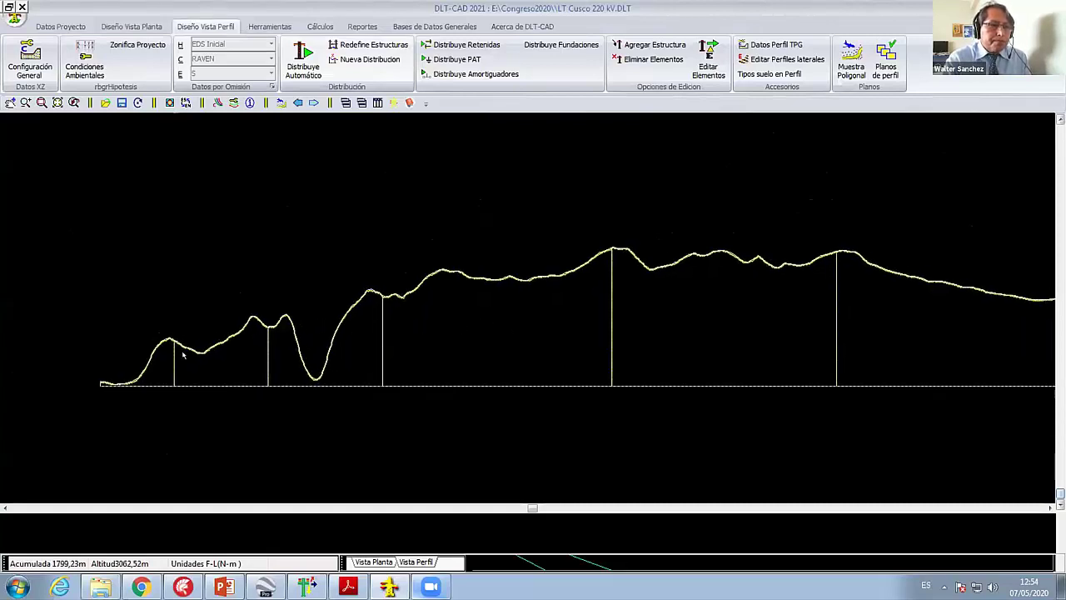
scroll(179, 352, "up", 1)
scroll(300, 347, "down", 1)
scroll(495, 349, "down", 1)
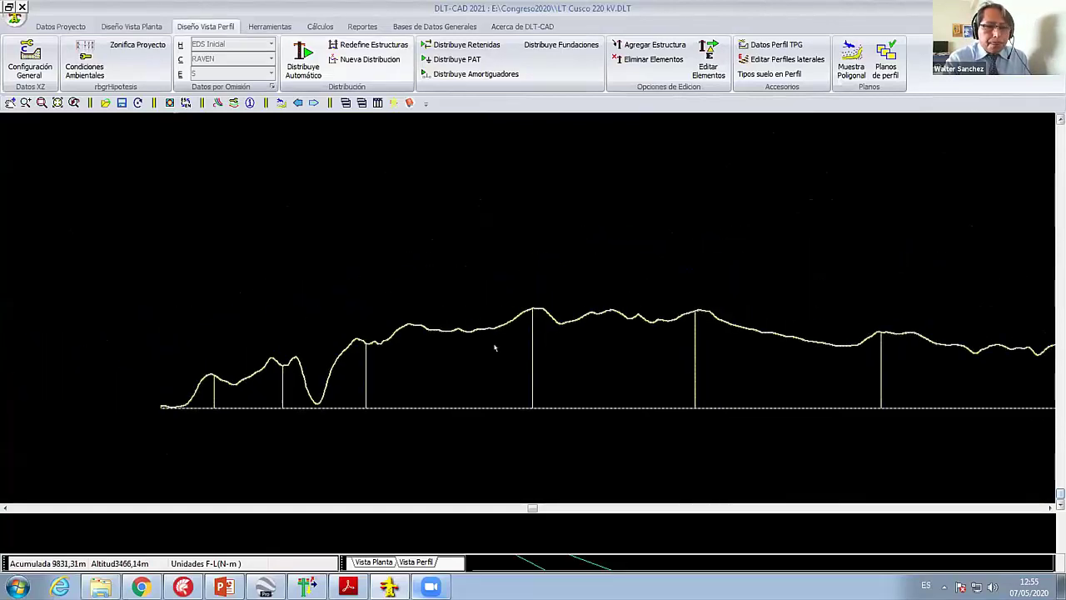
scroll(409, 302, "down", 1)
scroll(622, 336, "down", 1)
middle_click_drag(621, 335, 452, 295)
scroll(386, 274, "down", 1)
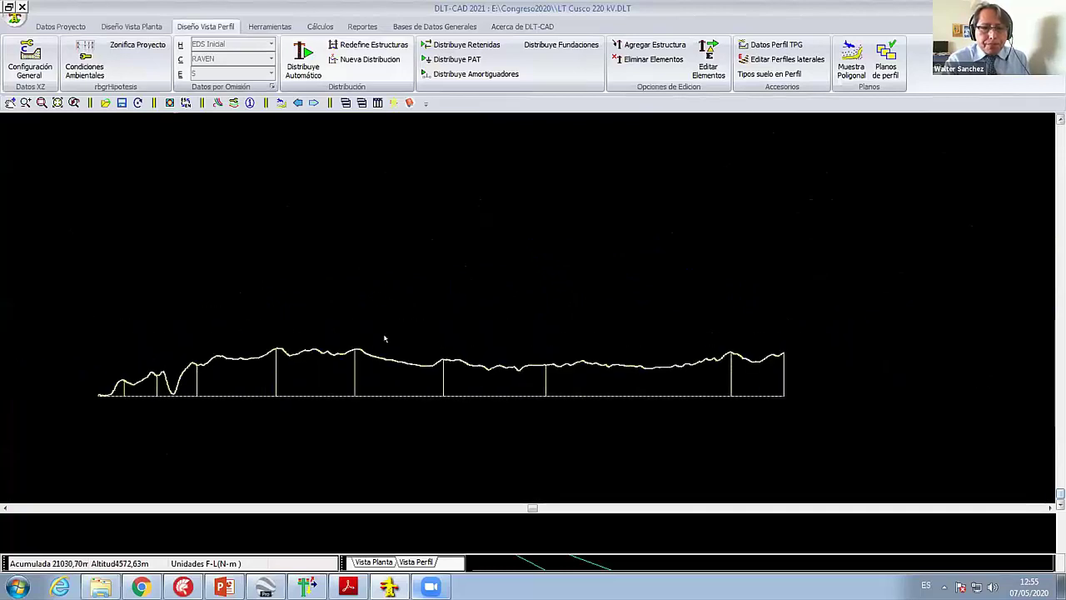
middle_click_drag(386, 274, 459, 295)
scroll(421, 369, "up", 1)
scroll(387, 442, "up", 1)
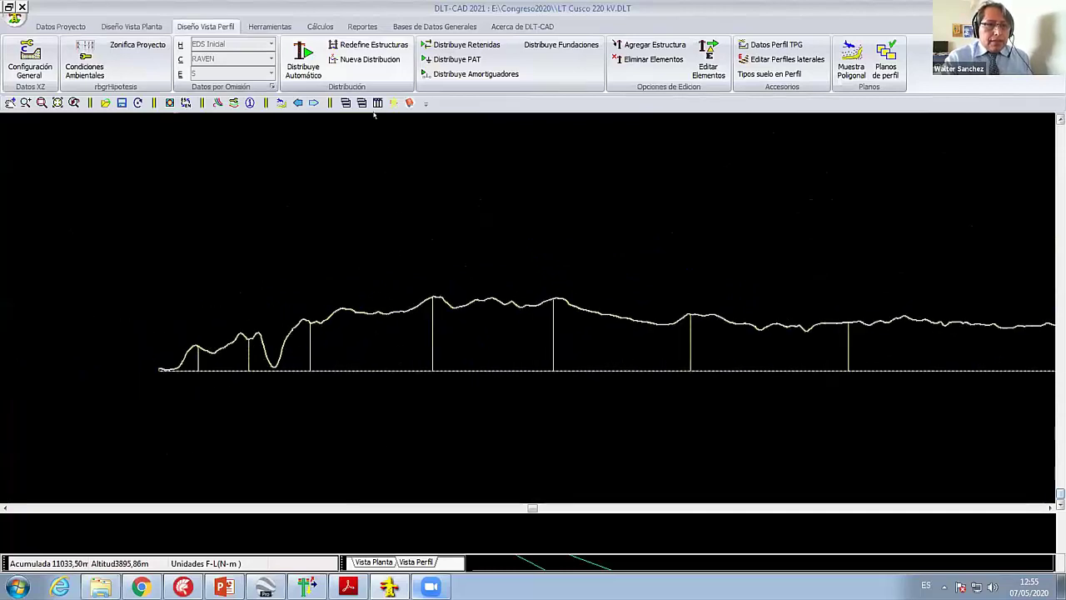
Step: Step back and forth between adjacent profile sections, panning to view both ends
left_click(297, 102)
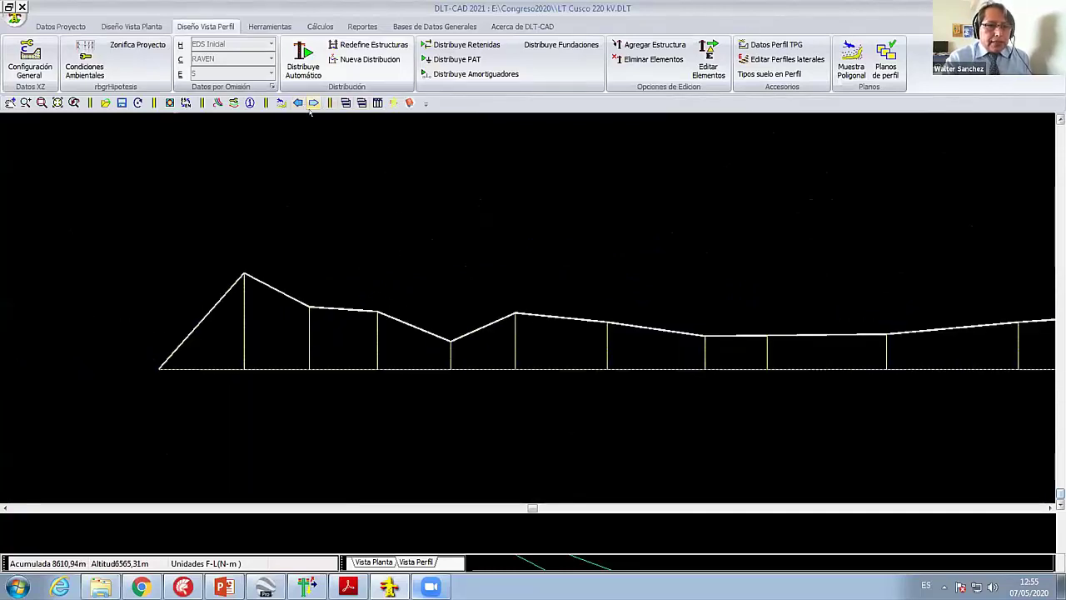
left_click(313, 102)
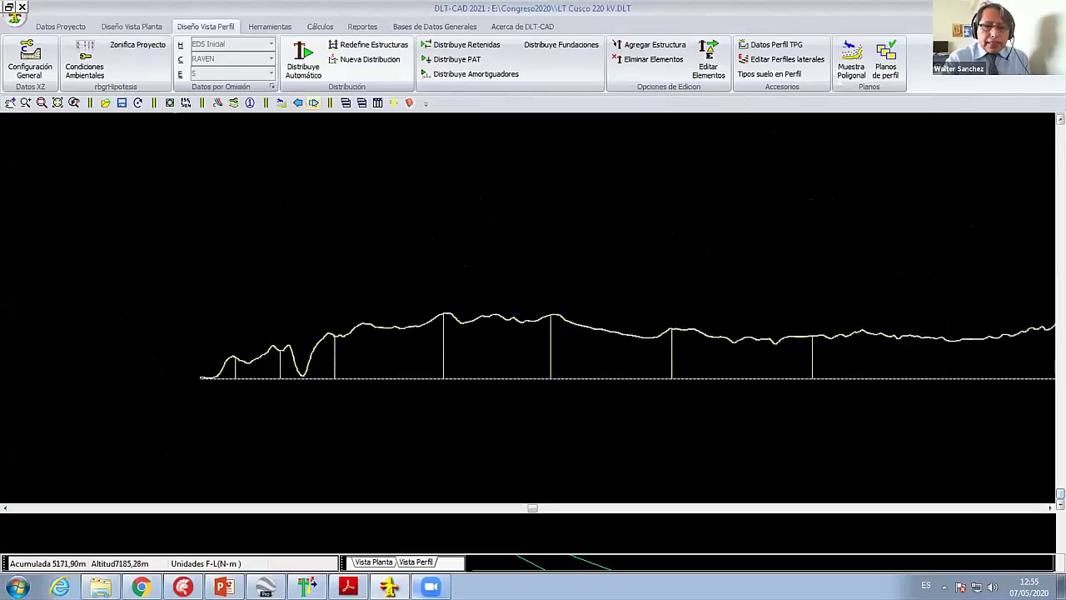
left_click(297, 102)
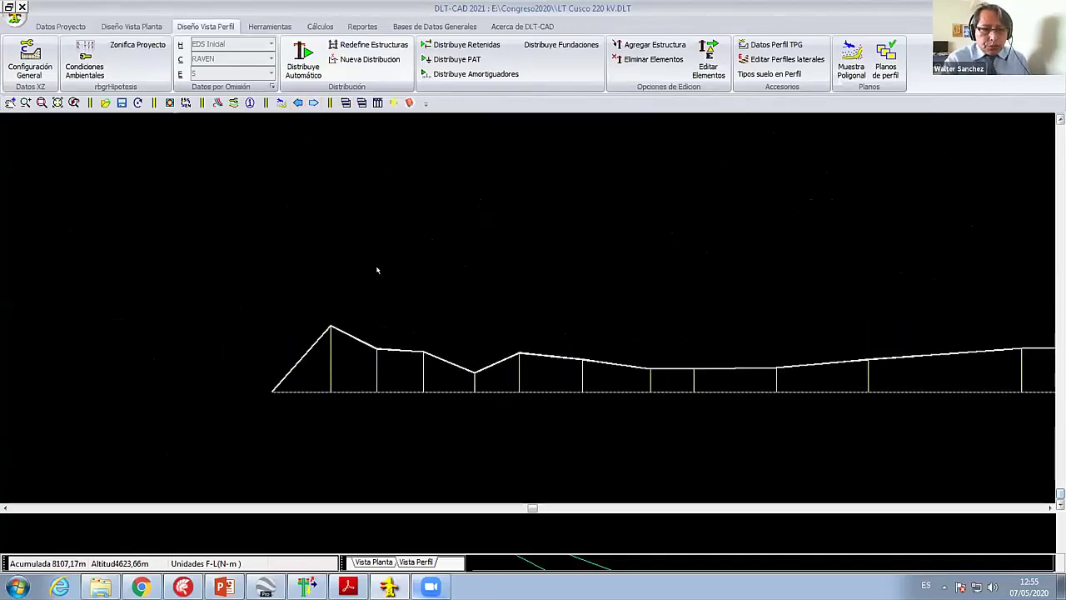
middle_click_drag(485, 231, 269, 219)
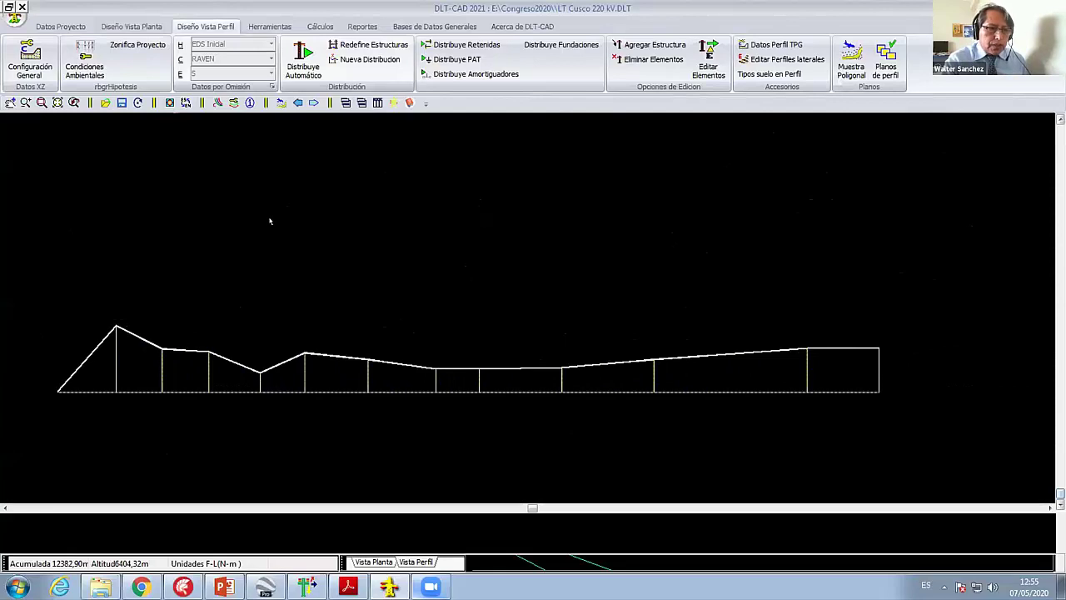
left_click(314, 102)
left_click(297, 102)
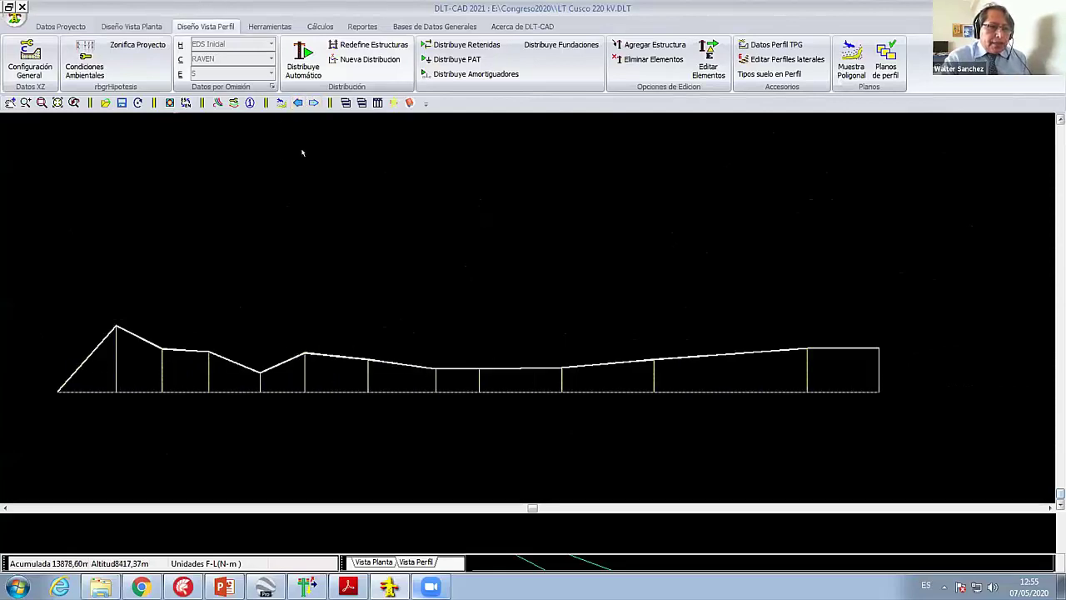
middle_click_drag(136, 348, 272, 348)
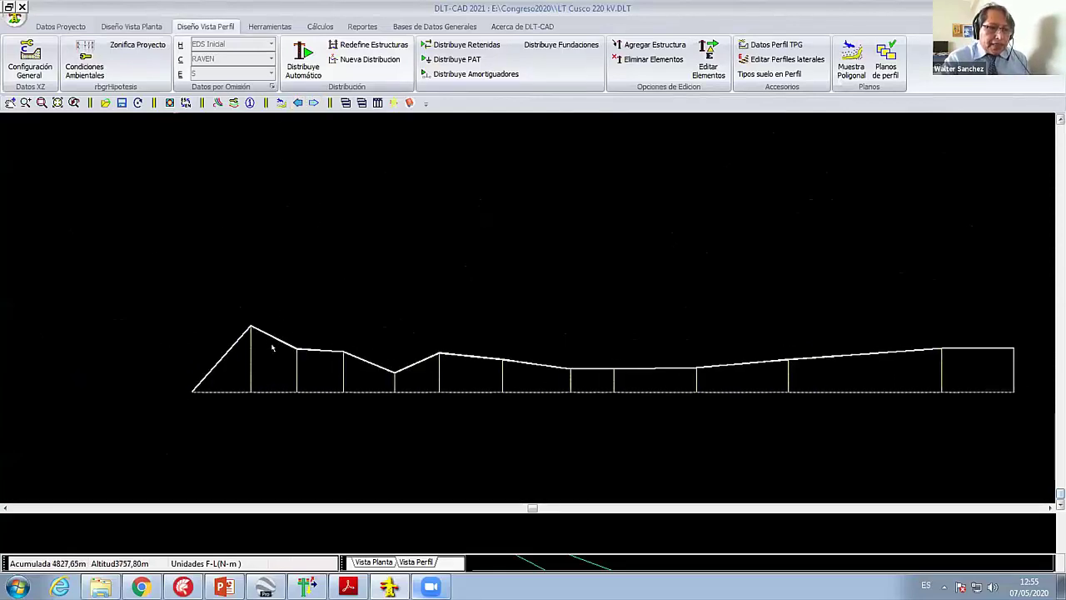
scroll(271, 349, "up", 1)
Step: Switch to plan view and pick the route as the active line section
left_click(373, 561)
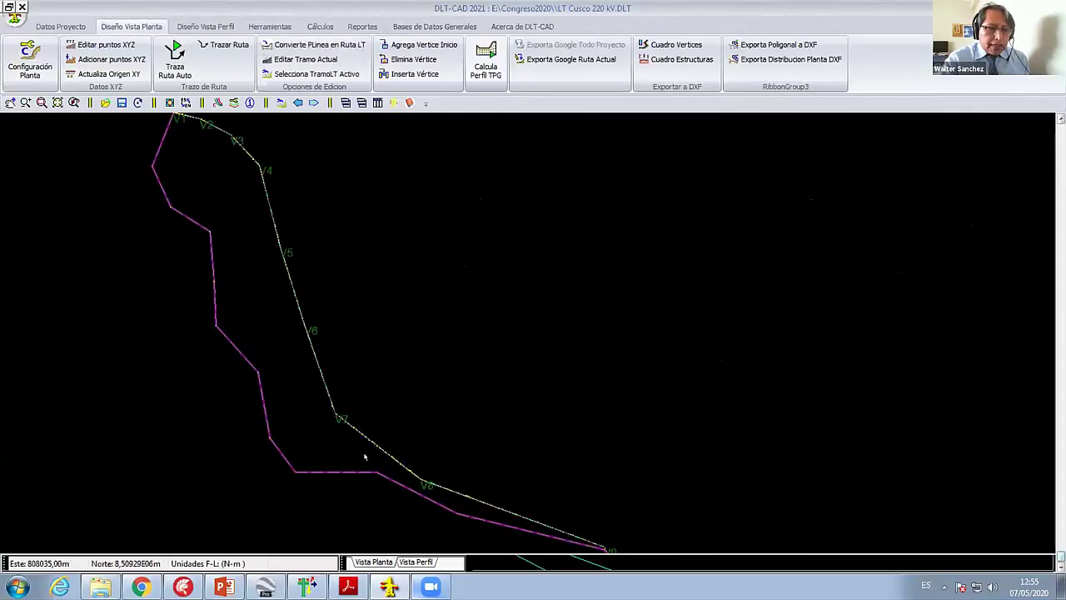
scroll(324, 379, "down", 1)
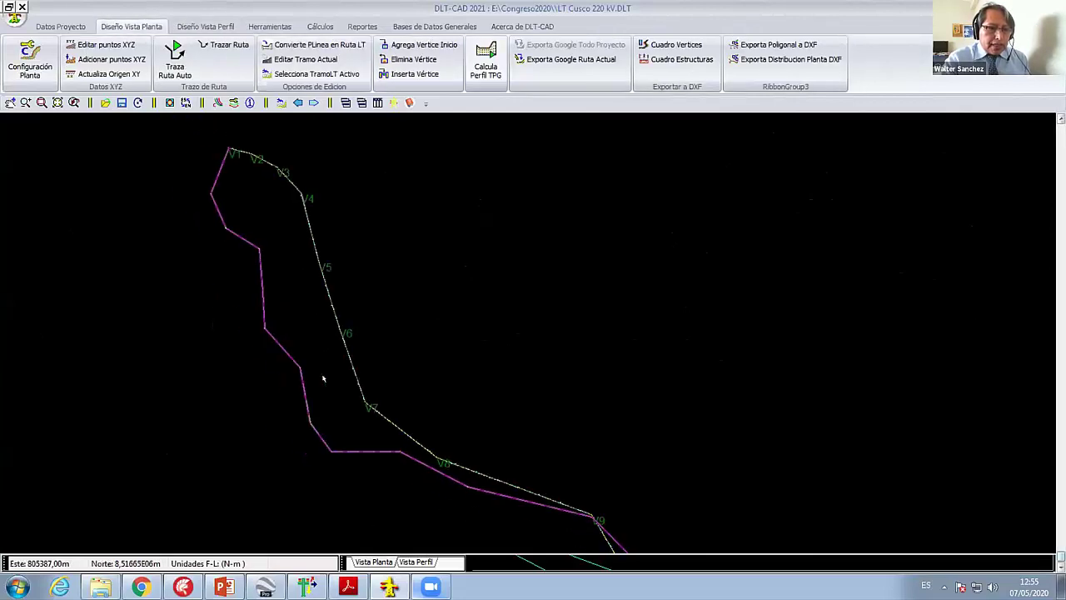
left_click(309, 61)
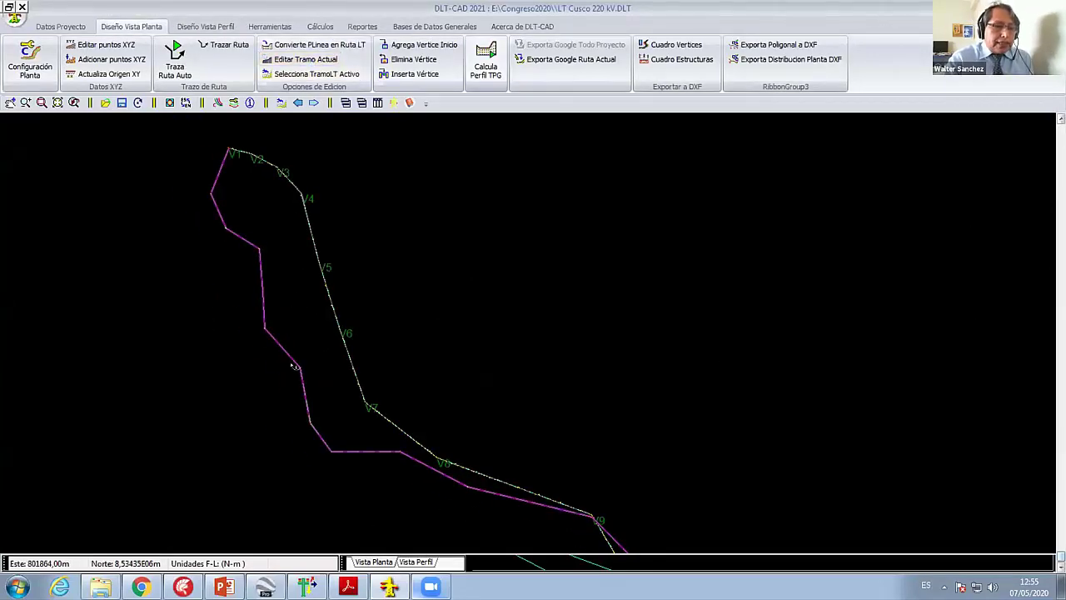
left_click(290, 357)
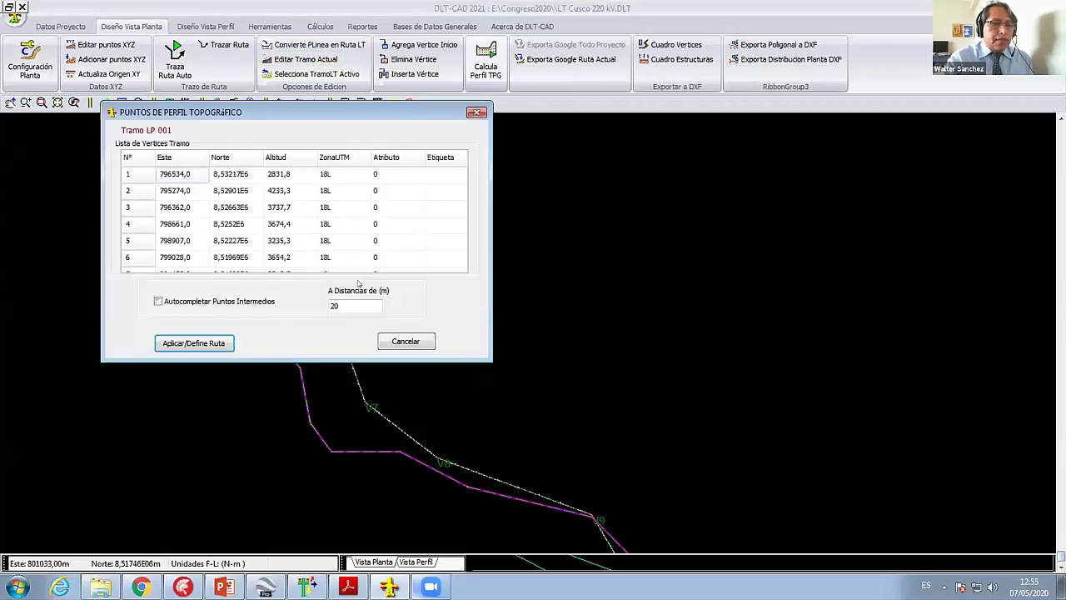
Step: Auto-fill intermediate points every 30 m and reapply the route definition for Tramo LP 001
left_click(215, 305)
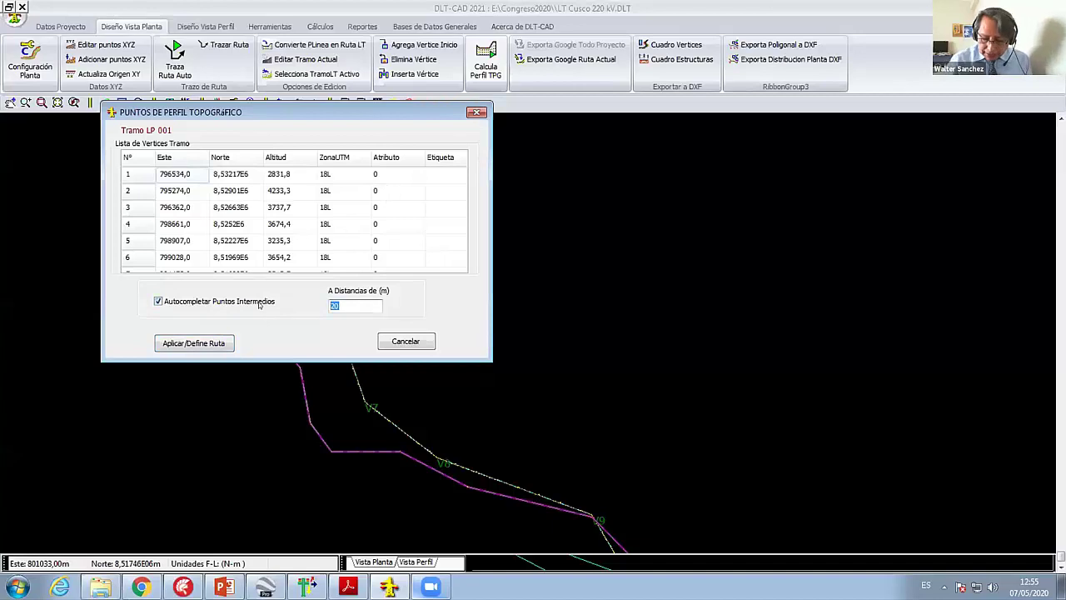
type("30")
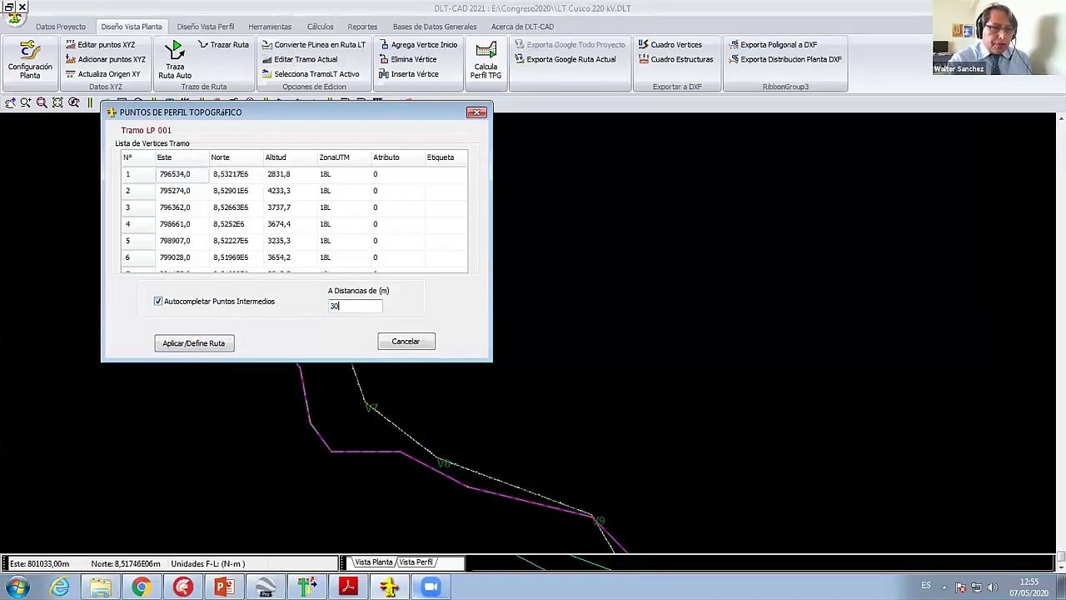
left_click(194, 321)
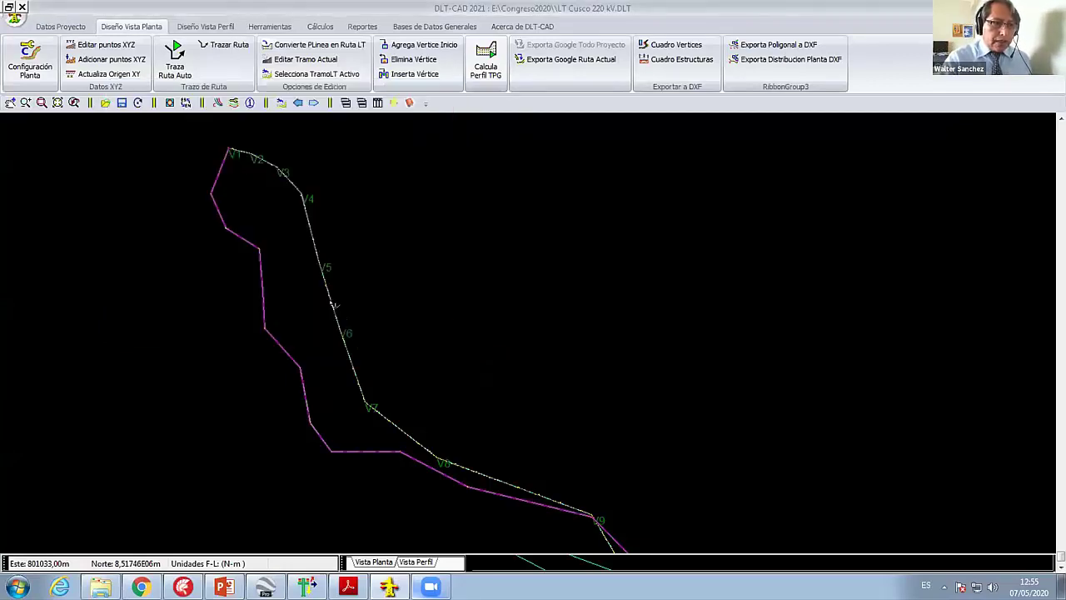
right_click(452, 145)
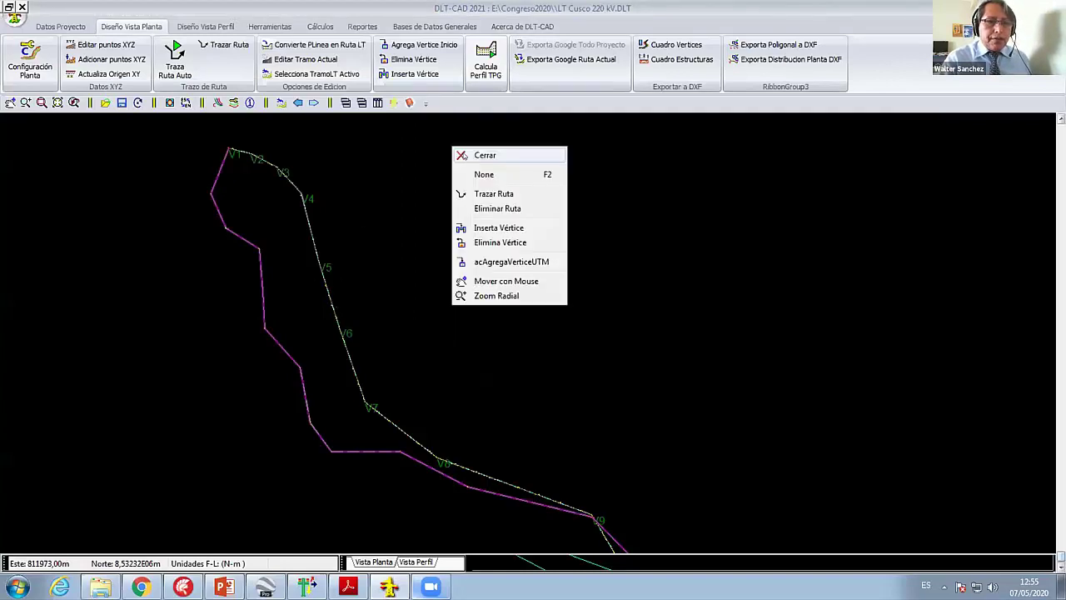
left_click(479, 155)
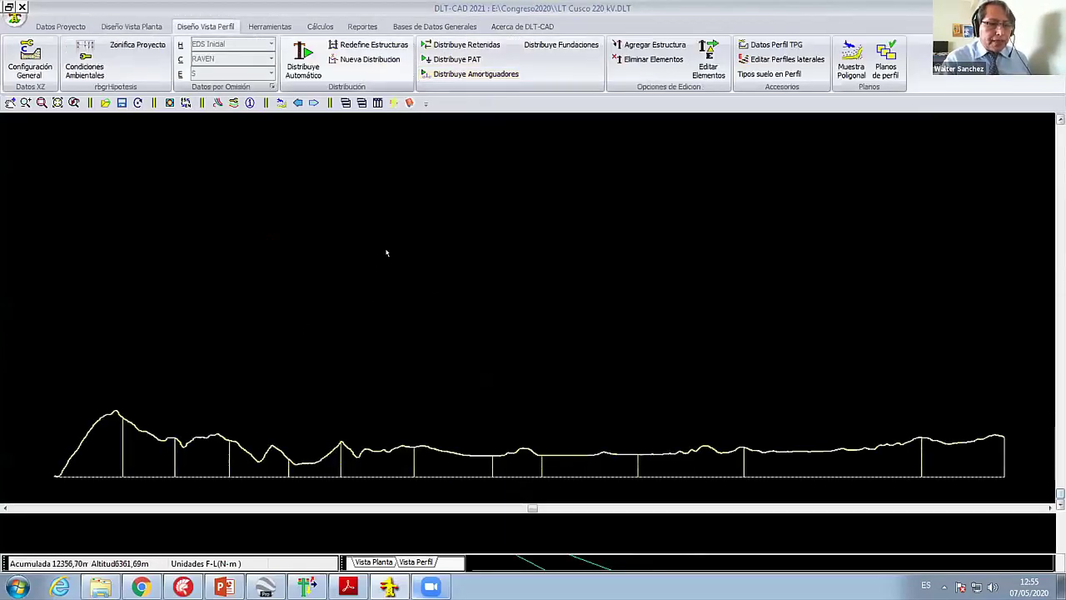
left_click(313, 103)
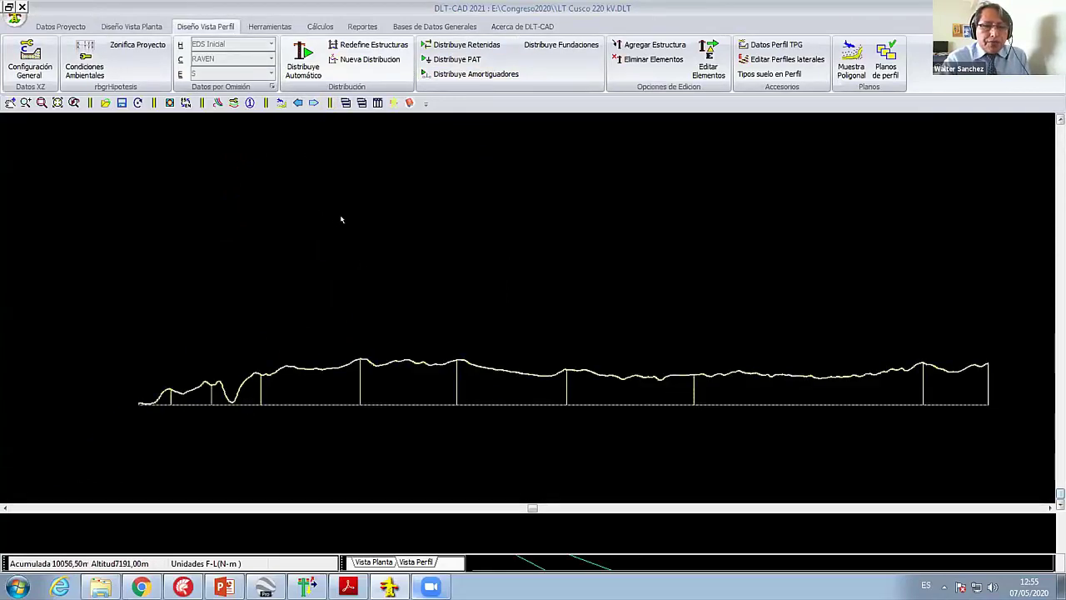
left_click(297, 103)
left_click(313, 103)
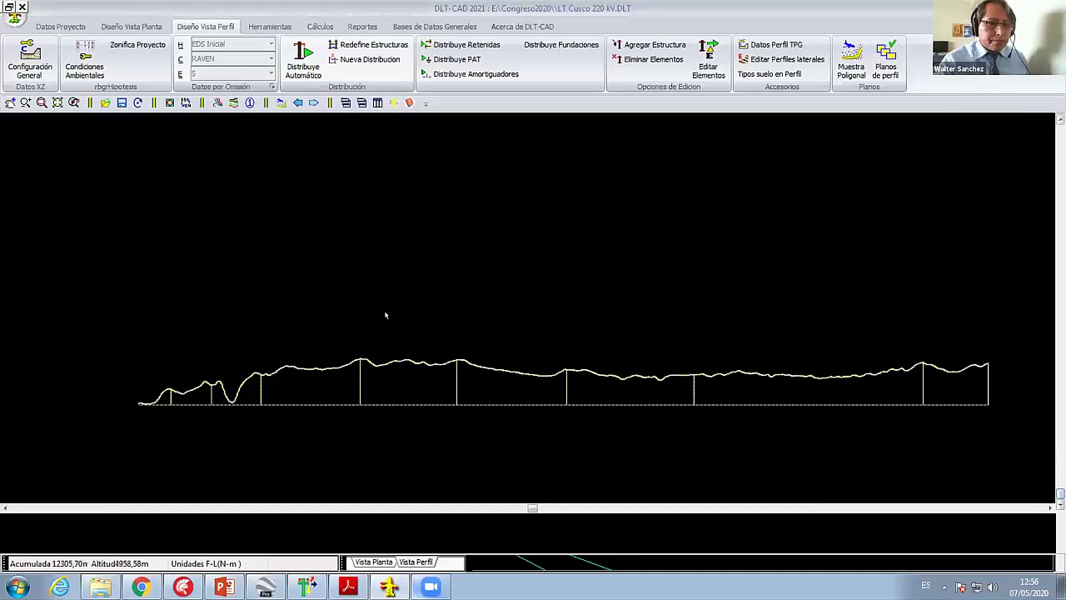
scroll(375, 358, "up", 1)
scroll(269, 350, "up", 1)
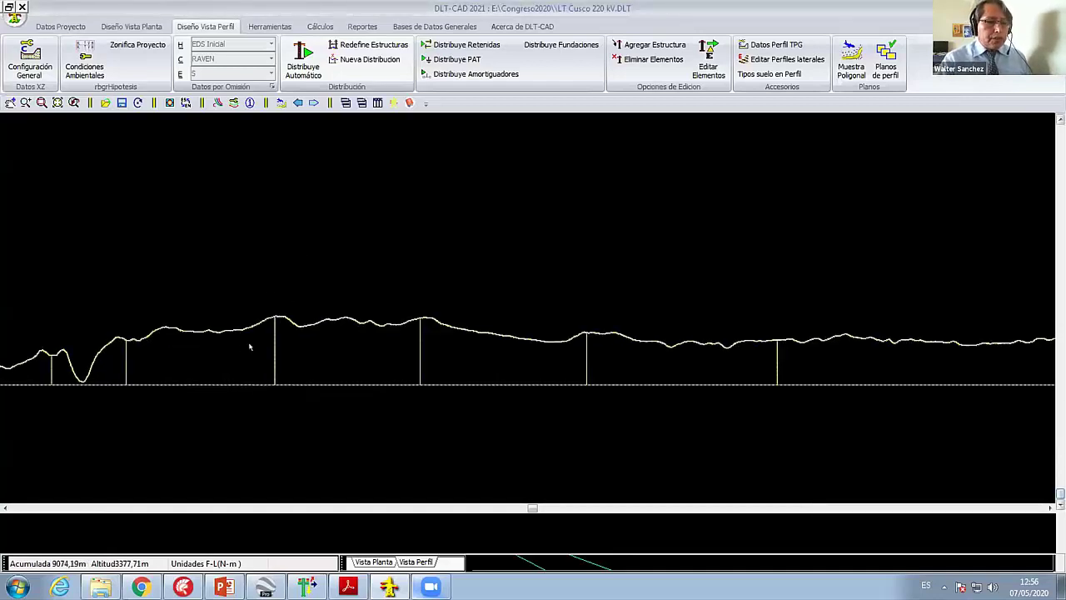
scroll(250, 350, "down", 1)
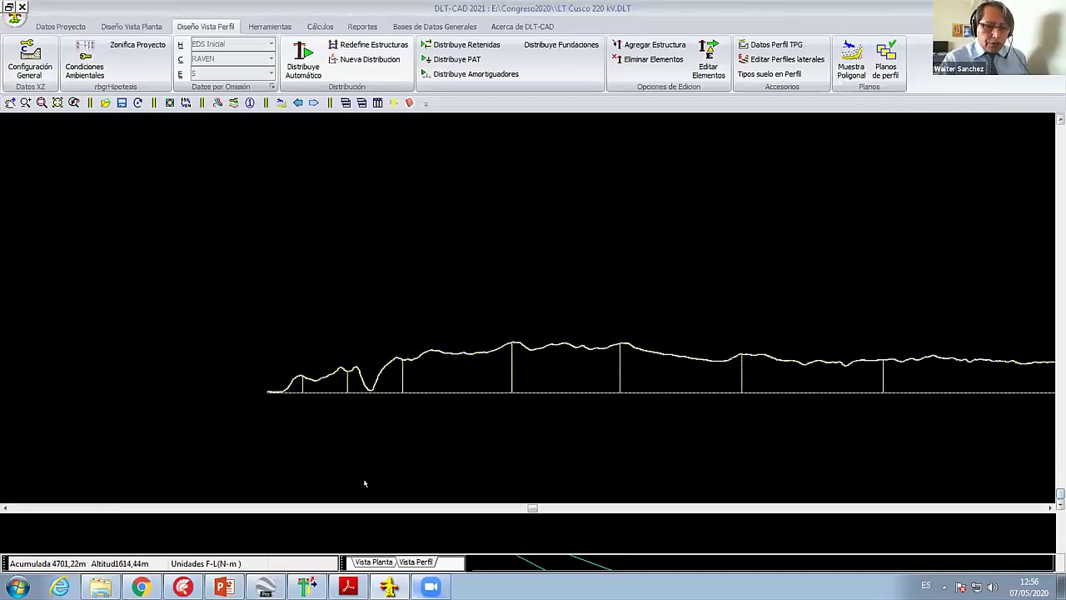
left_click(369, 562)
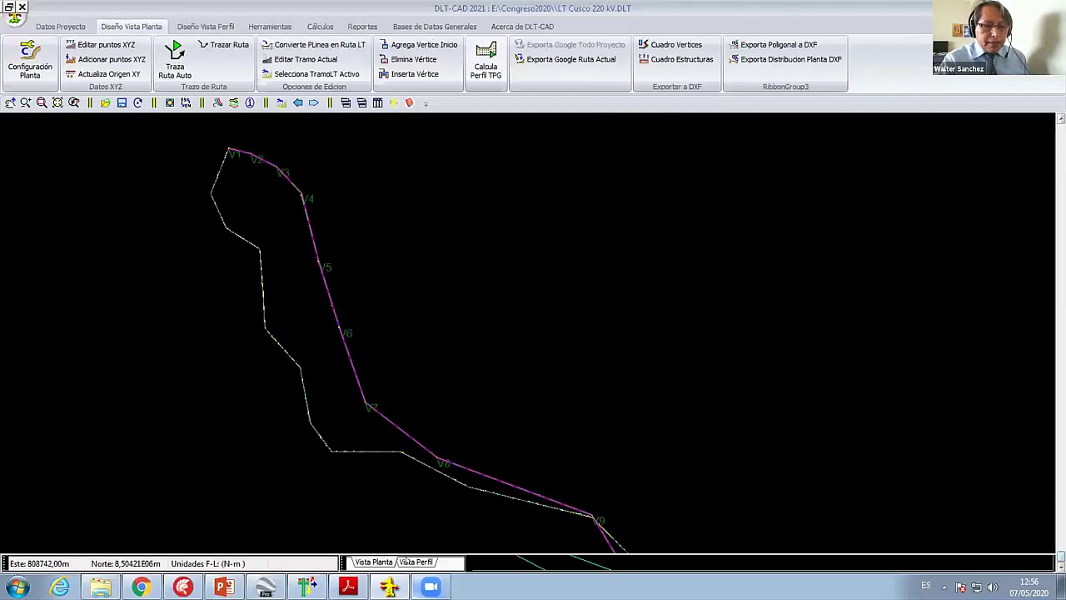
left_click(206, 26)
scroll(418, 380, "up", 1)
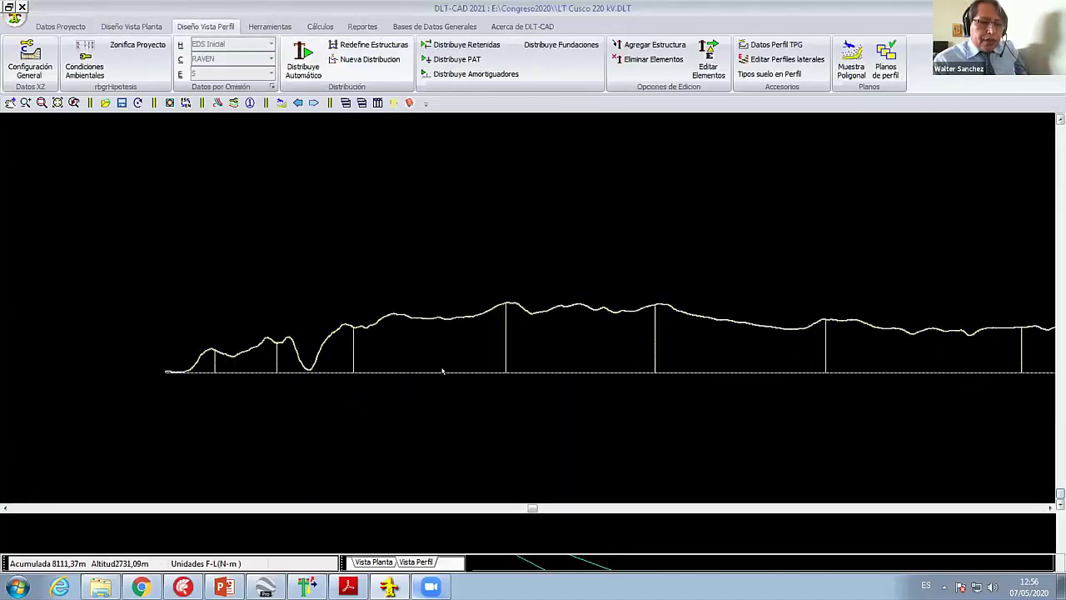
scroll(488, 319, "down", 1)
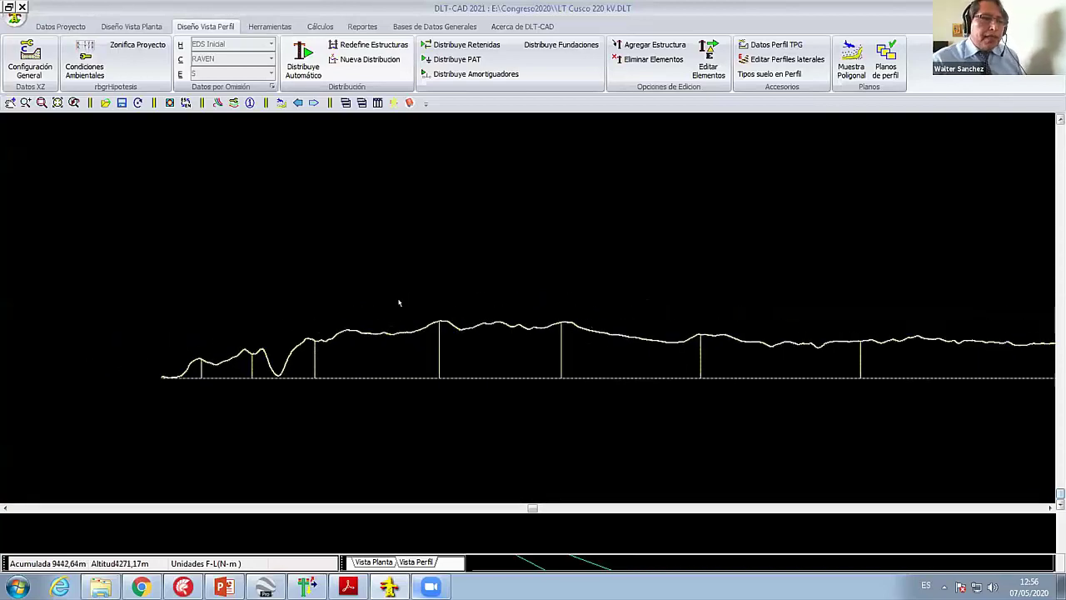
scroll(399, 303, "up", 1)
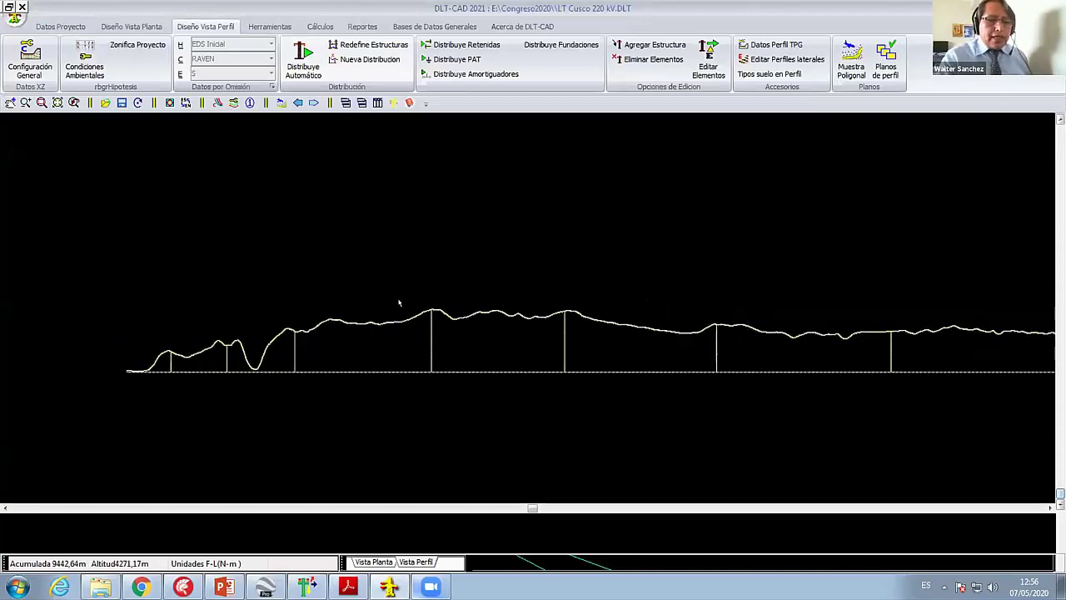
right_click(414, 230)
left_click(450, 413)
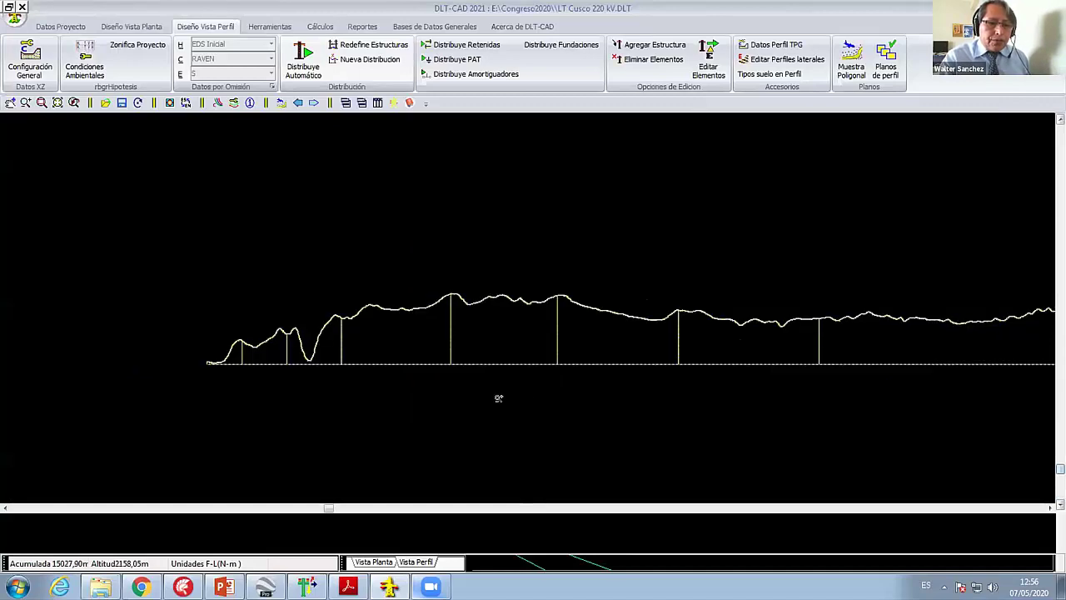
mouse_move(503, 398)
left_mouse_down()
mouse_move(514, 345)
mouse_move(343, 239)
left_mouse_up()
left_click(486, 362)
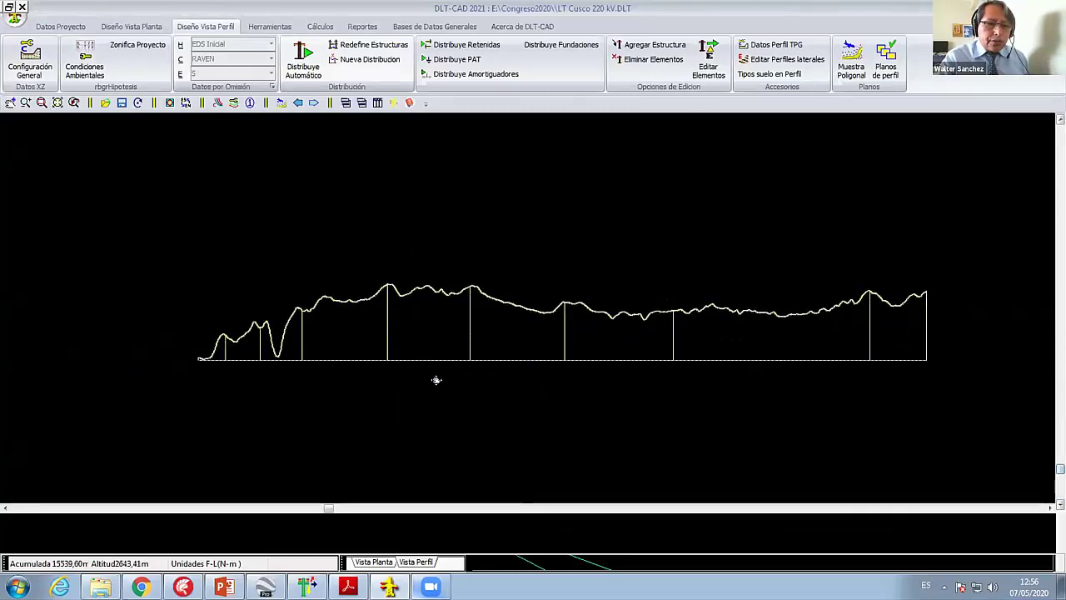
left_click(343, 238)
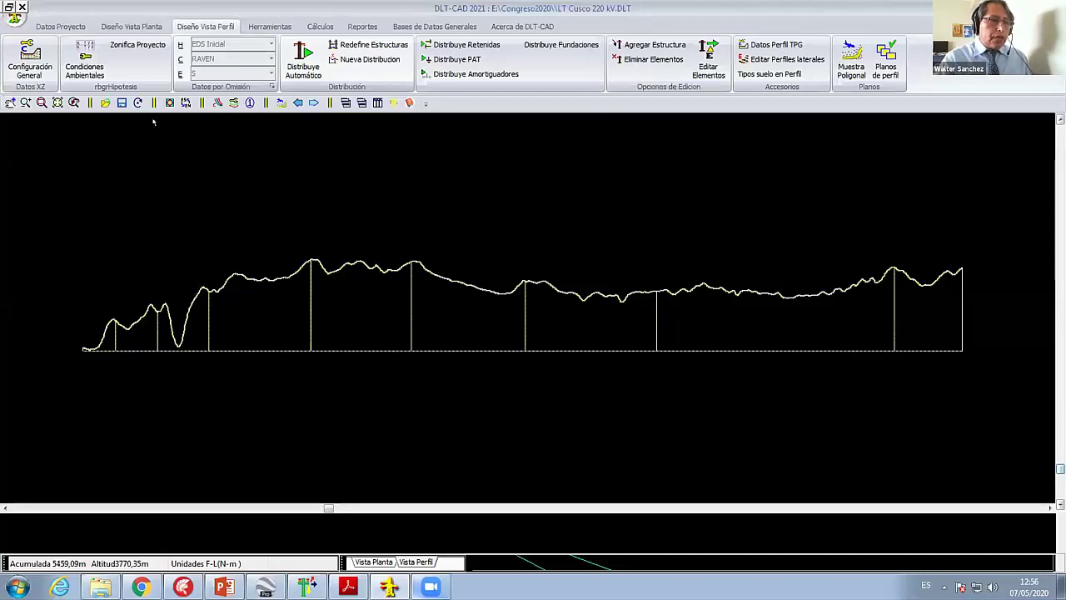
left_click(136, 45)
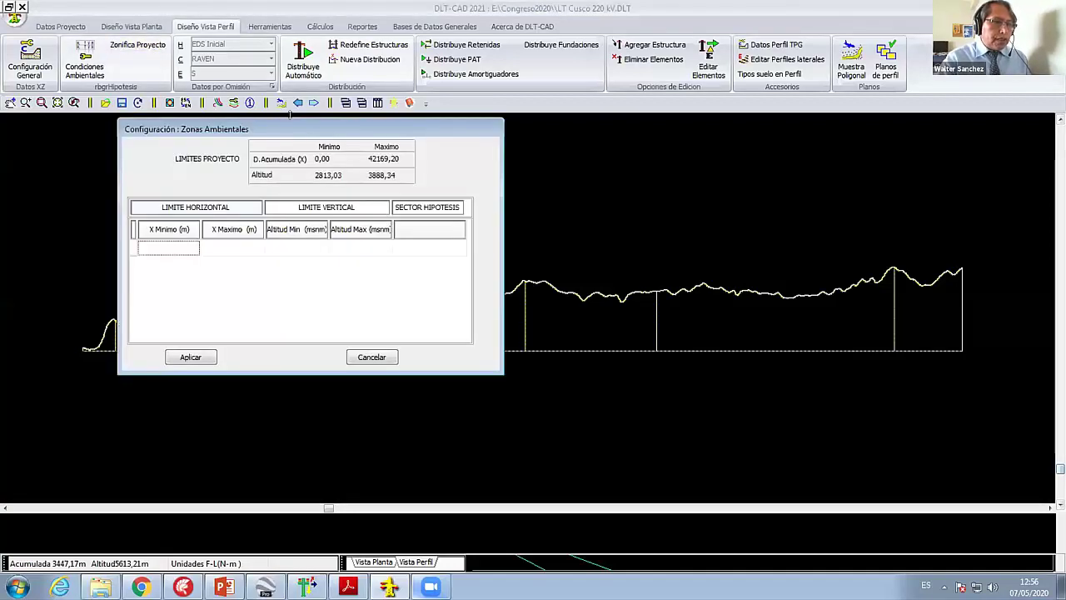
left_click_drag(299, 131, 555, 133)
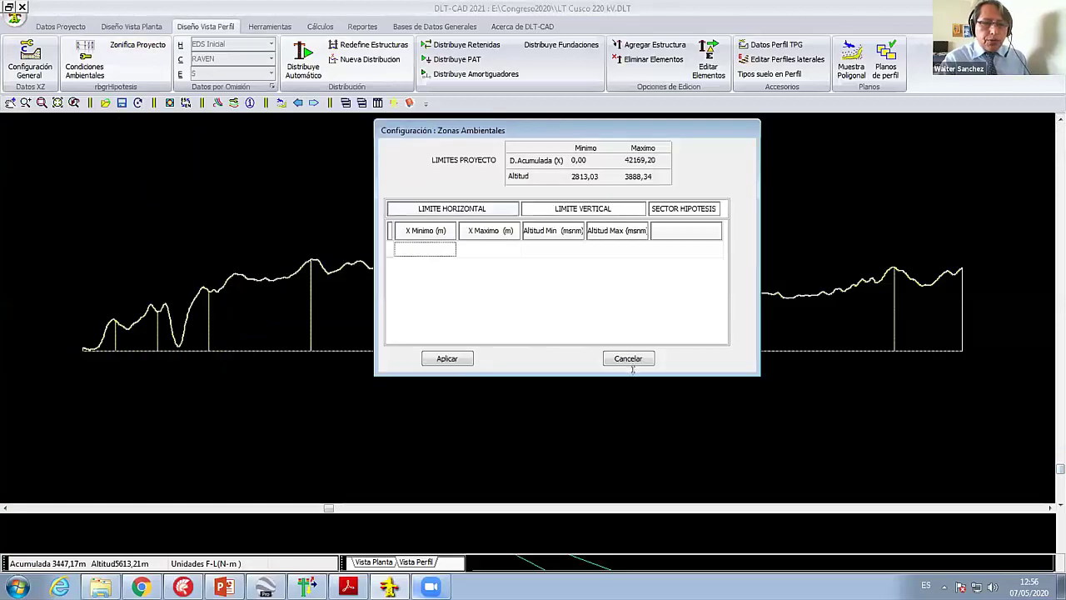
left_click(629, 358)
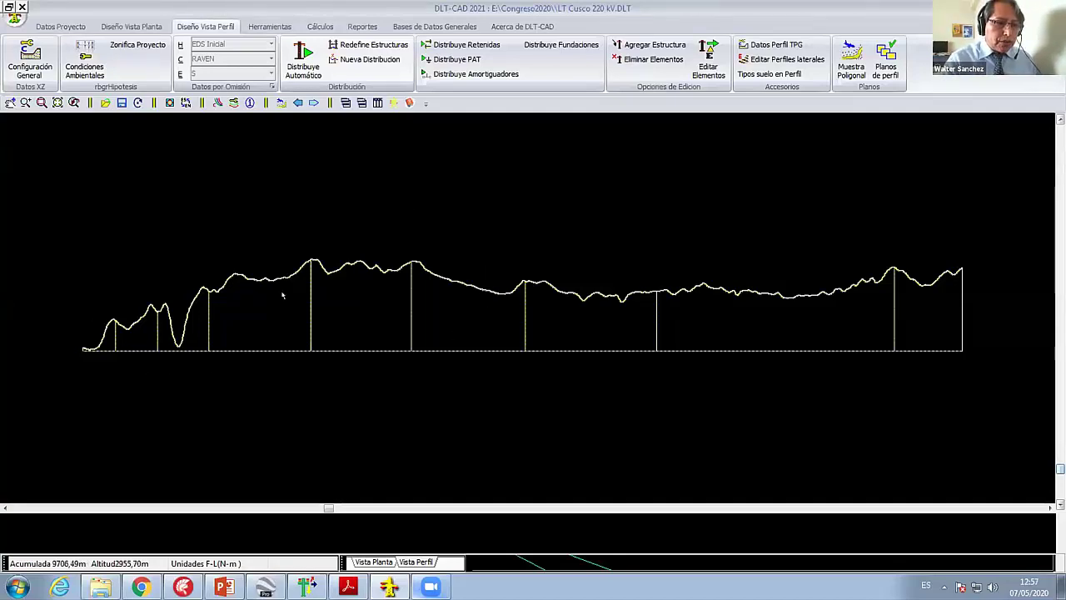
Step: Pan back and forth across the 220 kV terrain profile to inspect it
scroll(268, 286, "up", 1)
middle_click_drag(269, 286, 424, 342)
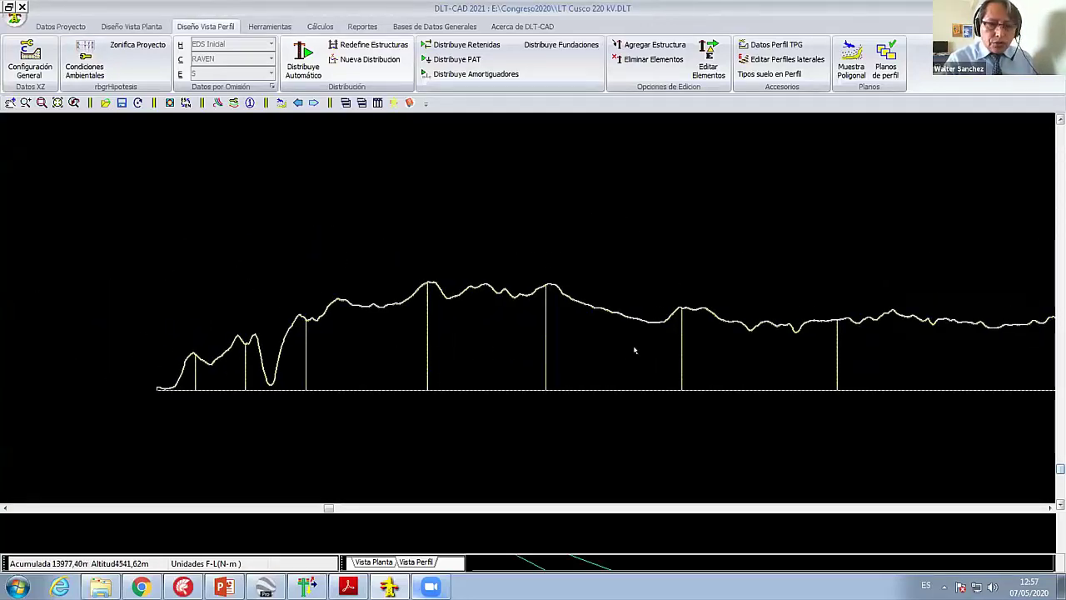
middle_click_drag(636, 349, 474, 357)
middle_click_drag(450, 269, 581, 364)
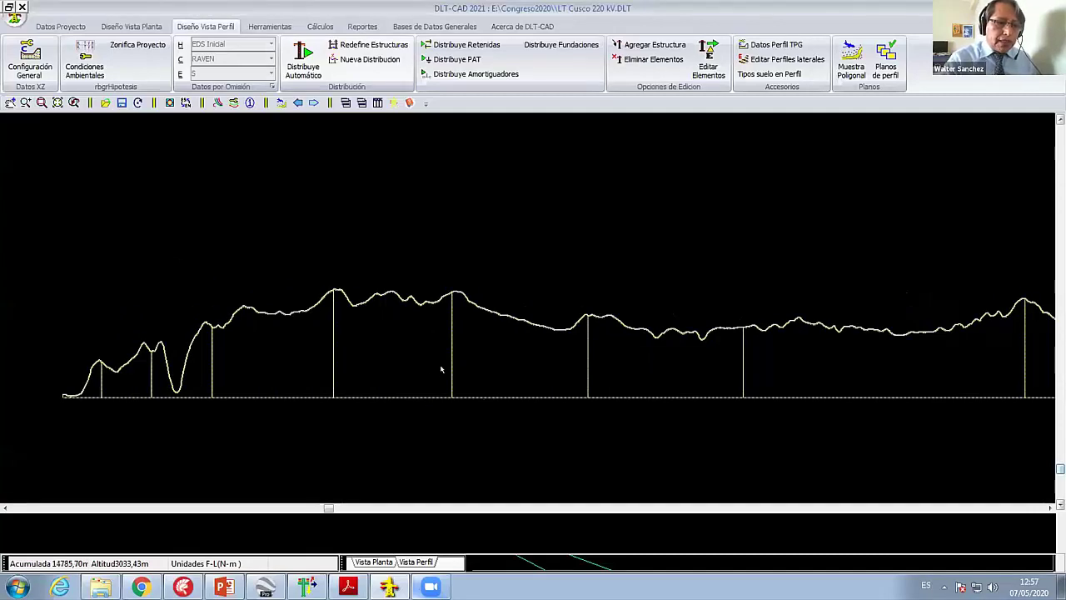
middle_click_drag(271, 359, 311, 357)
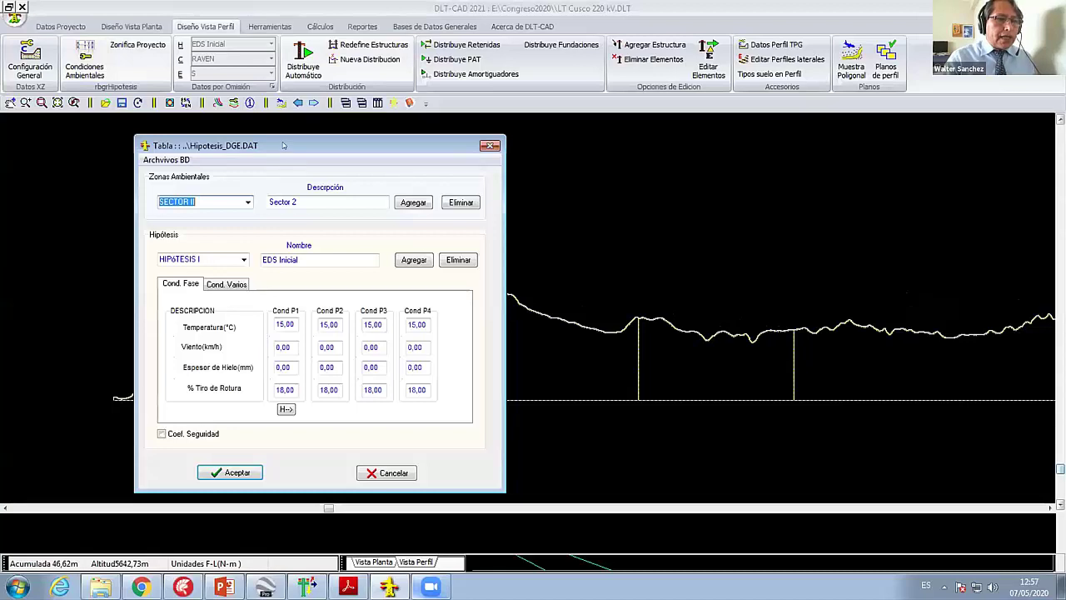
Step: Move the hypotheses table off the profile and keep SECTOR I as the environmental zone
left_click_drag(268, 146, 347, 118)
left_click(325, 173)
left_click(313, 185)
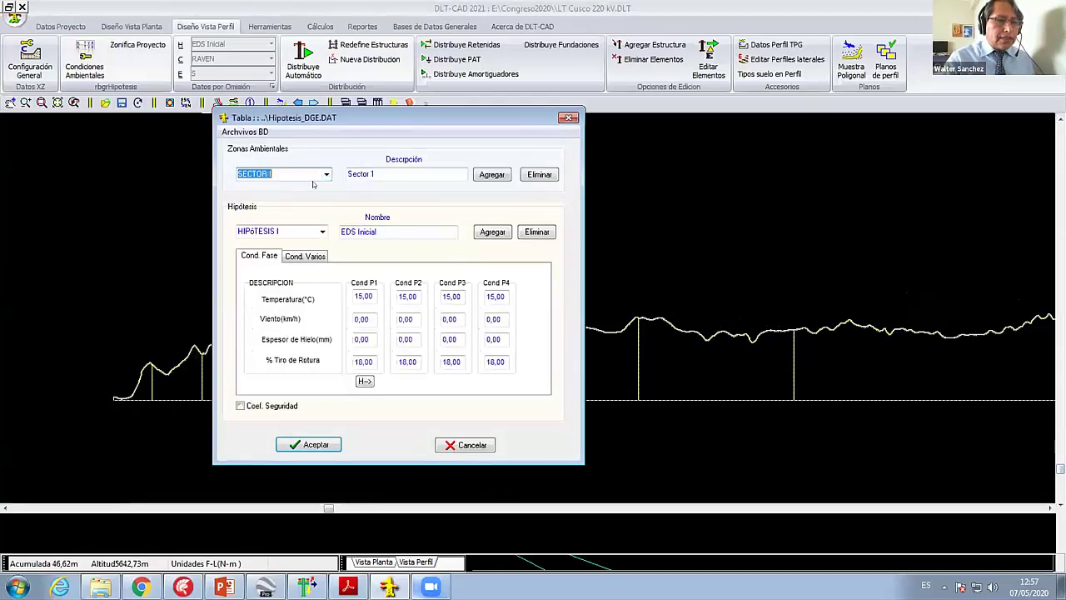
left_click(325, 174)
left_click(325, 174)
left_click(325, 174)
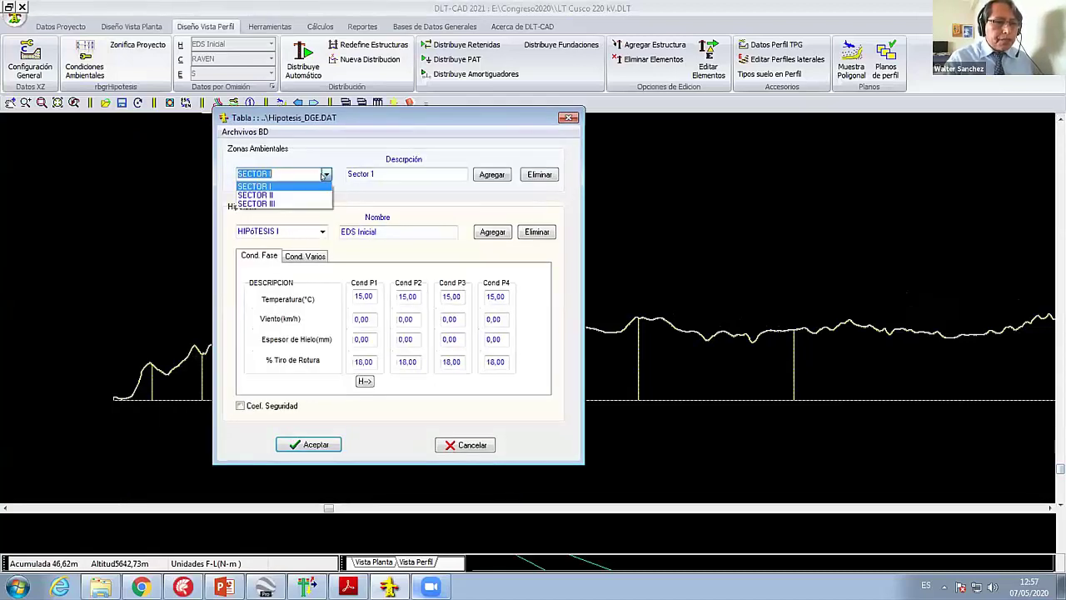
left_click(325, 174)
left_click(325, 174)
left_click(324, 174)
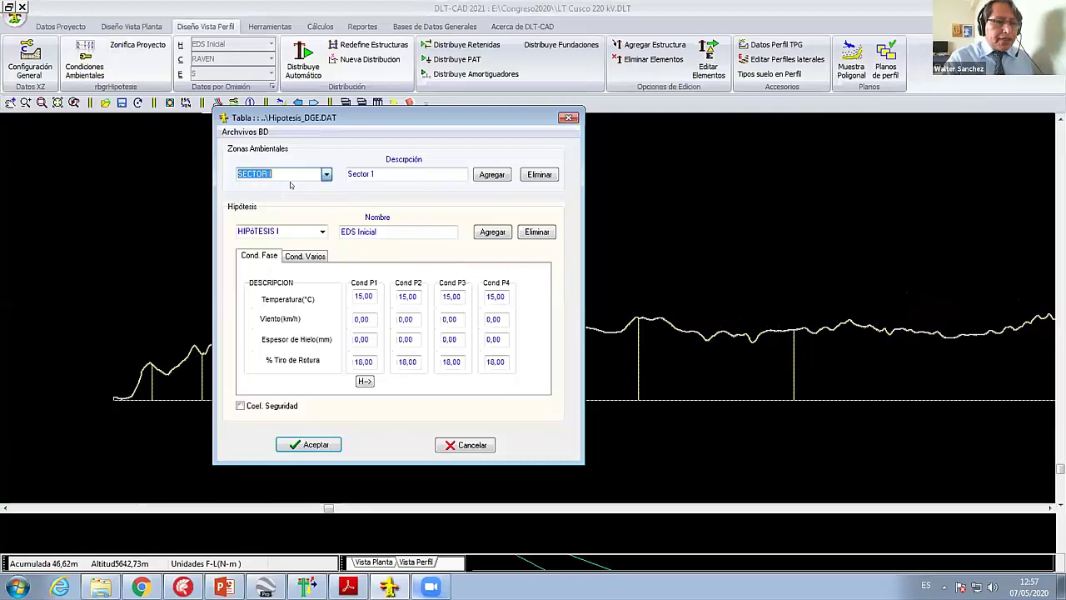
left_click(325, 174)
left_click(324, 174)
left_click(325, 174)
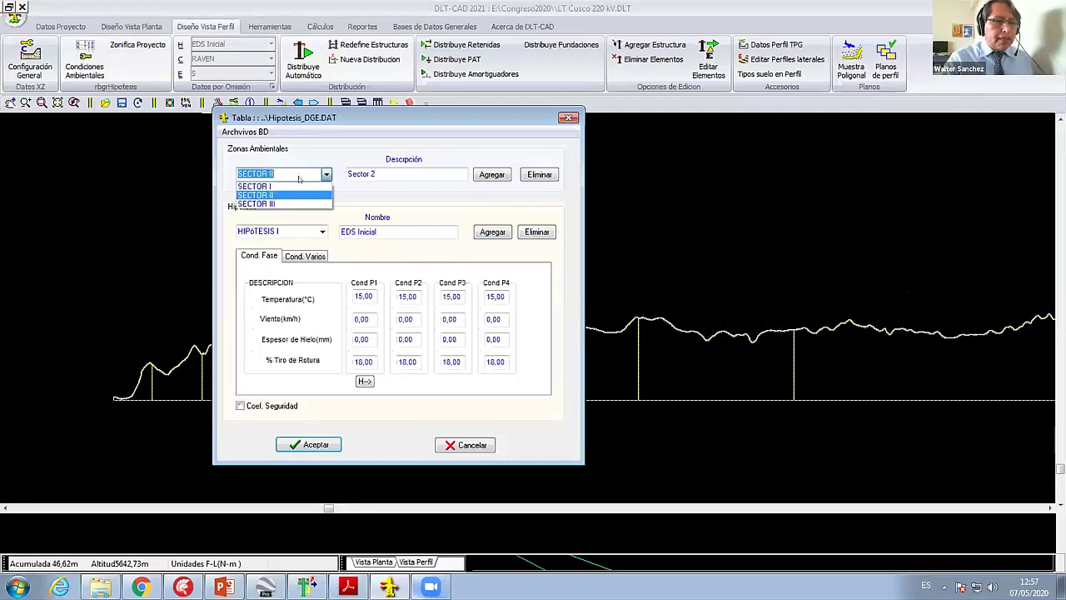
left_click(325, 174)
Step: Review Sector I's Maximo Viento and Minima Temperatura hypotheses
left_click(311, 231)
left_click(311, 231)
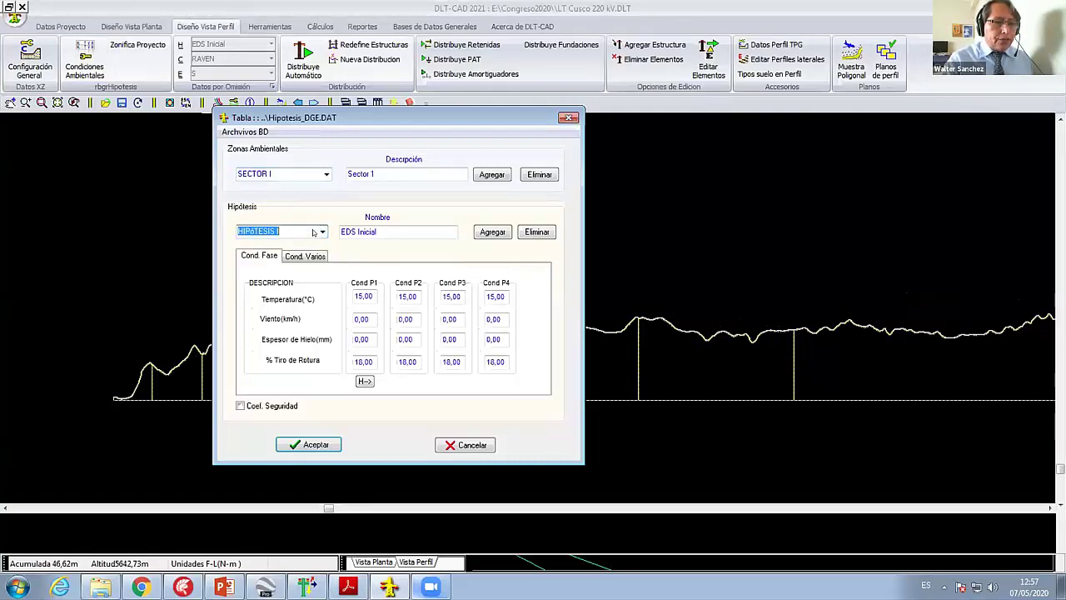
left_click(310, 234)
left_click(284, 251)
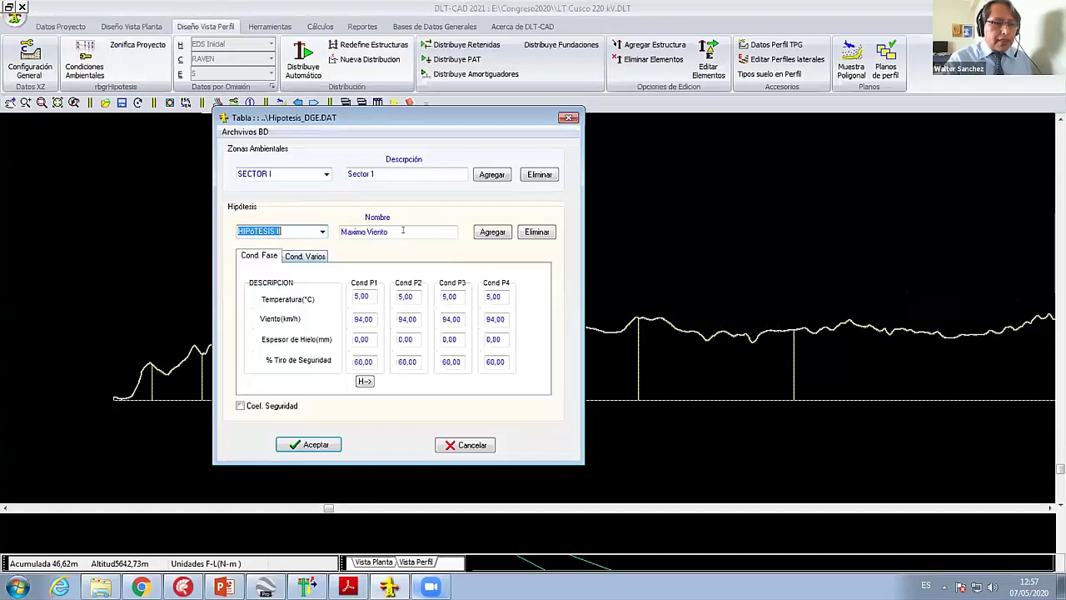
key("Tab")
left_click(322, 233)
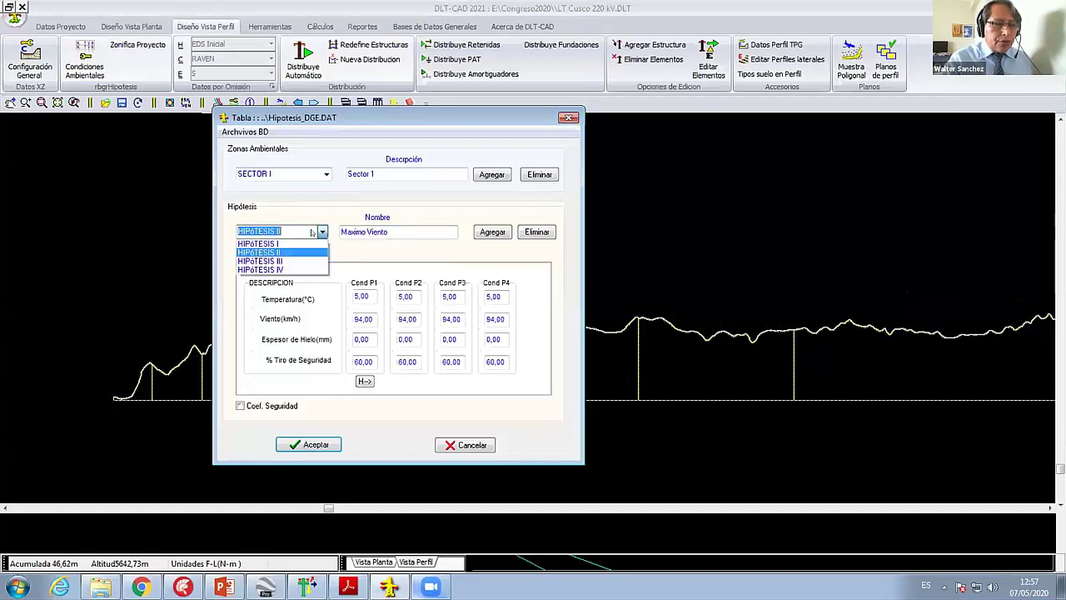
left_click(279, 263)
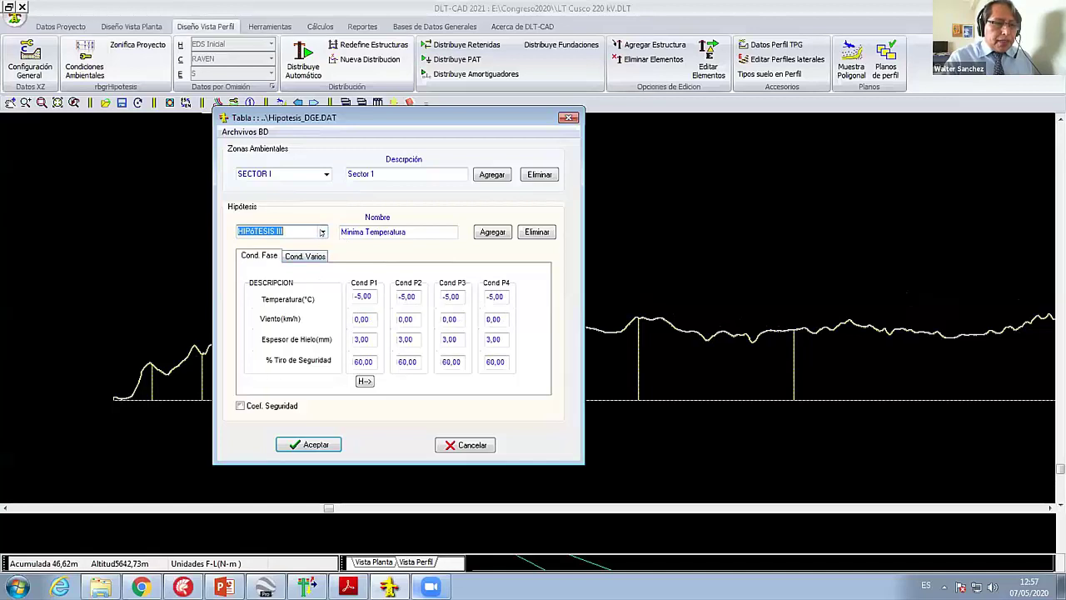
Step: Select the Maxima Flecha hypothesis and set its Cond P1 temperature to 60
left_click(322, 232)
left_click(279, 272)
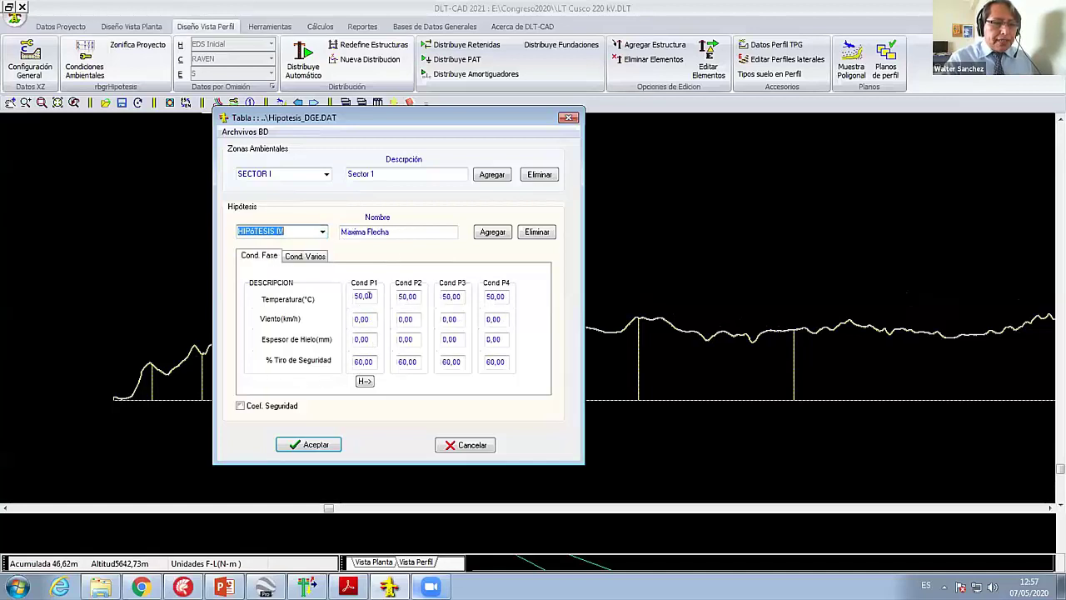
left_click(367, 296)
type("60")
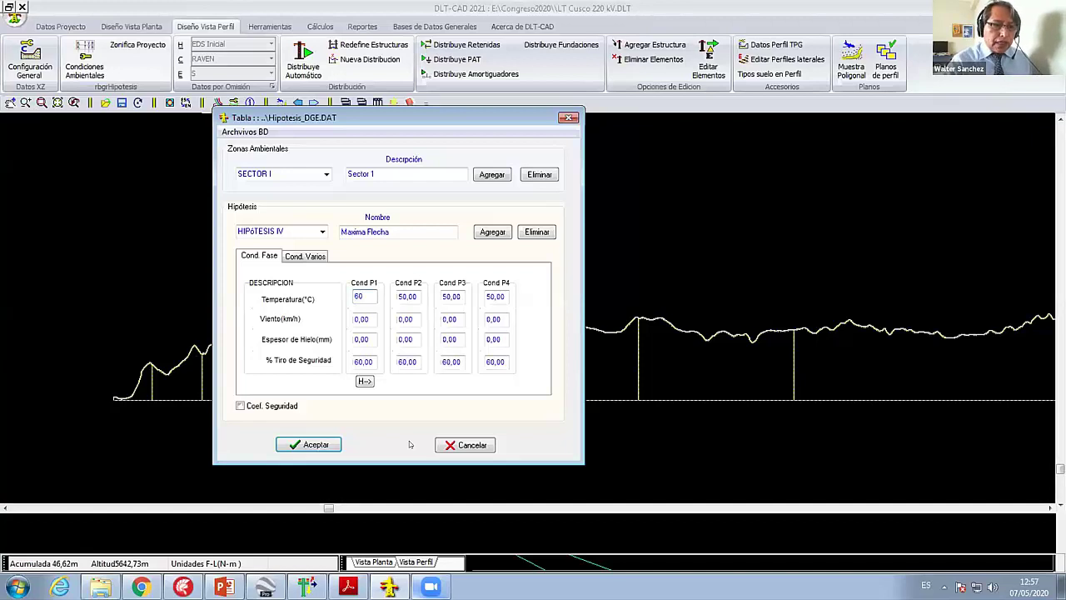
double_click(350, 293)
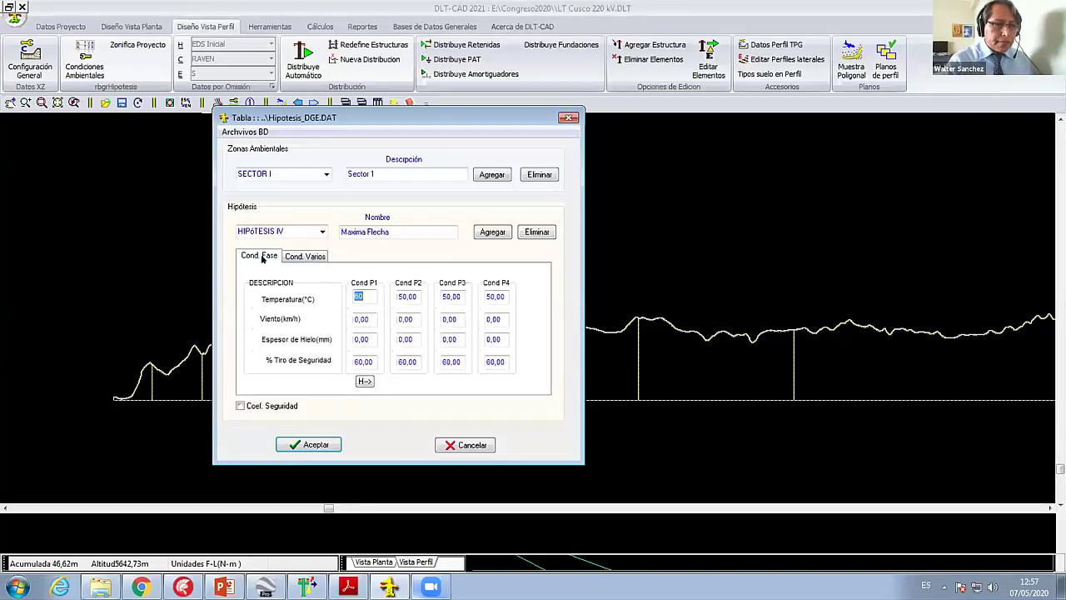
Step: Show SECTOR II's Maximo Viento hypothesis (HIPÓTESIS II)
left_click(326, 174)
left_click(292, 195)
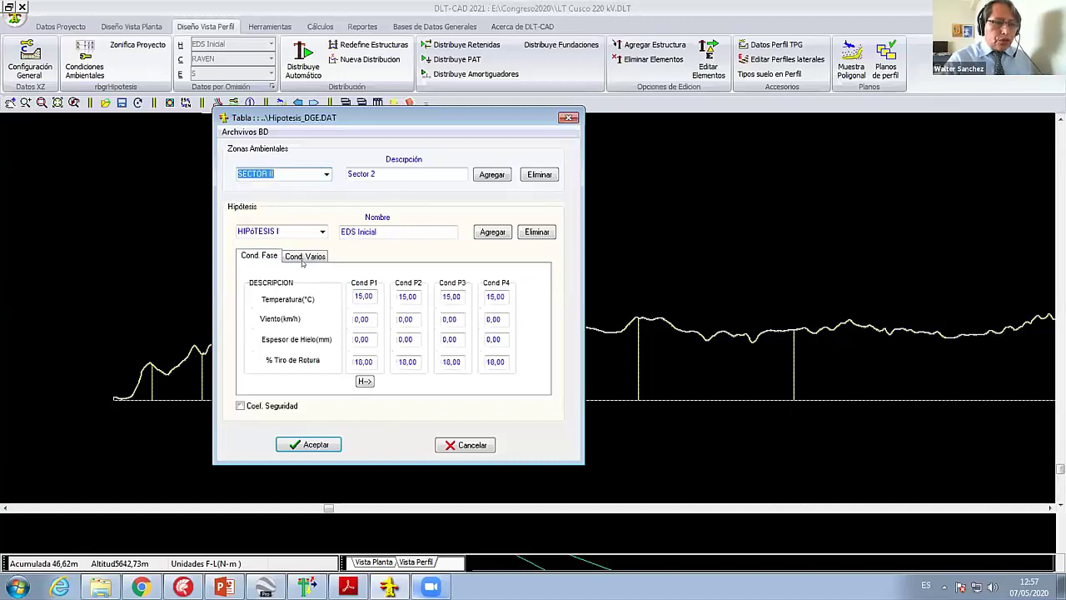
left_click(317, 230)
left_click(267, 249)
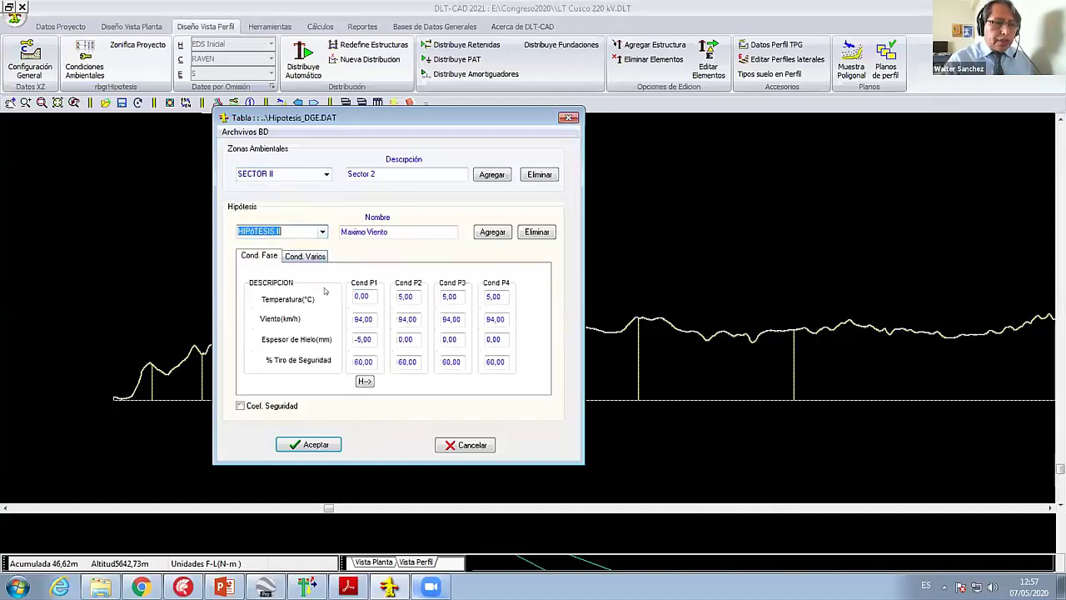
Step: Set Cond P1 wind speed to 104 km/h and ice thickness to 0
double_click(360, 319)
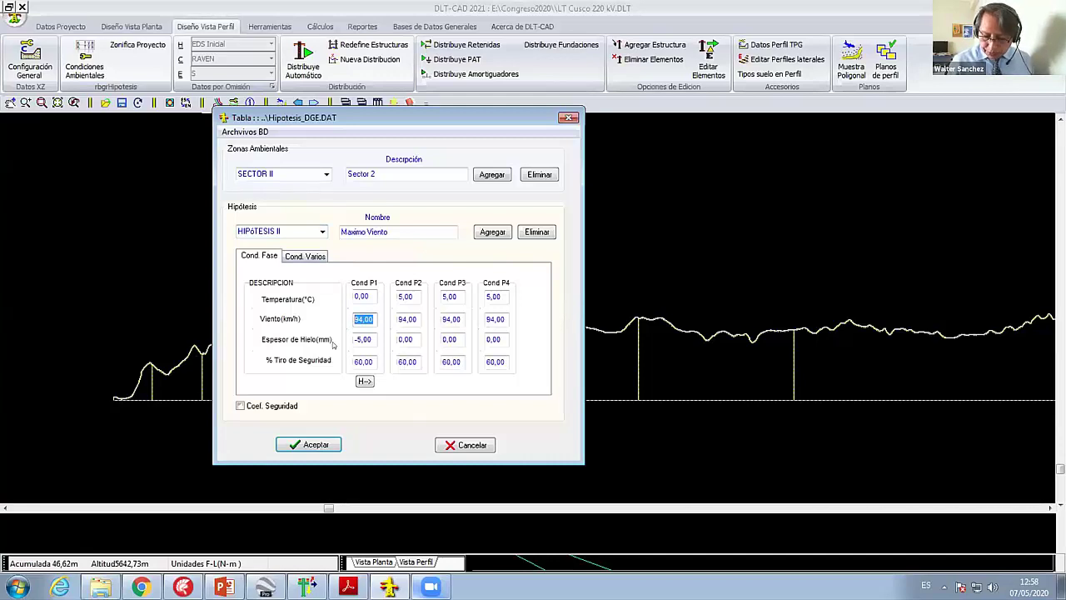
type("104")
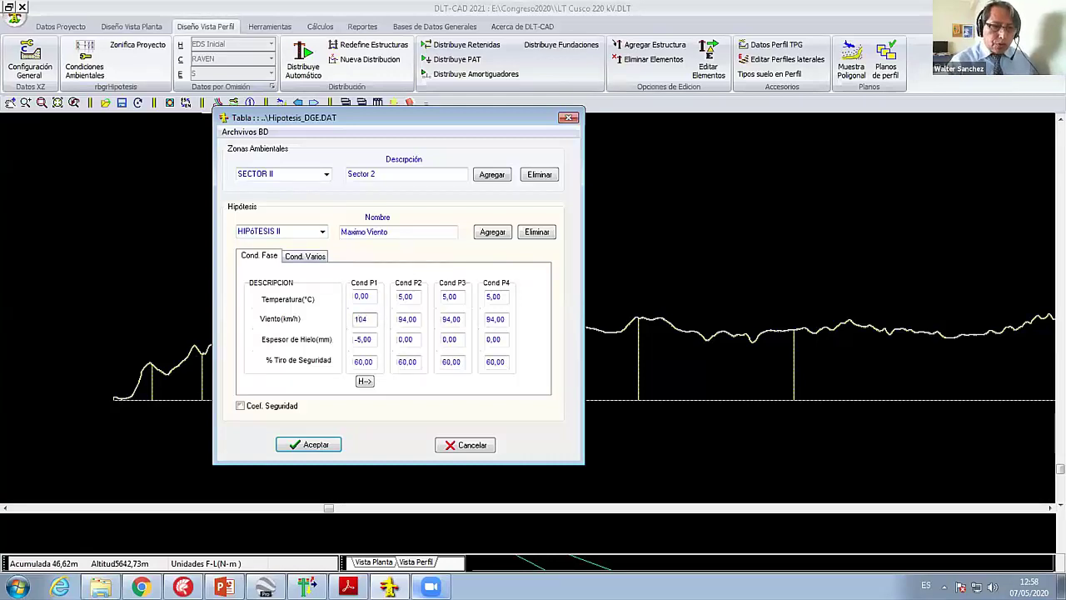
double_click(351, 339)
type("0")
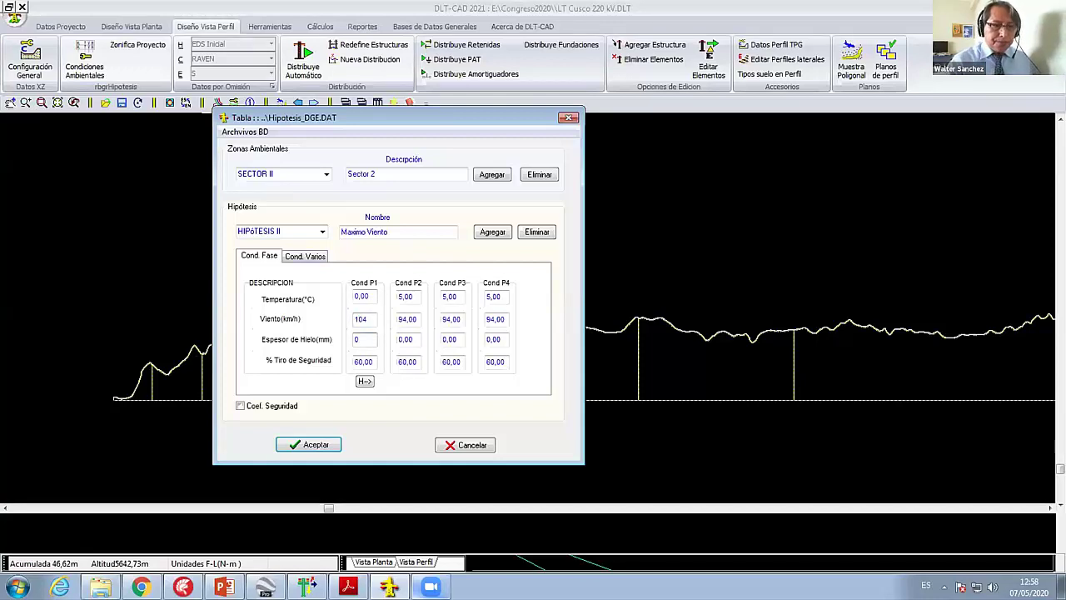
Step: In Minima Temperatura, change the Cond P1 temperature entry from -10 to -5
left_click(322, 231)
left_click(260, 258)
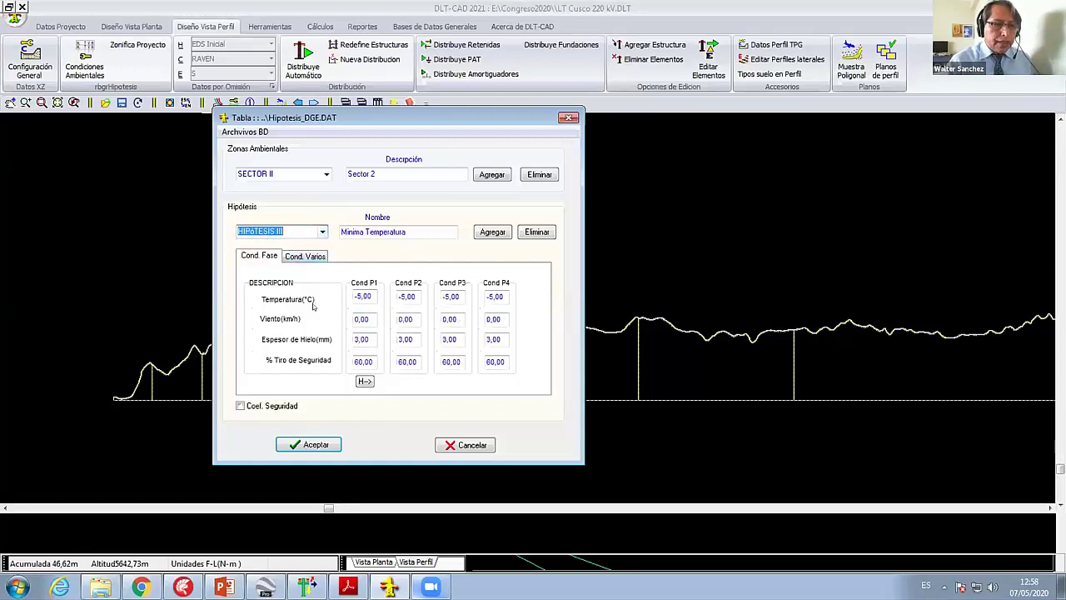
double_click(371, 296)
type("-")
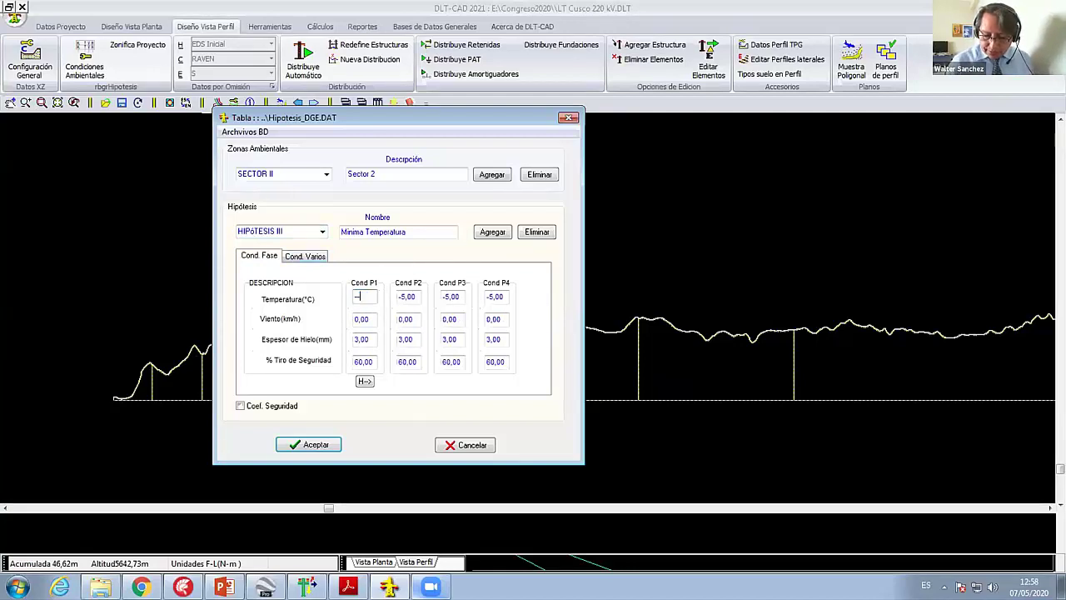
type("10")
key("BackSpace")
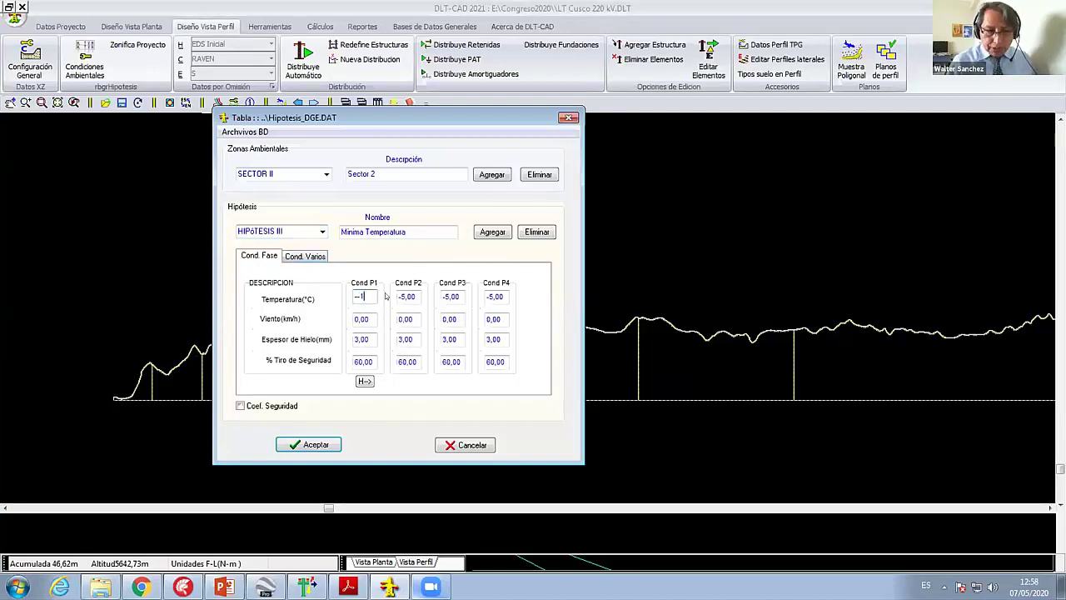
key("BackSpace")
type("5")
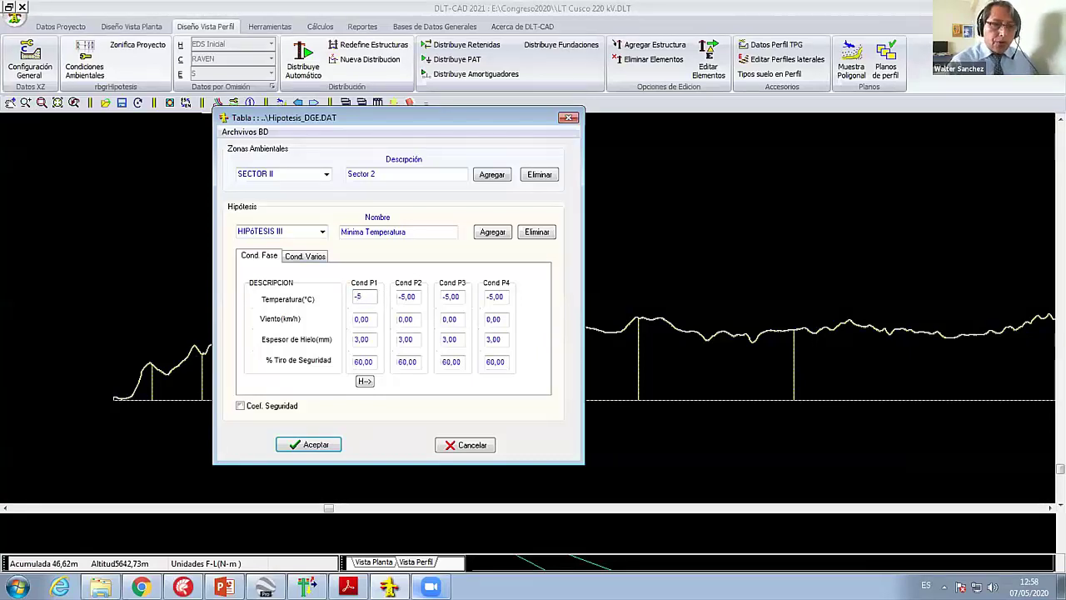
left_click_drag(369, 337, 333, 350)
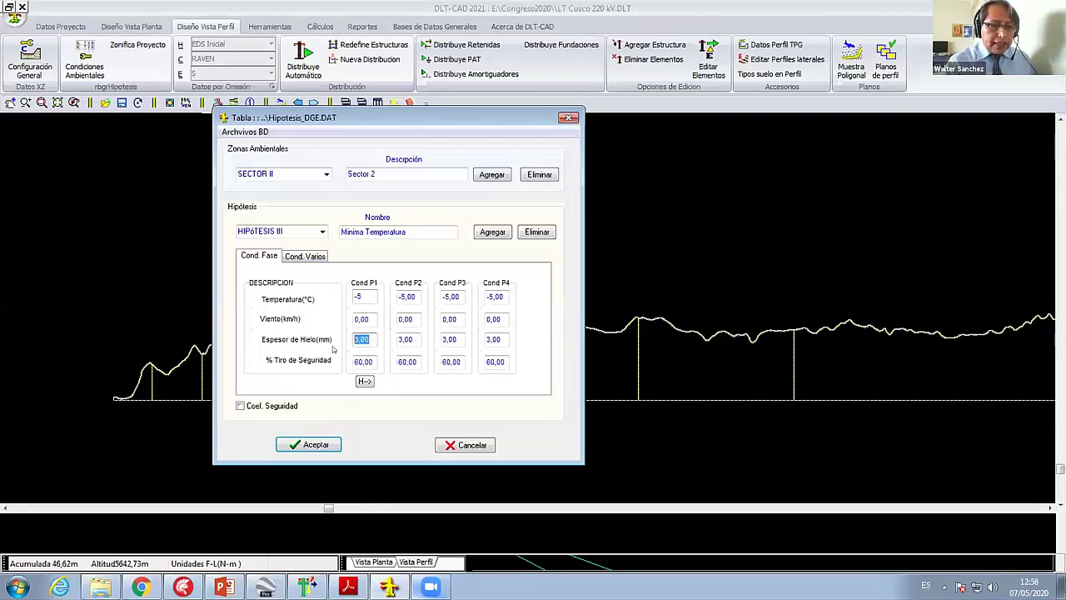
Step: Keep Minima Temperatura selected and switch the environmental zone to SECTOR III
left_click(323, 231)
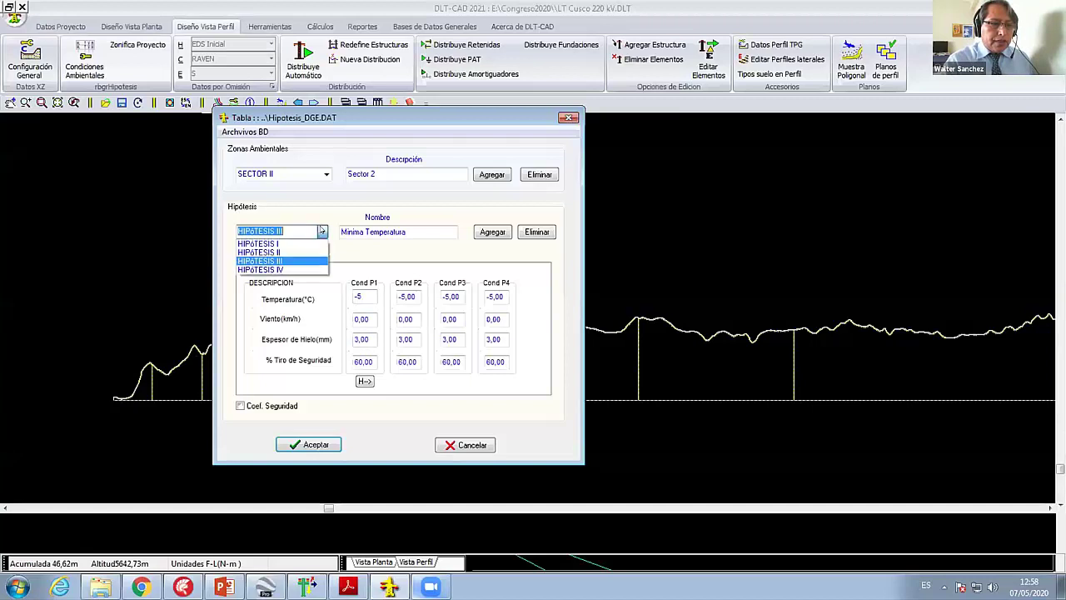
left_click(321, 231)
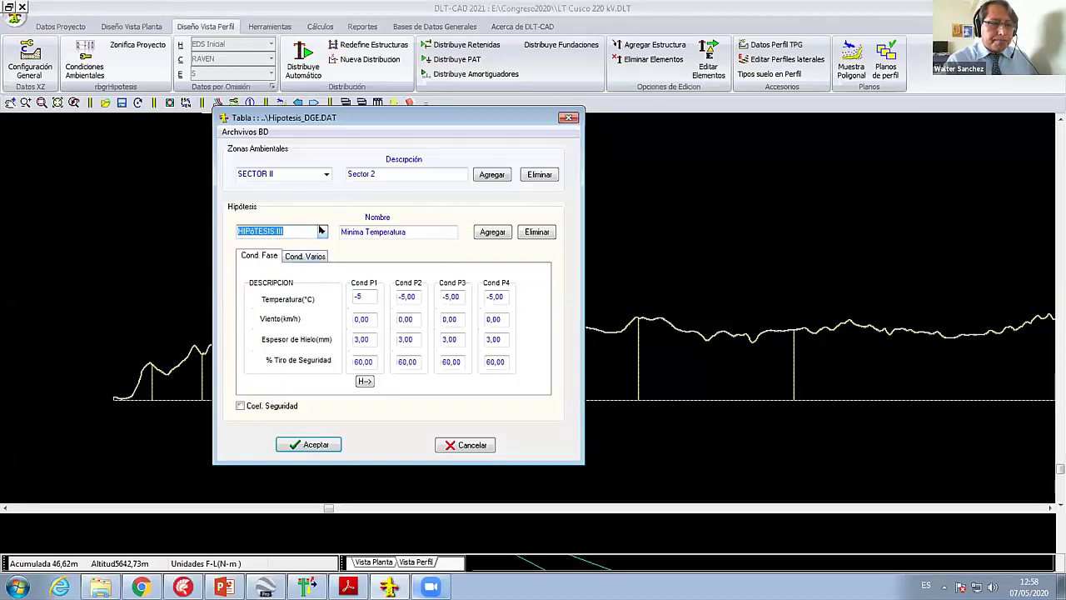
left_click(325, 175)
left_click(317, 205)
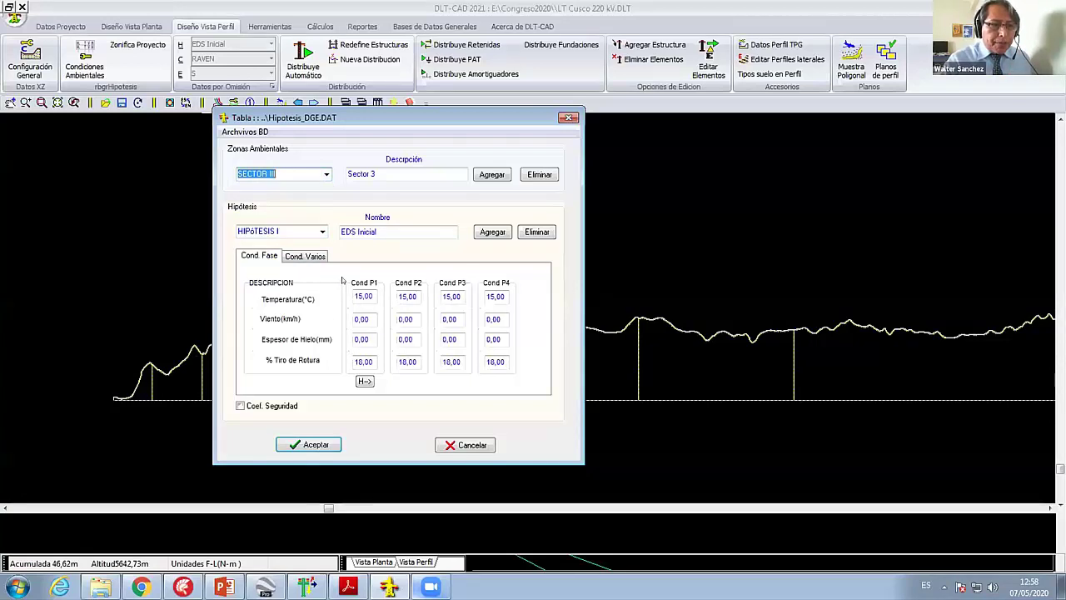
Step: View Sector III's Maximo Viento, then enter -10 as Minima Temperatura's Cond P1 temperature
left_click(323, 233)
left_click(291, 249)
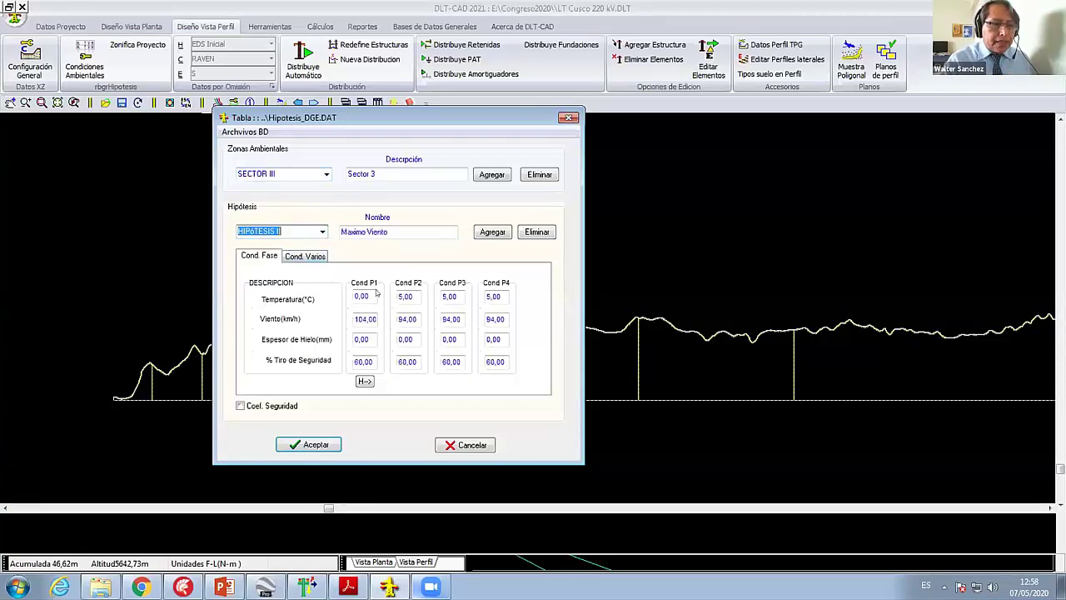
left_click(322, 233)
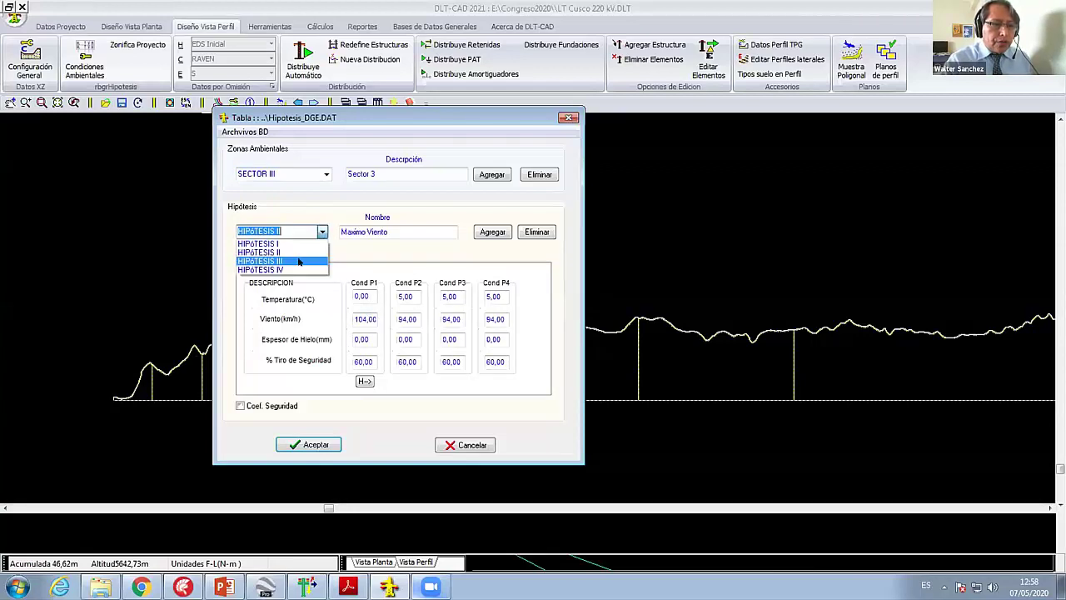
left_click(283, 258)
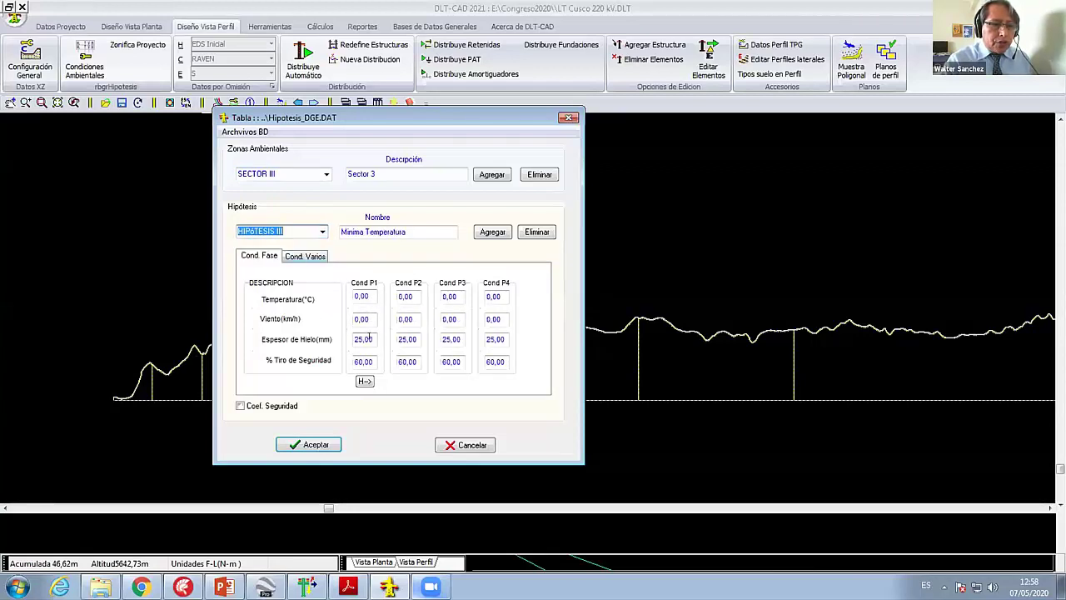
double_click(364, 297)
type("-1")
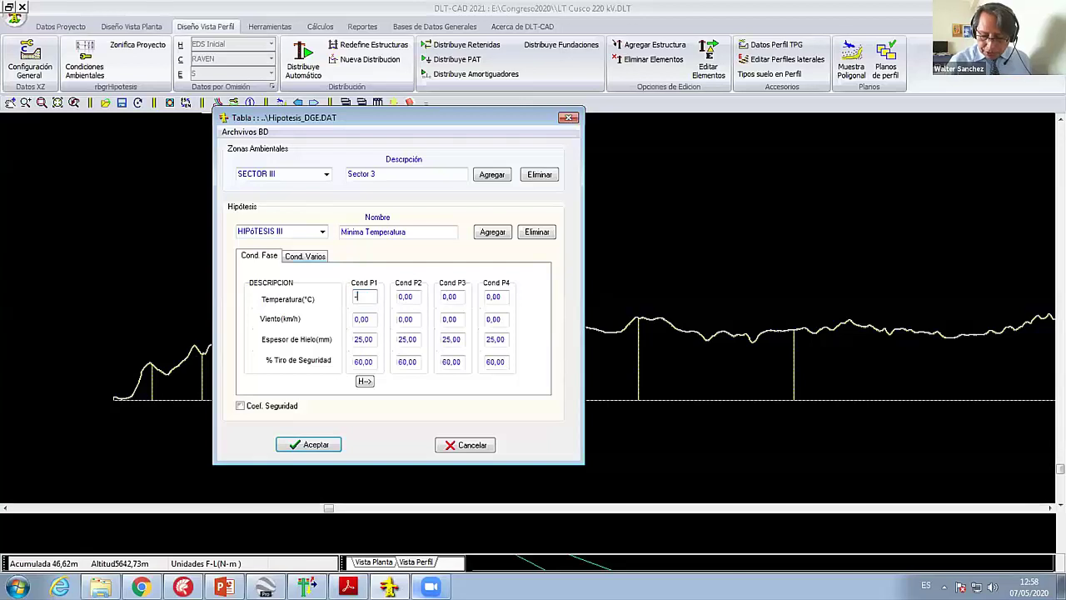
type("0")
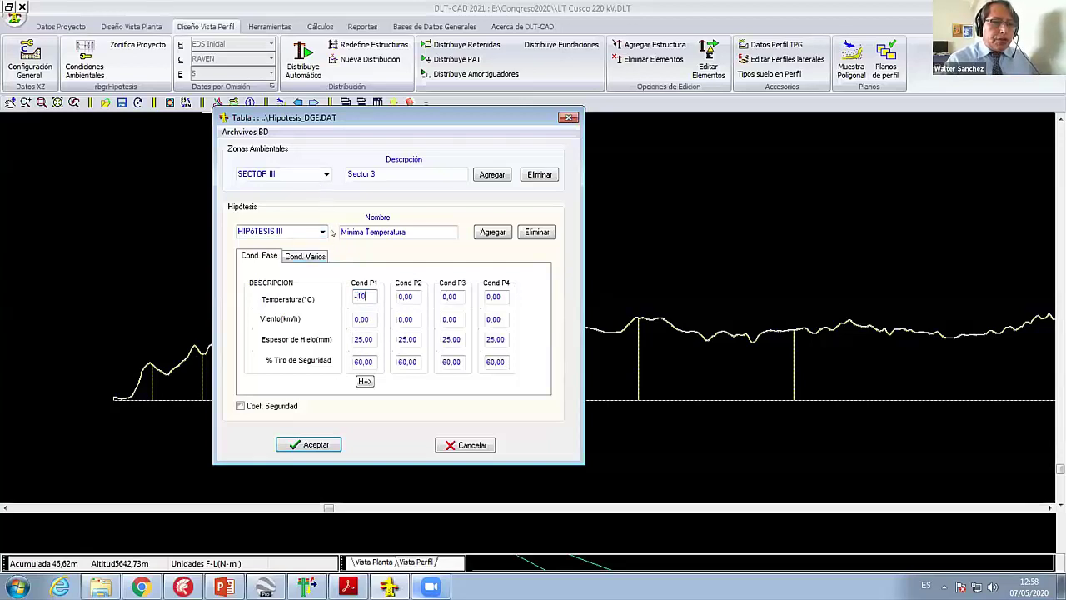
Step: Cycle the environmental zones through SECTOR I and SECTOR II, returning to SECTOR III
left_click(307, 174)
left_click(306, 182)
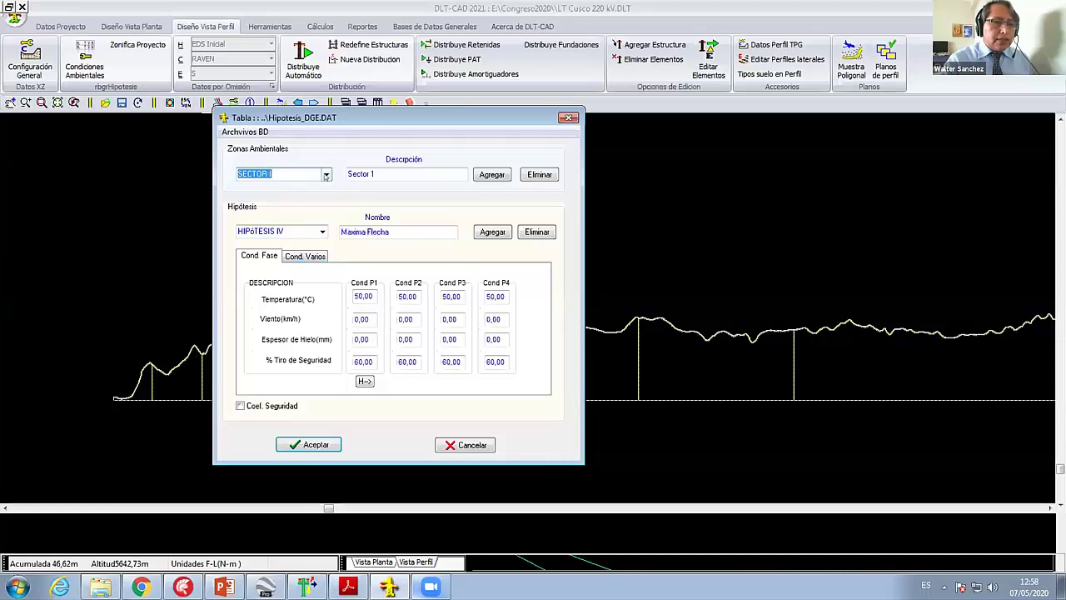
left_click(326, 174)
left_click(290, 195)
left_click(291, 174)
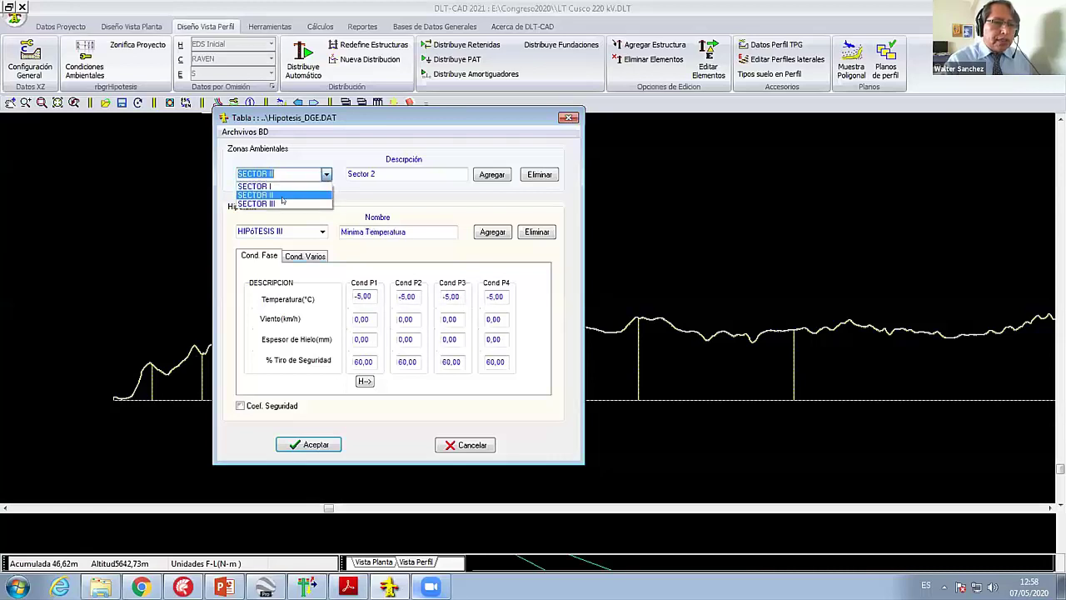
left_click(284, 203)
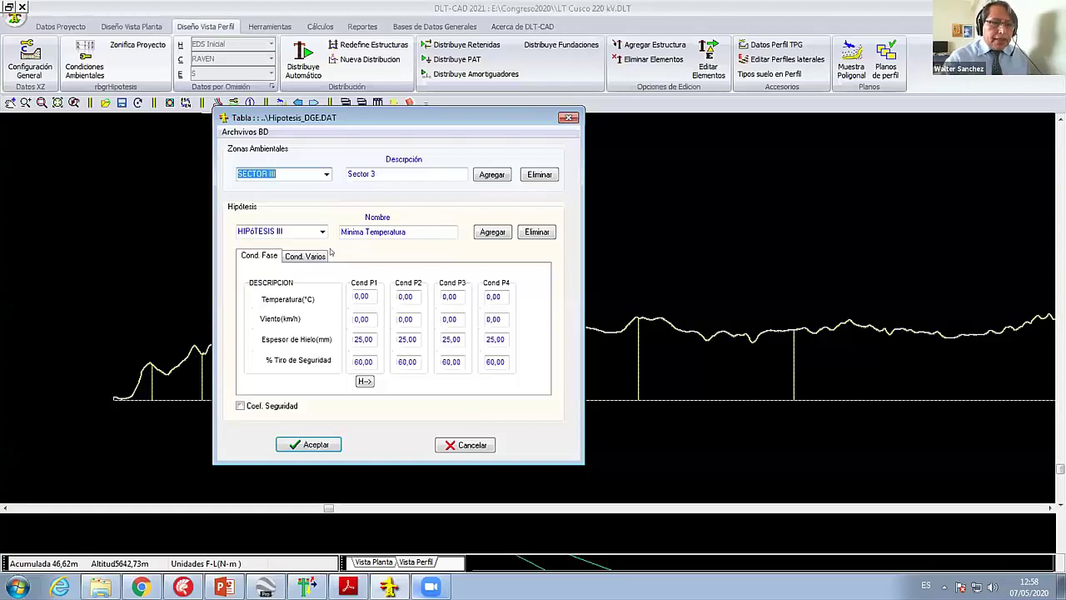
Step: Keep HIPÓTESIS III, Minima Temperatura with 25 mm ice, selected for SECTOR III
left_click(322, 232)
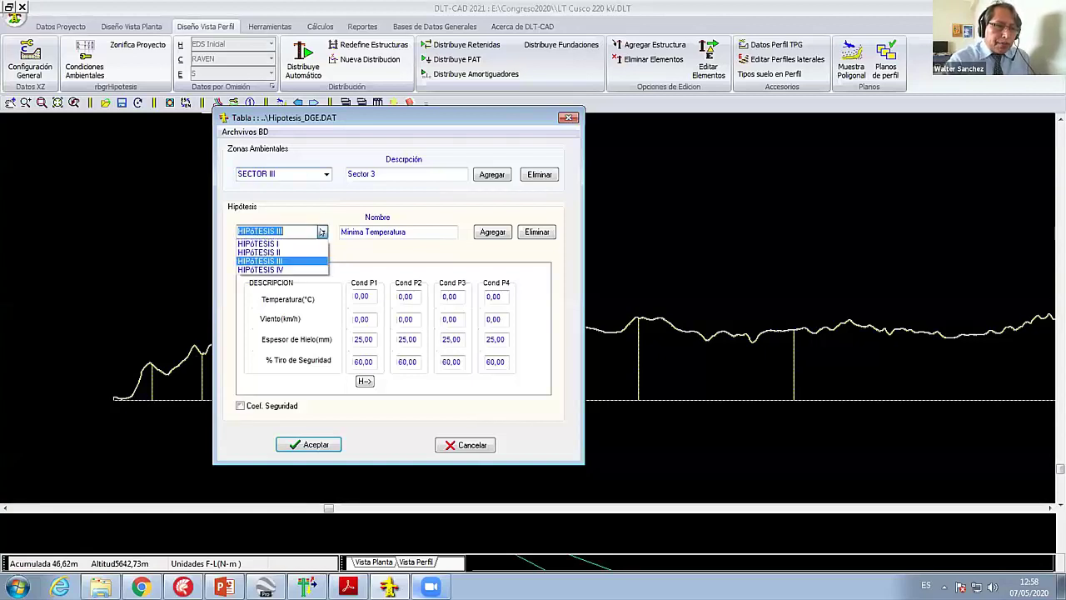
left_click(321, 231)
left_click(321, 232)
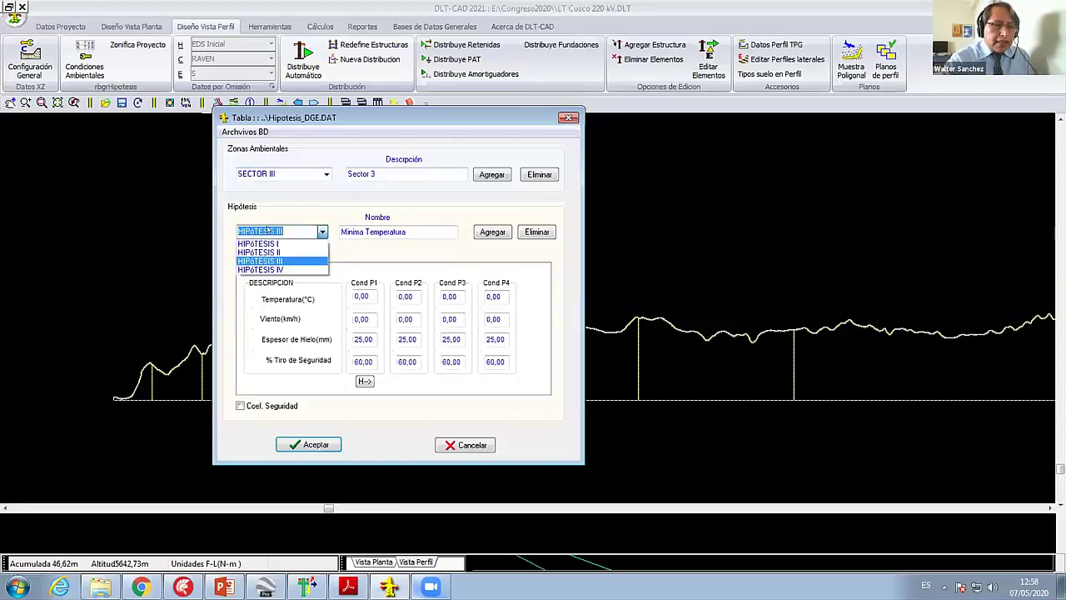
left_click(275, 259)
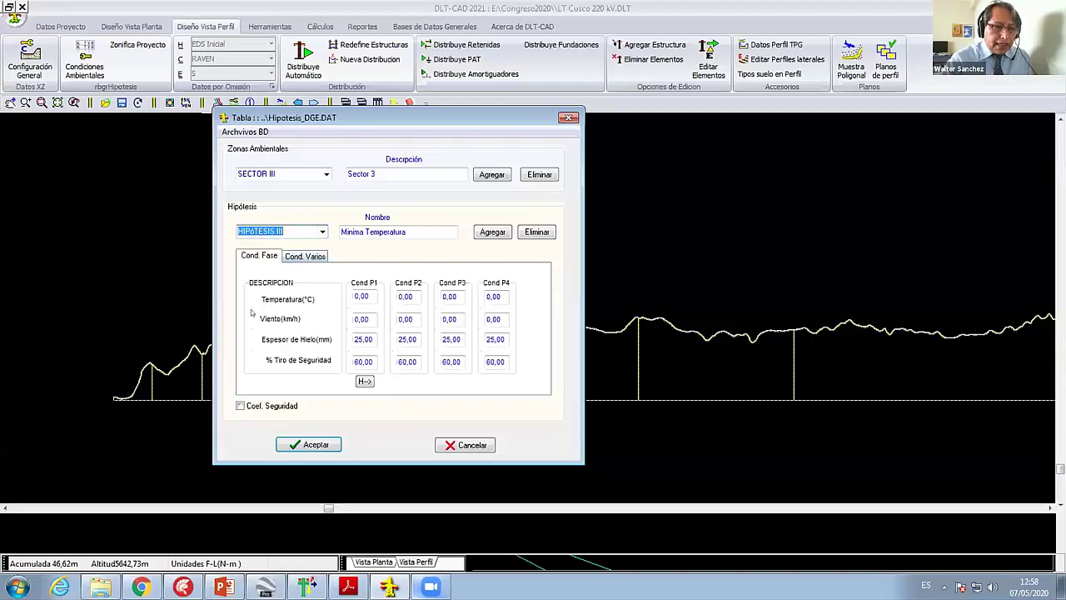
left_click(322, 234)
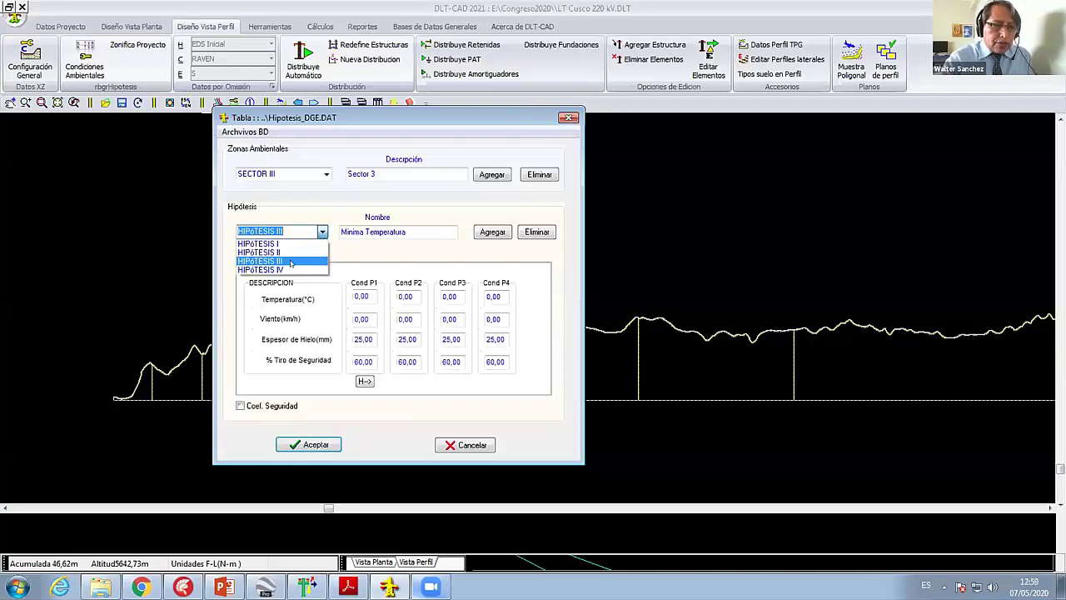
left_click(295, 261)
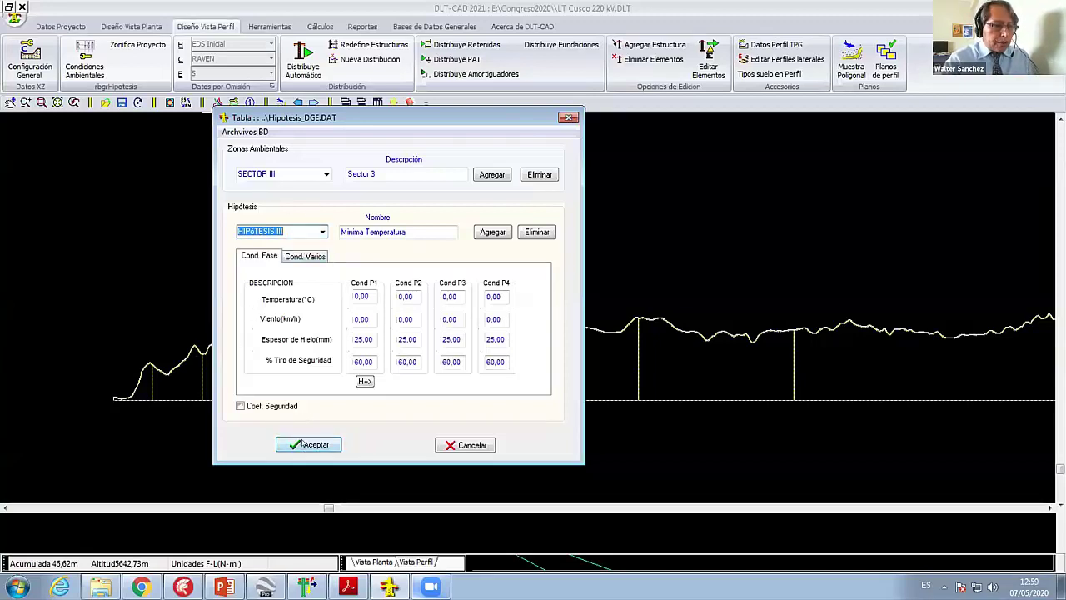
Step: Accept the hypothesis table with Aceptar and zoom in on the profile
left_click(303, 443)
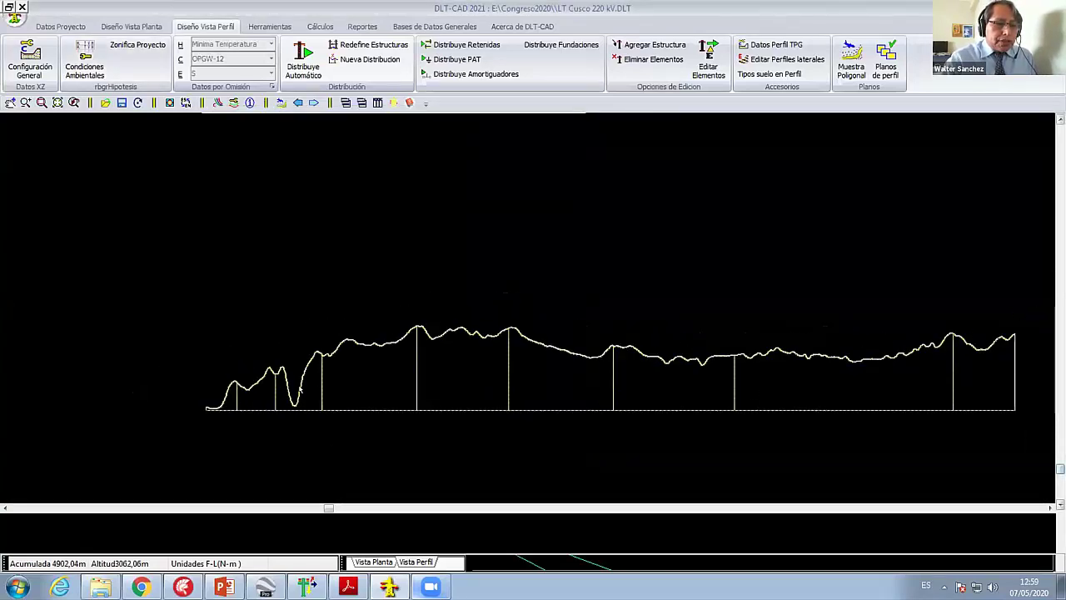
scroll(298, 389, "up", 1)
scroll(250, 395, "up", 1)
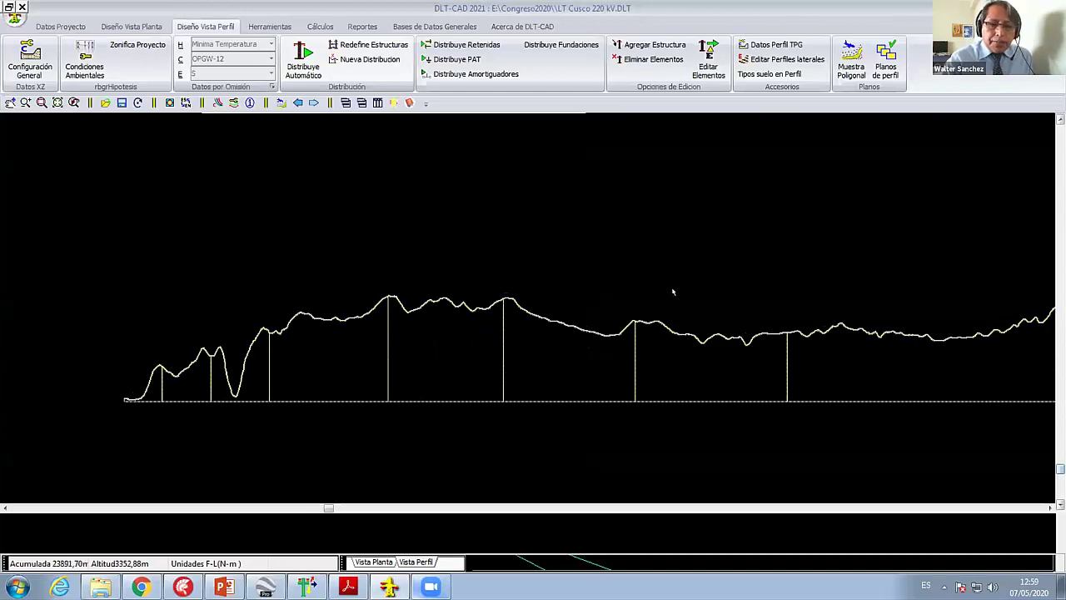
scroll(792, 313, "down", 2)
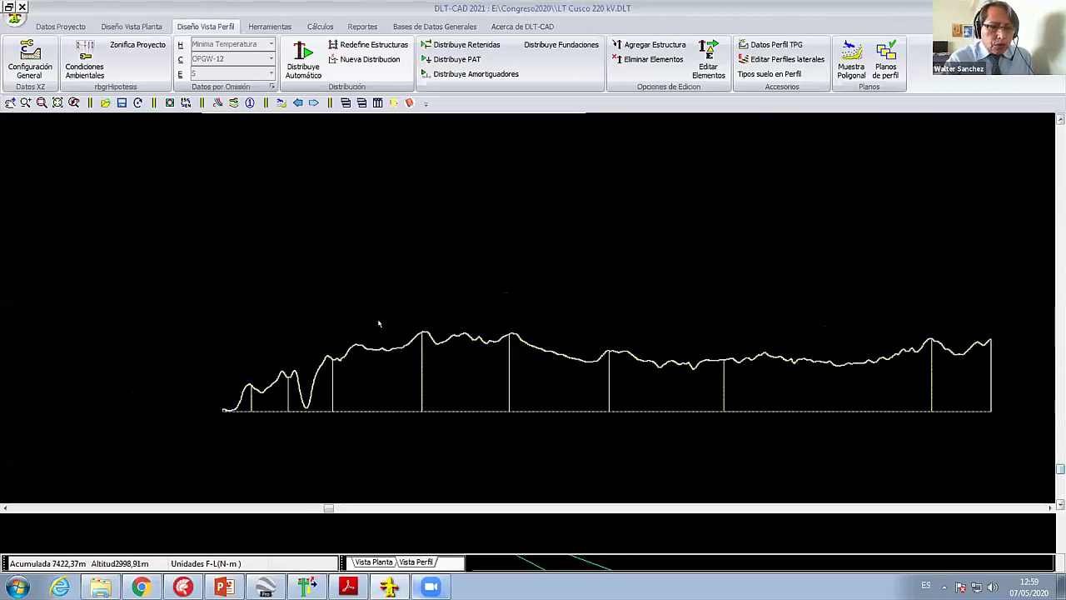
scroll(541, 358, "up", 1)
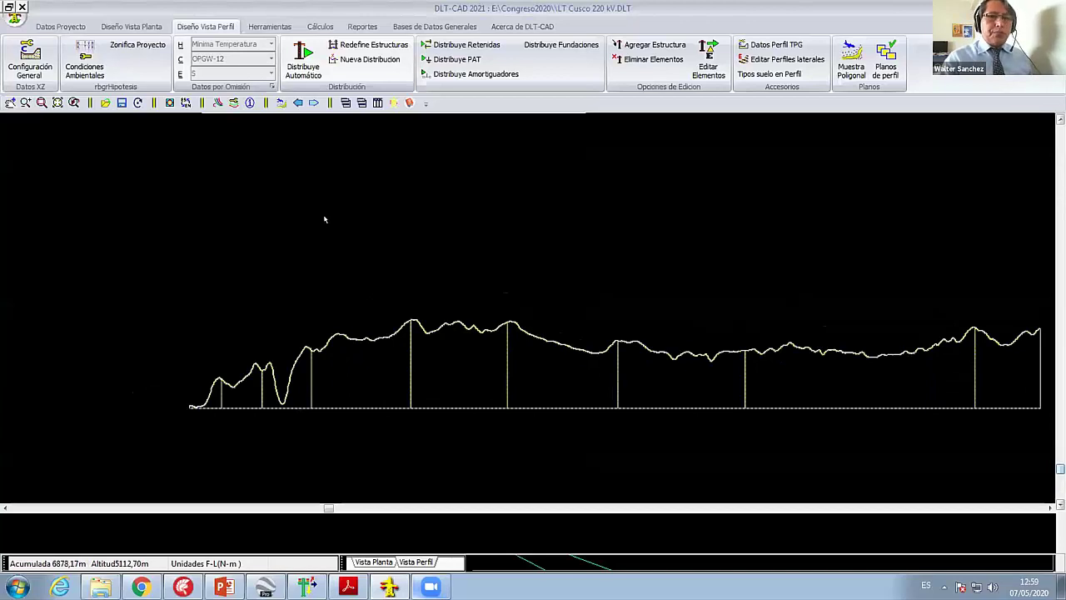
Step: Open Zonifica Proyecto, cancel it unchanged, and restore the profile's previous view
left_click(150, 48)
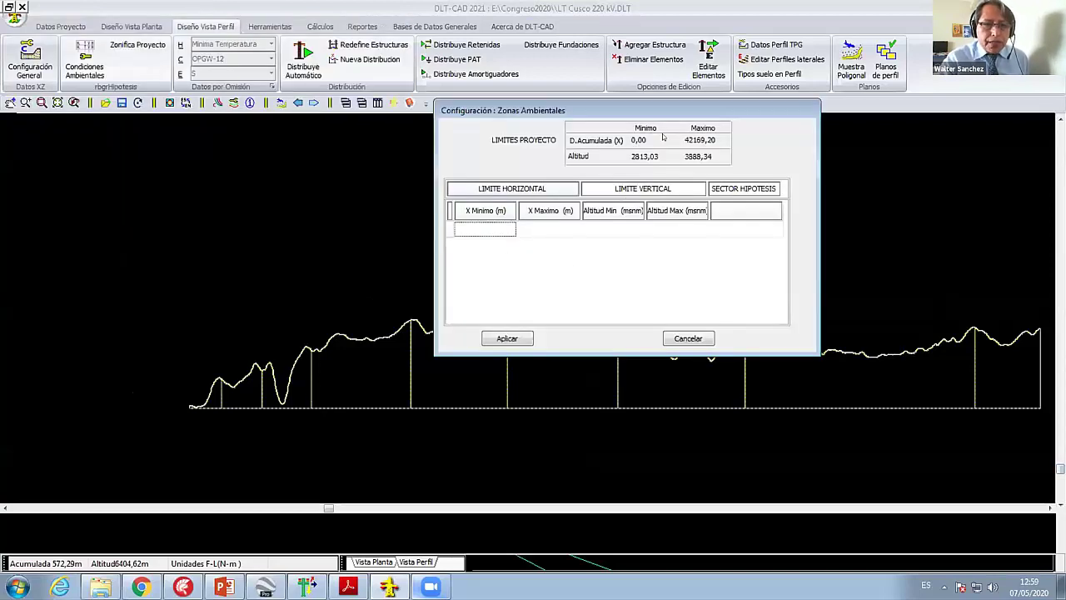
left_click(656, 348)
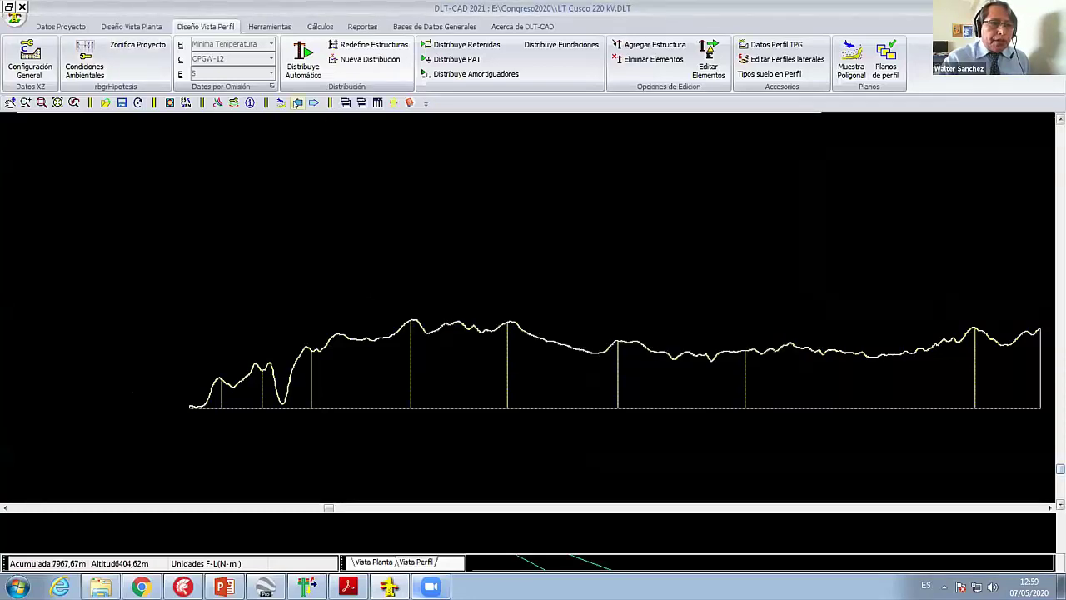
left_click(297, 103)
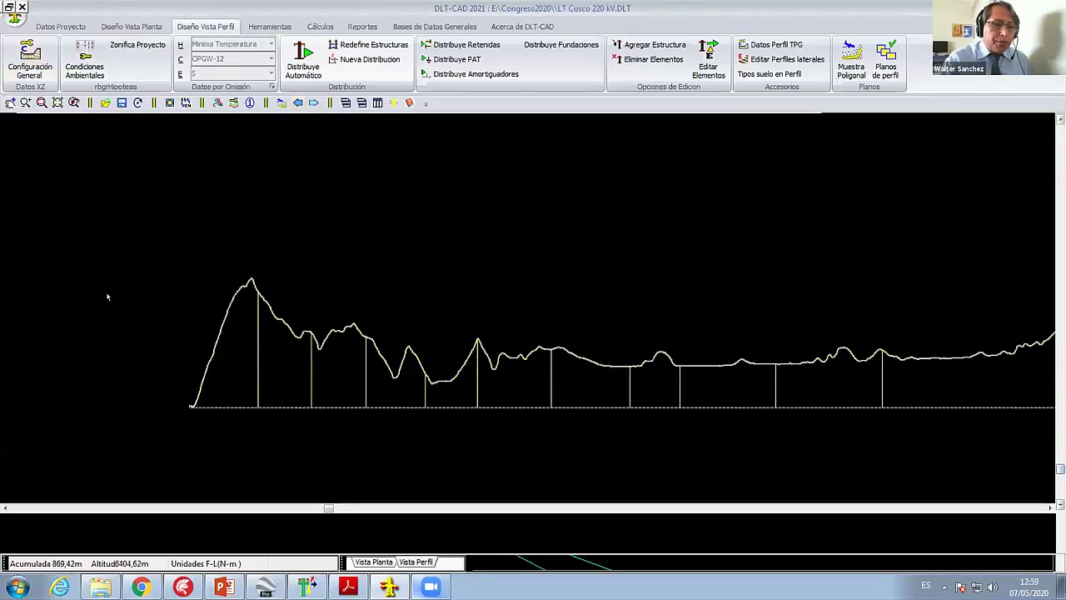
scroll(262, 379, "down", 3)
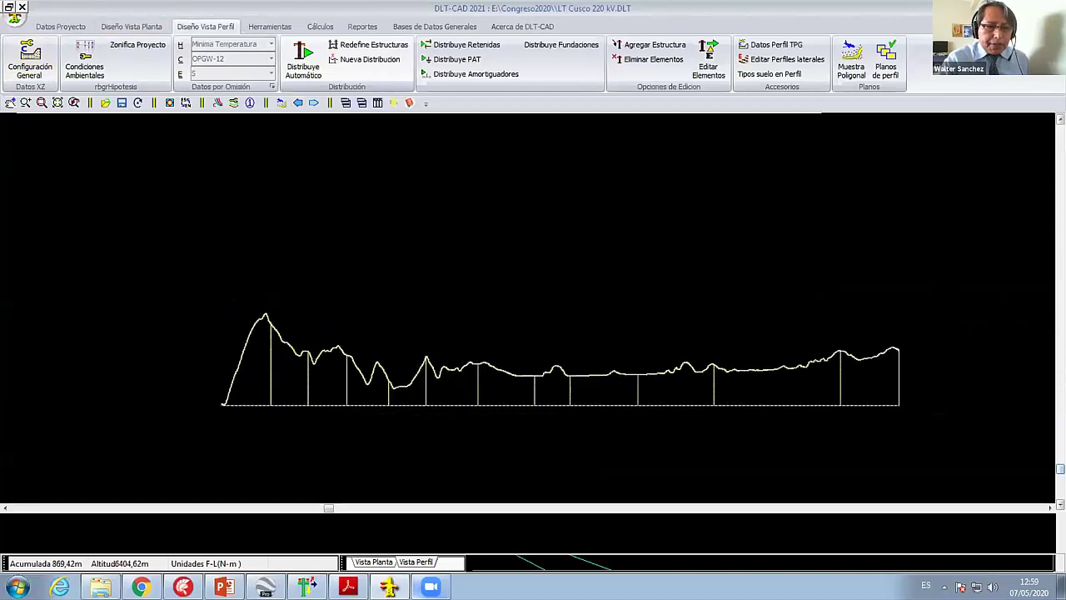
scroll(266, 340, "up", 1)
scroll(266, 340, "up", 2)
scroll(266, 340, "down", 1)
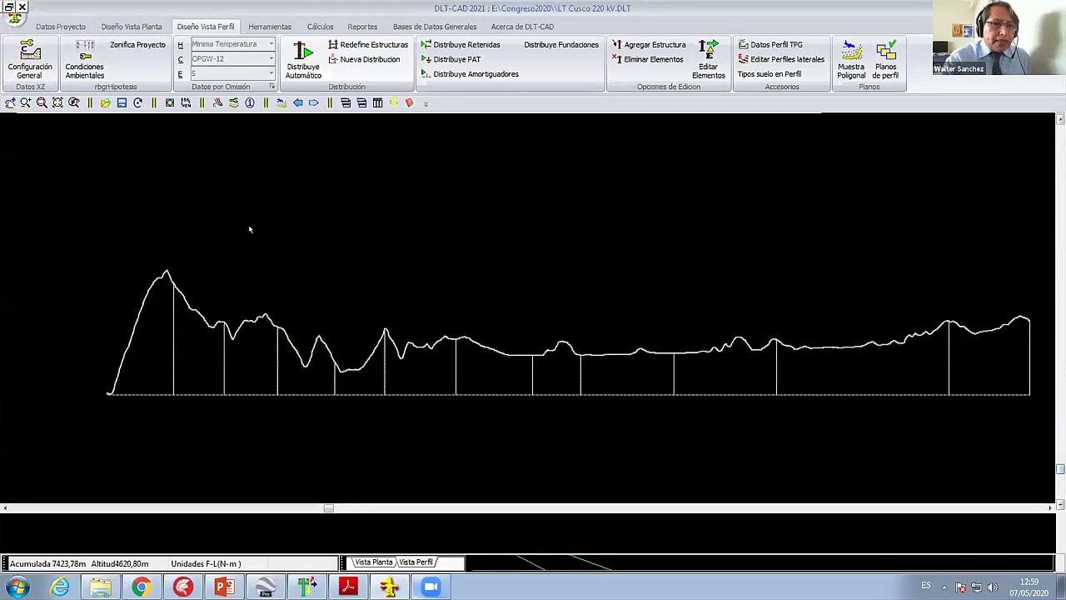
Step: Reopen Zonifica Proyecto and position the Zonas Ambientales dialog showing 0,00–47288,50 m project limits
left_click(144, 47)
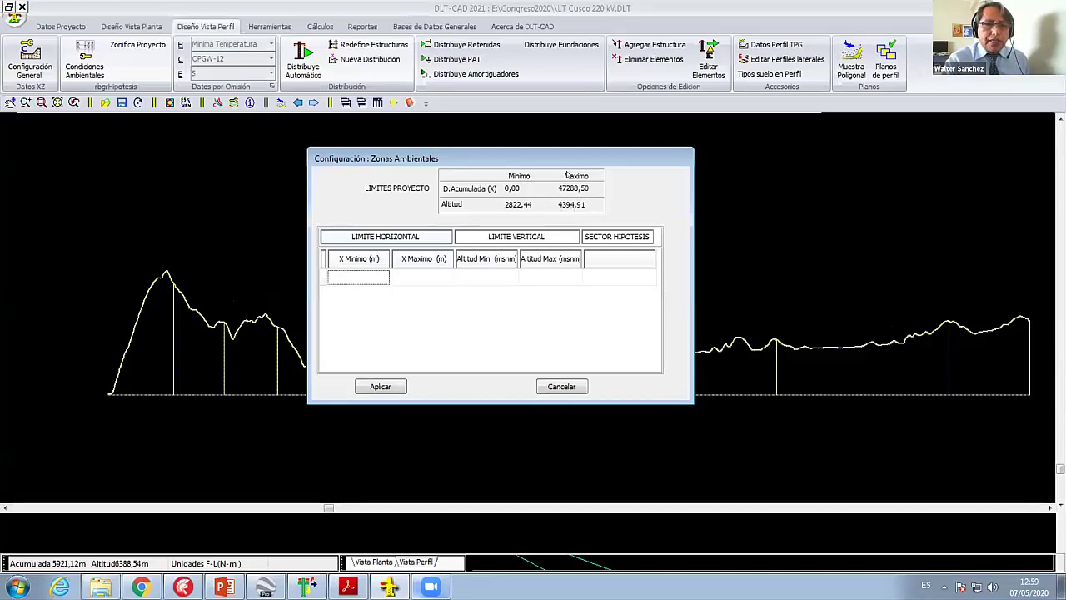
left_click_drag(566, 157, 722, 258)
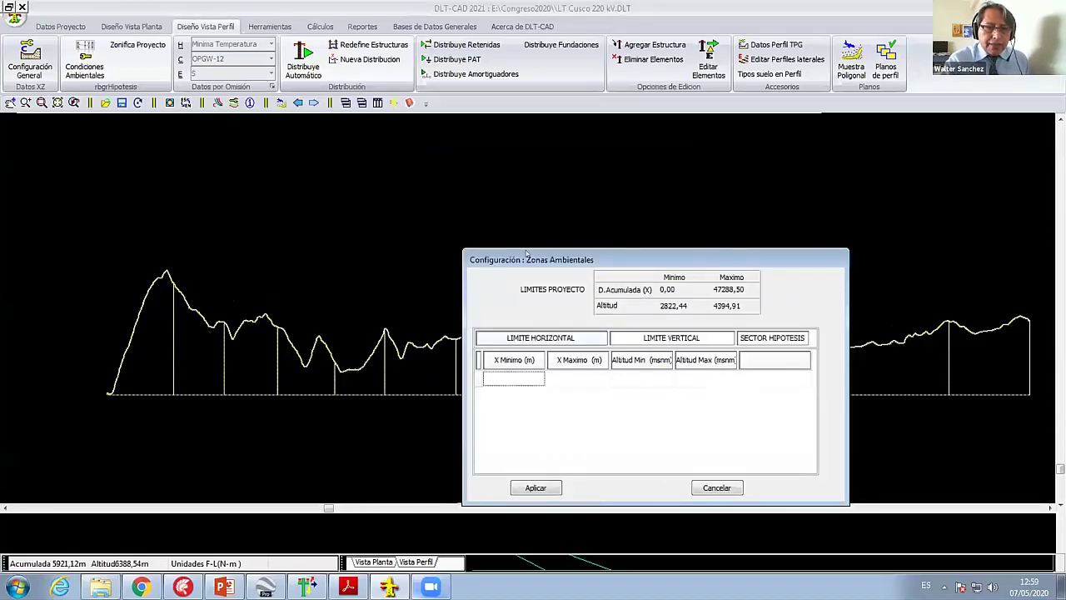
left_click_drag(526, 254, 484, 168)
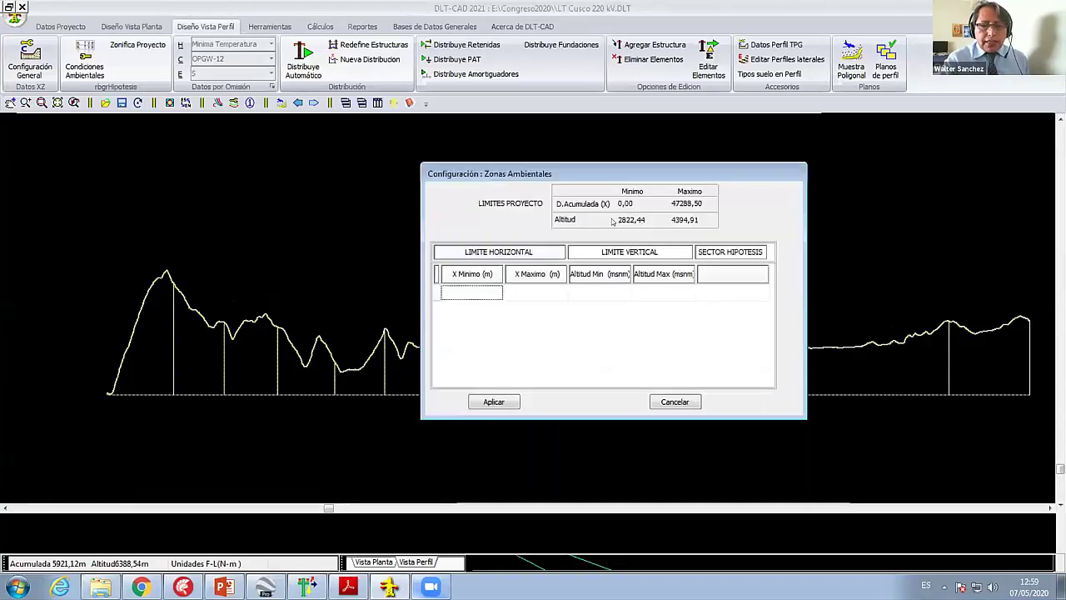
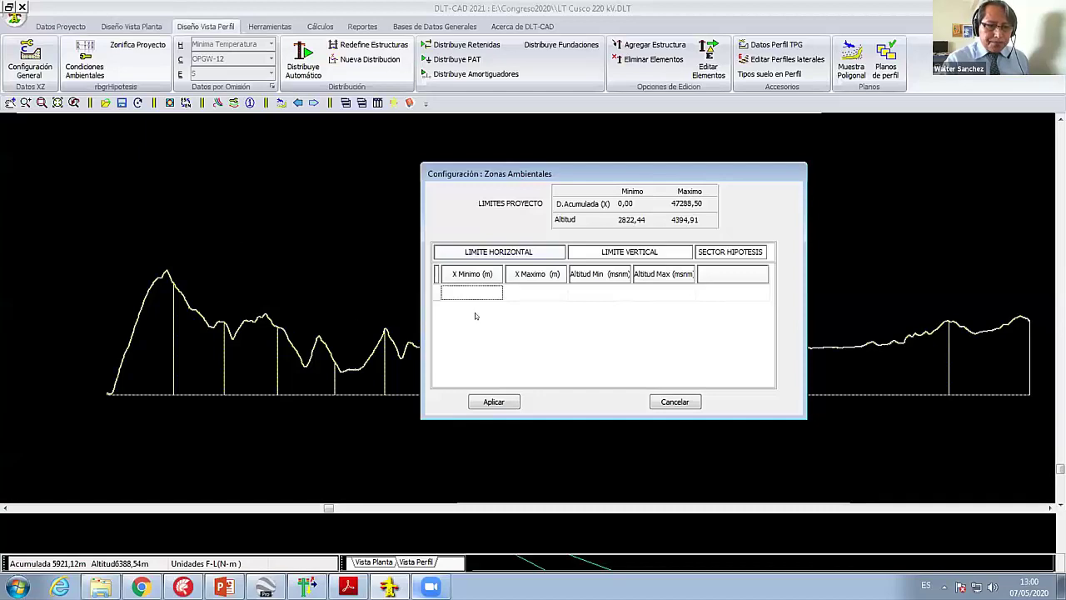
Step: Fill the first zone row with X Mínimo 0, X Máximo 12000, Altitud Min 2800 and Altitud Max 3000
left_click(475, 291)
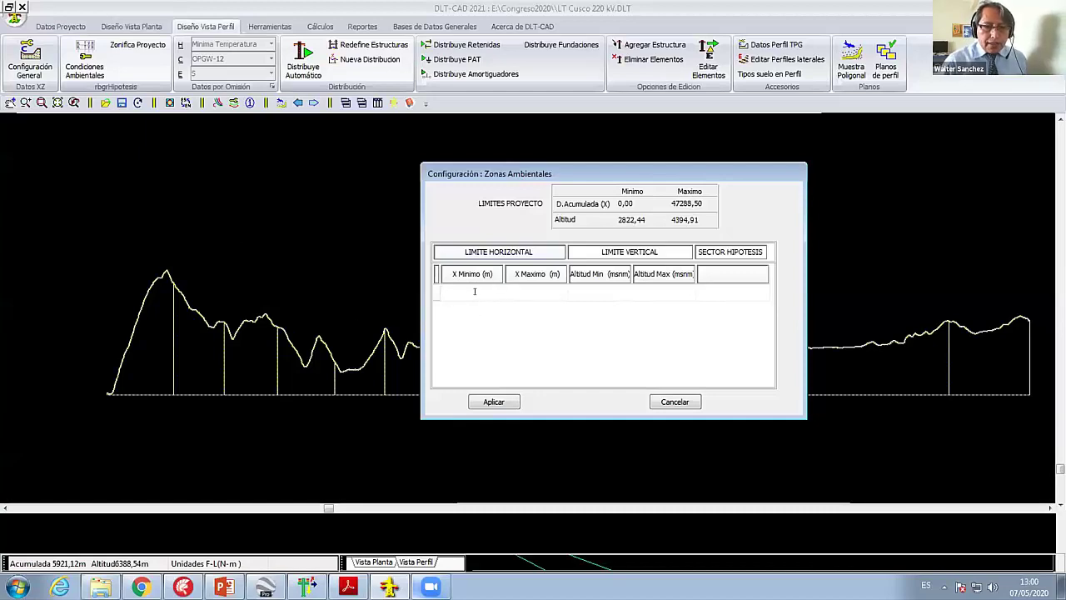
type("0")
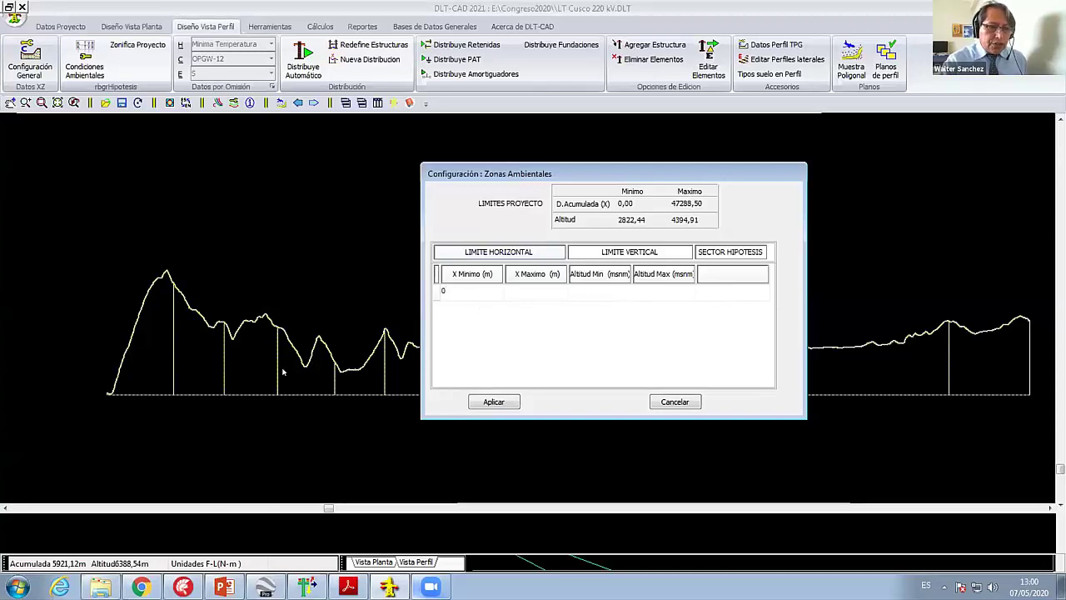
left_click(537, 292)
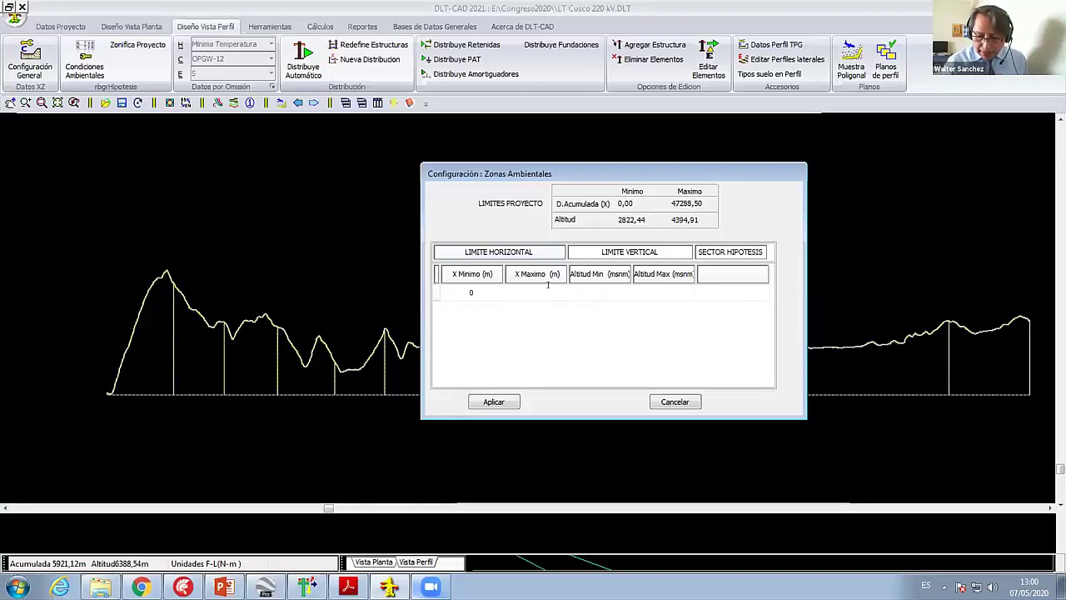
type("12000")
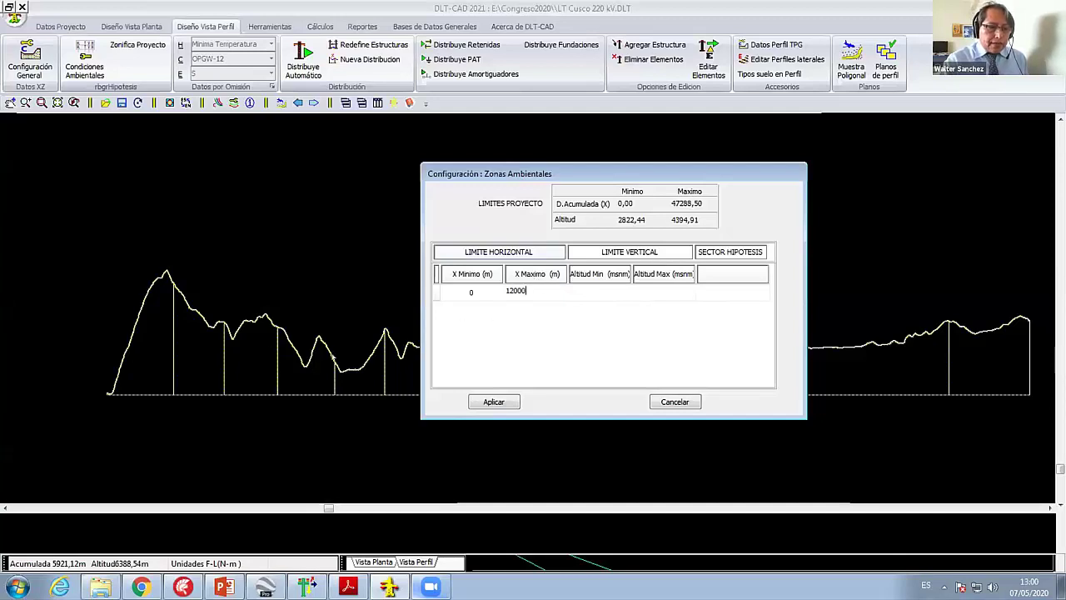
left_click(599, 291)
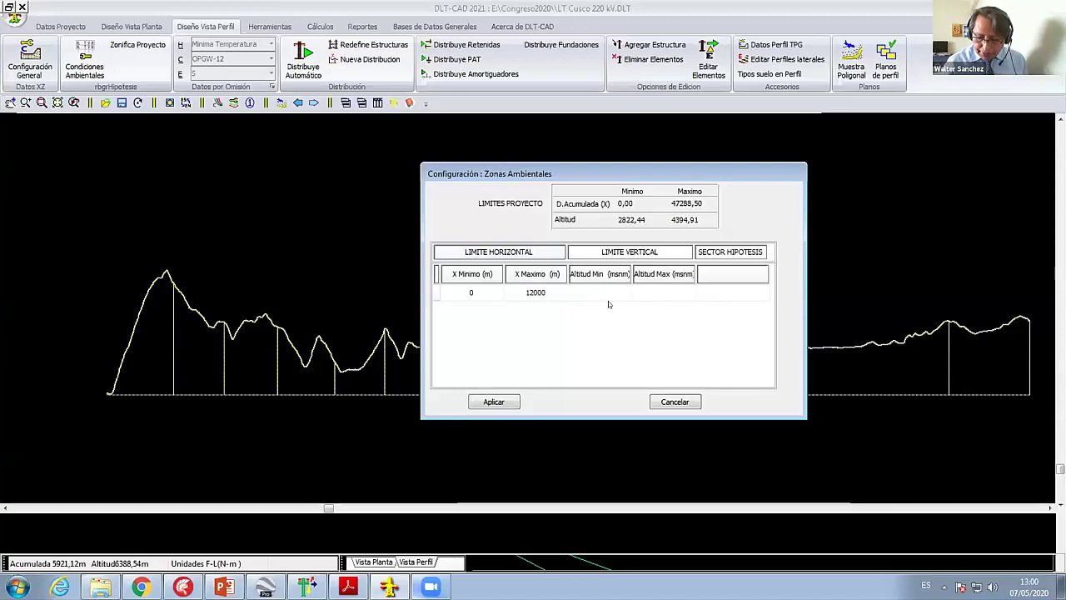
type("2800")
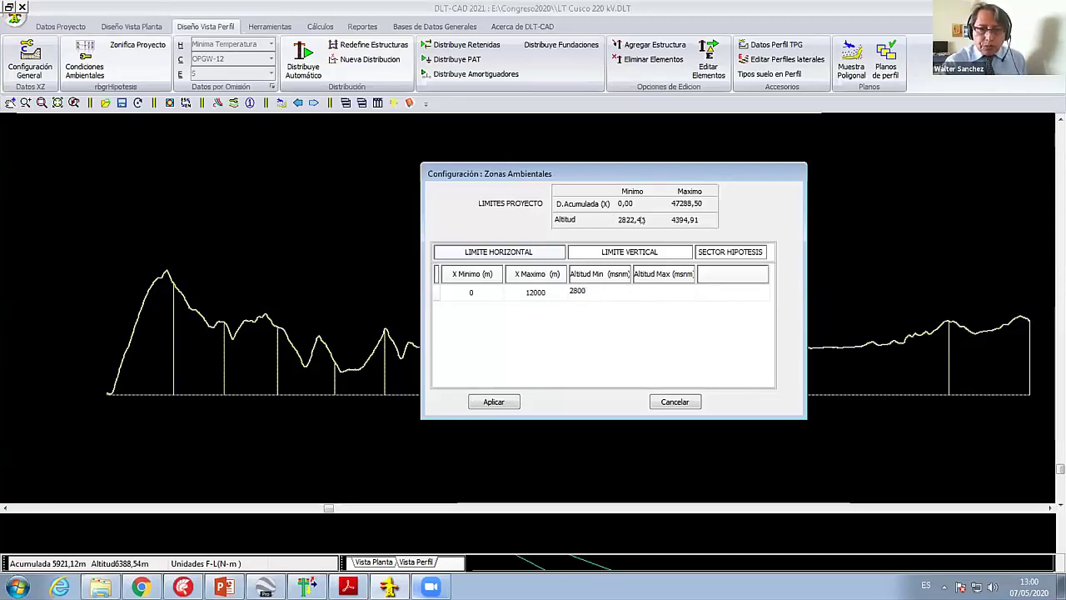
double_click(577, 291)
left_click(652, 292)
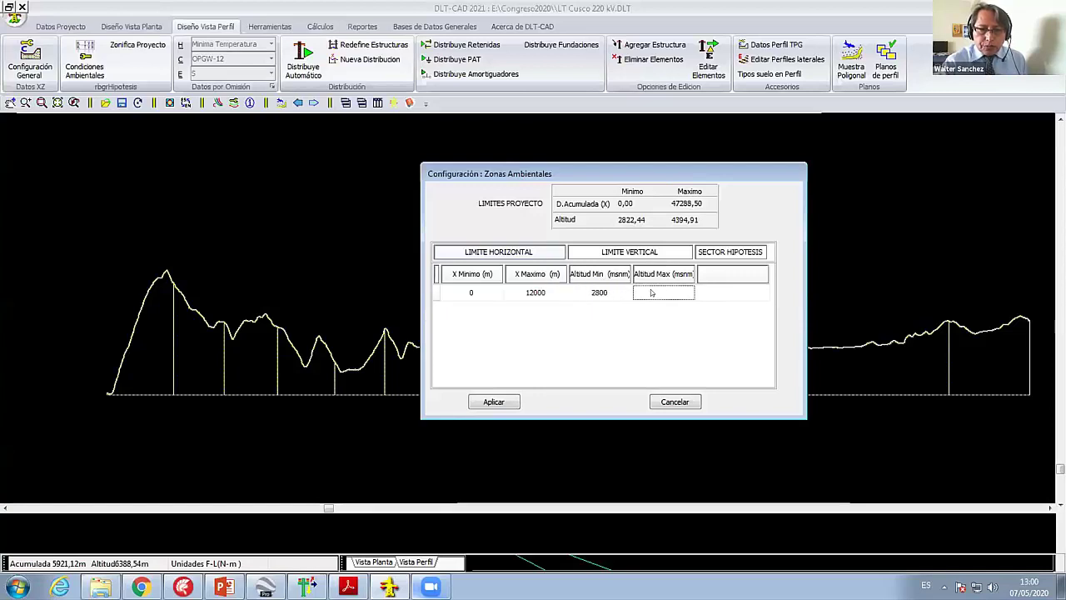
double_click(599, 292)
left_click(634, 295)
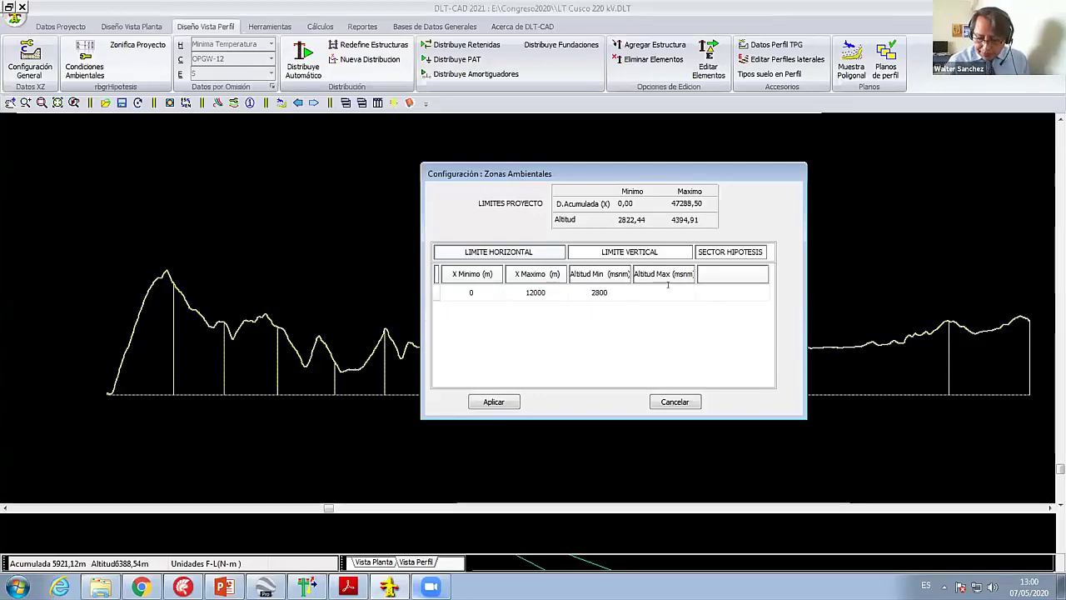
type("3000")
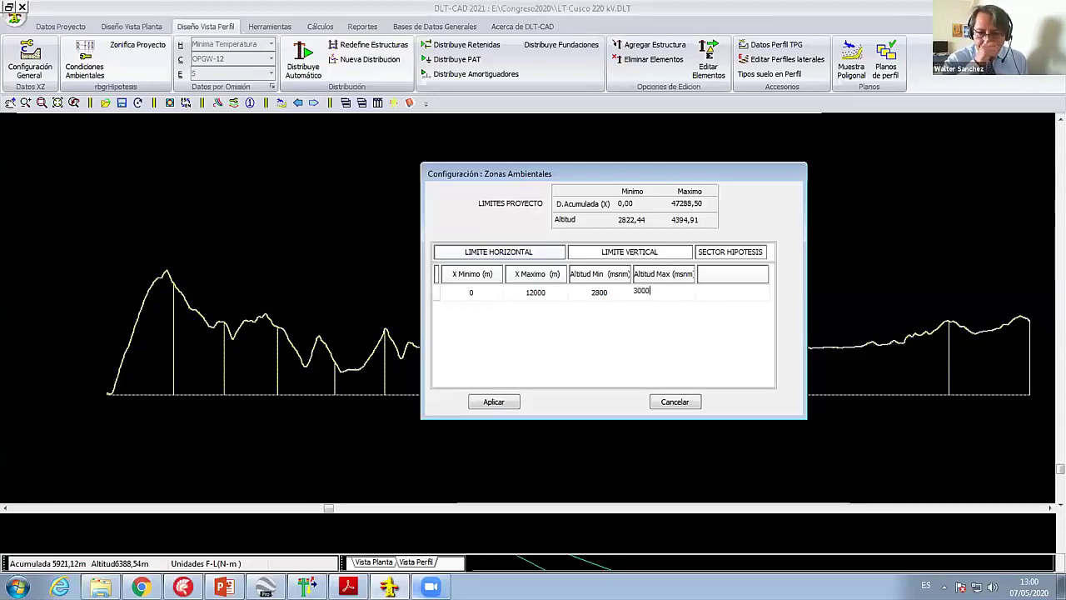
left_click(733, 292)
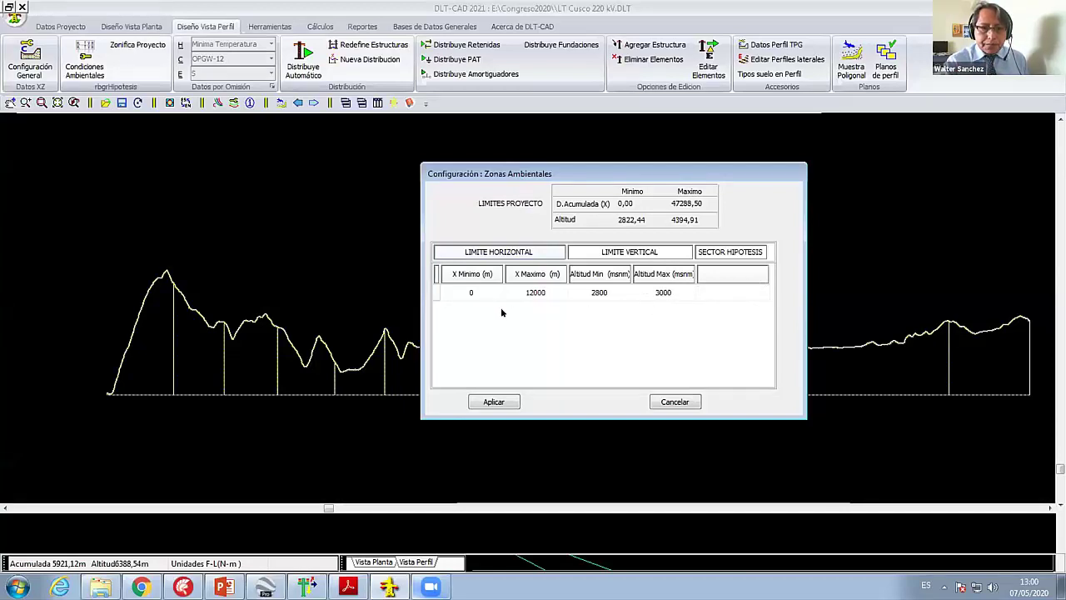
Step: Add three more rows to the environmental zones table with Agregar Registro
right_click(739, 295)
left_click(745, 302)
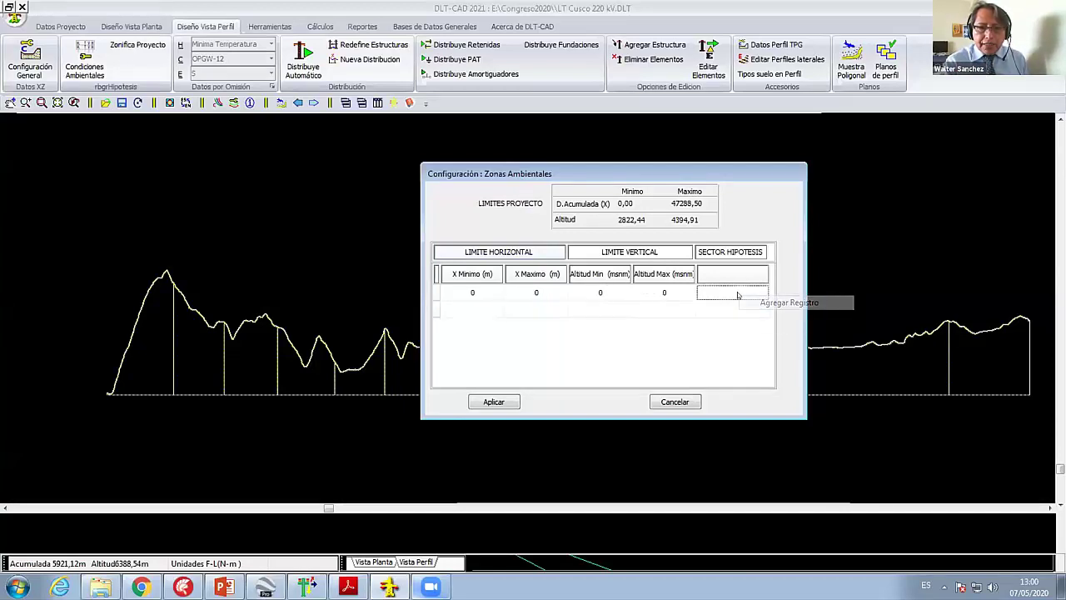
right_click(739, 292)
left_click(745, 298)
right_click(739, 292)
left_click(739, 300)
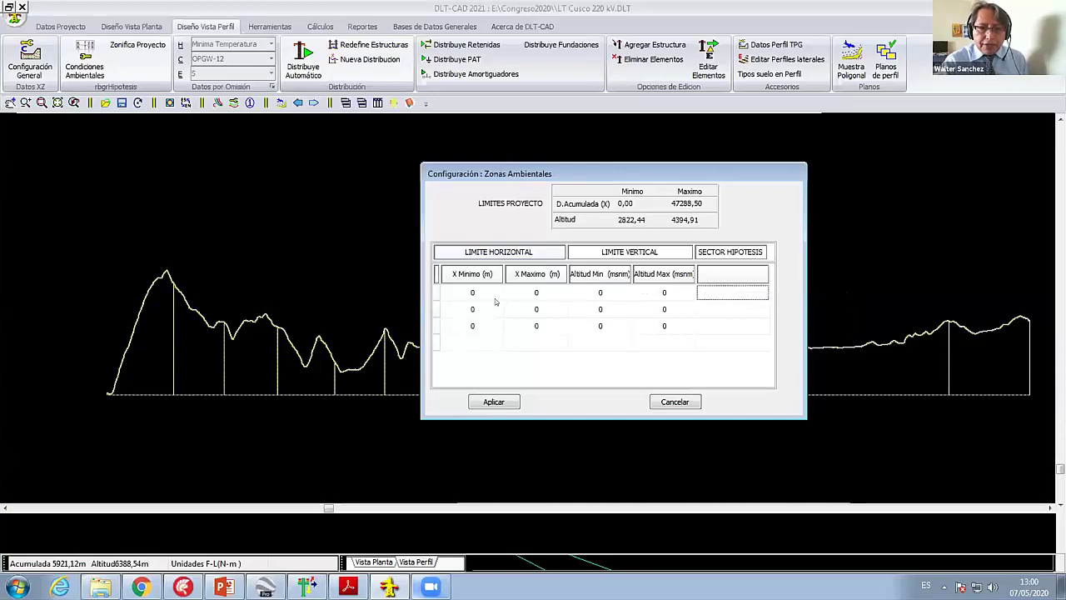
left_click(738, 307)
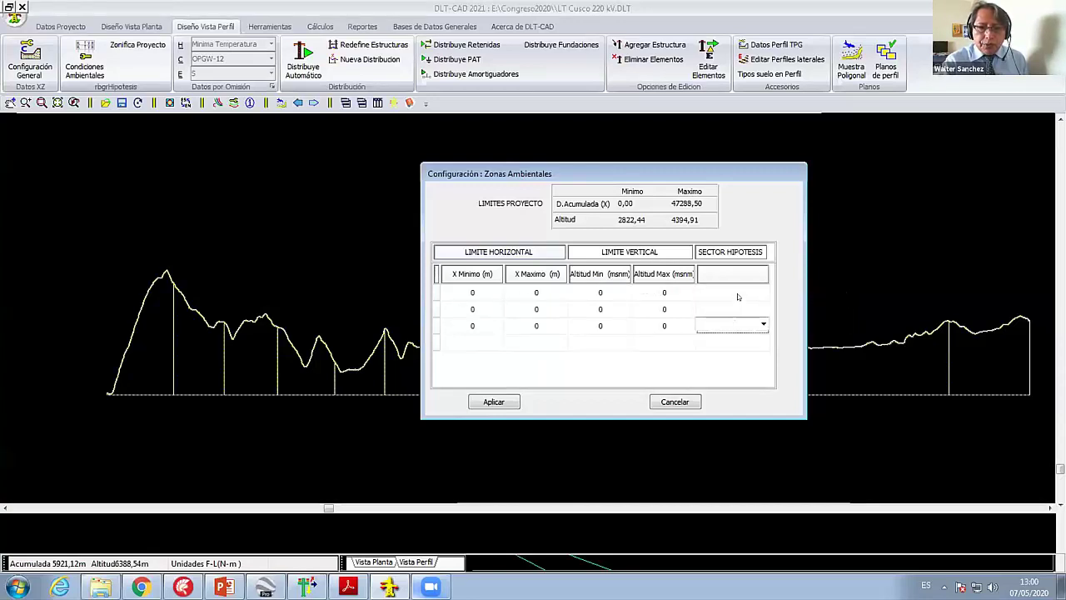
Step: Re-enter row 1 as 0–12000 m, 2800–3000 msnm, and assign it Sector 1
left_click(738, 292)
left_click(479, 290)
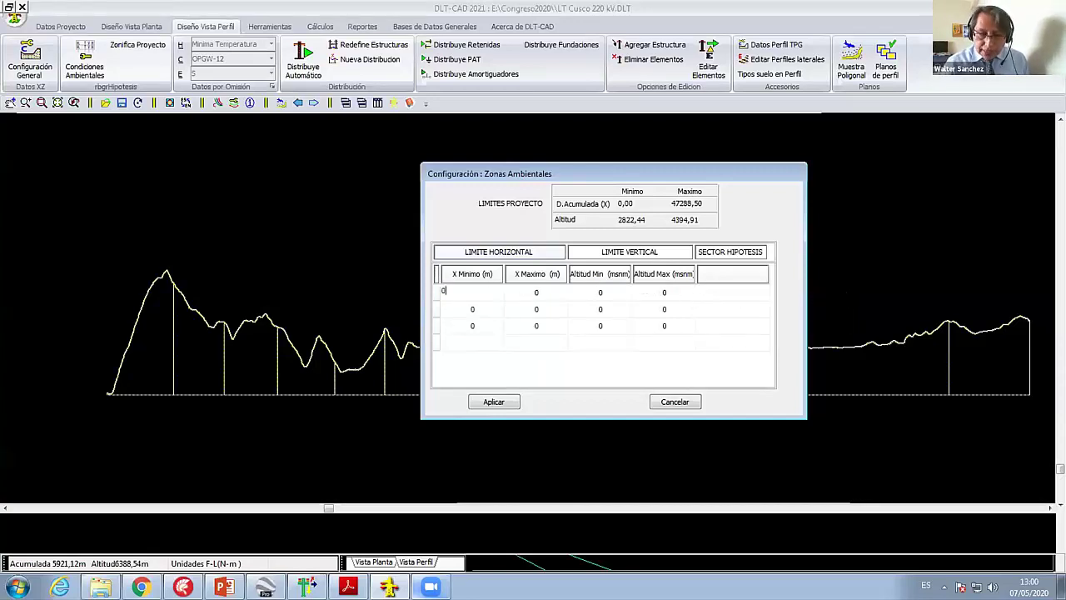
left_click(538, 292)
type("12000")
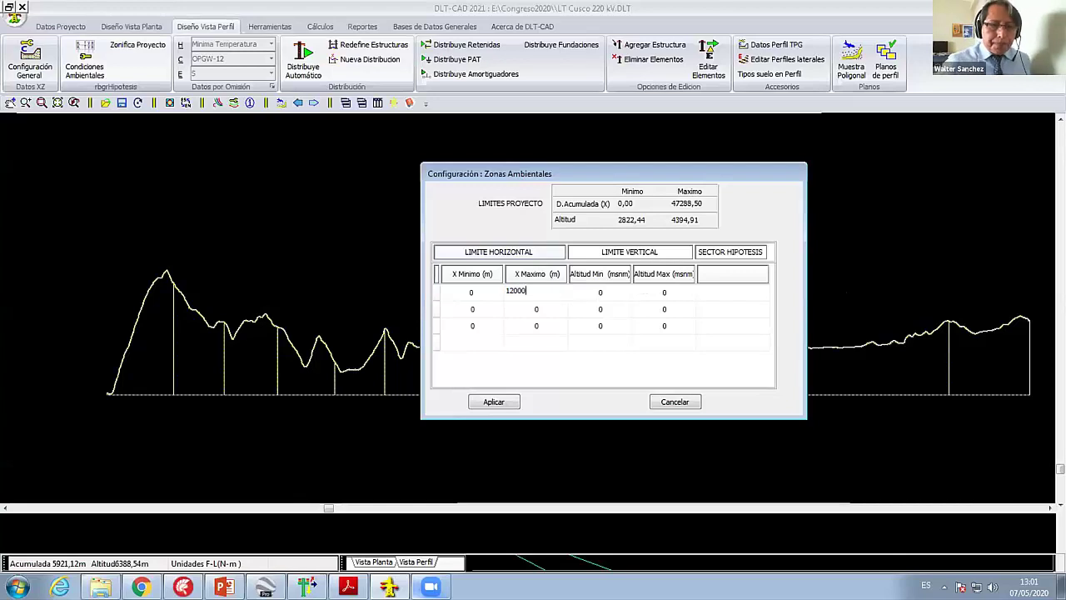
left_click(606, 290)
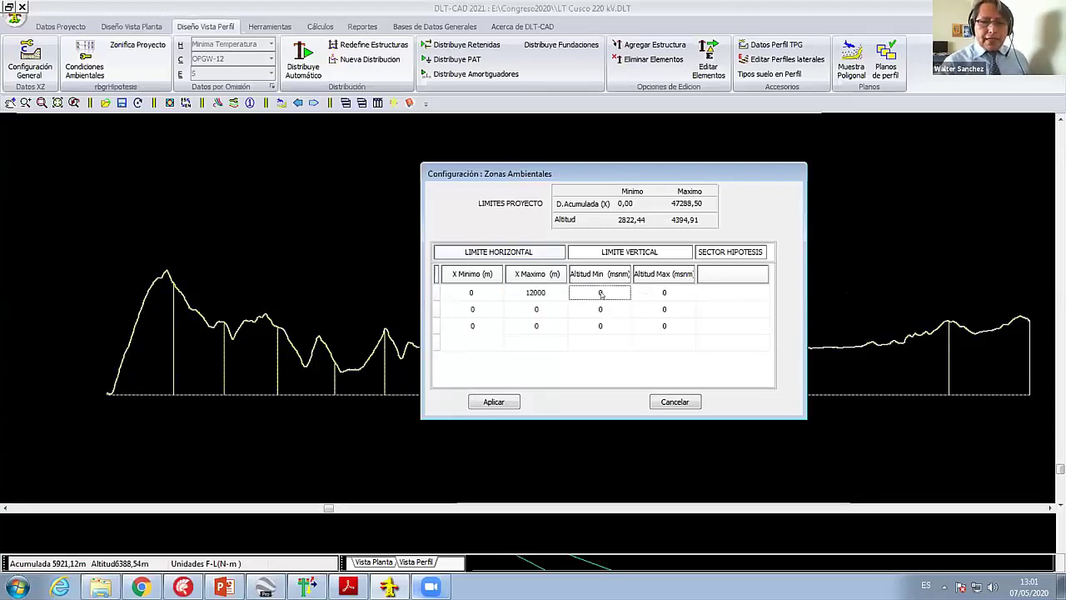
type("2800")
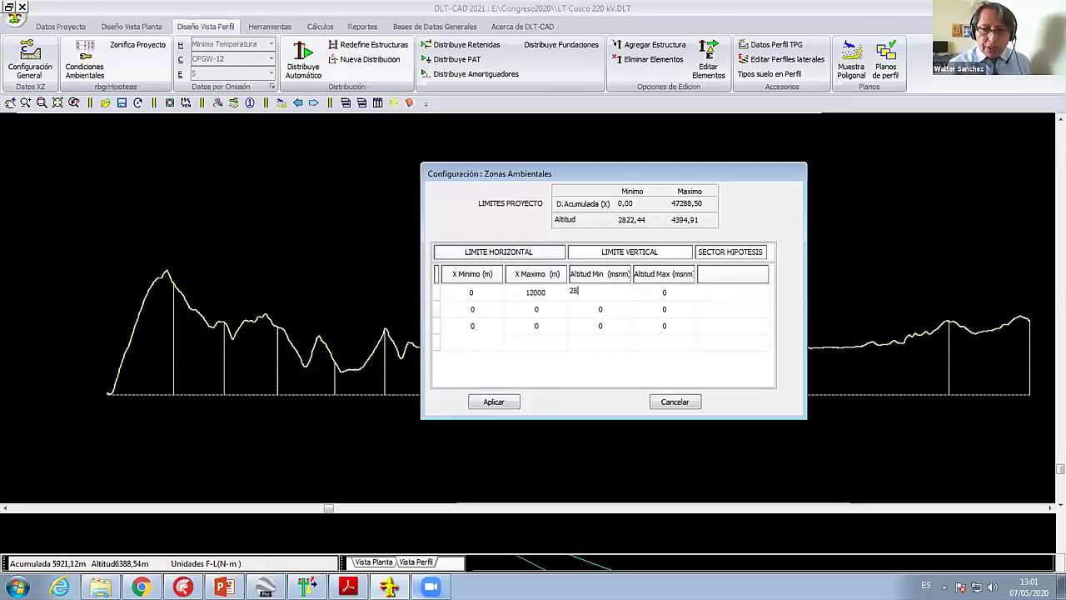
left_click(638, 291)
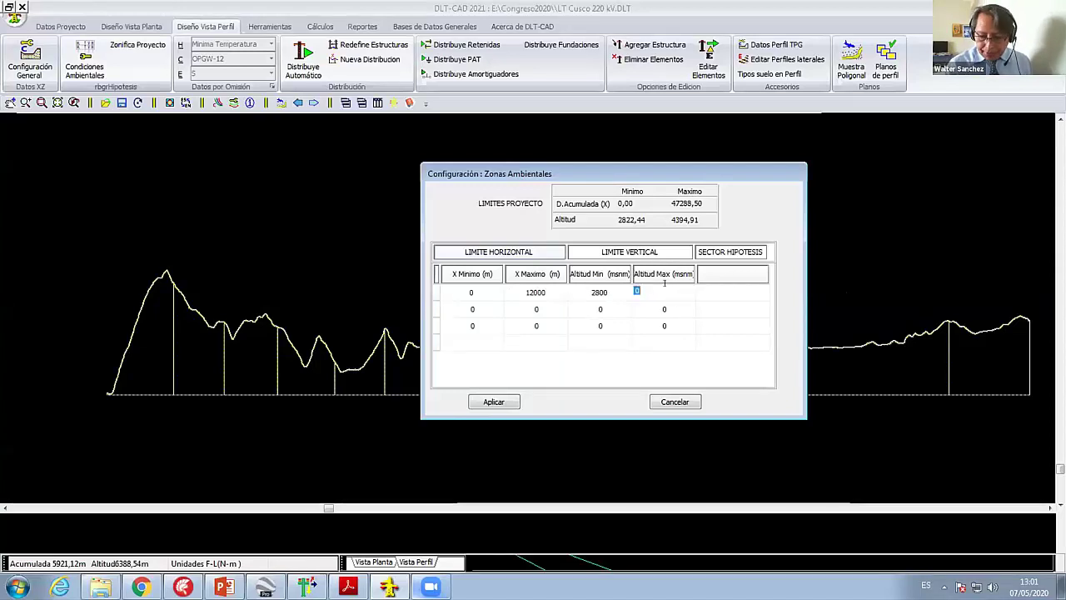
type("3000")
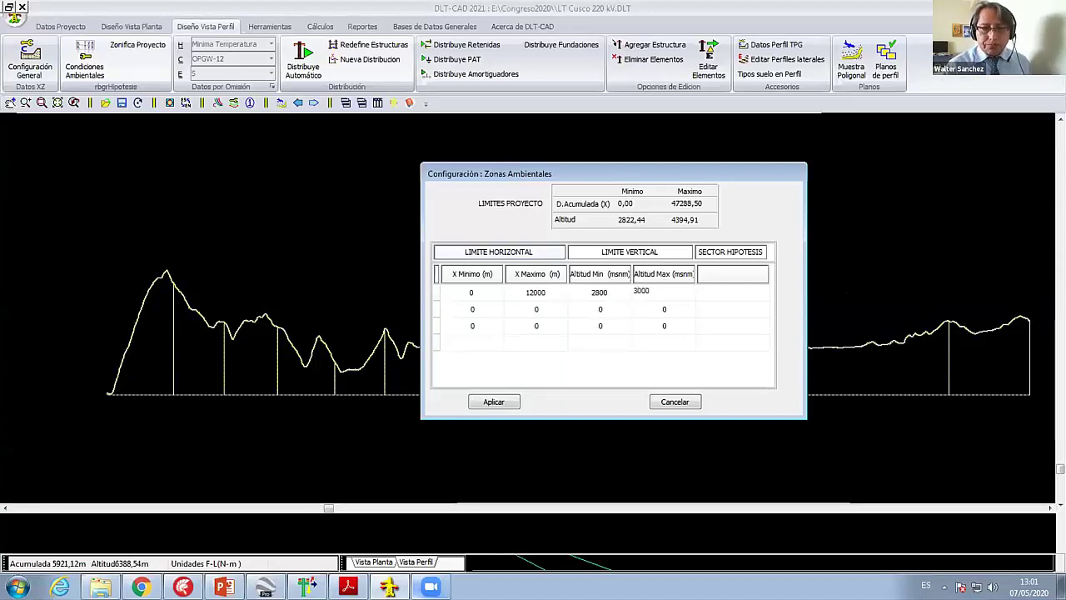
left_click(733, 292)
left_click(763, 290)
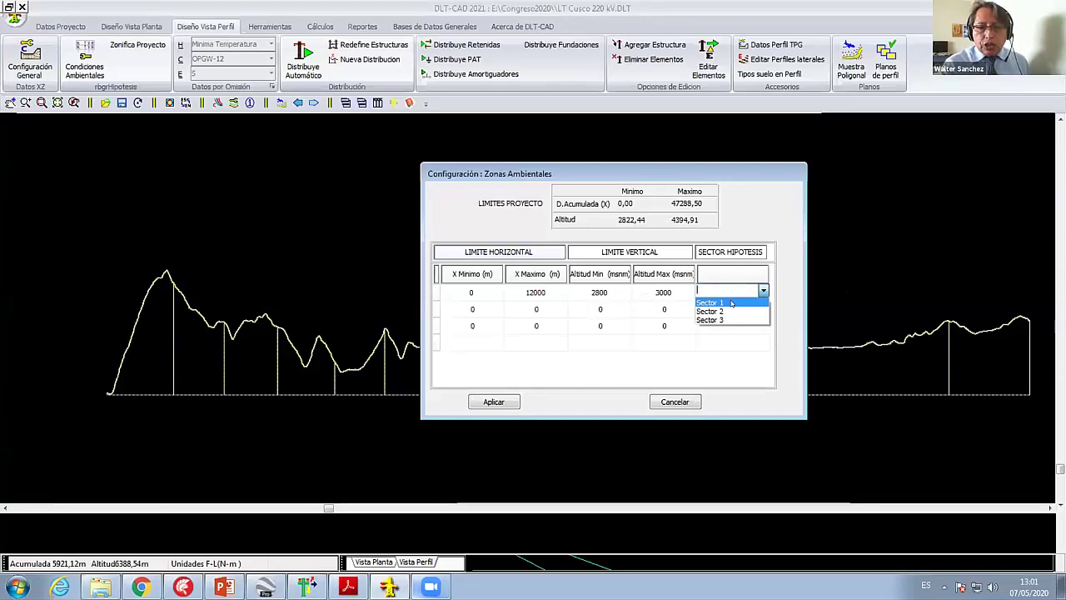
left_click(731, 303)
Step: Set the second zone to 0–12000 m, 3000–4000 msnm, assigned to Sector 2
left_click(475, 309)
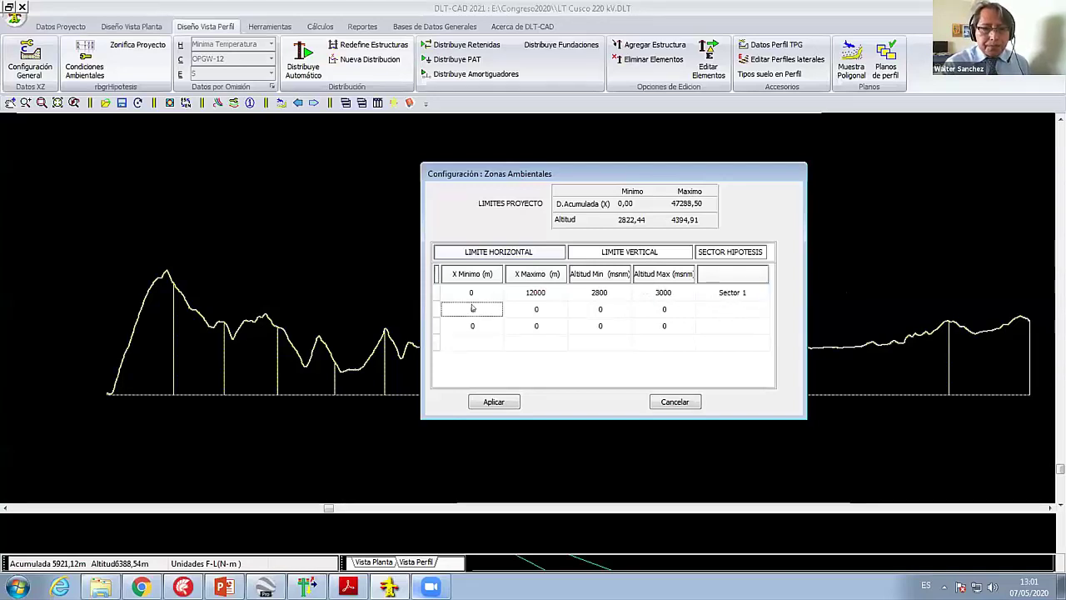
left_click(485, 308)
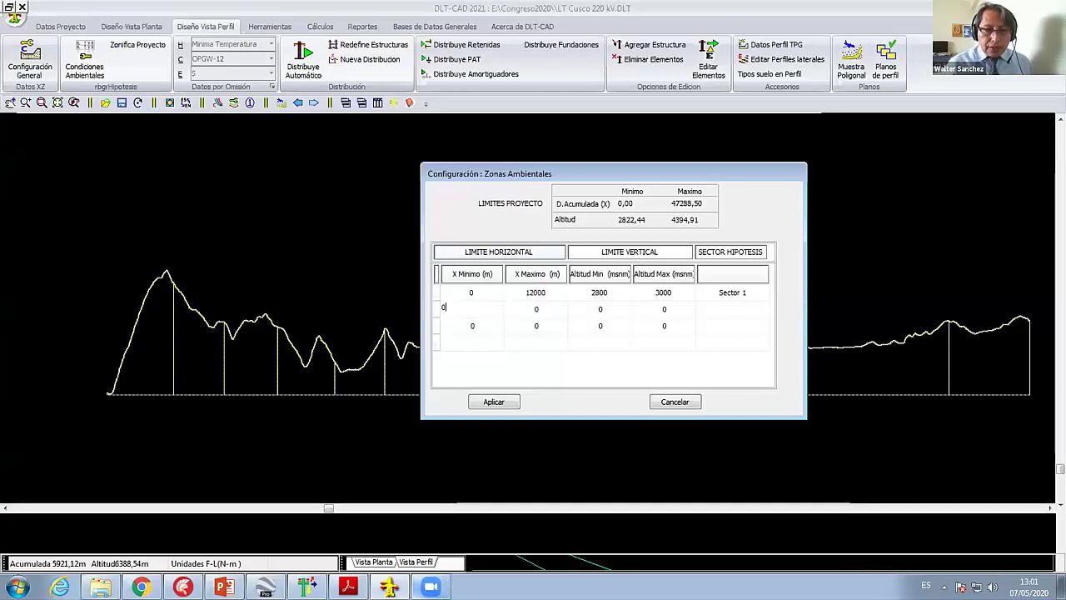
left_click(541, 307)
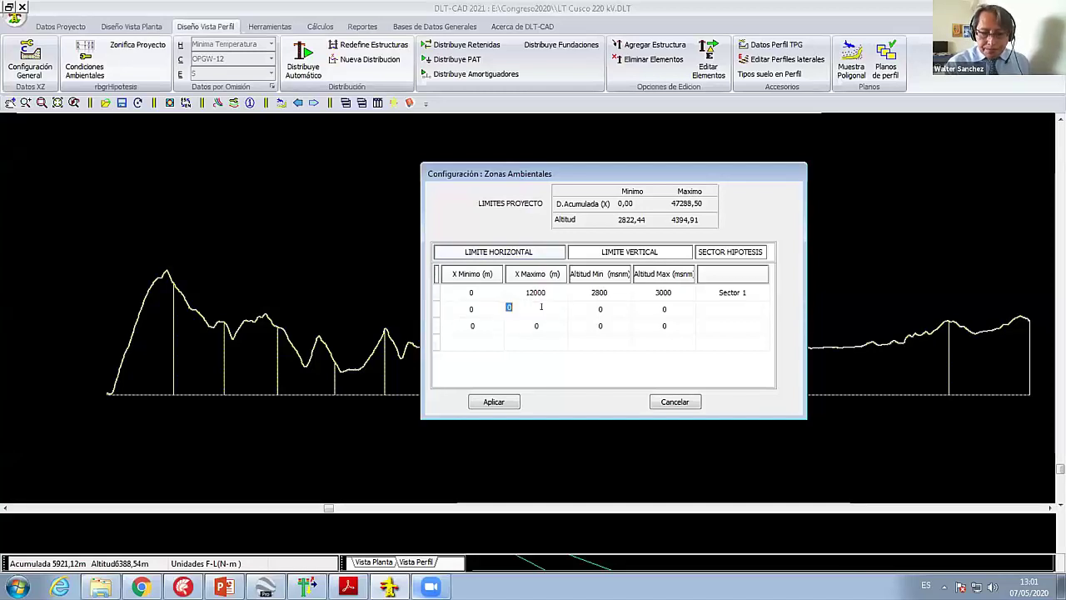
type("12")
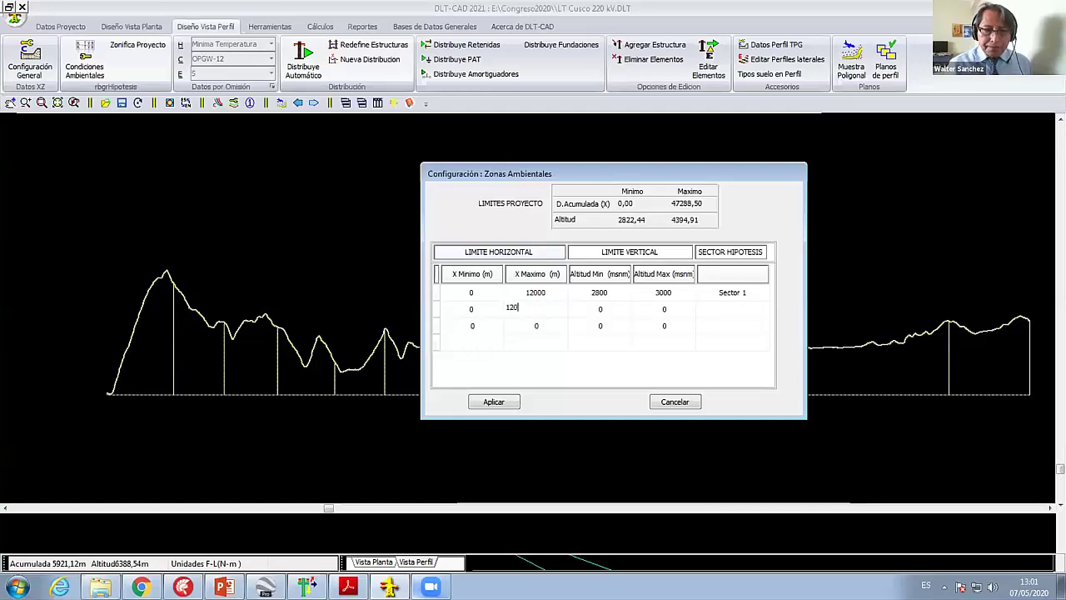
type("00")
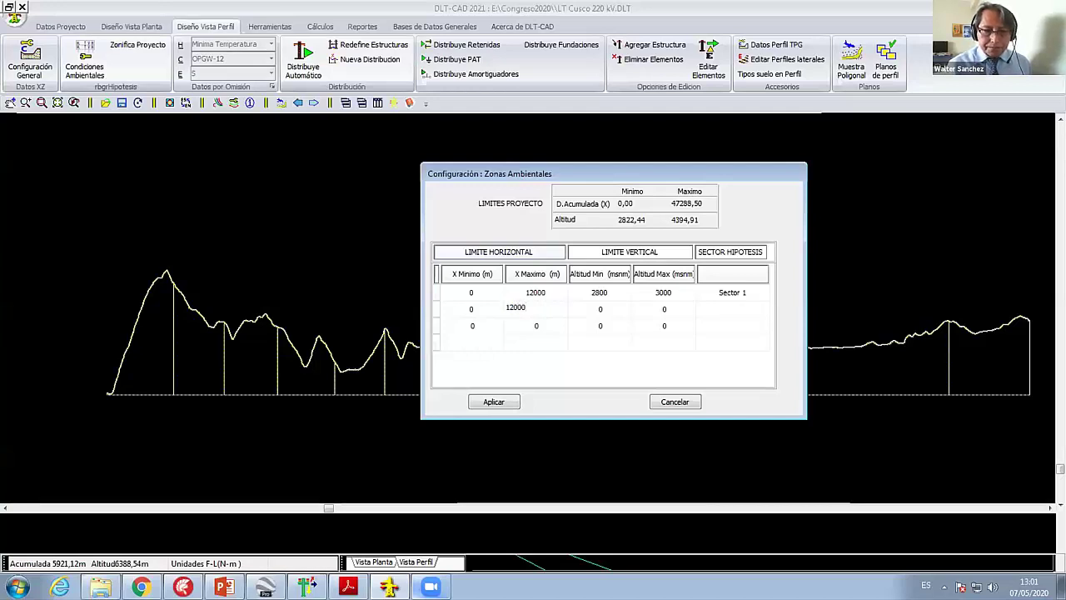
left_click(616, 306)
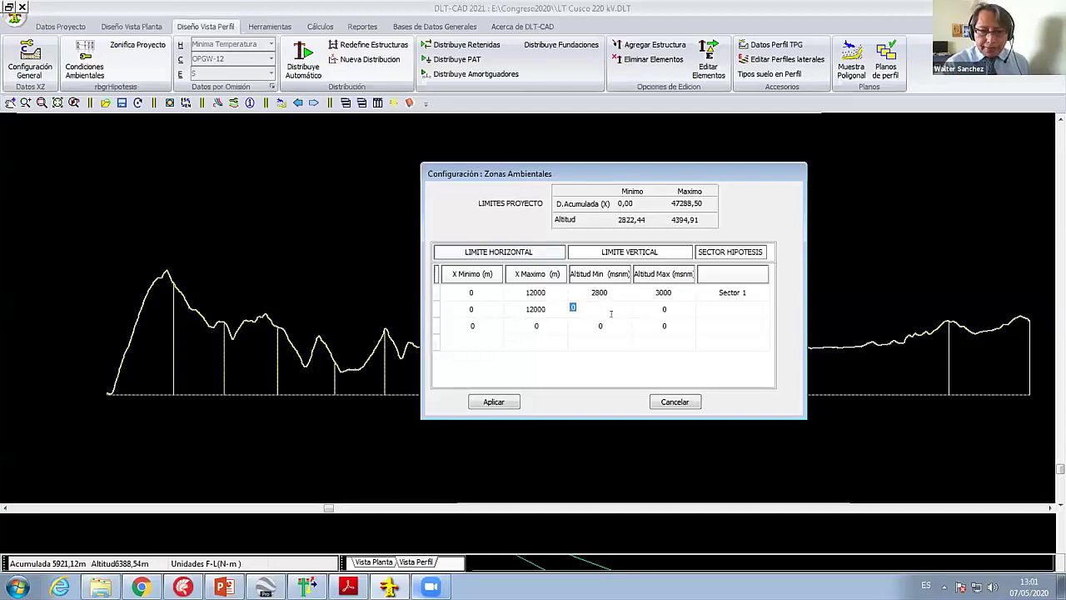
type("30")
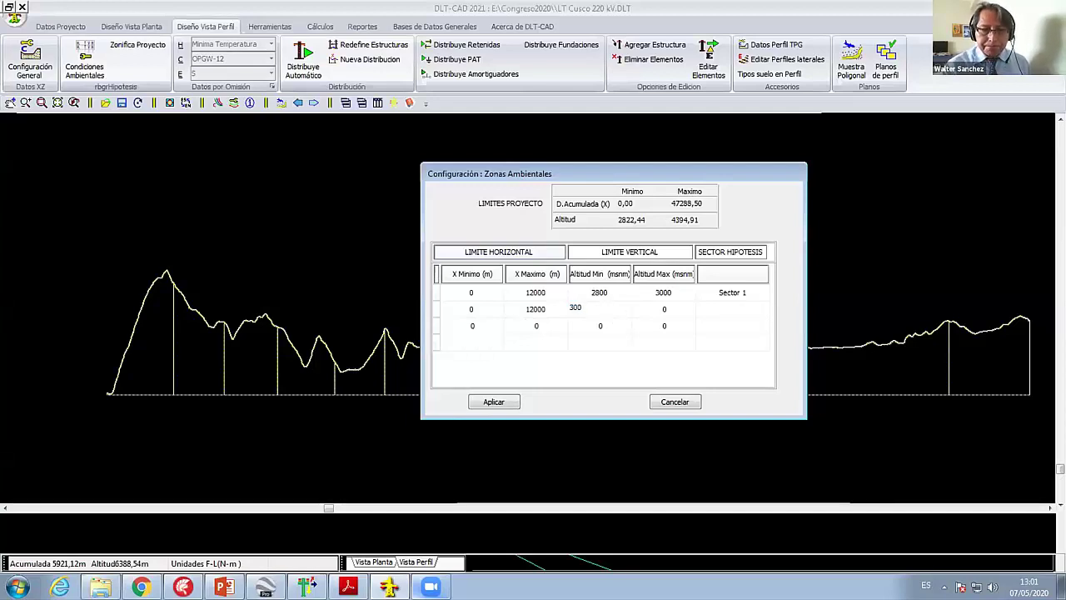
type("0")
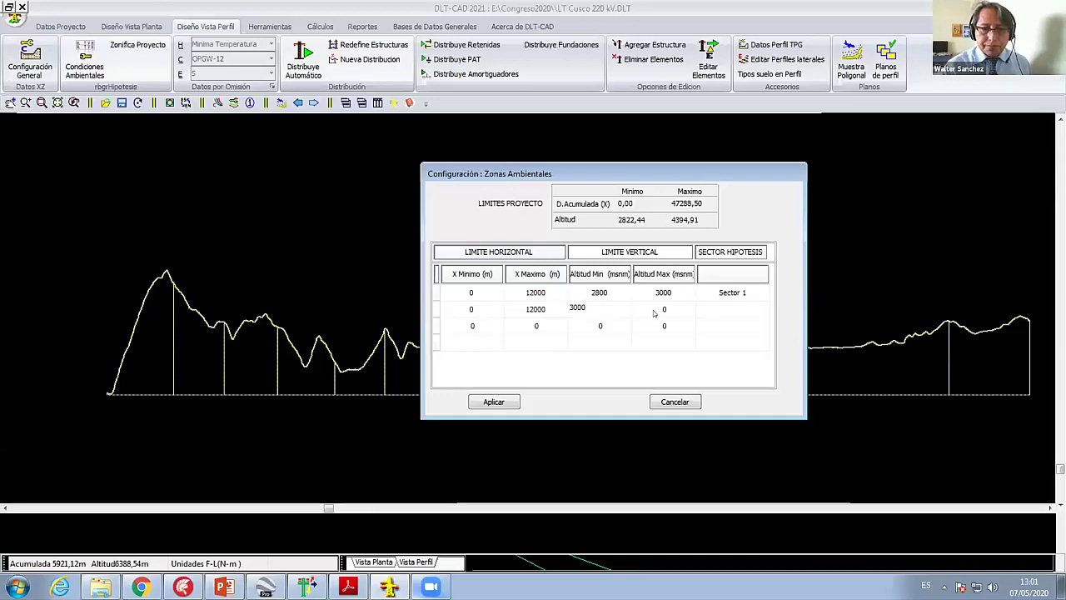
left_click(662, 310)
type("4")
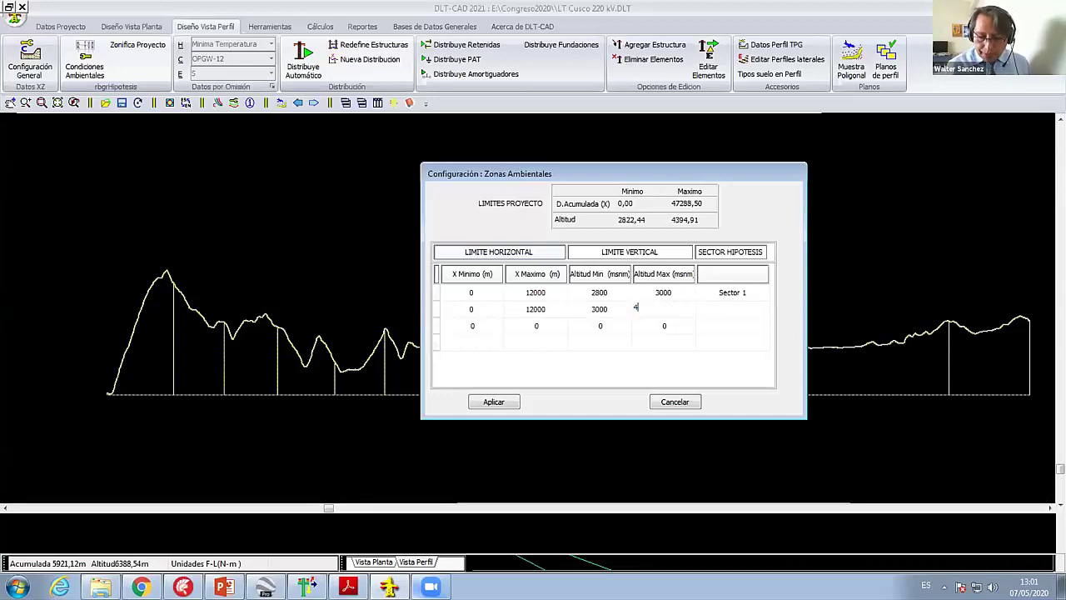
type("000")
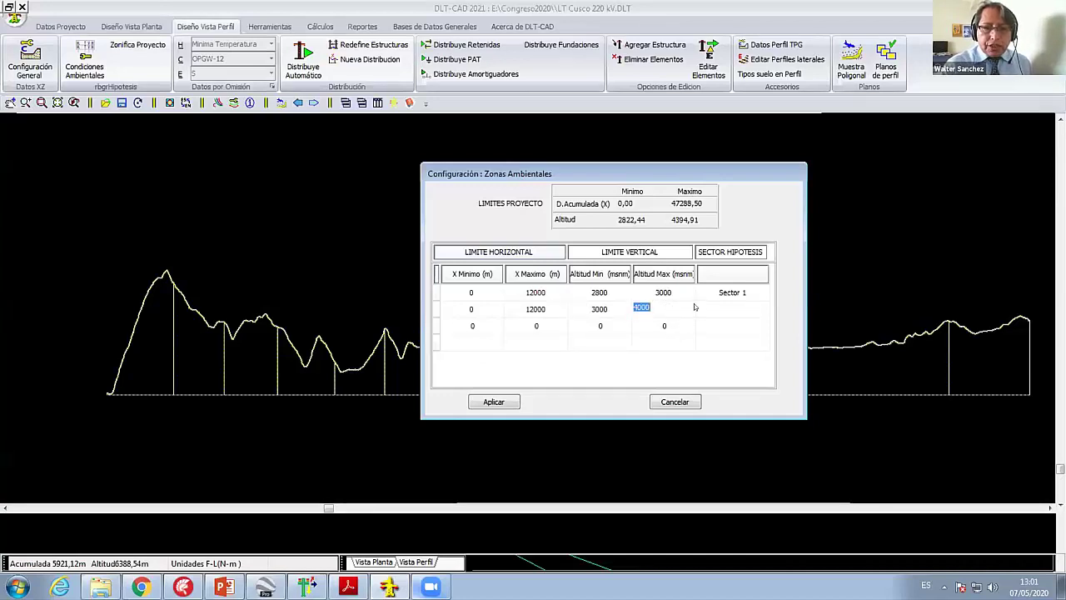
left_click(695, 308)
left_click(763, 307)
left_click(709, 323)
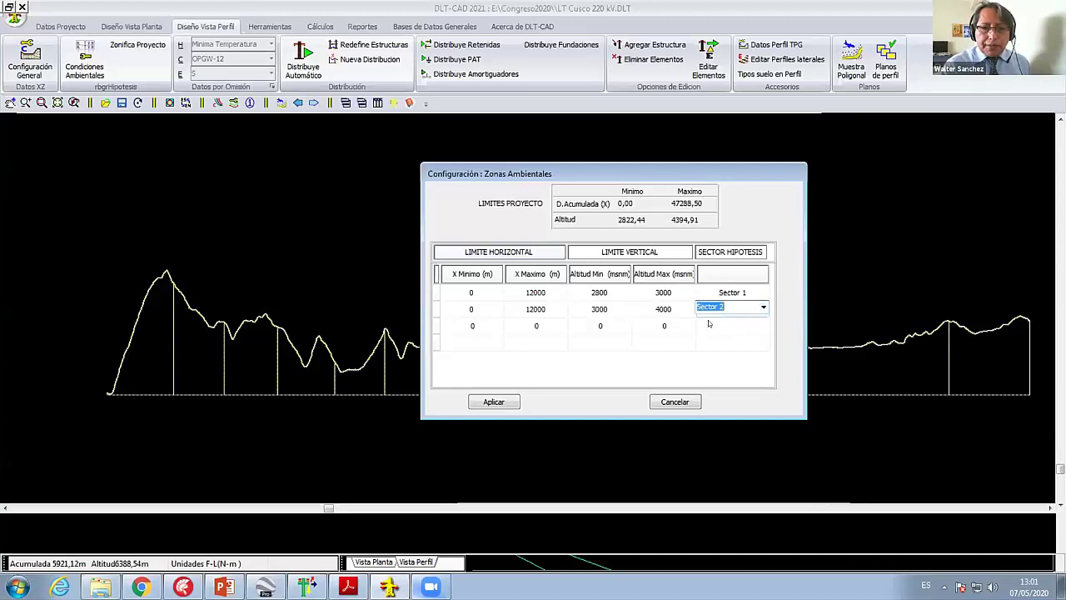
Step: Set the third zone to 0–10000 m, 4000–4500 msnm, assigned to Sector 3
left_click(472, 325)
left_click(550, 325)
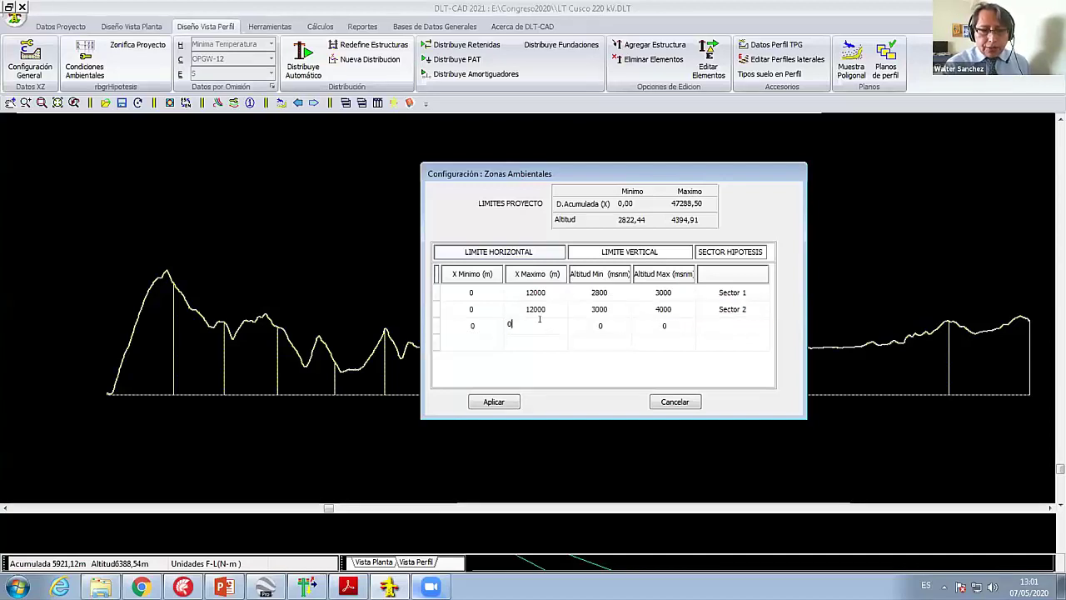
type("10000")
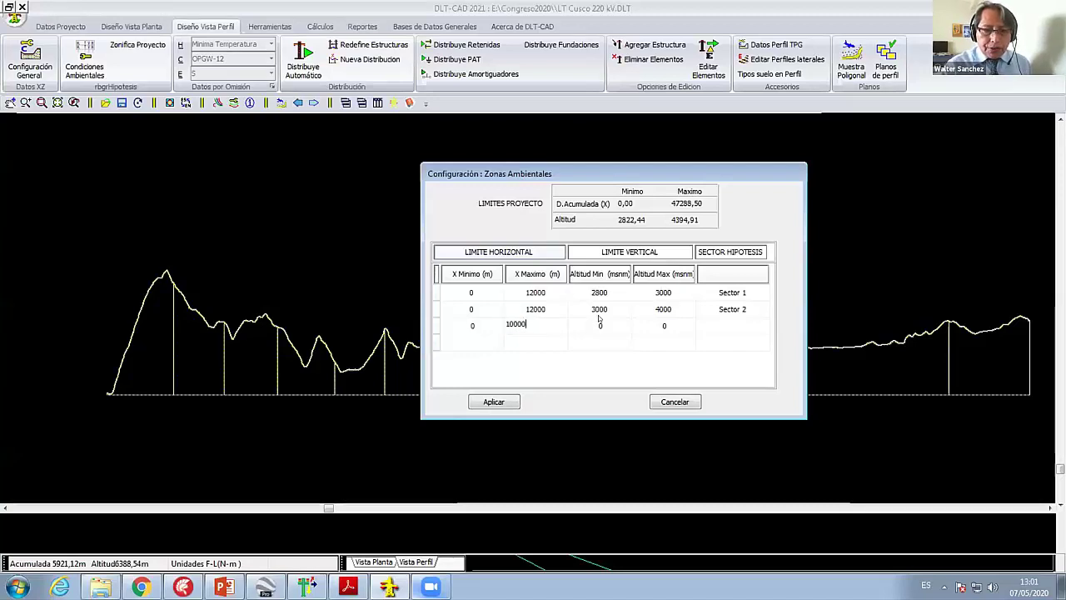
left_click(600, 325)
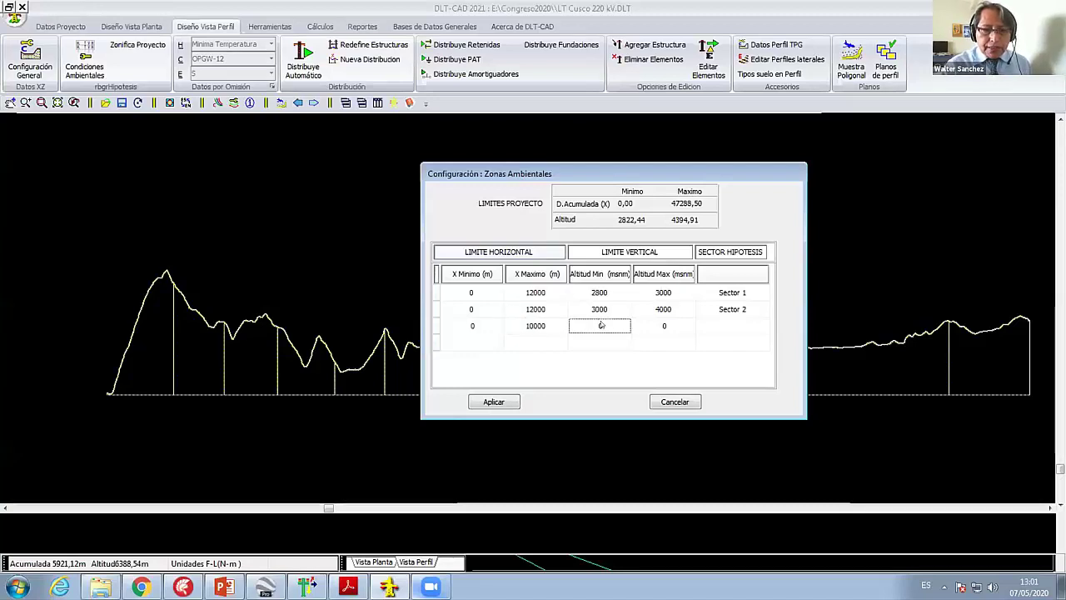
type("4")
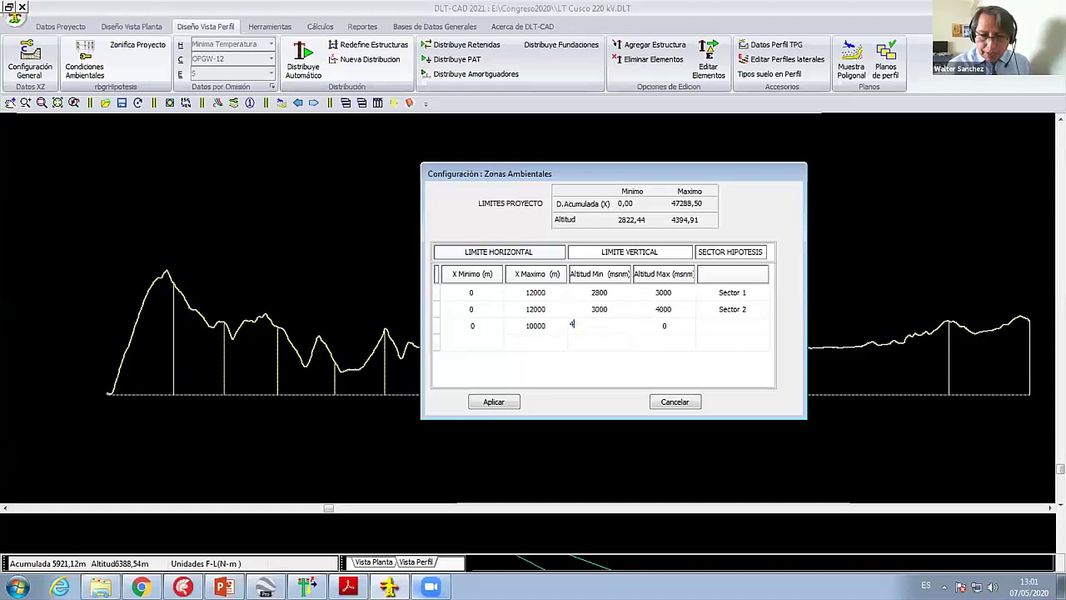
type("000")
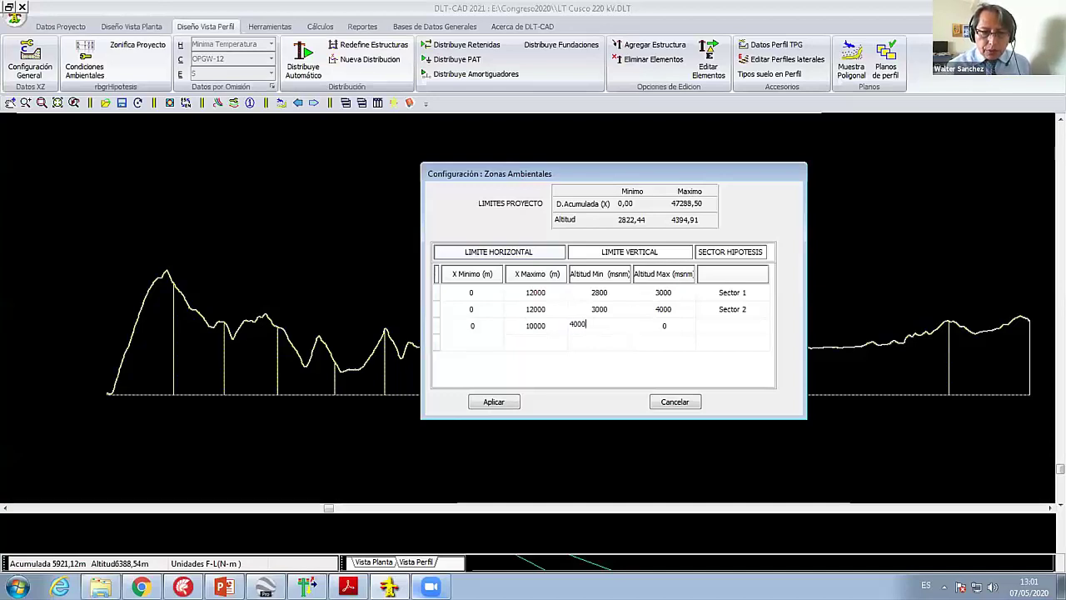
left_click(664, 326)
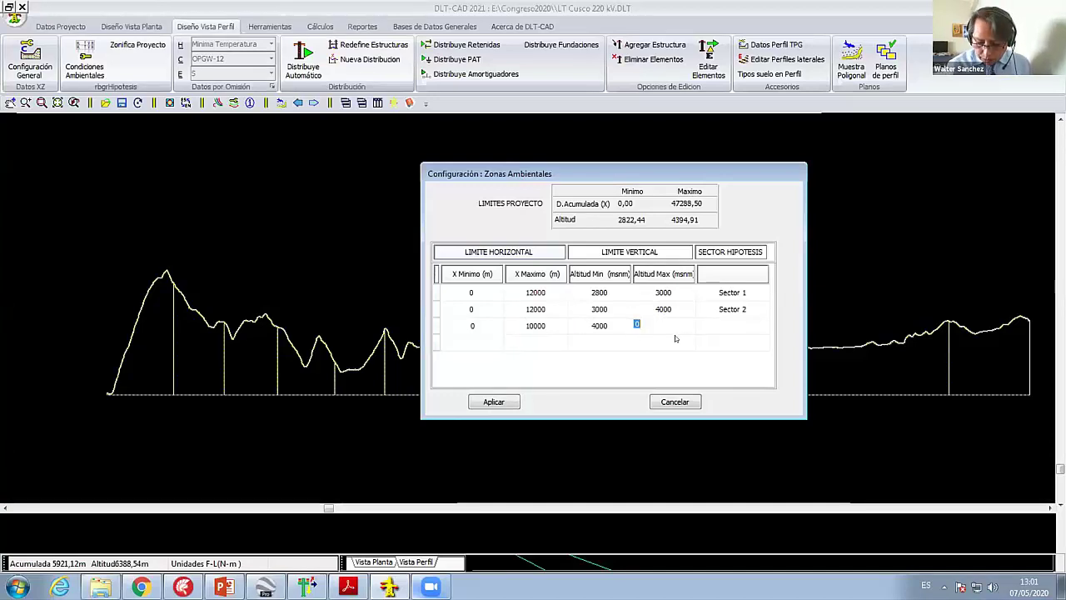
type("4500")
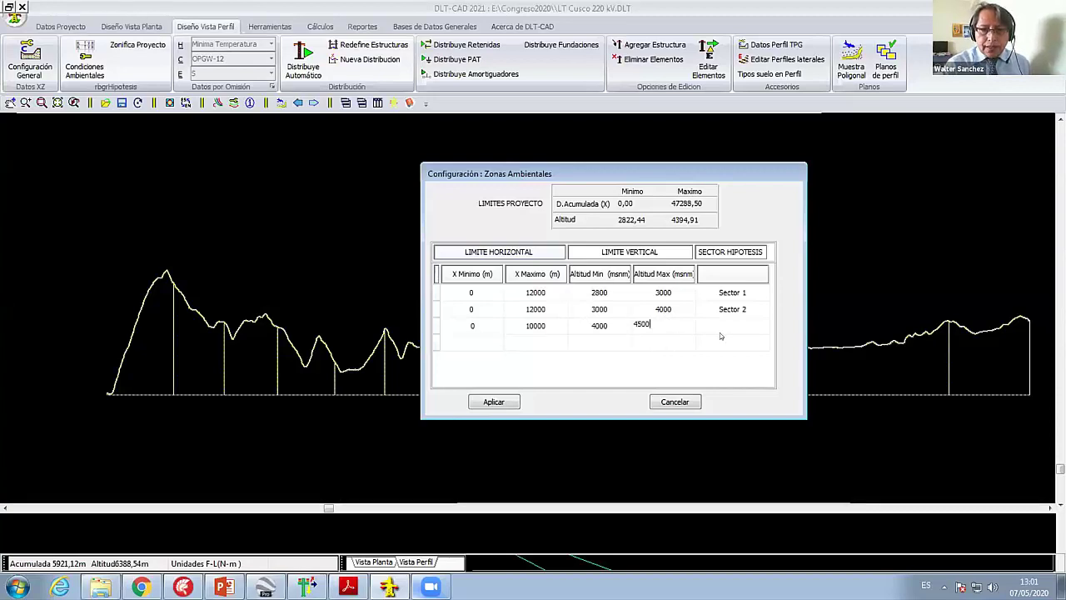
left_click(731, 326)
left_click(763, 324)
left_click(709, 354)
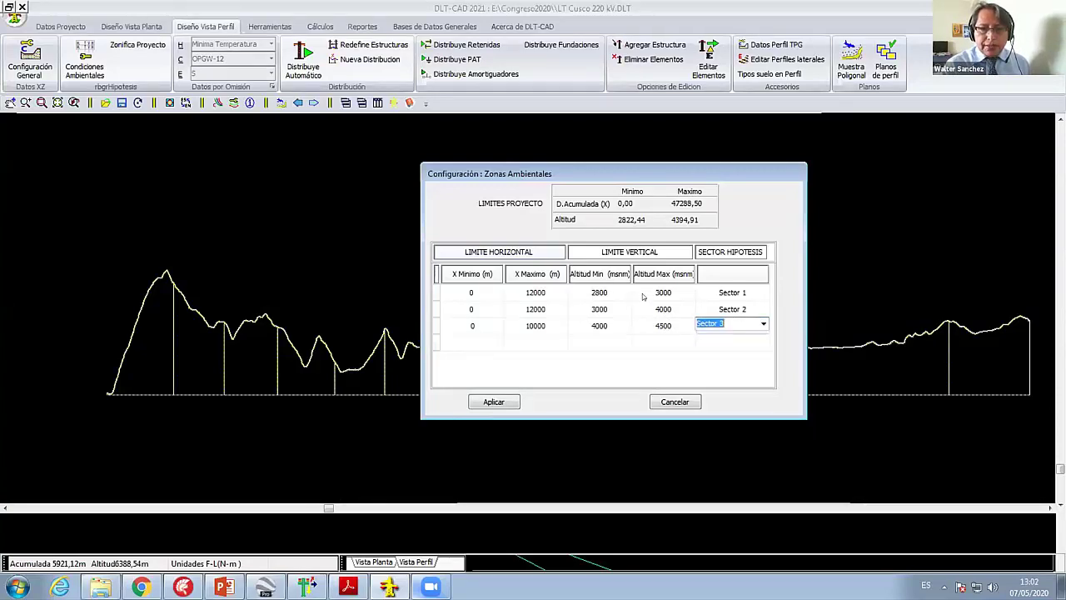
left_click(643, 297)
Step: Apply the zone limits and show the hypothesis sector boxes on the profile
left_click(493, 402)
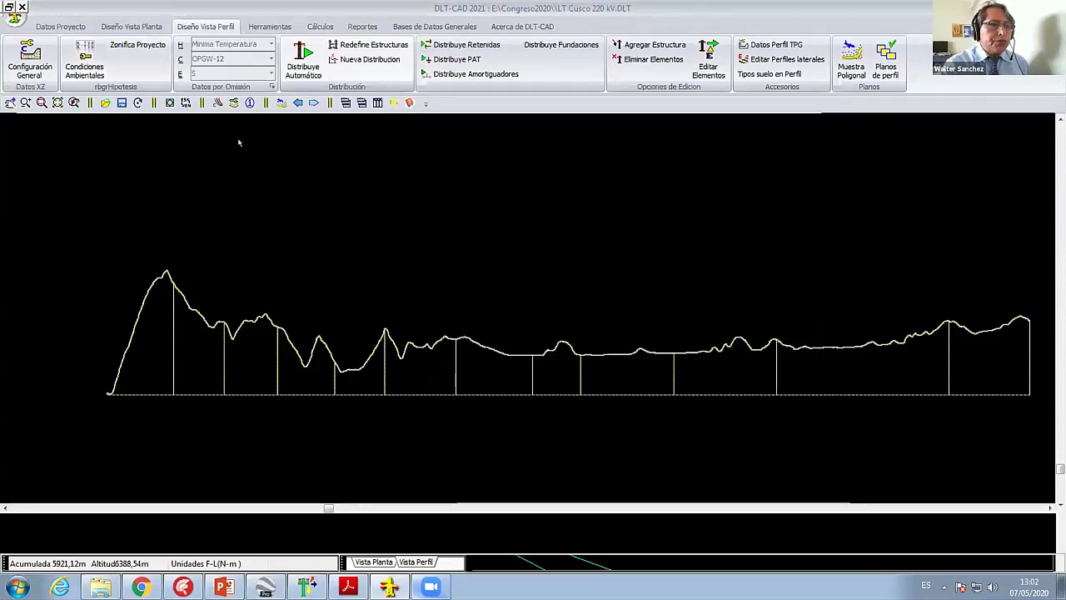
left_click(217, 102)
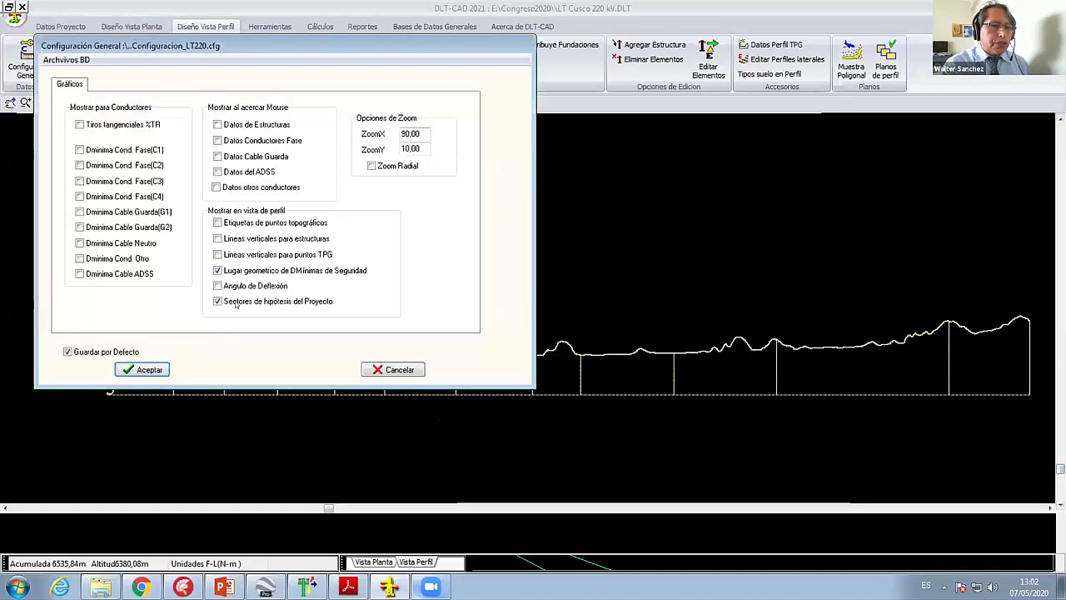
left_click(141, 364)
scroll(347, 377, "down", 1)
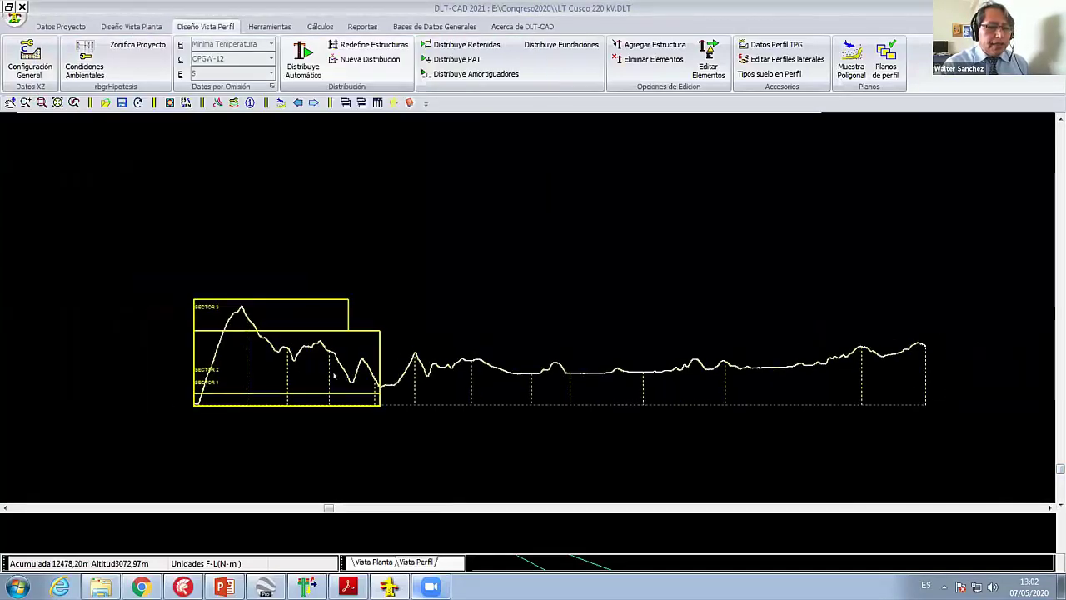
middle_click_drag(298, 349, 405, 350)
scroll(406, 349, "up", 2)
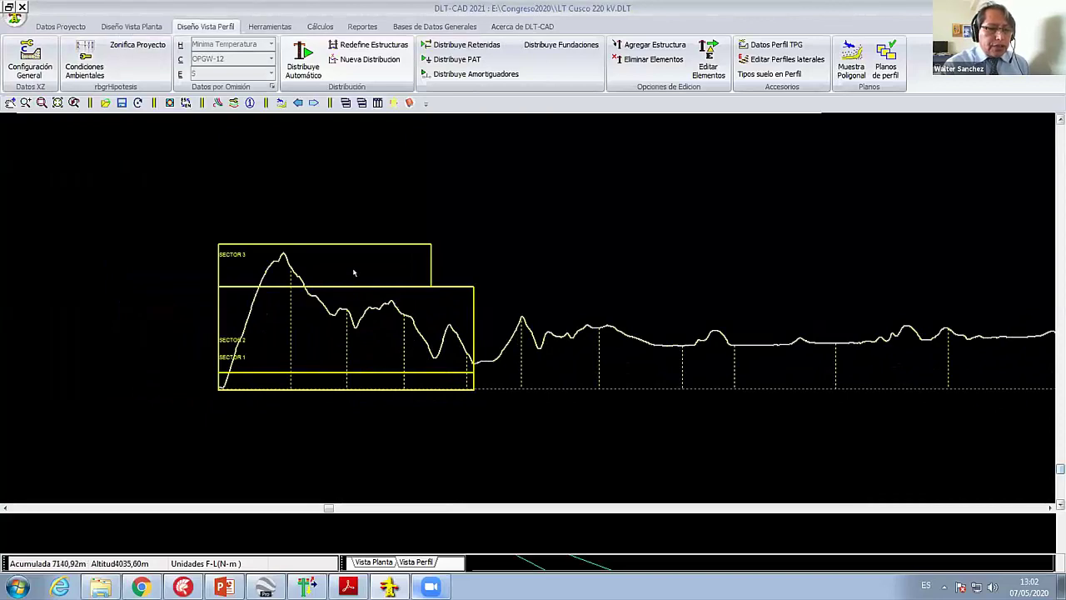
scroll(290, 257, "up", 1)
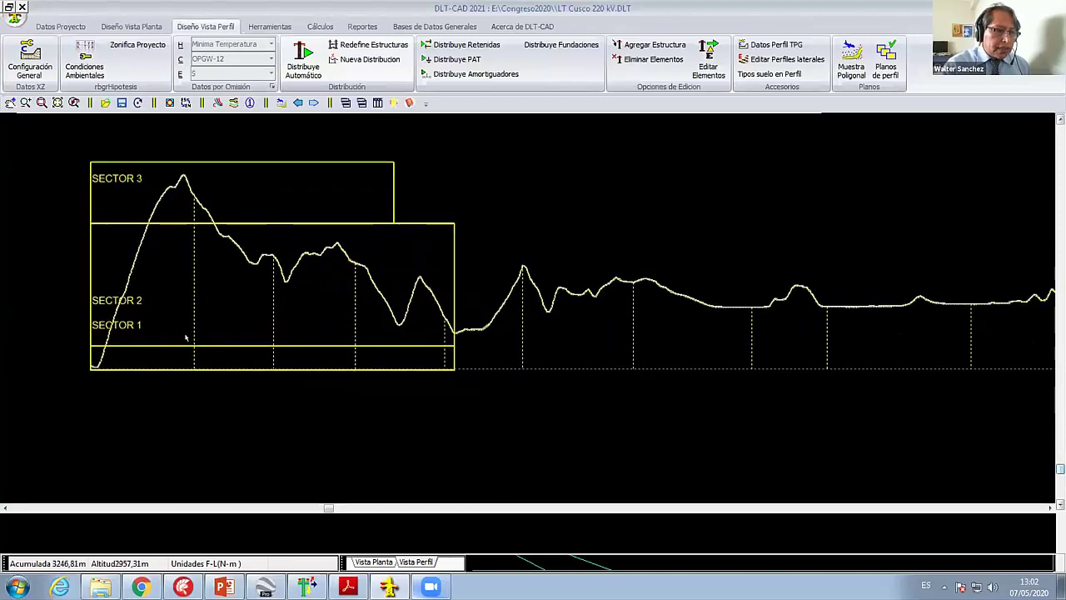
scroll(247, 285, "up", 2)
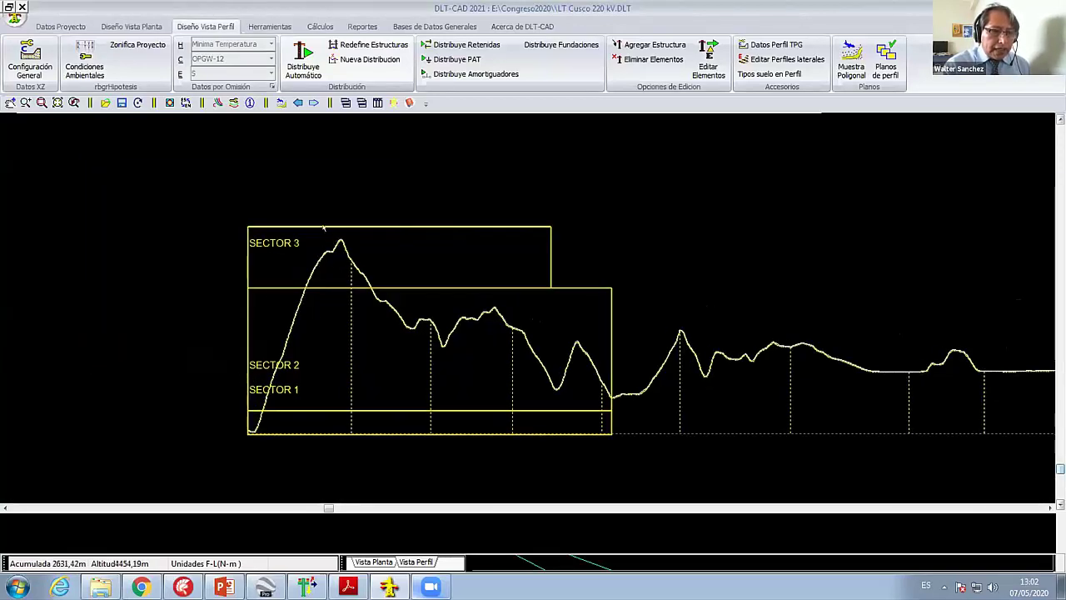
scroll(366, 291, "down", 2)
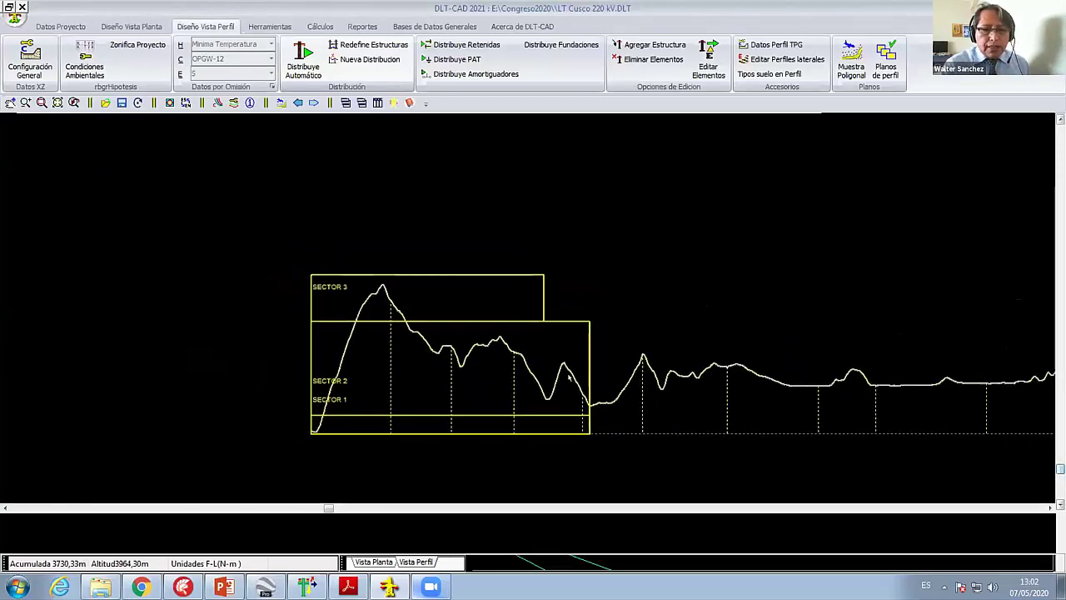
scroll(533, 370, "down", 1)
scroll(578, 285, "down", 1)
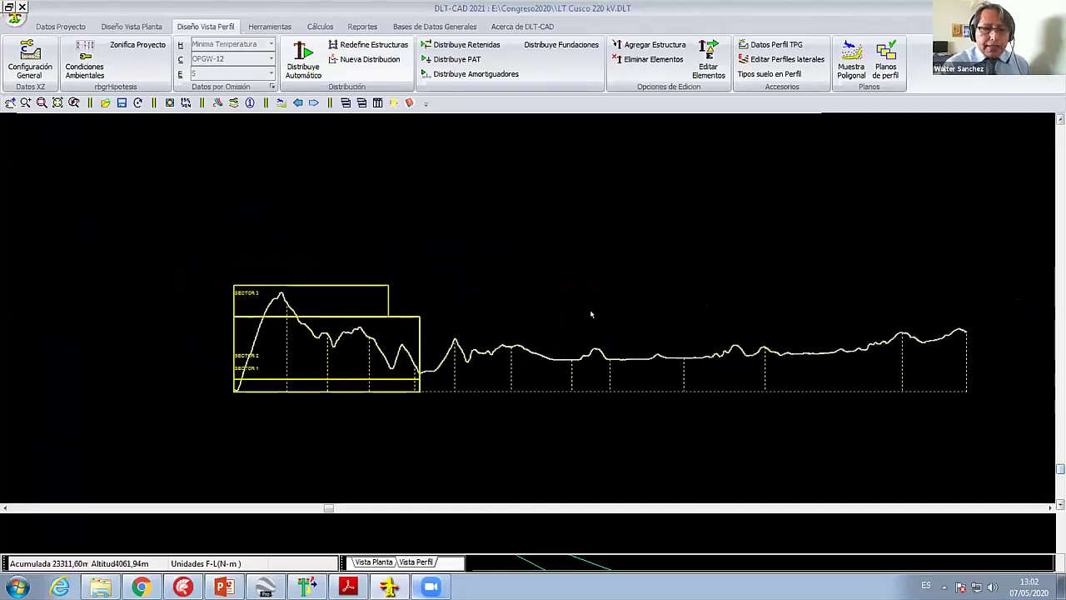
middle_click_drag(463, 327, 450, 326)
middle_click_drag(310, 343, 381, 357)
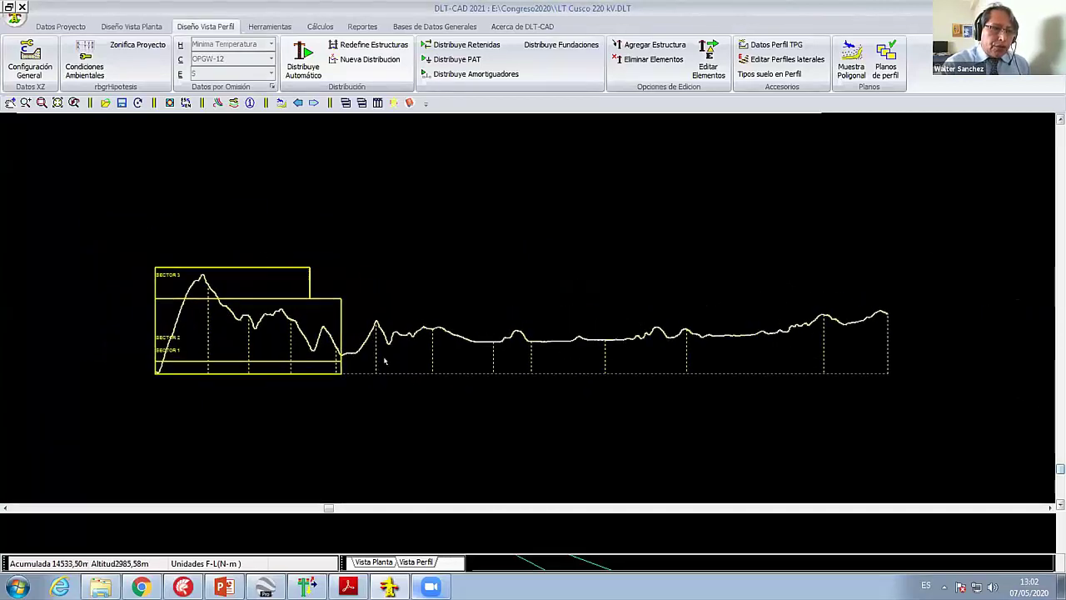
scroll(380, 357, "up", 1)
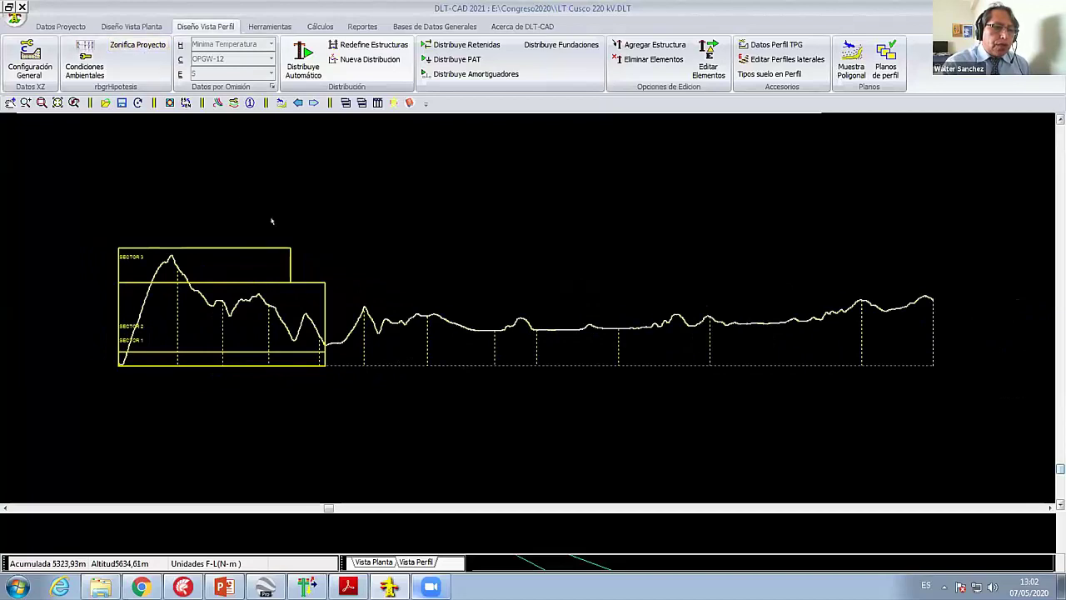
scroll(291, 263, "up", 1)
scroll(277, 263, "up", 1)
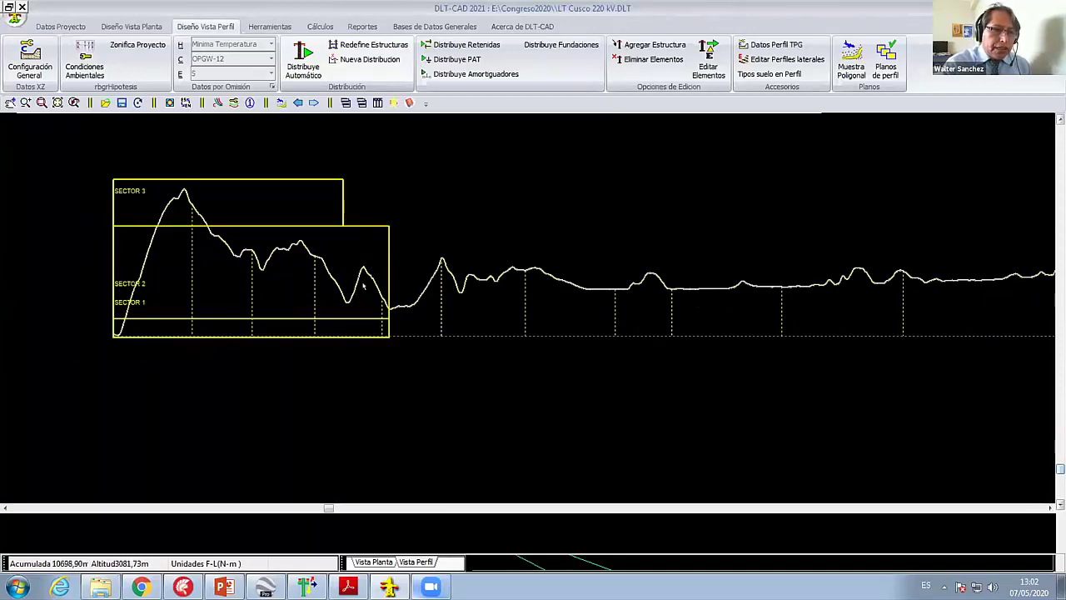
Step: Open the environmental zones table and add a fourth zone row
left_click(137, 44)
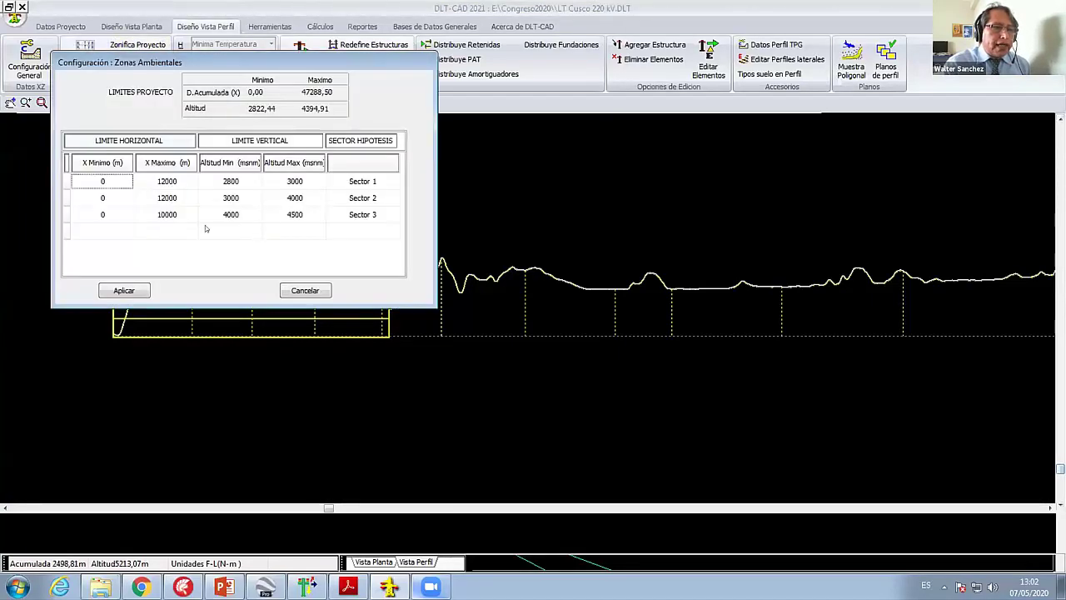
right_click(133, 232)
left_click(170, 241)
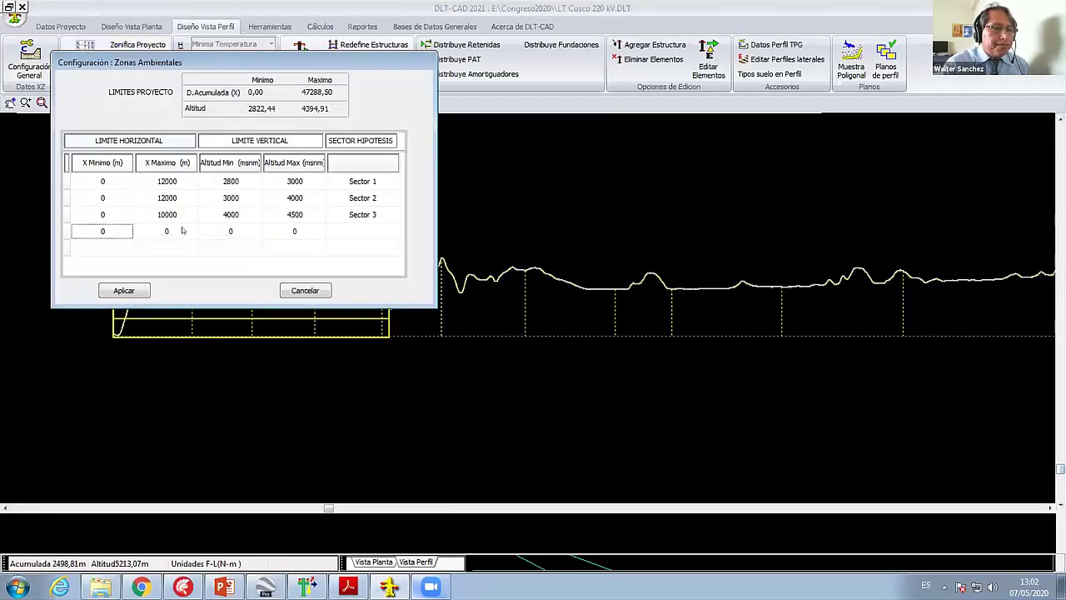
left_click(182, 231)
left_click(104, 231)
left_click(105, 232)
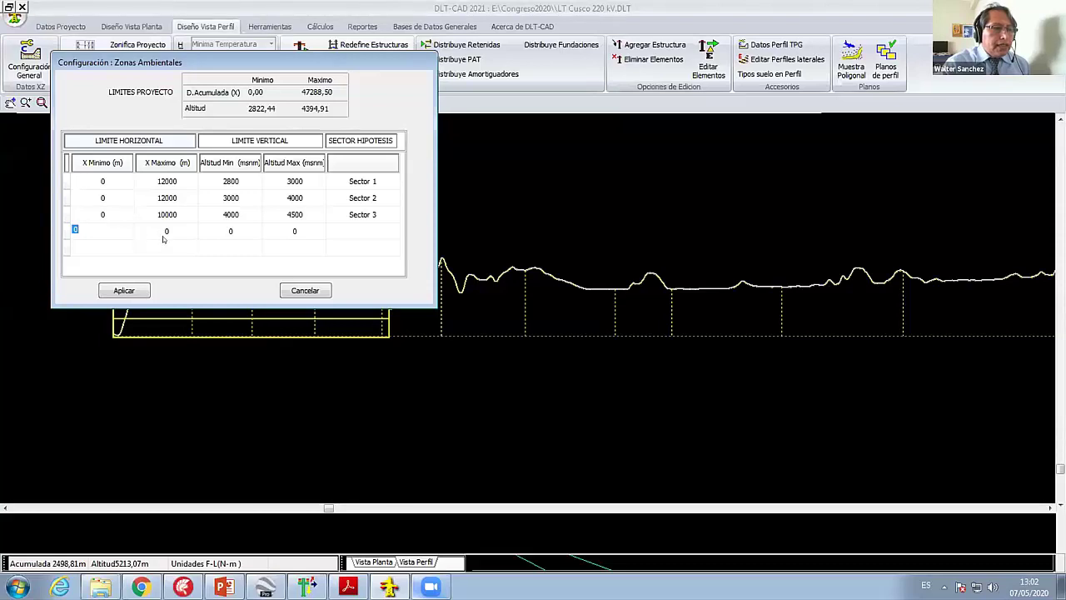
Step: Fill row 4 with 10000–48000 m, 3000–4000 msnm altitude, and Sector 2
type("10000")
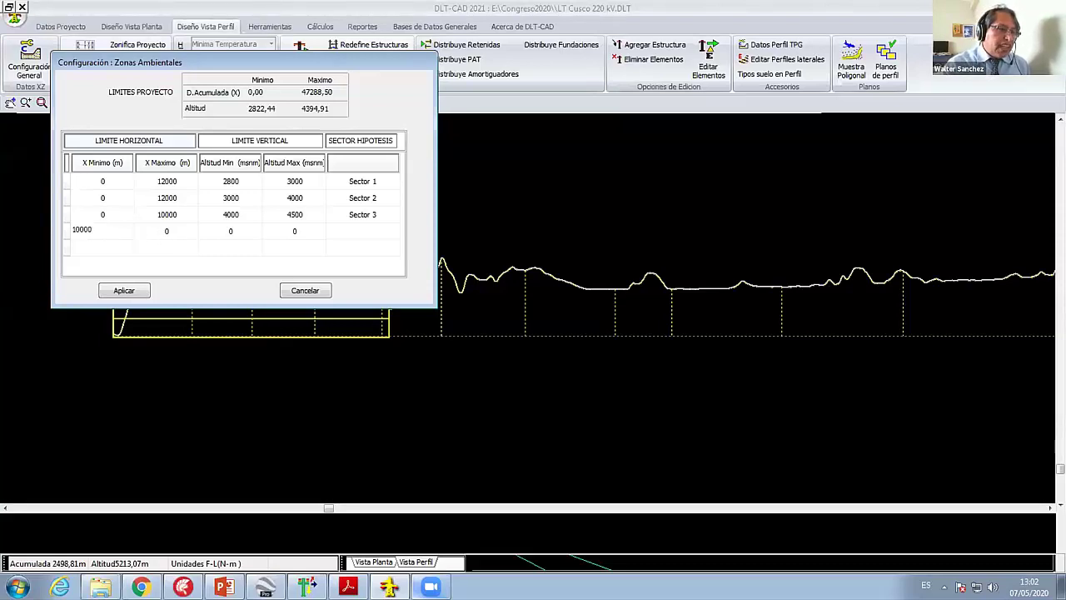
left_click(186, 231)
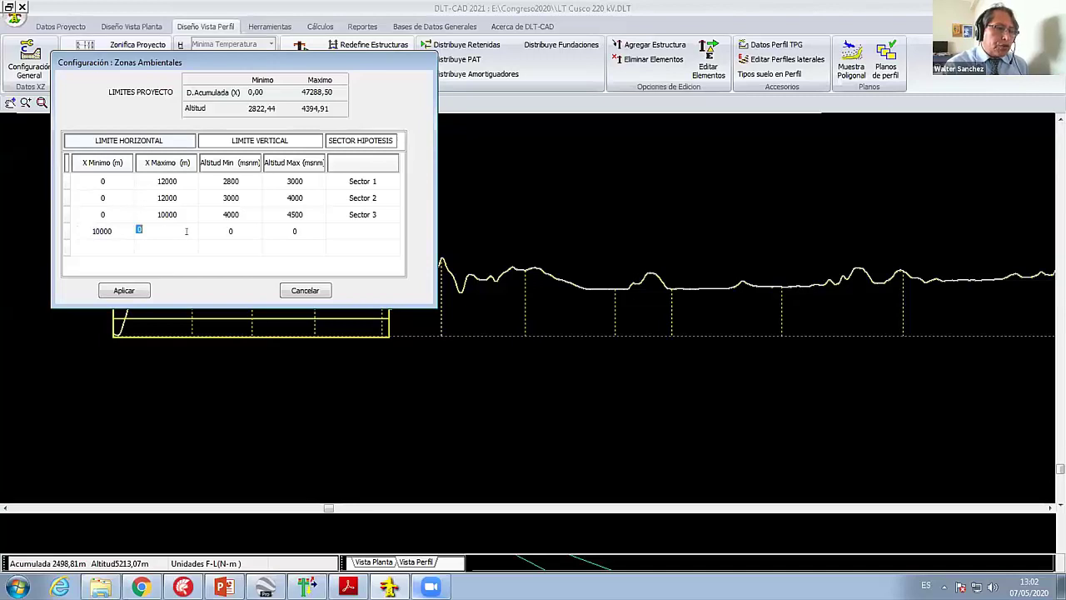
type("48")
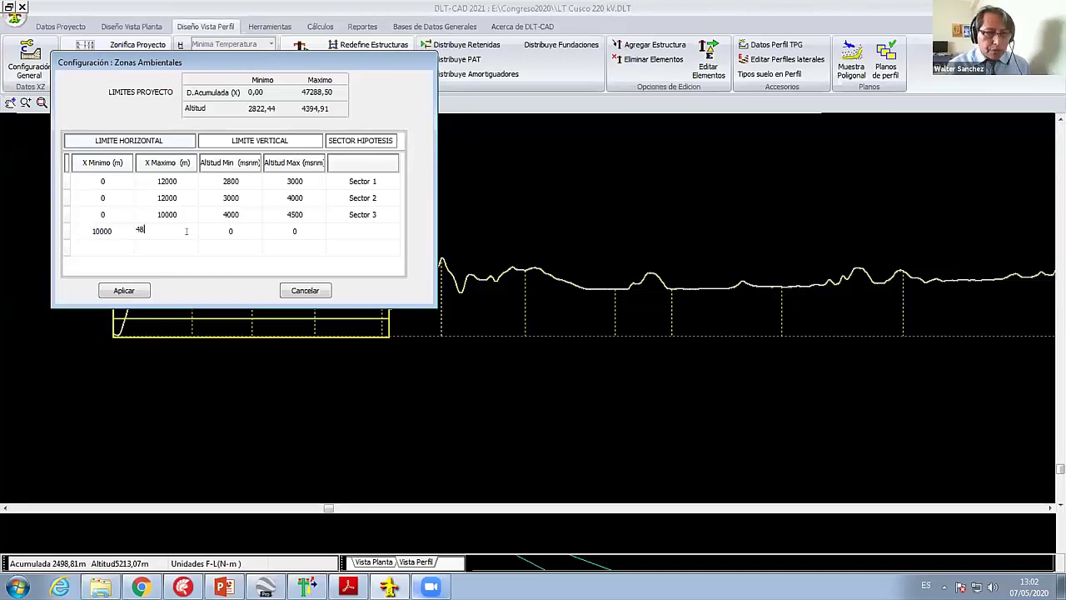
type("000")
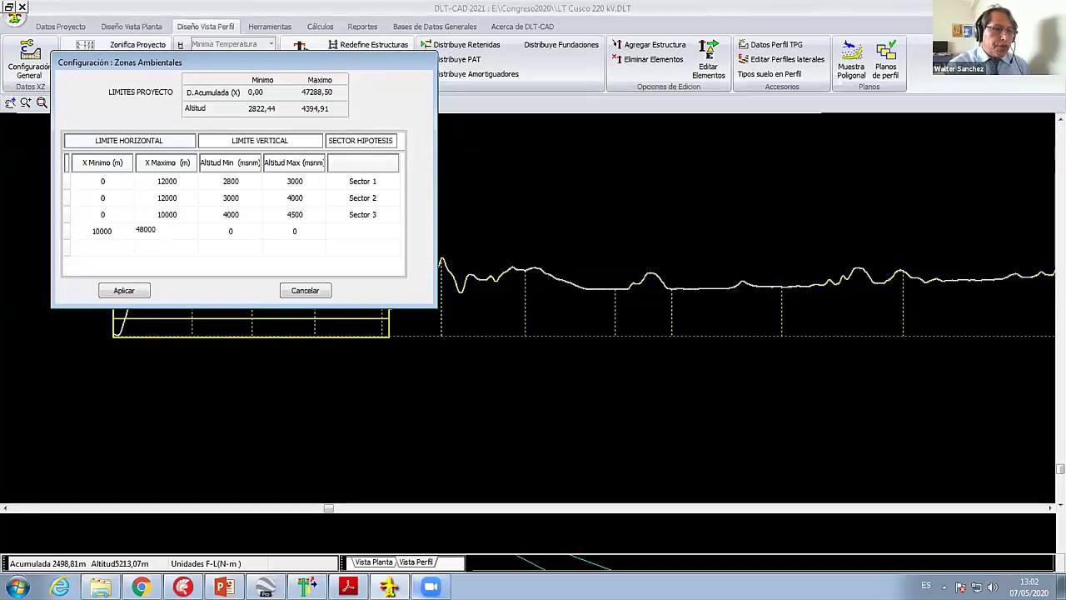
left_click(244, 231)
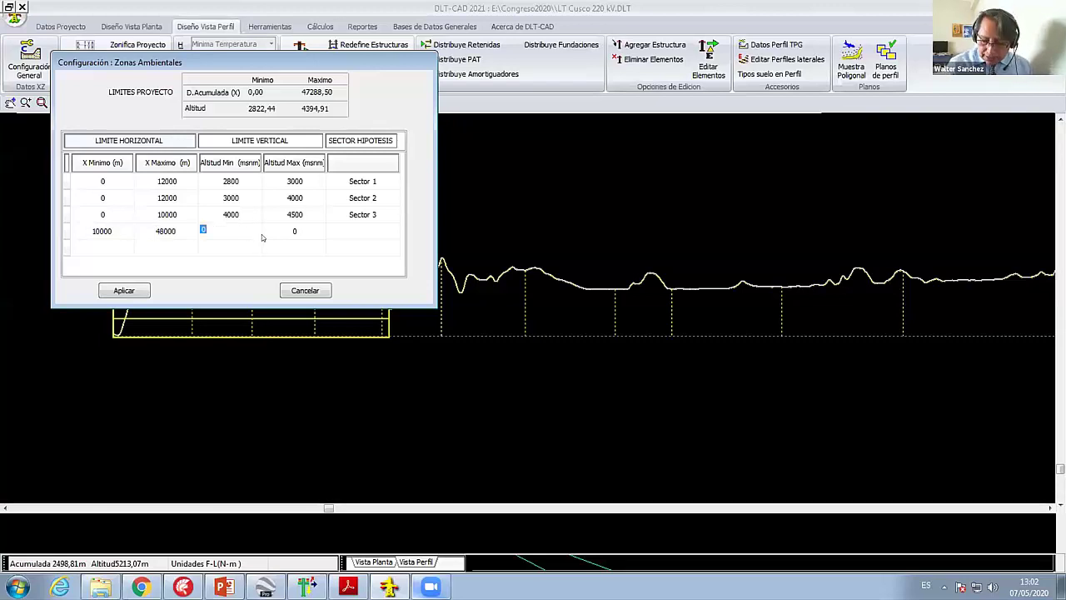
type("3000")
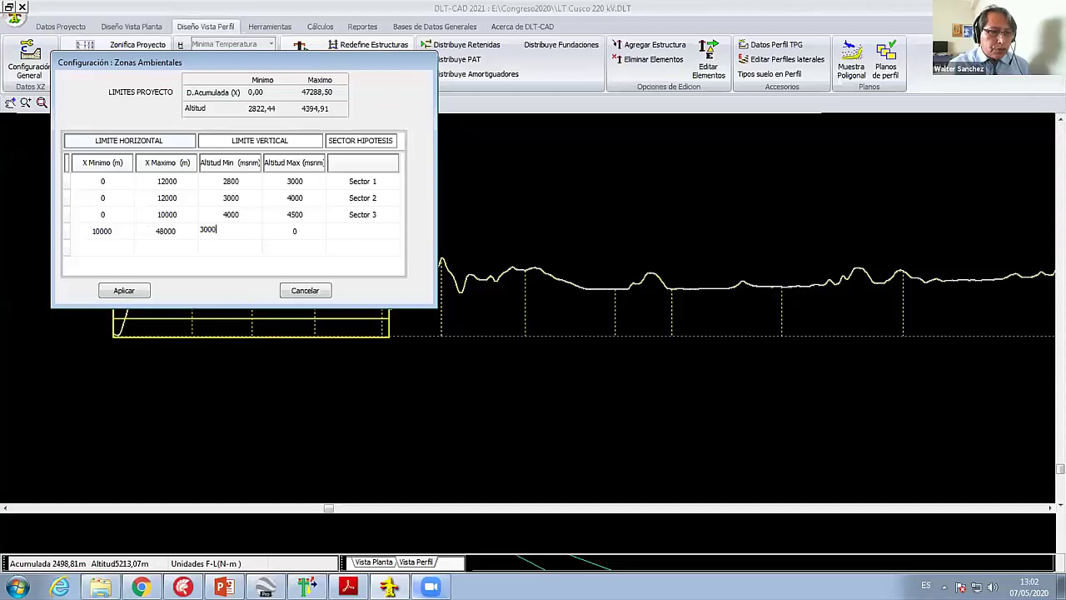
left_click(281, 228)
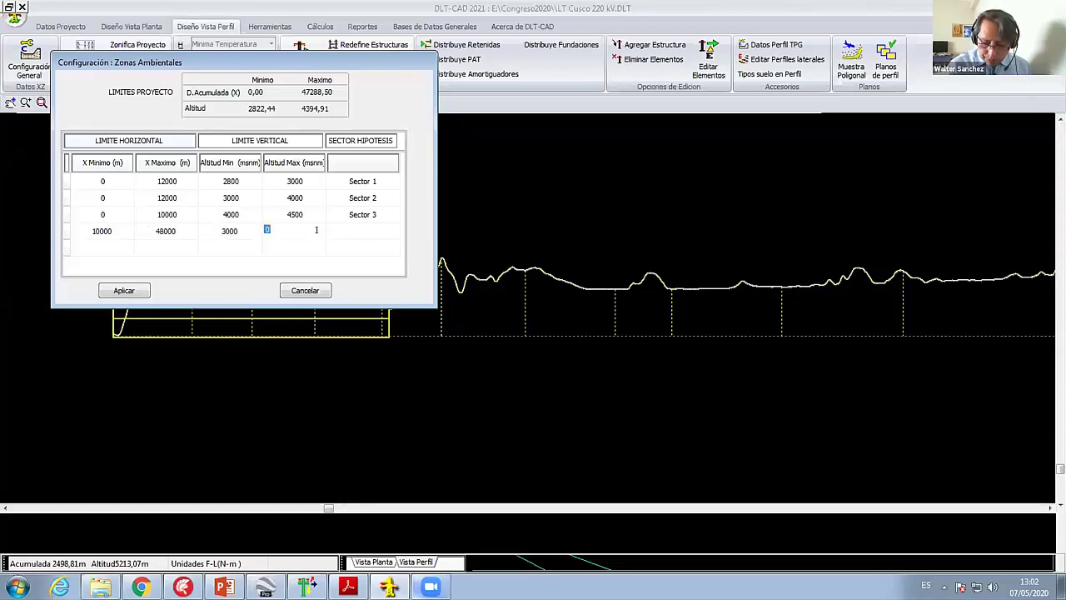
type("4000")
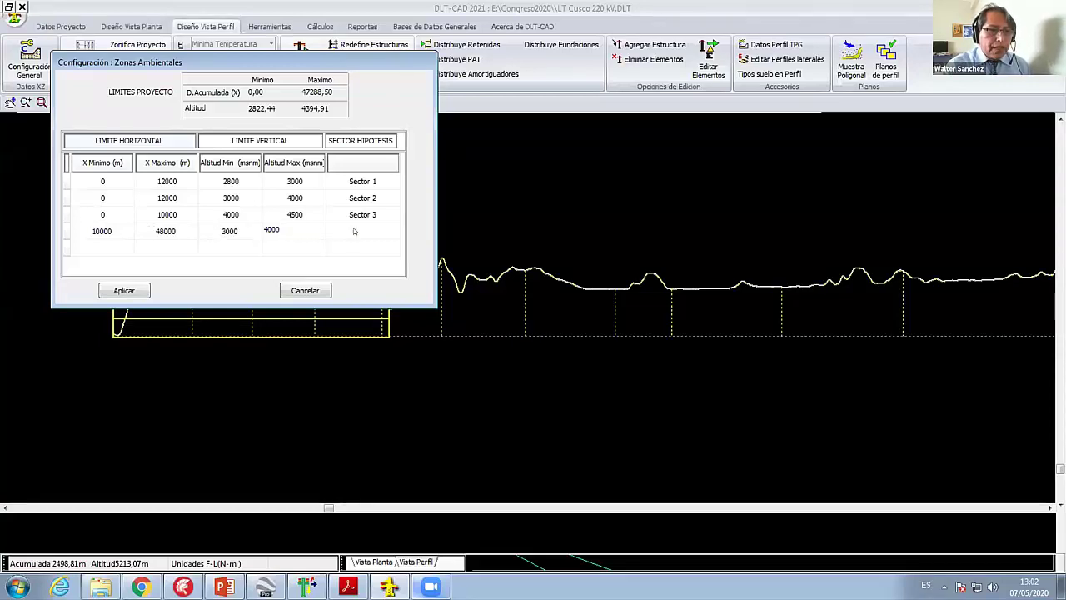
left_click(354, 231)
left_click(393, 229)
left_click(365, 249)
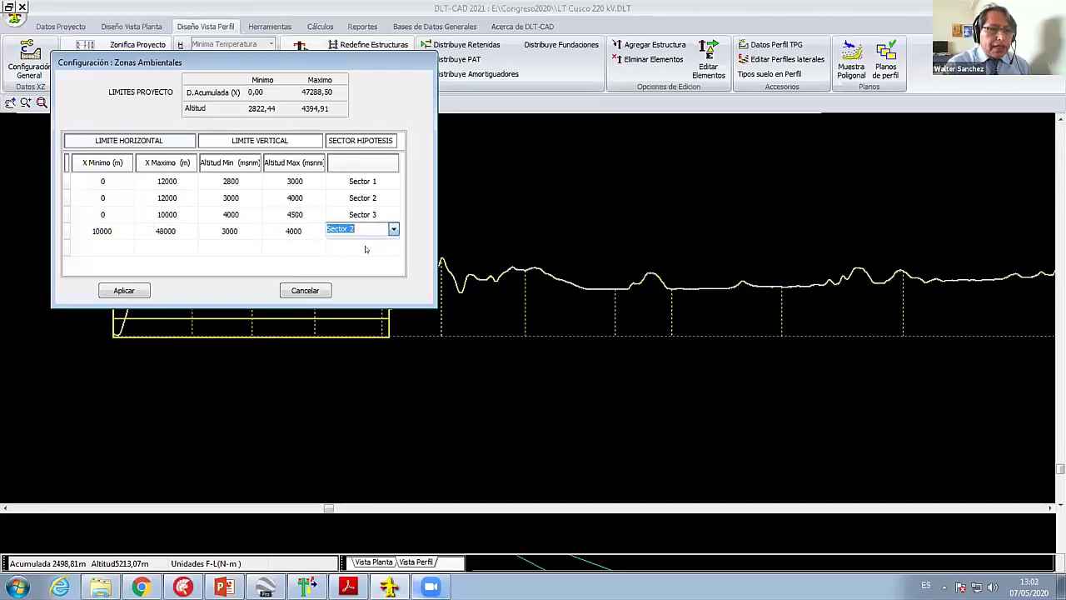
key("Up")
key("Up")
key("Up")
key("Down")
key("Down")
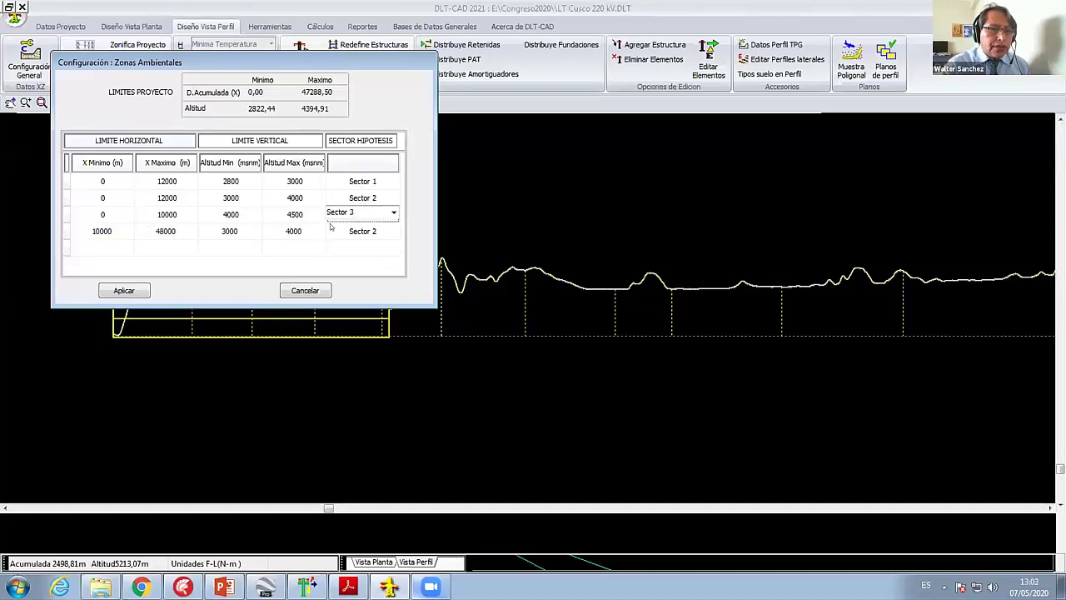
left_click(293, 231)
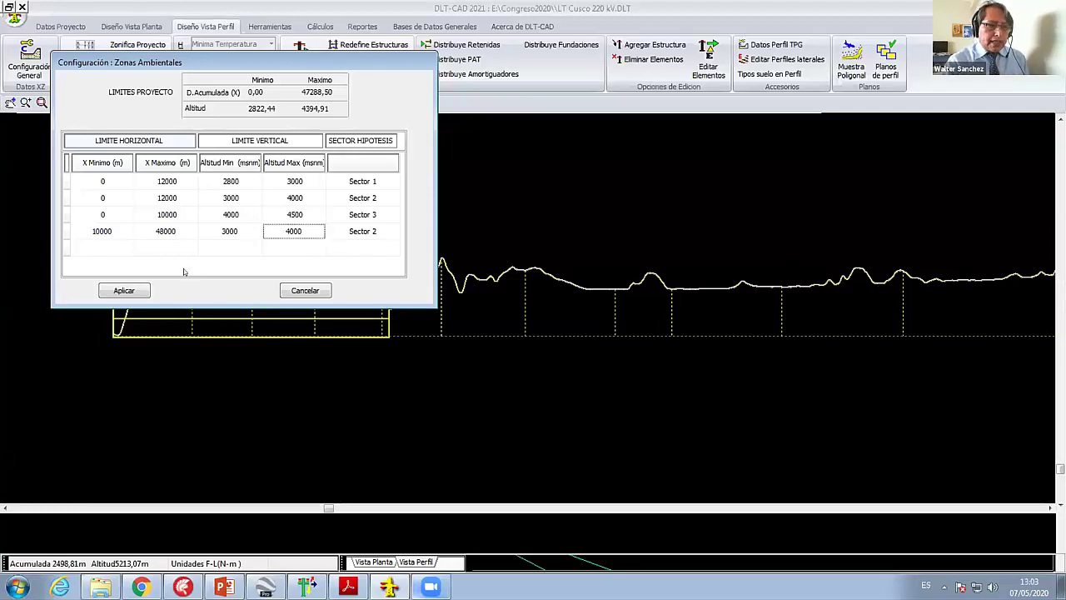
Step: Check the zones' X Máximo values, then apply the zone settings to the profile
left_click(166, 230)
left_click(171, 214)
left_click(178, 182)
left_click(172, 212)
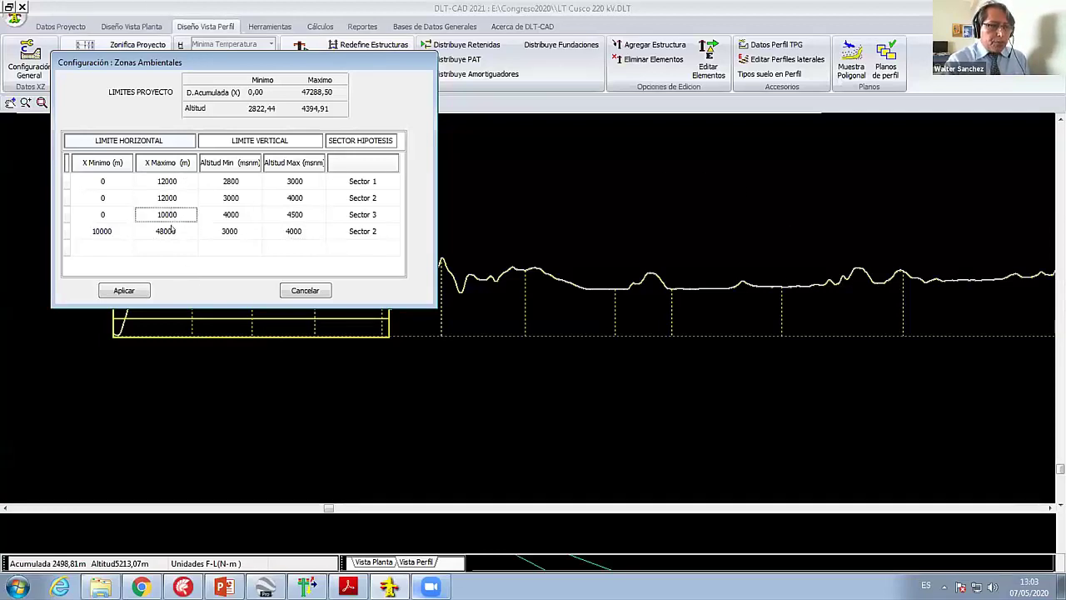
left_click(170, 232)
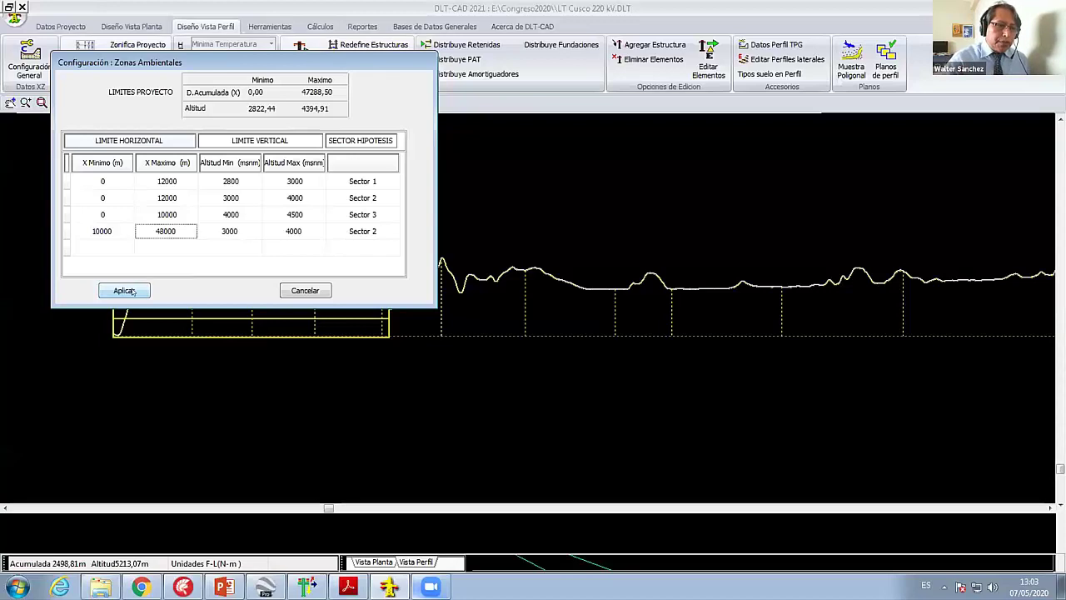
left_click(125, 291)
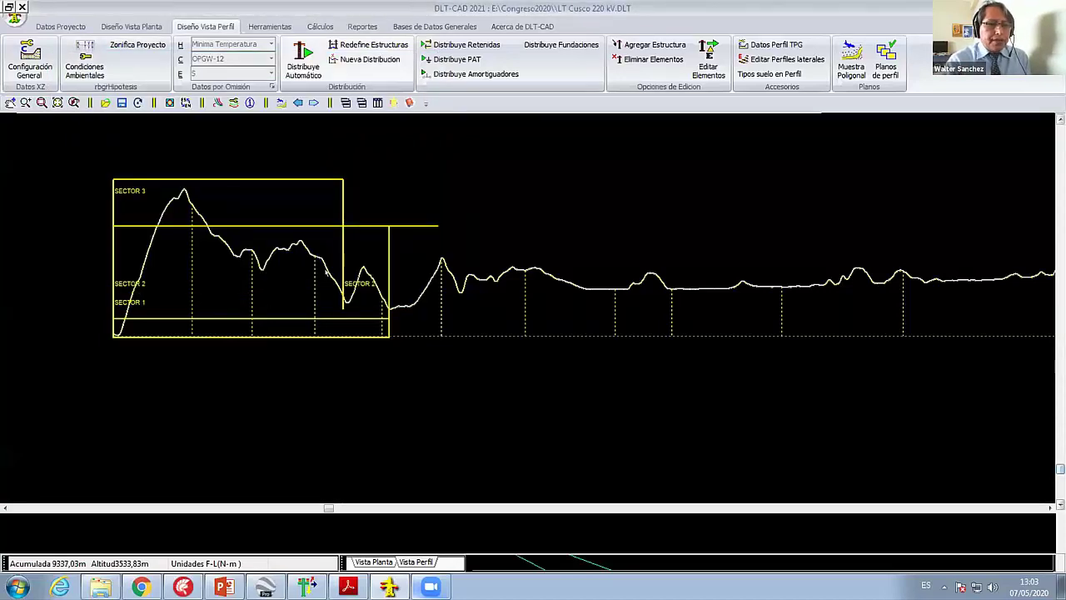
Step: Zoom and pan the profile to frame the sector zones, then rescale the view
scroll(544, 336, "down", 1)
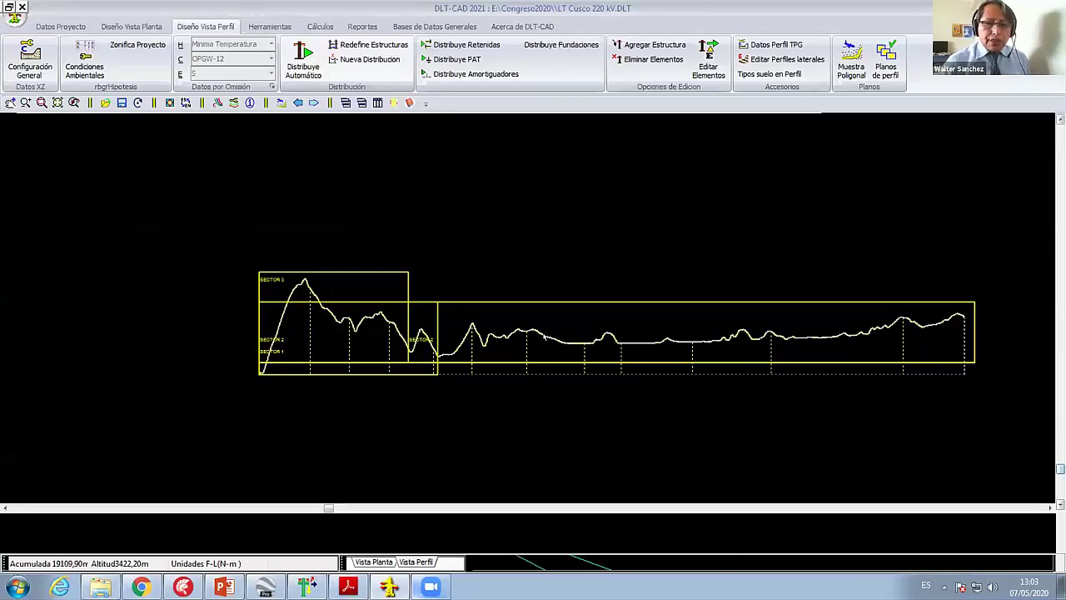
scroll(537, 336, "up", 2)
scroll(537, 337, "up", 1)
mouse_move(250, 271)
middle_mouse_down()
mouse_move(271, 325)
mouse_move(348, 345)
middle_mouse_up()
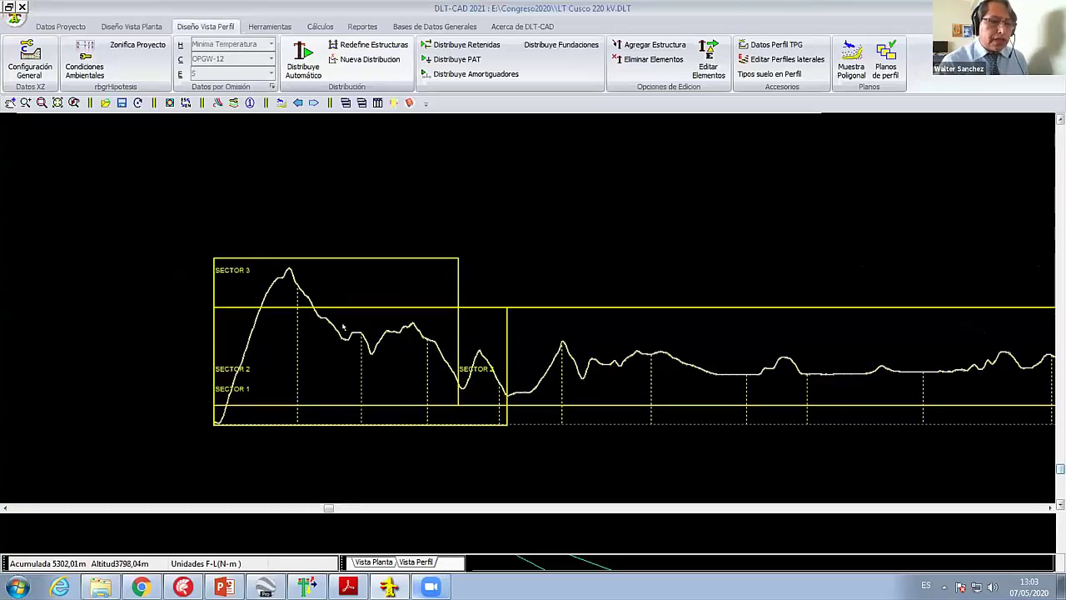
right_click(345, 281)
left_click(387, 463)
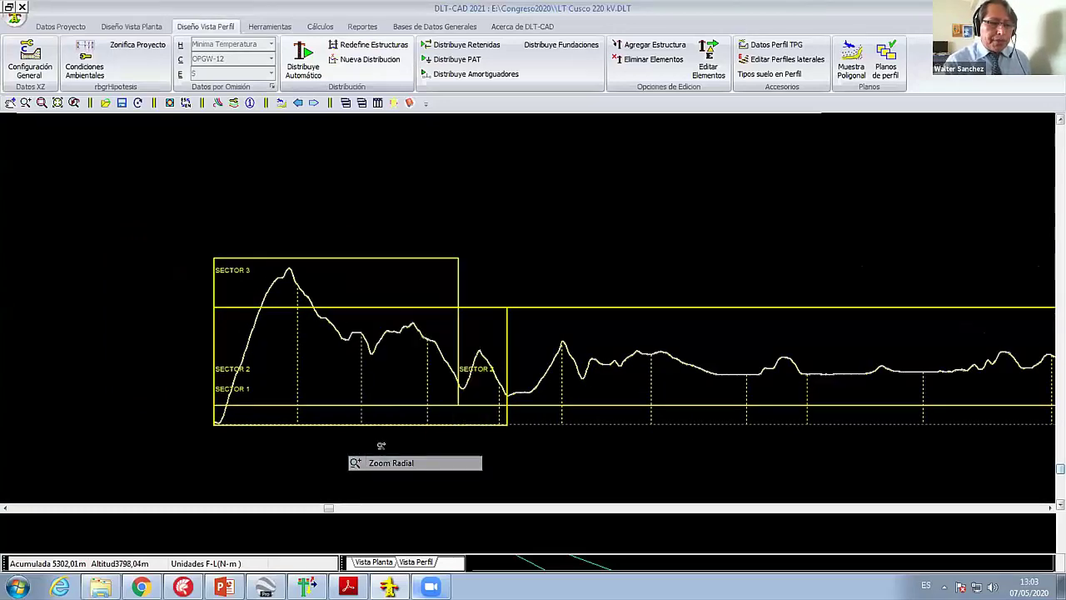
Step: Pan along the profile using Mover con Mouse, then switch to the Datos Proyecto tab
right_click(263, 284)
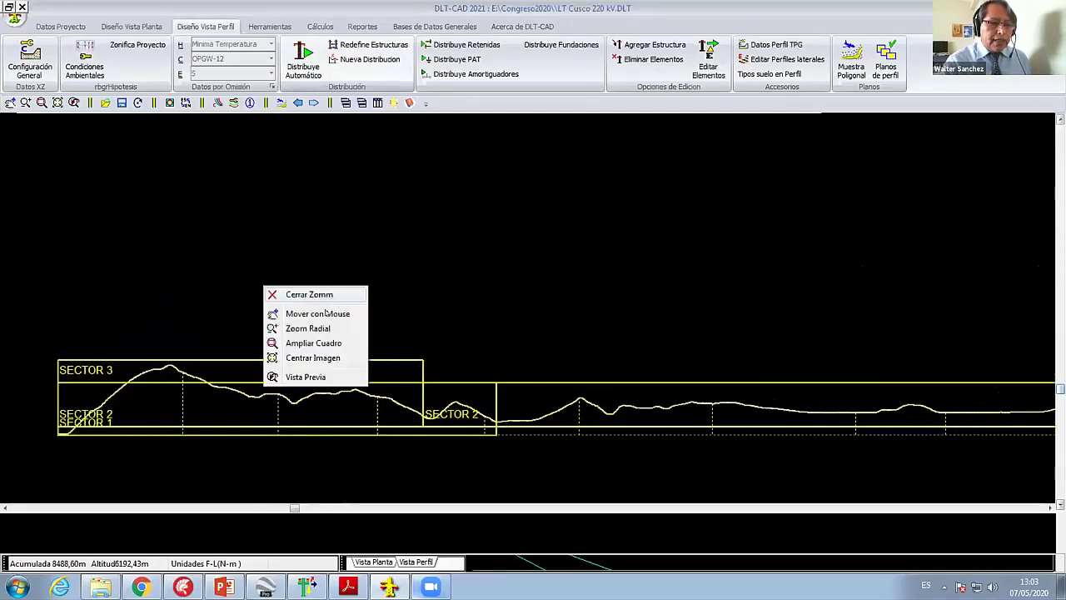
left_click(317, 313)
left_click_drag(273, 362, 437, 366)
right_click(294, 260)
left_click(333, 268)
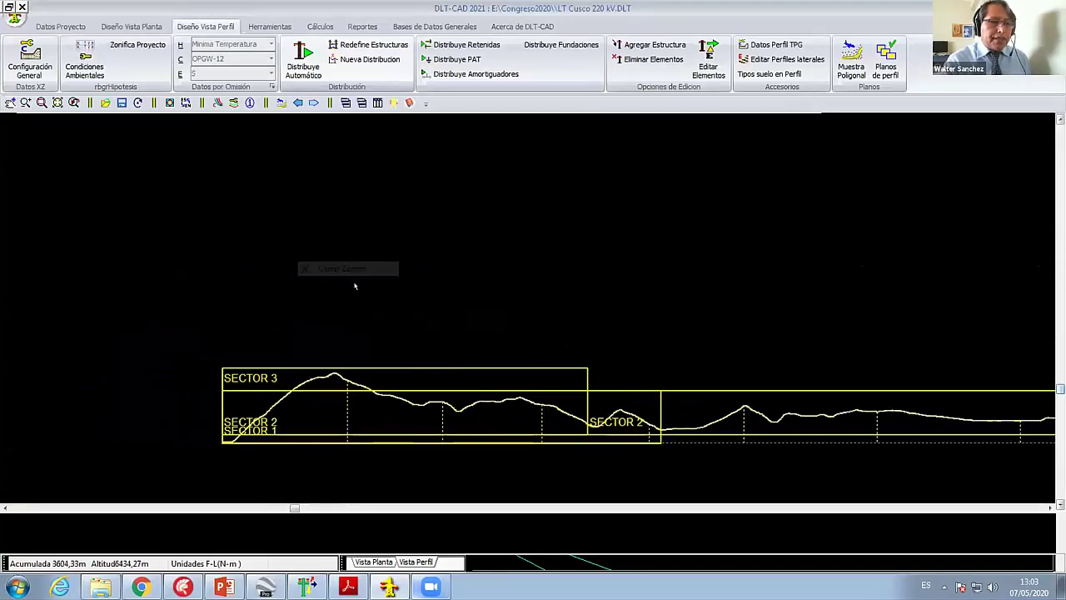
left_click(57, 27)
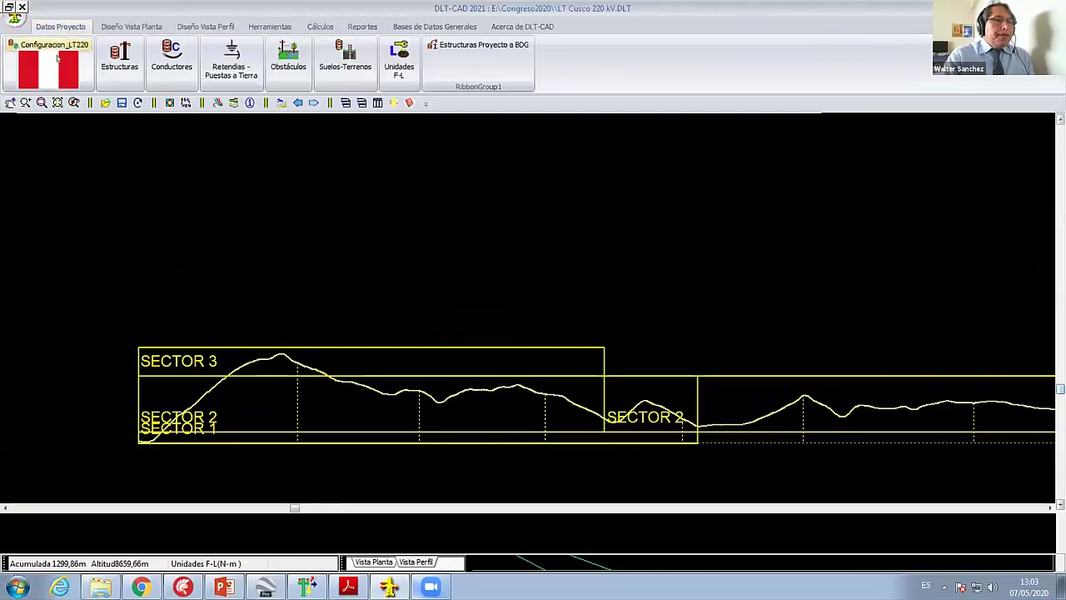
Step: Open the 220 kV structures table and look through its structure types and lattice tower lists
left_click(120, 60)
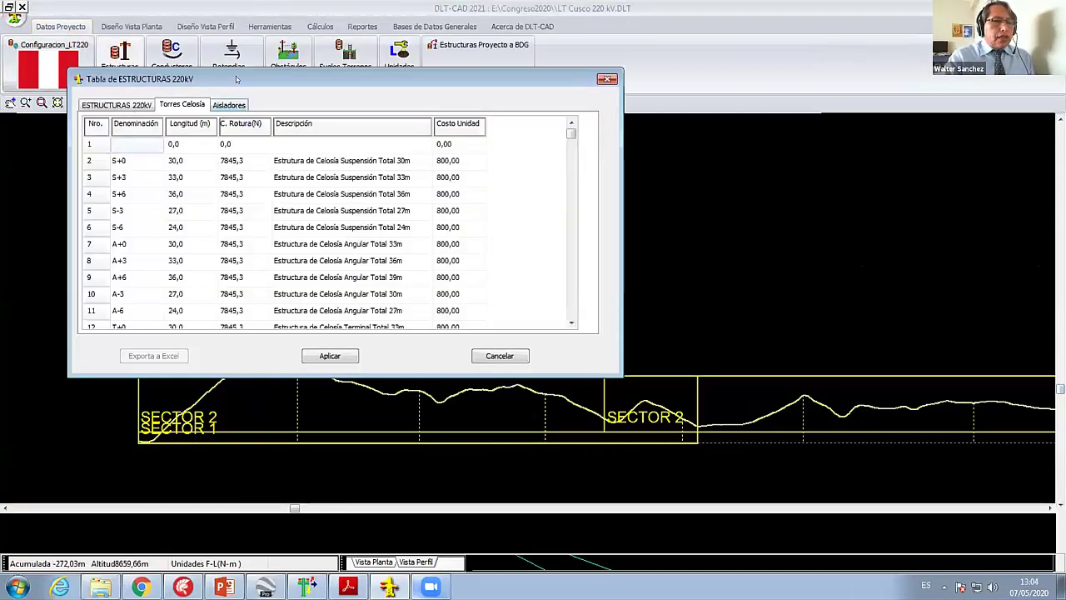
left_click_drag(236, 79, 311, 87)
left_click(200, 113)
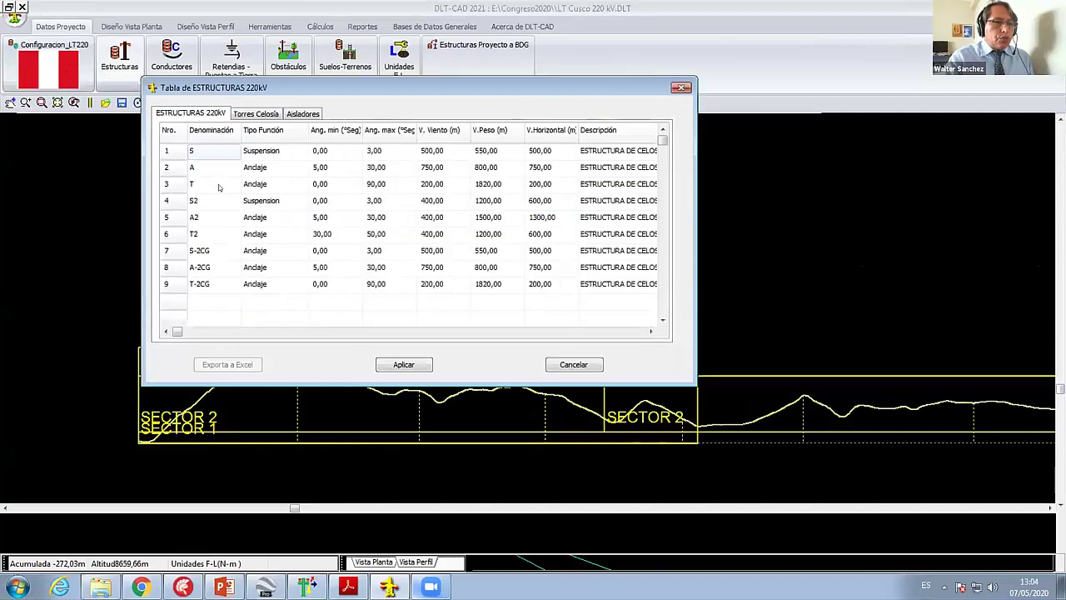
left_click(219, 187)
right_click(221, 188)
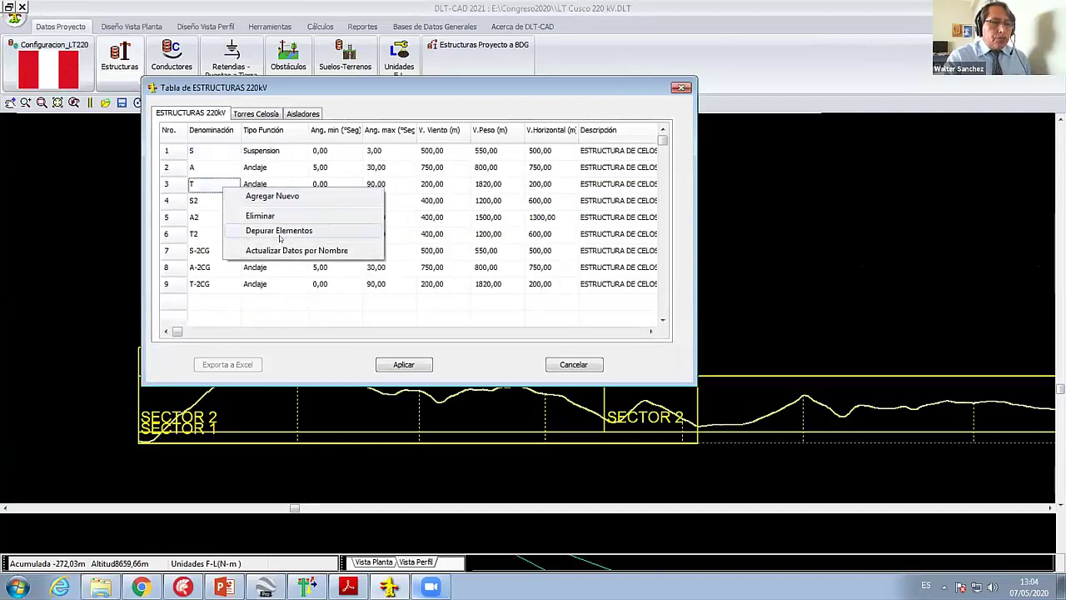
left_click(248, 114)
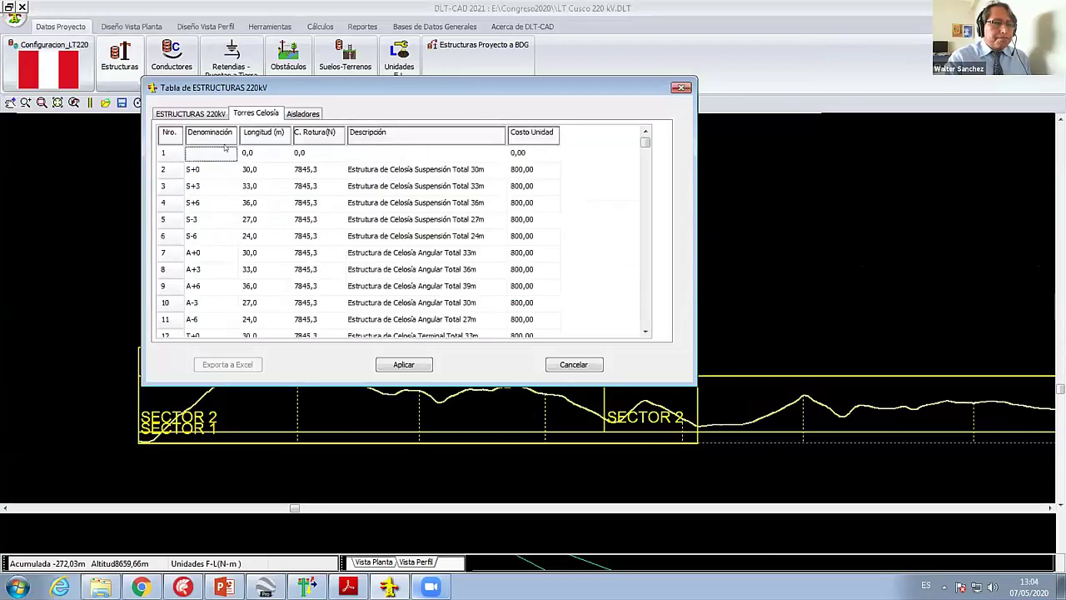
right_click(225, 147)
left_click(215, 116)
Step: Add structure types S, A and T to the project
right_click(225, 172)
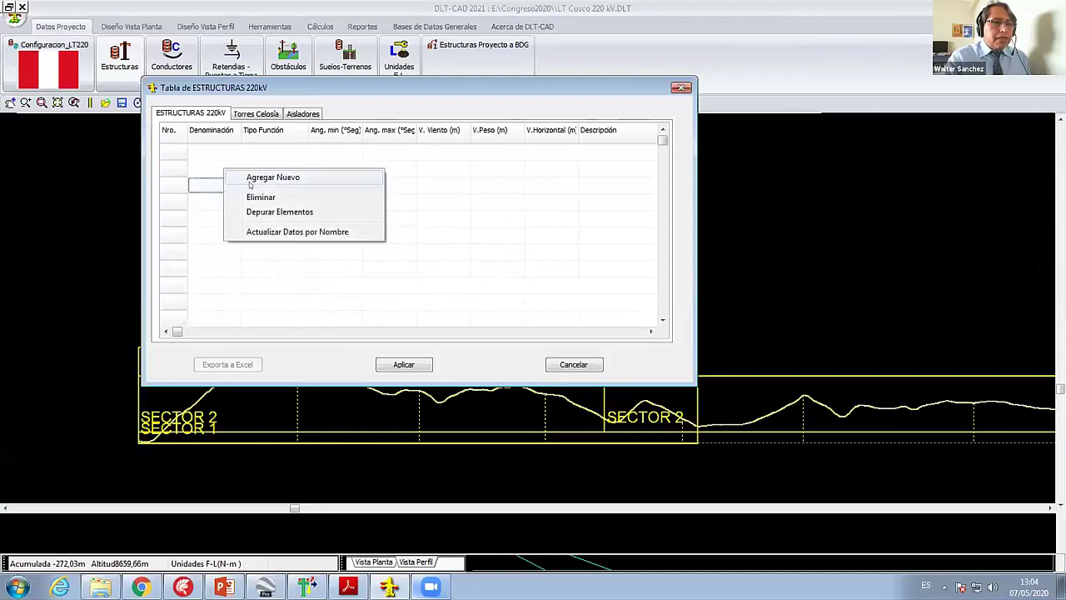
left_click(250, 179)
left_click(208, 212)
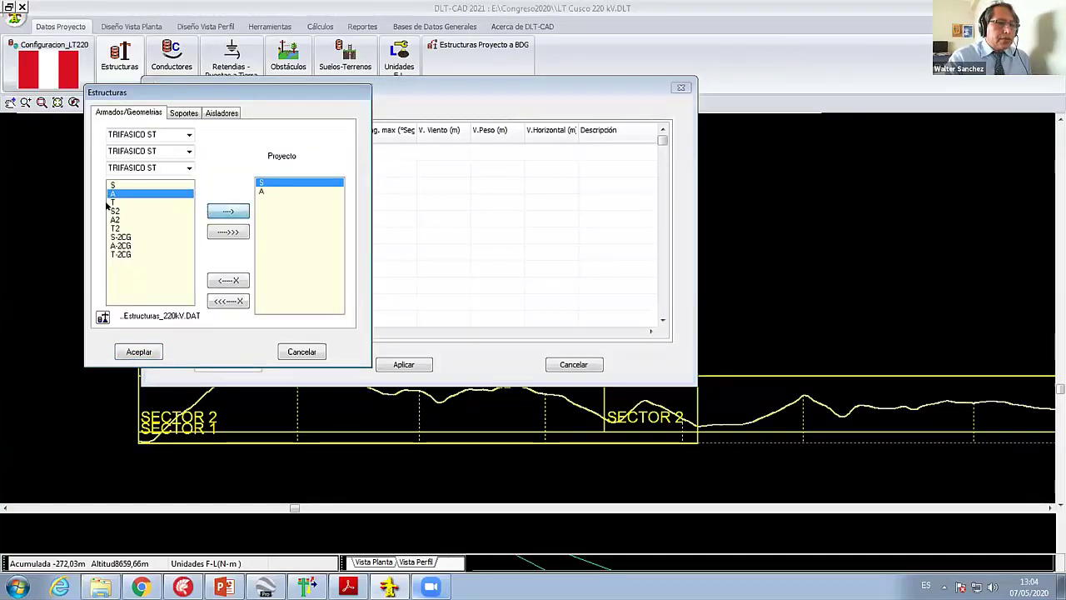
left_click(223, 213)
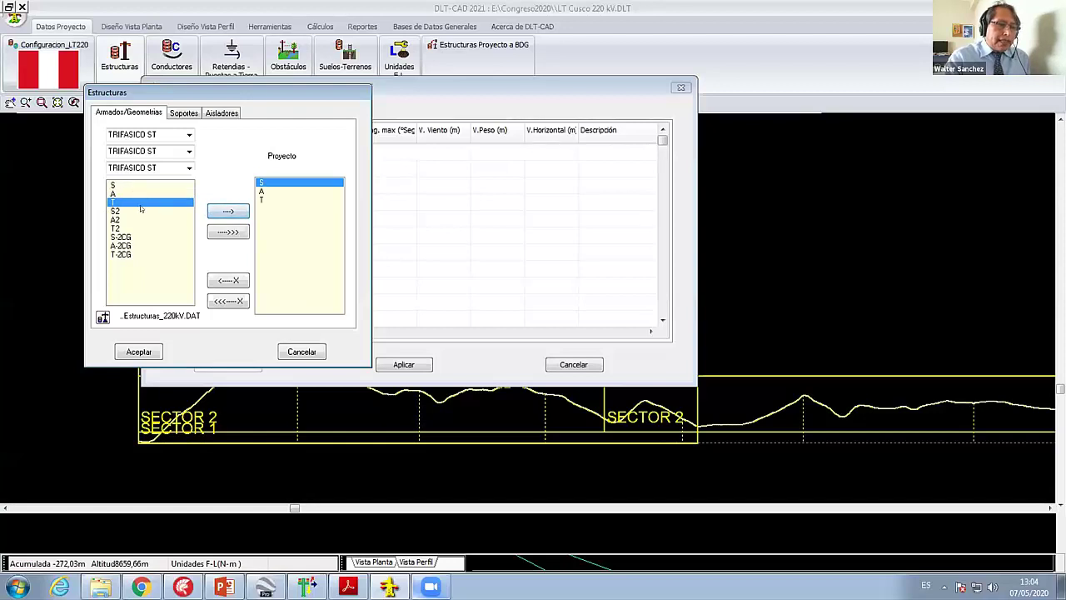
left_click_drag(207, 92, 242, 81)
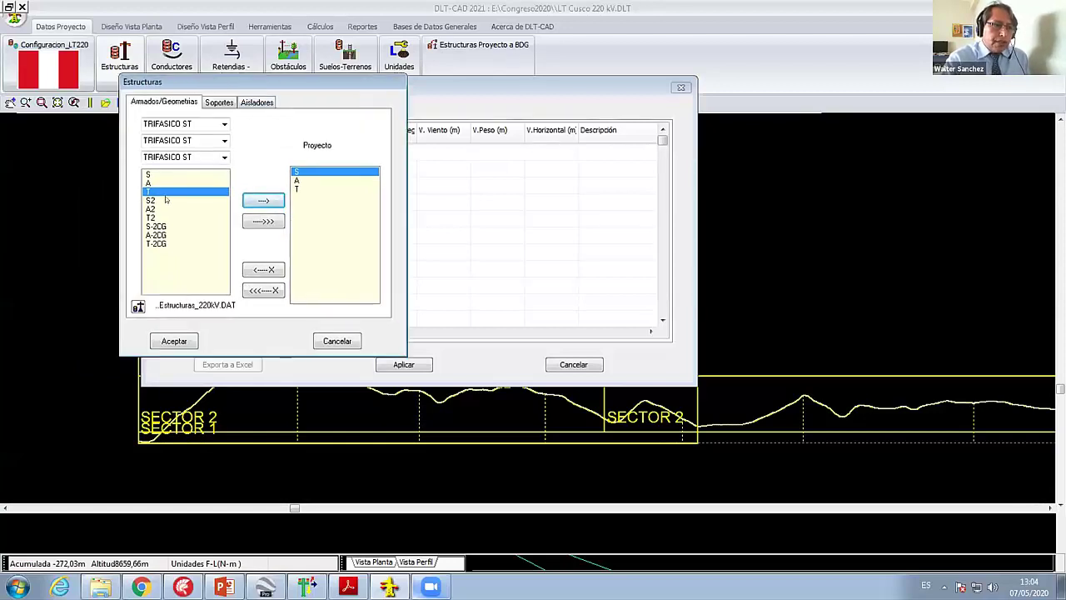
left_click(164, 341)
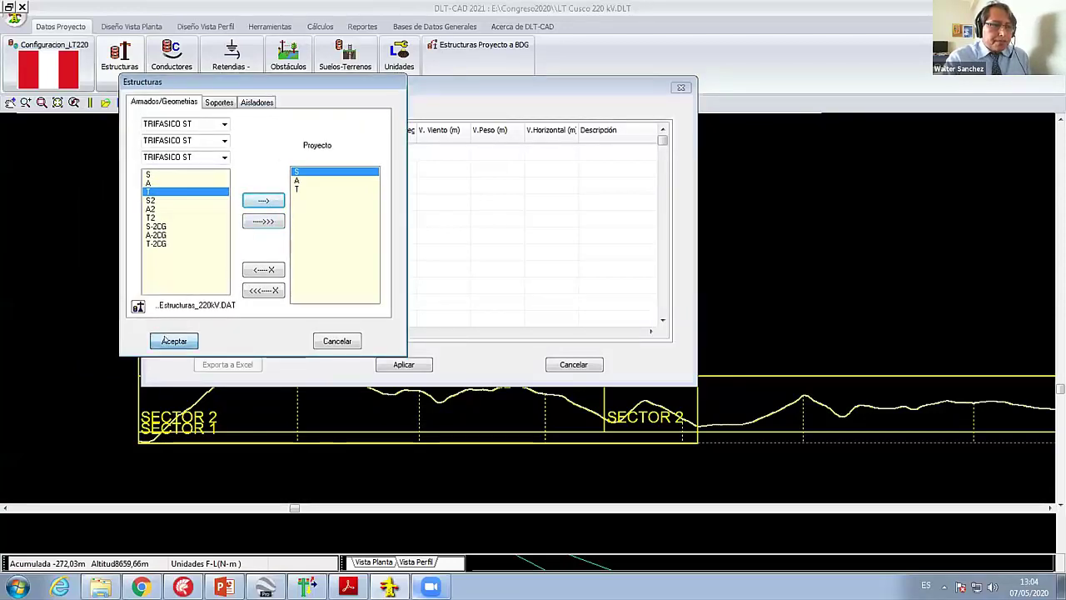
Step: Add all lattice tower supports, S+0 through T-6, to the project
left_click(233, 117)
right_click(226, 176)
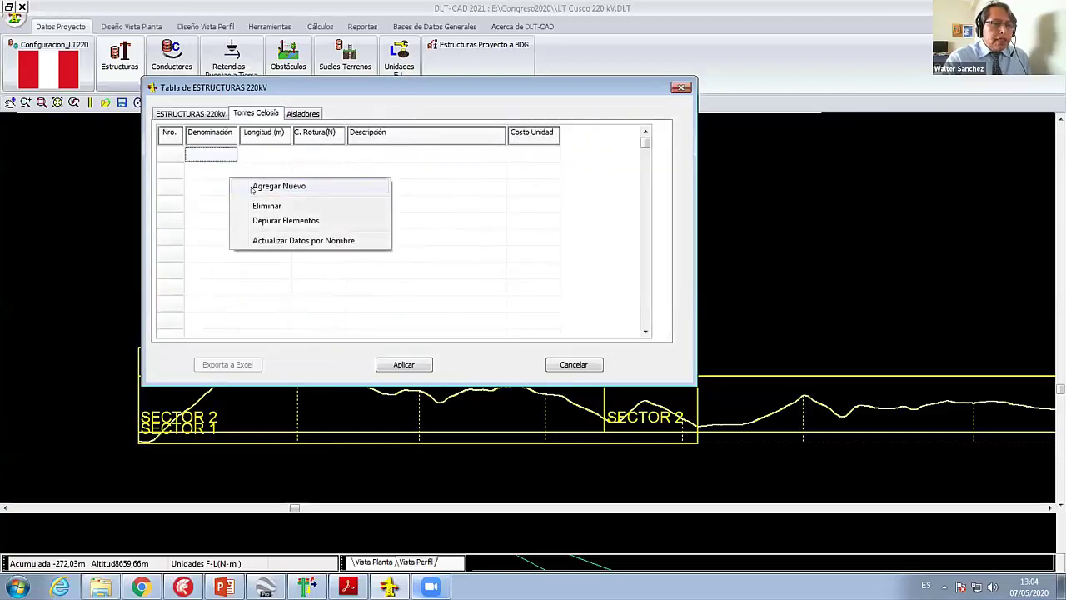
left_click(269, 186)
left_click(238, 230)
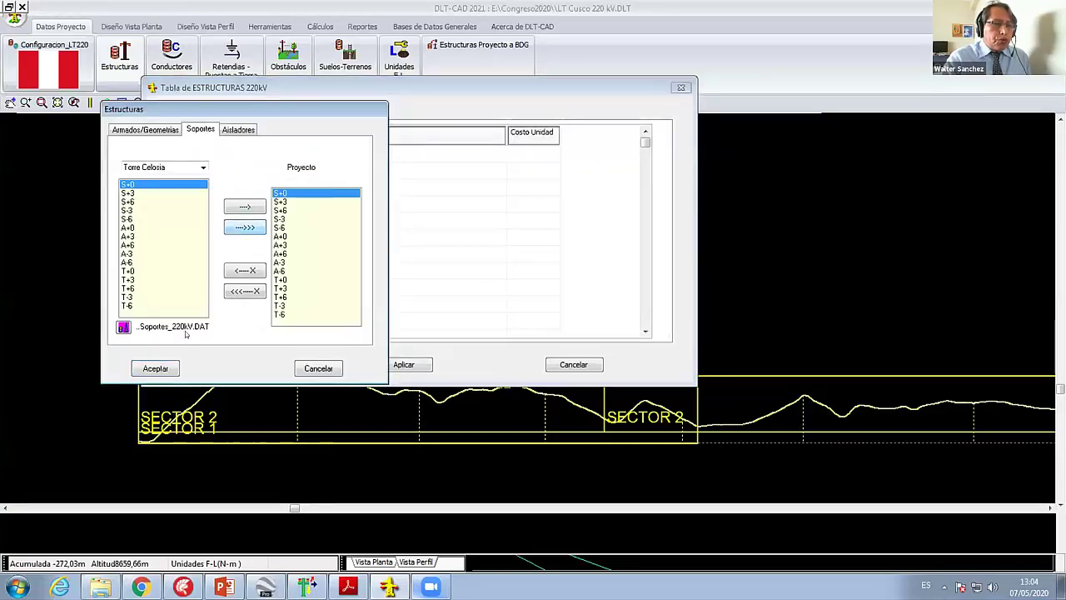
left_click(160, 368)
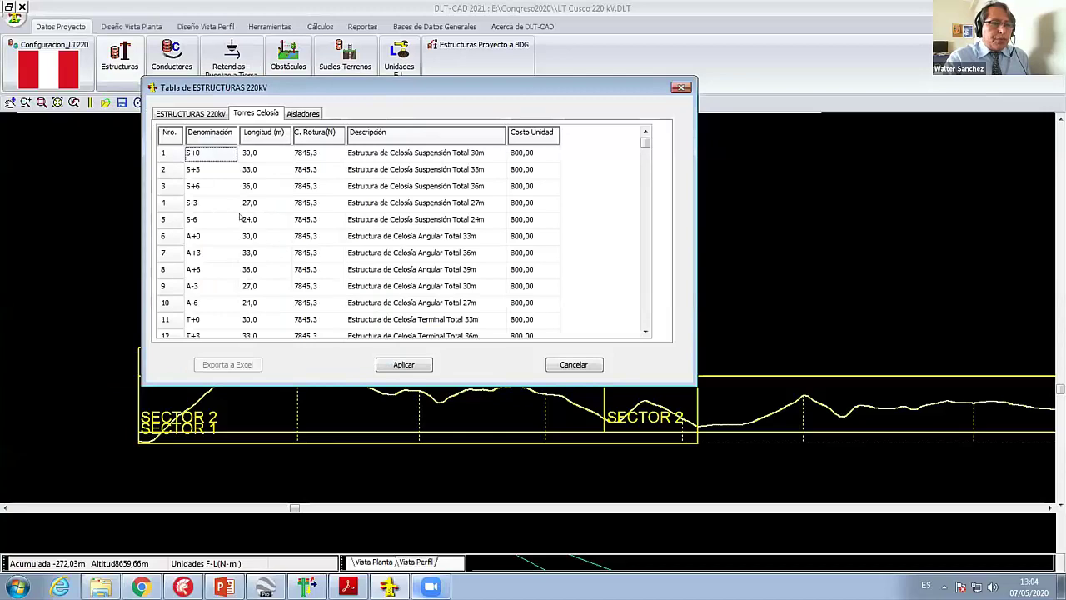
Step: Review both lists, then apply and close the structures table
left_click(190, 114)
left_click(255, 113)
left_click(190, 114)
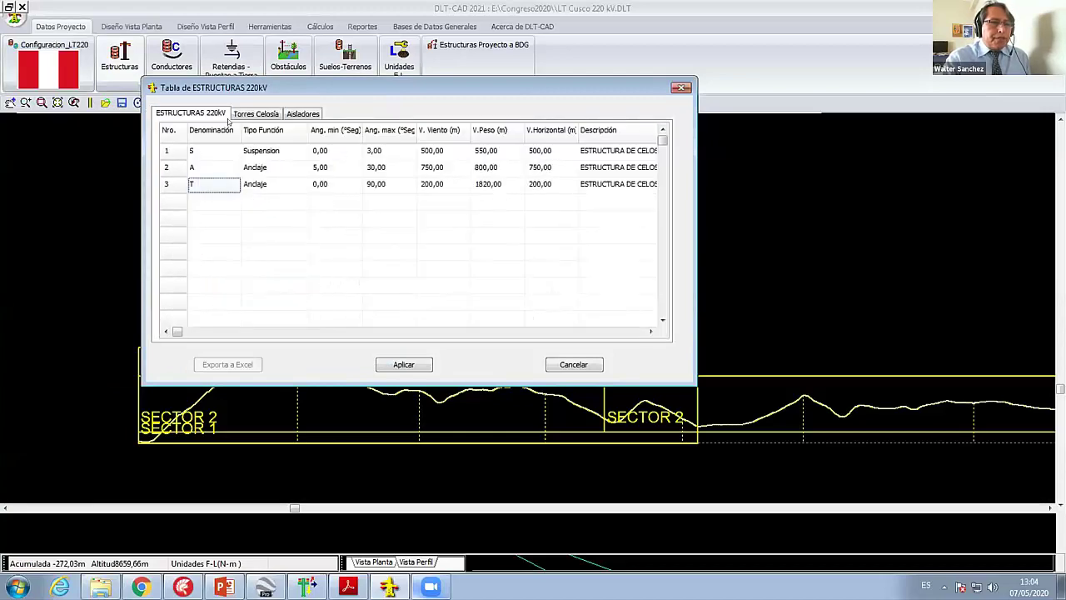
left_click(255, 113)
left_click(220, 113)
left_click(241, 115)
left_click(216, 114)
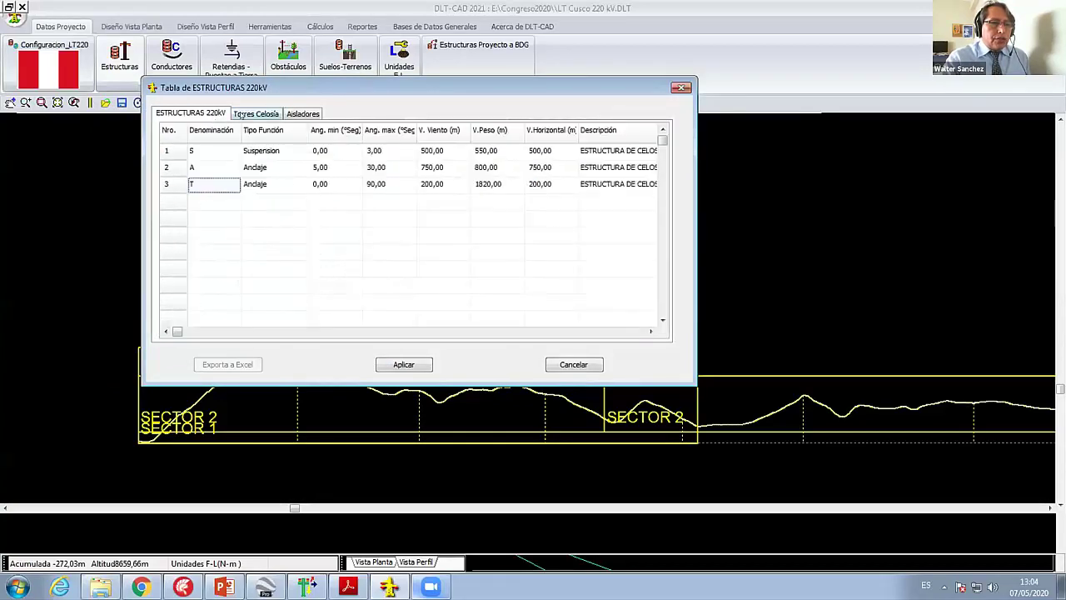
left_click(242, 114)
left_click(403, 364)
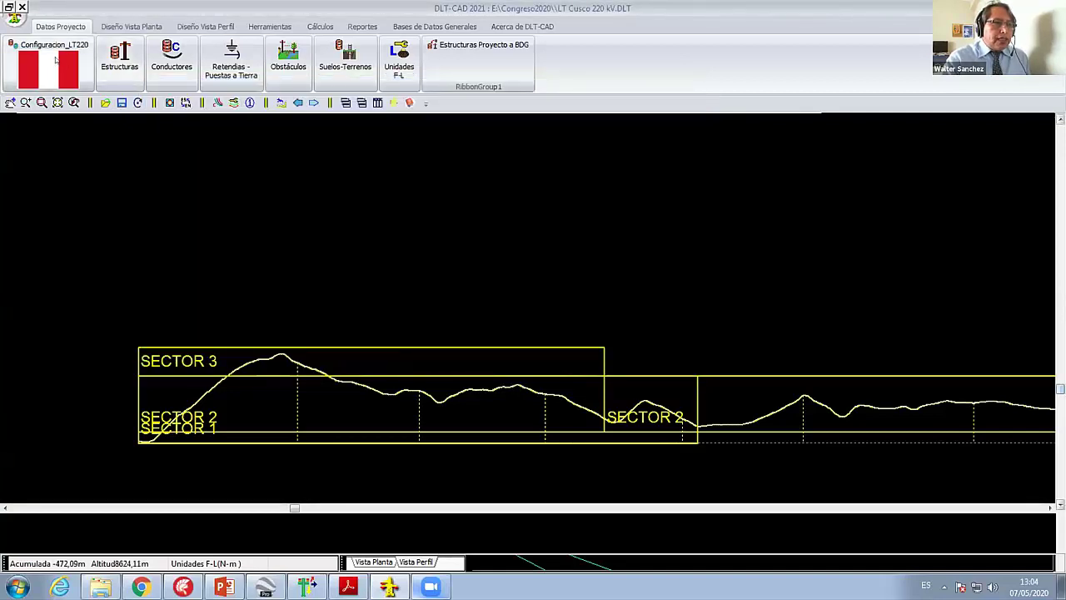
left_click(48, 63)
left_click(210, 164)
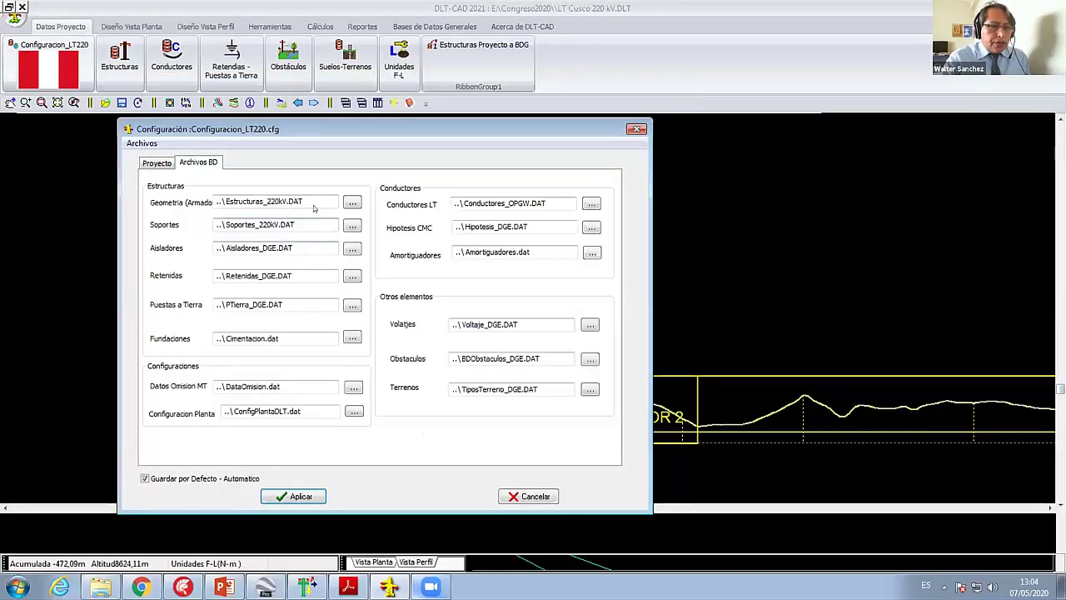
left_click(314, 200)
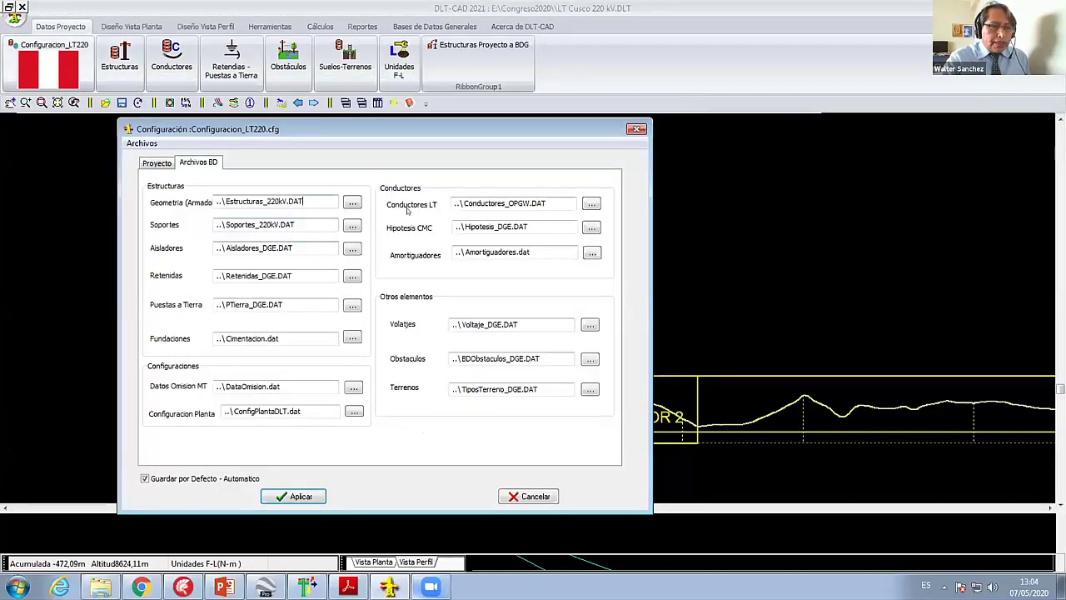
left_click(260, 223)
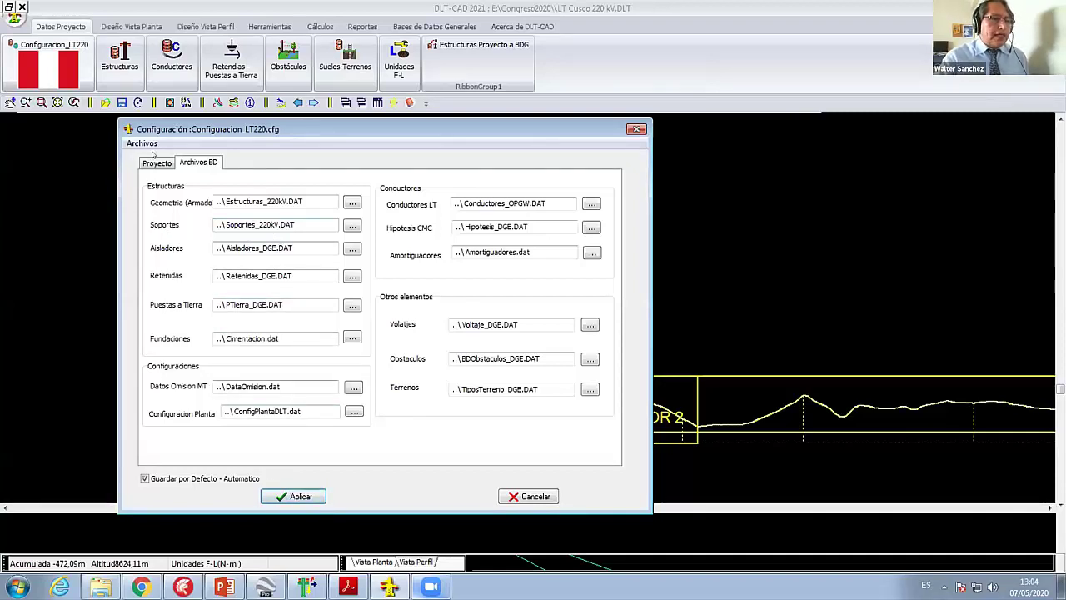
left_click(151, 158)
left_click(198, 162)
left_click(293, 495)
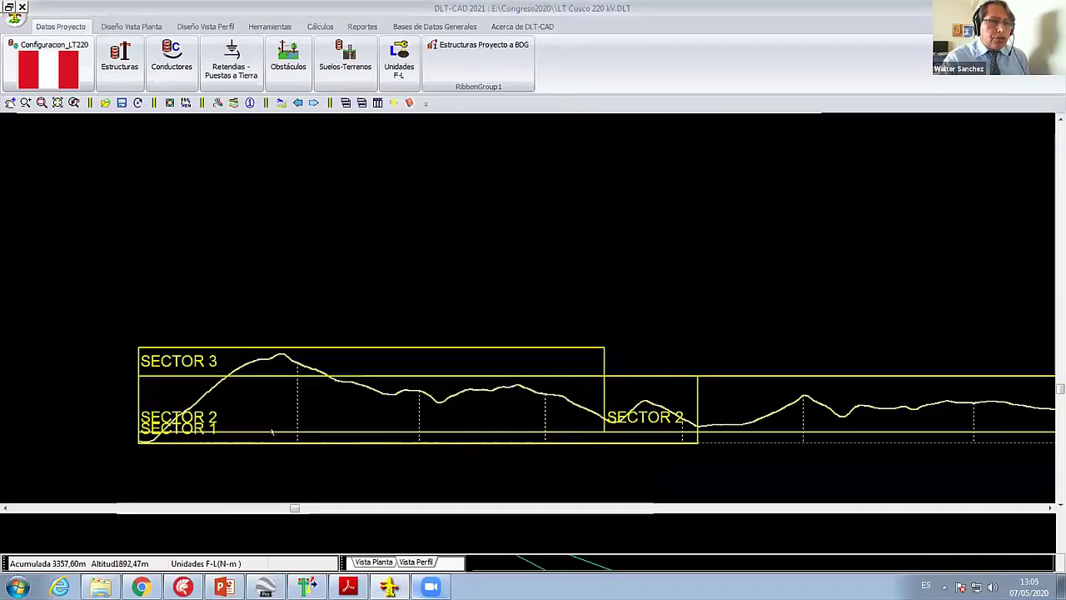
Step: Load Estructuras_500kV.DAT into the structure database via Abrir otra Tabla
left_click(424, 28)
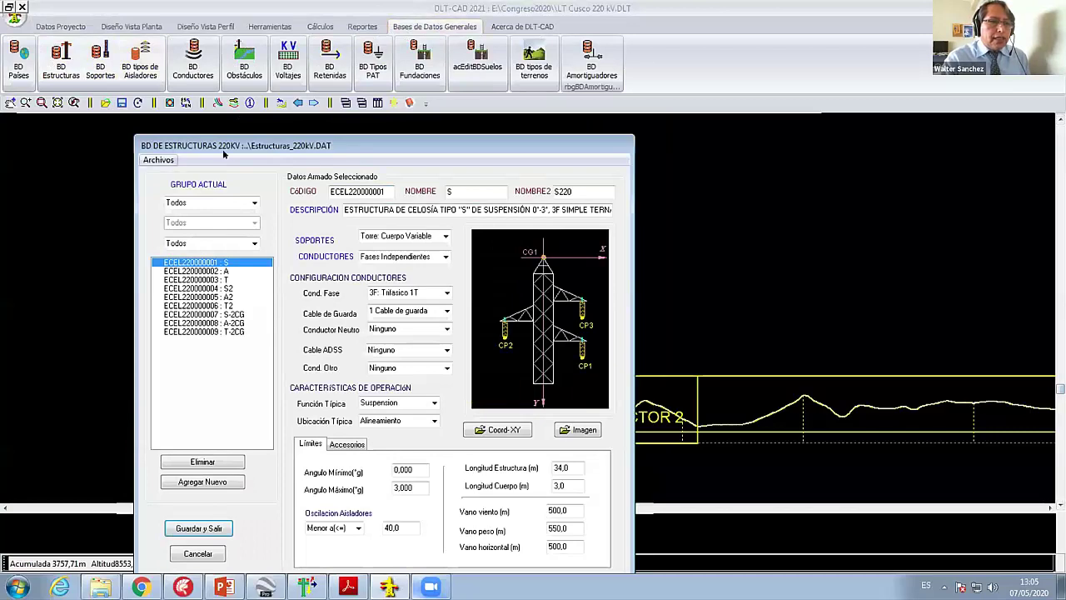
left_click(163, 157)
left_click(185, 175)
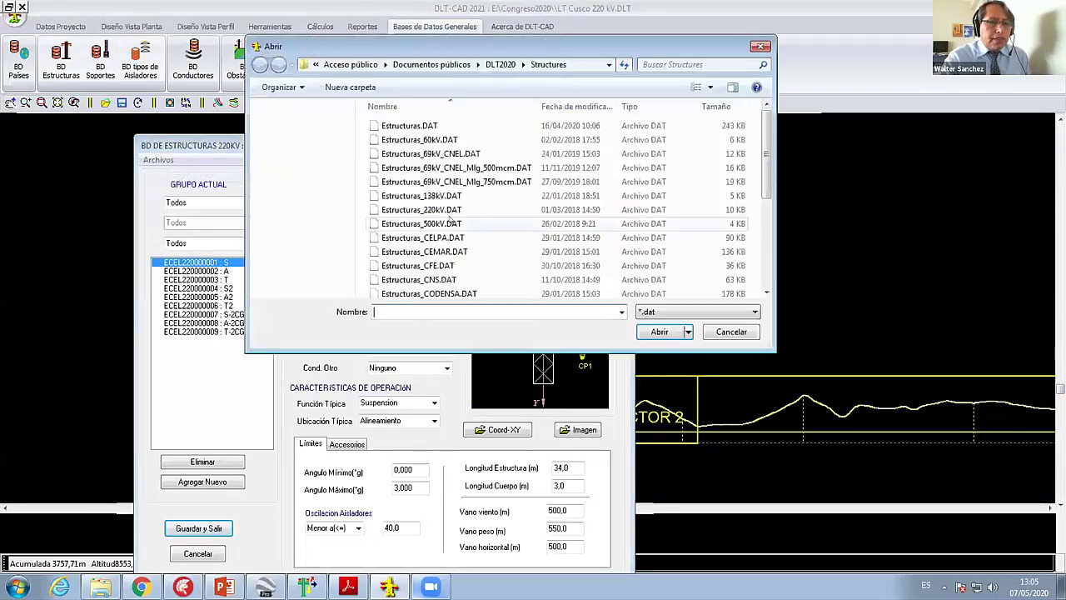
double_click(422, 223)
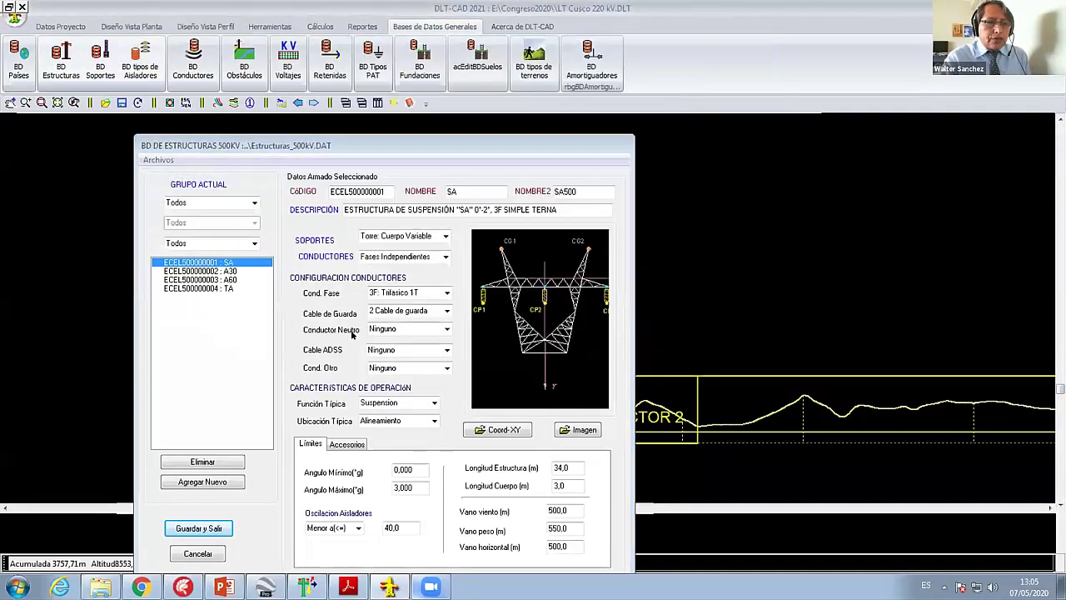
left_click_drag(375, 143, 392, 59)
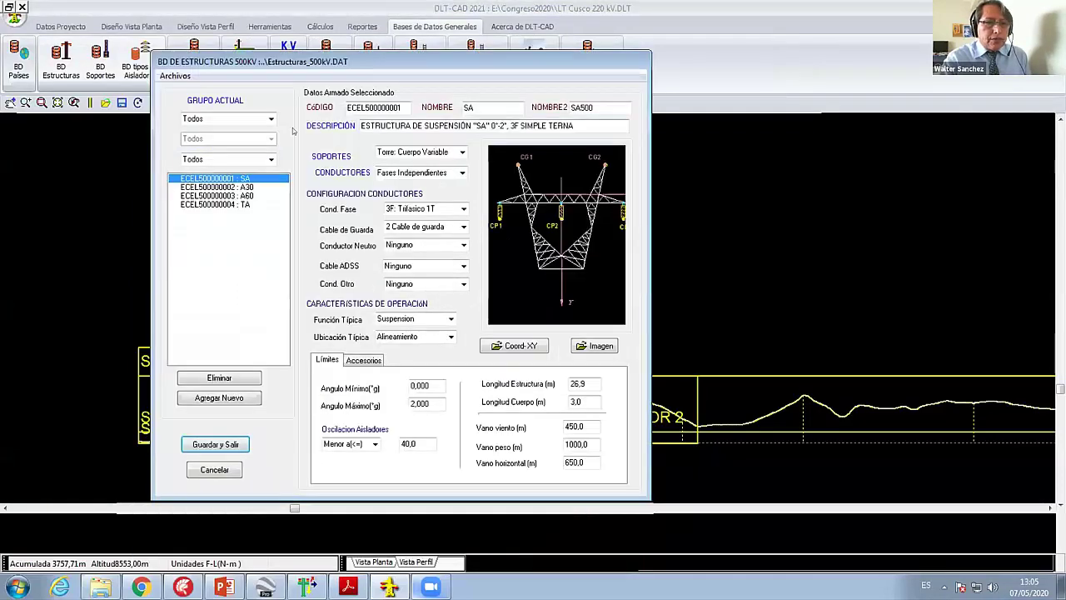
Step: Load Estructuras_CFE.DAT, inspect structures TD3N and PD1N, then cancel out of the database
left_click(175, 75)
left_click(206, 92)
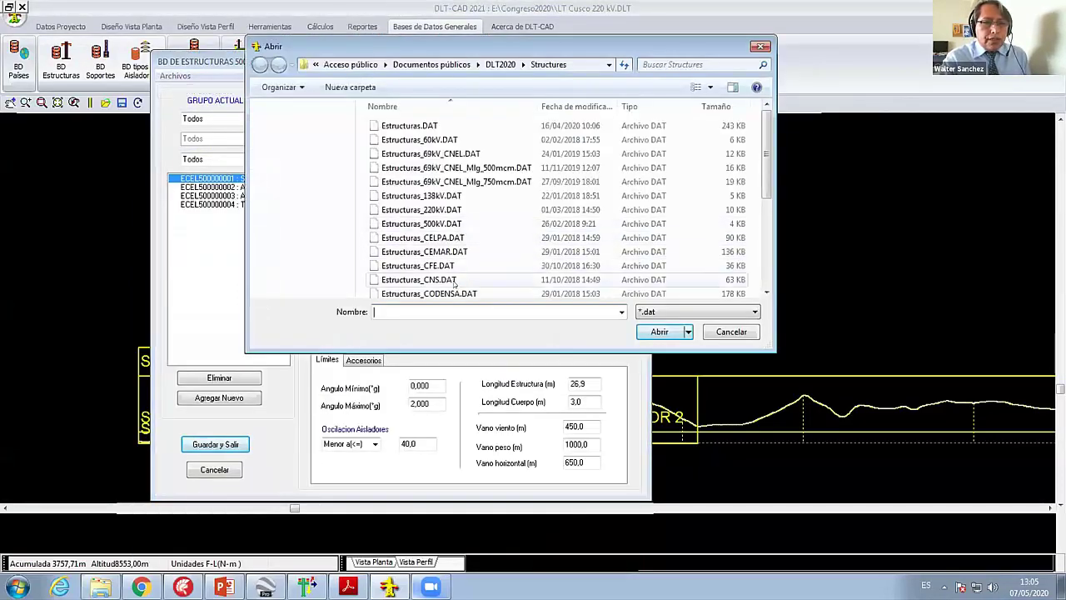
double_click(450, 279)
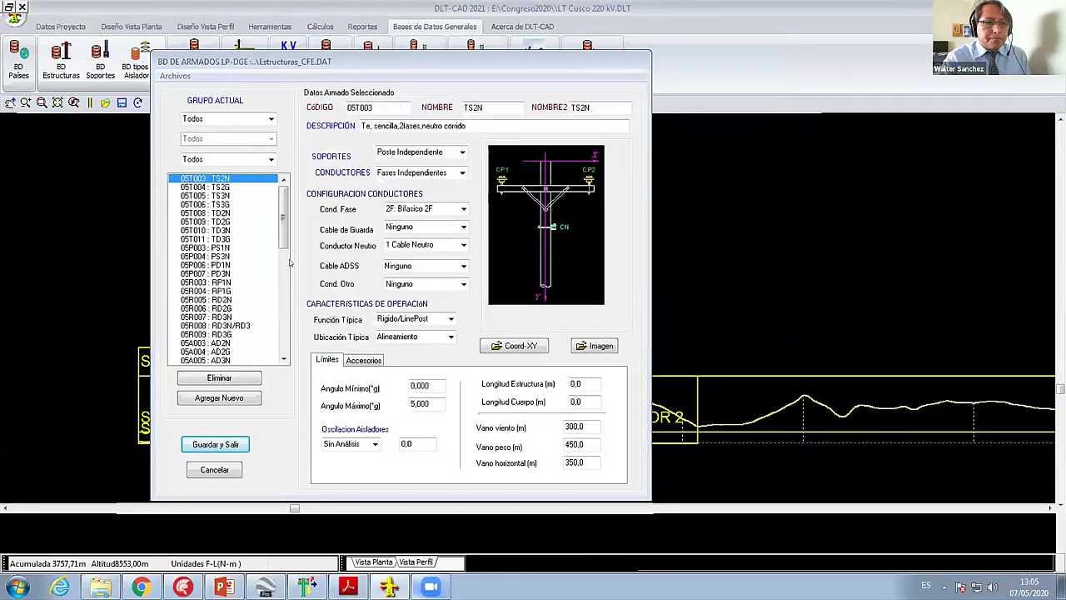
left_click(237, 230)
left_click(266, 265)
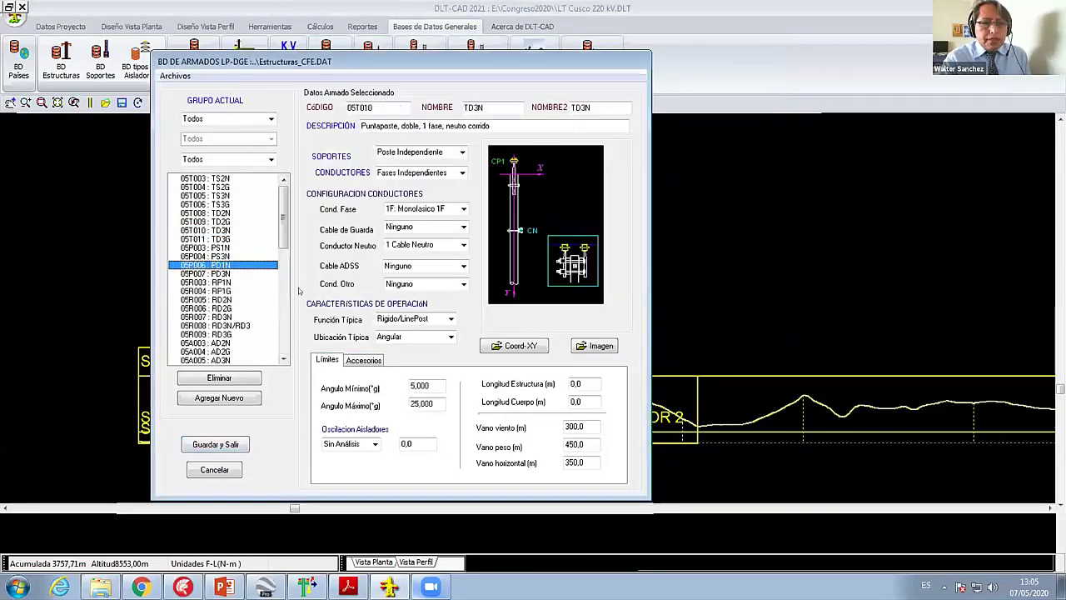
scroll(225, 250, "down", 3)
left_click(225, 213)
left_click(214, 470)
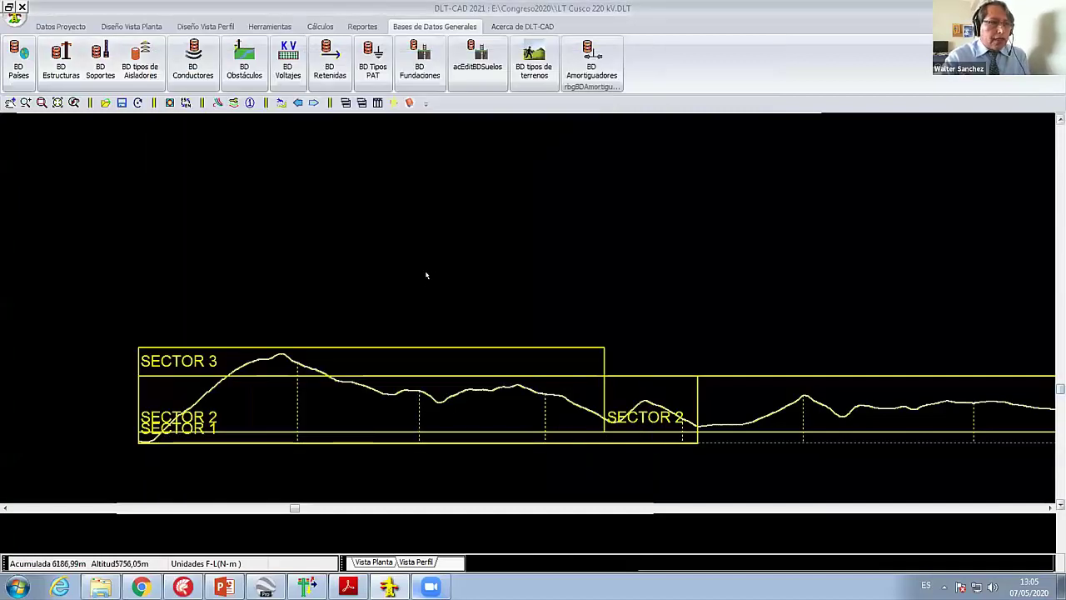
scroll(364, 269, "up", 1)
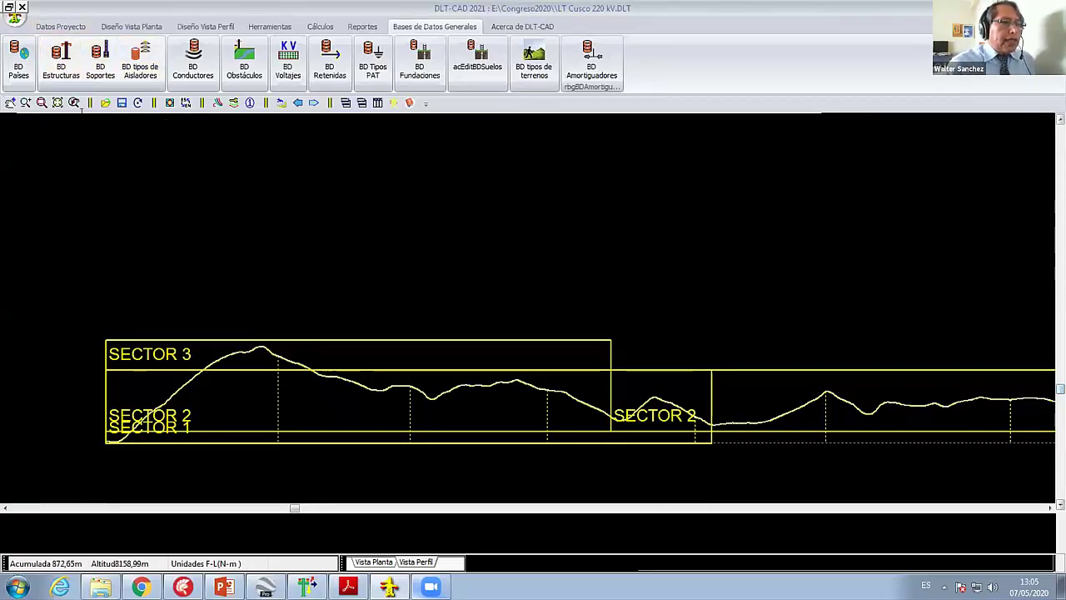
left_click(61, 60)
Step: Close the structure database and review the S, A and T rows in the project's 220 kV structures table
left_click(70, 434)
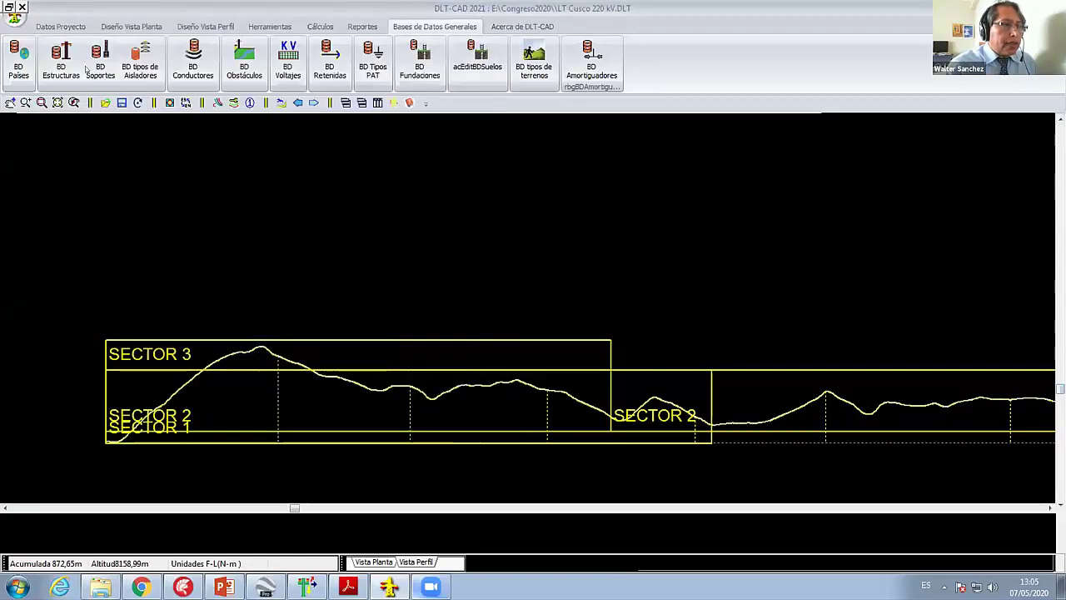
left_click(60, 26)
left_click(129, 60)
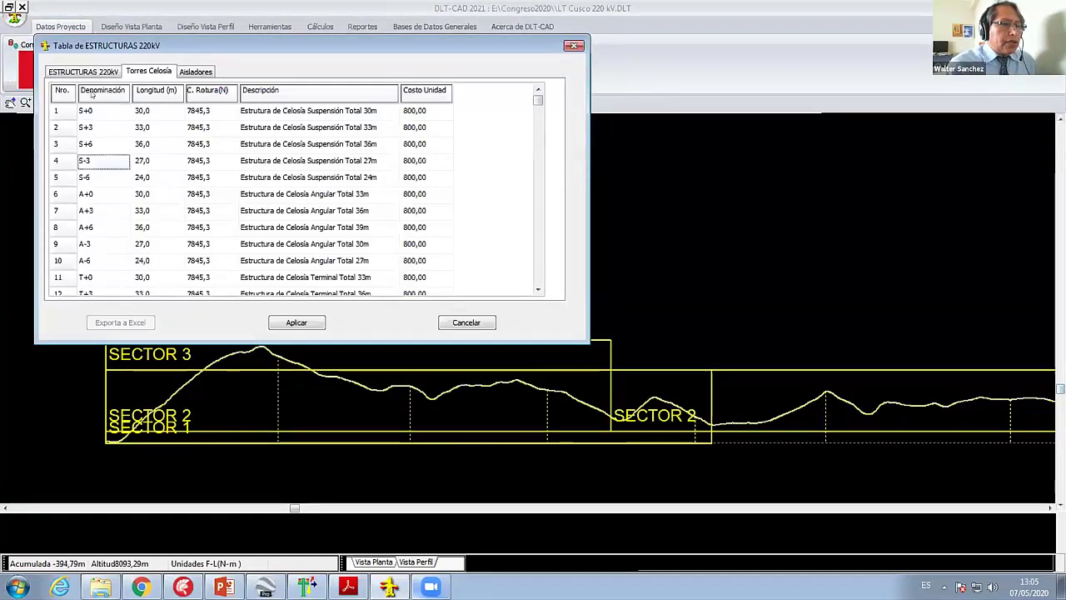
left_click(99, 145)
left_click(100, 125)
left_click(100, 108)
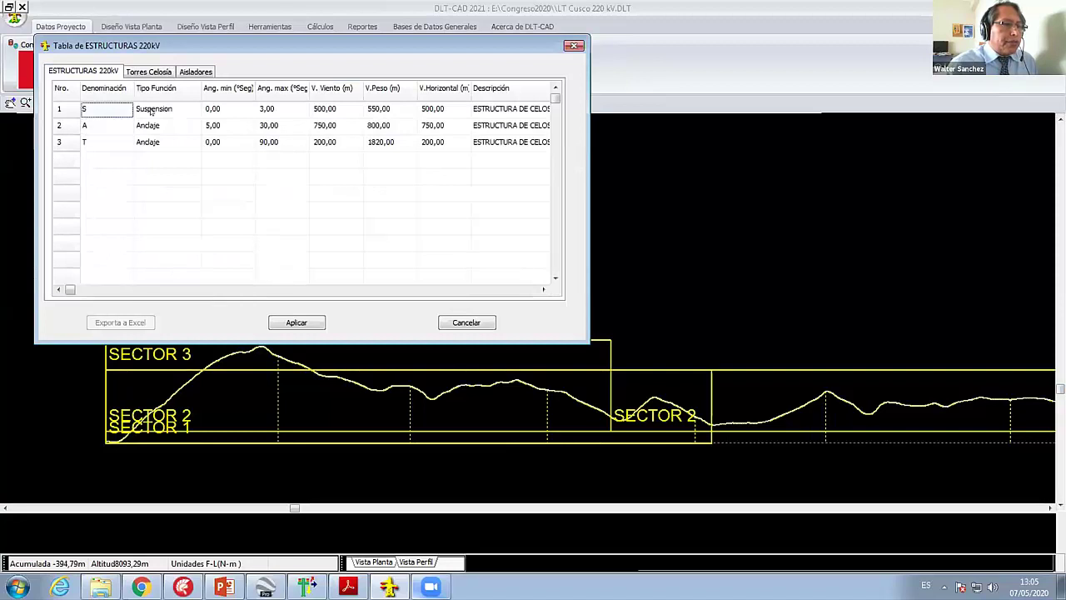
left_click(113, 108)
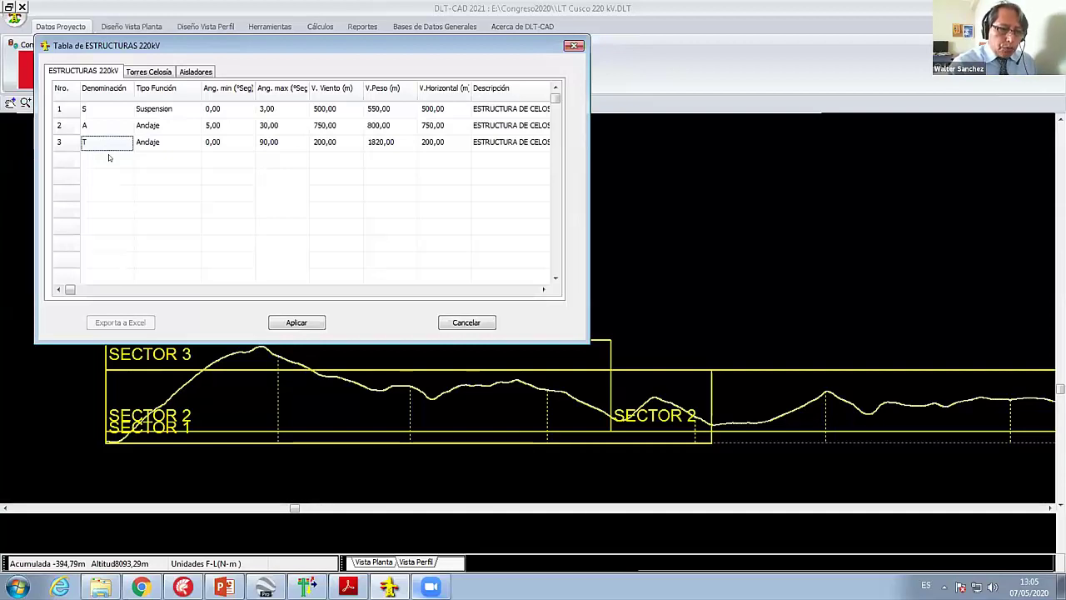
Step: Apply the structures table, clear every conductor from the project conductor table, and start adding conductors
left_click(297, 323)
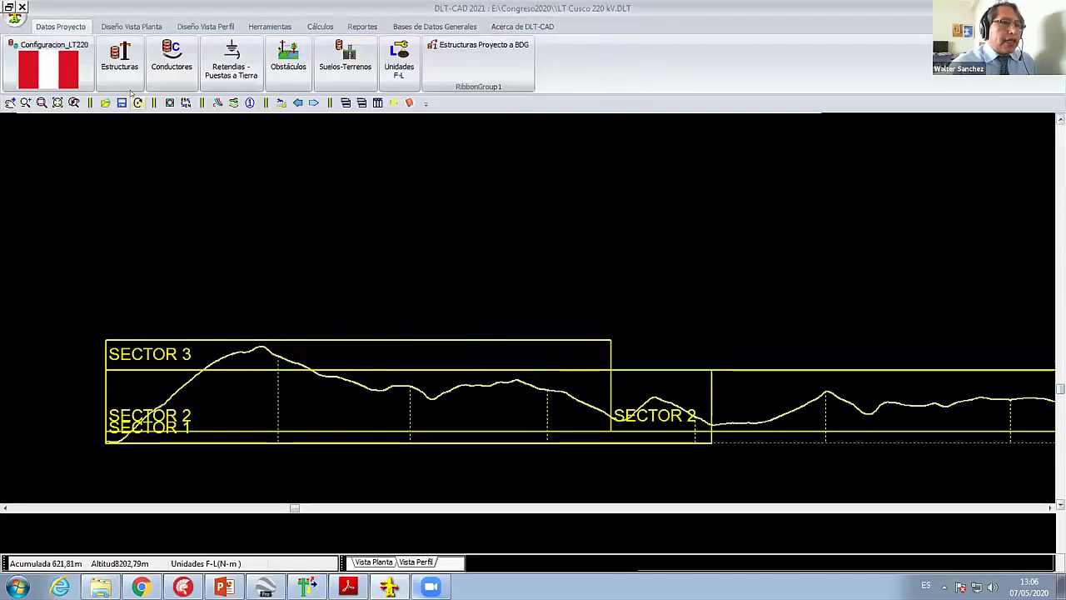
left_click(171, 51)
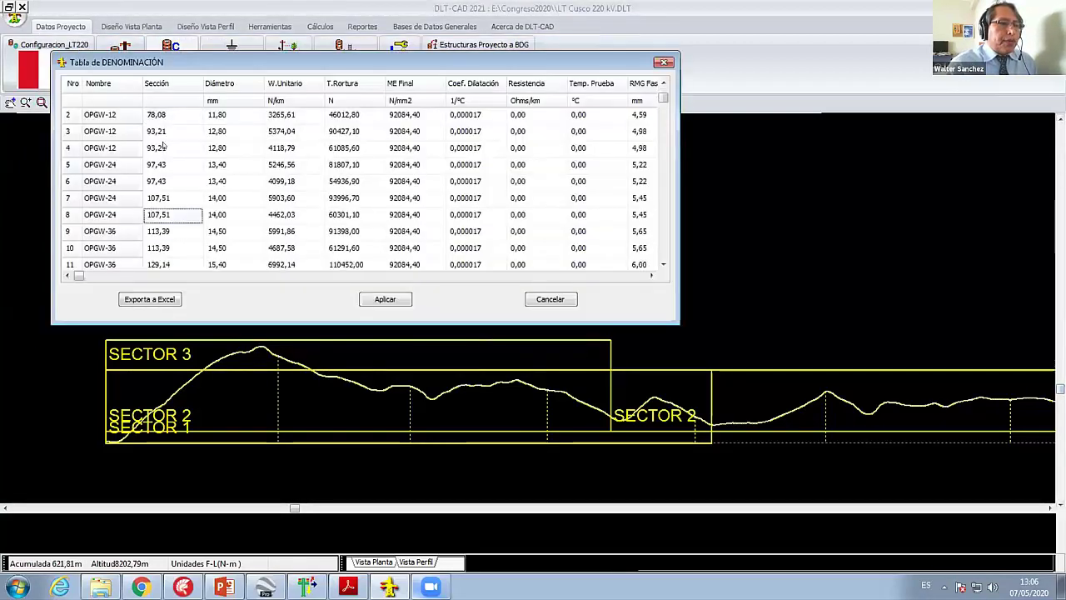
right_click(163, 136)
left_click(206, 165)
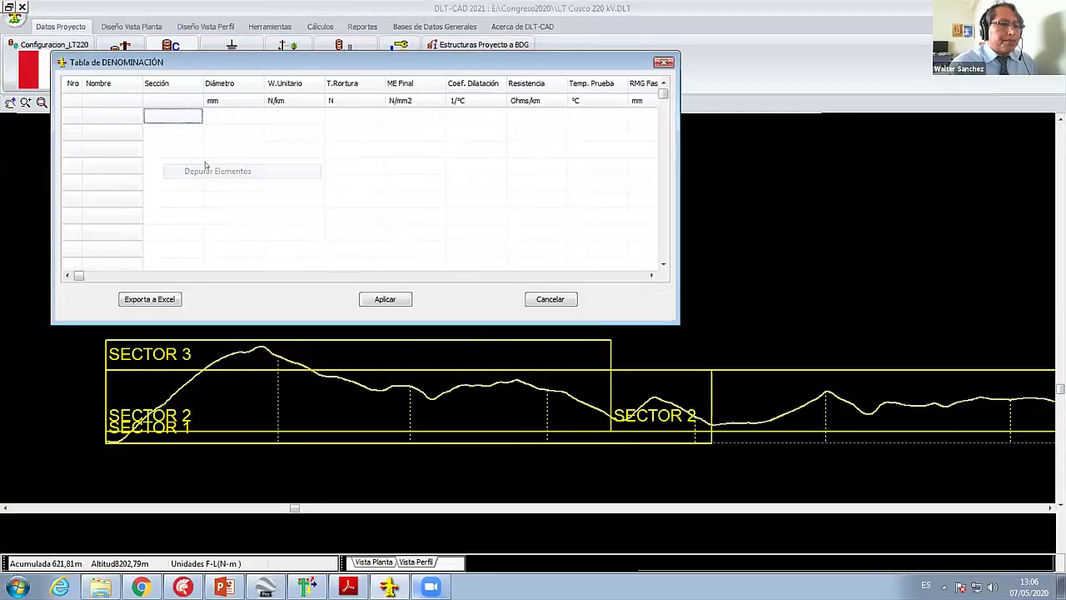
right_click(173, 112)
left_click(208, 122)
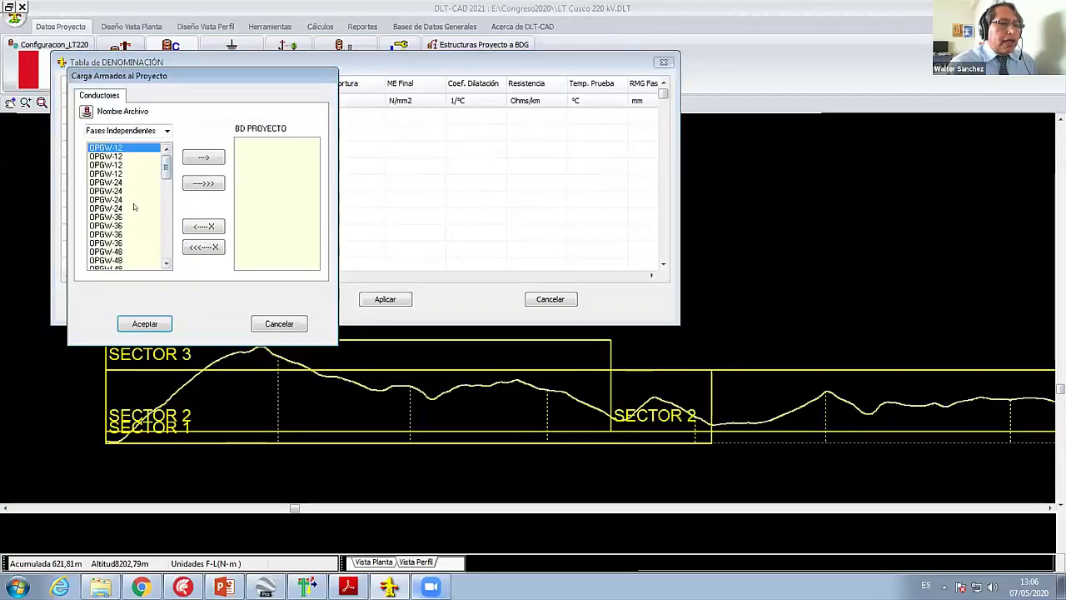
left_click(121, 191)
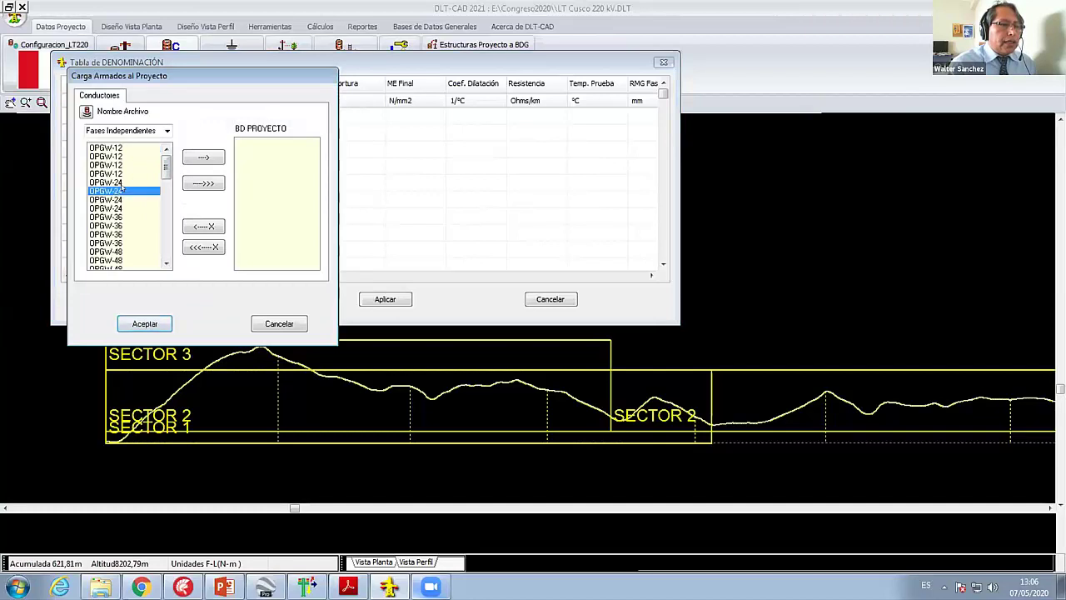
scroll(121, 192, "down", 2)
scroll(122, 191, "down", 3)
scroll(122, 191, "up", 5)
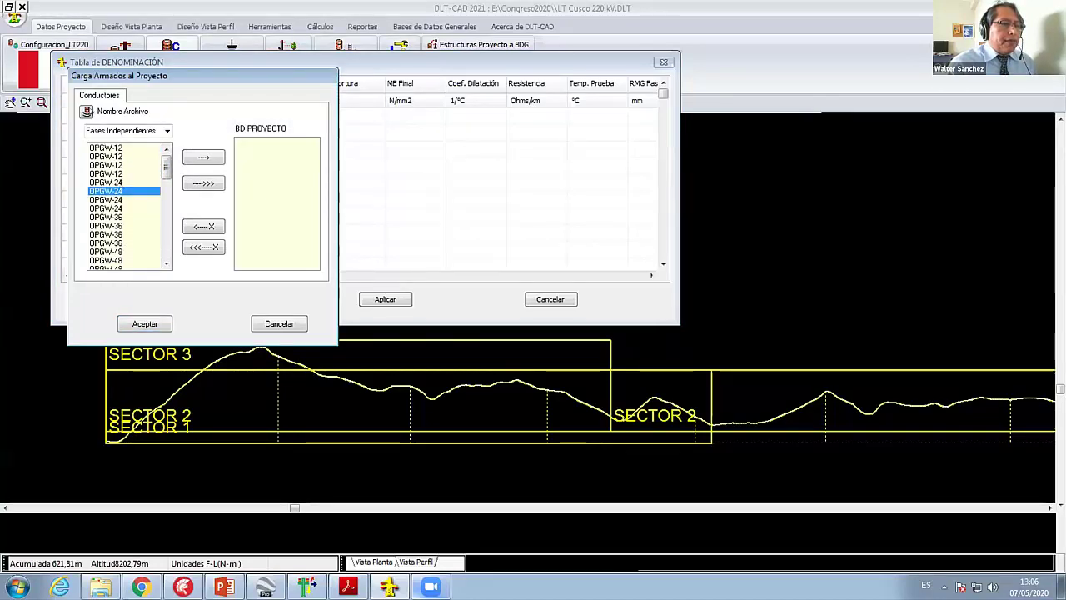
Step: Load the Conductores_ACSR.DAT conductor catalogue file
left_click(86, 111)
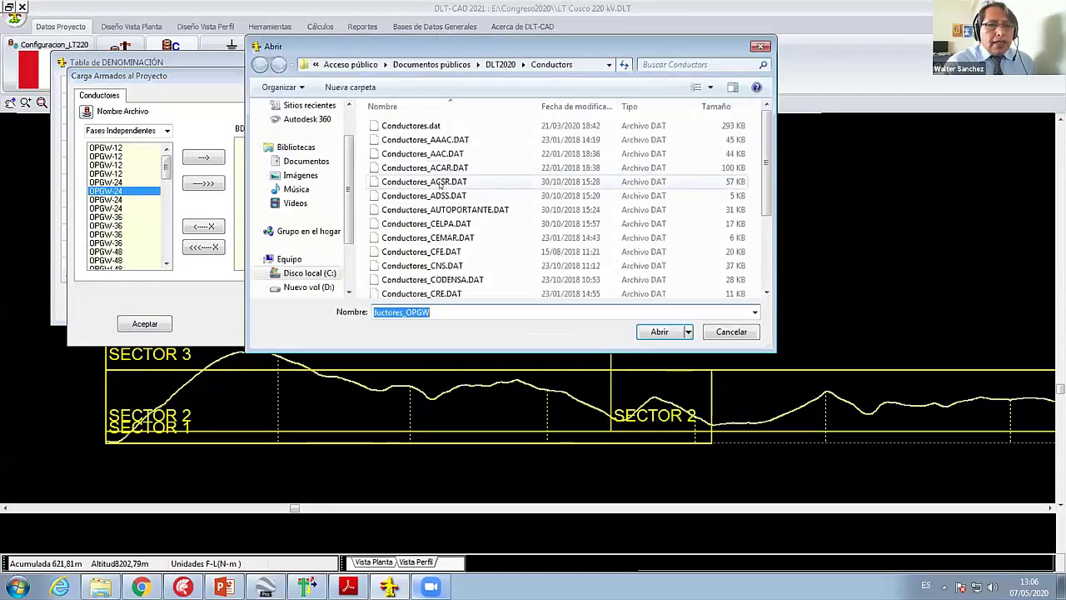
left_click(420, 181)
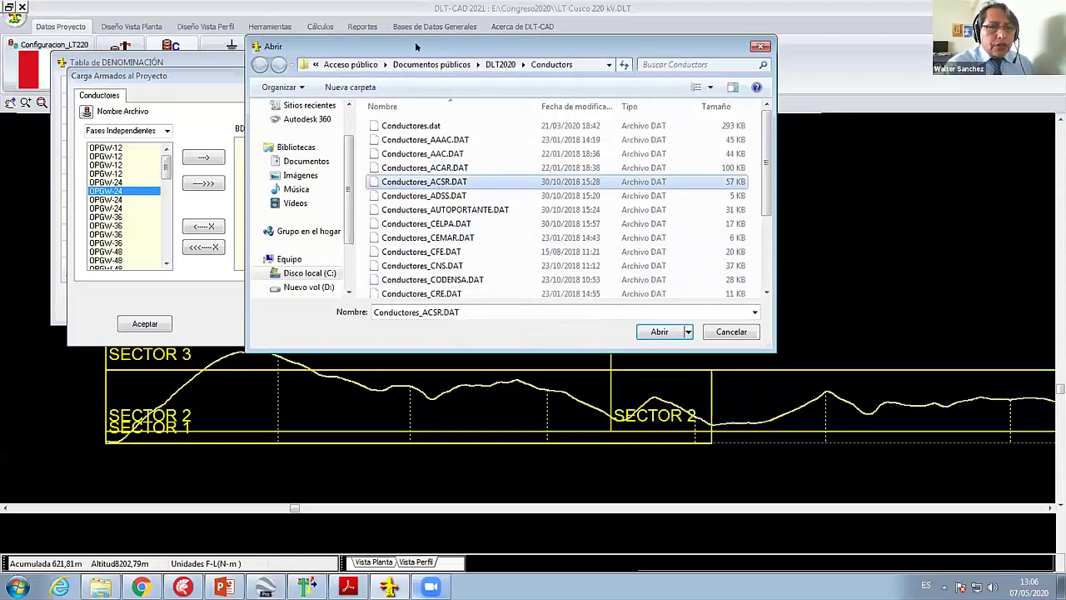
left_click_drag(415, 42, 414, 10)
left_click(440, 190)
scroll(440, 185, "down", 3)
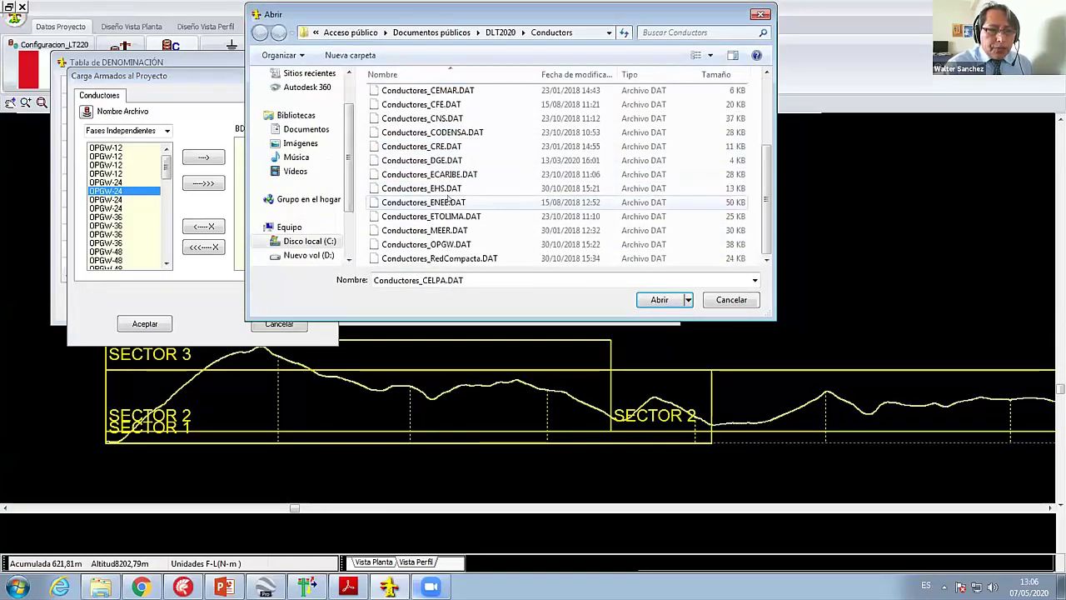
scroll(440, 183, "up", 3)
left_click(429, 149)
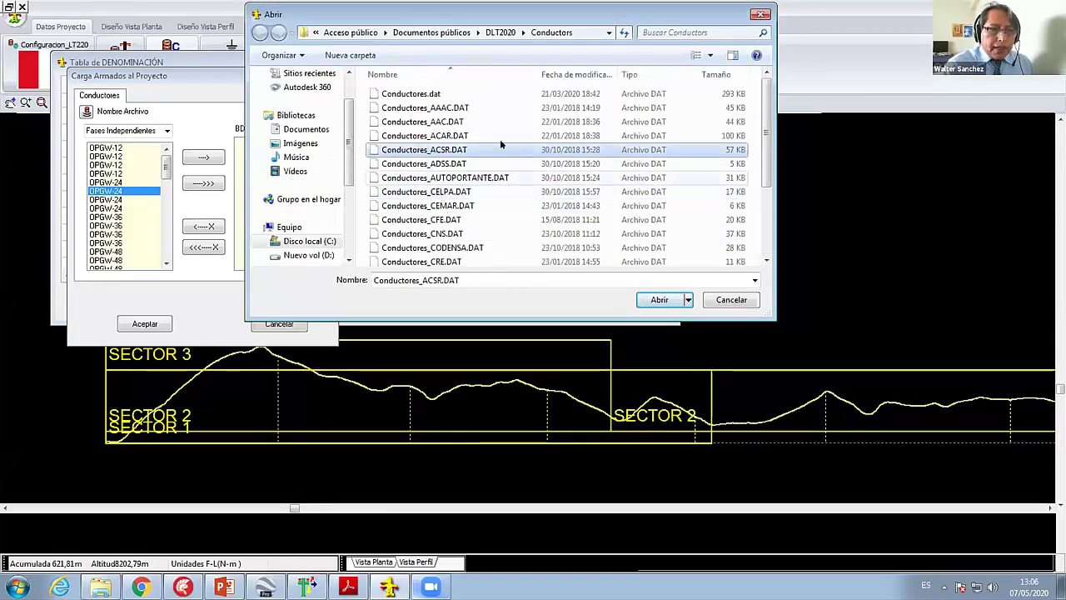
left_click(645, 297)
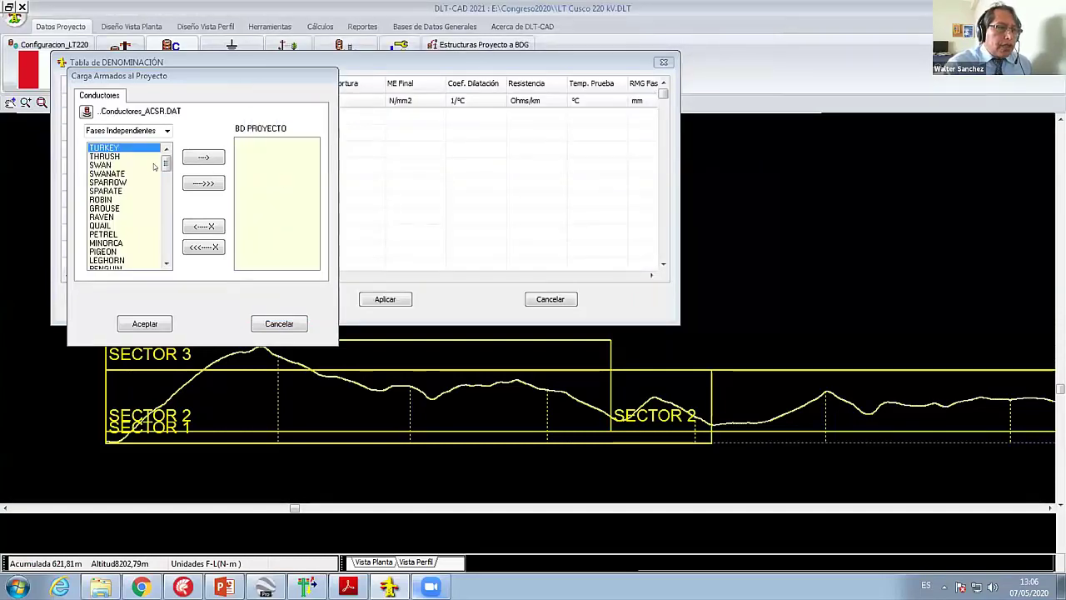
Step: Add the PENGUIN conductor from the ACSR catalogue to the project
left_click(118, 183)
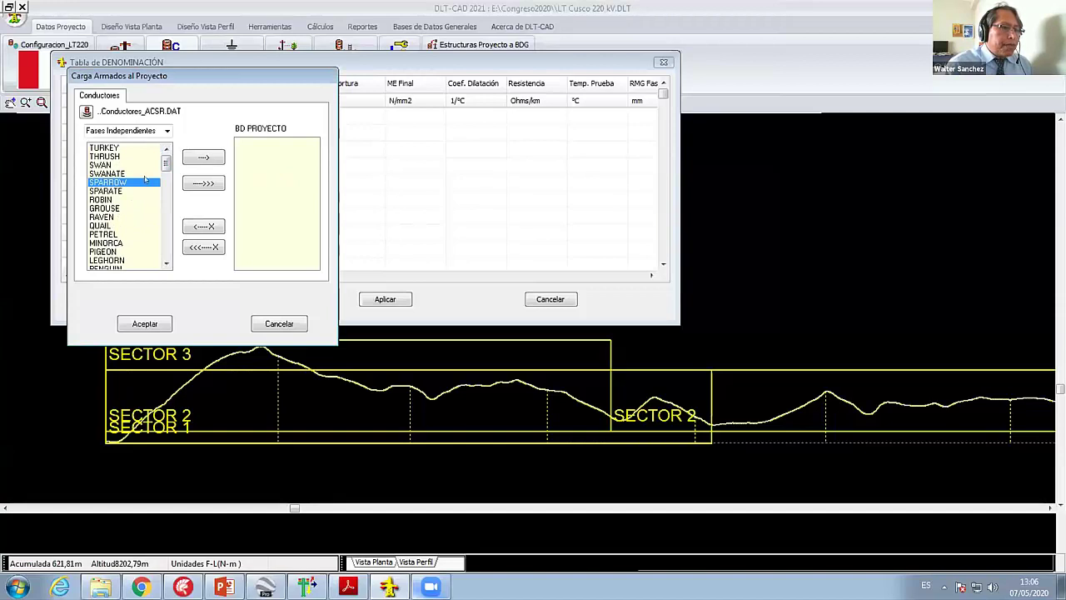
left_click(114, 191)
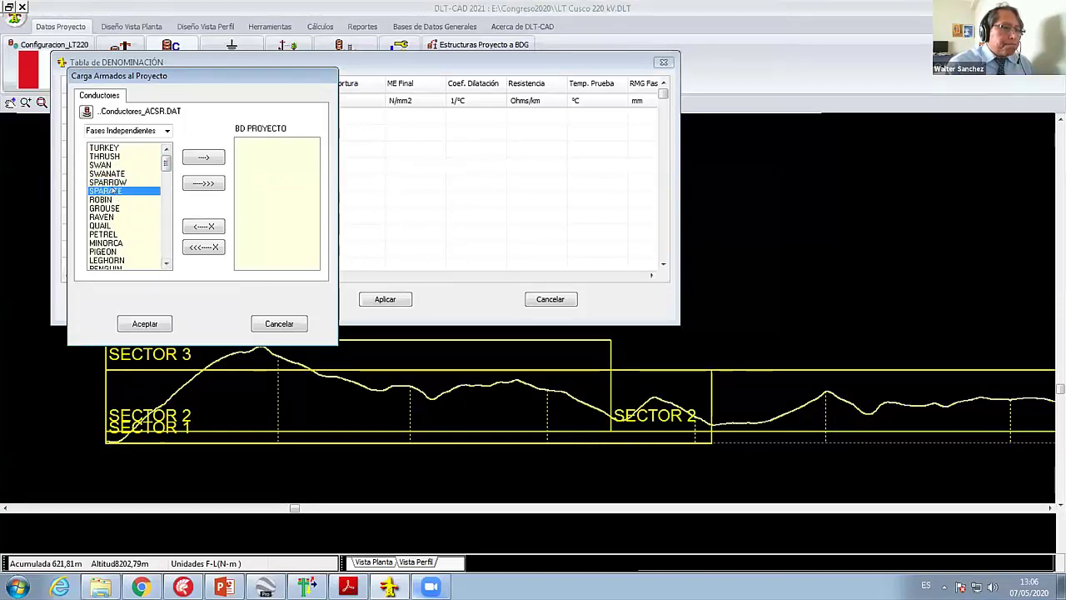
left_click(167, 264)
left_click(166, 263)
left_click(113, 252)
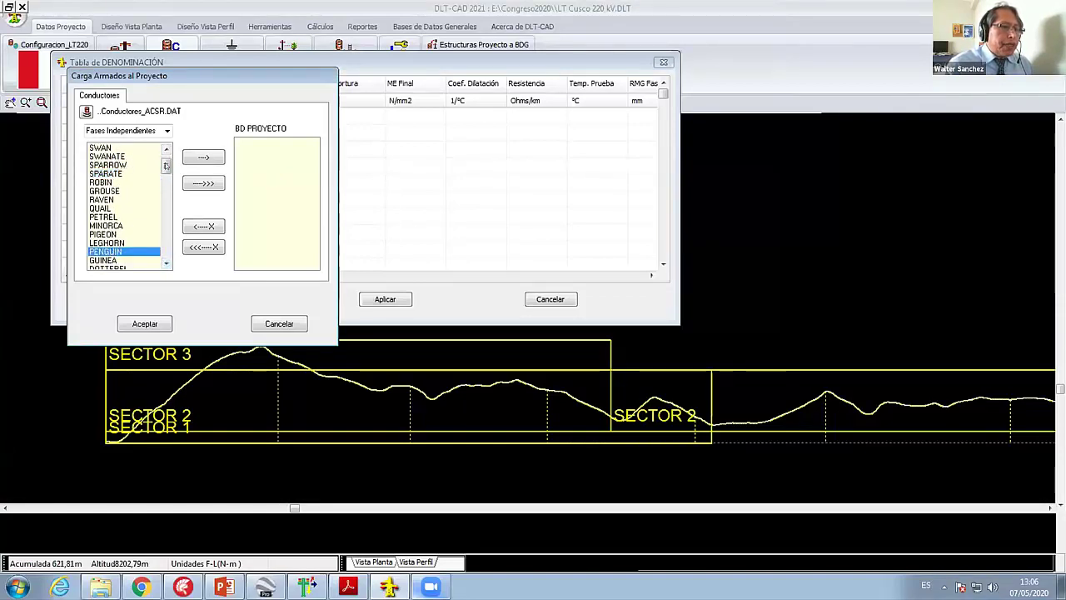
left_click(202, 159)
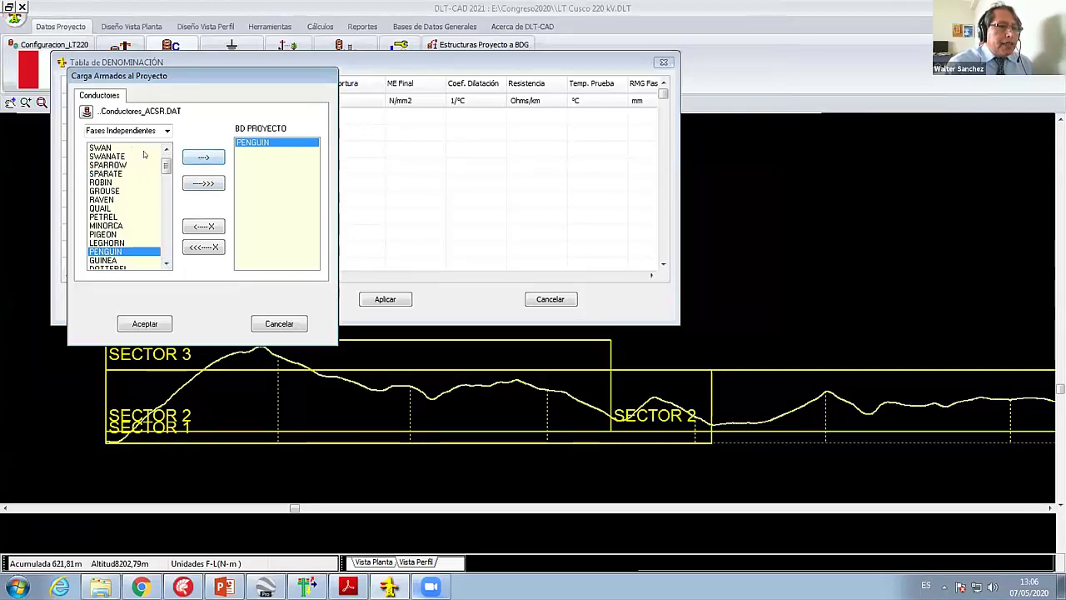
Step: Load the Conductores_OPGW.DAT catalogue and add the OPGW-48 ground wire to the project
left_click(86, 111)
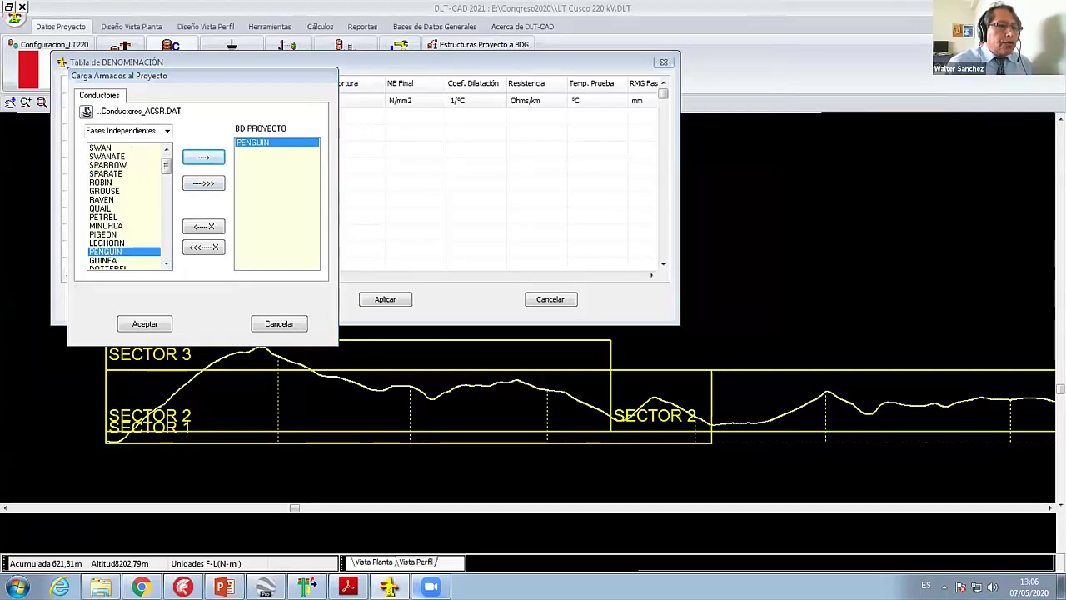
left_click(450, 219)
scroll(450, 219, "down", 3)
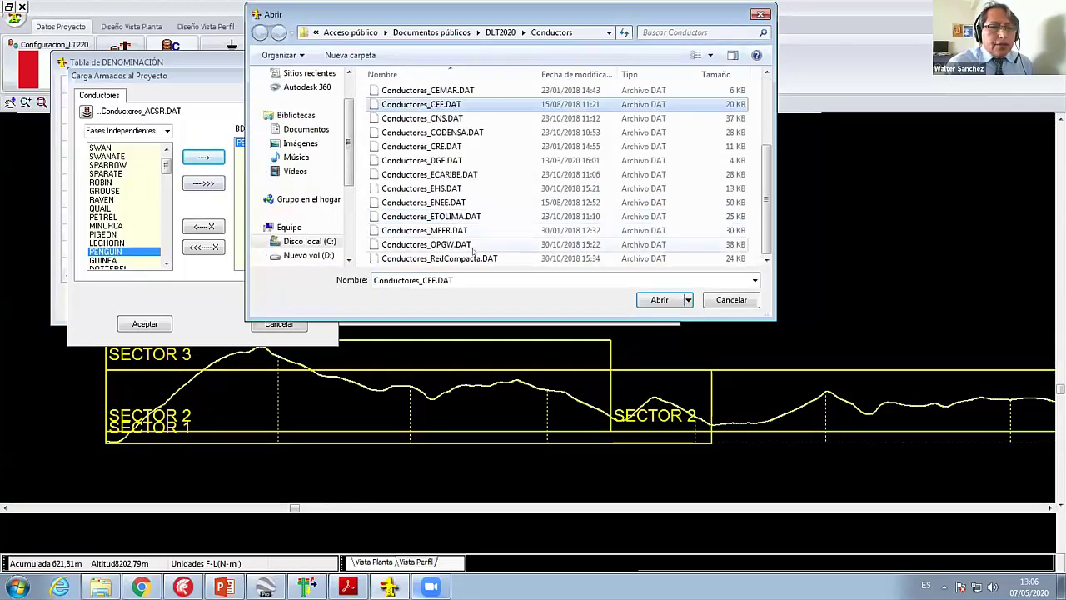
left_click(454, 244)
left_click(659, 300)
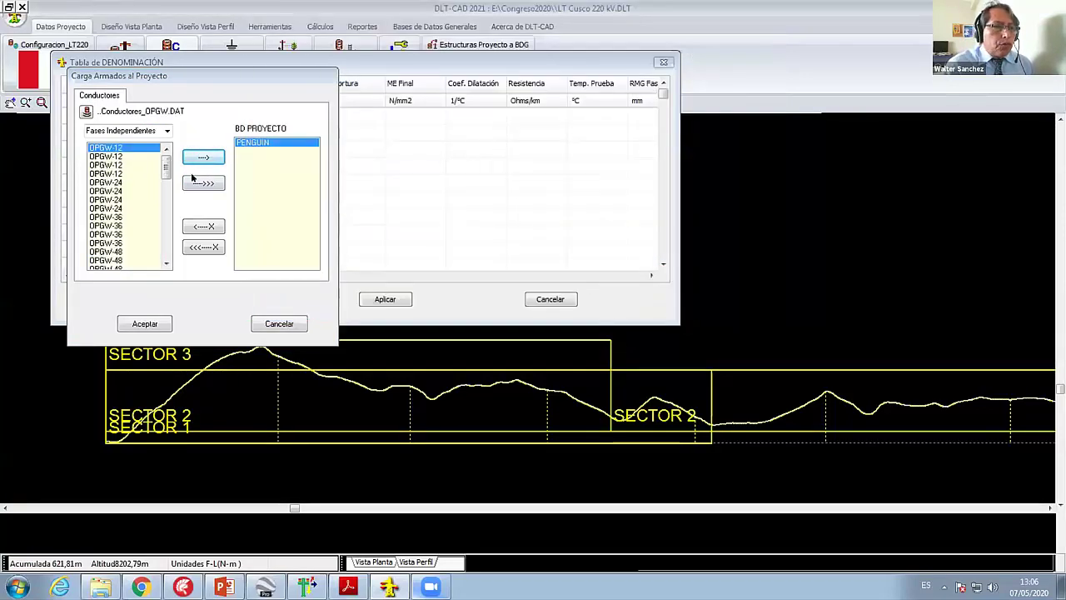
scroll(154, 186, "down", 5)
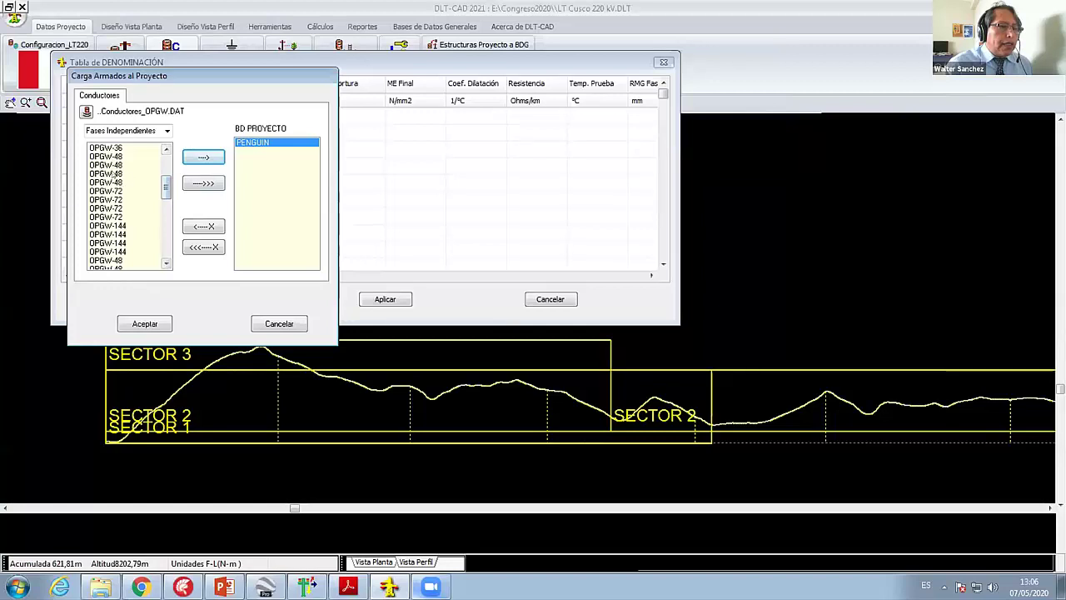
left_click(105, 174)
left_click(203, 157)
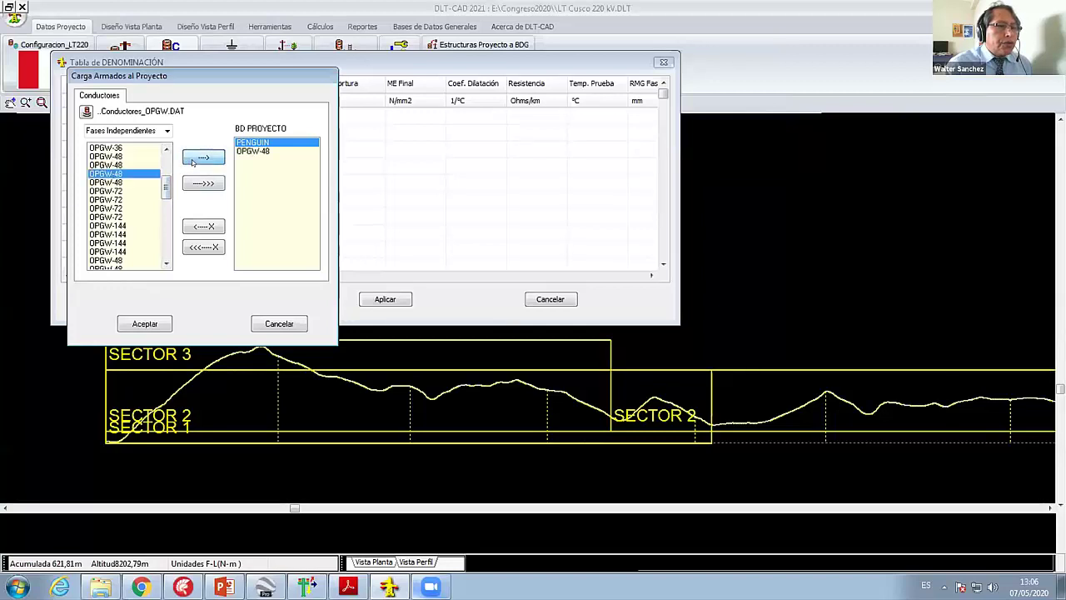
Step: Confirm and apply the conductor table, then go to the Diseño Vista Perfil tools
left_click(145, 323)
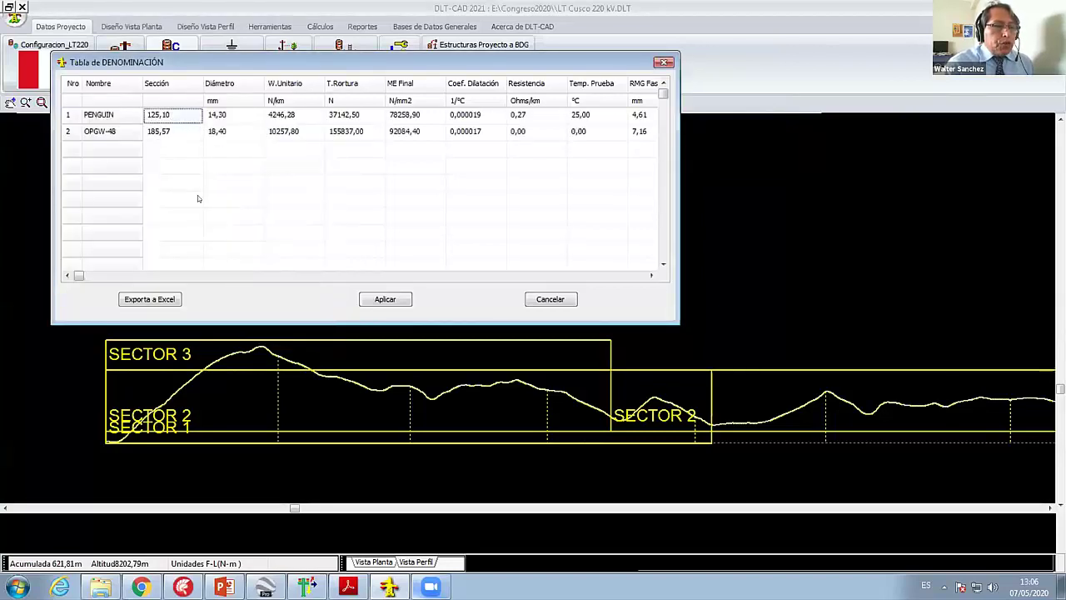
left_click(385, 299)
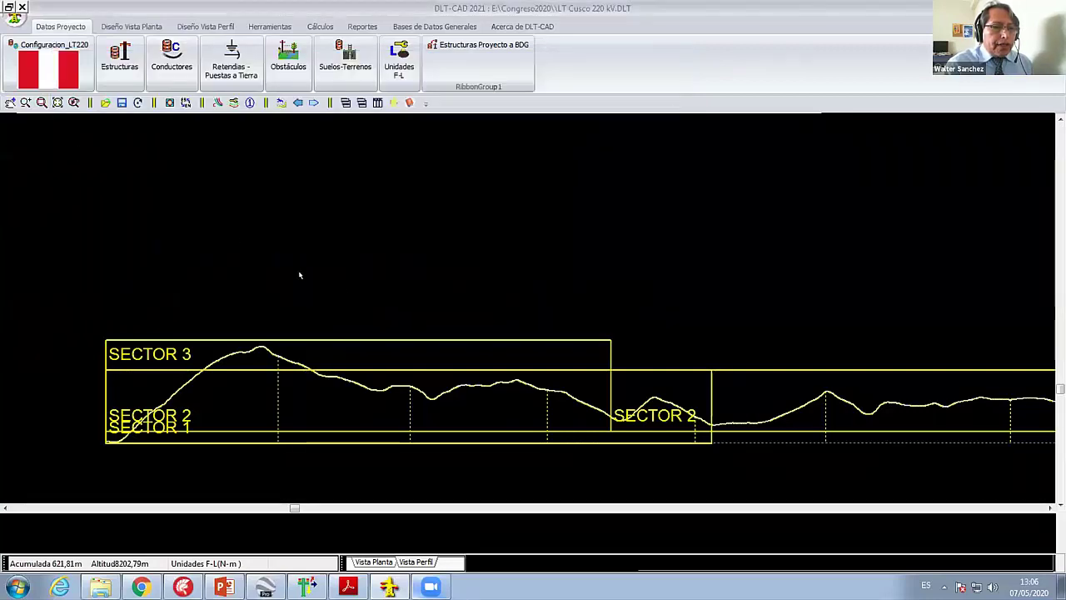
left_click(143, 28)
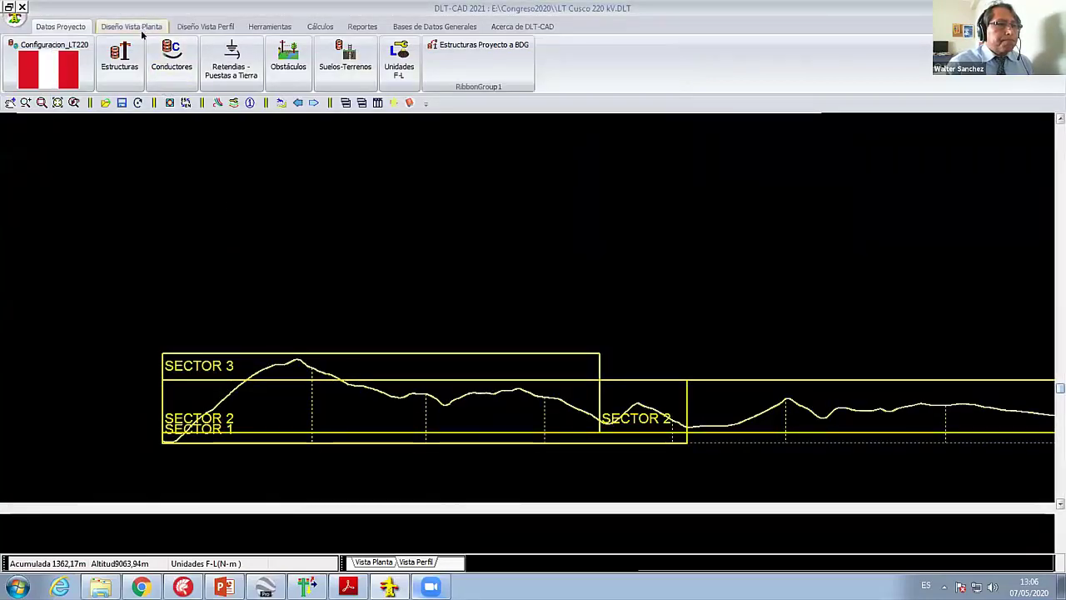
left_click(205, 26)
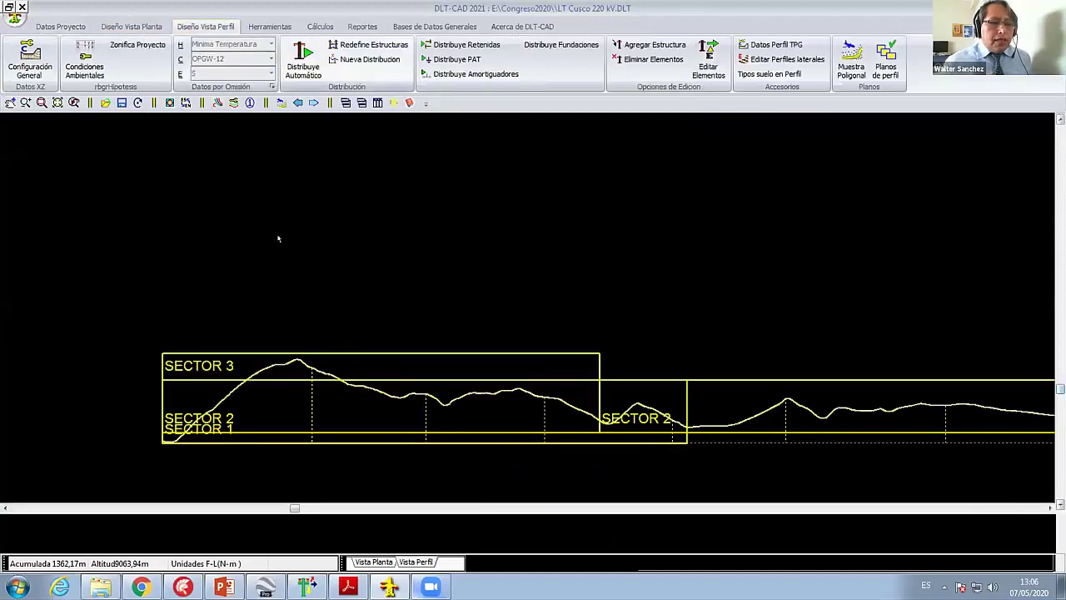
Step: In Configuración General, keep 220kV and change Potencia Nominal from 300 to 100 MW
scroll(281, 238, "up", 1)
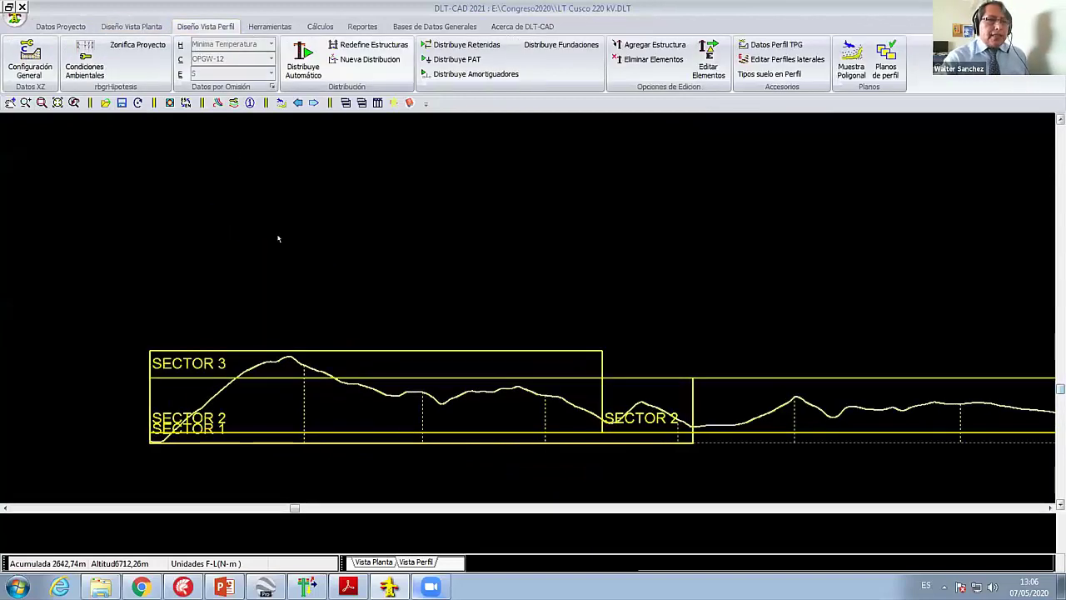
left_click(51, 69)
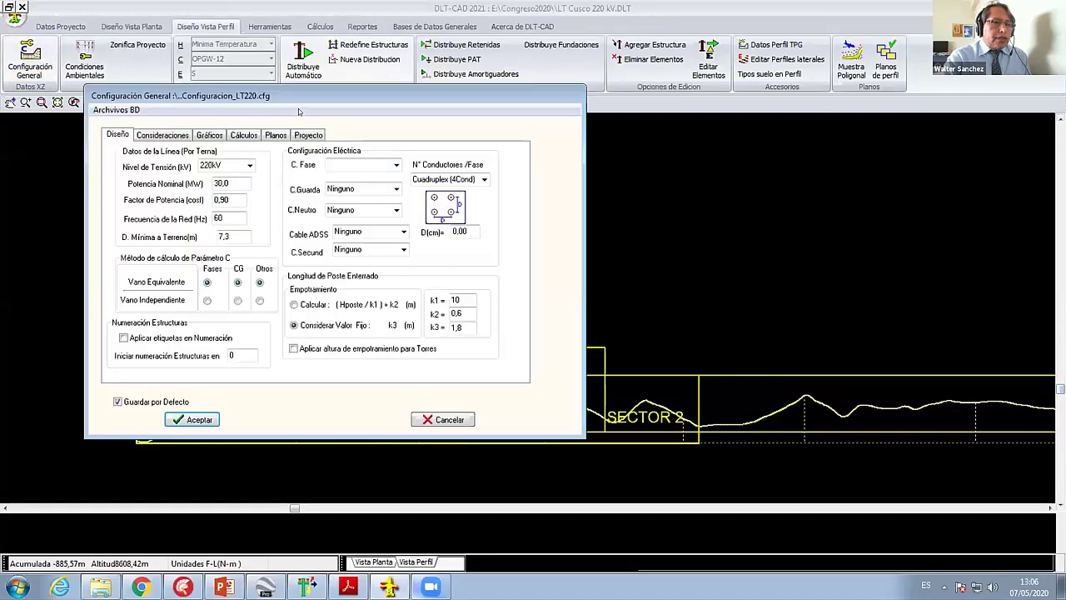
left_click_drag(287, 95, 343, 102)
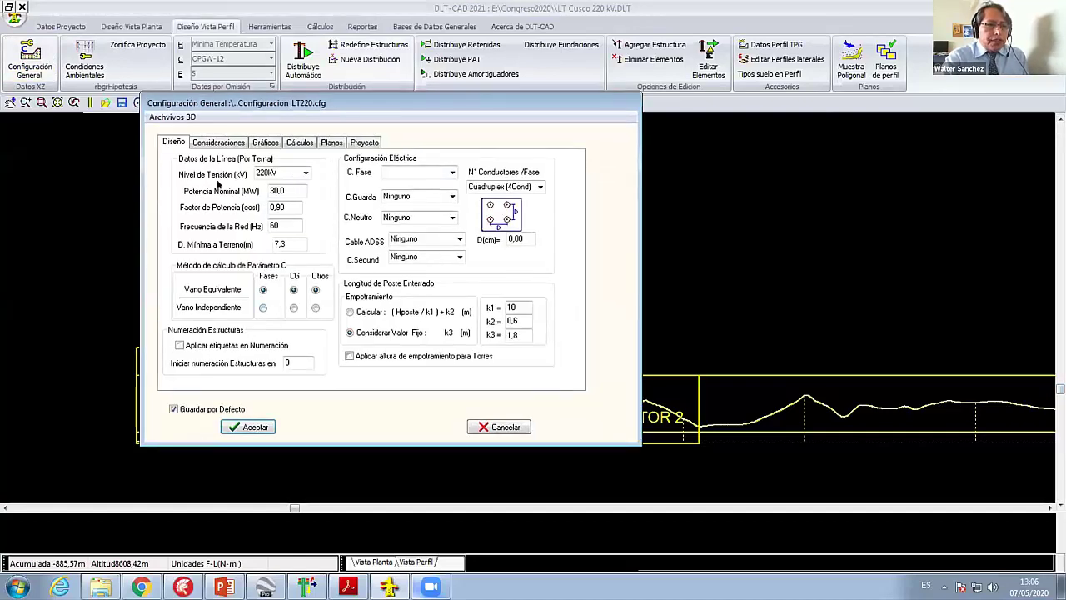
left_click(305, 173)
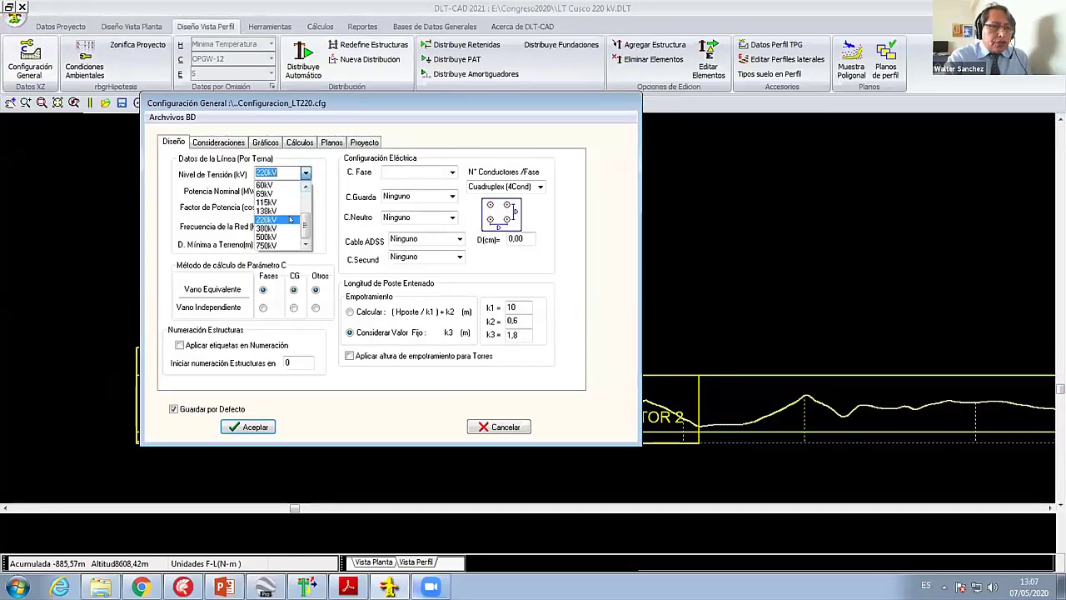
left_click(294, 218)
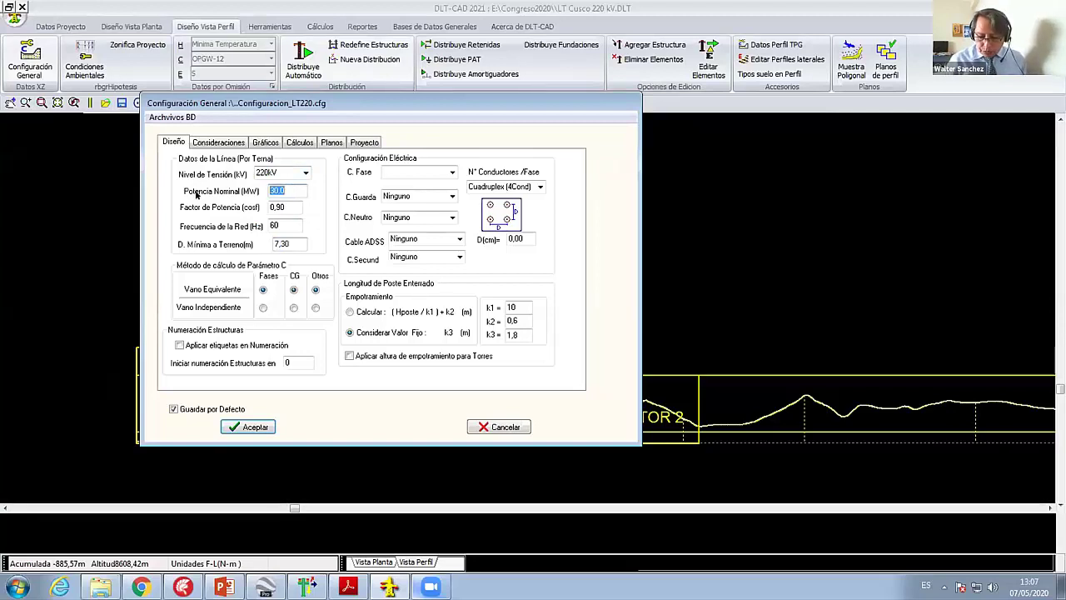
type("100")
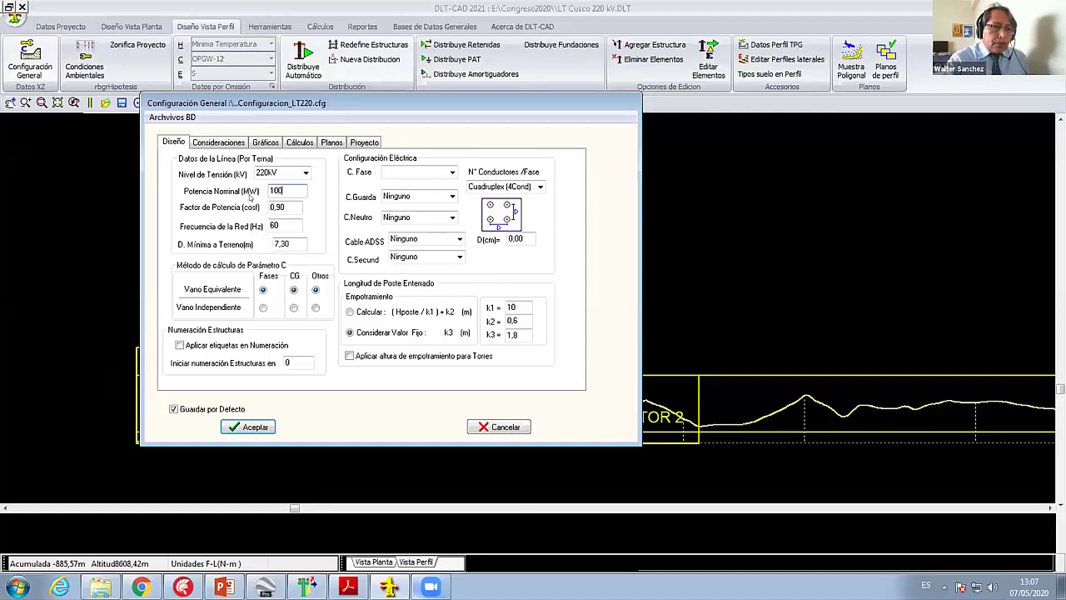
left_click(286, 189)
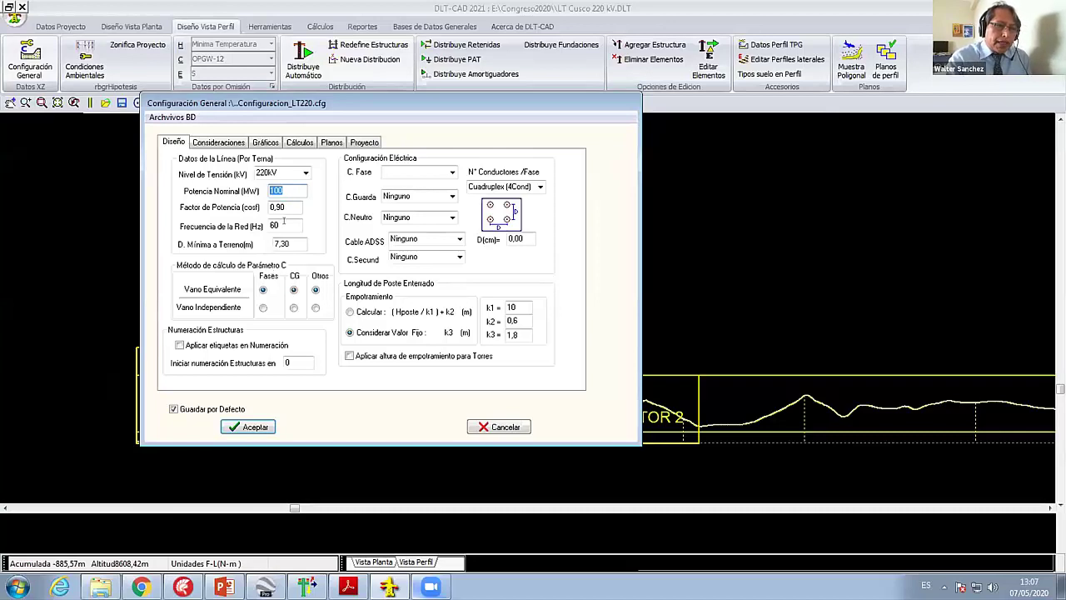
Step: Save the configuration, view and close the ampacity calculation, and return to profile design tools
left_click(249, 428)
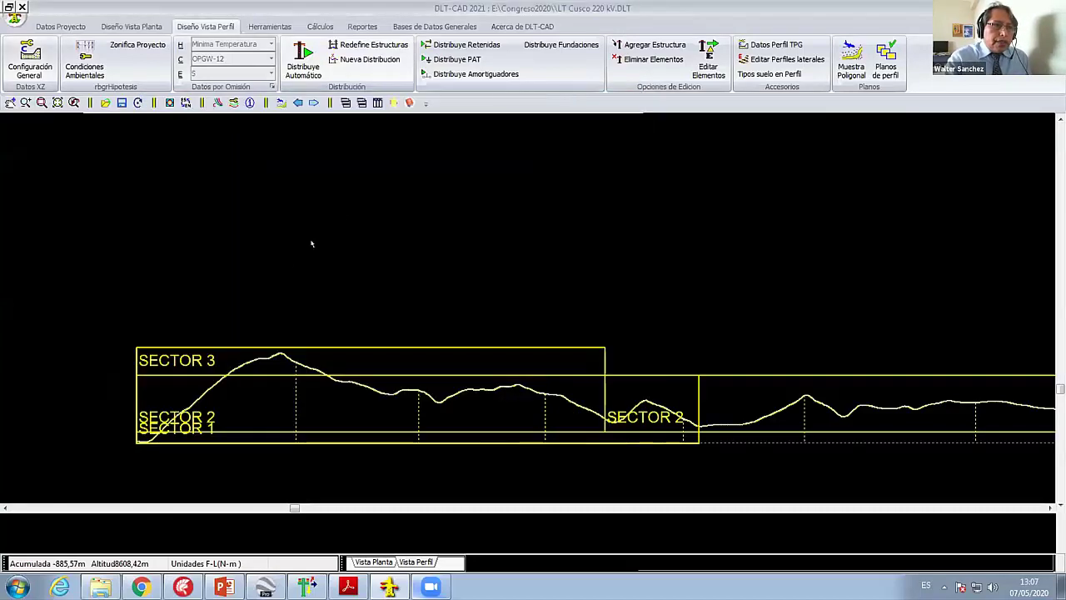
left_click(319, 26)
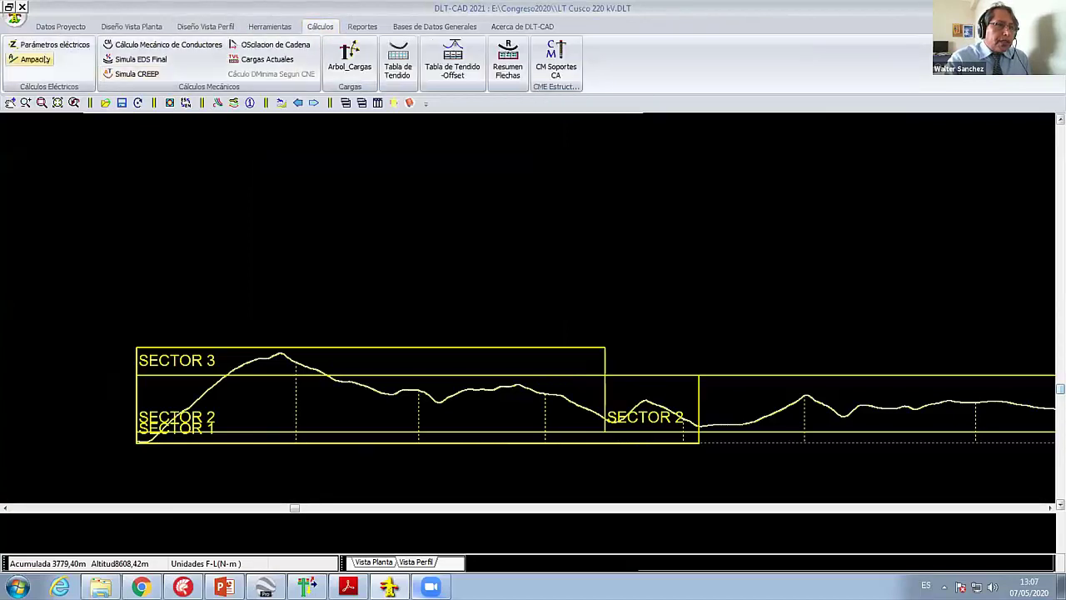
left_click(33, 60)
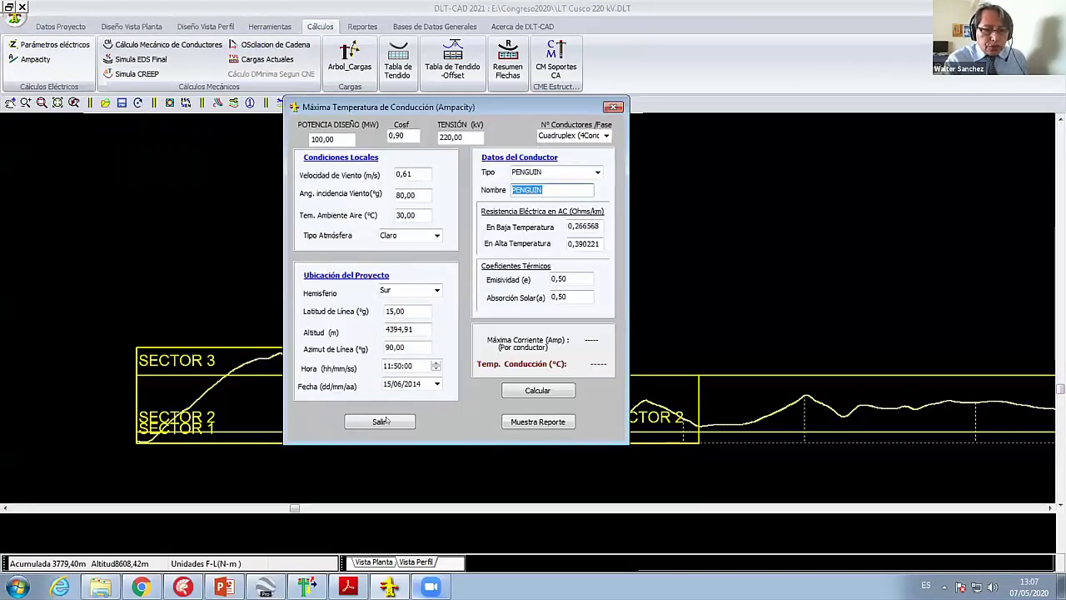
left_click(379, 421)
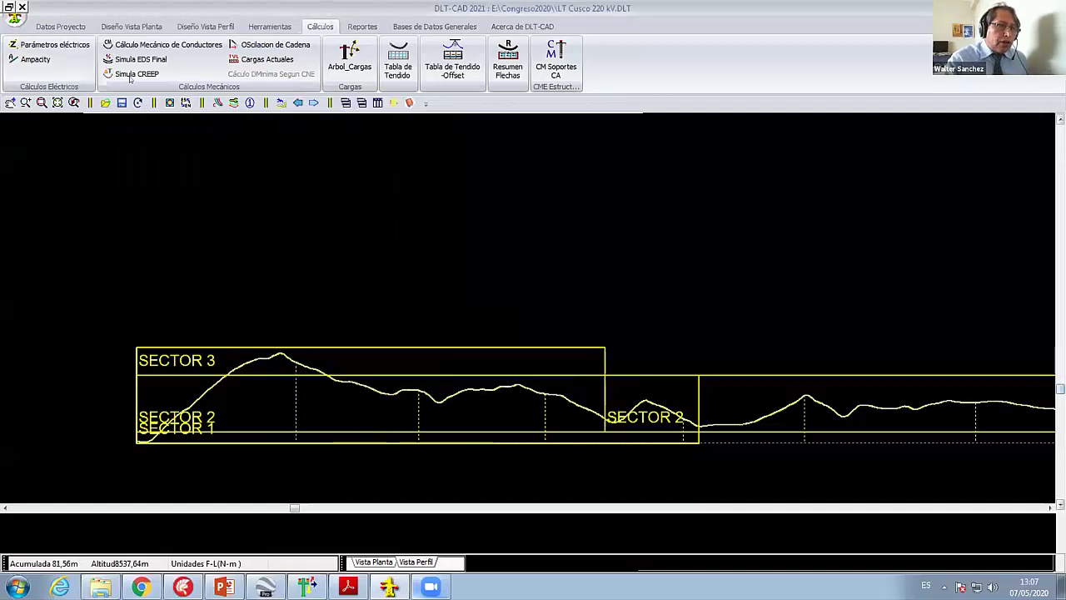
left_click(65, 27)
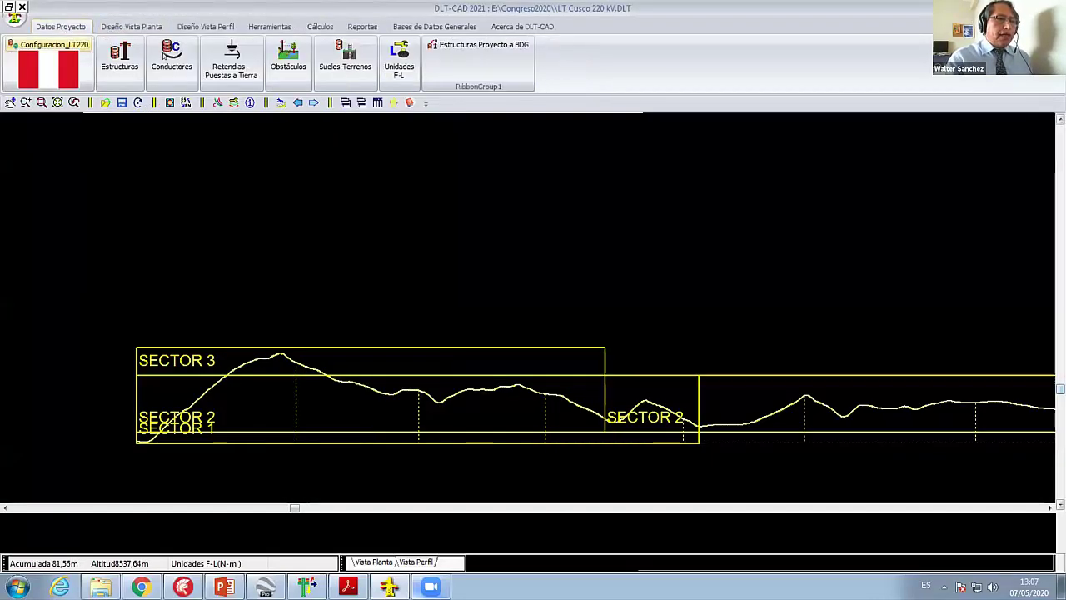
left_click(190, 27)
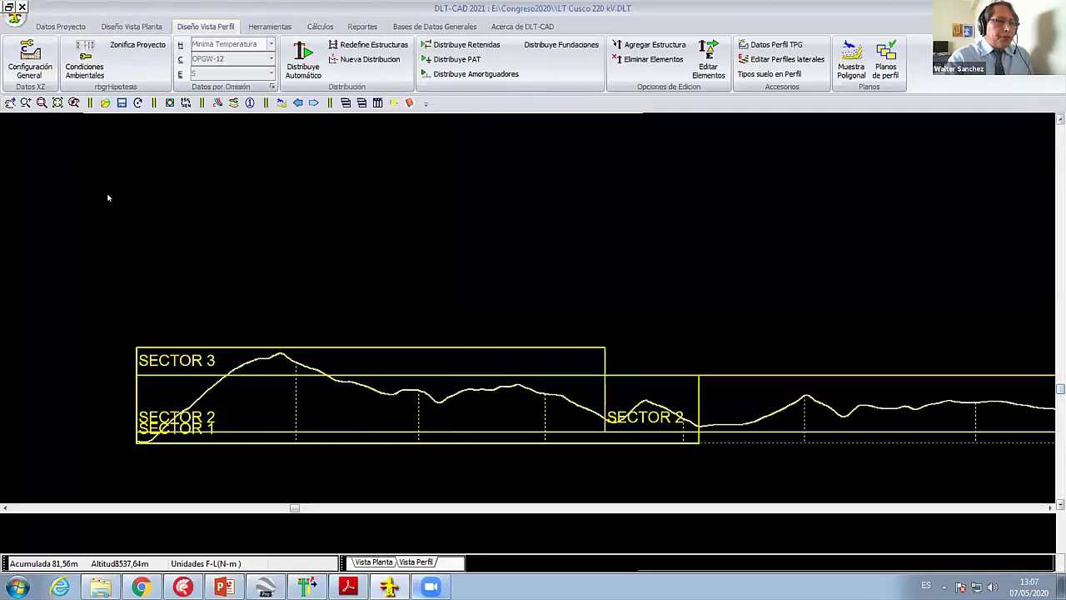
Step: Reopen Configuración General, try 380kV then restore 220kV, check the 7,30 m clearance, and accept
left_click(29, 59)
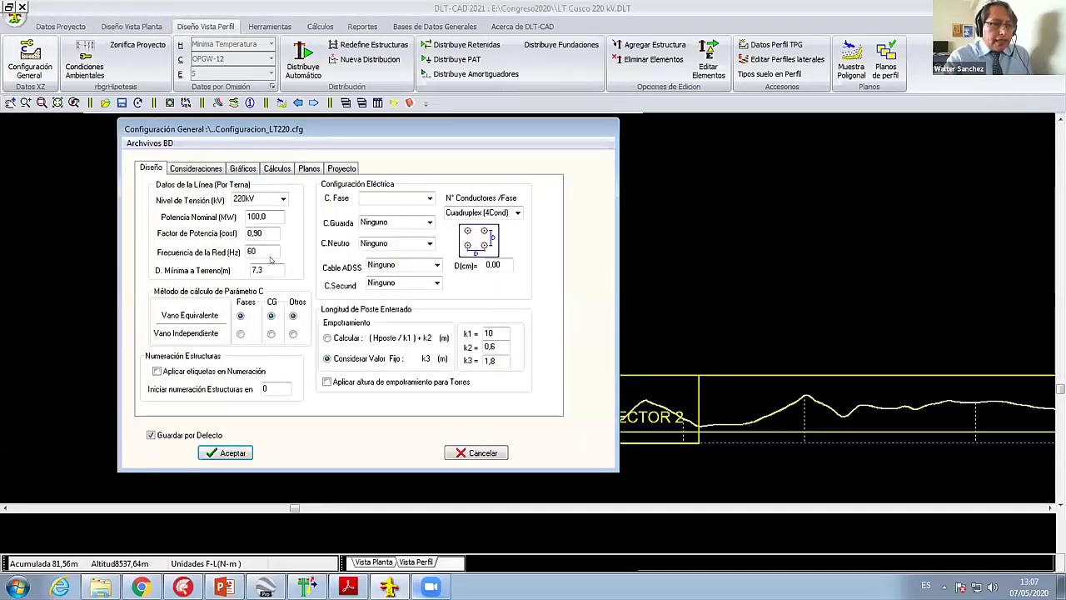
left_click(282, 199)
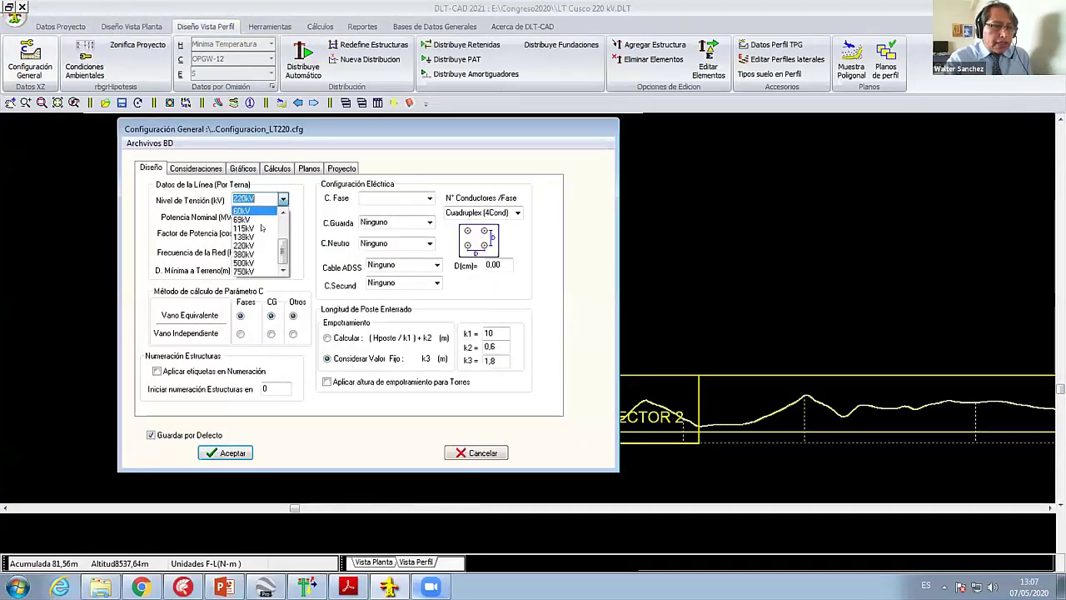
left_click(262, 242)
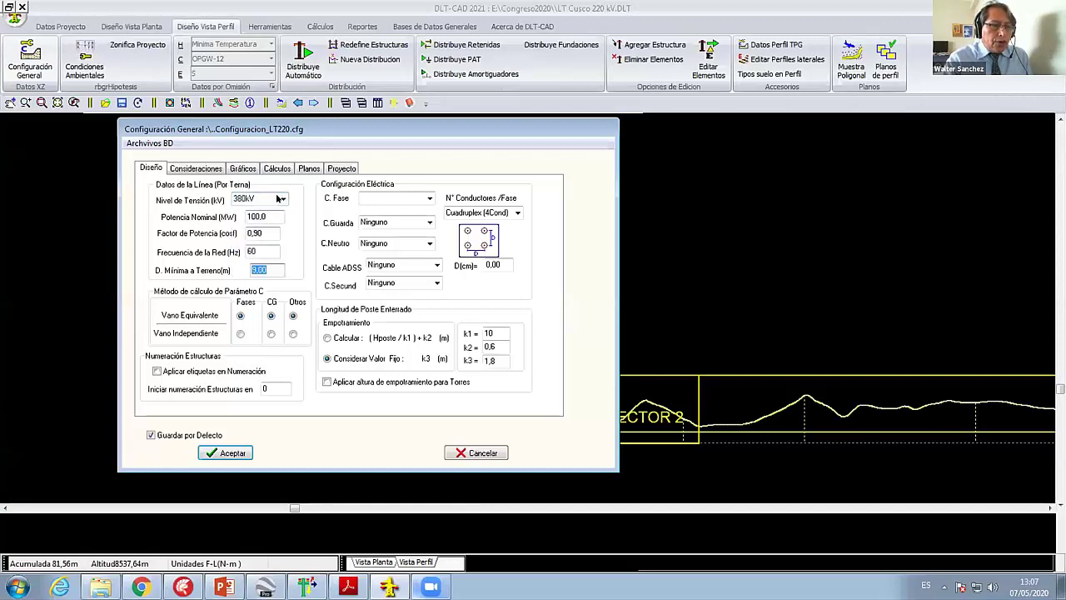
left_click(282, 199)
left_click(259, 245)
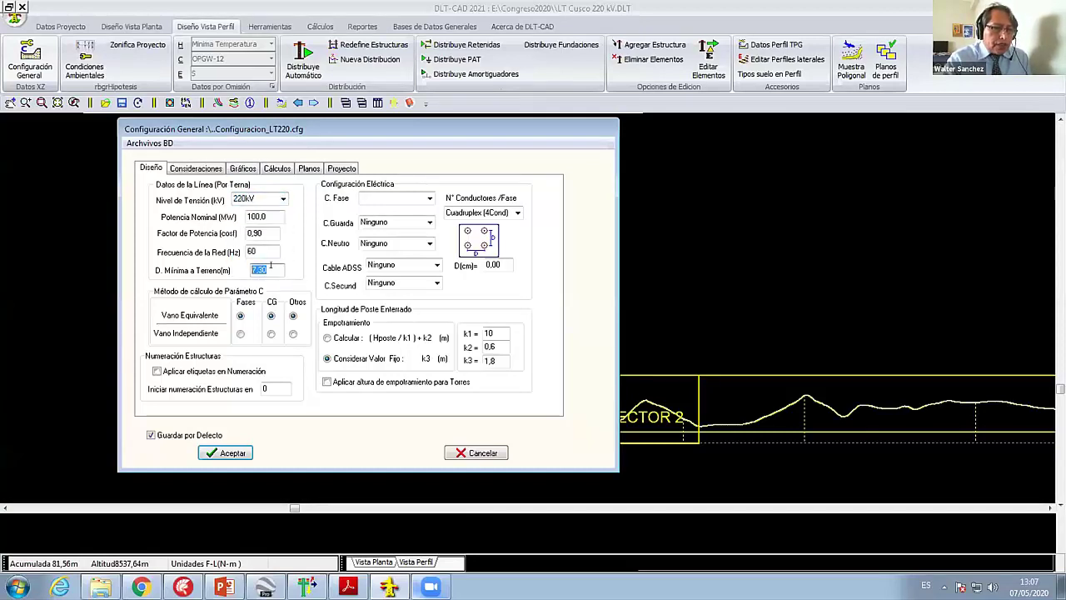
left_click(270, 264)
left_click_drag(270, 265, 208, 265)
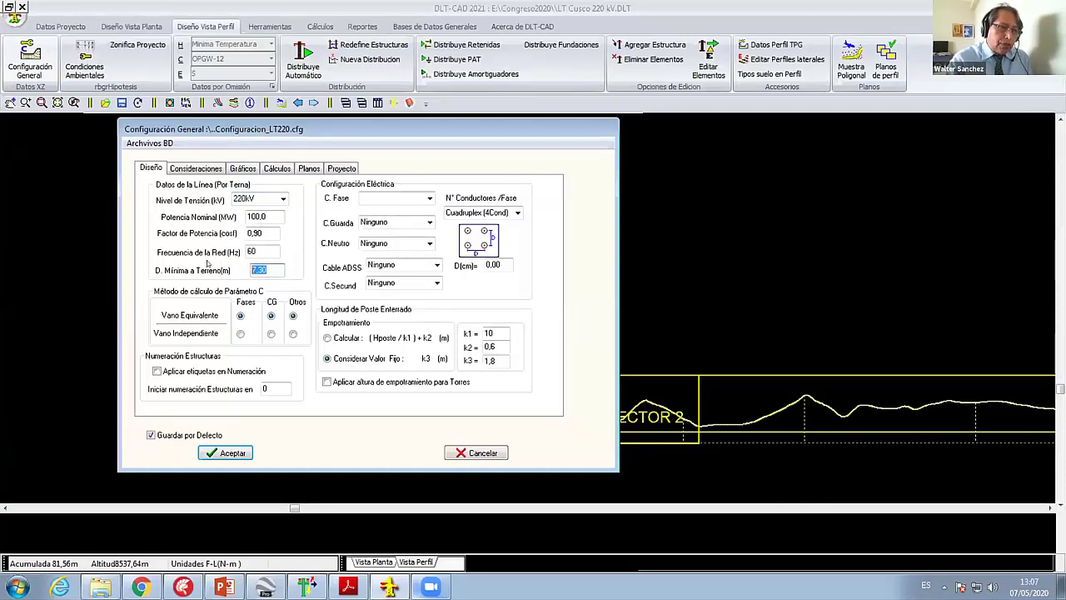
left_click(214, 449)
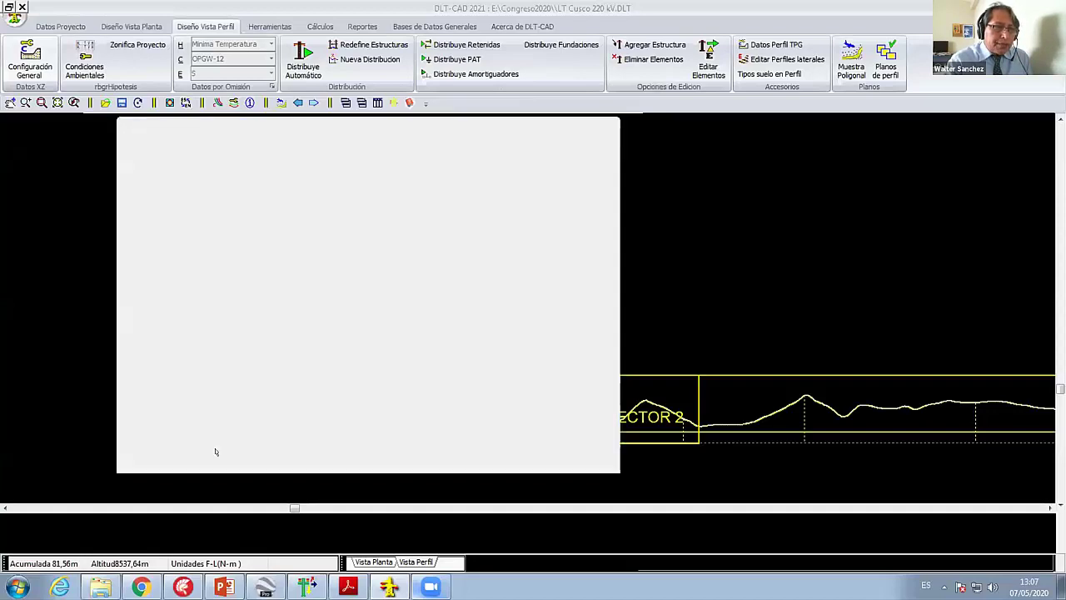
left_click(434, 27)
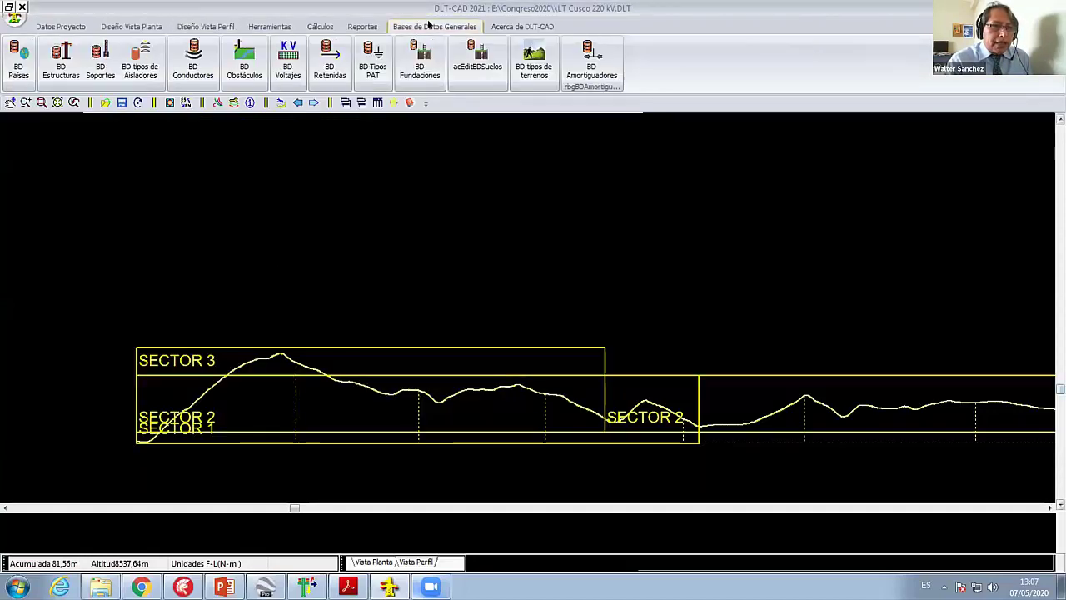
left_click(236, 66)
left_click(250, 265)
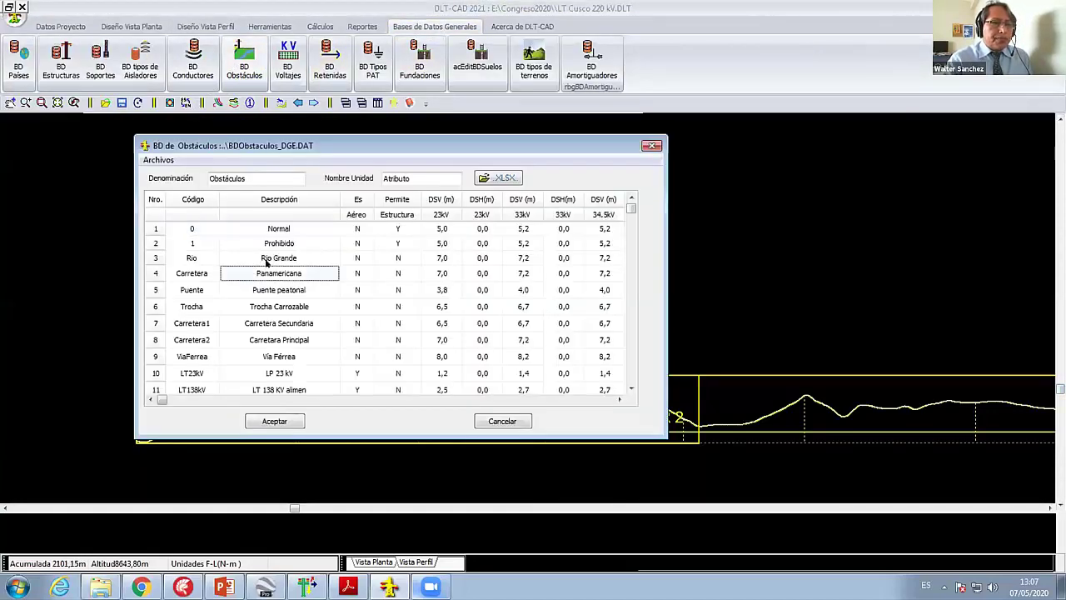
scroll(254, 263, "down", 2)
scroll(258, 261, "down", 2)
scroll(260, 261, "up", 4)
scroll(260, 260, "up", 2)
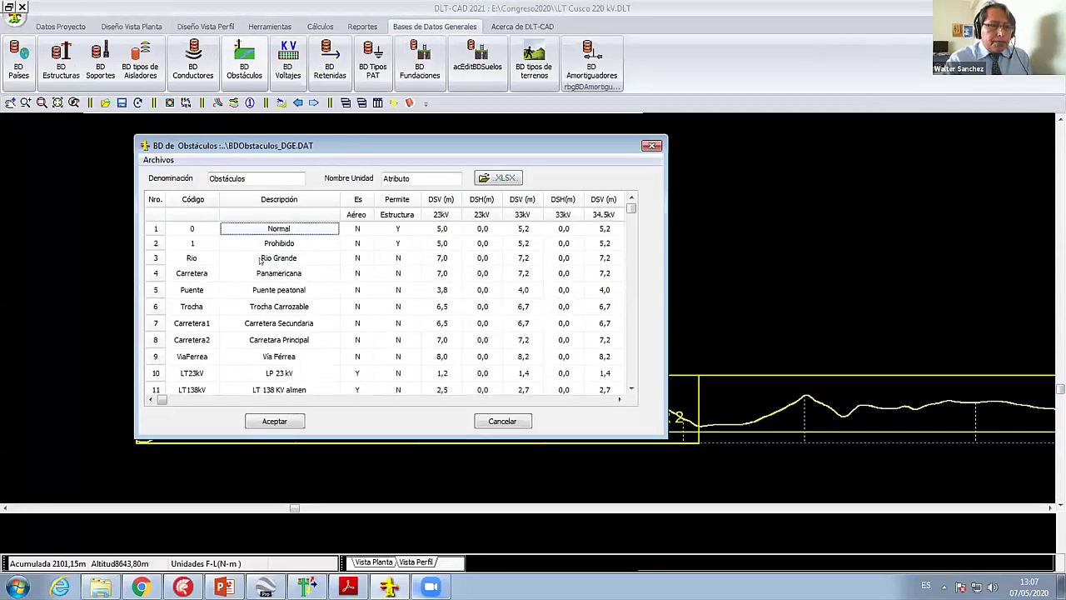
left_click(196, 292)
scroll(197, 291, "down", 10)
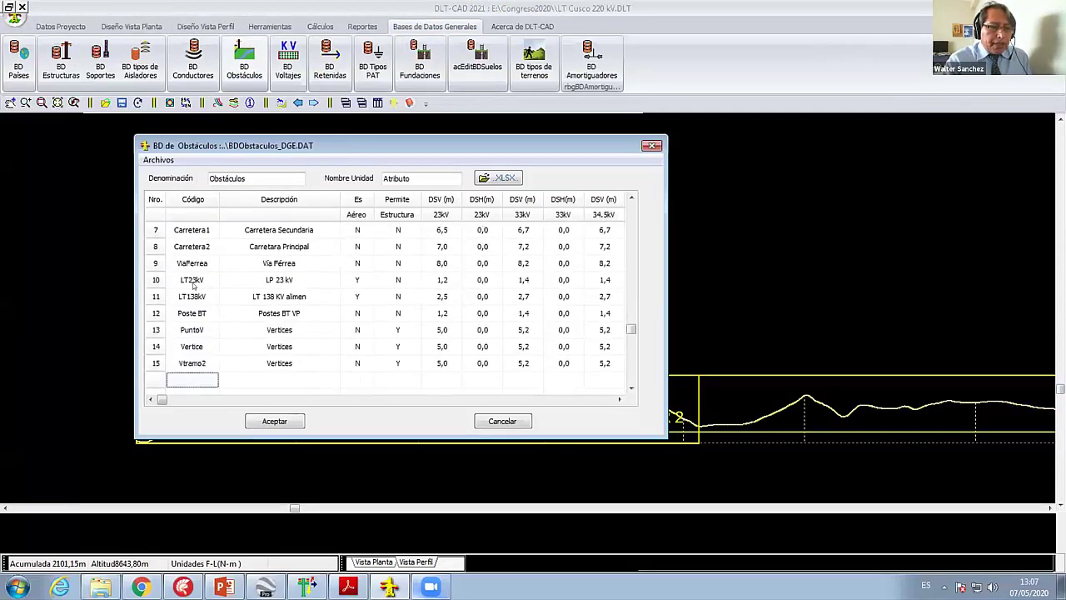
scroll(195, 285, "up", 6)
scroll(194, 285, "up", 6)
left_click(398, 229)
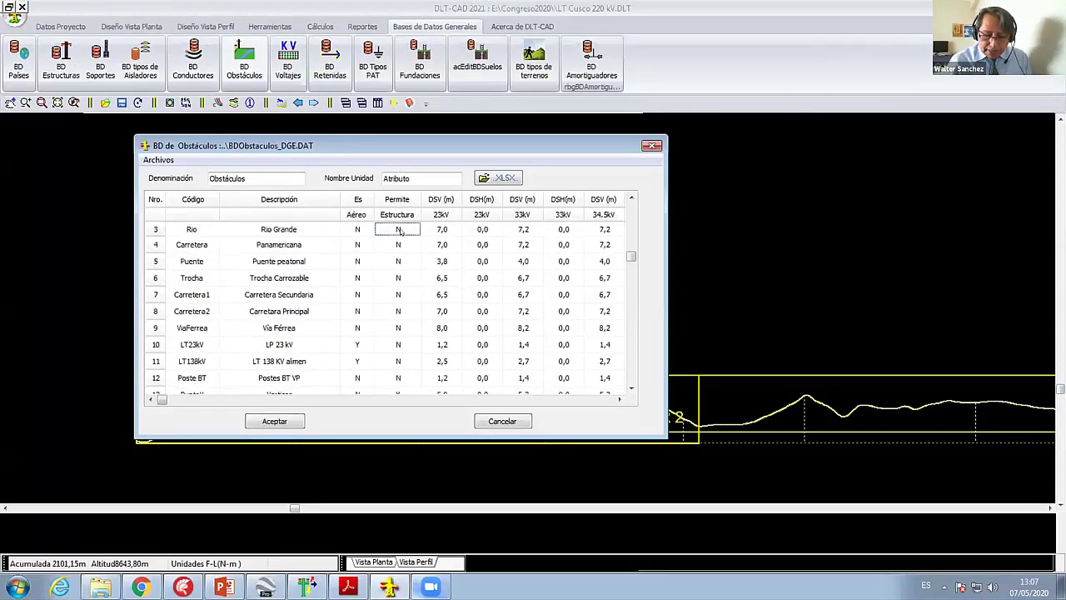
key("Right")
key("Right")
key("Right")
key("Right")
key("Right")
key("Right")
key("Right")
key("Right")
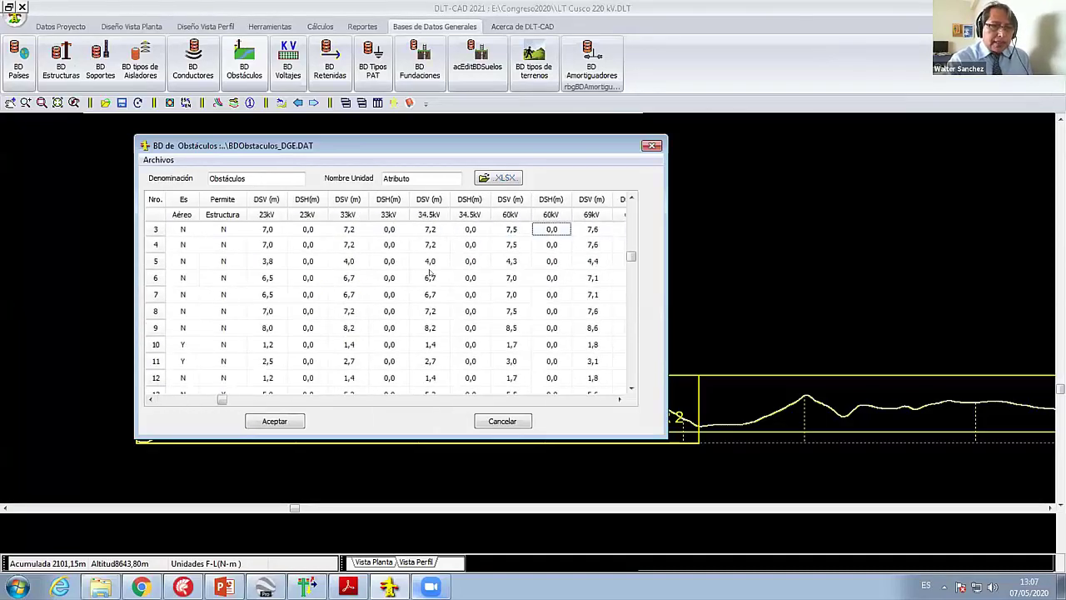
left_click(159, 159)
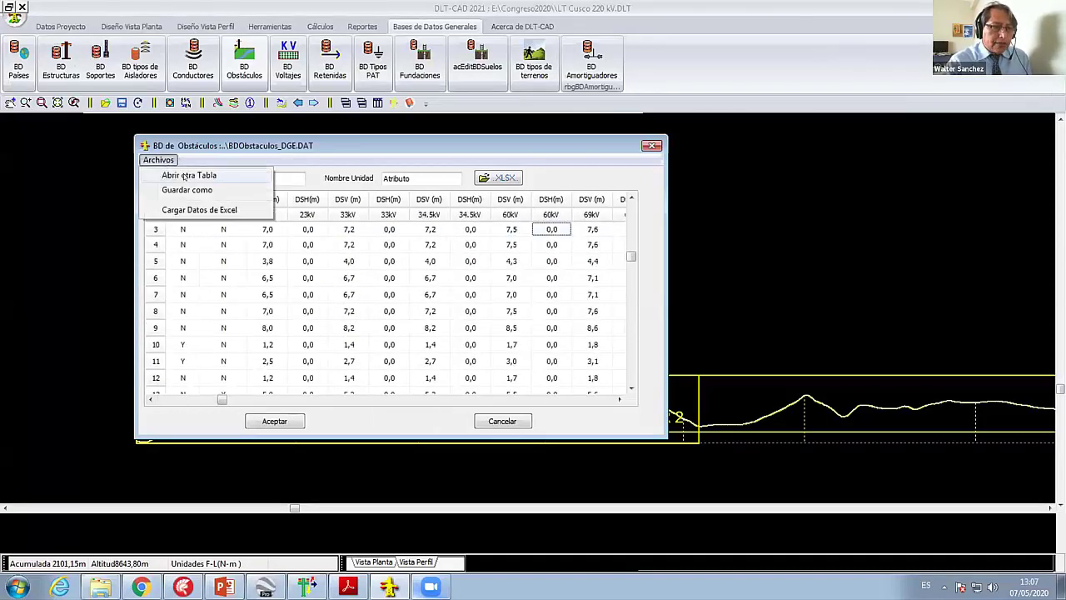
left_click(188, 175)
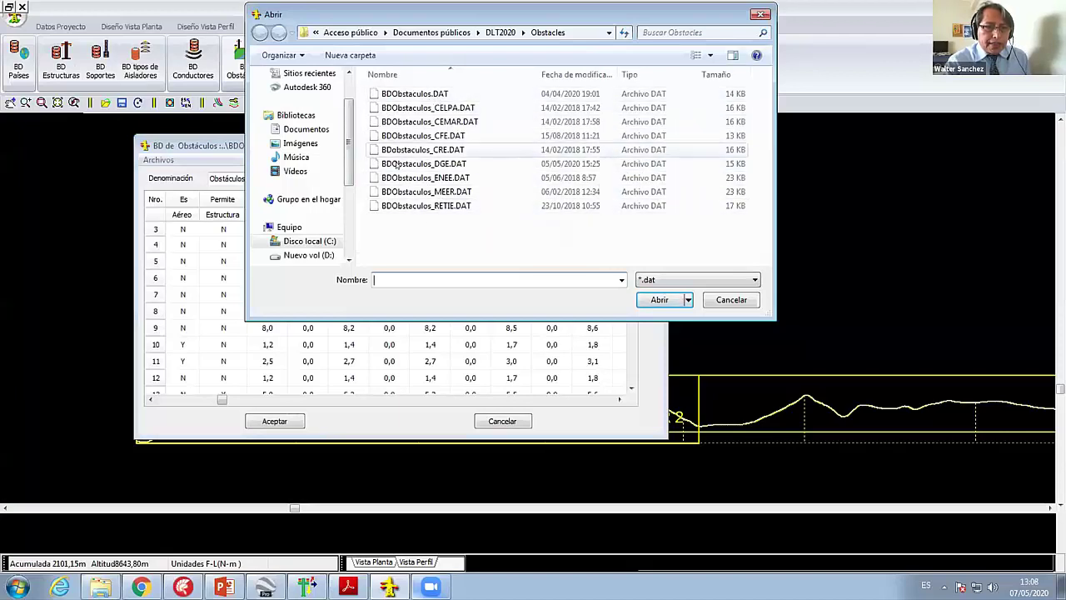
left_click(425, 205)
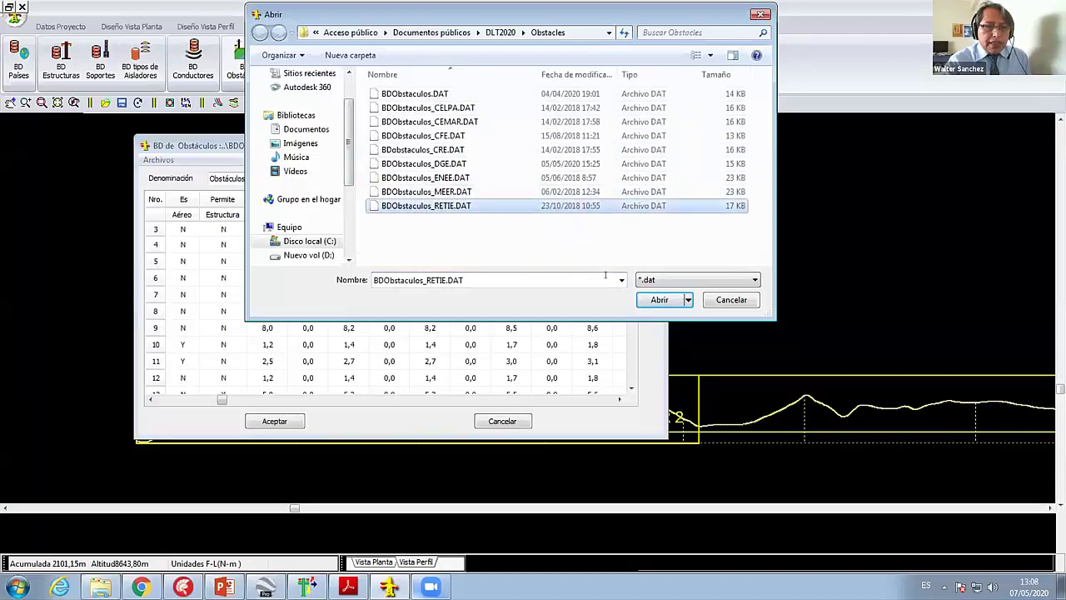
key("Return")
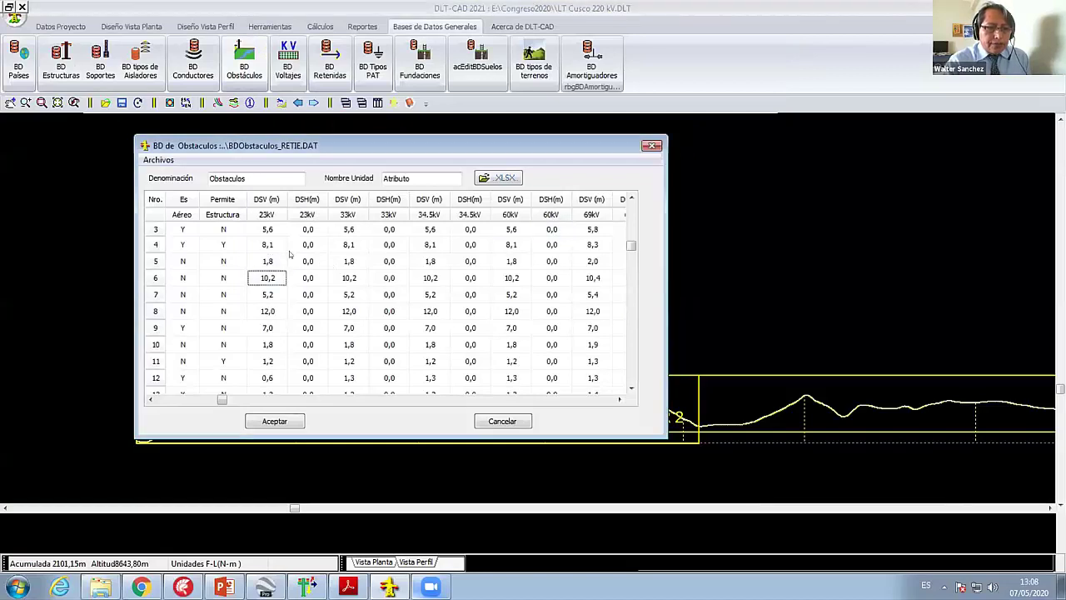
key("Down")
key("Down")
key("Down")
key("Down")
key("Down")
key("Down")
key("Up")
key("Up")
key("Up")
key("Up")
key("Up")
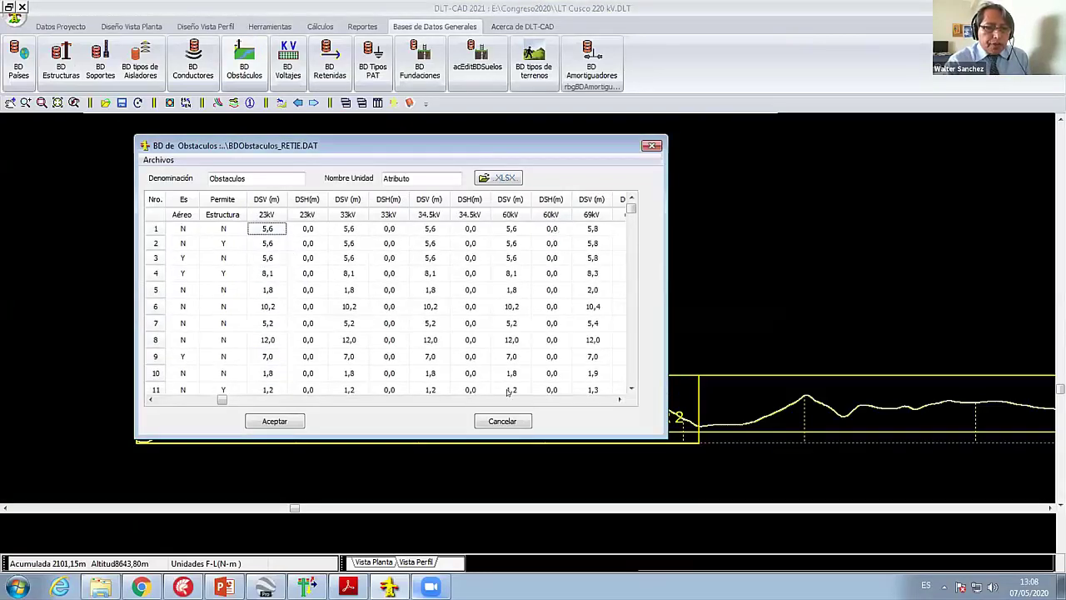
left_click(503, 422)
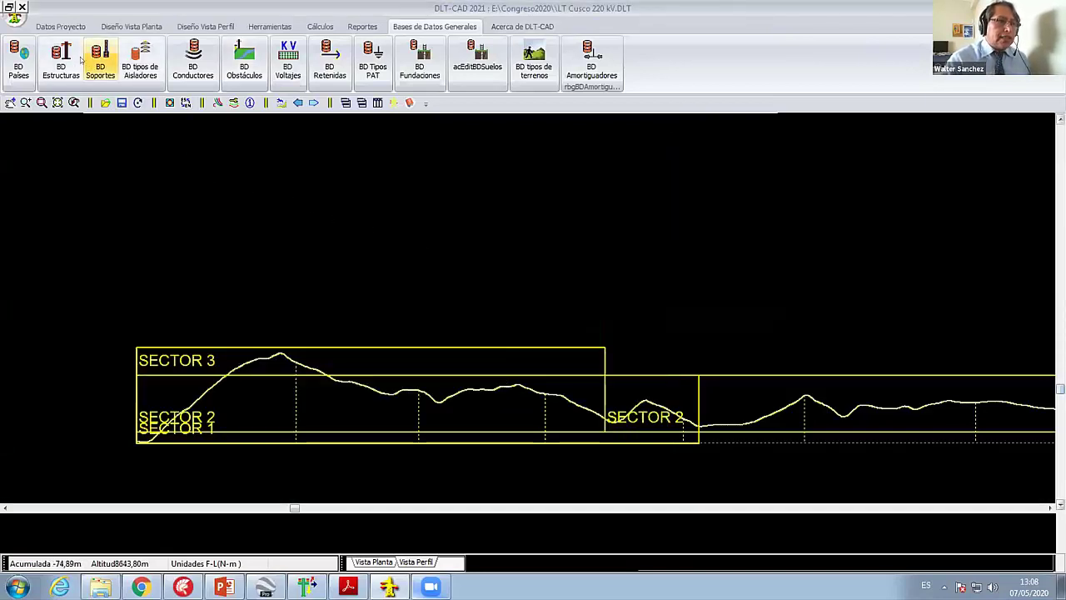
Step: Open Configuración General, keep 220kV, and check the 7.30 minimum ground clearance
left_click(205, 26)
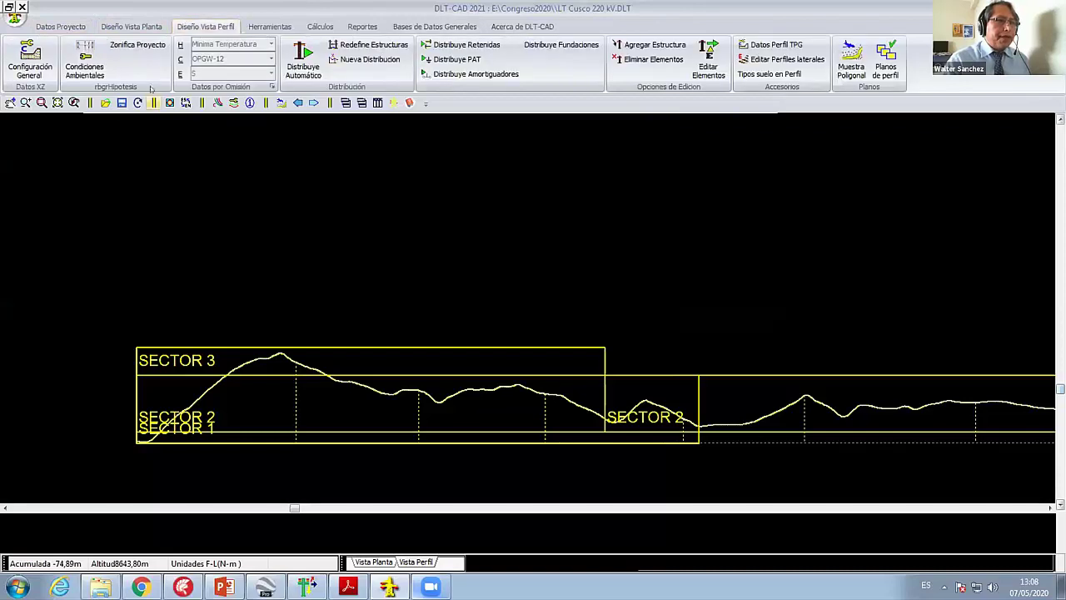
left_click(29, 59)
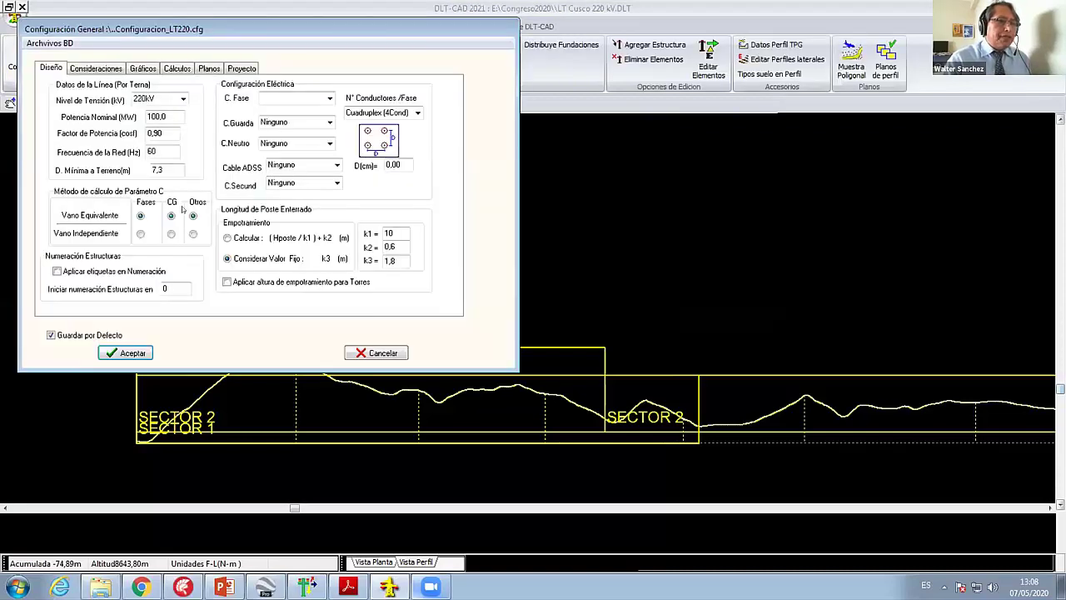
left_click(179, 99)
left_click(155, 97)
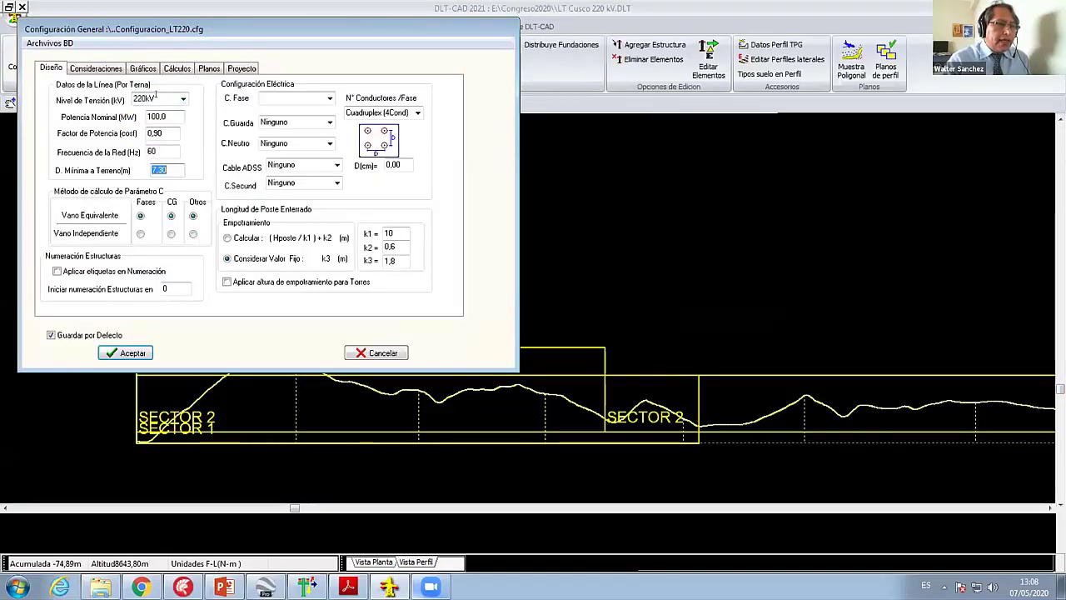
left_click(157, 97)
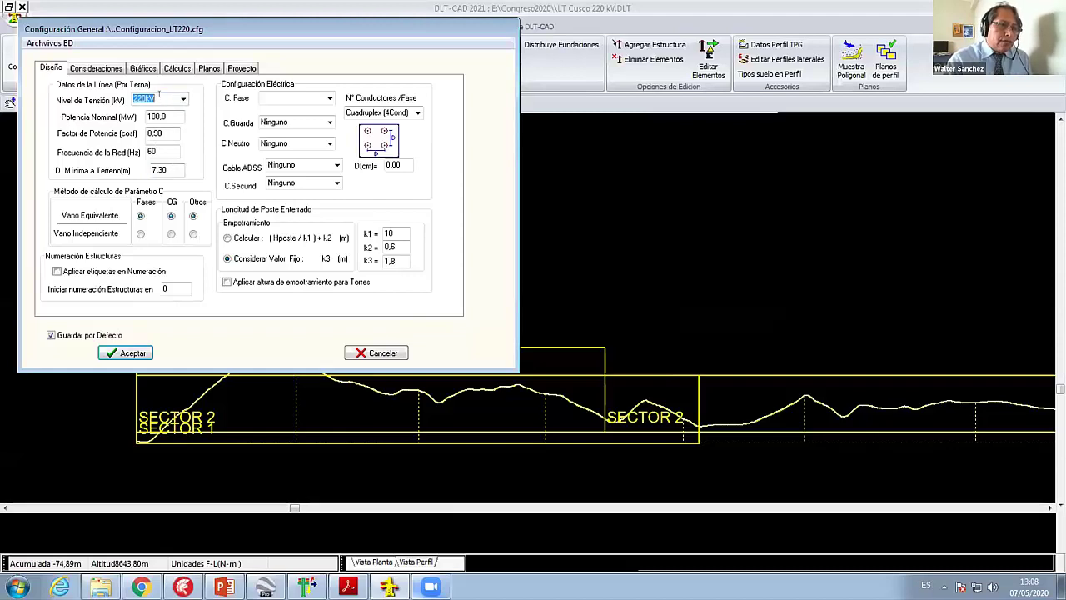
double_click(158, 169)
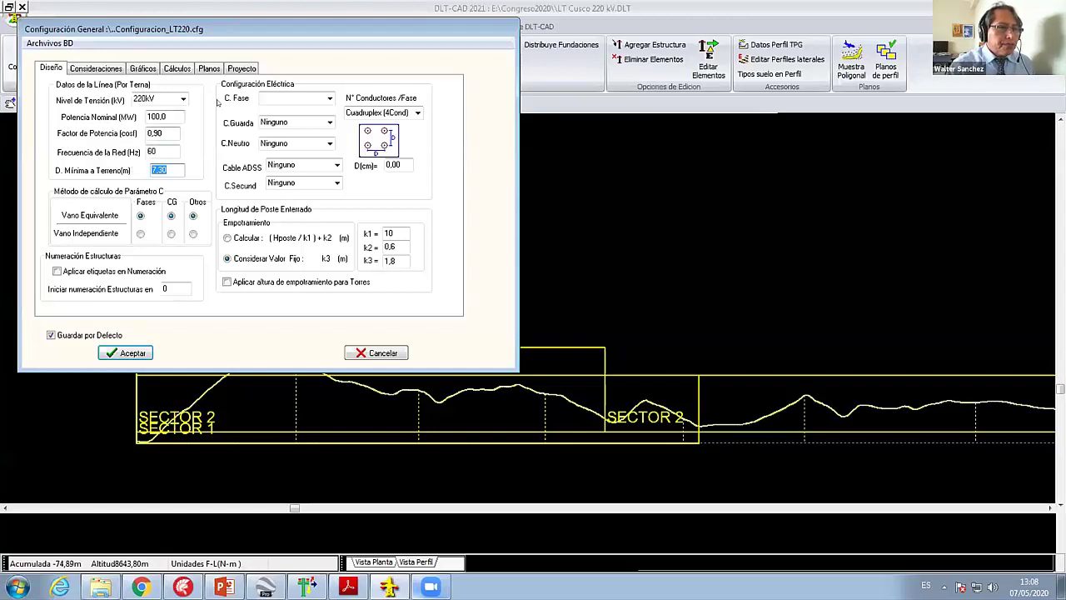
Step: Set the circuit to 3F: Trifasico 1T with 1 Cable de guarda
left_click(329, 99)
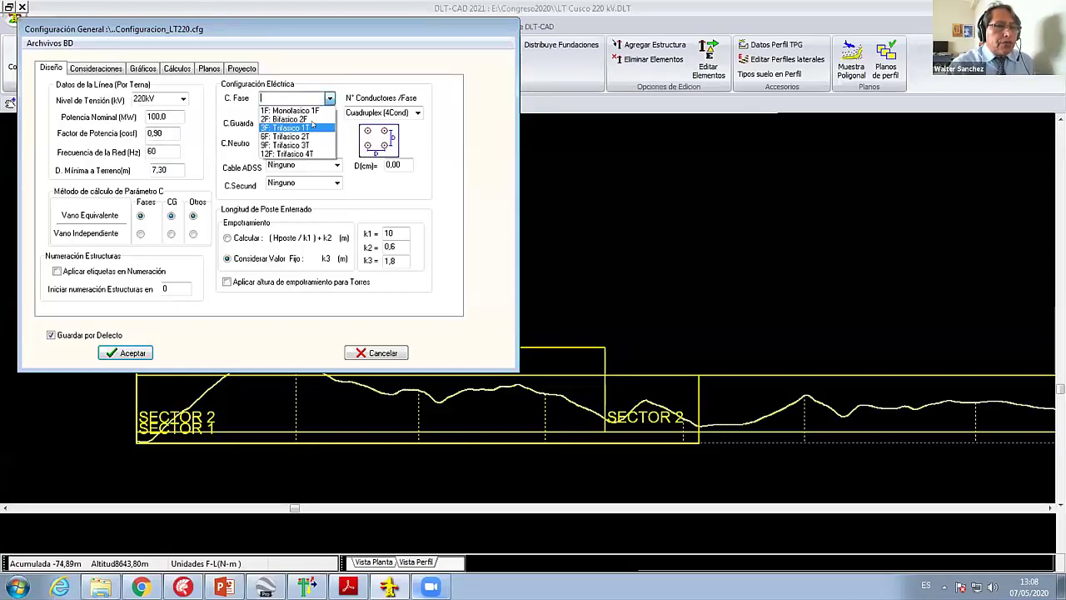
left_click(327, 127)
left_click(330, 123)
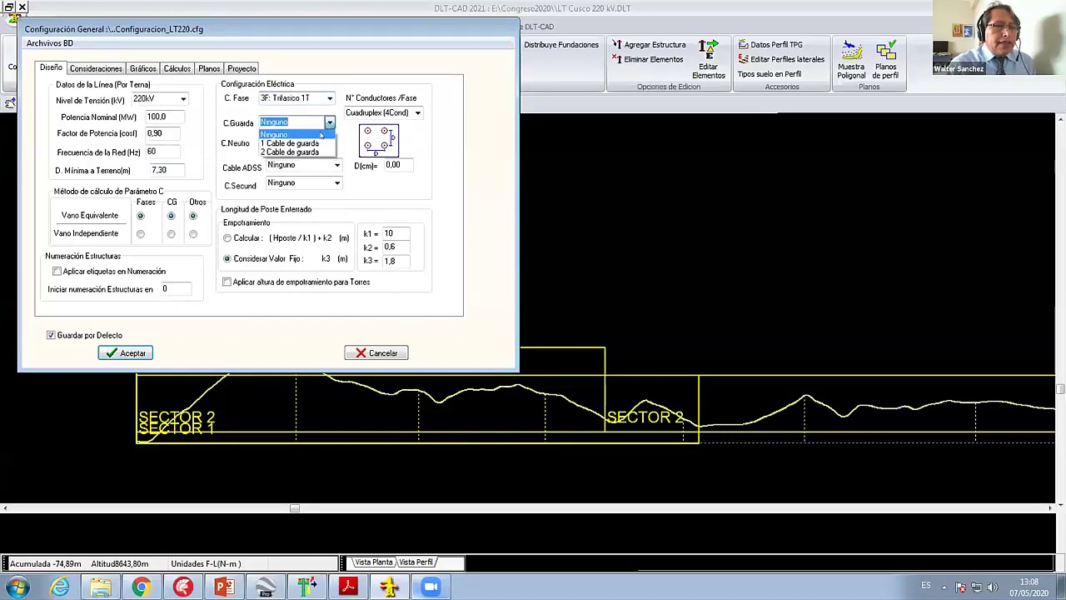
left_click(310, 141)
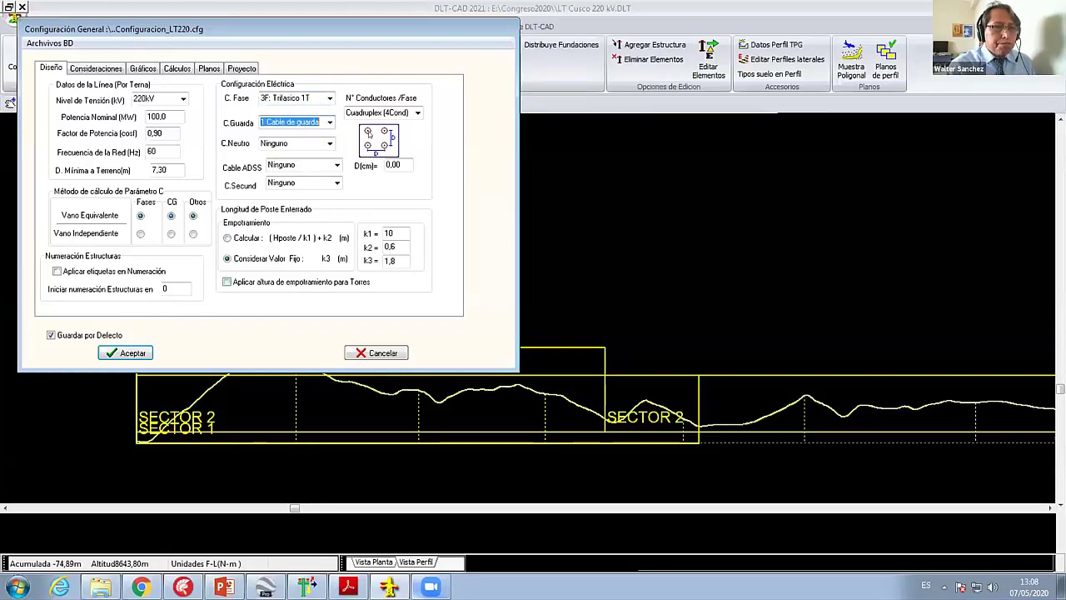
Step: Try Duplex (2Cond) conductors per phase, then settle on Simplex (1Cond)
left_click(415, 112)
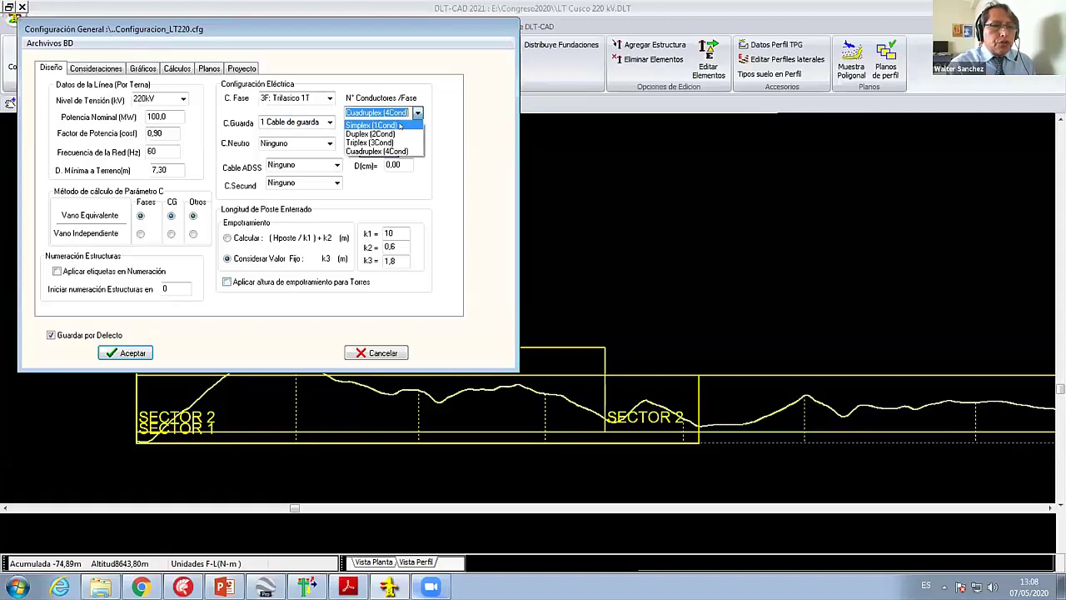
left_click(398, 134)
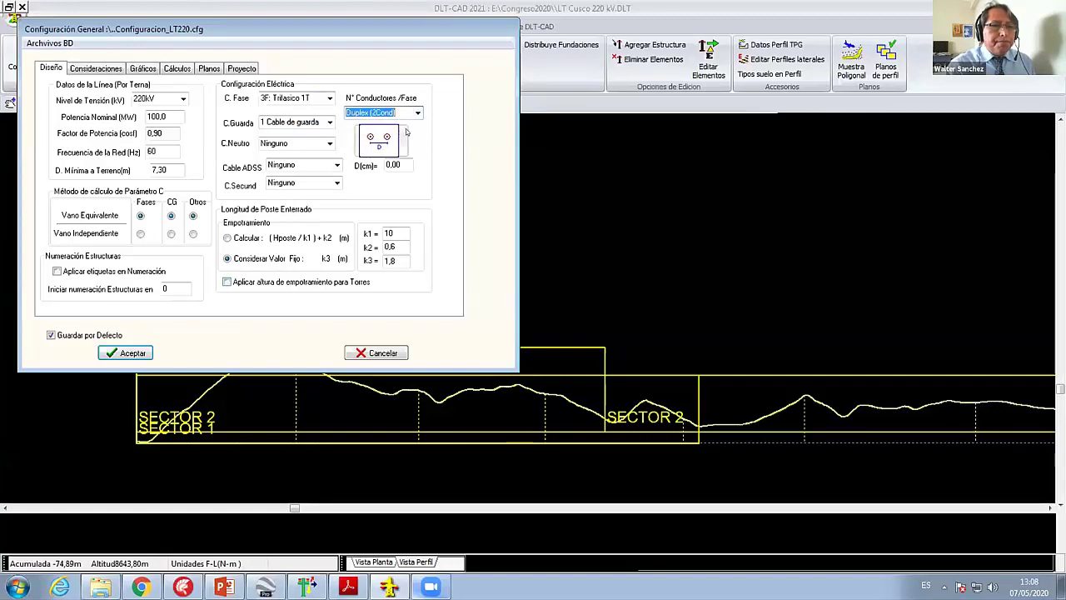
left_click(417, 111)
left_click(402, 125)
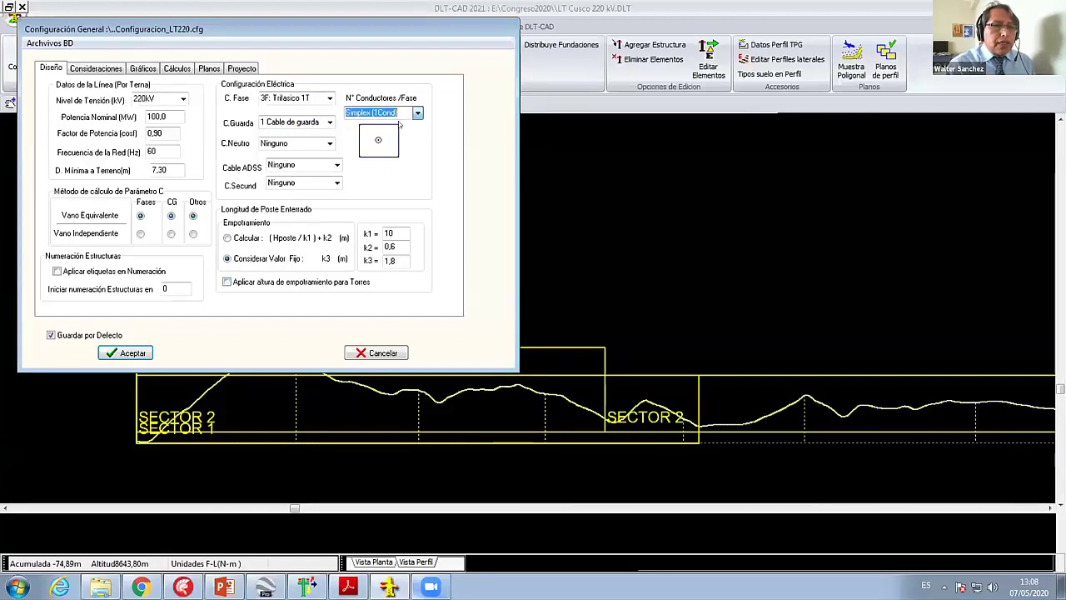
left_click(418, 112)
left_click(398, 134)
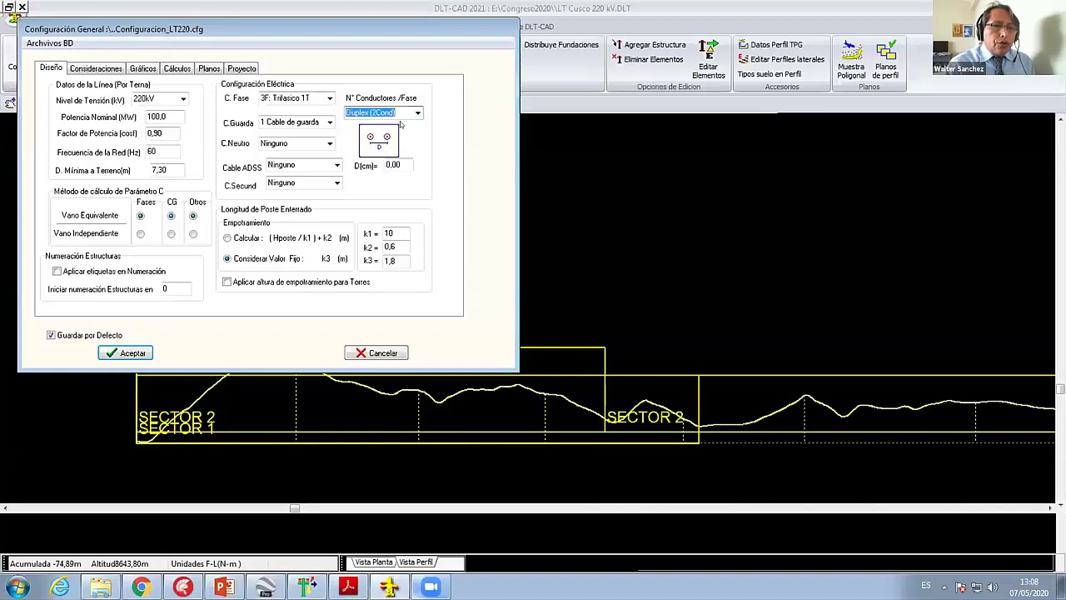
left_click(417, 112)
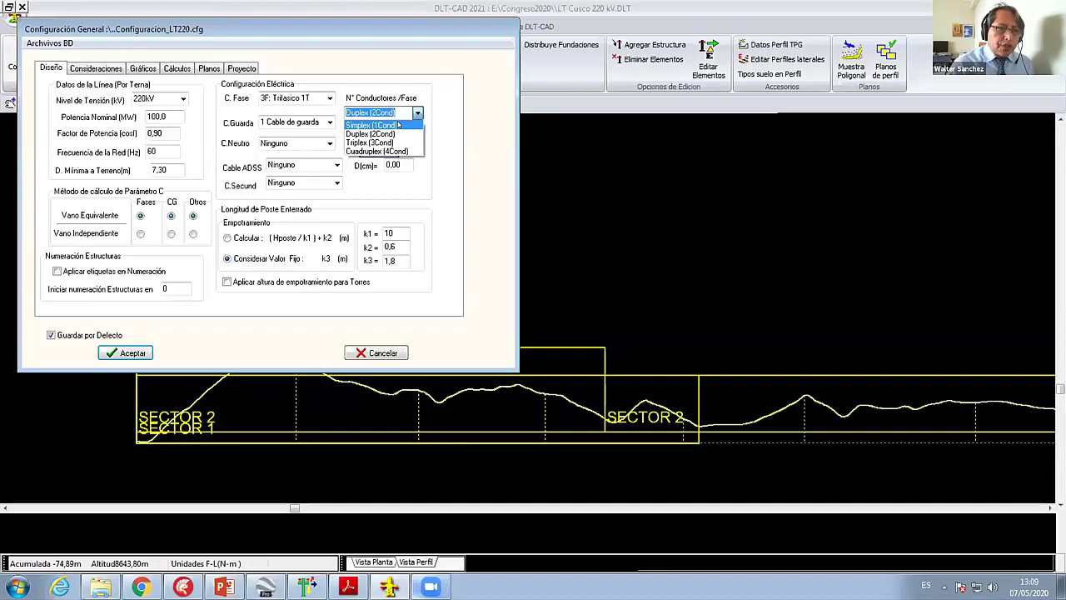
left_click(398, 124)
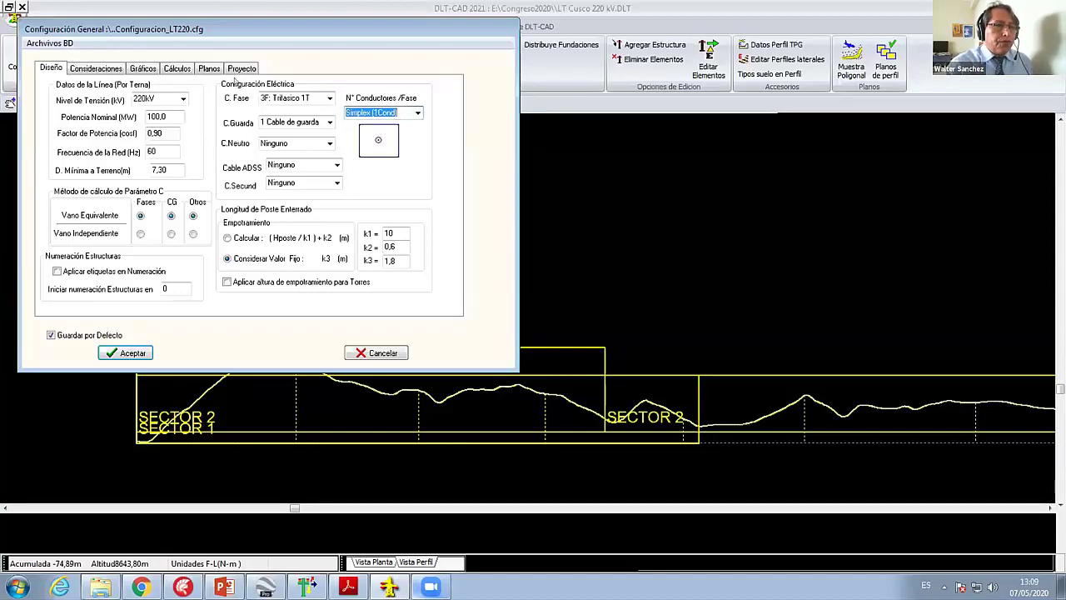
Step: Enter the Distancia entre Anclajes value on the Consideraciones tab, then go to Cálculos
left_click(95, 68)
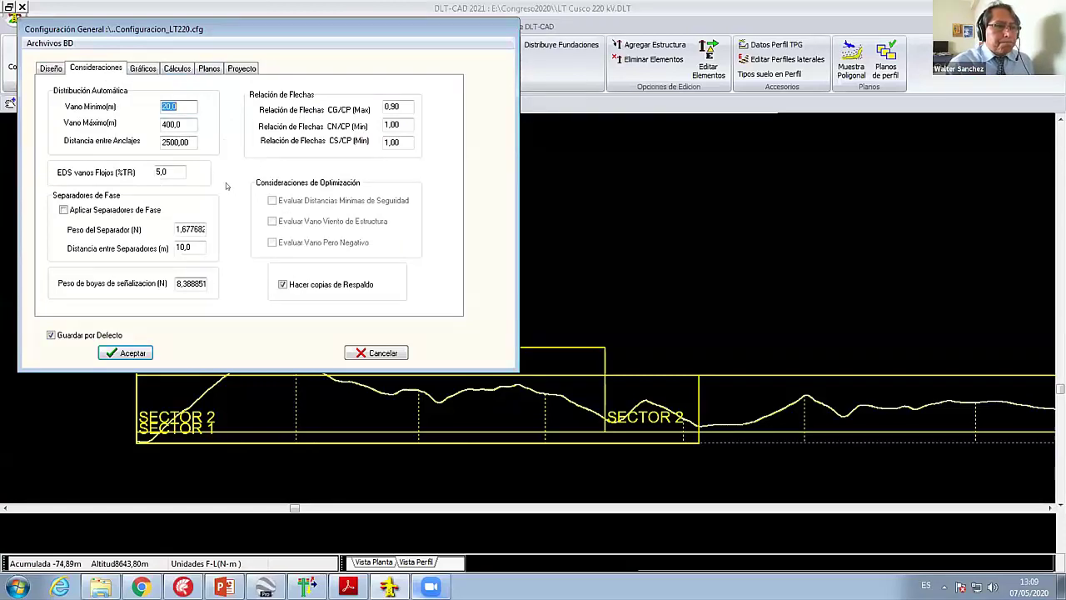
key("Tab")
key("Tab")
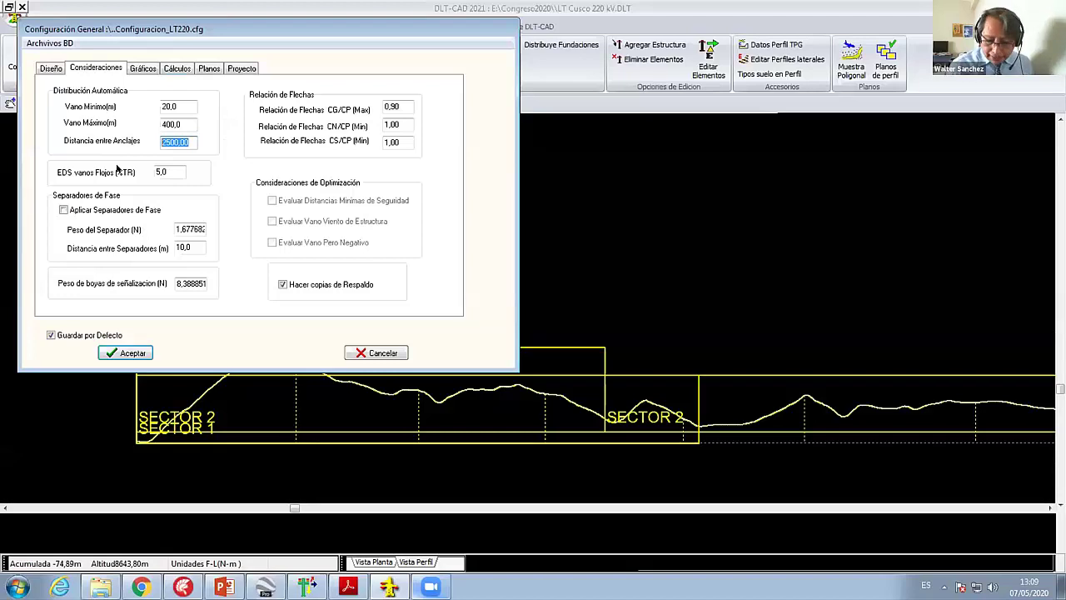
type("200")
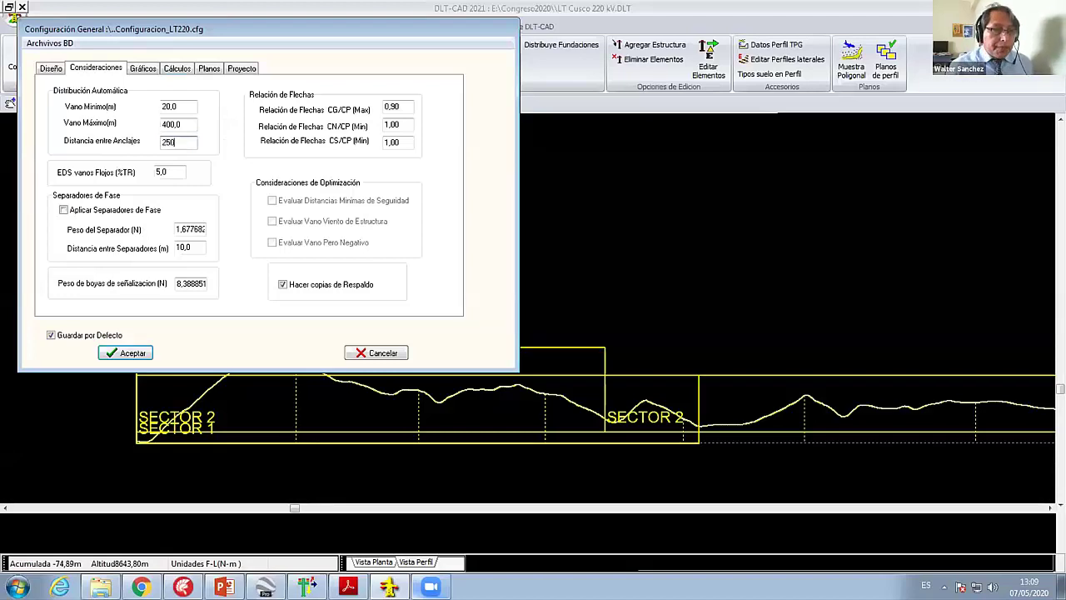
type("0")
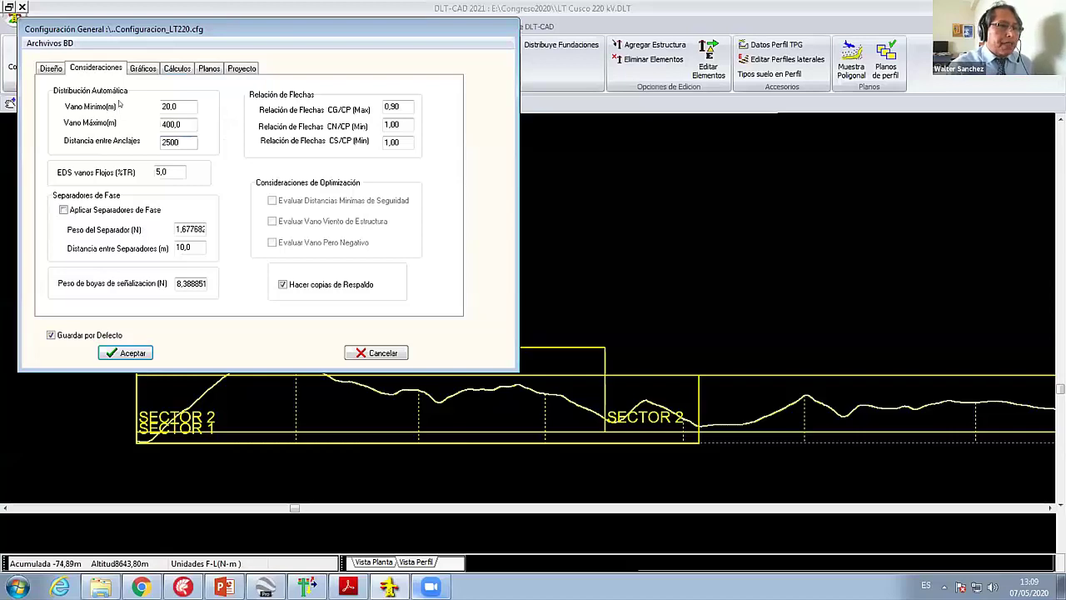
left_click(167, 68)
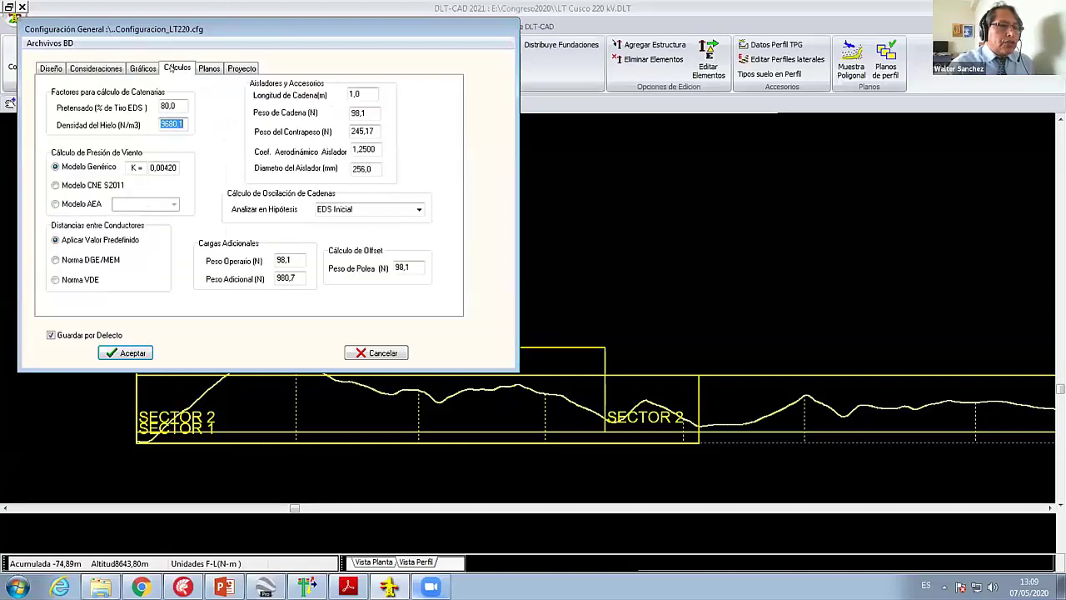
Step: Replace the Pretensado value with 85% of EDS on the Cálculos tab
left_click(178, 123)
double_click(175, 106)
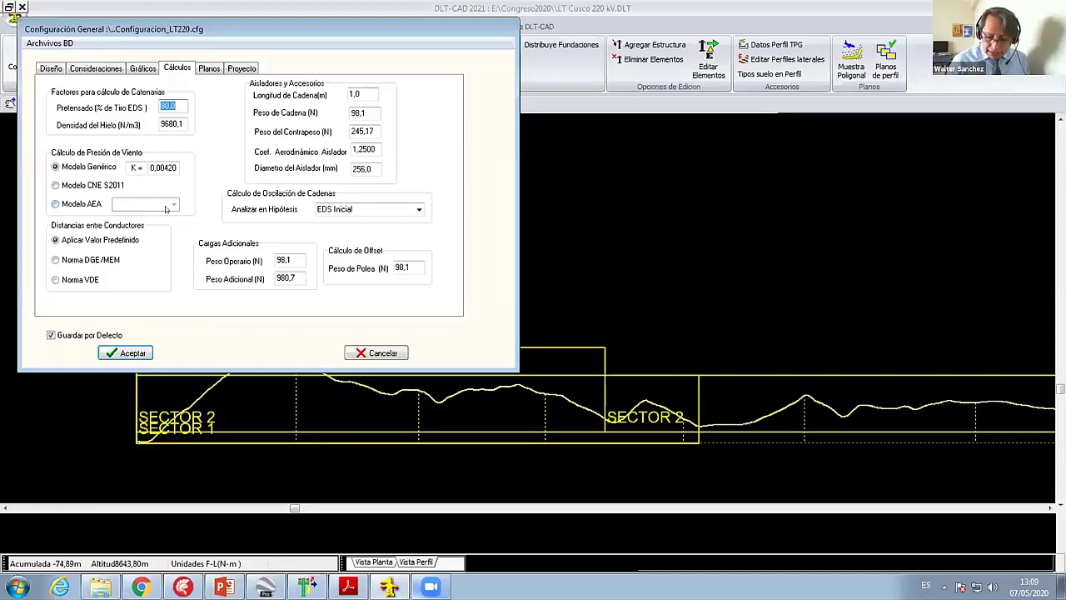
type("85")
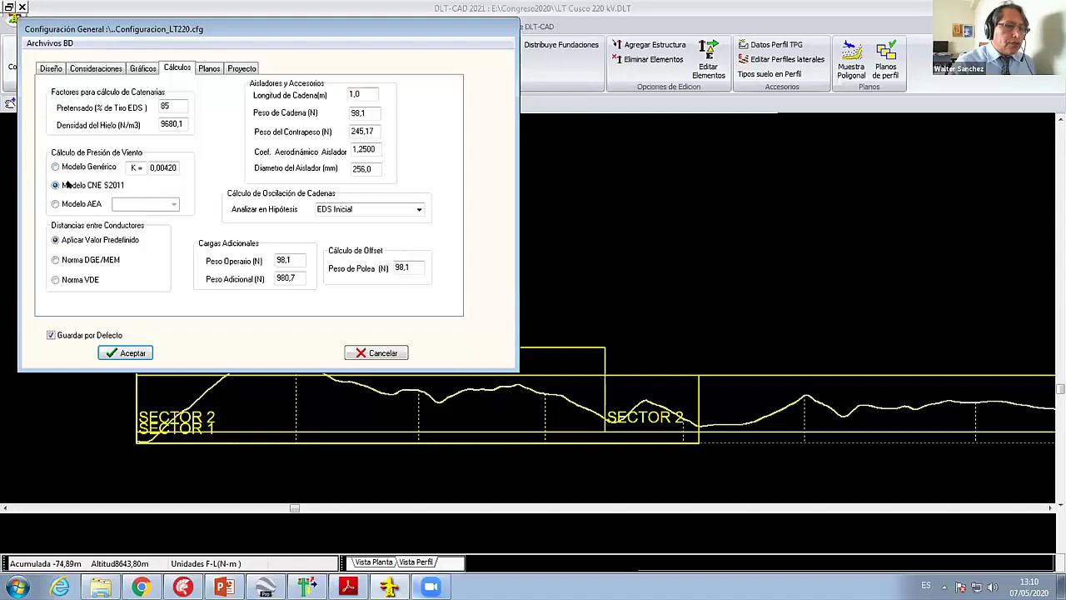
Step: Switch to Modelo Genérico wind pressure and change K to 0,0048
left_click(55, 169)
left_click_drag(175, 167, 163, 167)
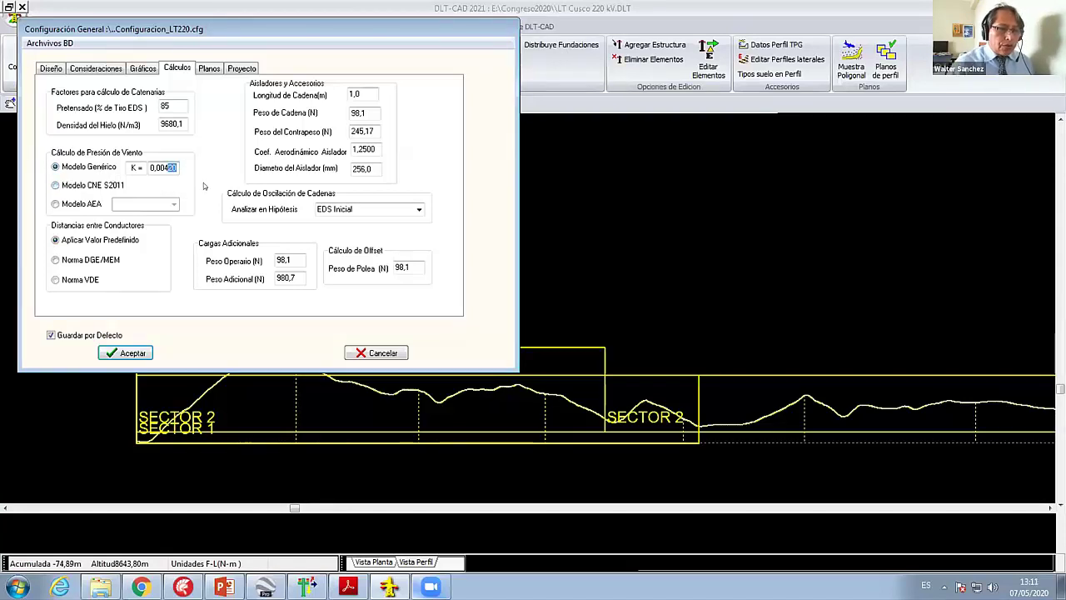
type("8")
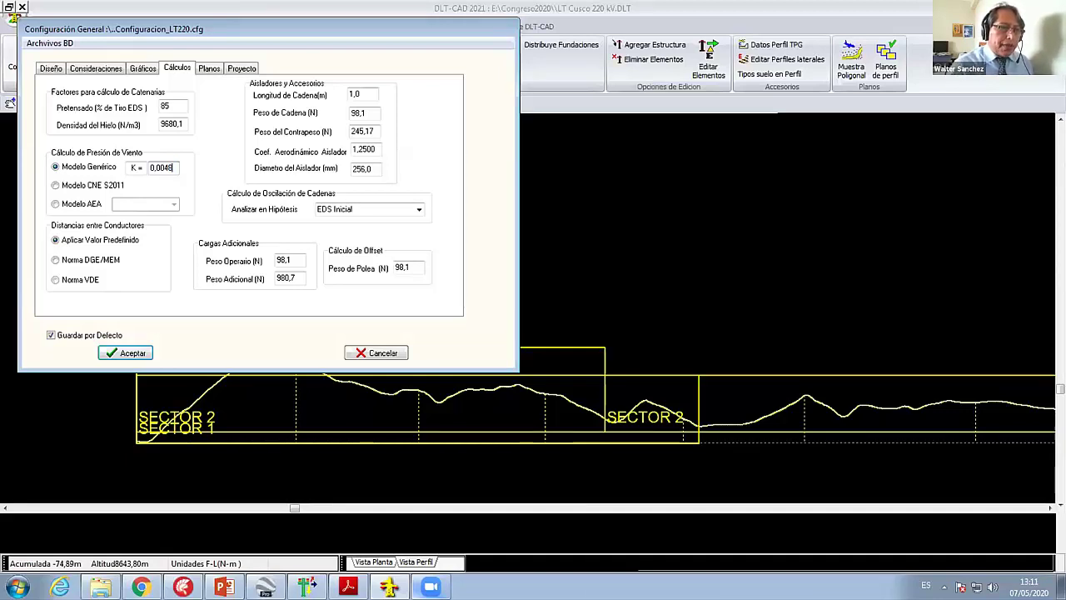
Step: Analyse chain swing under Maximo Viento, use Norma VDE spacing, and accept the configuration
left_click(419, 209)
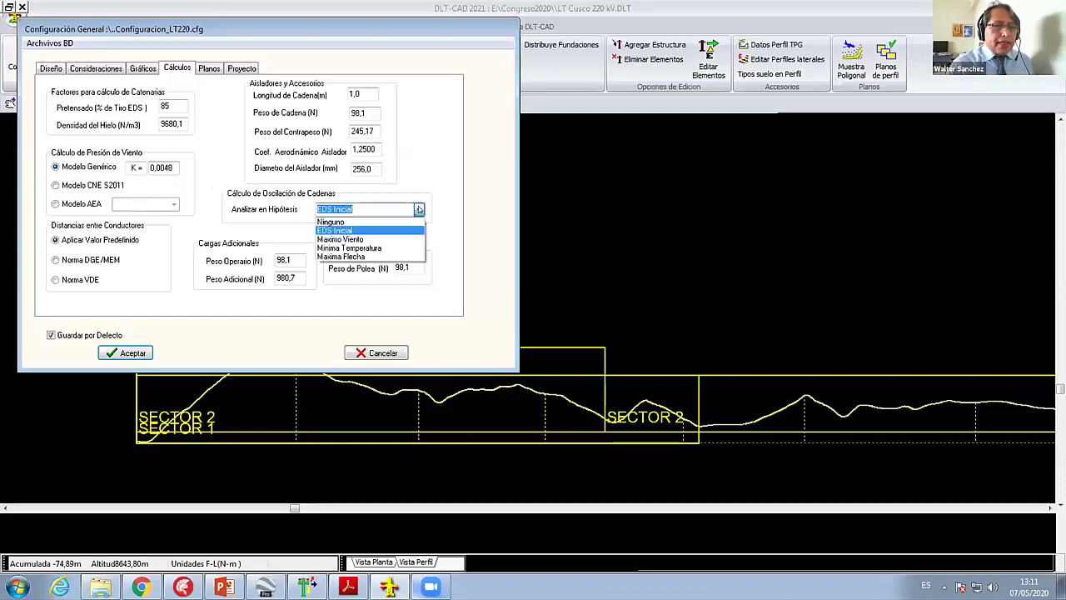
left_click(379, 239)
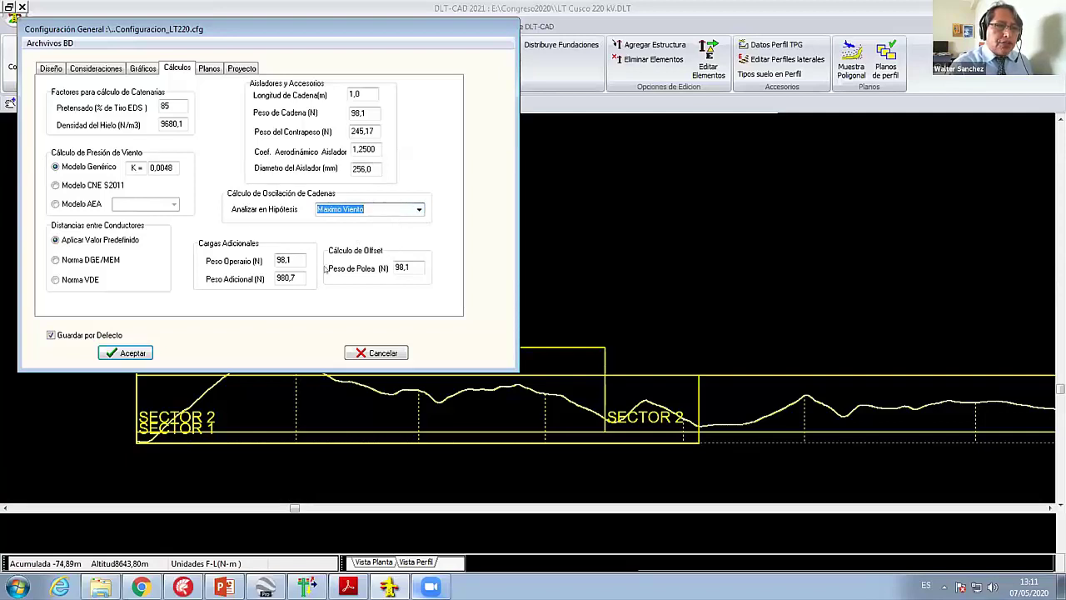
left_click(74, 279)
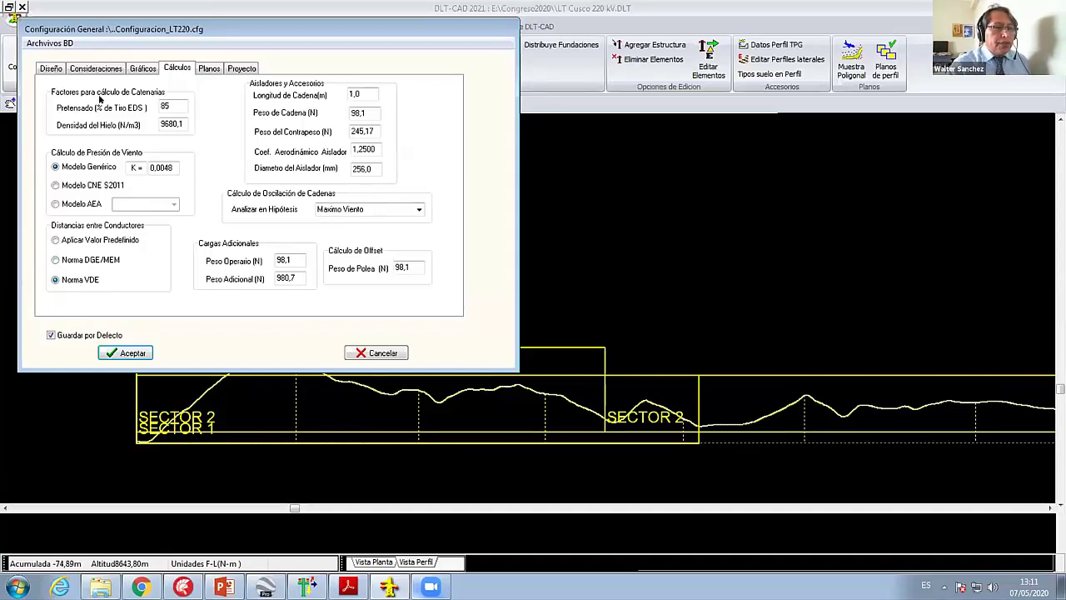
left_click(129, 352)
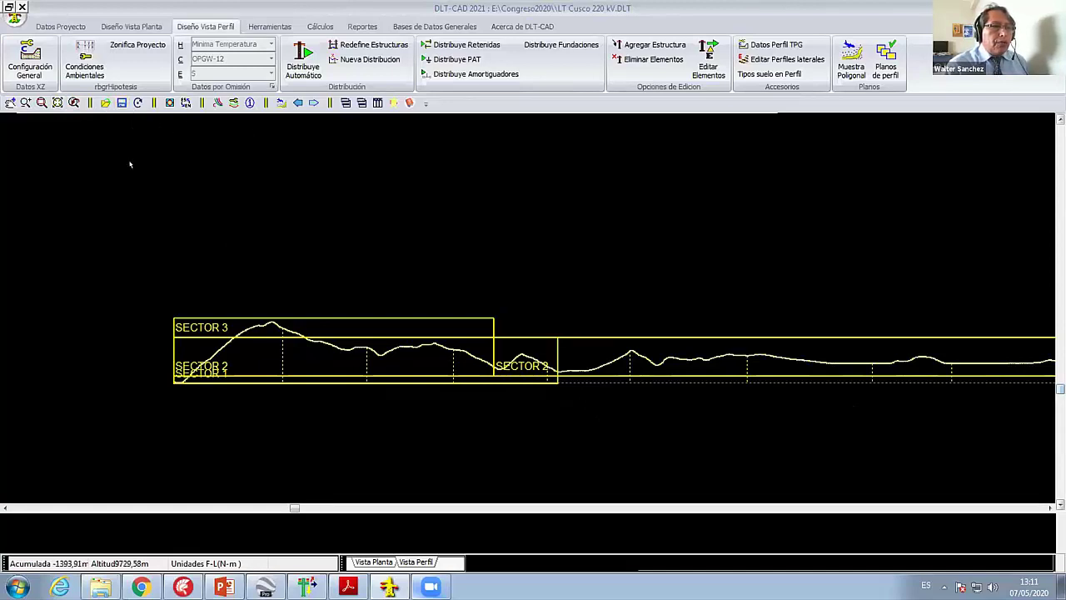
Step: In Datos por Omisión, keep 3F 1T with one guard cable and set Cable Guarda(G1) to OPGW-48
left_click(270, 87)
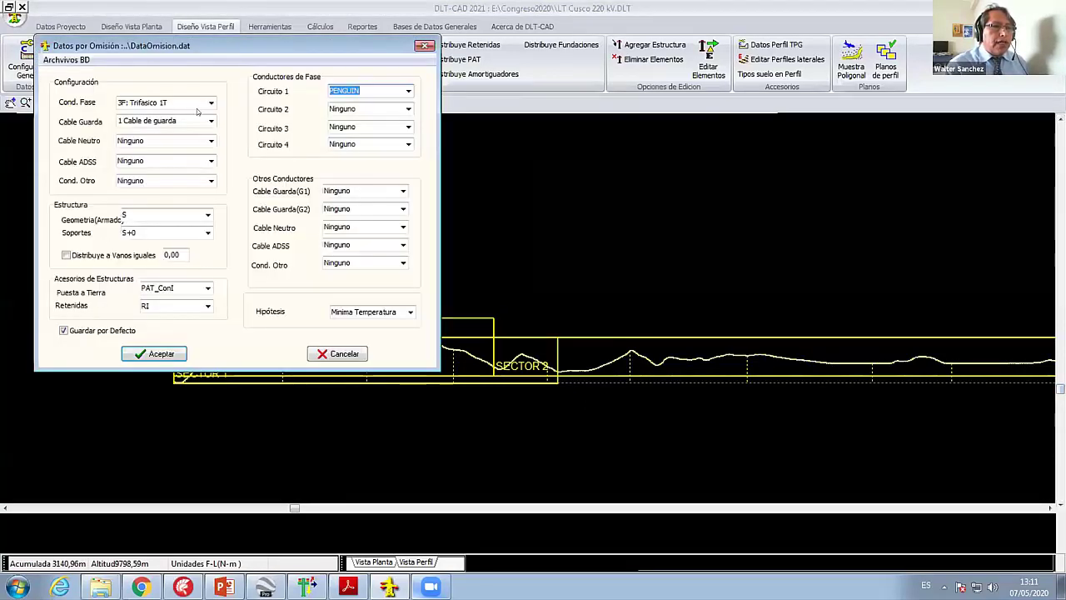
left_click_drag(247, 47, 311, 46)
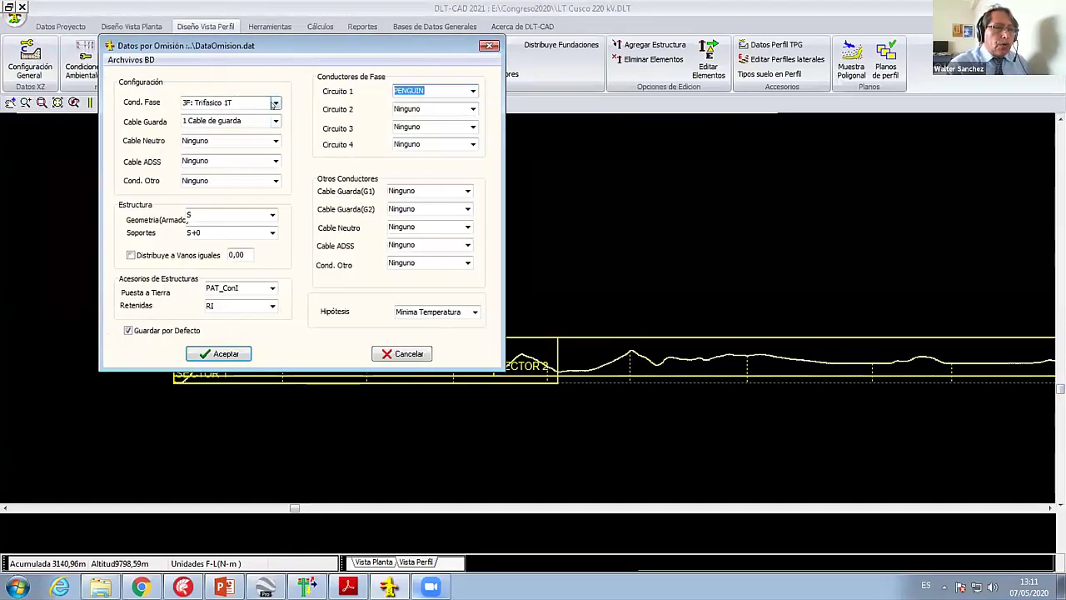
left_click(275, 102)
left_click(269, 131)
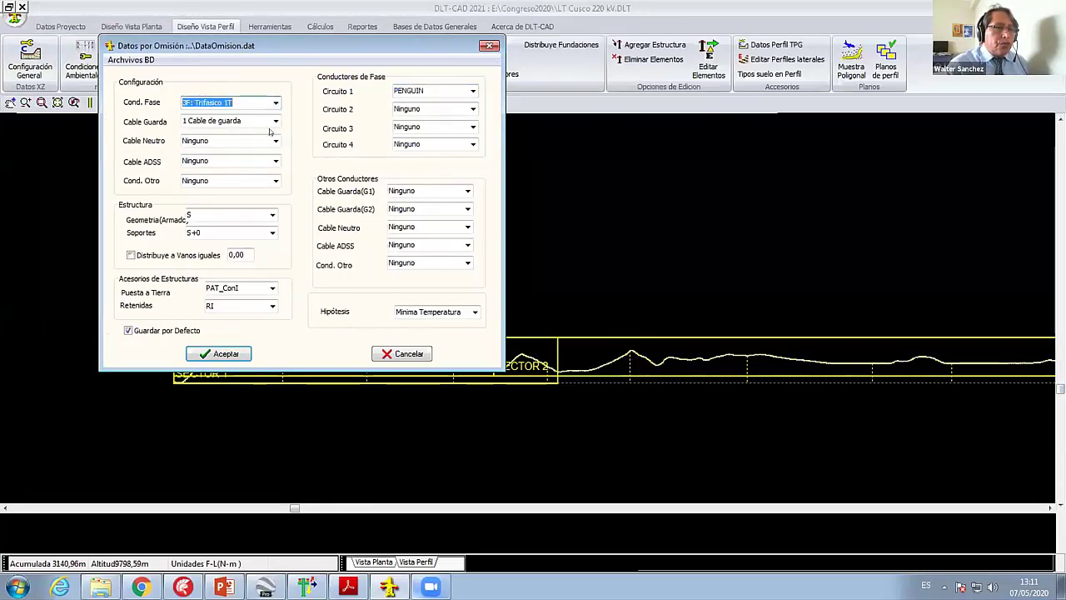
left_click(275, 121)
left_click(217, 143)
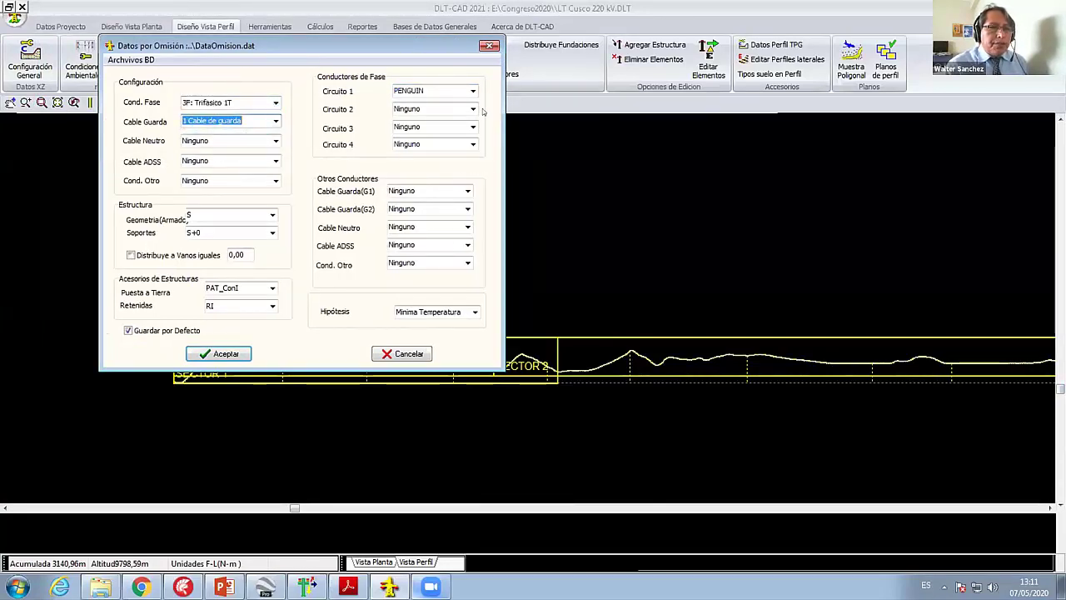
left_click(468, 190)
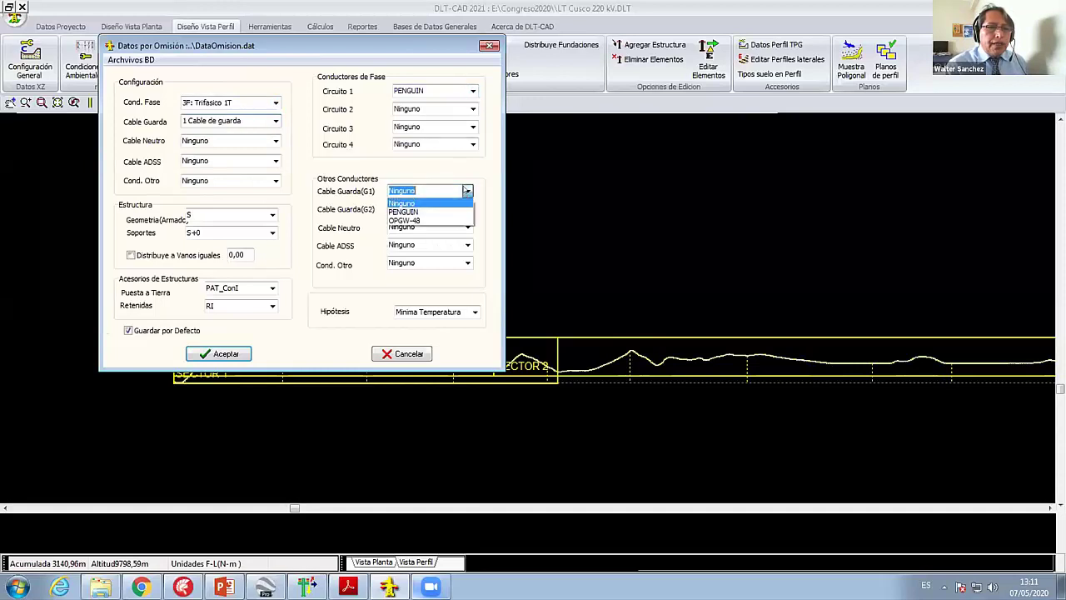
left_click(429, 219)
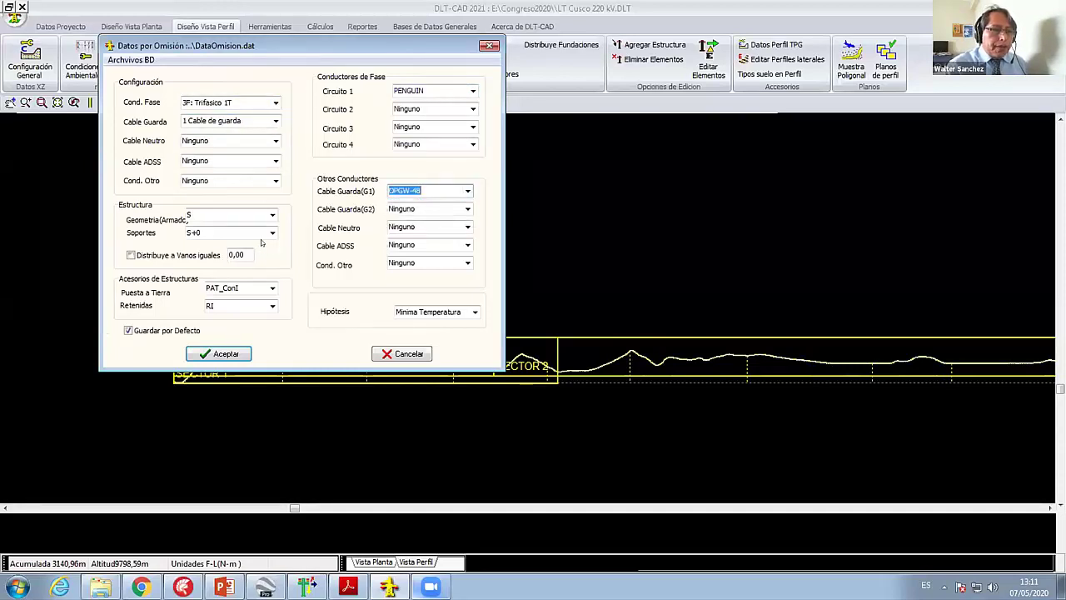
Step: Keep structure S with S+0 supports, set the hypothesis to Maxima Flecha, and apply the defaults
left_click(272, 215)
left_click(273, 215)
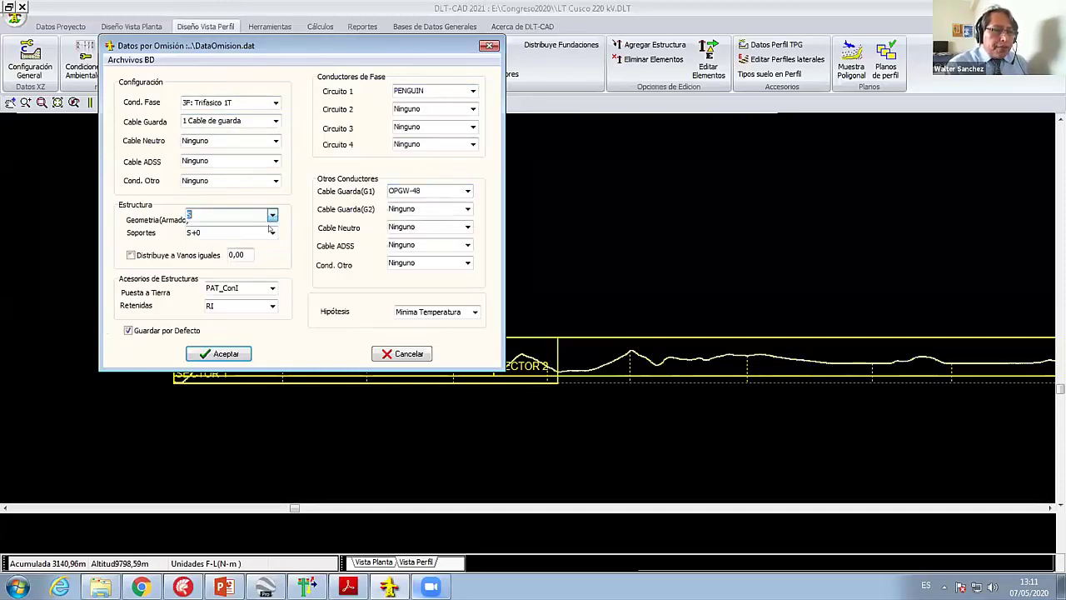
left_click(272, 232)
left_click(223, 242)
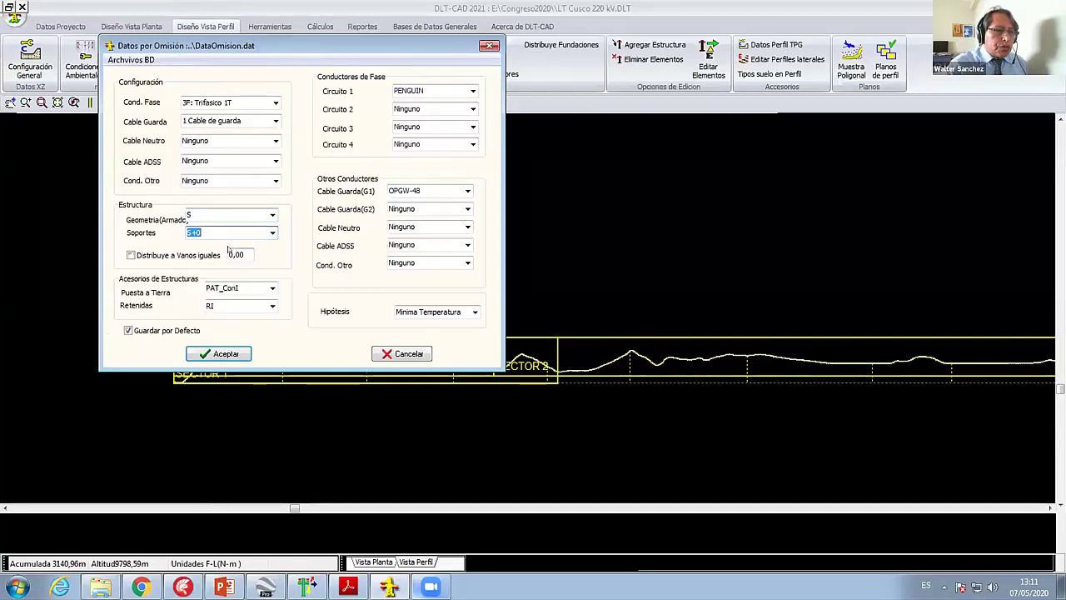
key("shift+Tab")
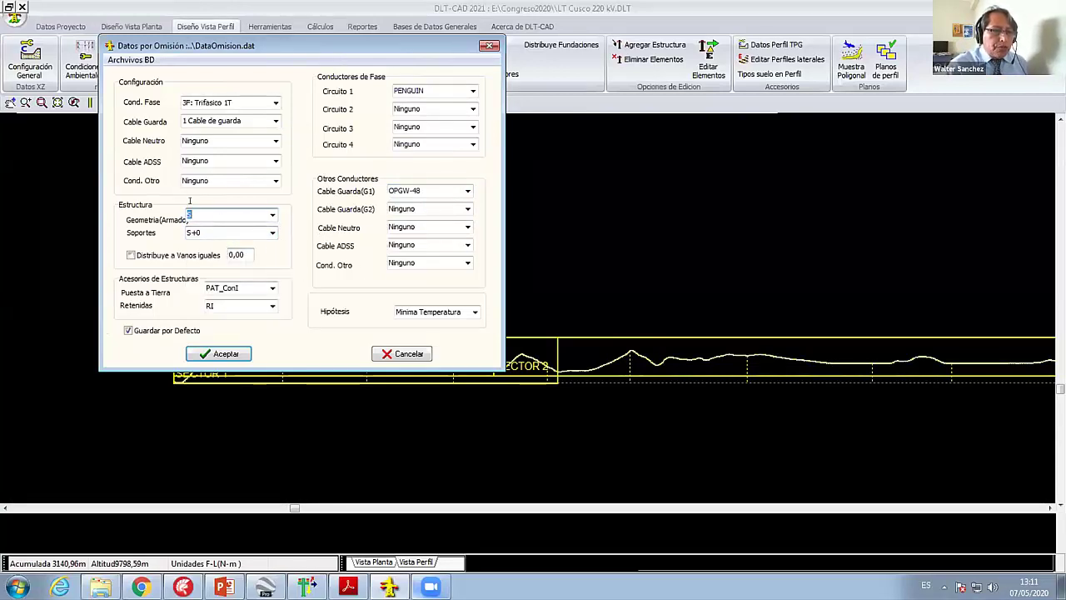
left_click(474, 312)
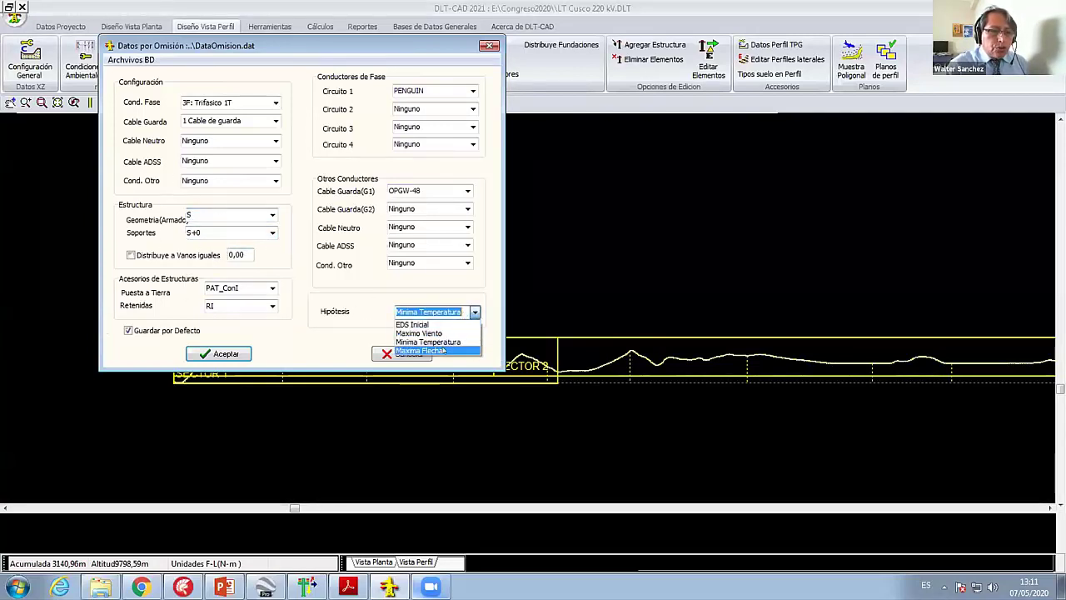
left_click(439, 351)
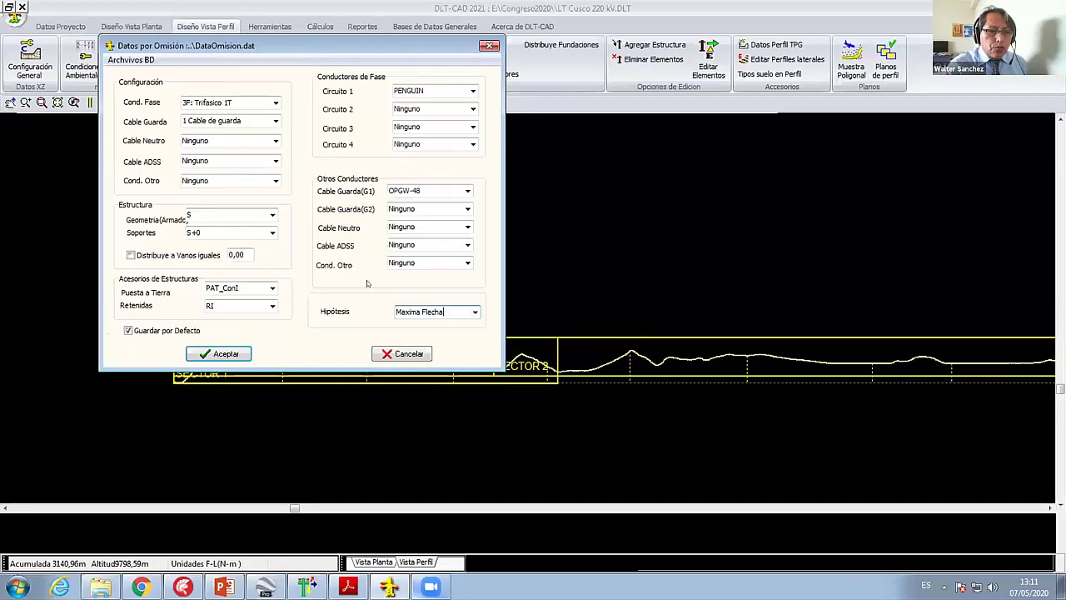
left_click(474, 311)
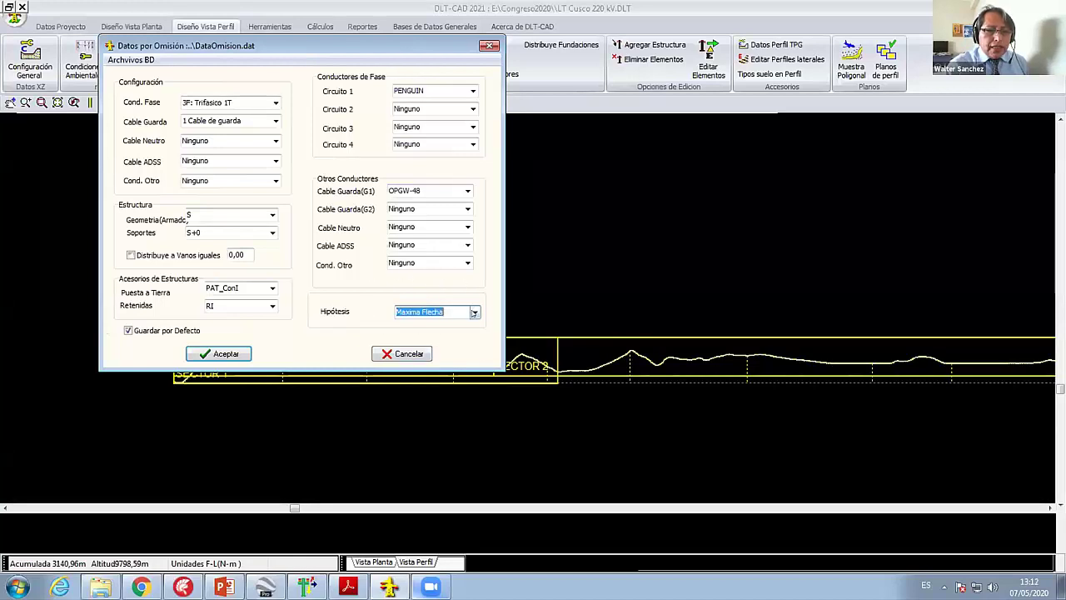
left_click(442, 349)
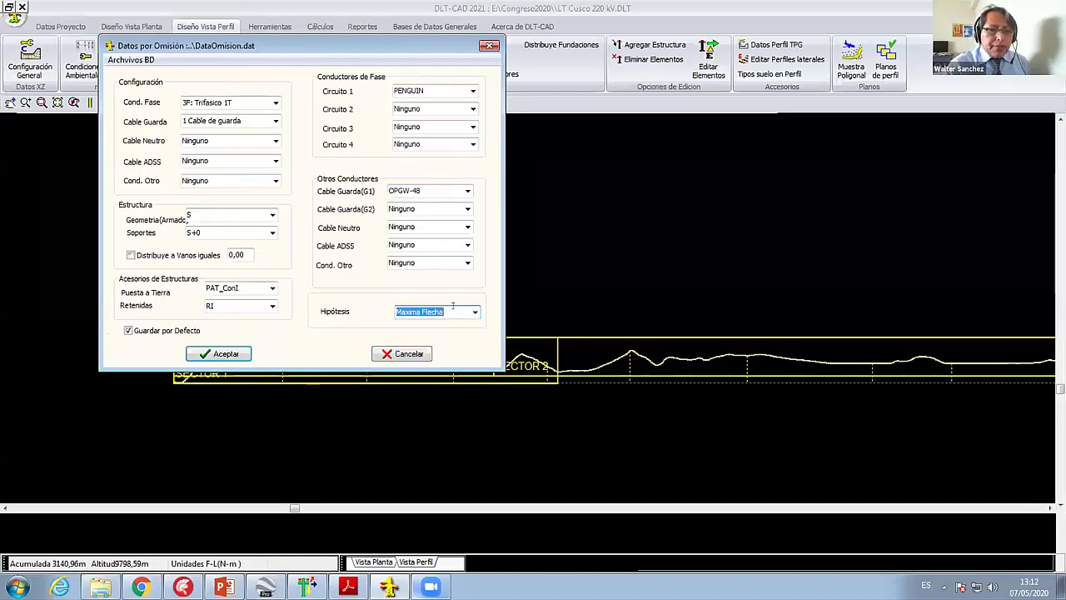
left_click(453, 305)
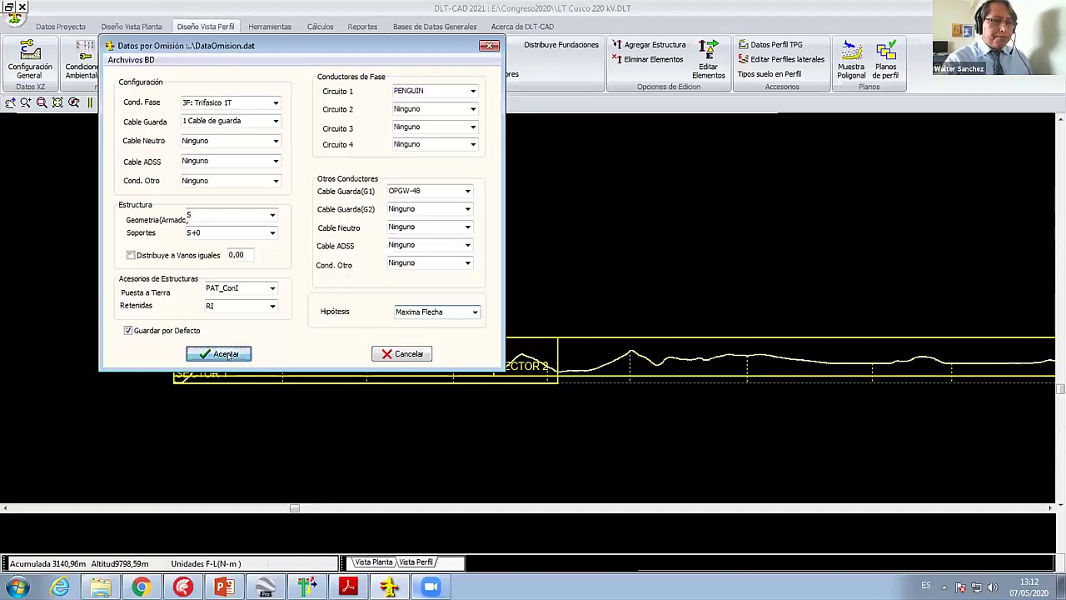
left_click(228, 352)
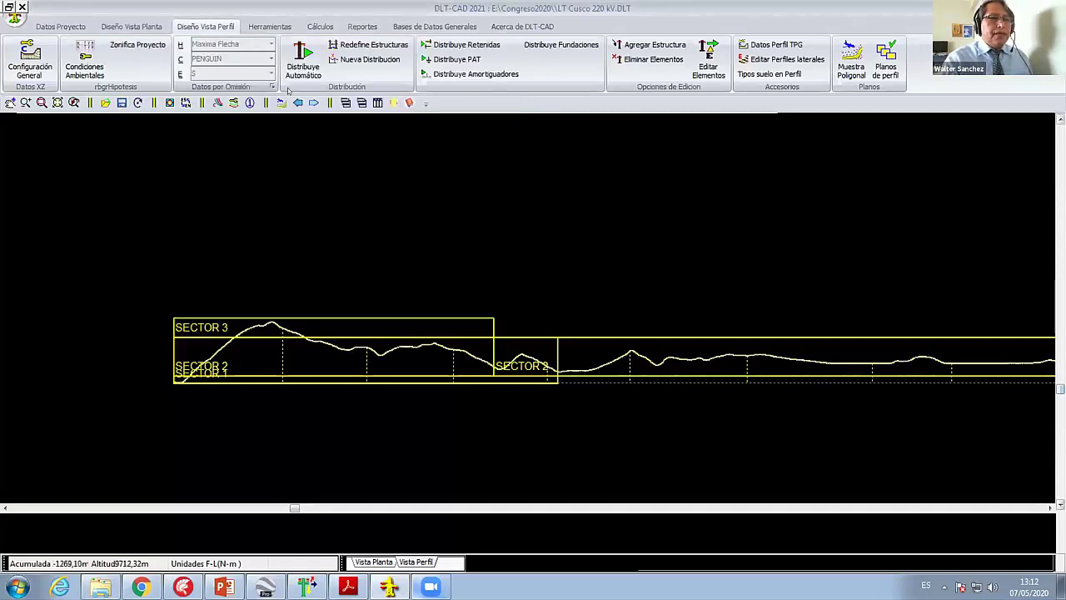
Step: Run the automatic structure distribution, continue past the range check error, and zoom out the profile
left_click(303, 62)
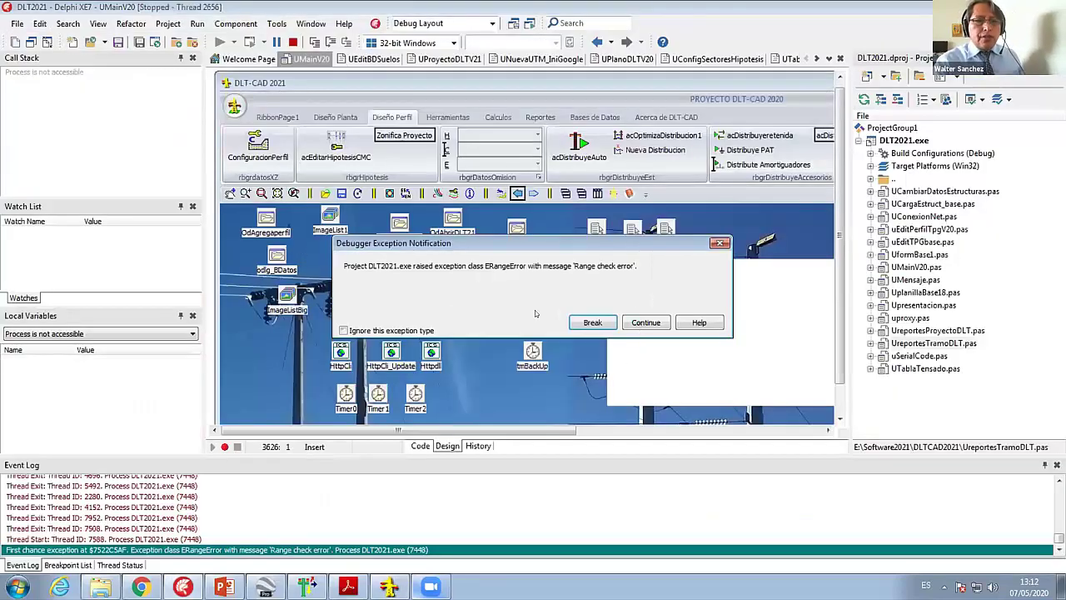
left_click(645, 322)
key("Return")
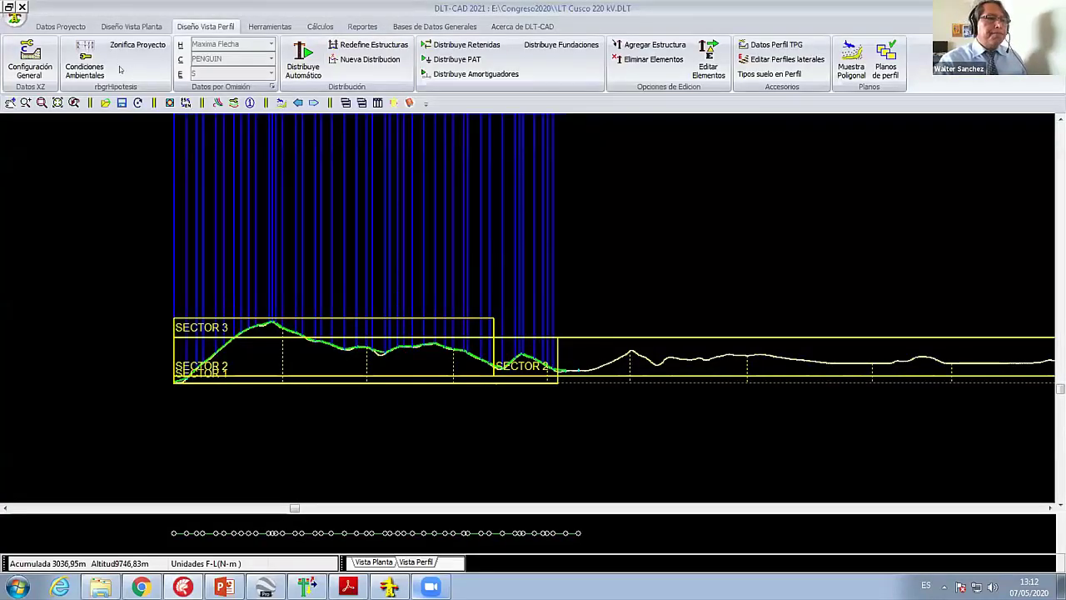
scroll(460, 281, "down", 2)
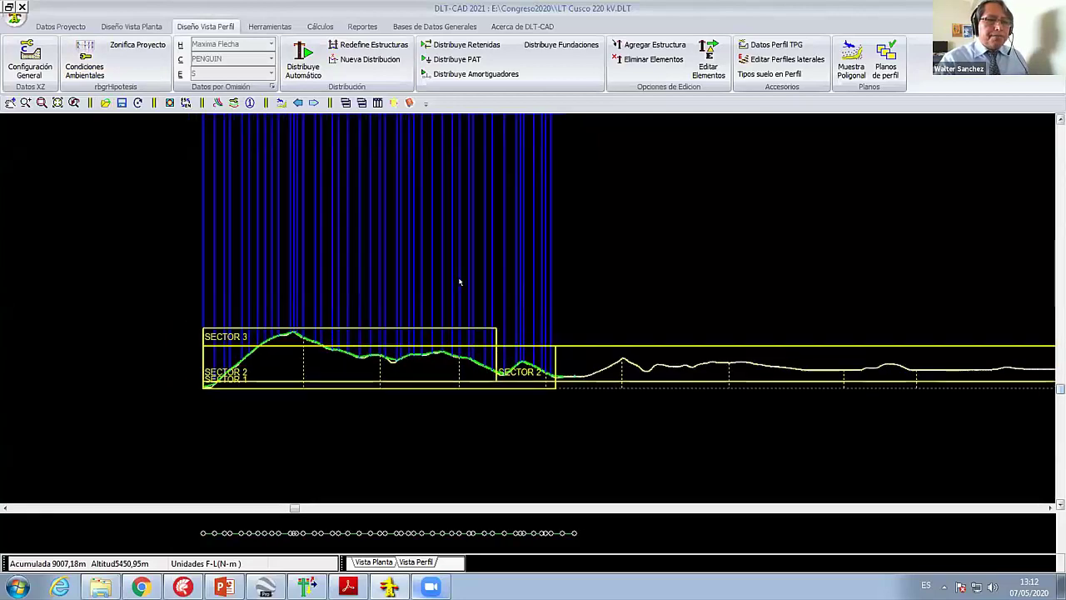
scroll(364, 241, "down", 2)
scroll(291, 183, "down", 1)
scroll(224, 131, "down", 2)
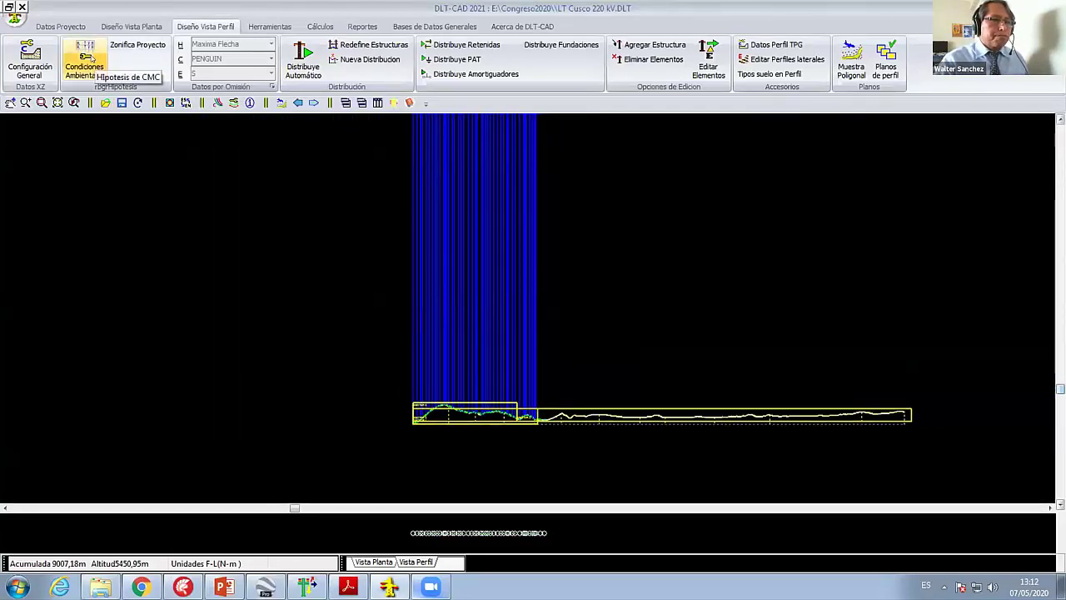
Step: Close the current LT Cusco 220 kV project, answering the save prompt
left_click(121, 27)
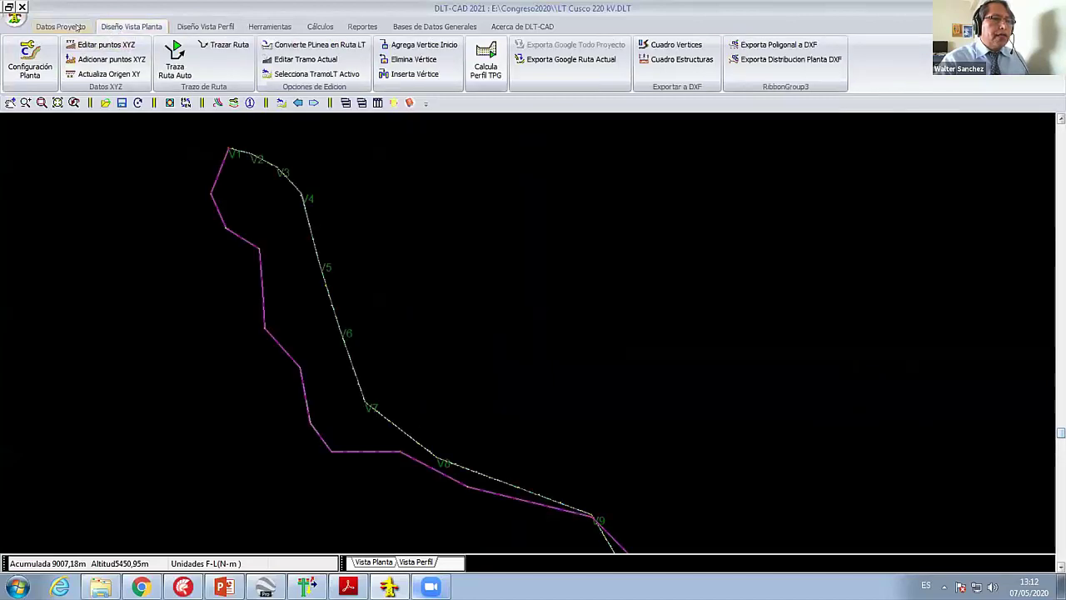
left_click(81, 27)
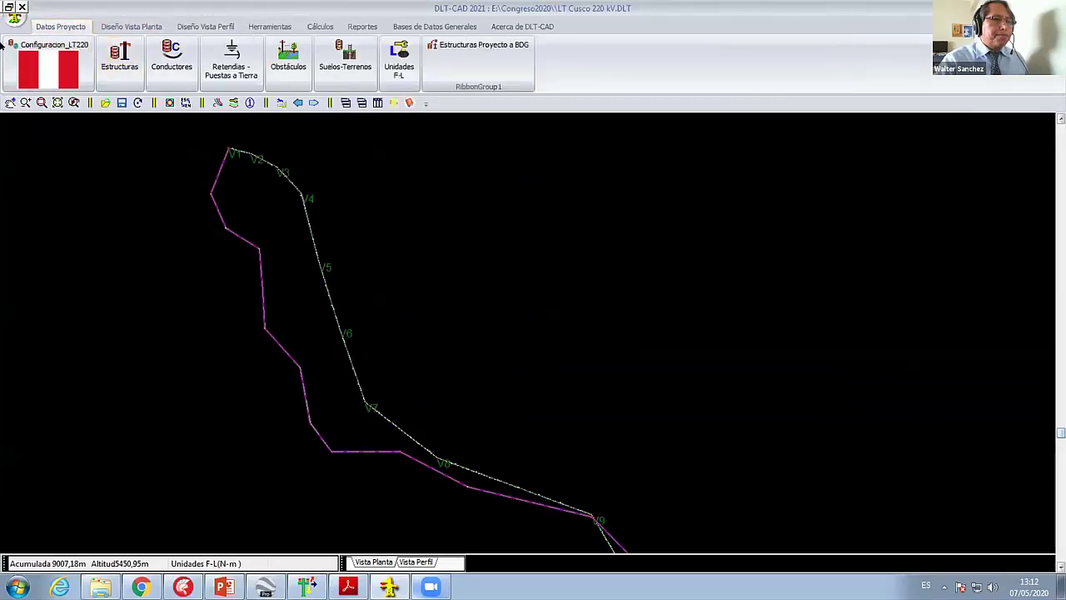
left_click(13, 17)
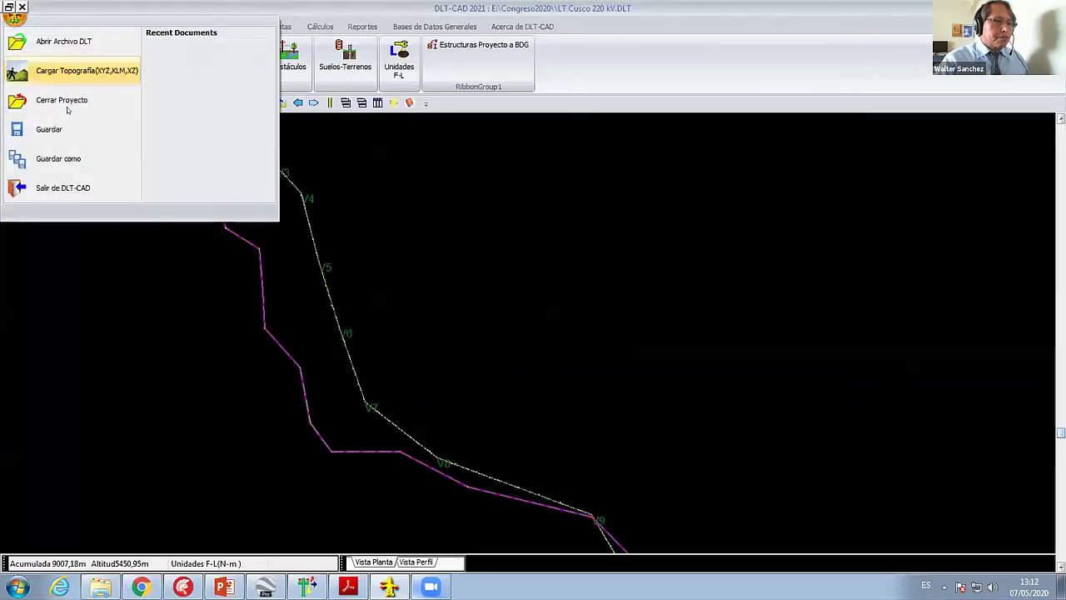
left_click(68, 100)
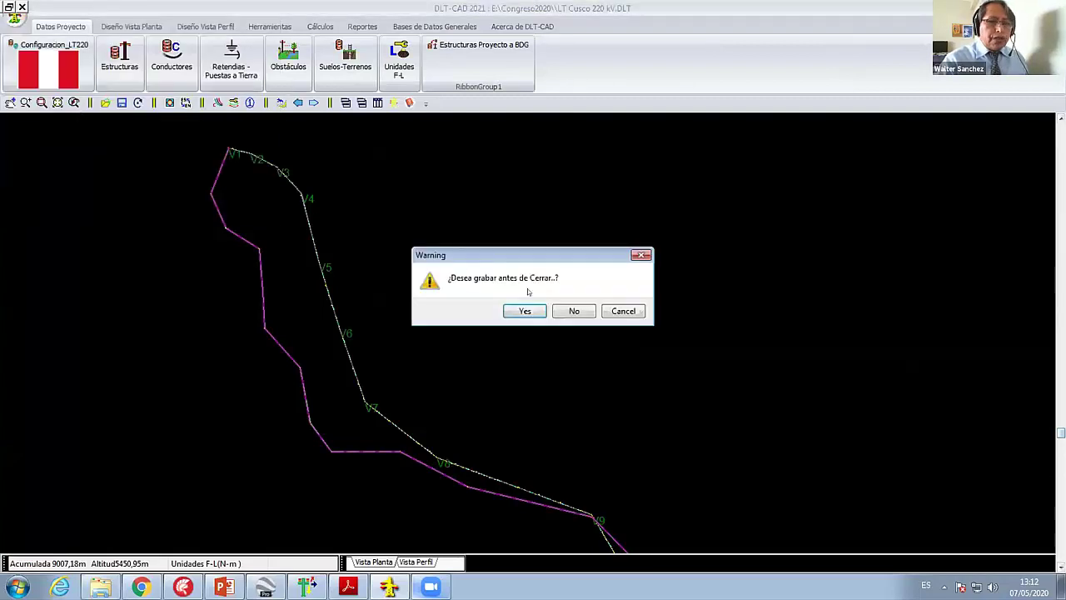
left_click(571, 309)
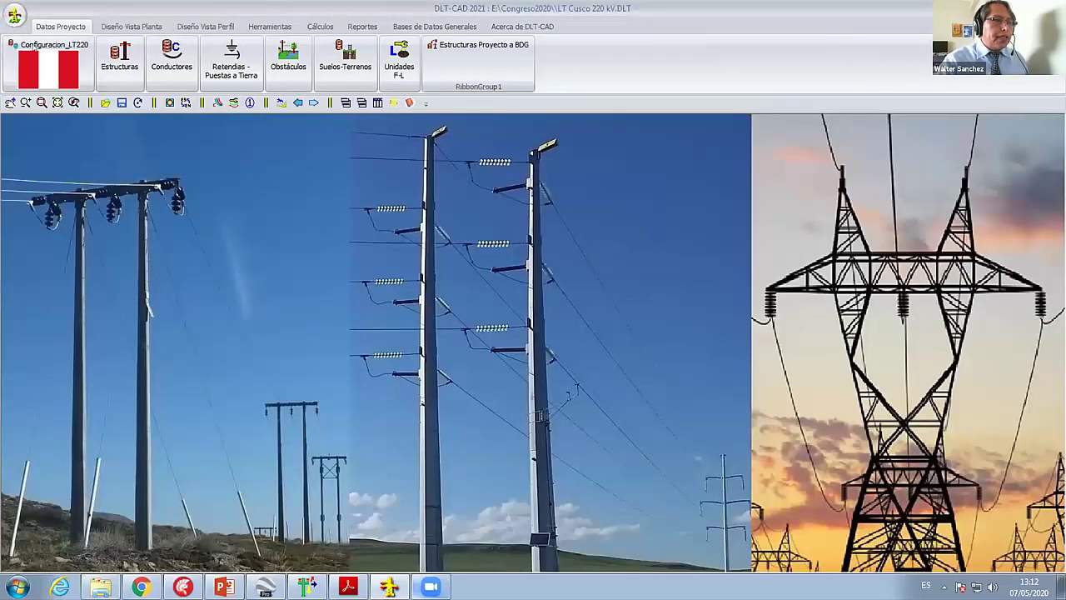
Step: Open the project LT Cusco 220 kV_Rev5 from E:\Congreso2020
left_click(14, 17)
left_click(50, 40)
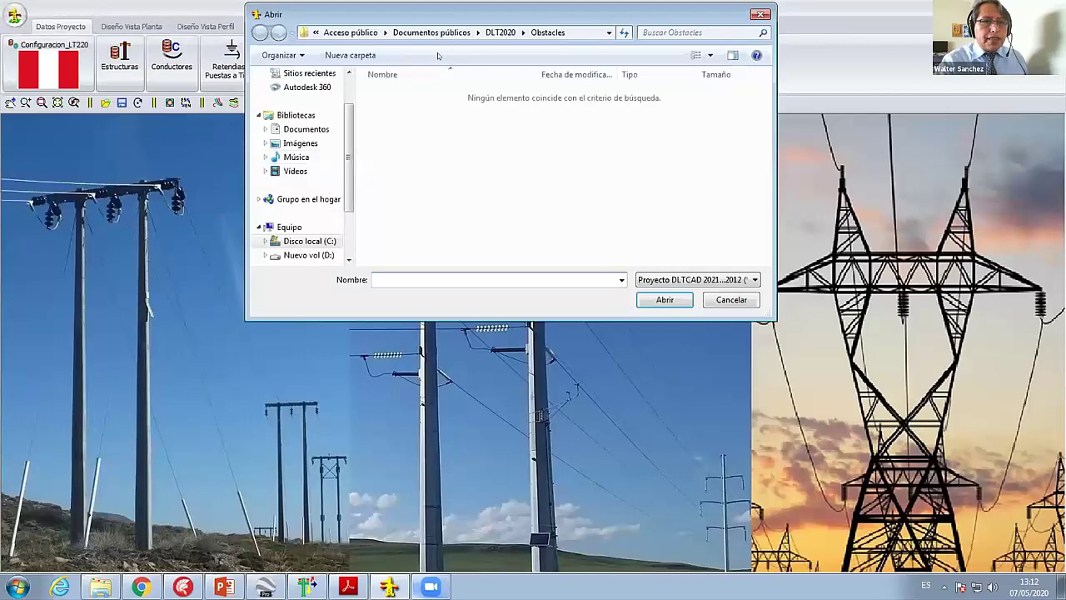
scroll(333, 208, "down", 2)
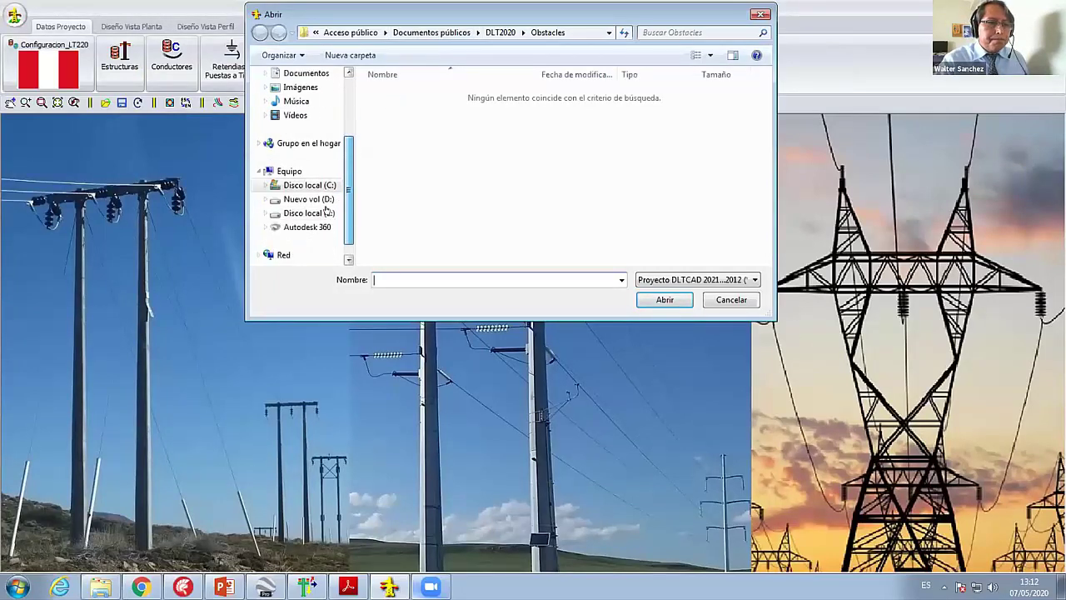
left_click(309, 213)
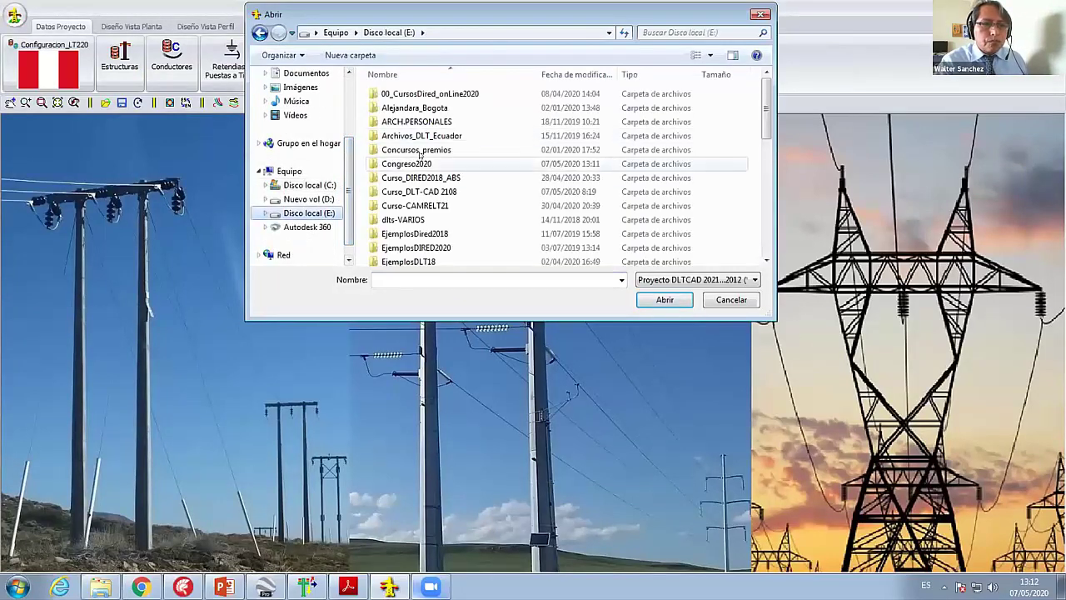
double_click(421, 165)
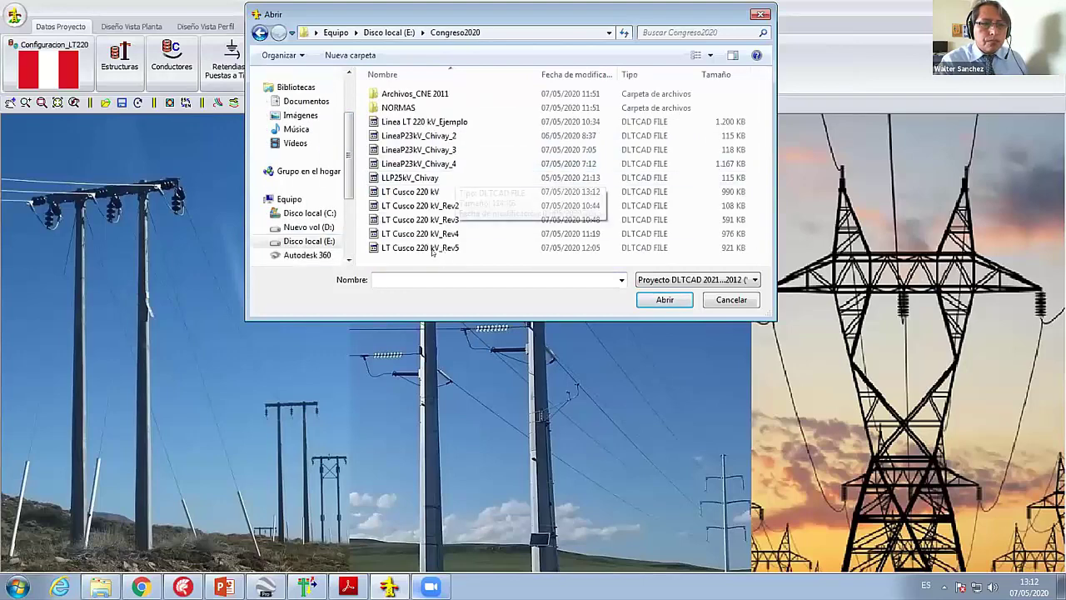
left_click(433, 248)
left_click(664, 297)
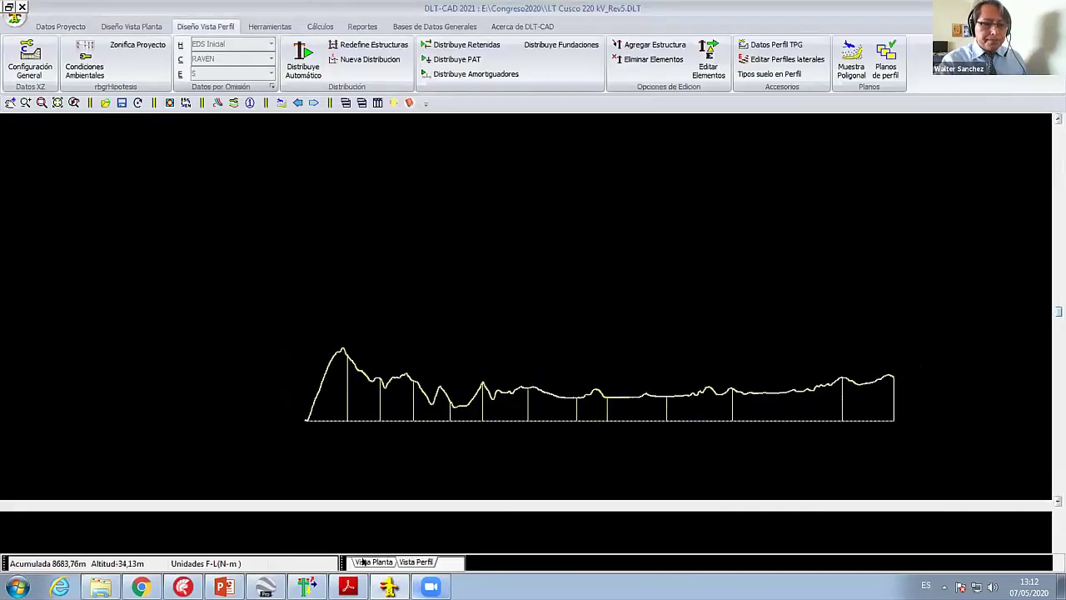
Step: Check the plan view, zoom into the profile, and open the Datos por Omisión defaults
left_click(373, 561)
left_click(416, 561)
scroll(388, 431, "up", 1)
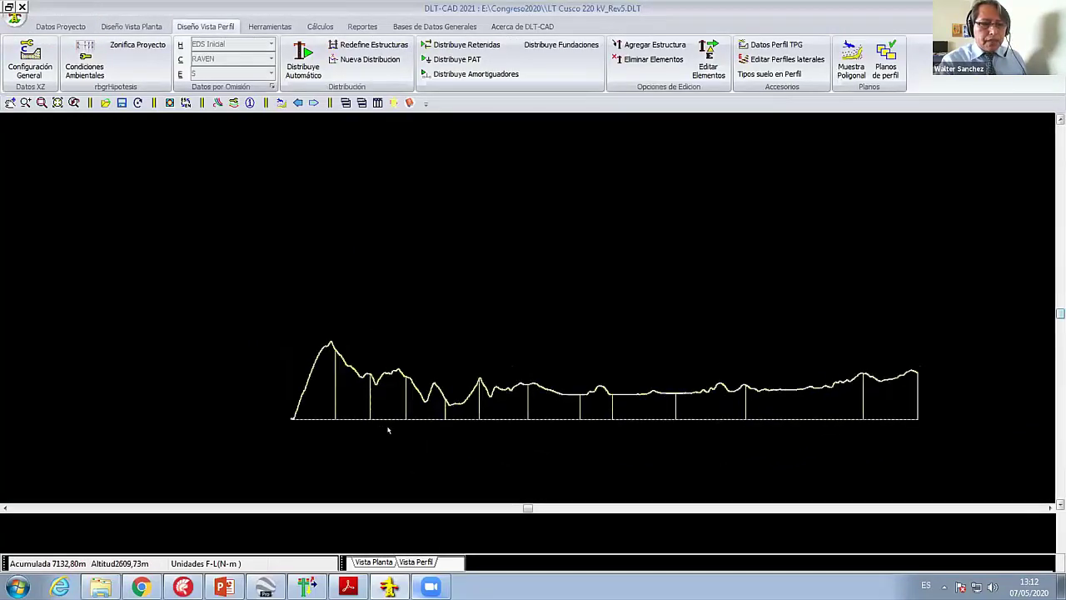
scroll(373, 447, "up", 2)
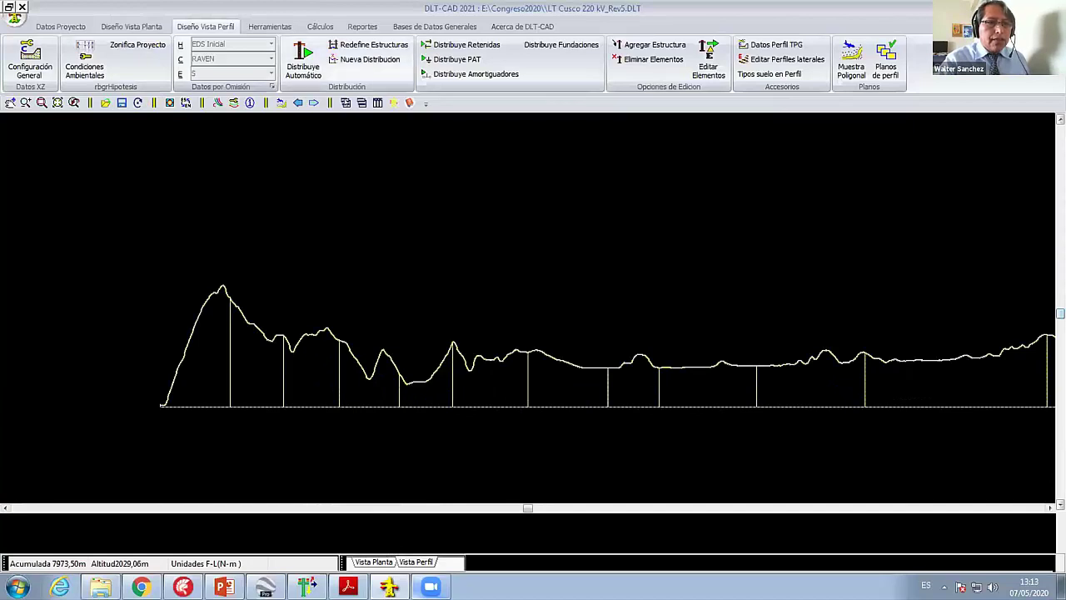
left_click(313, 103)
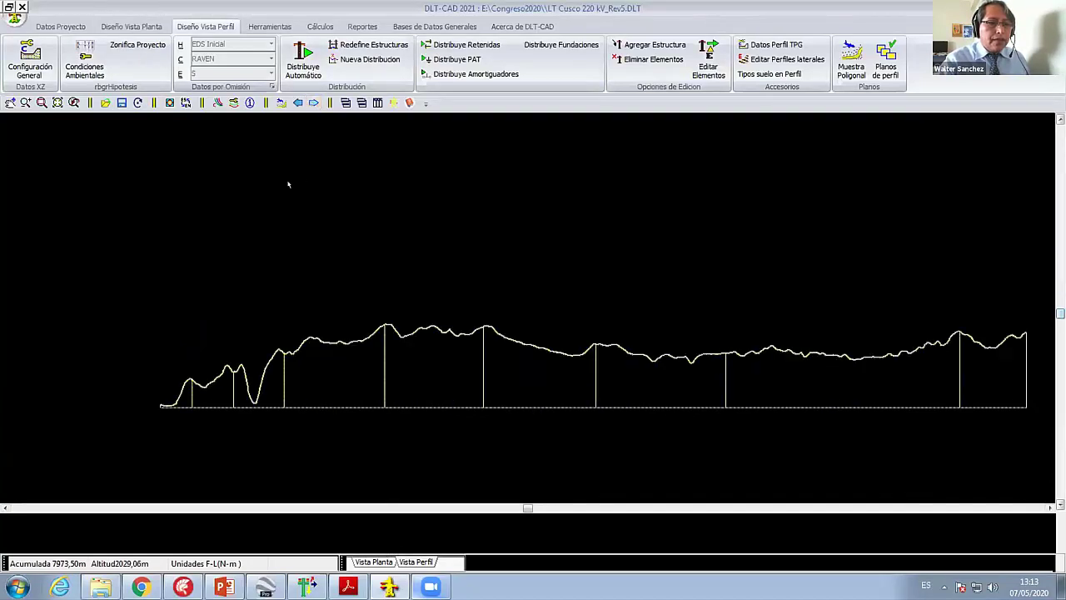
left_click(272, 87)
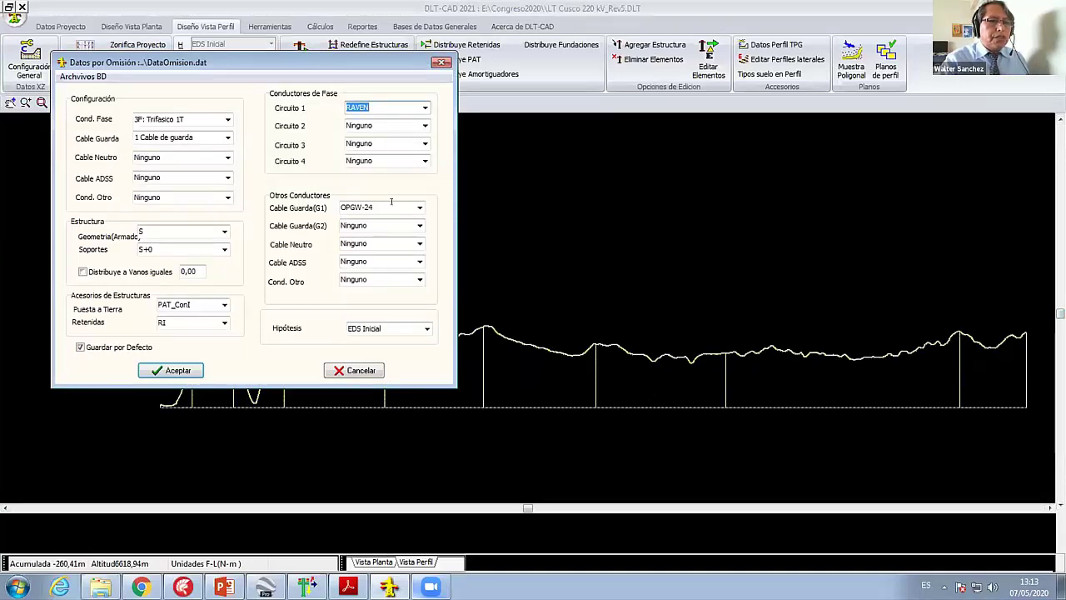
Step: Accept the defaults: RAVEN phase conductor, OPGW-24 guard cable and structure S
left_click(175, 372)
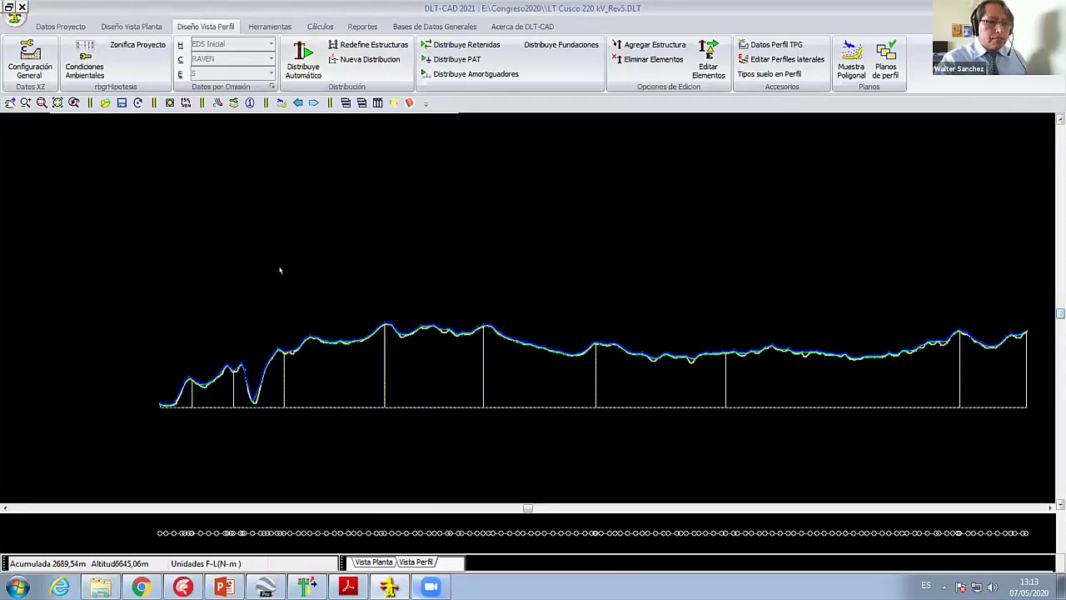
Step: Zoom with Ampliar Cuadro onto the hill towers at the left of the profile
right_click(187, 208)
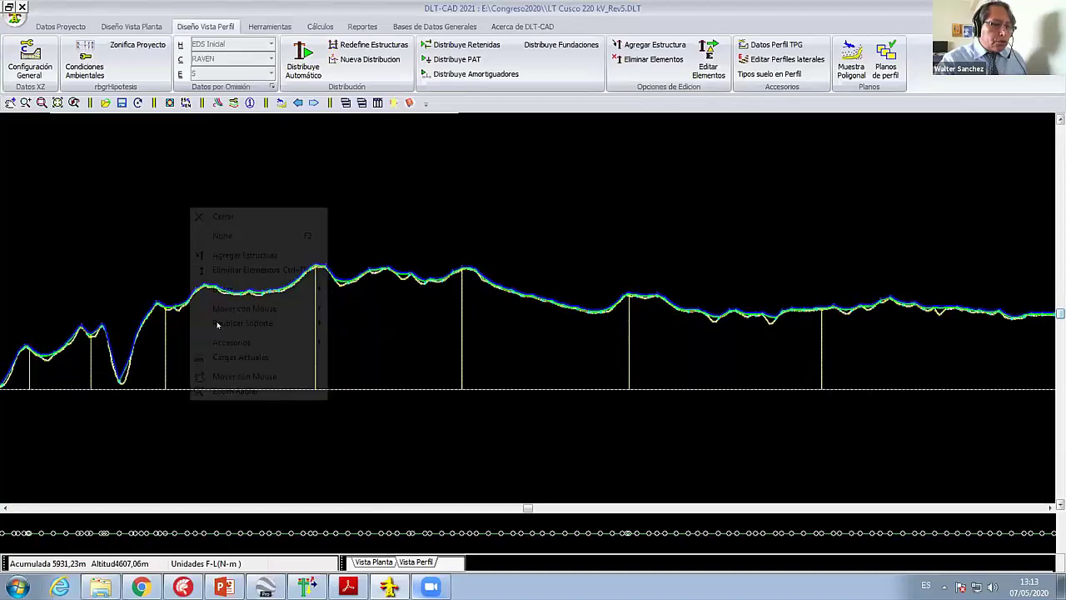
left_click(218, 375)
right_click(187, 209)
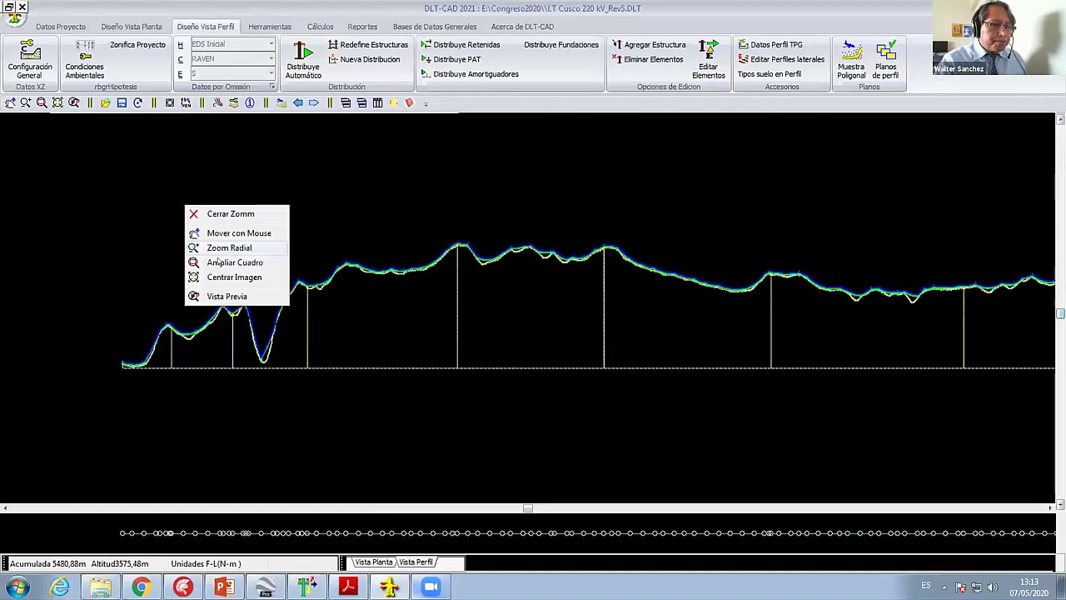
left_click(218, 262)
left_click(124, 291)
left_click(285, 404)
left_click(200, 216)
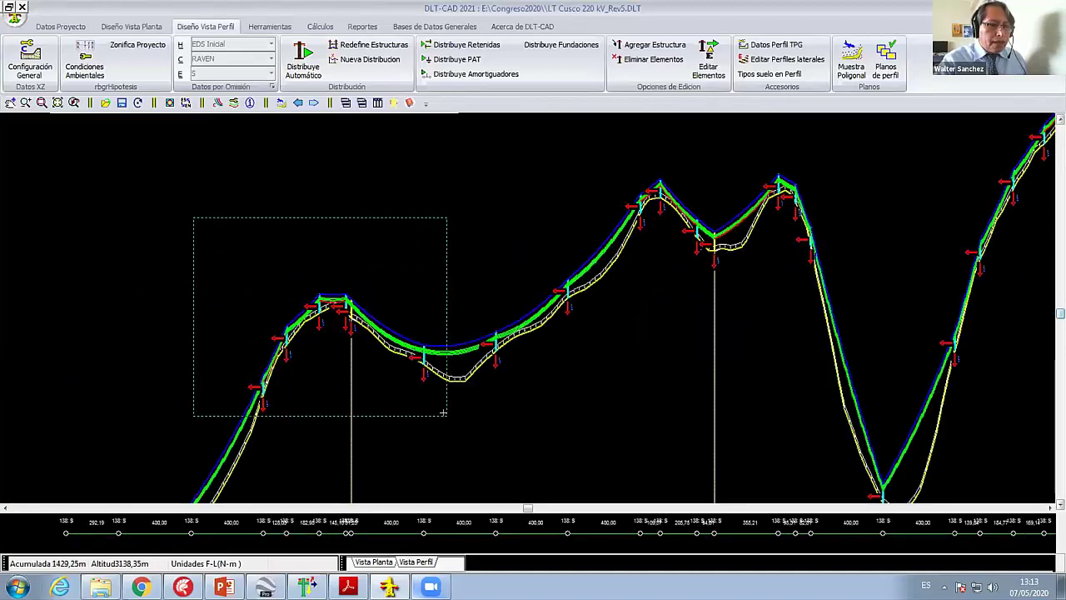
left_click(450, 416)
Step: Pan across to the deep valley span and its lowest support
right_click(447, 259)
left_click(499, 289)
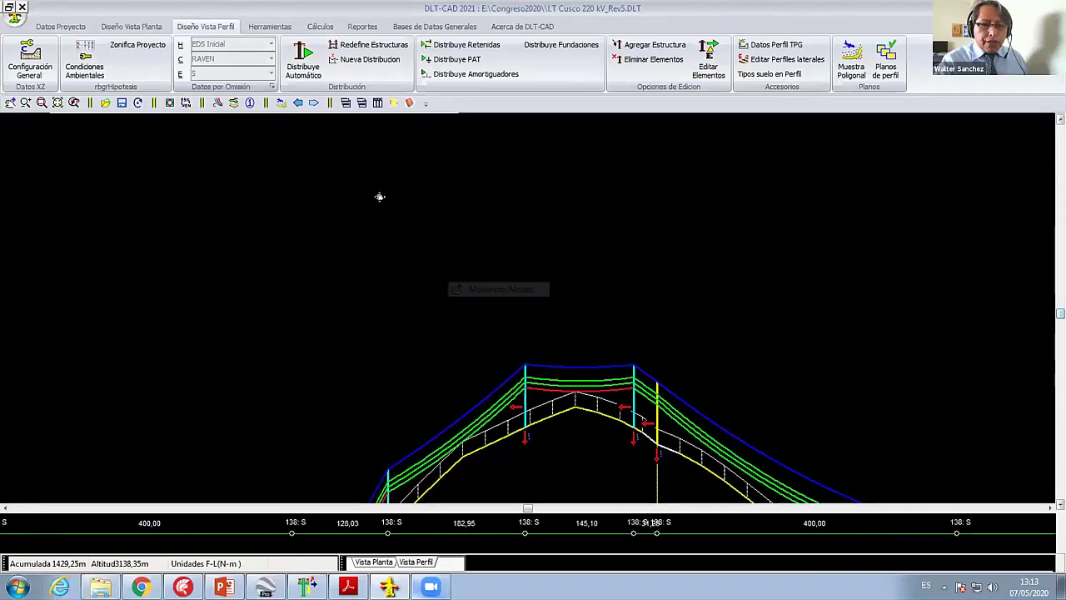
left_click_drag(928, 302, 414, 284)
mouse_move(892, 199)
left_mouse_down()
mouse_move(817, 394)
mouse_move(445, 216)
mouse_move(536, 162)
mouse_move(564, 126)
left_mouse_up()
scroll(536, 235, "up", 2)
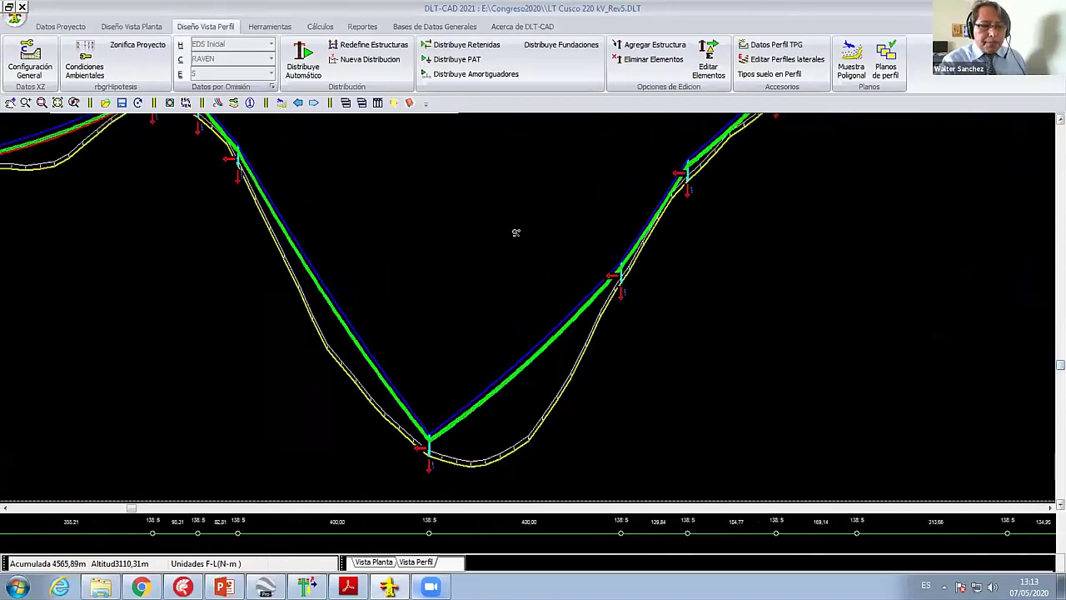
scroll(499, 186, "up", 1)
right_click(453, 178)
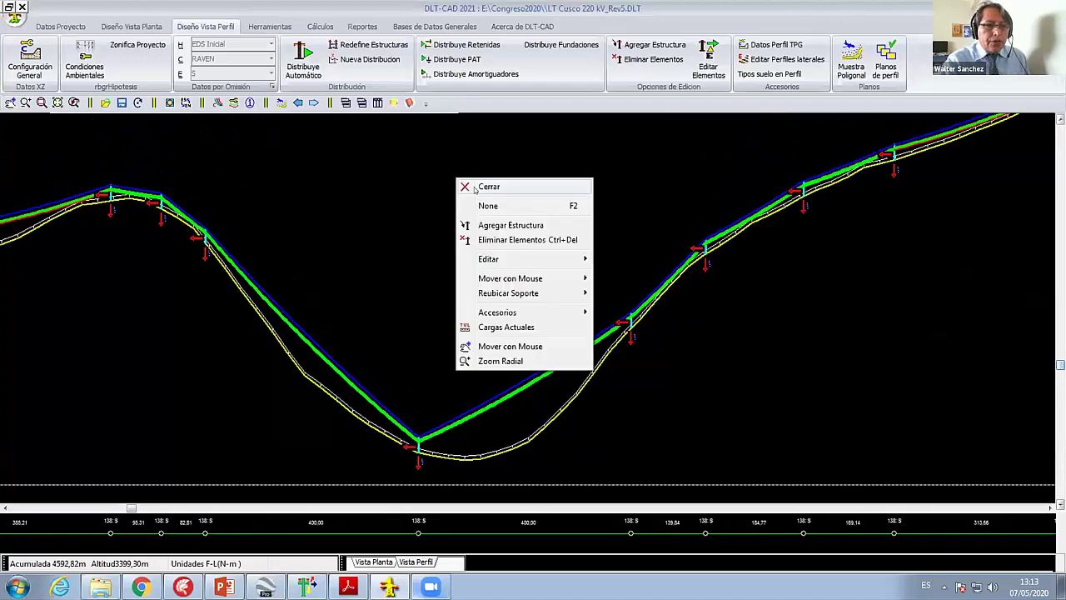
key("Escape")
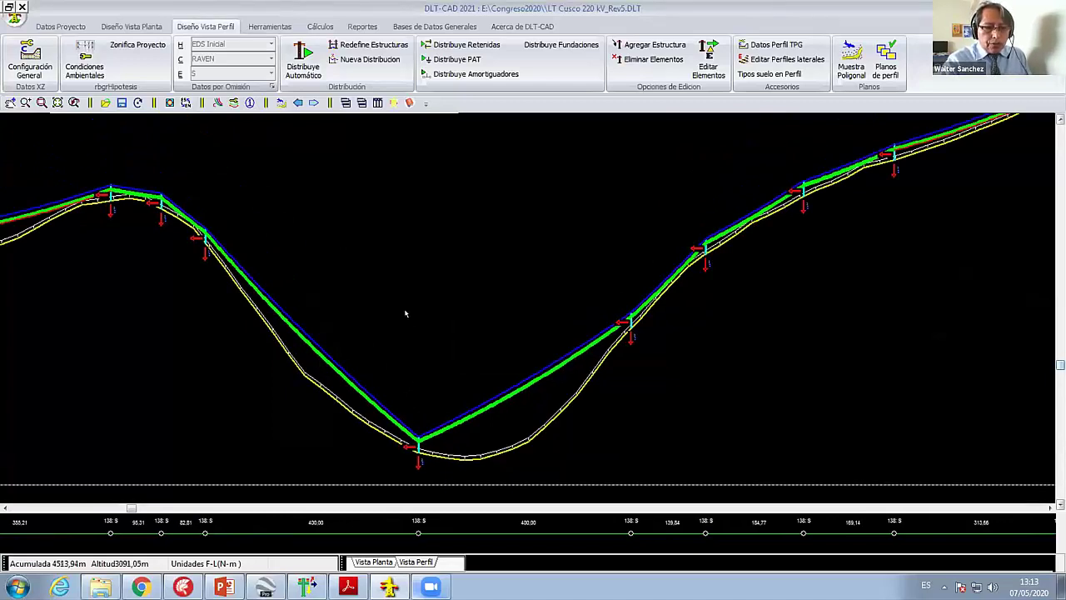
right_click(405, 313)
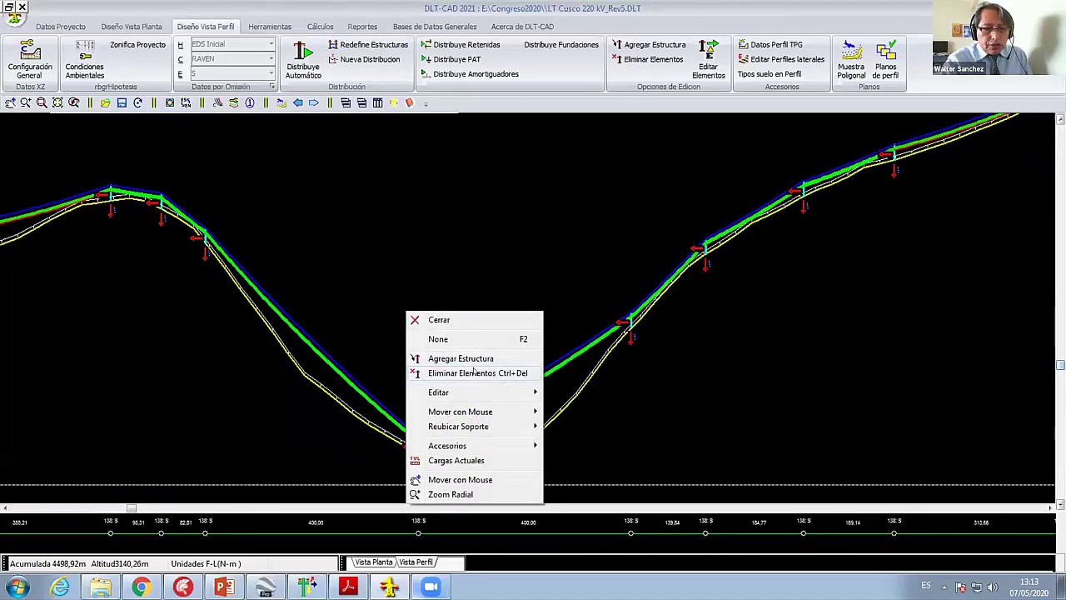
mouse_move(461, 411)
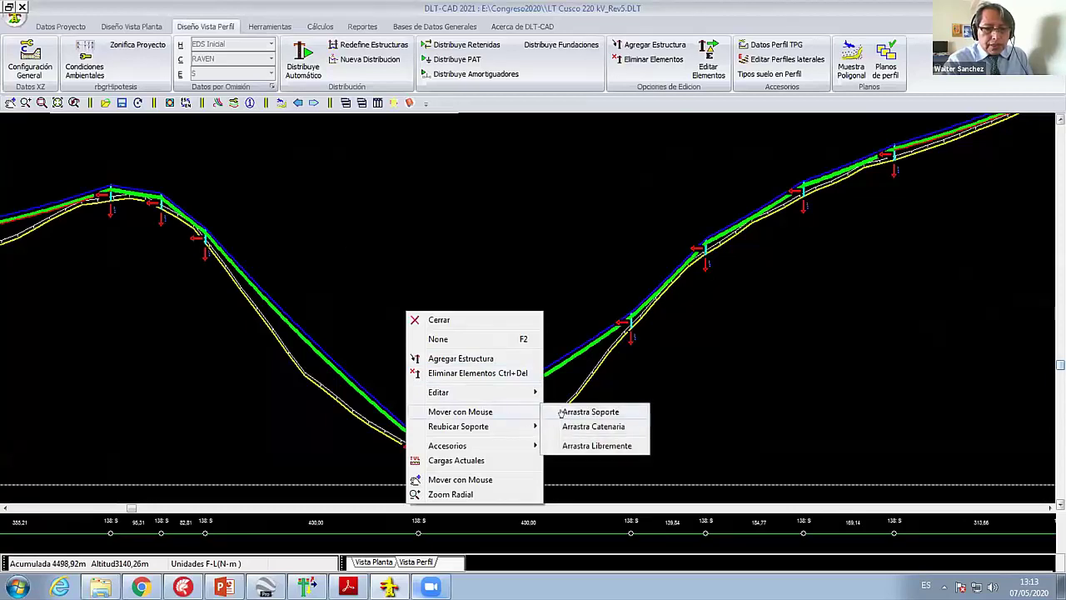
left_click(590, 411)
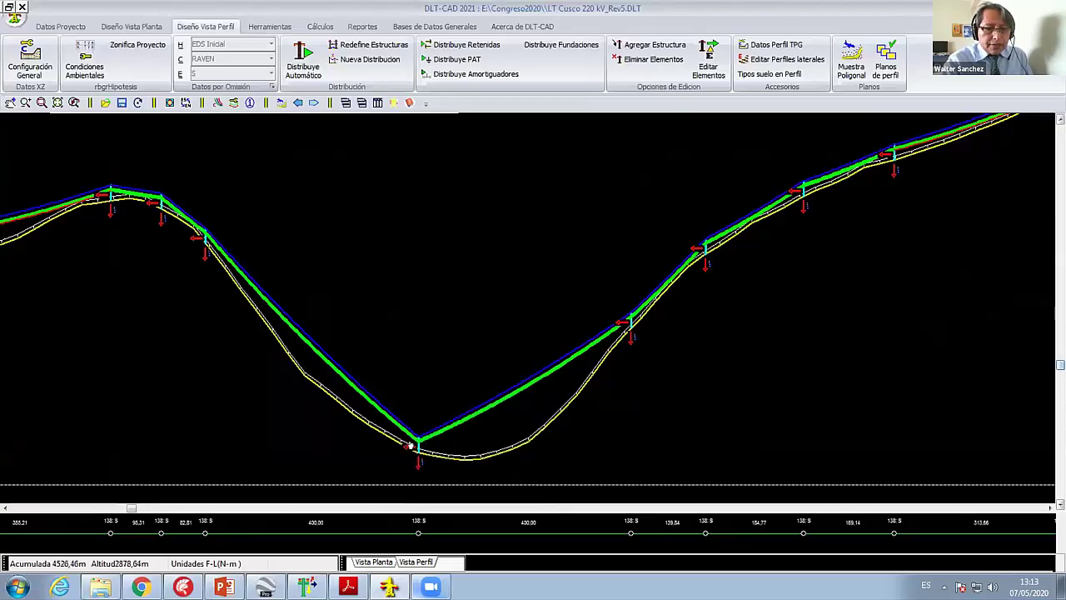
Step: Relocate the lowest valley support and remove two supports so one span crosses the valley
right_click(400, 242)
left_click(416, 246)
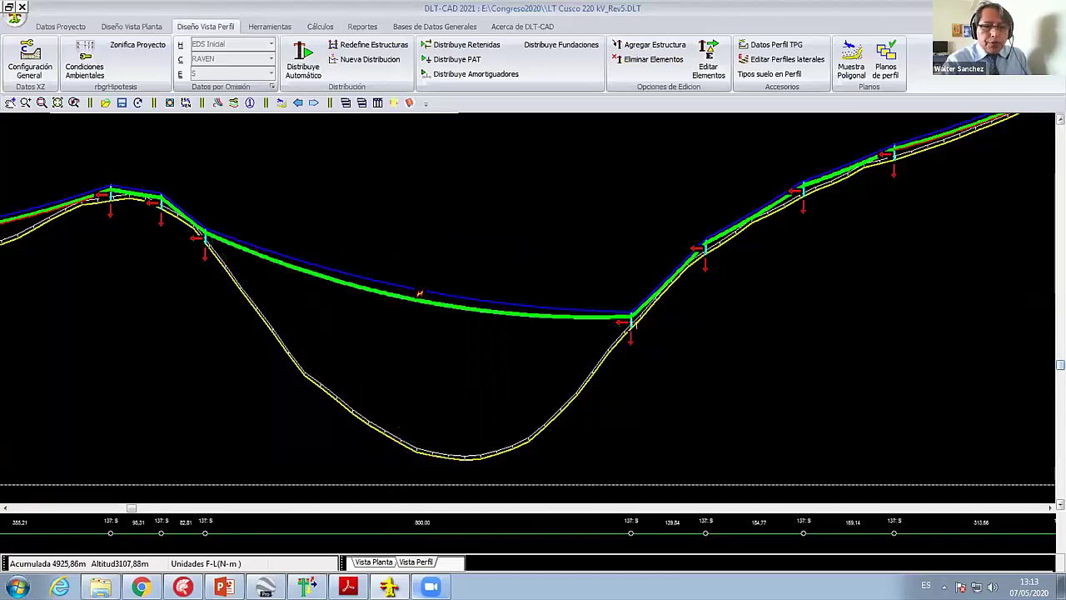
left_click(631, 321)
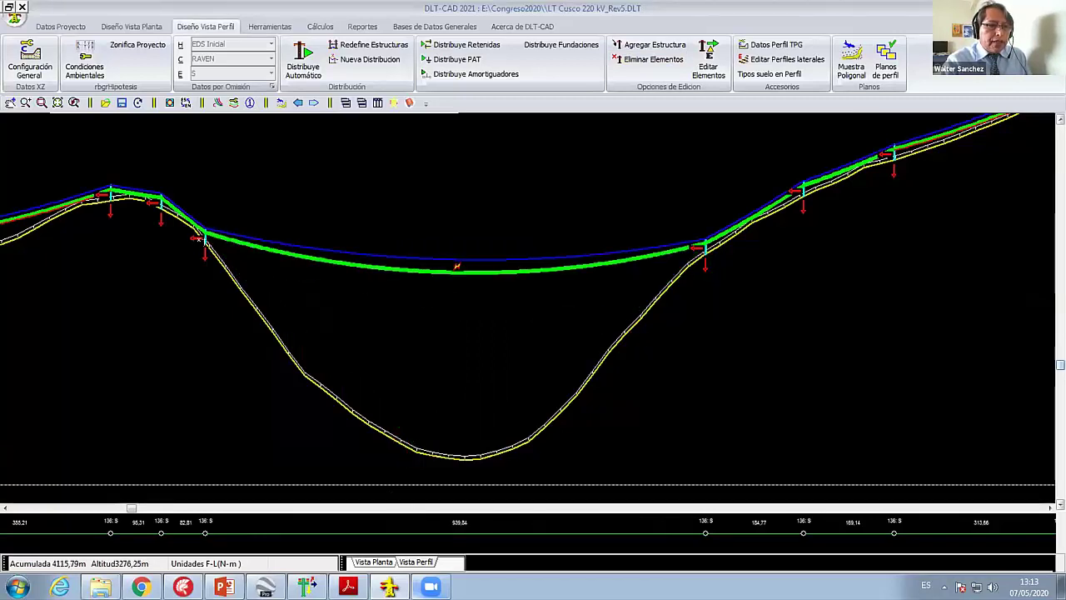
left_click(707, 250)
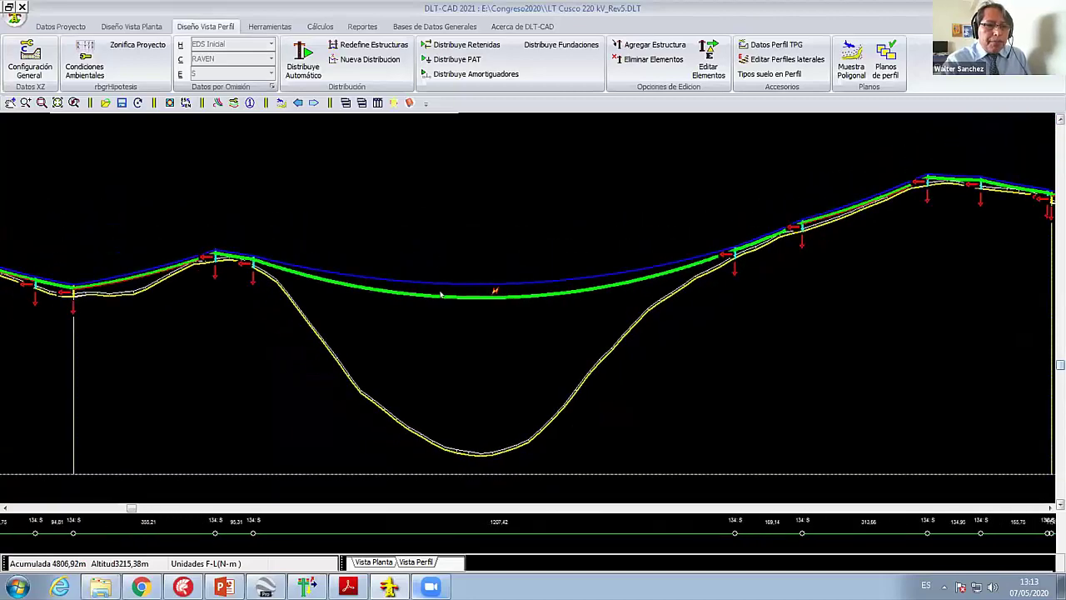
Step: Pan to the rising slope and delete the support there
right_click(411, 191)
mouse_move(294, 346)
left_mouse_down()
mouse_move(722, 351)
mouse_move(340, 376)
mouse_move(774, 304)
mouse_move(505, 371)
left_mouse_up()
scroll(464, 363, "up", 2)
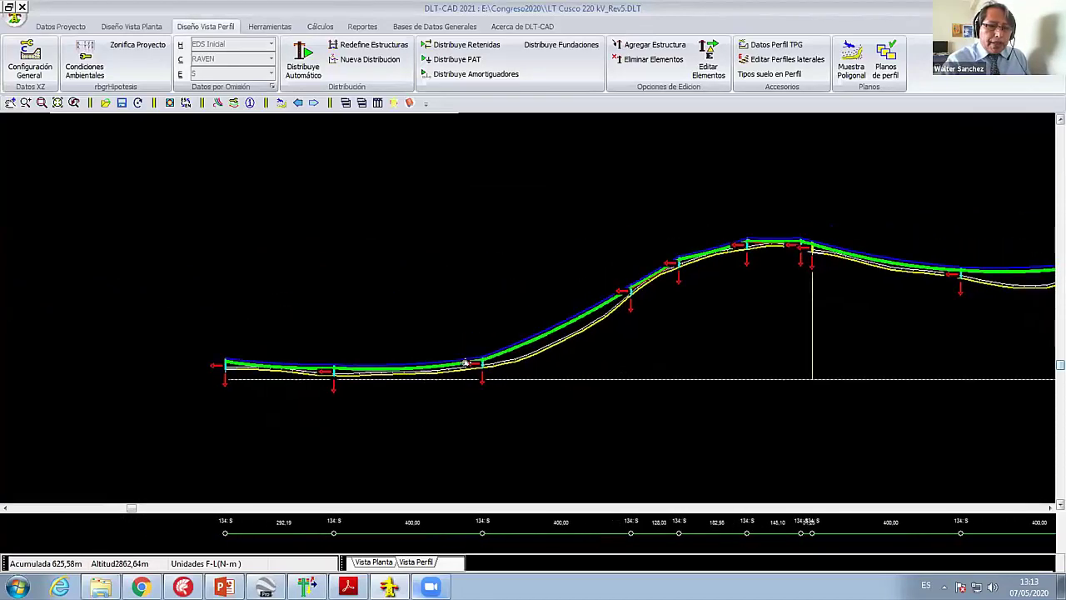
scroll(464, 364, "up", 2)
scroll(465, 363, "up", 2)
right_click(457, 307)
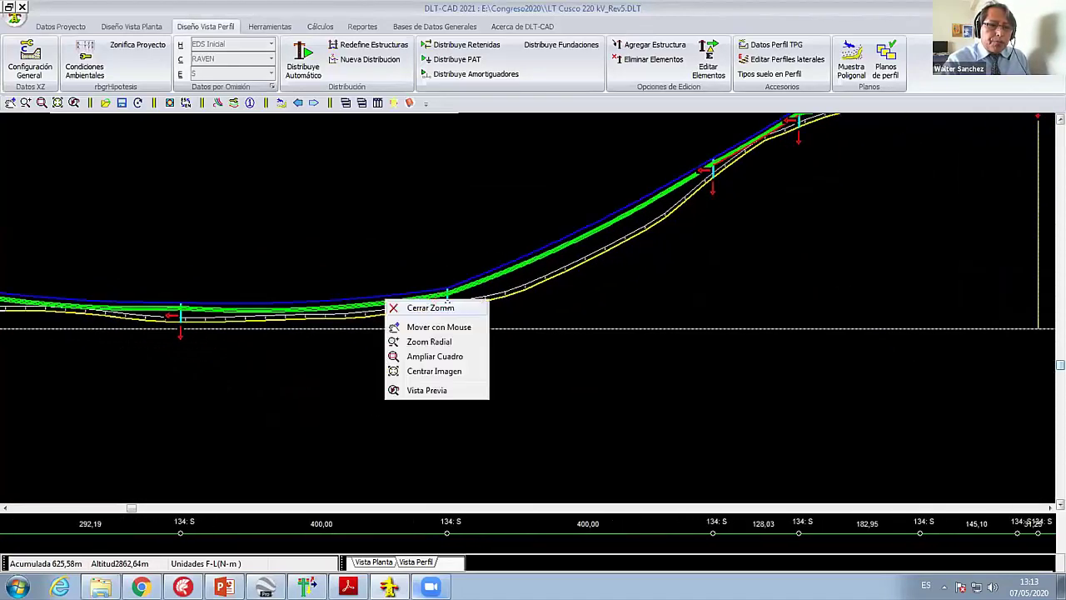
left_click(448, 302)
key("Delete")
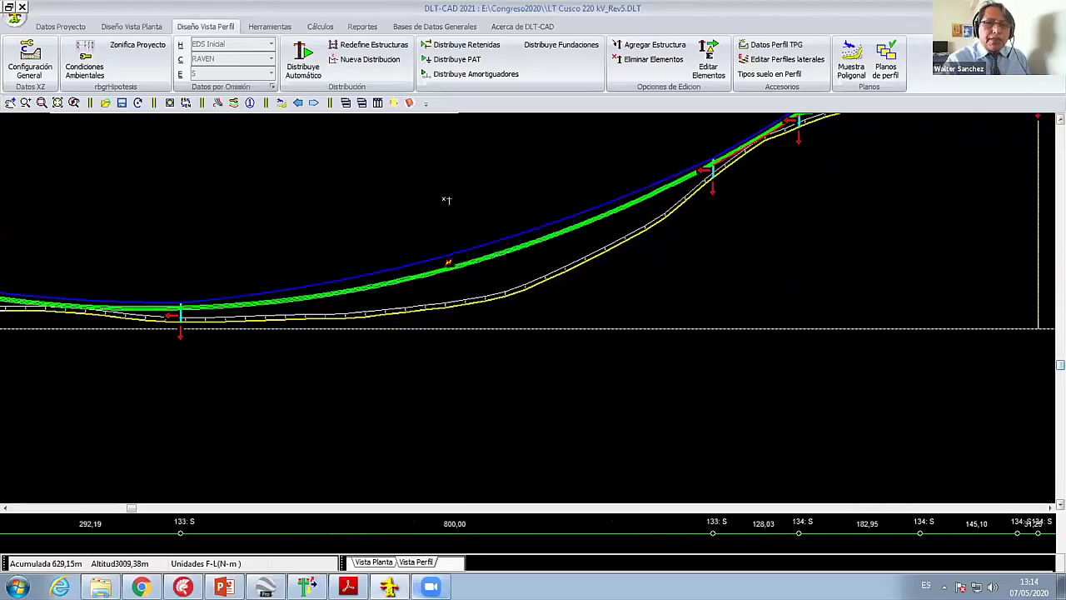
scroll(450, 204, "down", 2)
scroll(572, 198, "down", 2)
scroll(514, 174, "down", 2)
Step: Pan the profile with Mover con Mouse to the next section of the line
right_click(514, 174)
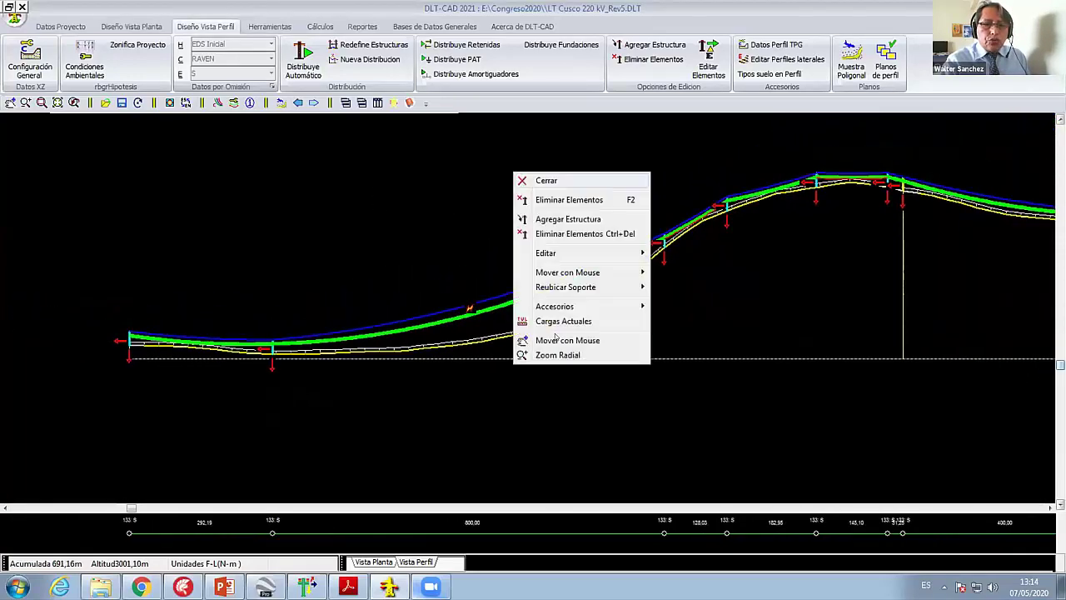
left_click(555, 336)
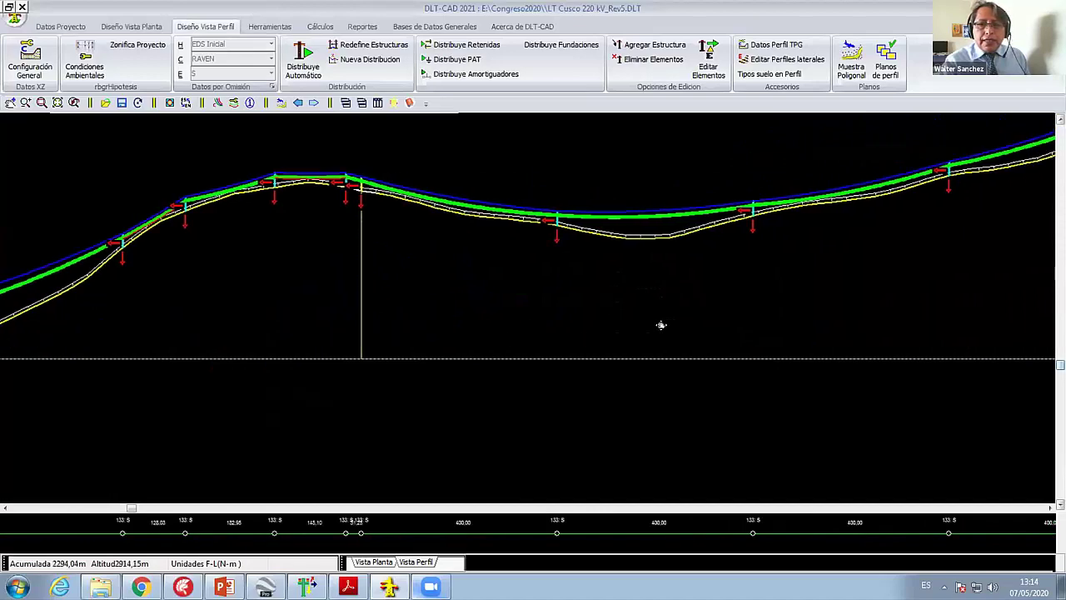
left_click_drag(661, 325, 511, 359)
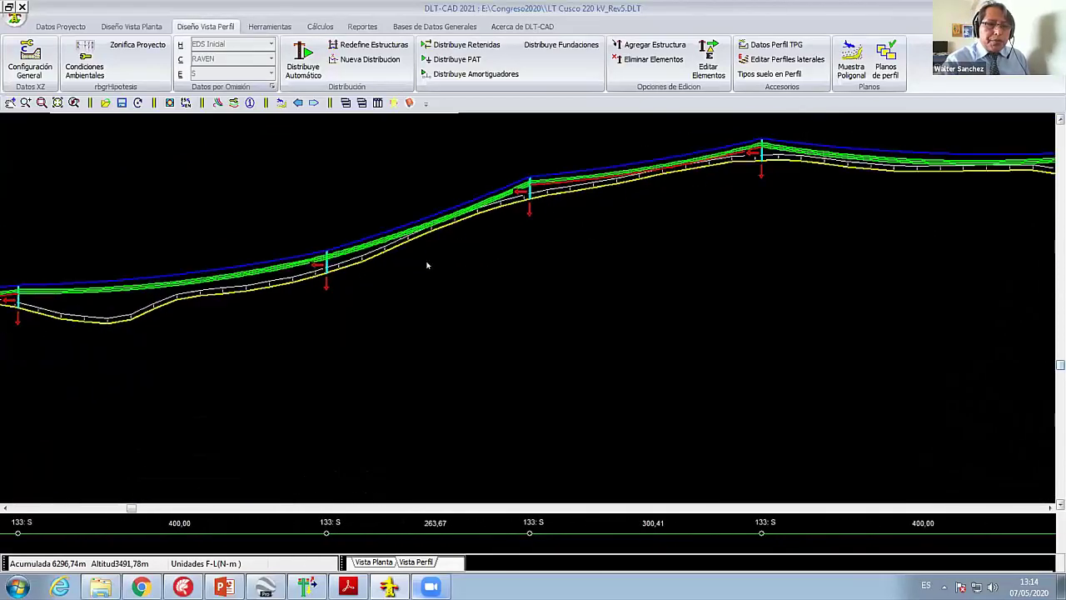
right_click(369, 258)
right_click(269, 176)
left_click(344, 240)
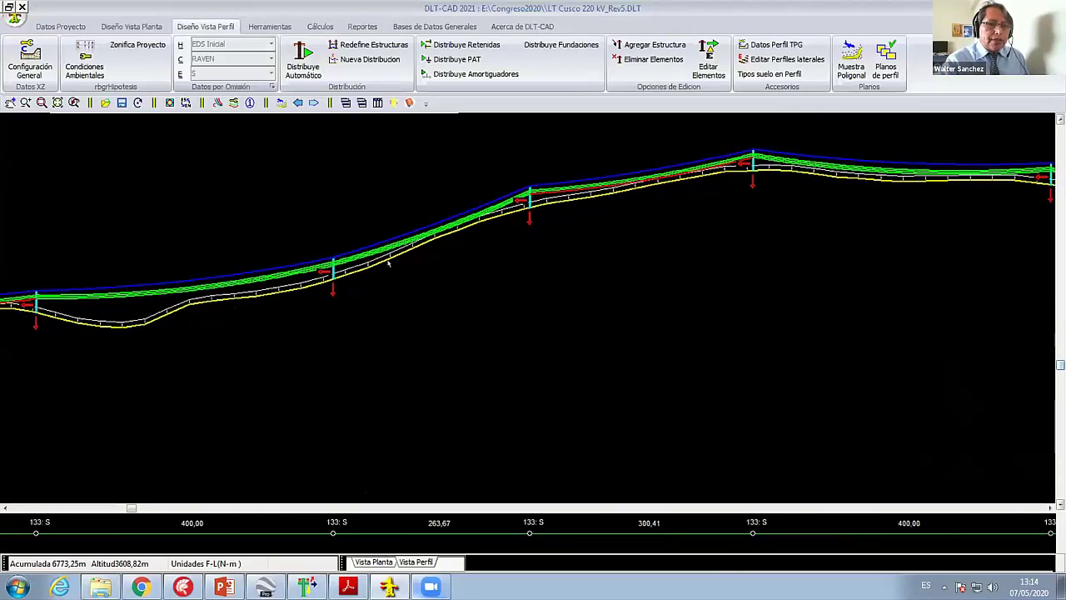
Step: Review earlier towers past the 1207.42 span, re-centre the view, and open Redefine Estructuras
right_click(220, 229)
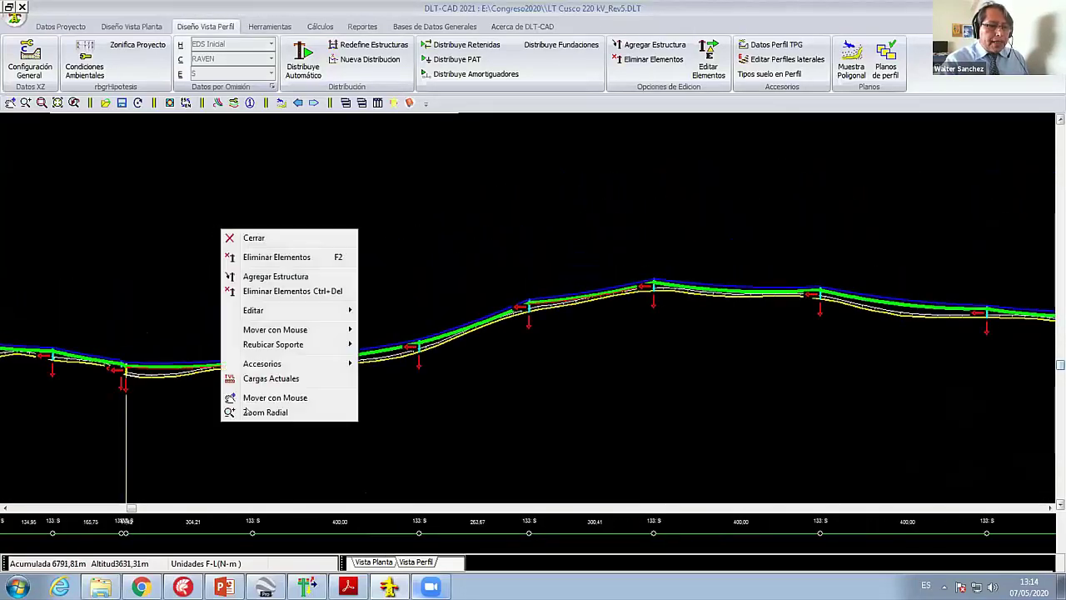
left_click(238, 398)
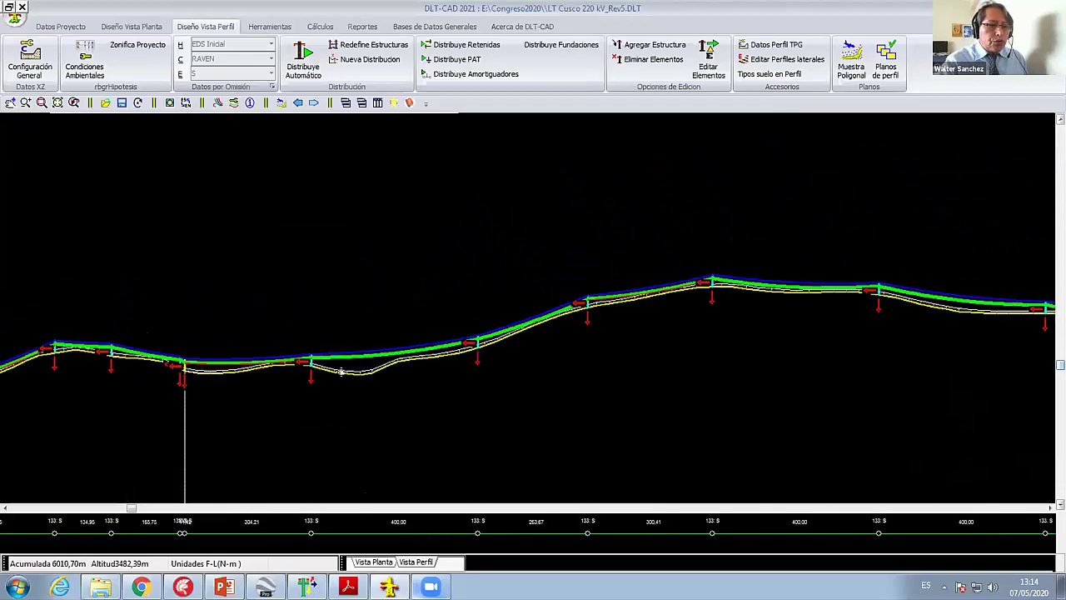
left_click_drag(378, 317, 400, 371)
left_click_drag(337, 381, 669, 369)
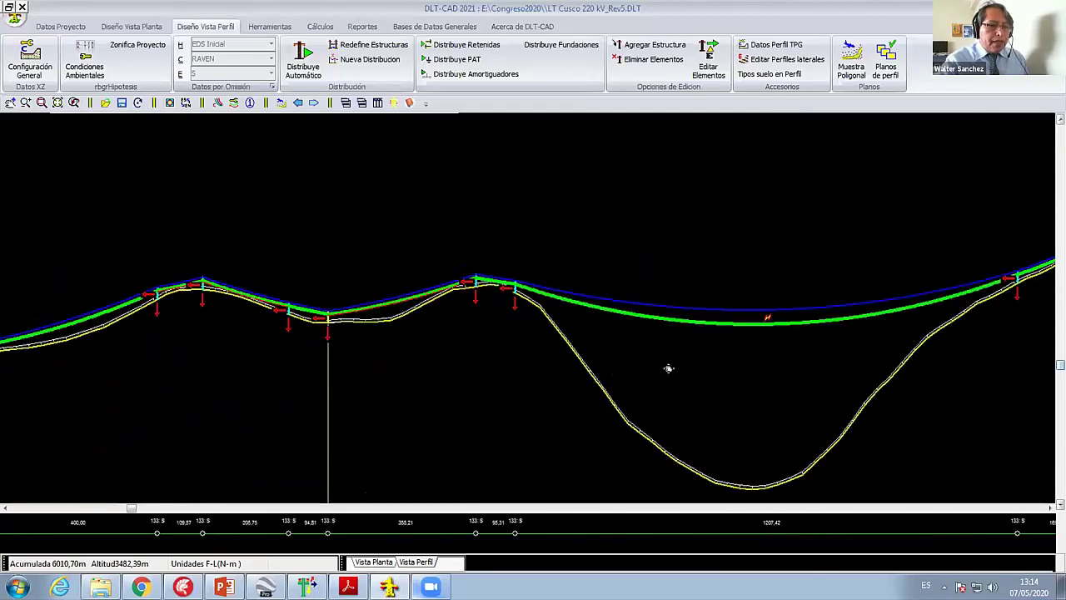
left_click_drag(333, 333, 574, 334)
left_click_drag(274, 275, 533, 275)
mouse_move(250, 250)
left_mouse_down()
mouse_move(500, 250)
mouse_move(174, 292)
left_mouse_up()
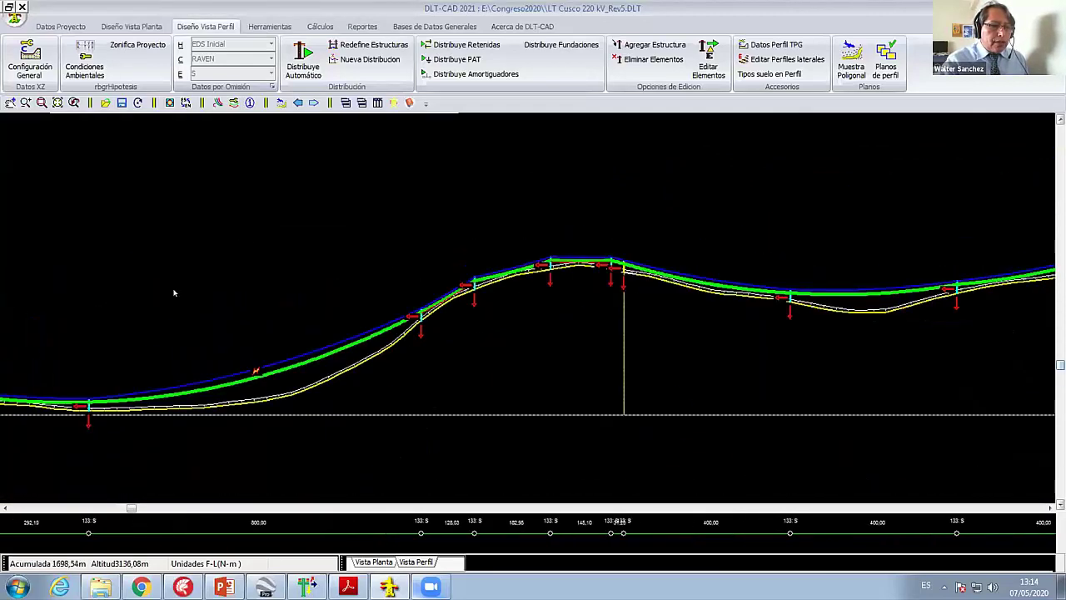
mouse_move(410, 339)
left_mouse_down()
mouse_move(440, 322)
mouse_move(326, 188)
left_mouse_up()
right_click(226, 190)
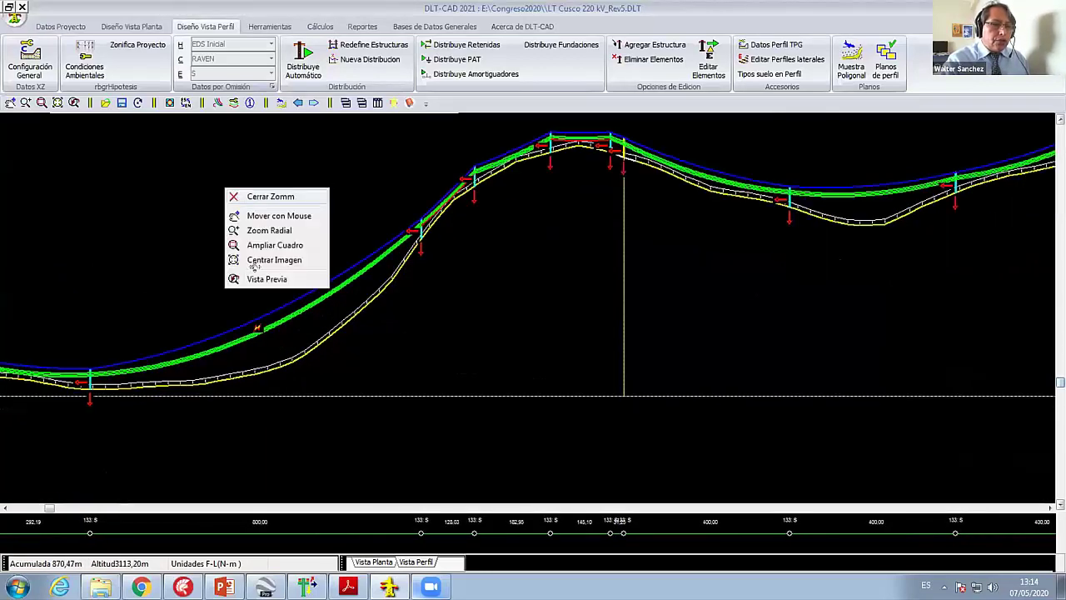
left_click(254, 268)
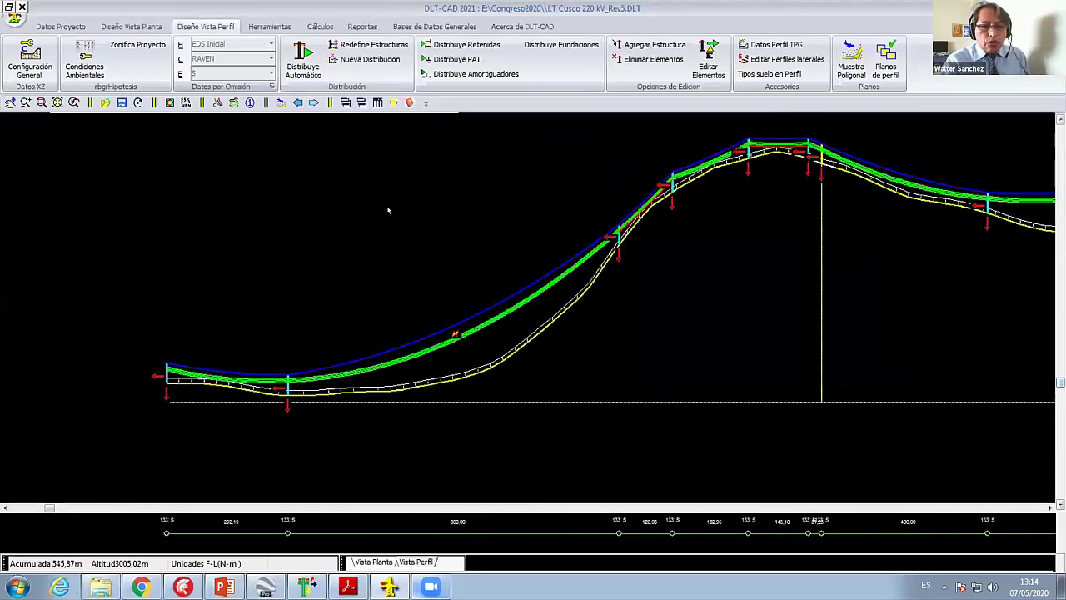
left_click(371, 44)
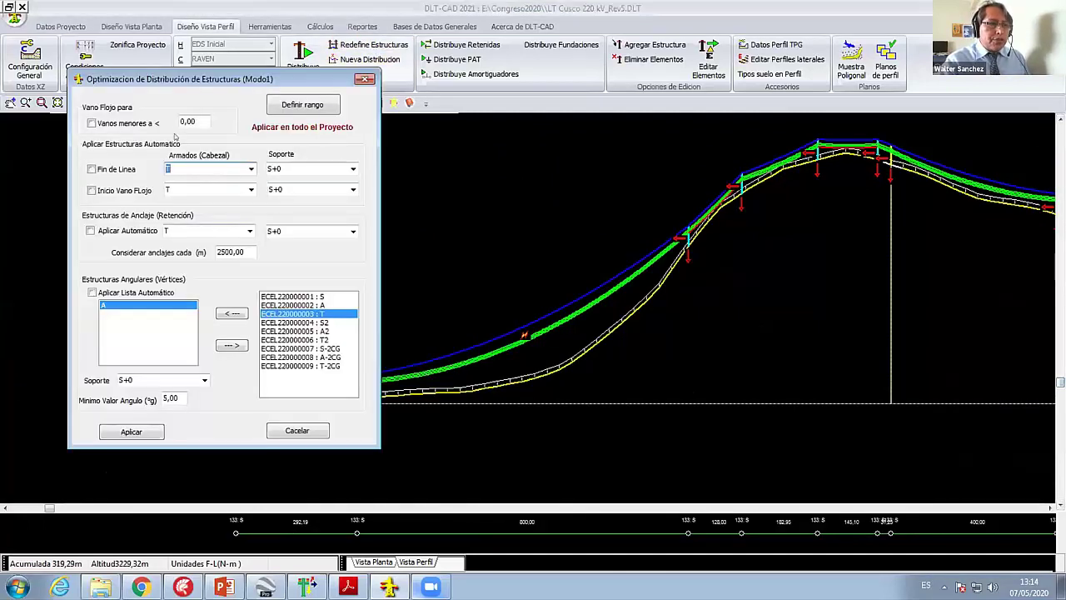
Step: Set the Fin de Linea support to T+0
left_click(249, 168)
left_click(249, 169)
left_click(350, 169)
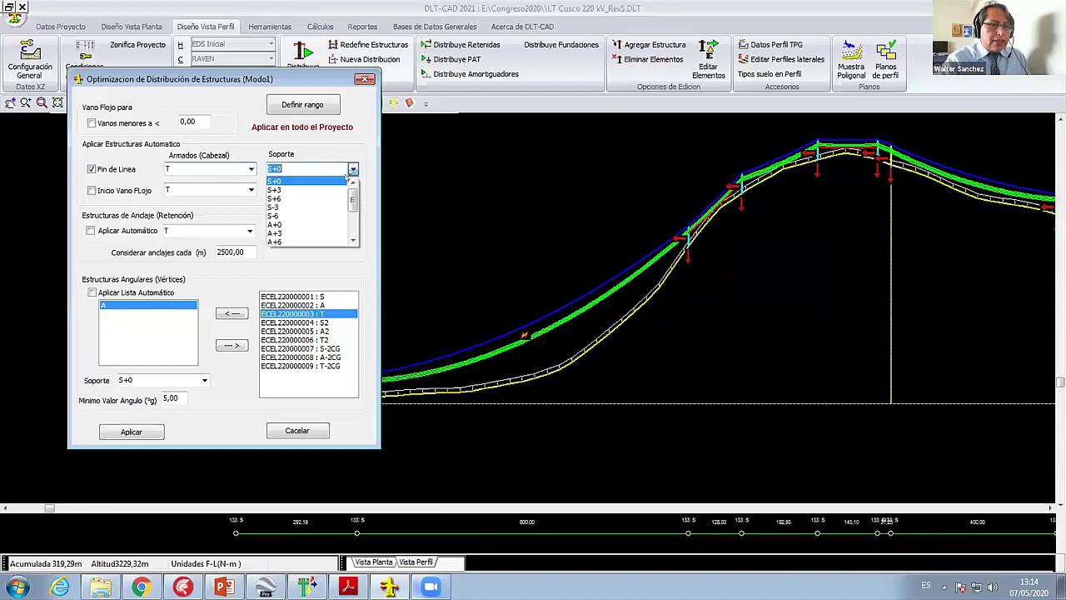
scroll(300, 223, "down", 2)
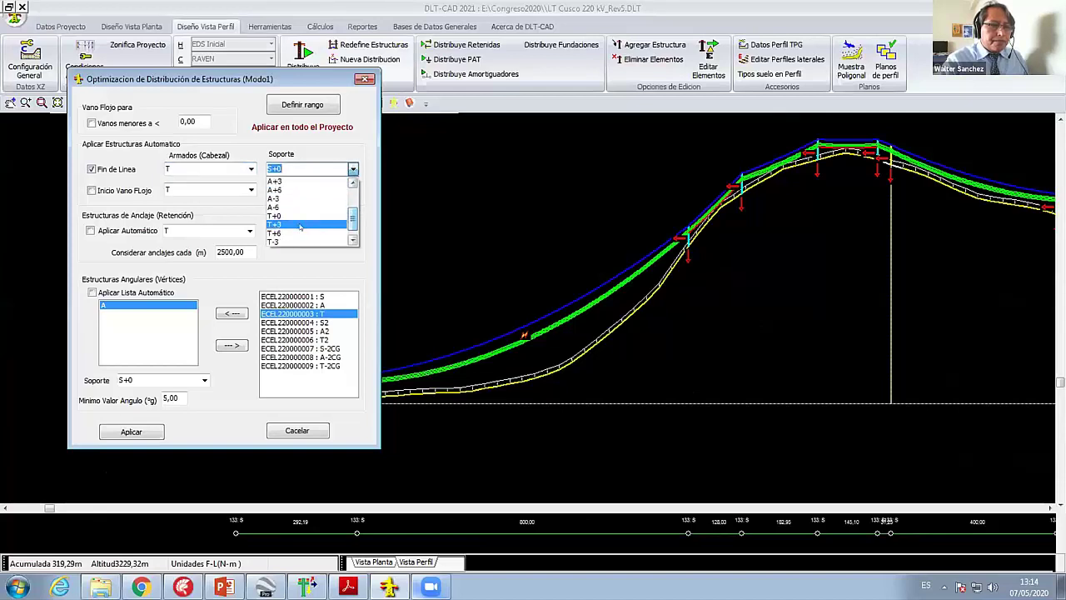
left_click(291, 217)
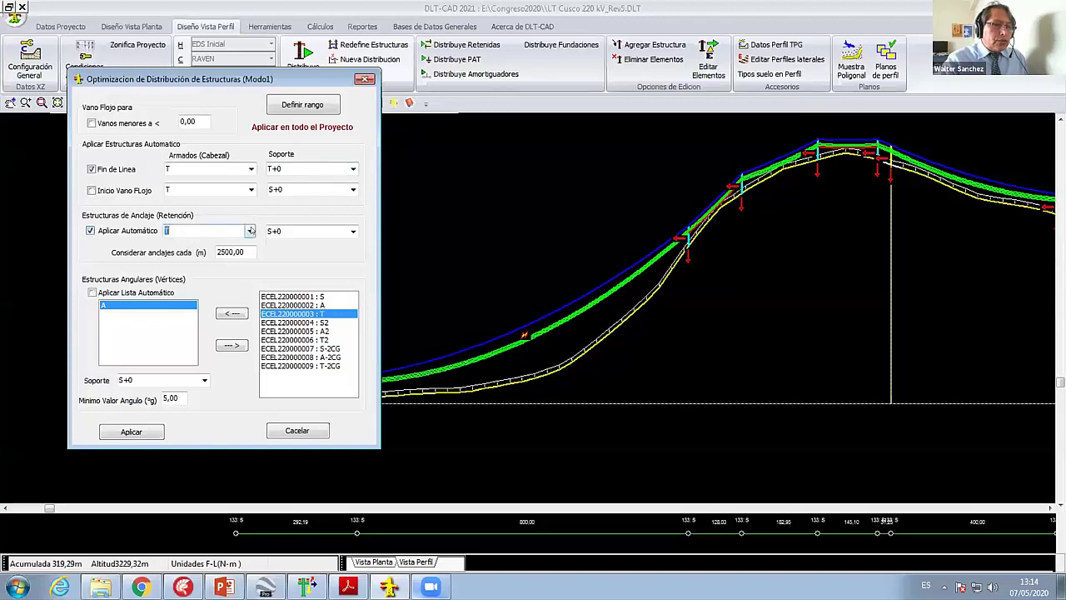
Step: Apply A2 anchorage structures automatically with A+0 supports
left_click(249, 231)
left_click(208, 271)
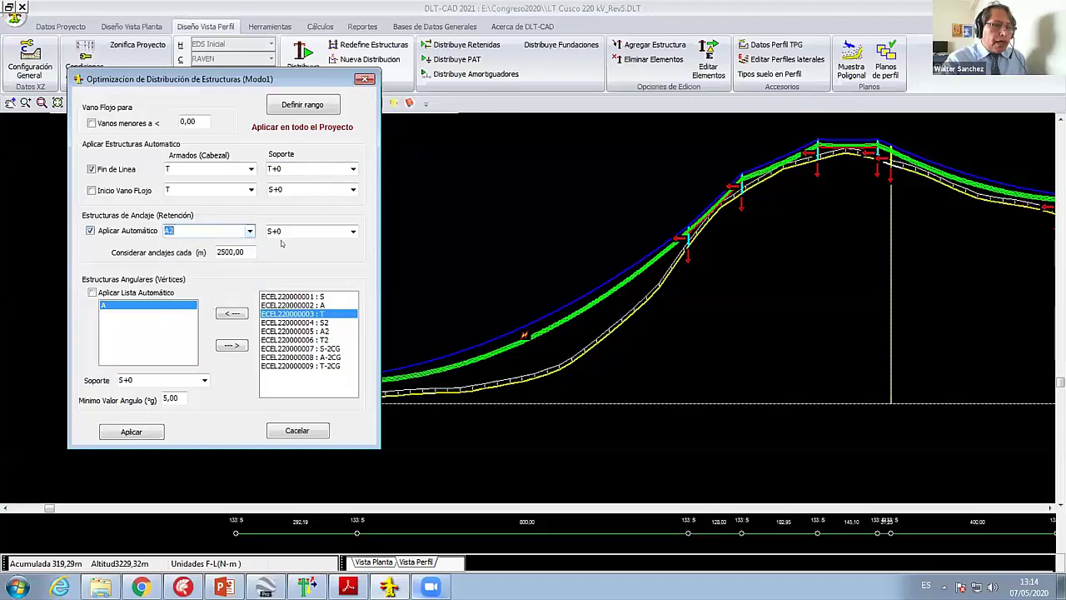
left_click(353, 231)
left_click(290, 284)
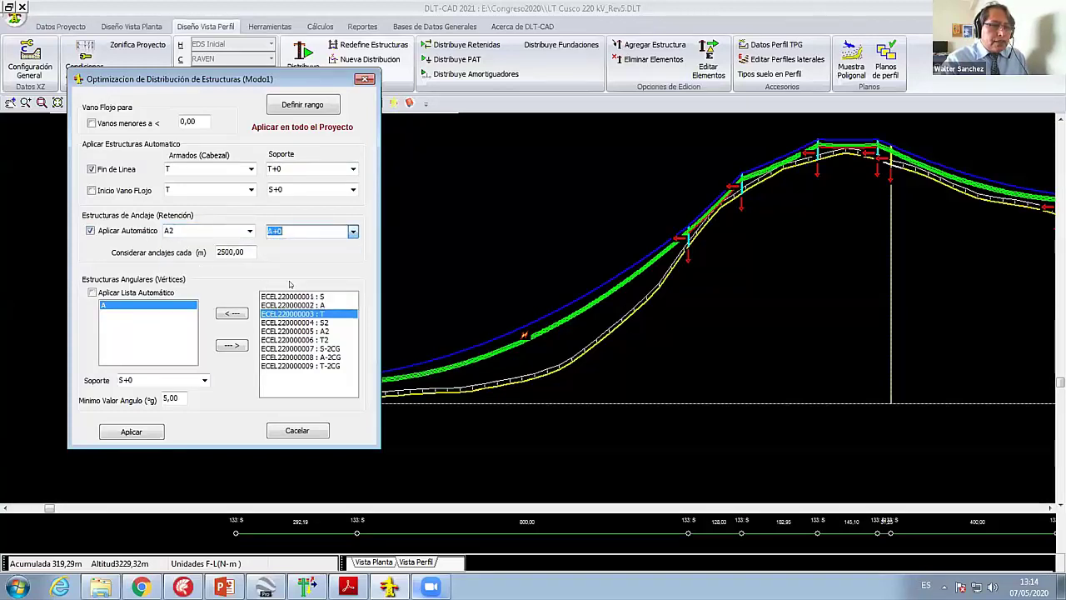
Step: Enable the automatic angle-vertex list with structure A and support A+0
left_click(92, 293)
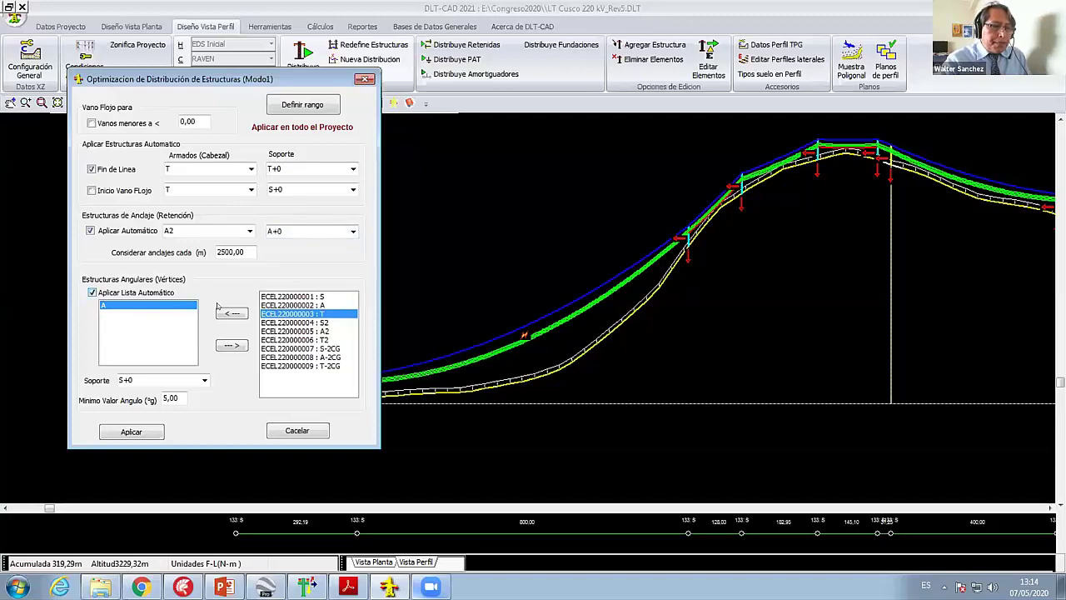
left_click(302, 306)
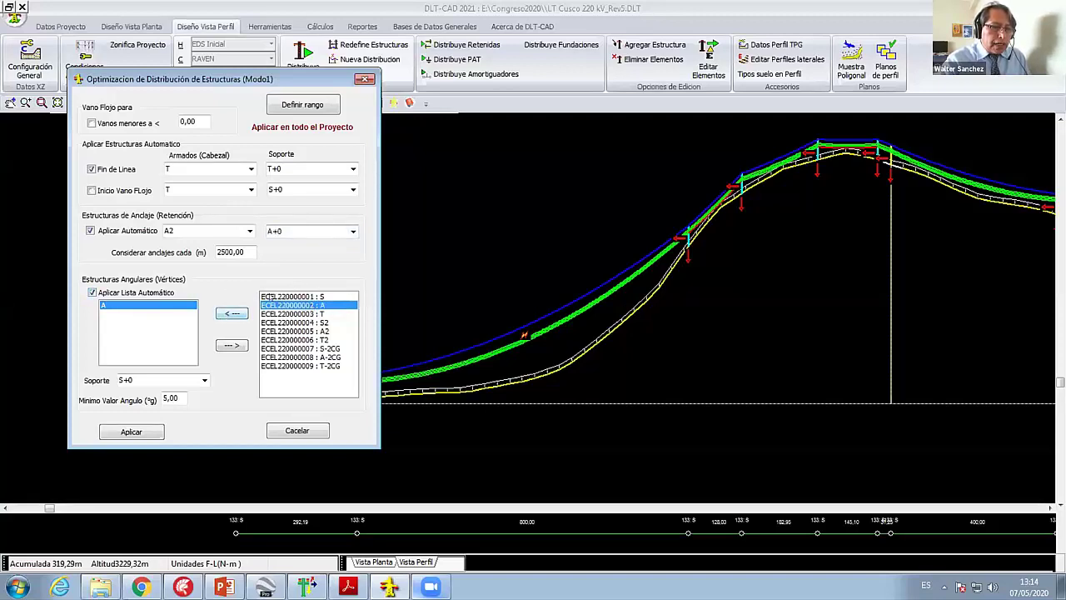
left_click(204, 380)
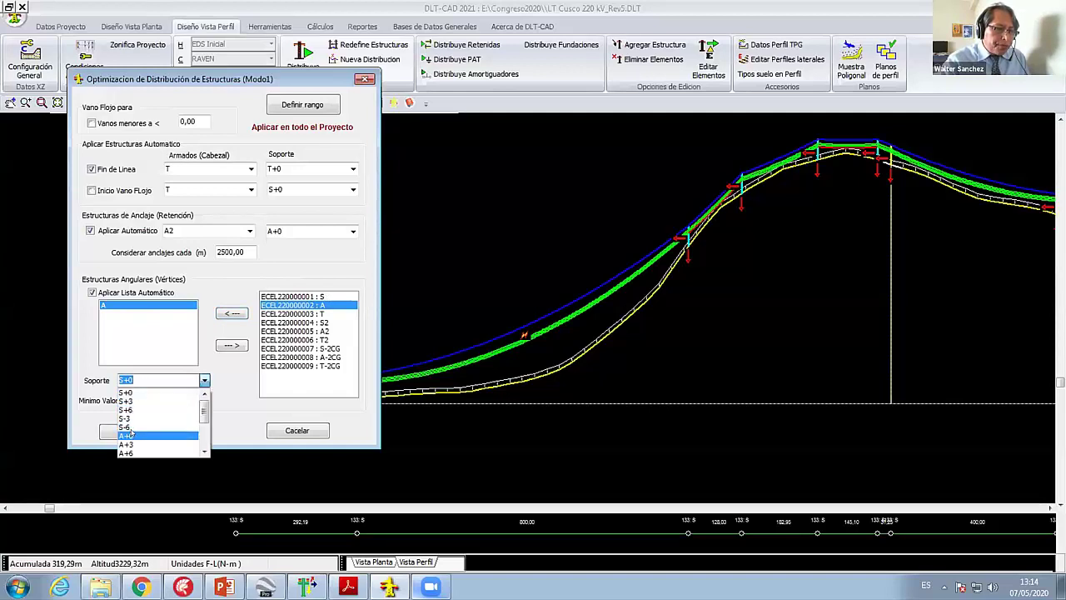
left_click(129, 435)
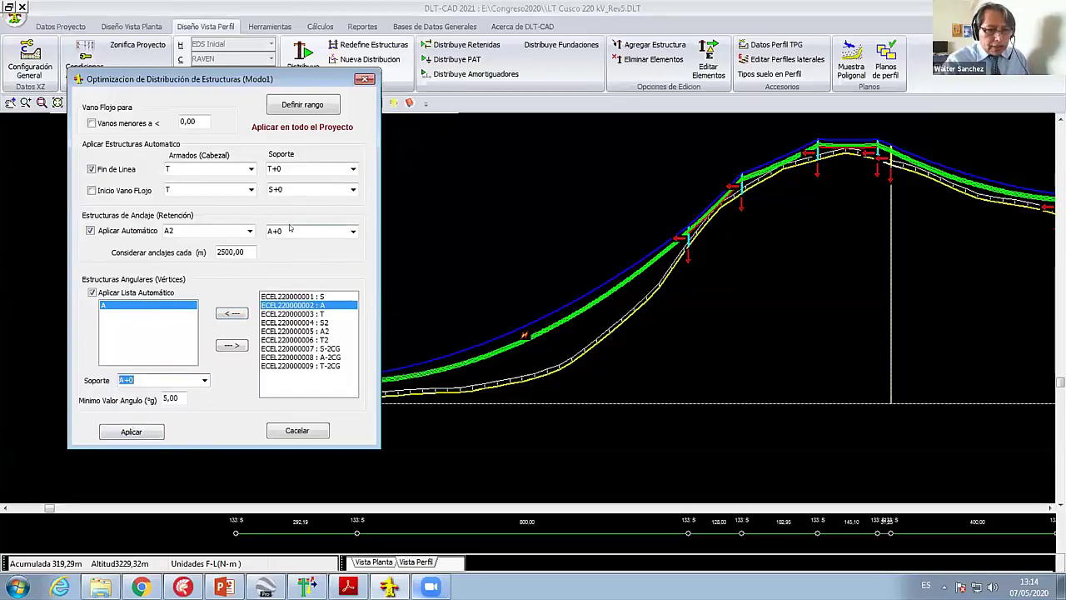
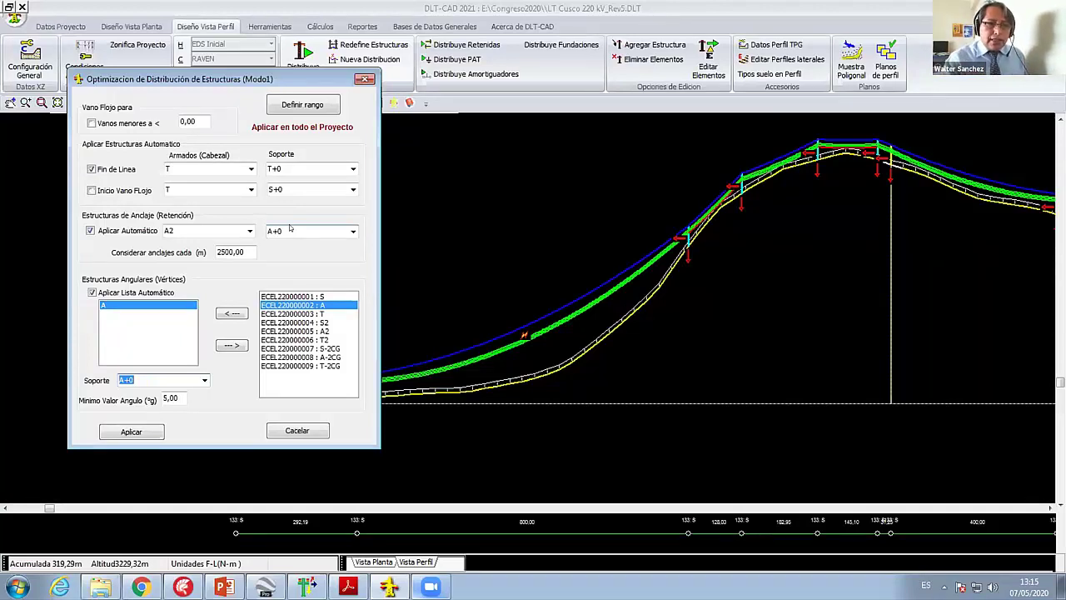
Step: Apply the structure distribution with A2 anchors every 2500 m and A angle structures
left_click_drag(219, 79, 221, 48)
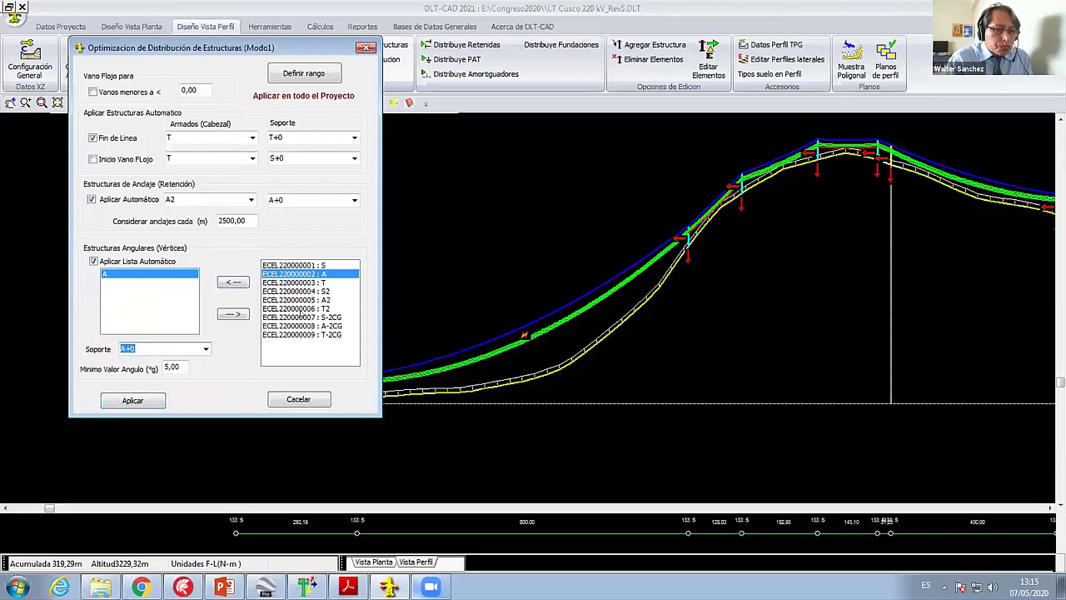
left_click(136, 400)
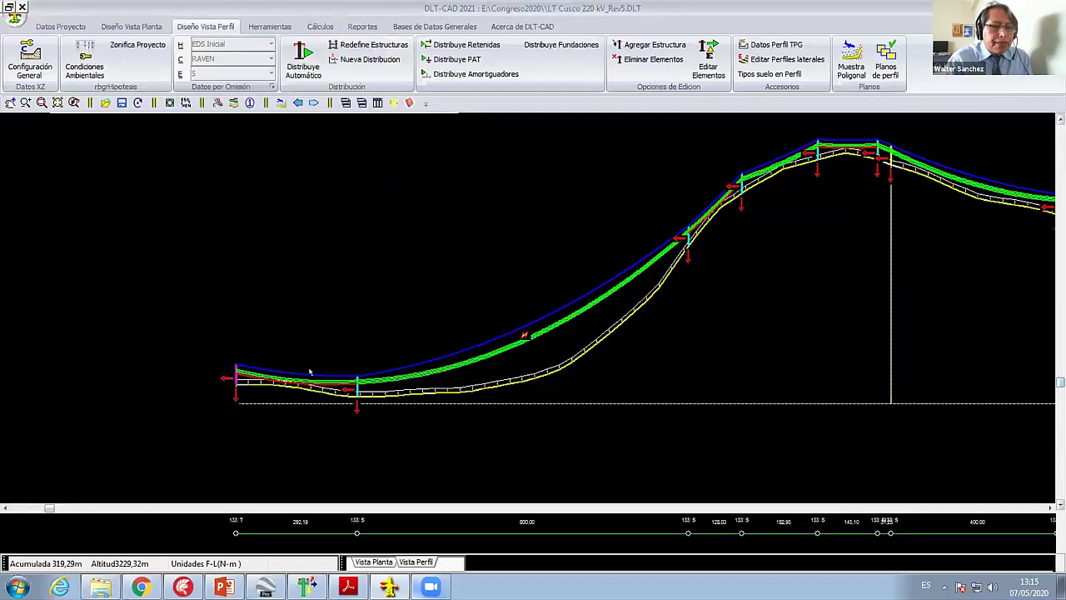
Step: Drag the second support leftward along the profile with Arrastra Soporte
scroll(309, 371, "up", 2)
mouse_move(167, 383)
middle_mouse_down()
mouse_move(344, 383)
mouse_move(133, 325)
middle_mouse_up()
scroll(334, 379, "up", 2)
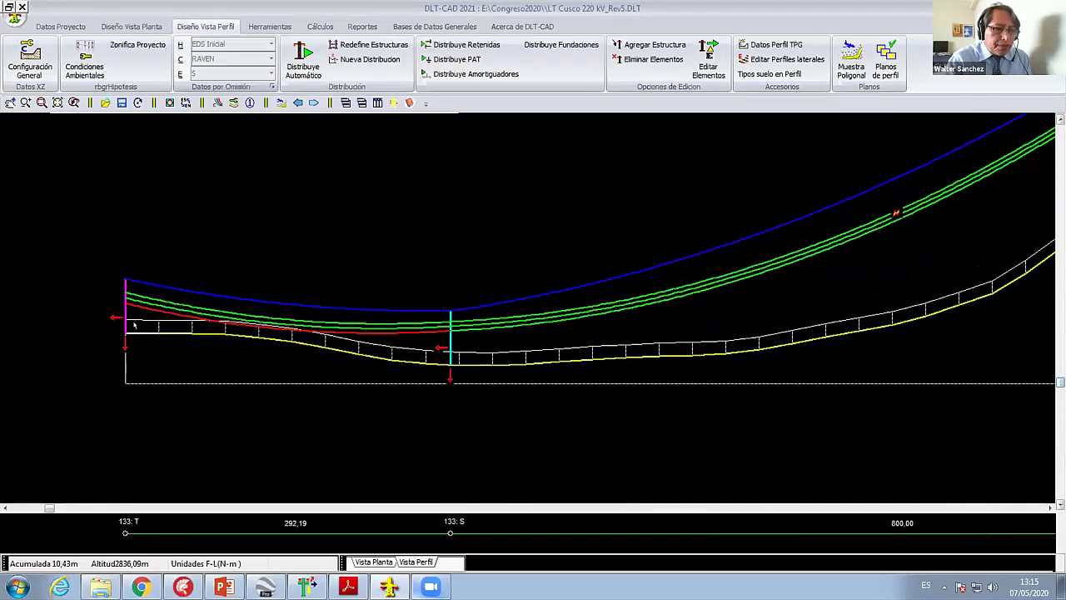
right_click(408, 188)
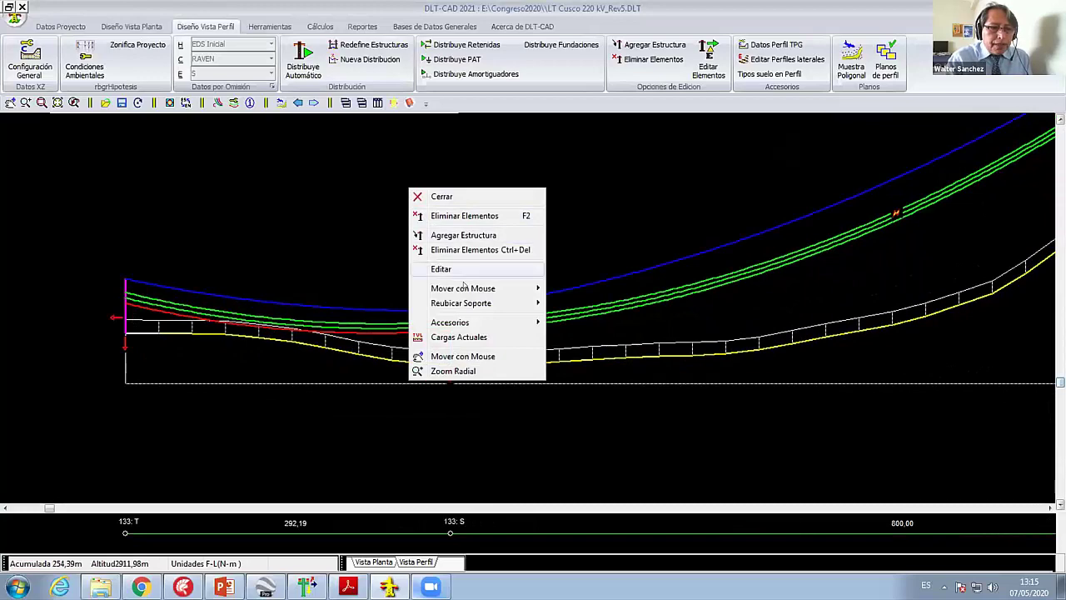
left_click(587, 288)
left_click_drag(441, 349, 309, 333)
Step: Shift the four towers on the slope and hill crest slightly left
scroll(422, 328, "down", 1)
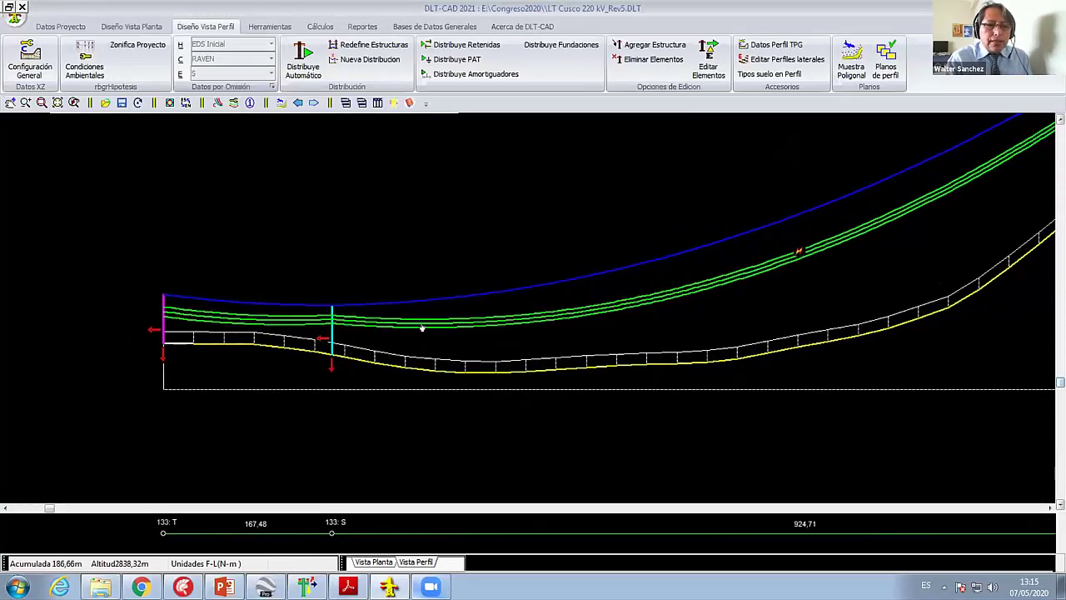
scroll(783, 249, "down", 1)
scroll(876, 221, "down", 1)
middle_click_drag(876, 221, 440, 239)
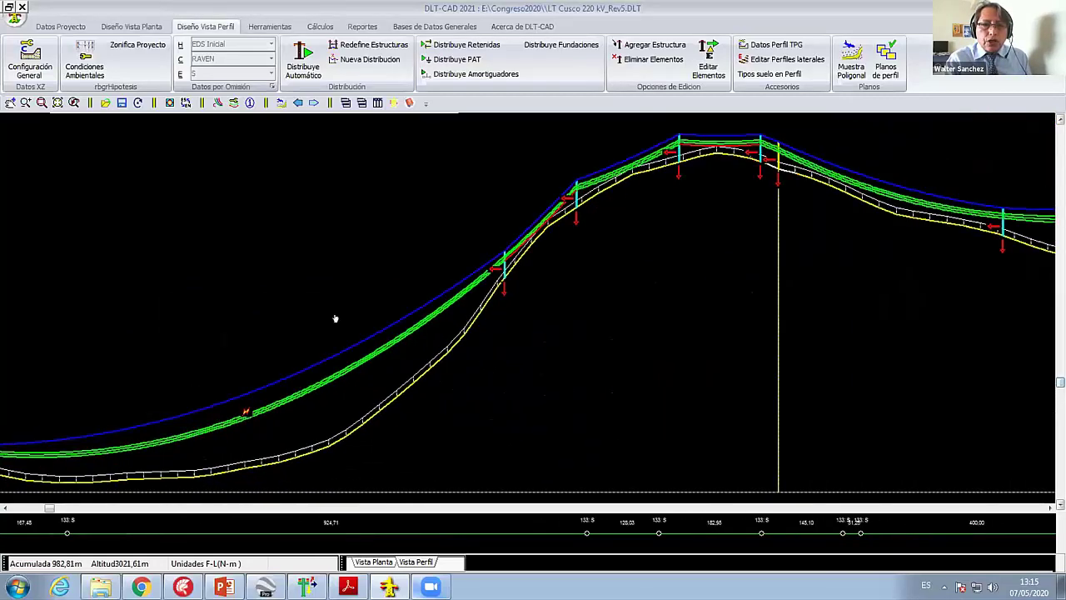
left_click_drag(440, 239, 420, 237)
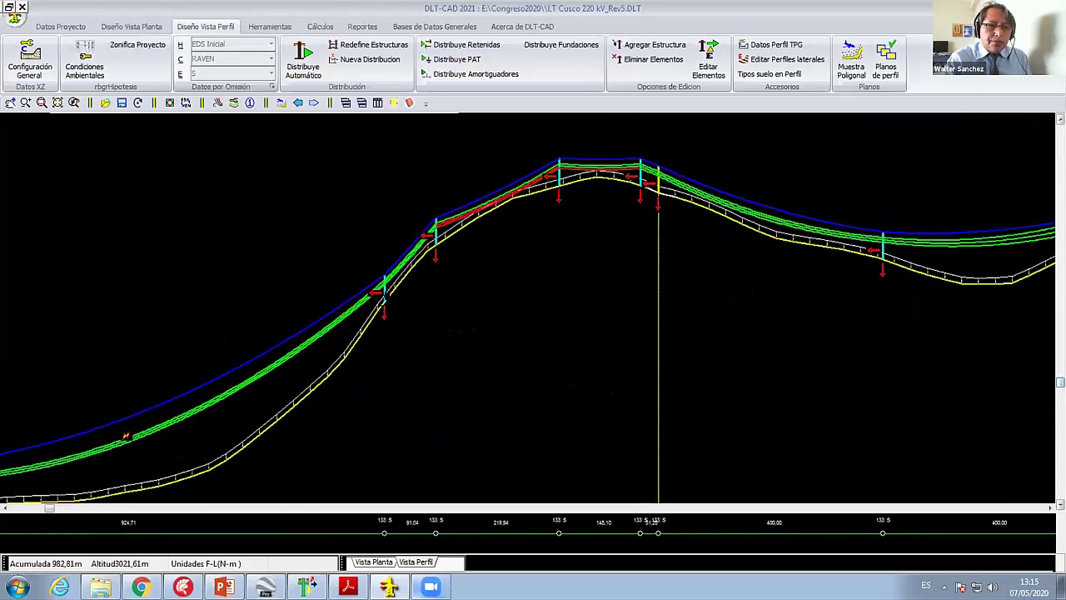
left_click_drag(380, 291, 369, 293)
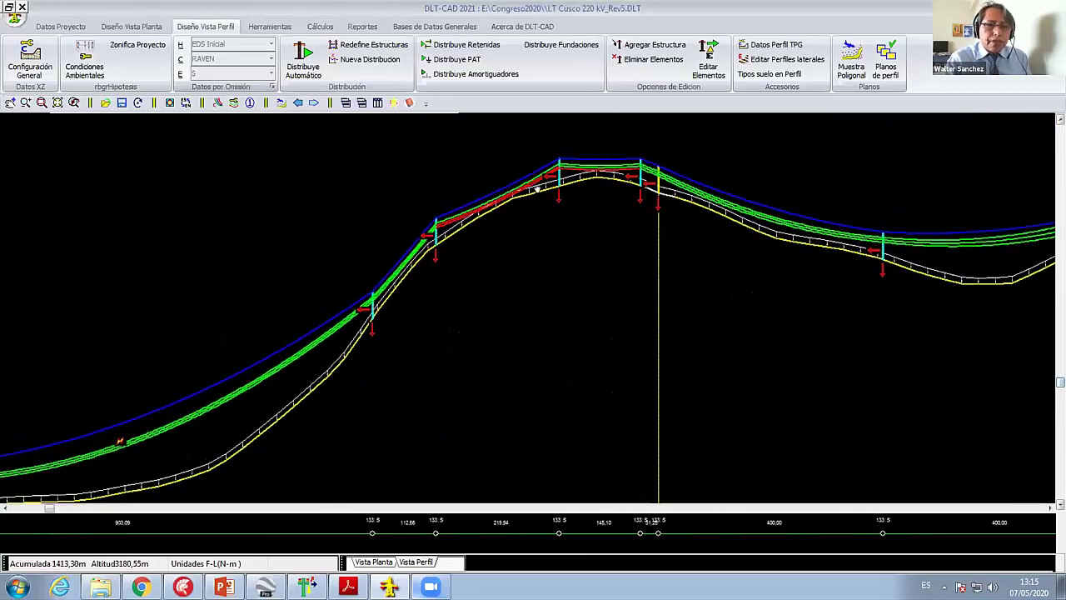
left_click_drag(537, 190, 520, 183)
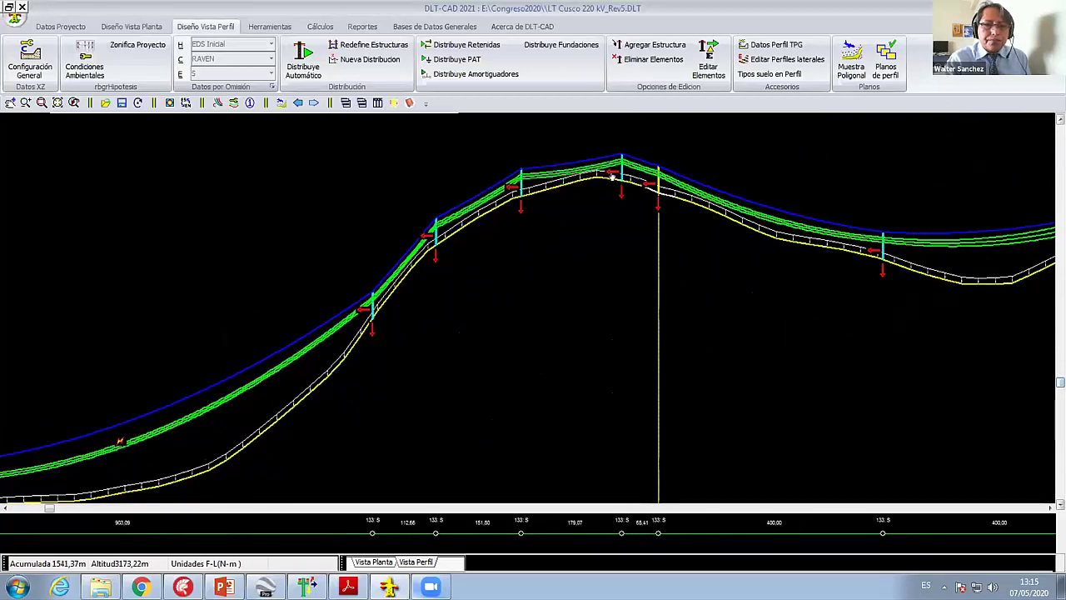
left_click_drag(638, 179, 603, 173)
scroll(421, 328, "down", 3)
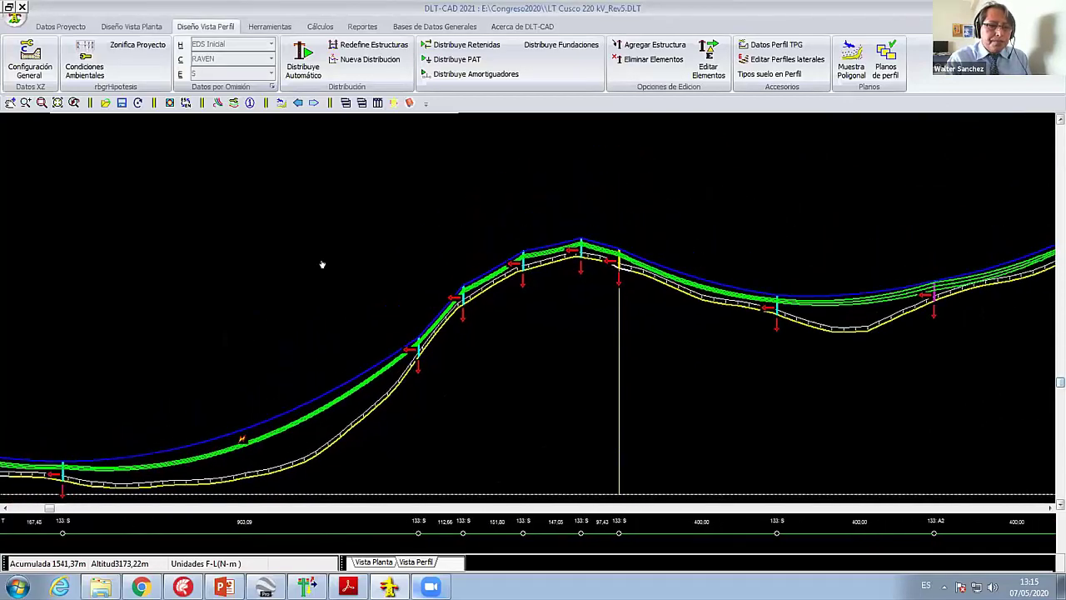
scroll(358, 325, "up", 3)
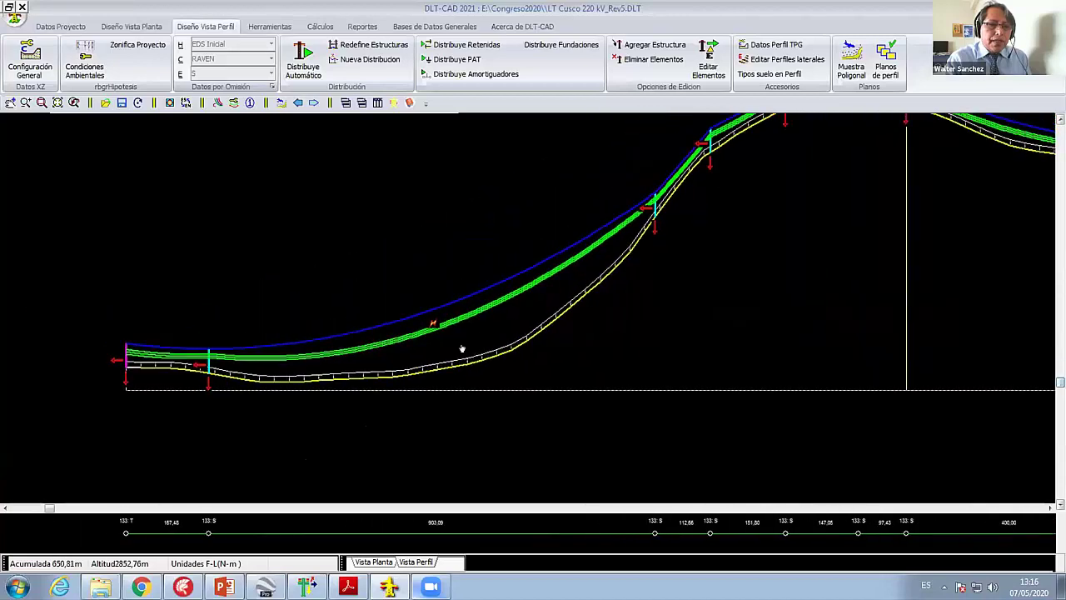
right_click(481, 289)
left_click(343, 297)
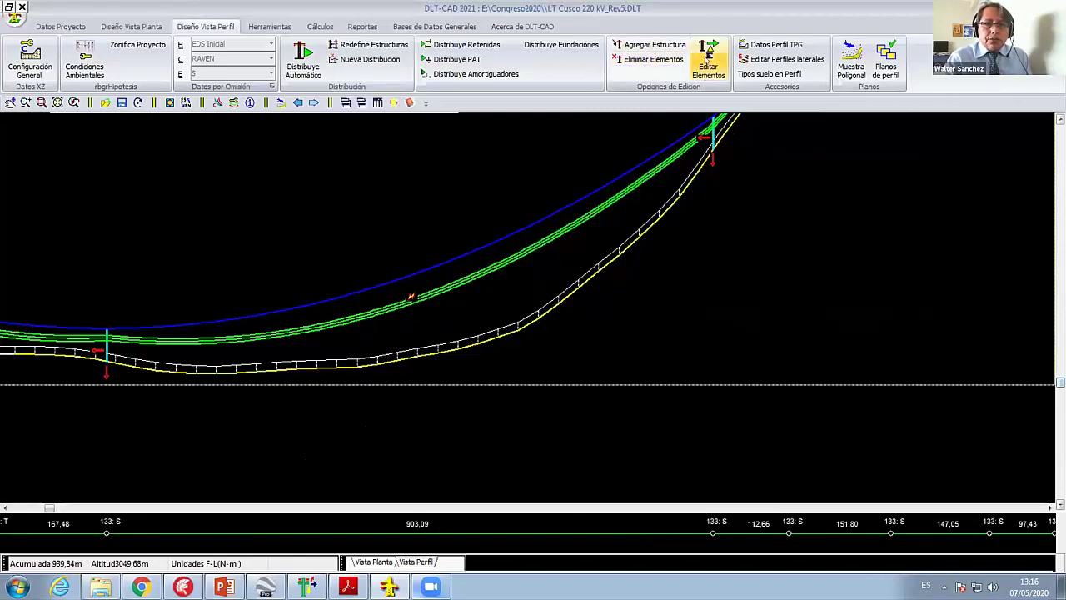
Step: Change the second structure to A2 main geometry with an A+0 support and apply
left_click(708, 62)
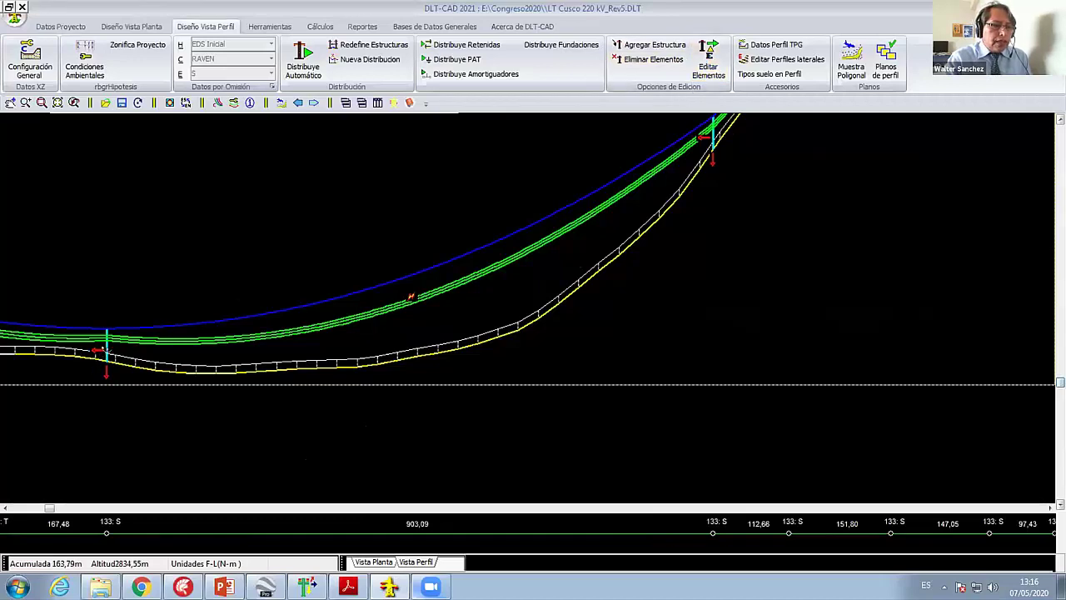
left_click(101, 348)
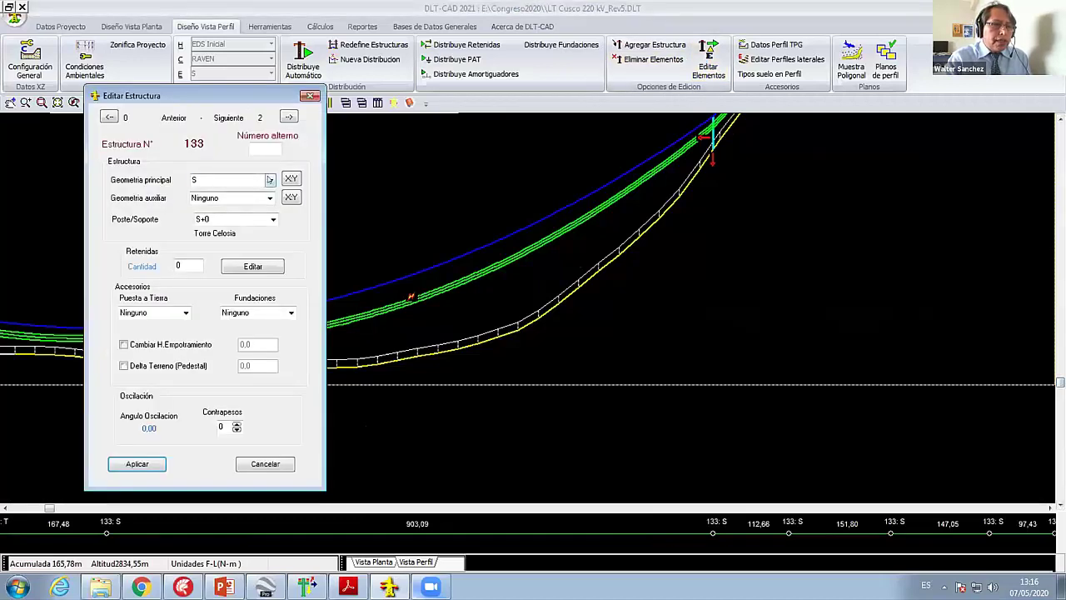
left_click(269, 179)
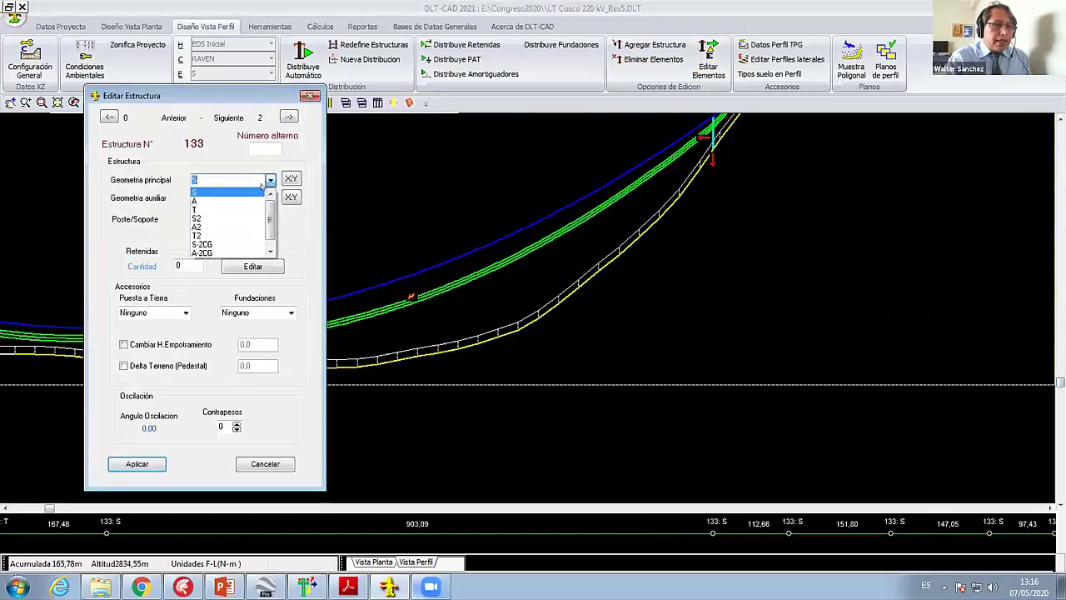
left_click(225, 226)
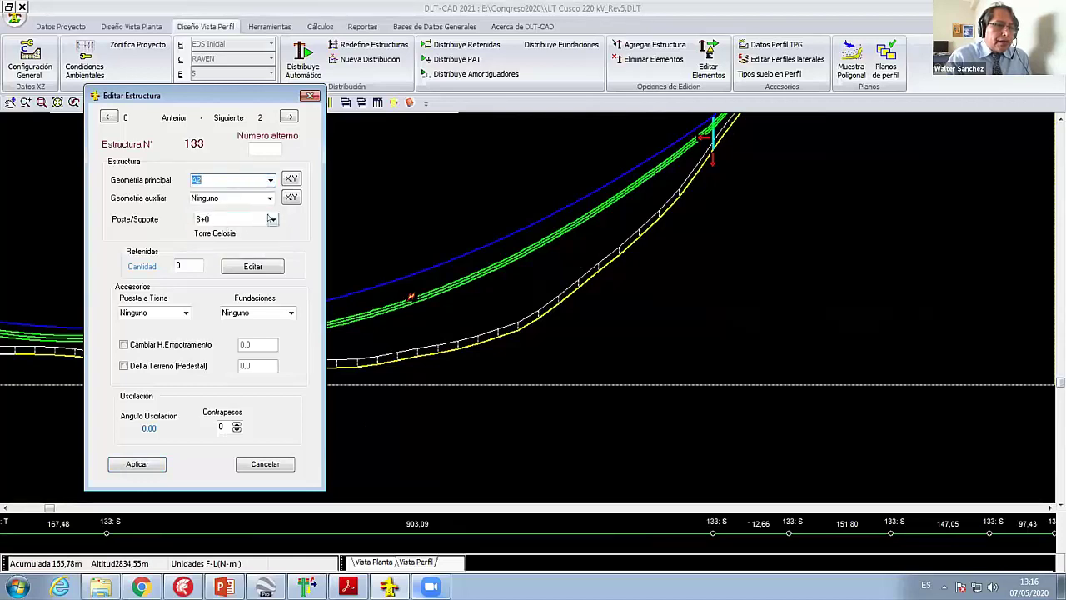
left_click(272, 219)
left_click(220, 275)
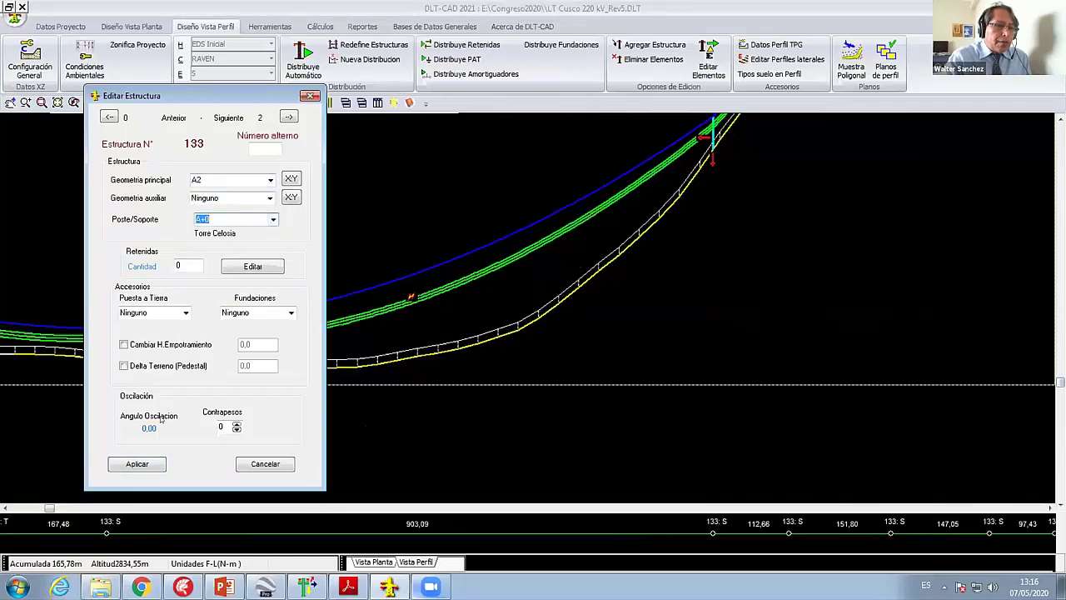
left_click(138, 464)
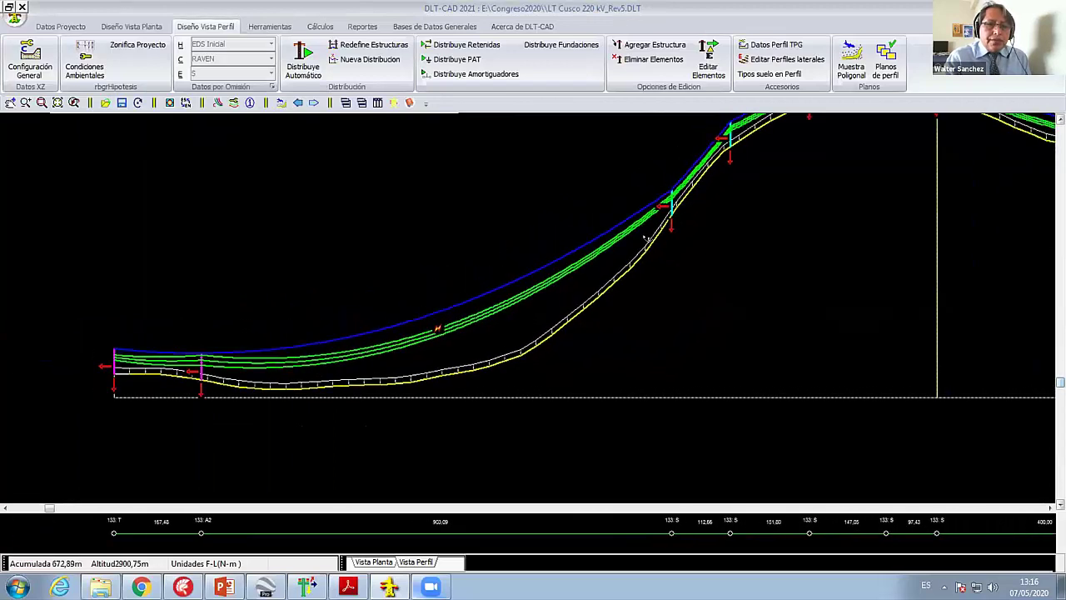
Step: Set the third structure's main geometry to A2 and its support to A+0
double_click(226, 379)
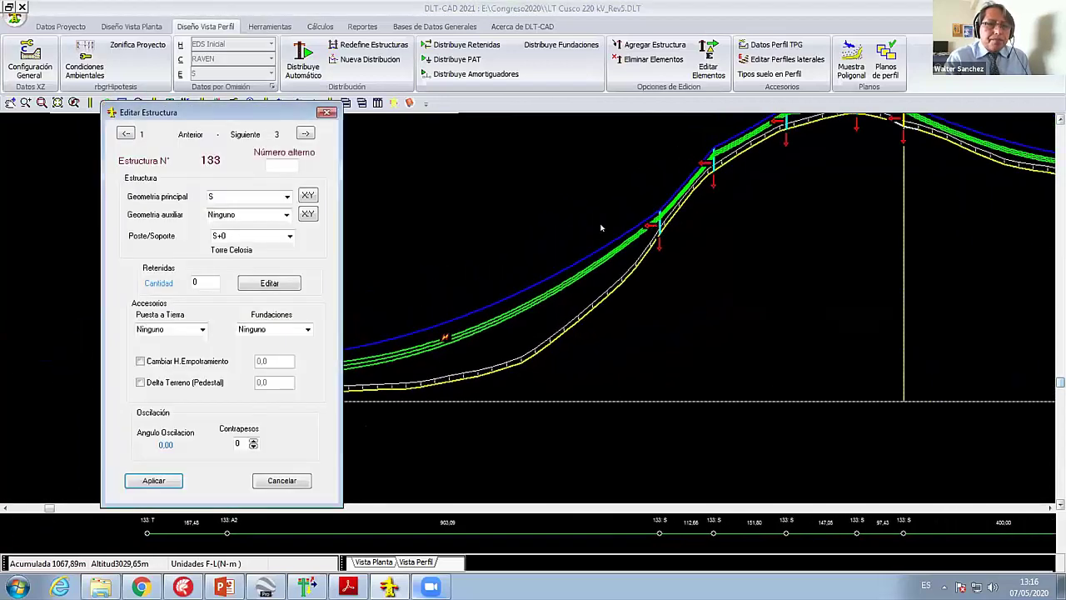
left_click(287, 196)
left_click(238, 243)
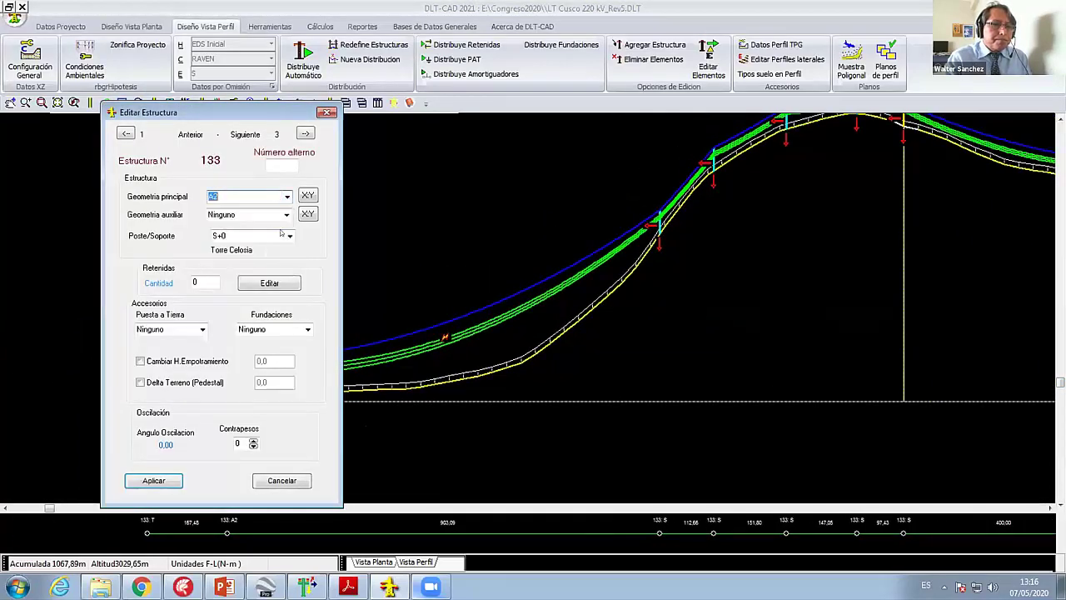
left_click(281, 235)
left_click(164, 483)
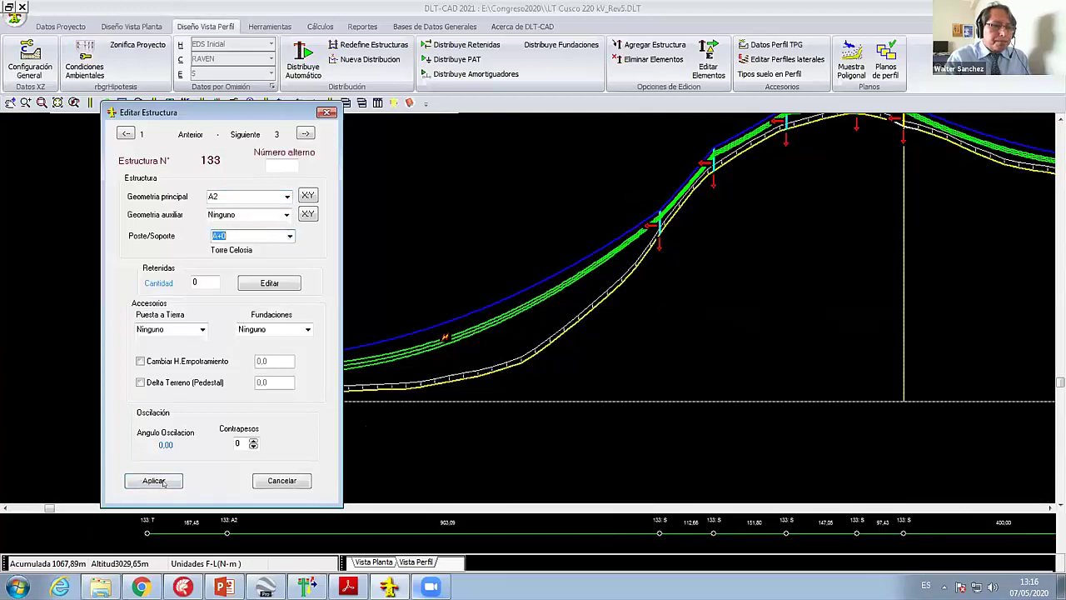
Step: Close the leftover actions menu and zoom out over the line profile
right_click(265, 210)
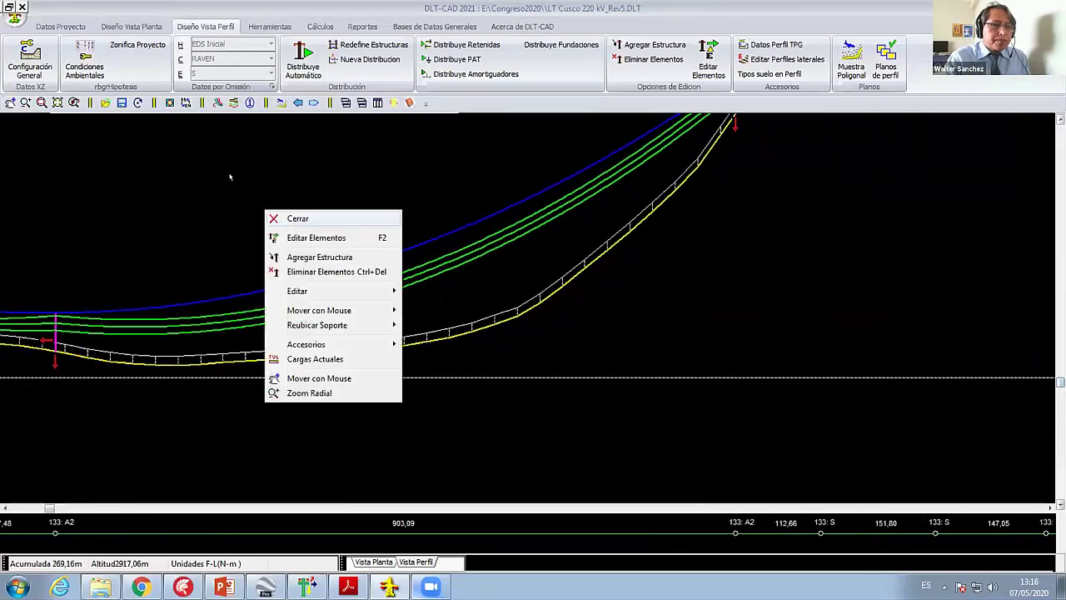
left_click(229, 177)
scroll(347, 209, "down", 2)
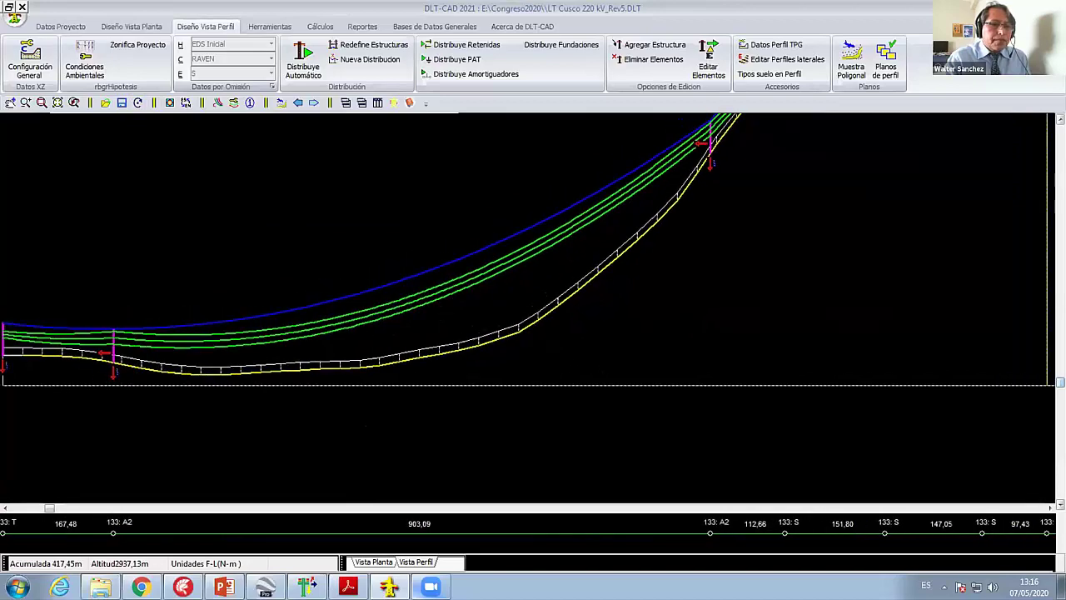
scroll(347, 210, "down", 1)
scroll(347, 210, "down", 1)
scroll(459, 316, "up", 1)
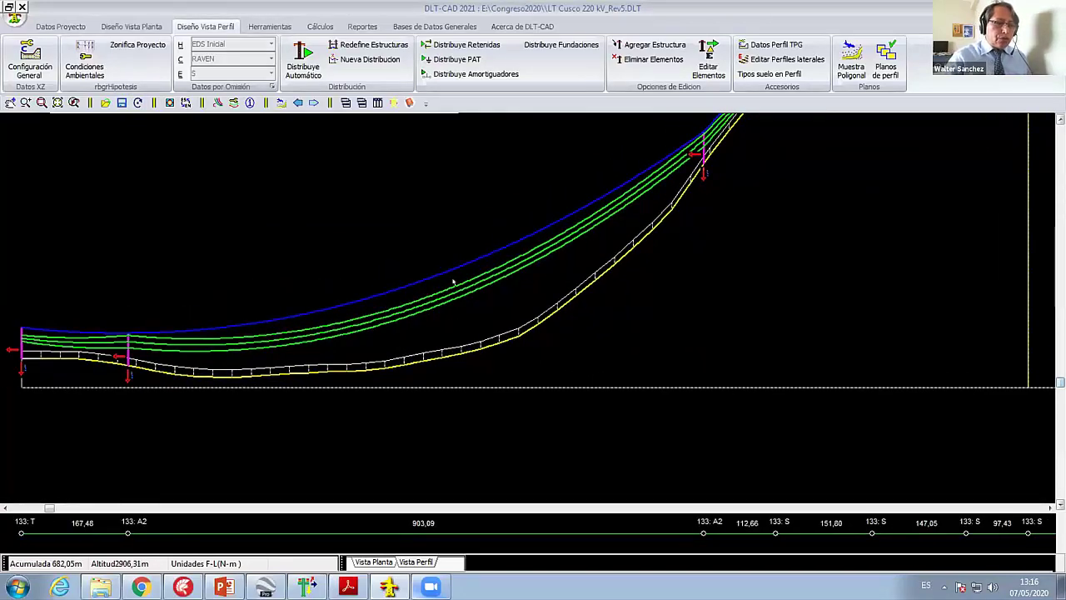
scroll(454, 283, "down", 1)
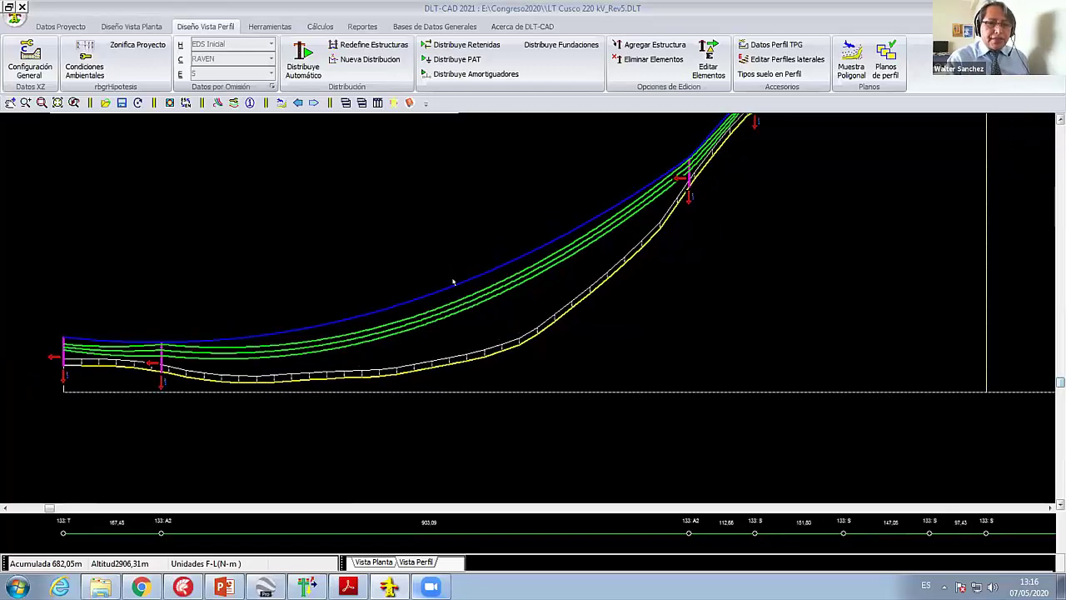
scroll(454, 283, "down", 1)
scroll(543, 329, "down", 1)
Step: Pan along the middle and hilltop stretches to review the 400.00 m spans
middle_click_drag(543, 328, 368, 404)
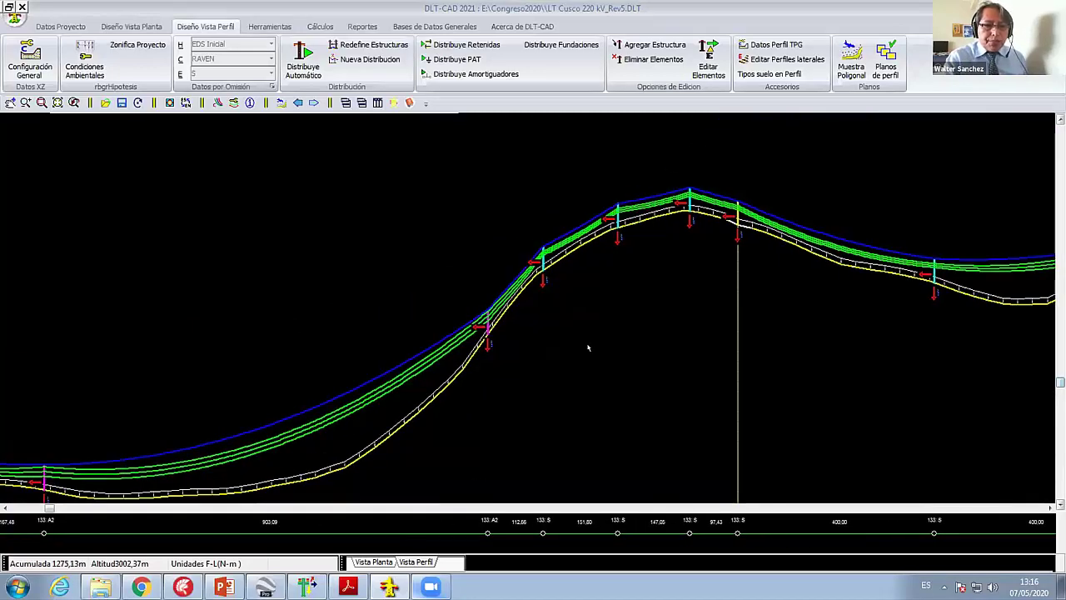
middle_click_drag(600, 302, 508, 341)
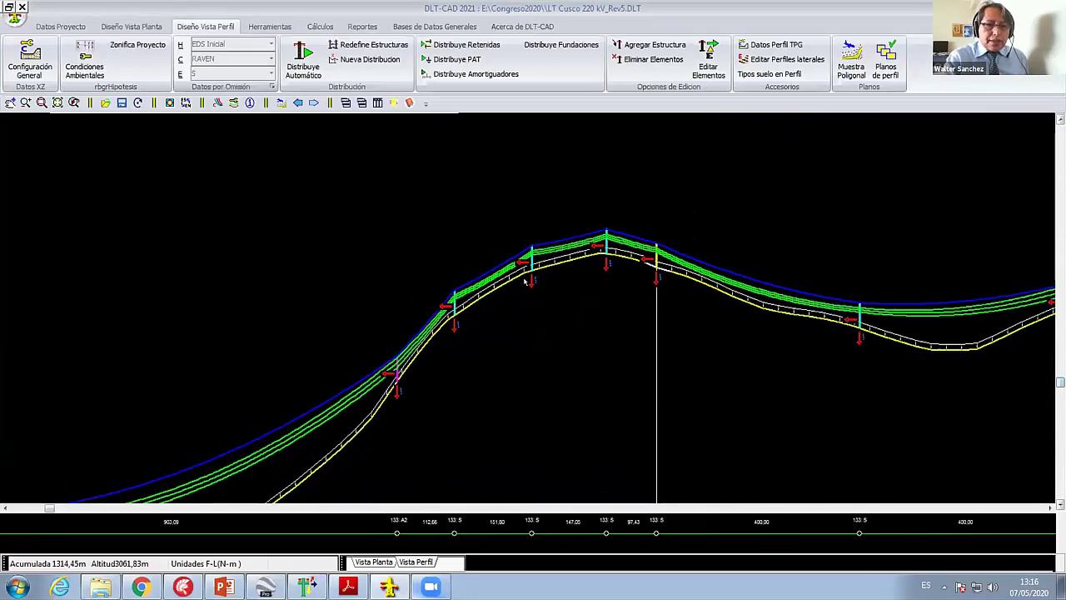
scroll(495, 188, "up", 1)
scroll(545, 210, "up", 1)
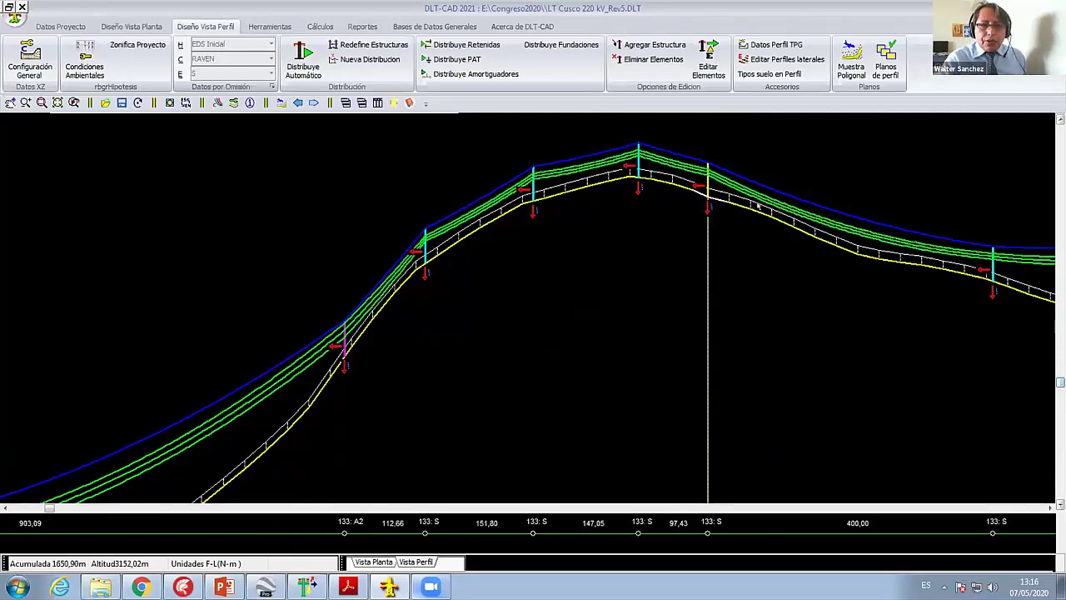
middle_click_drag(752, 243, 476, 238)
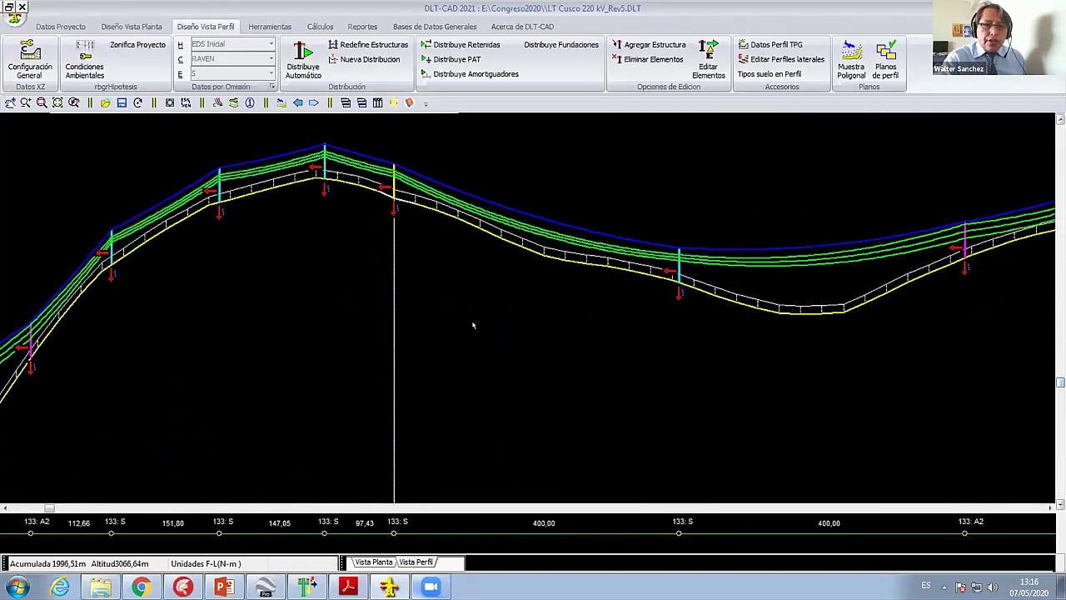
middle_click_drag(472, 325, 305, 397)
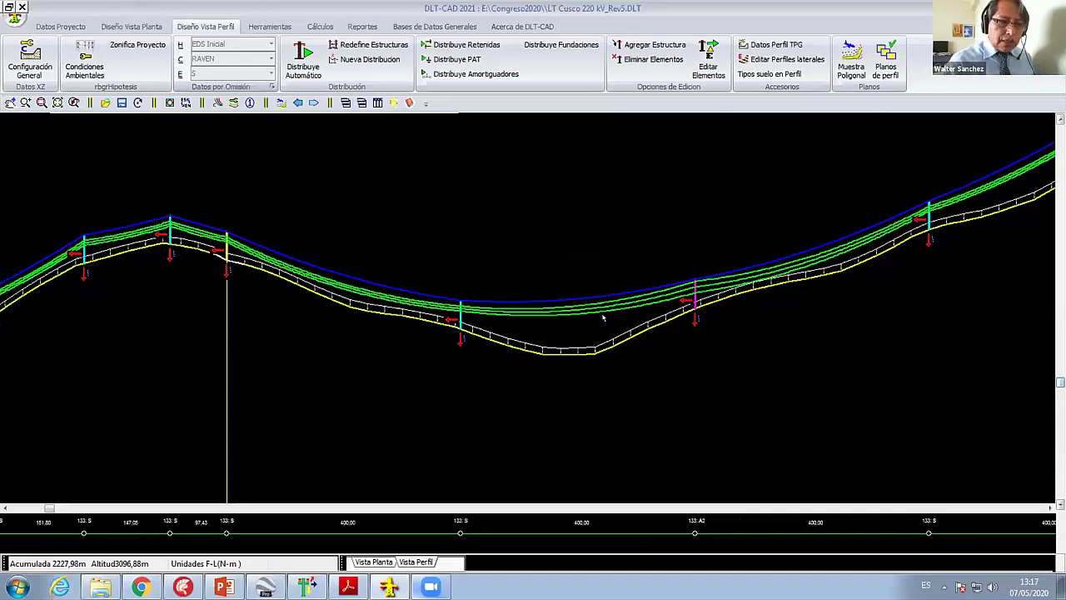
Step: Zoom out across the profile and briefly switch into element-removal mode
scroll(602, 317, "down", 2)
scroll(606, 305, "down", 2)
scroll(610, 292, "down", 2)
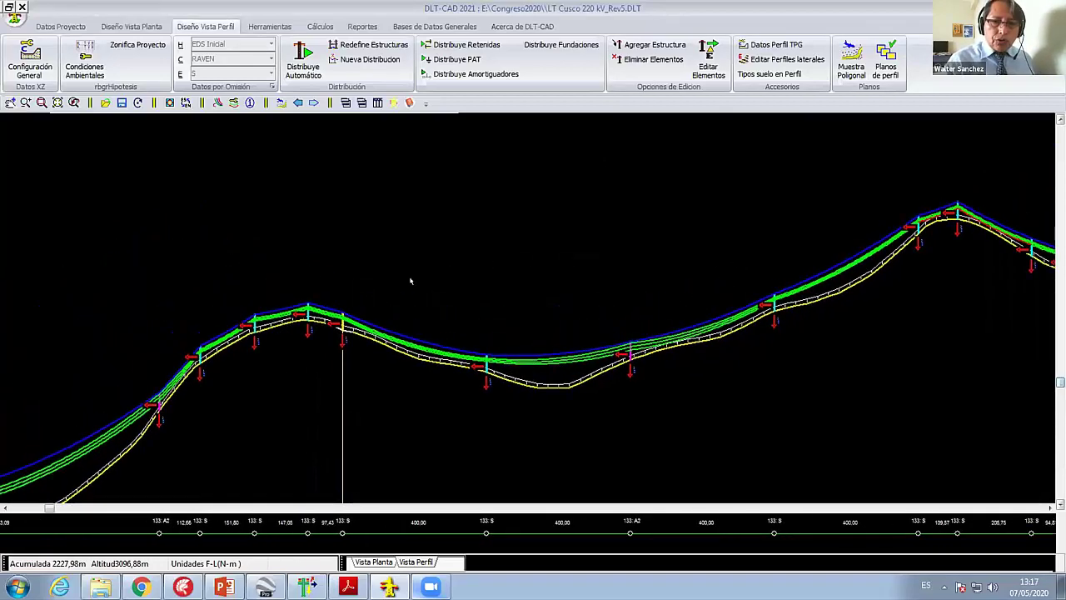
scroll(612, 279, "down", 2)
scroll(614, 271, "down", 2)
scroll(571, 287, "down", 2)
scroll(525, 304, "down", 2)
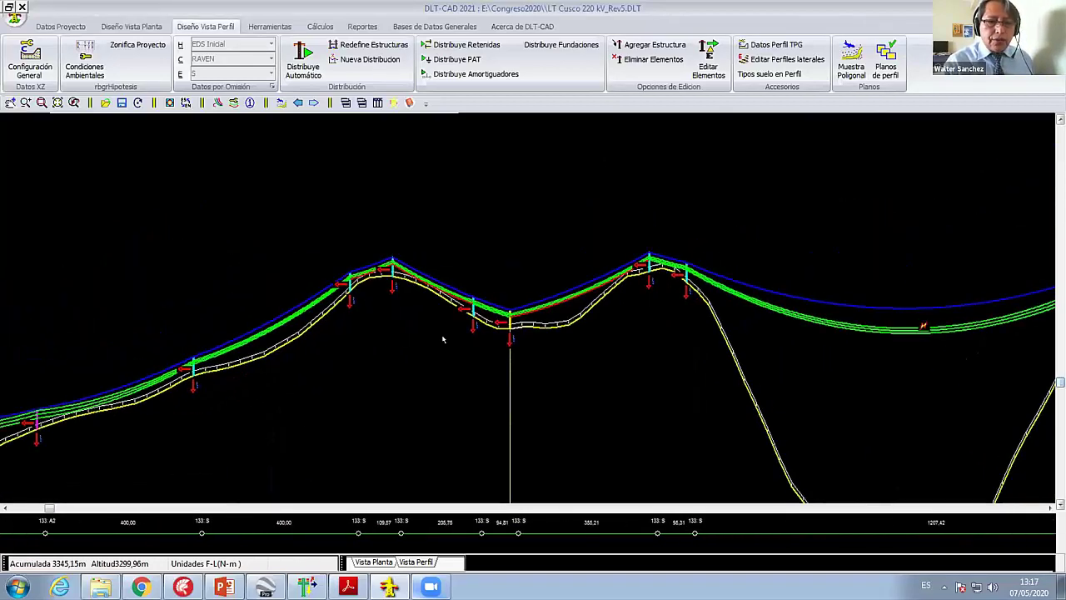
scroll(479, 321, "down", 2)
scroll(503, 333, "up", 1)
scroll(504, 334, "up", 1)
right_click(463, 176)
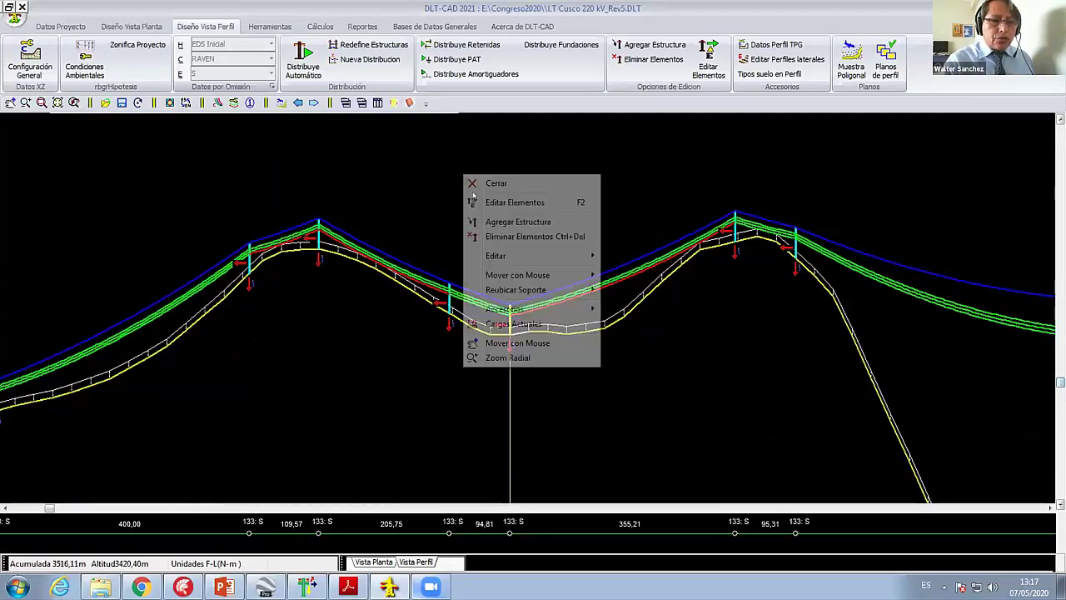
left_click(525, 238)
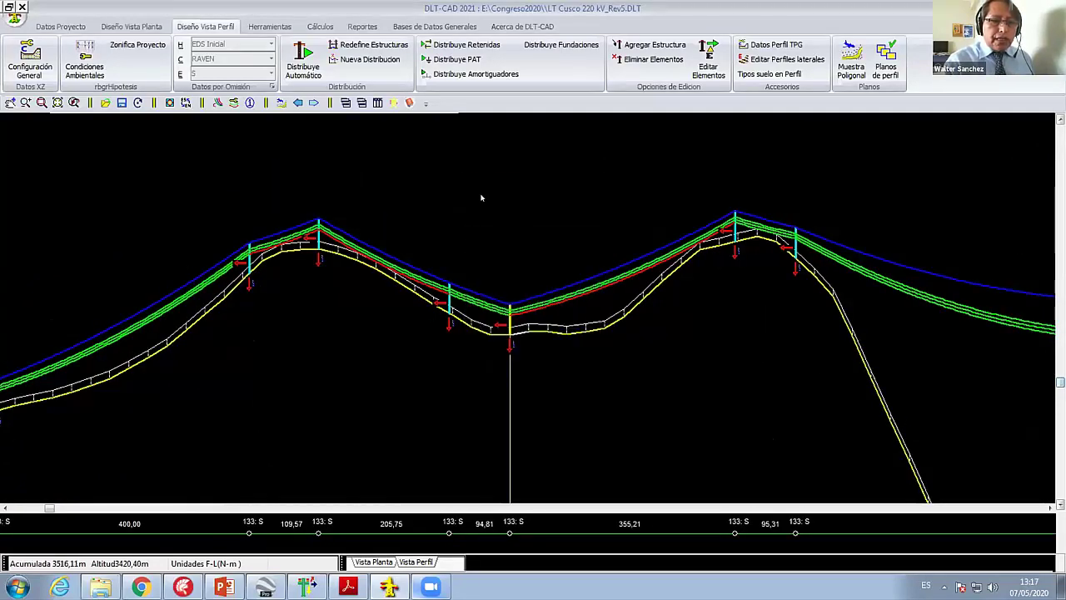
scroll(491, 209, "up", 1)
scroll(487, 204, "up", 1)
scroll(479, 195, "up", 1)
Step: Drag the mid-slope, hilltop and left-hill towers to get spans 137,26, 163,30 and 99,20
right_click(471, 187)
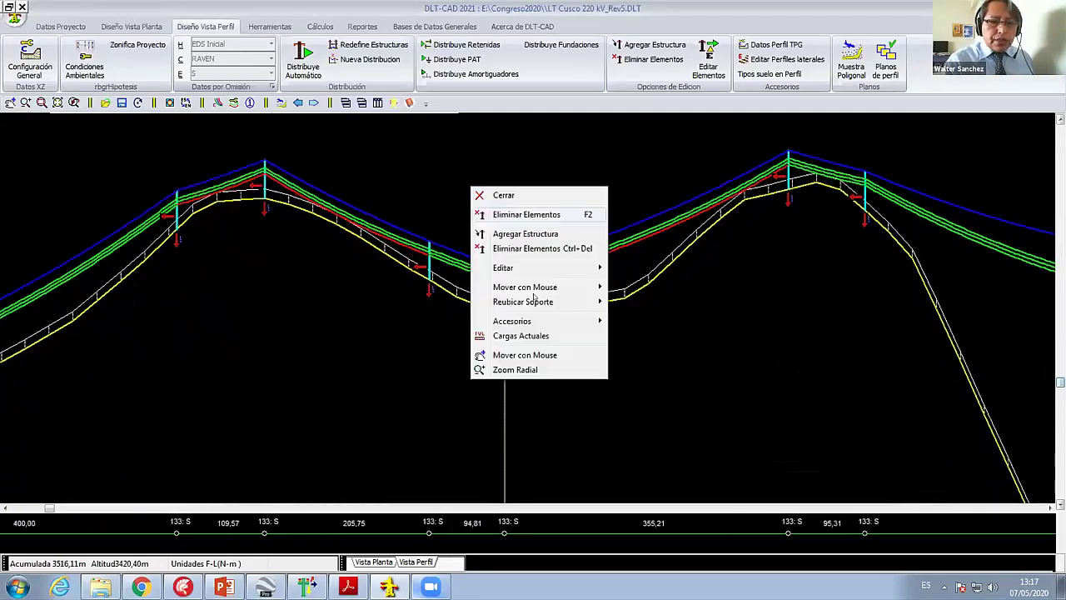
mouse_move(523, 301)
left_click(655, 286)
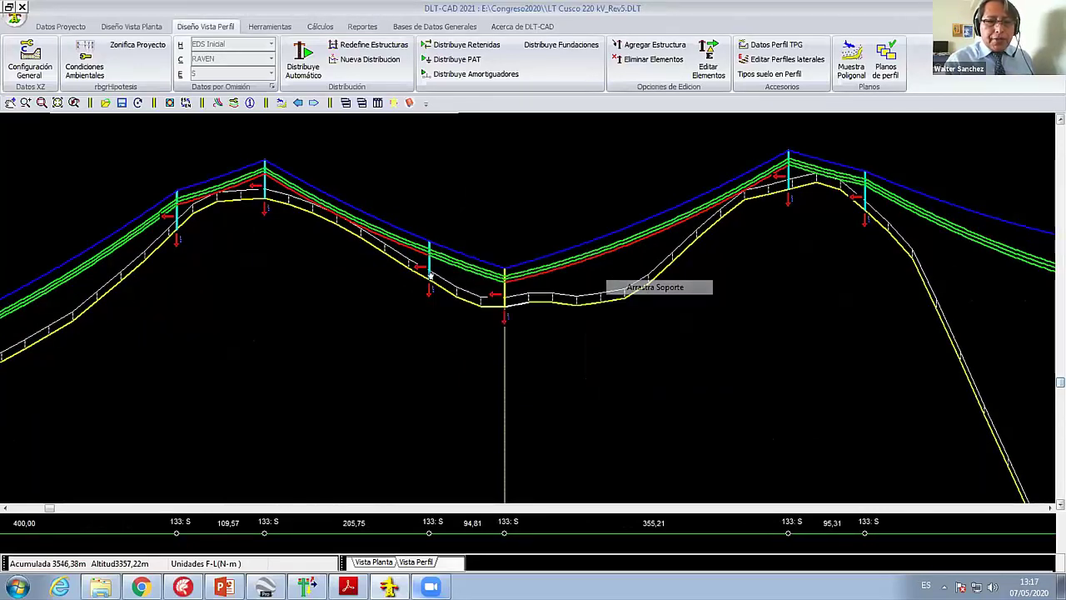
left_click_drag(430, 275, 374, 215)
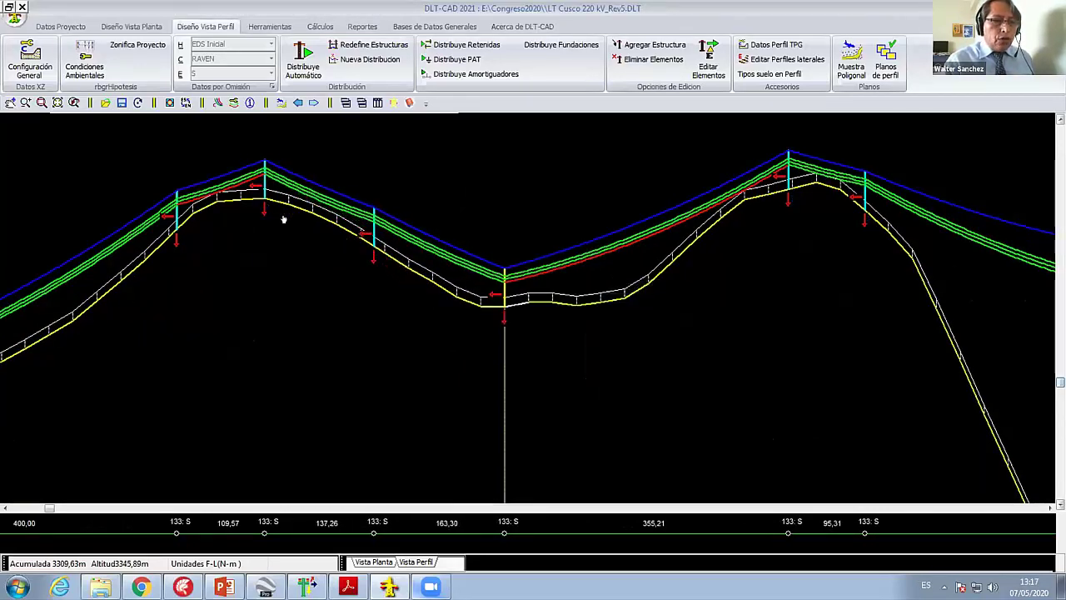
left_click_drag(264, 194, 262, 190)
left_click_drag(175, 218, 186, 202)
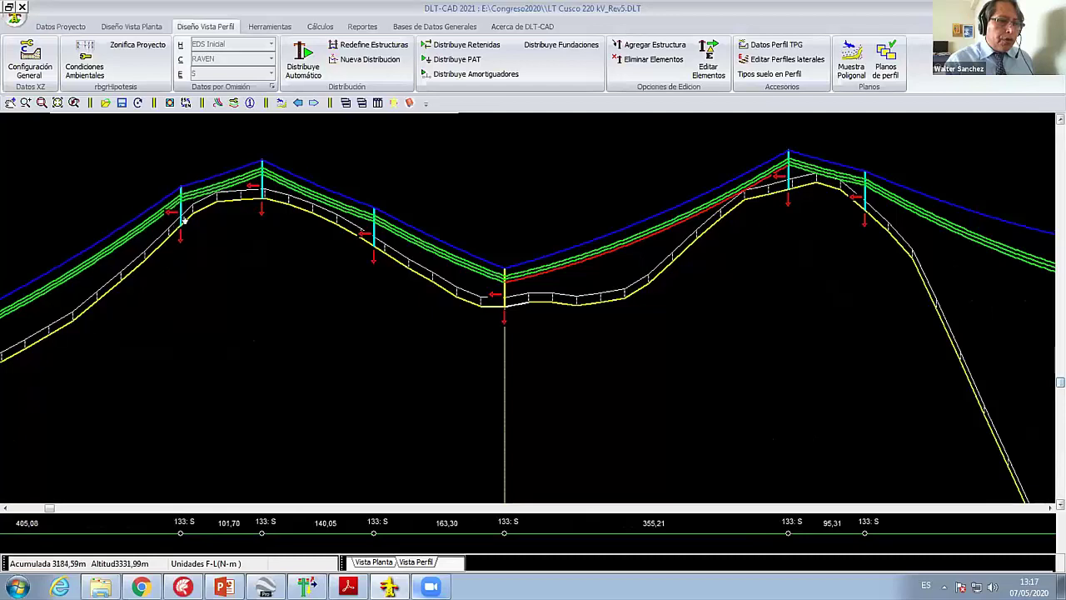
right_click(154, 151)
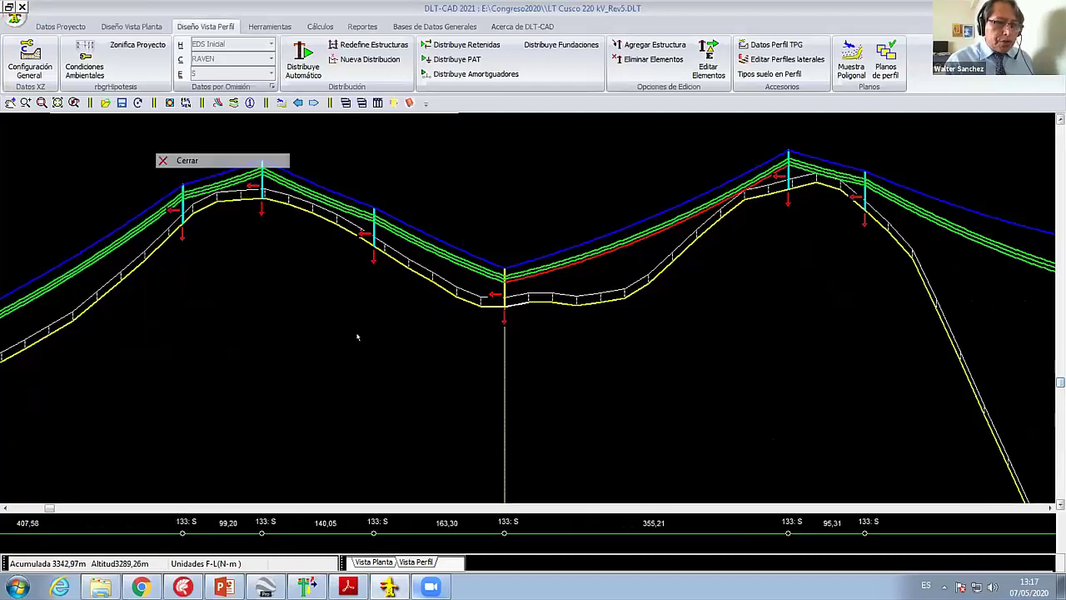
Step: Reposition the tower before the valley crossing to give spans 305,39 and 117,22
middle_click_drag(357, 336, 484, 334)
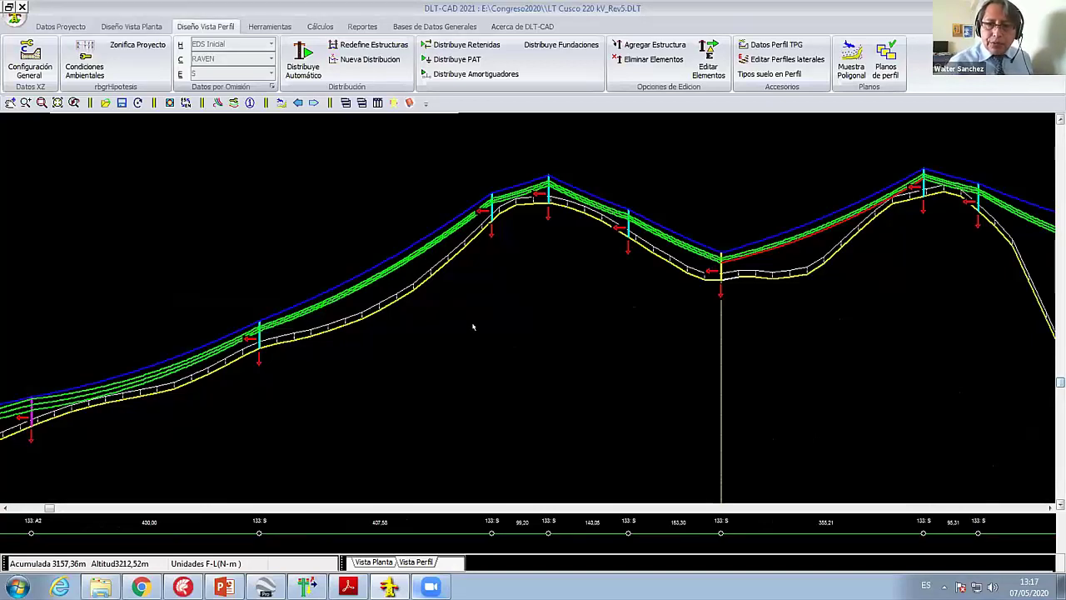
right_click_drag(697, 317, 435, 194)
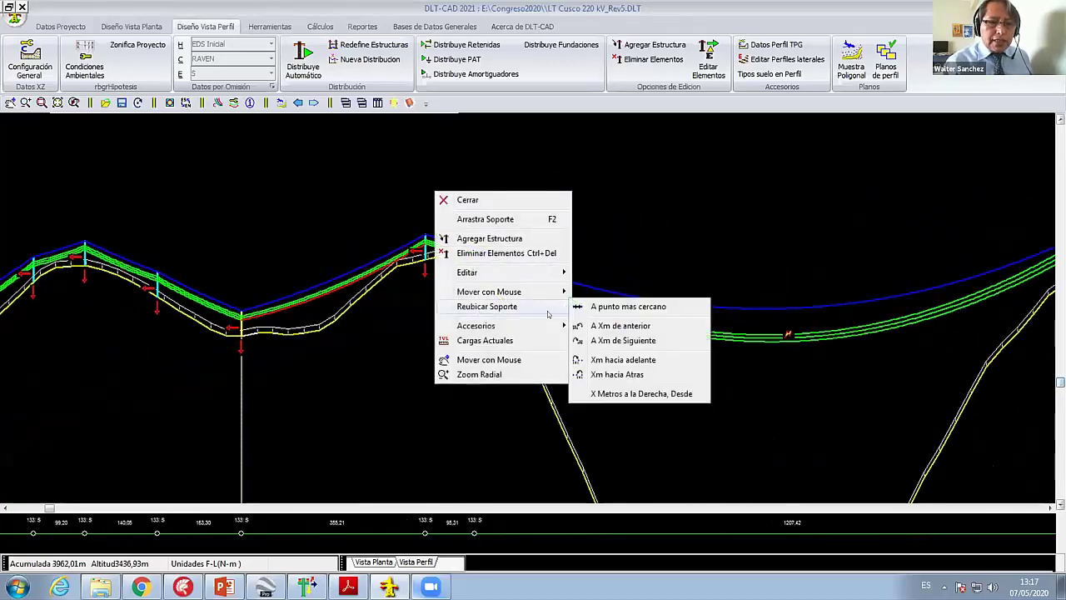
mouse_move(489, 291)
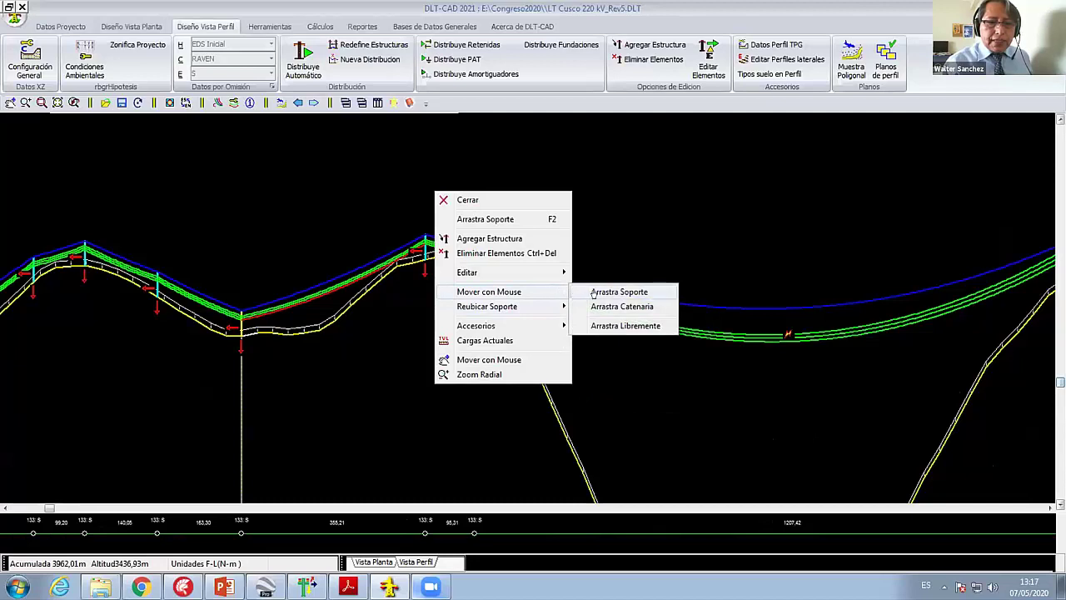
left_click(618, 291)
left_click_drag(474, 268, 459, 249)
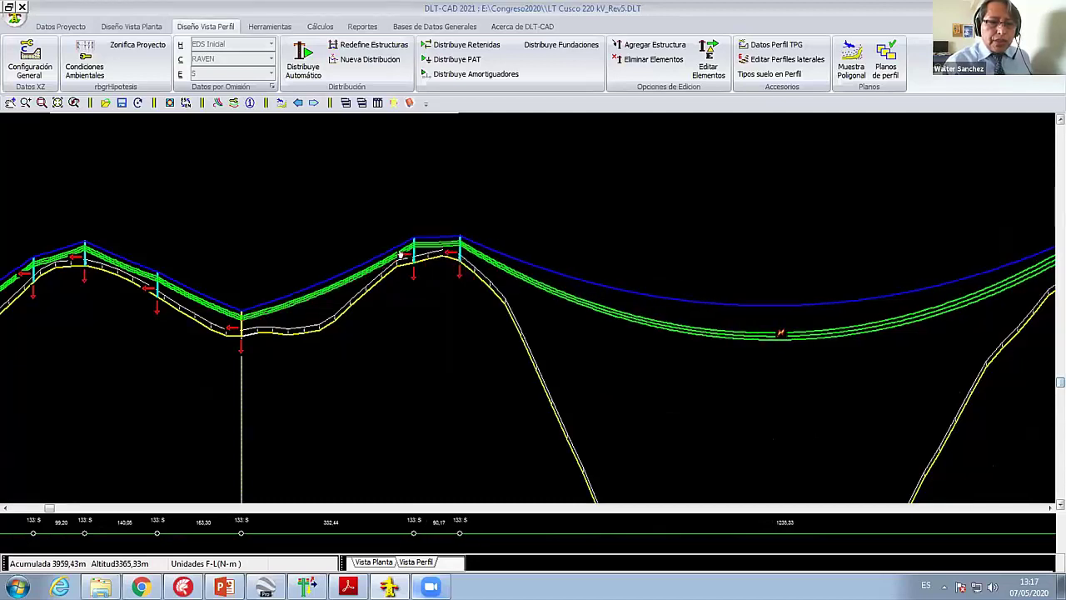
left_click(400, 255)
Step: Return to pan mode and zoom out to an overview of the whole line
right_click(552, 199)
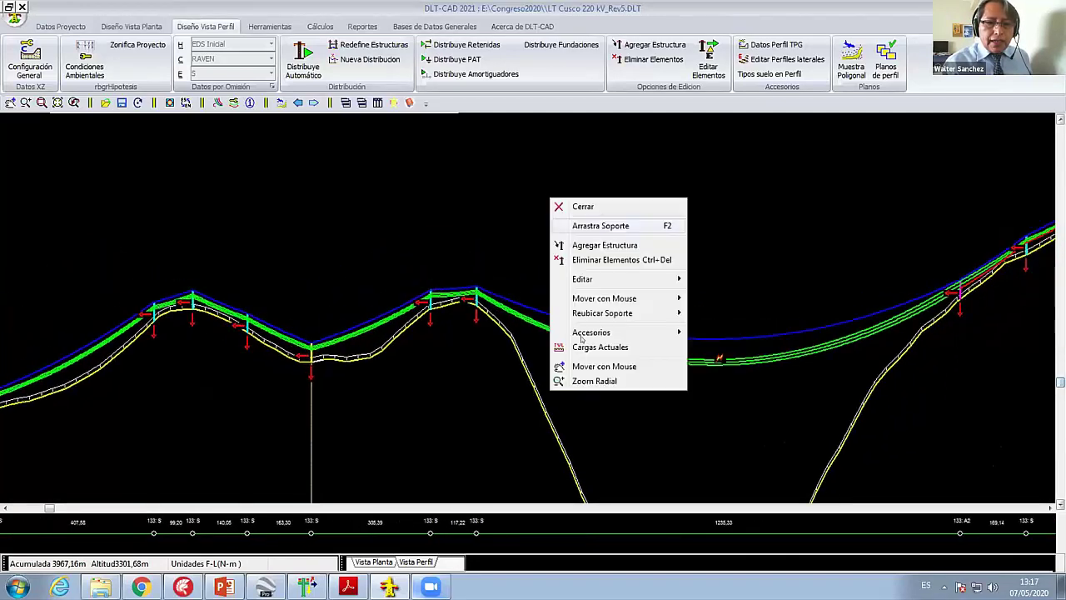
left_click(625, 364)
scroll(391, 211, "right", 3)
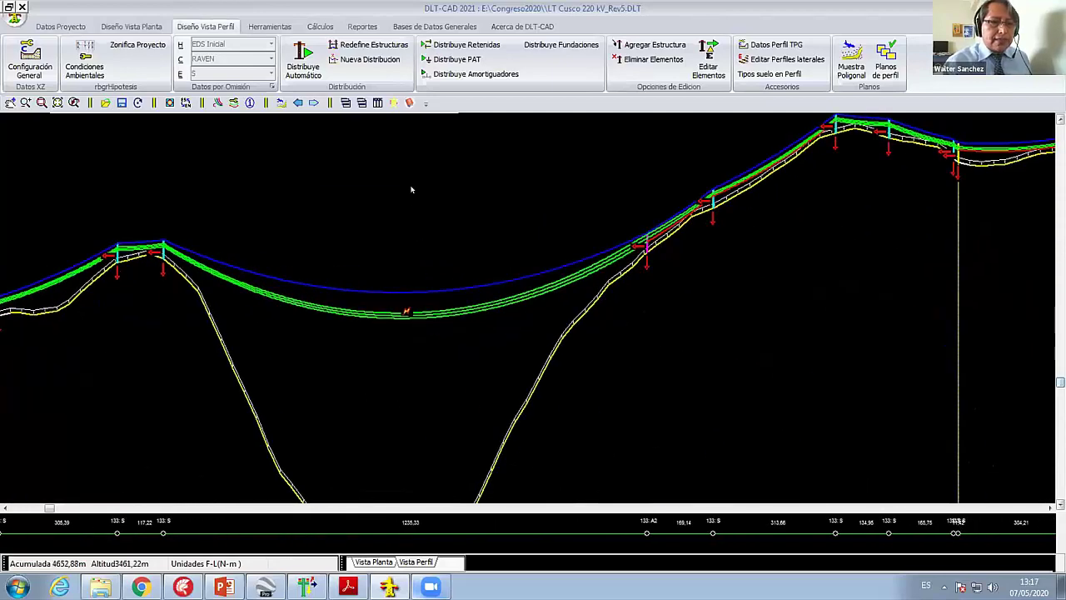
scroll(390, 210, "down", 1)
scroll(395, 212, "down", 1)
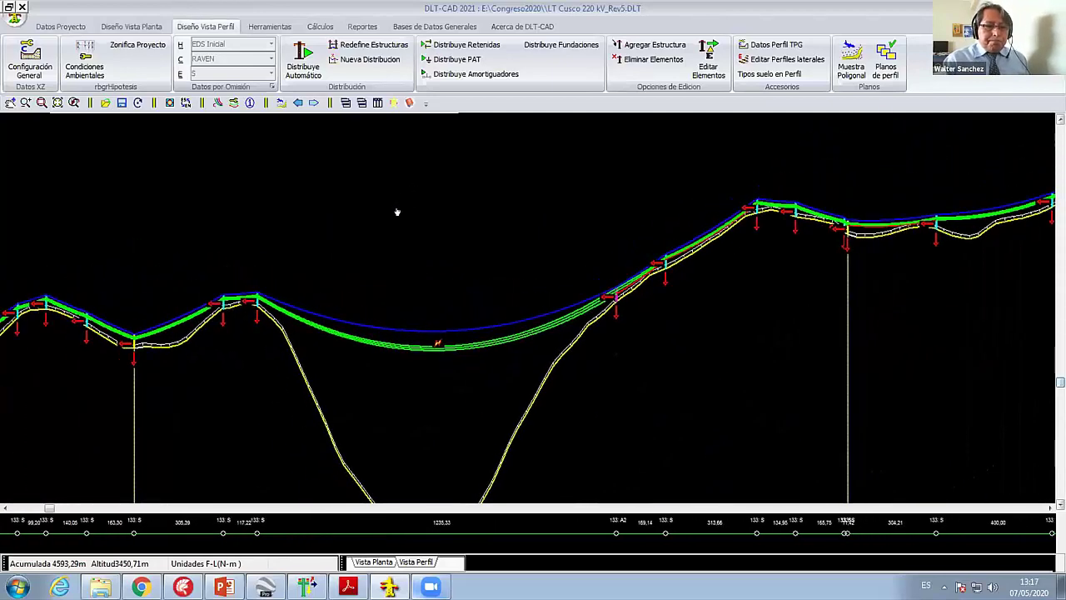
scroll(400, 210, "down", 1)
scroll(412, 208, "down", 1)
scroll(411, 208, "down", 1)
right_click(409, 210)
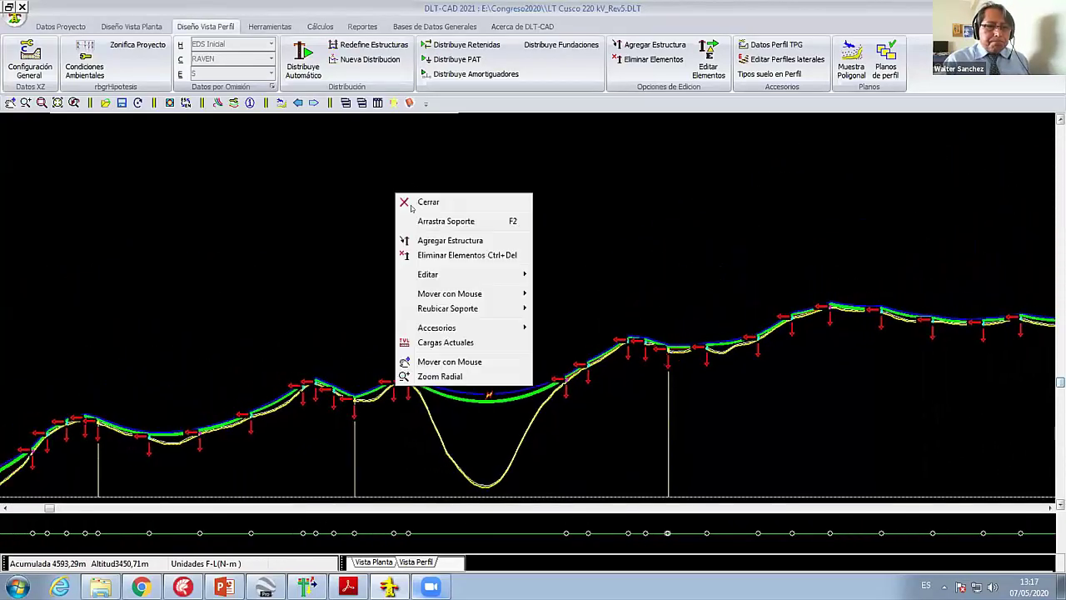
left_click(413, 200)
scroll(377, 324, "down", 1)
middle_click_drag(377, 325, 463, 212)
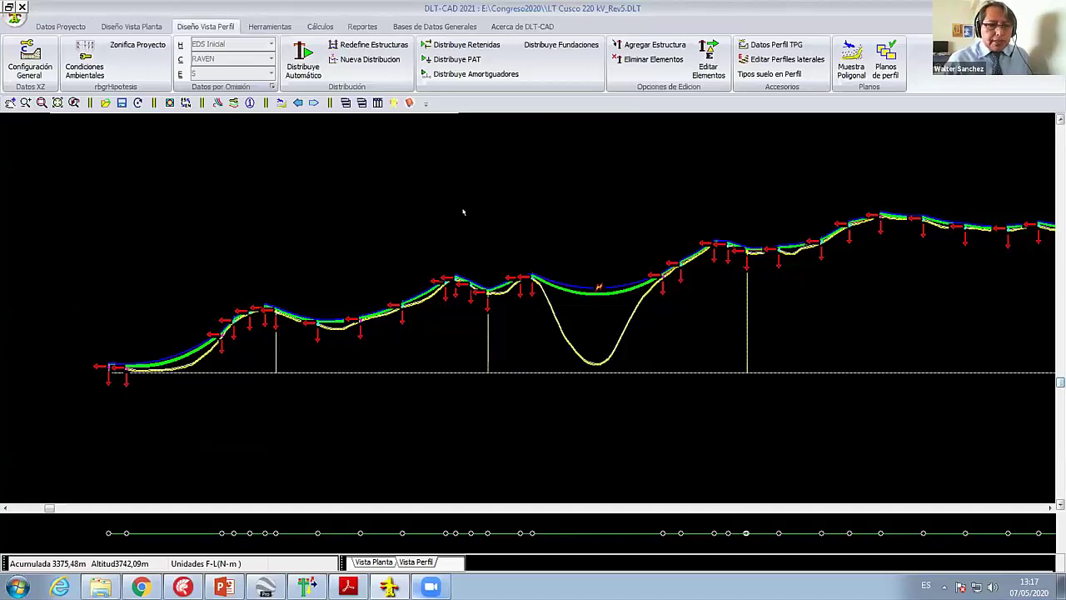
middle_click_drag(442, 211, 346, 191)
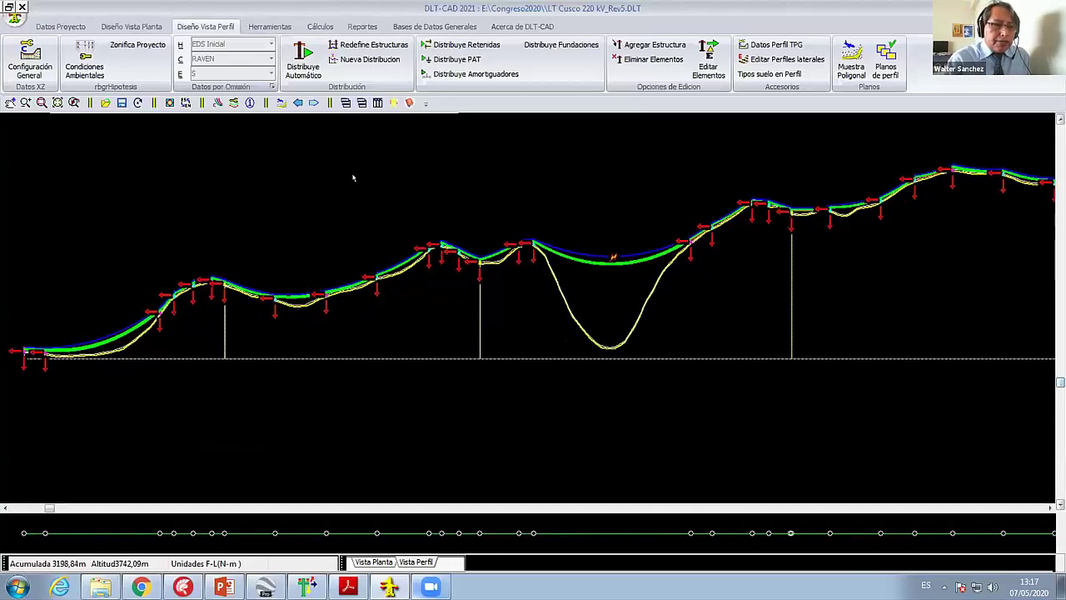
Step: Box-zoom onto the stretch with the moved towers, then switch to Reportes
right_click(347, 168)
left_click(388, 353)
right_click(268, 183)
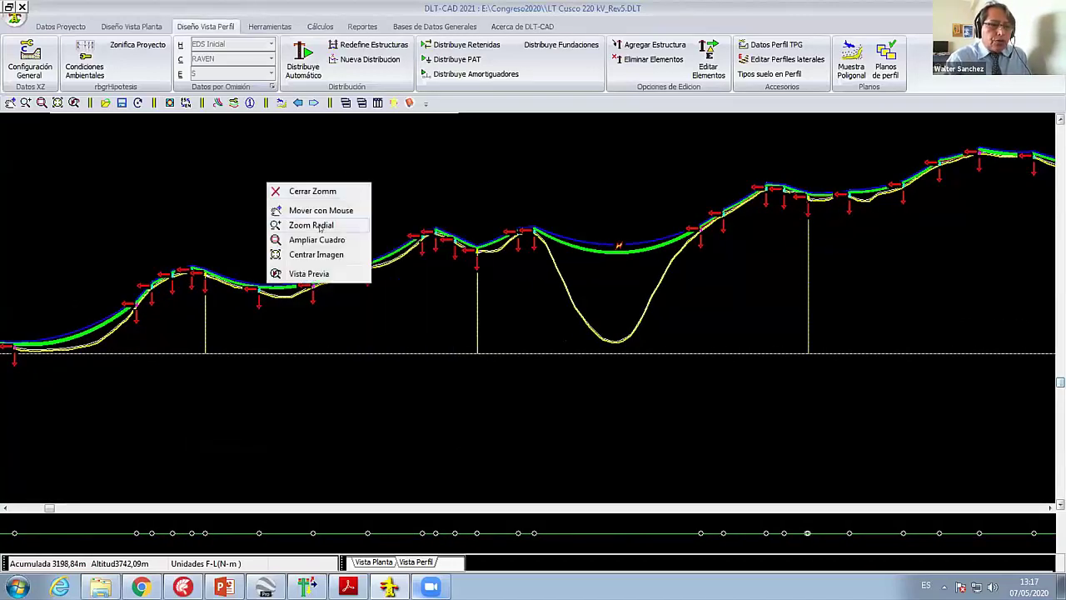
left_click(300, 241)
left_click(520, 260)
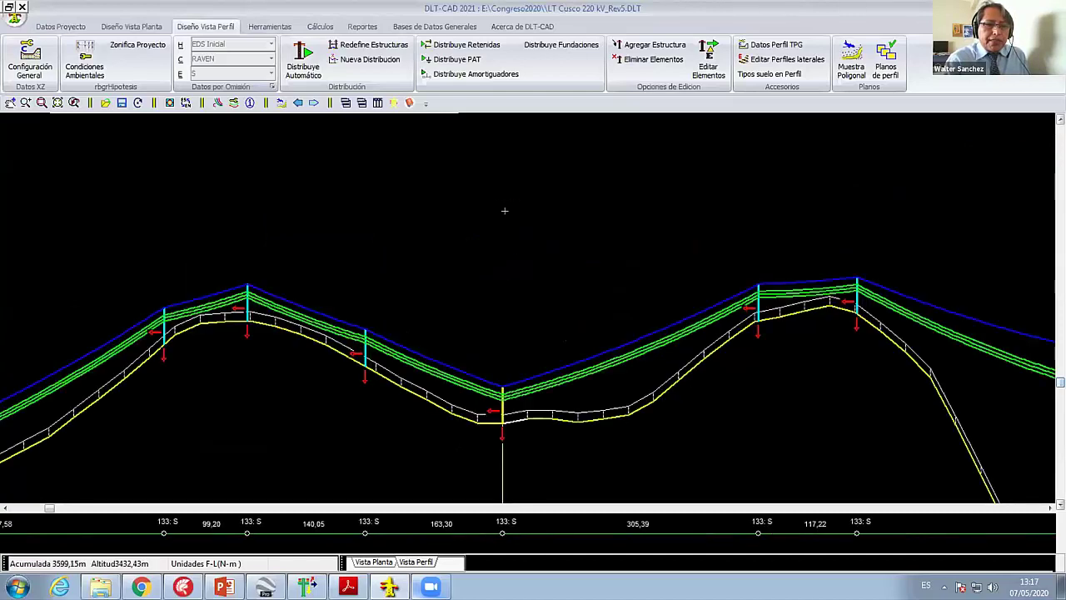
right_click(405, 218)
left_click(448, 226)
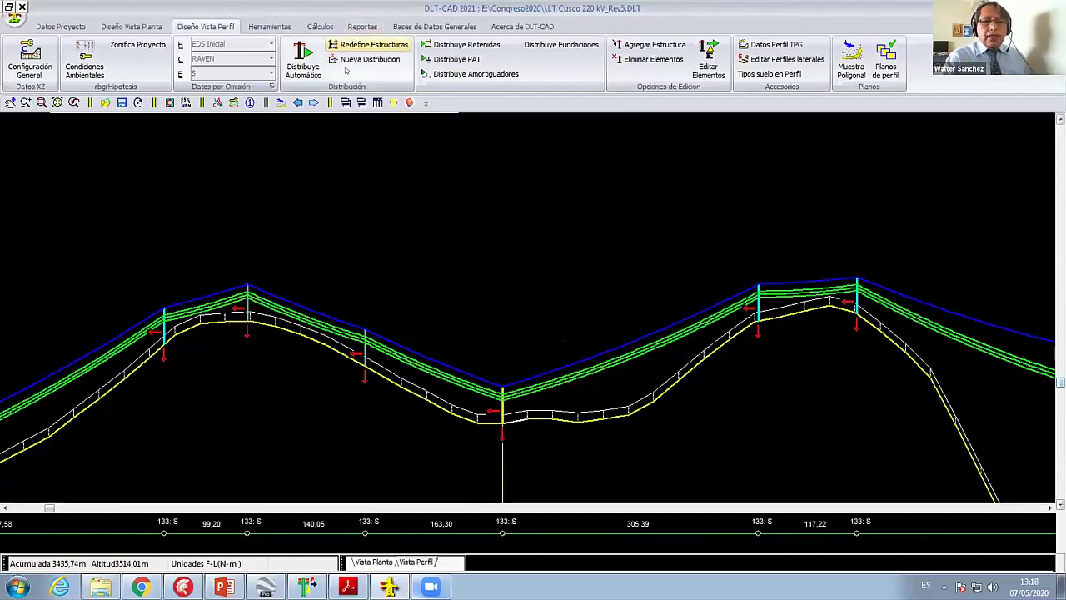
left_click(362, 26)
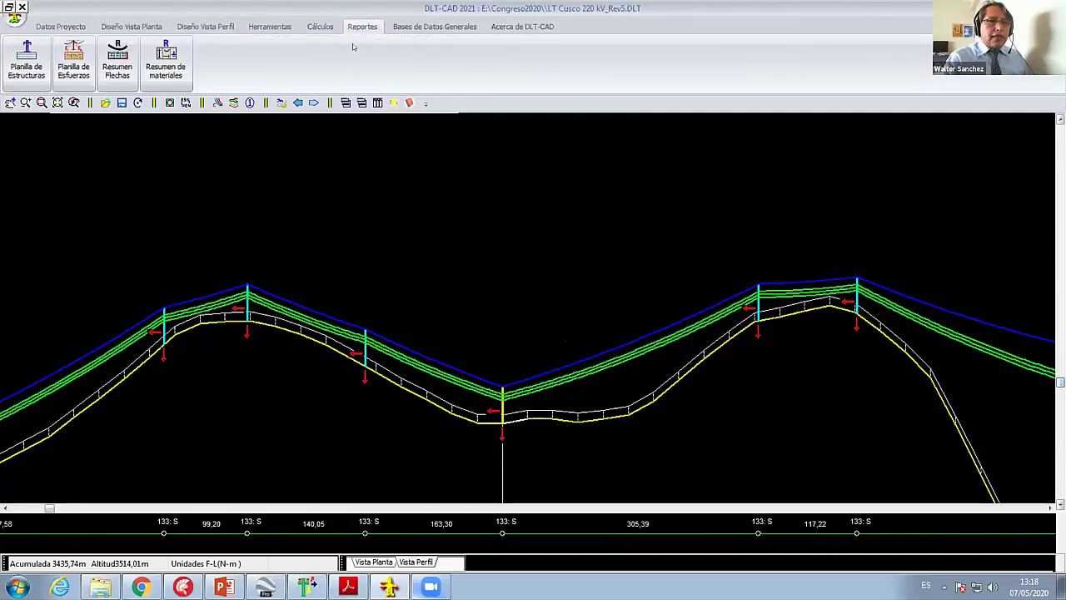
Step: Check the materials summary (134 structures, 170864,53 m conductor), then return to Diseño Vista Perfil
left_click(166, 60)
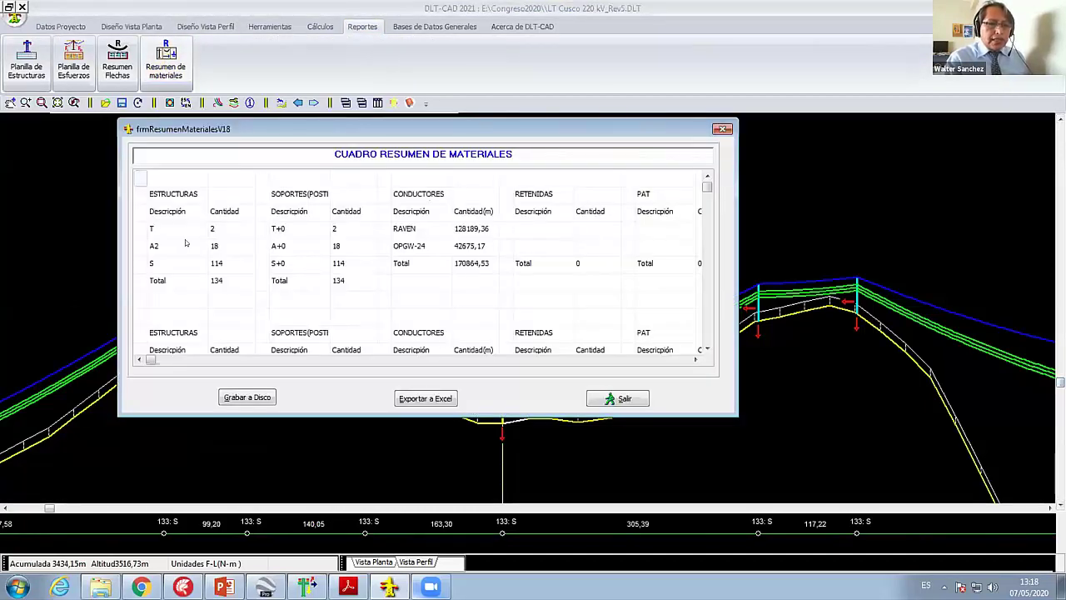
scroll(239, 251, "down", 1)
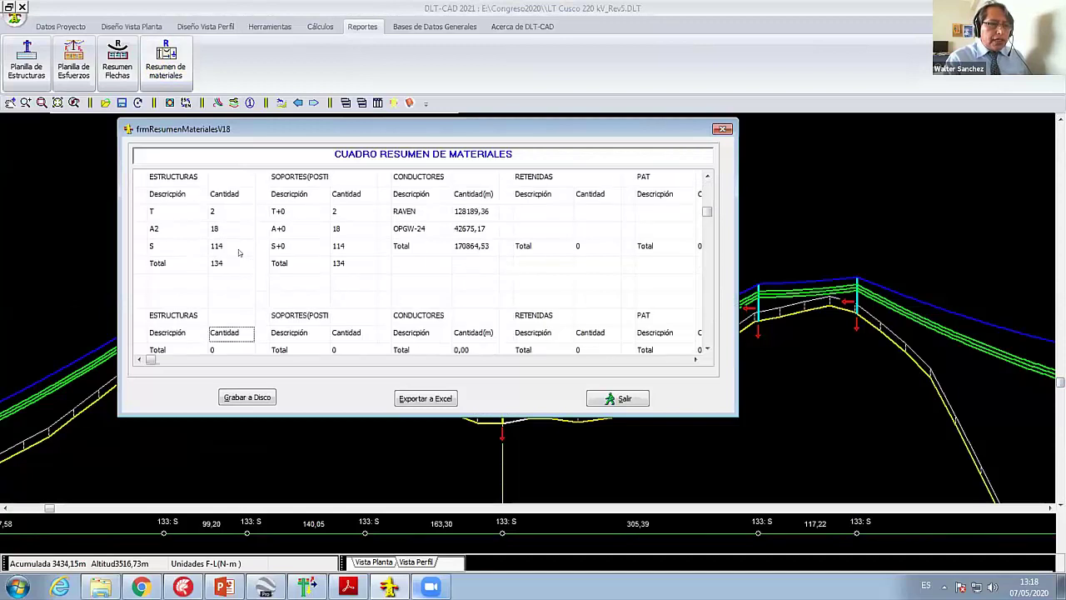
scroll(239, 252, "down", 4)
scroll(239, 252, "up", 1)
scroll(247, 315, "up", 1)
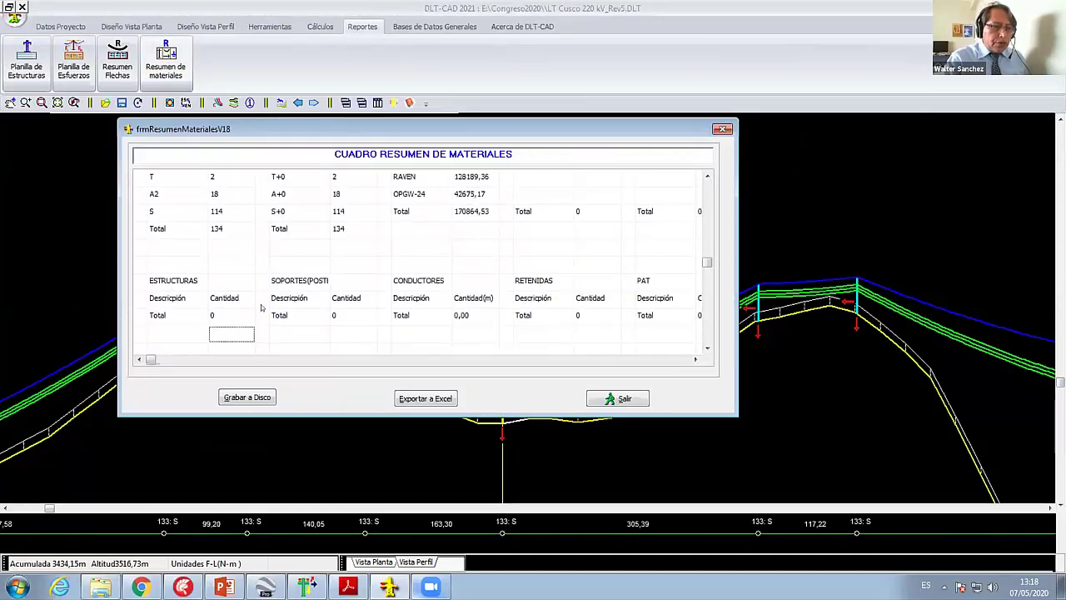
scroll(242, 266, "down", 3)
scroll(224, 286, "up", 2)
scroll(309, 230, "up", 4)
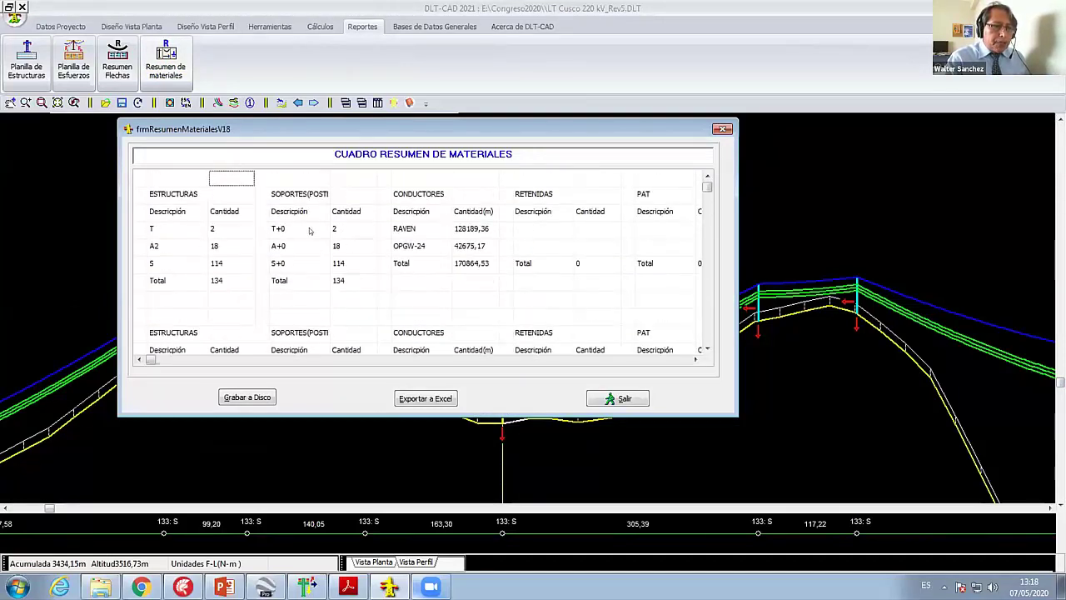
scroll(248, 334, "down", 3)
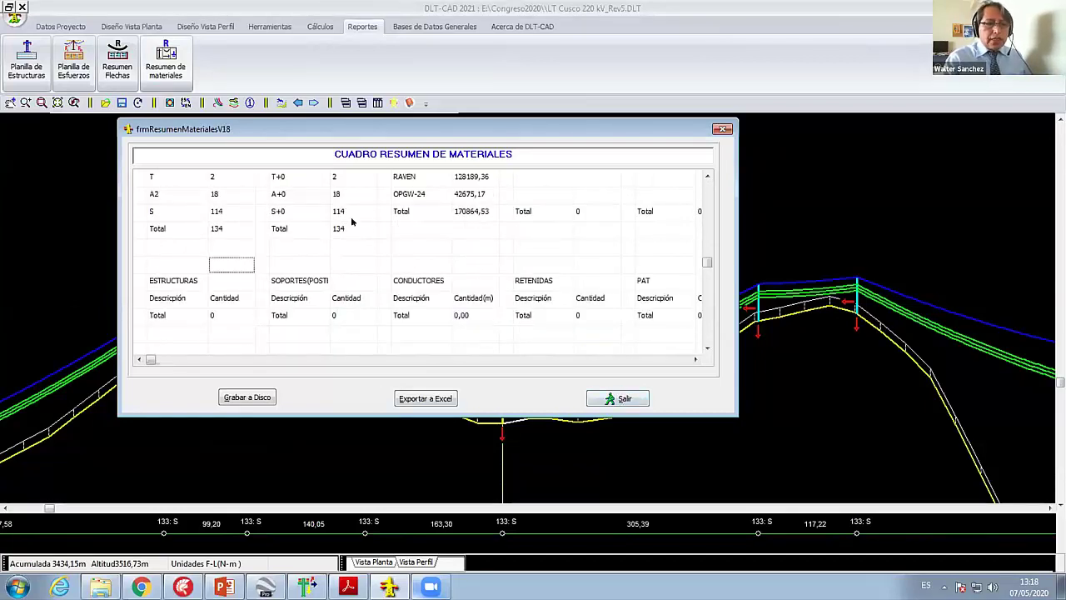
scroll(351, 220, "up", 3)
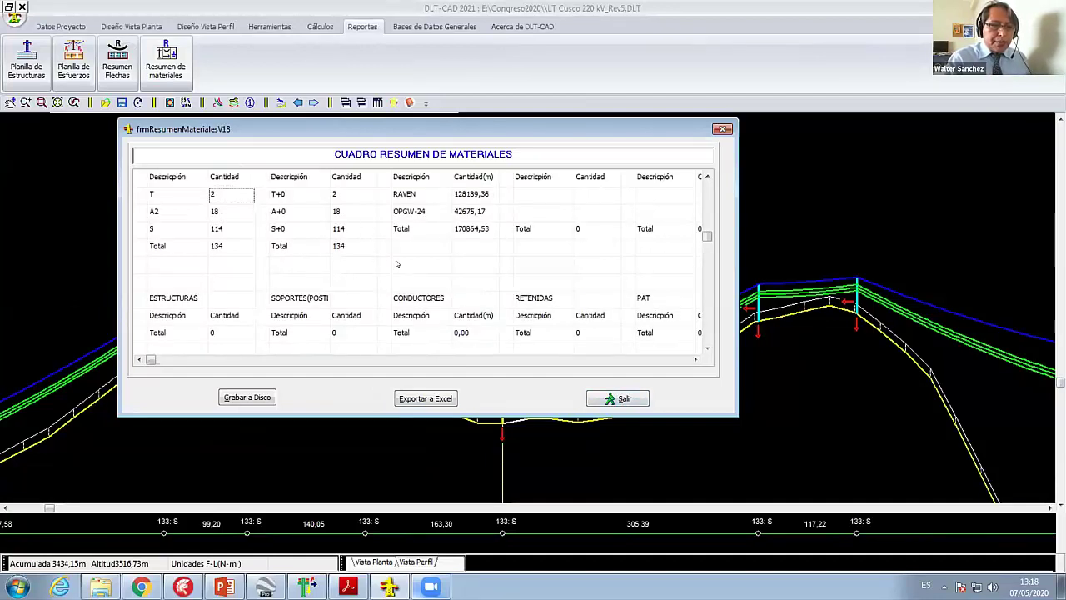
left_click(616, 396)
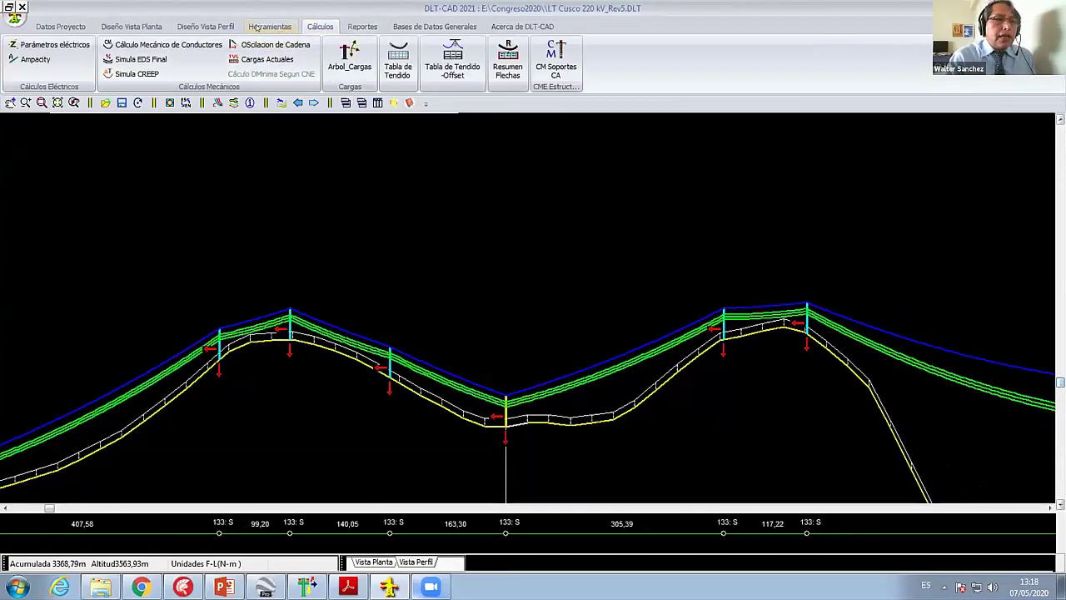
left_click(224, 26)
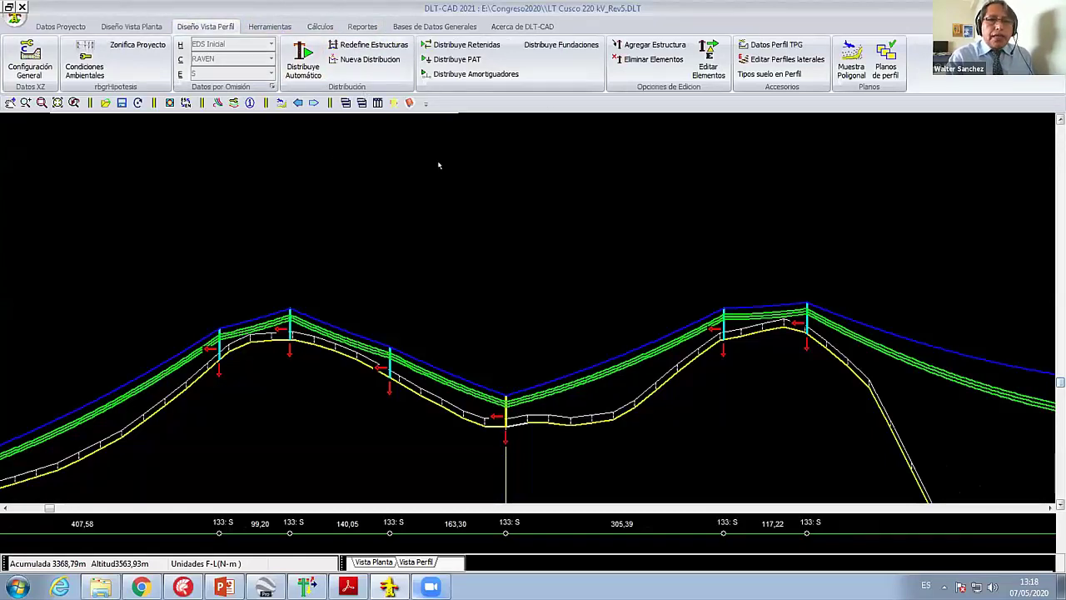
Step: Preview the profile plan sheets and box-zoom in on the first few sheets
left_click(363, 26)
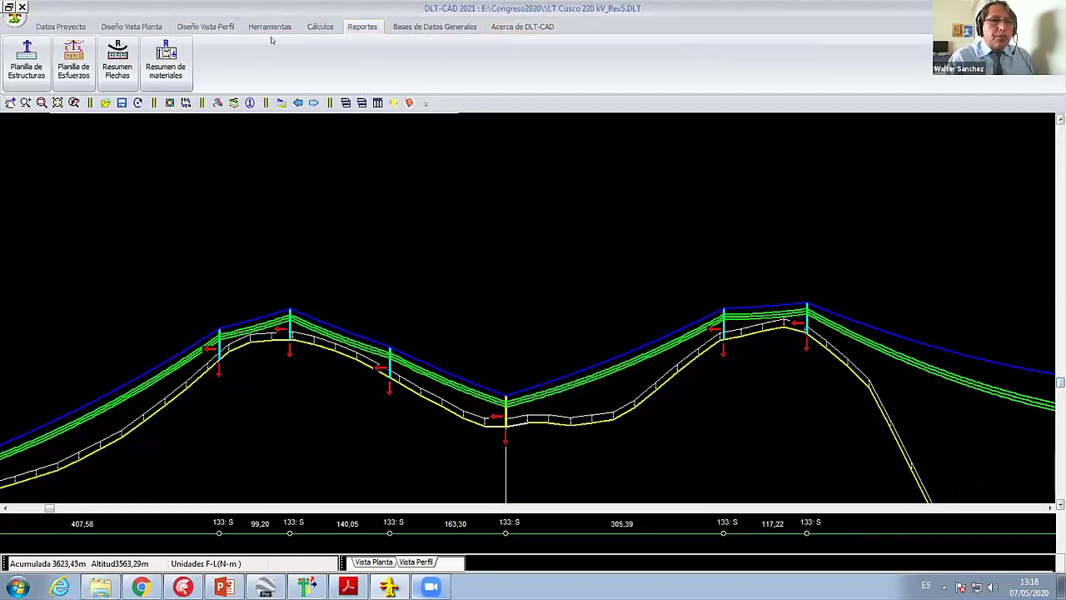
left_click(433, 26)
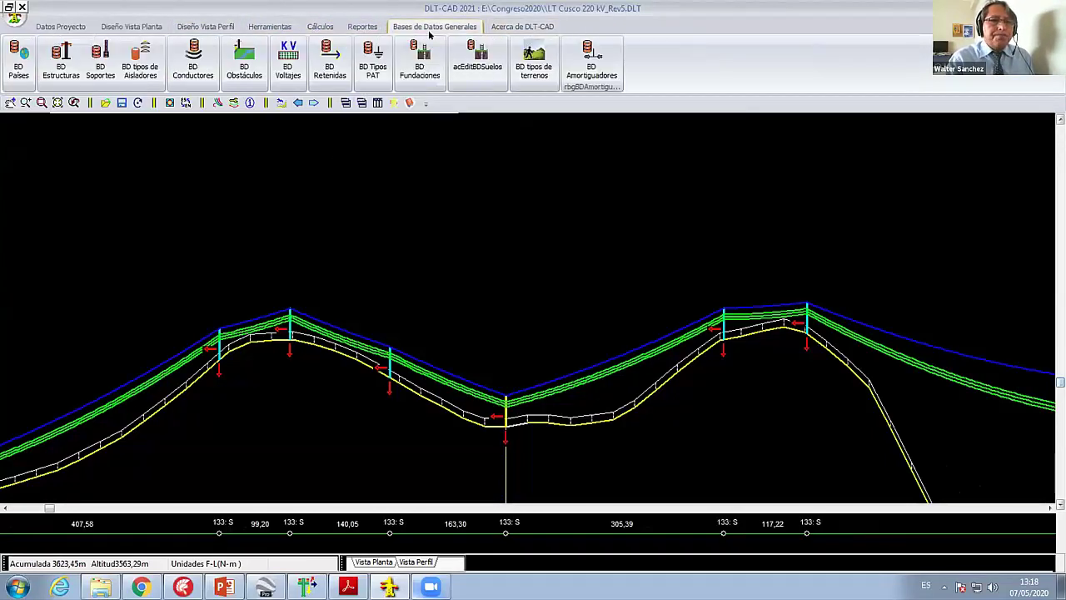
left_click(360, 28)
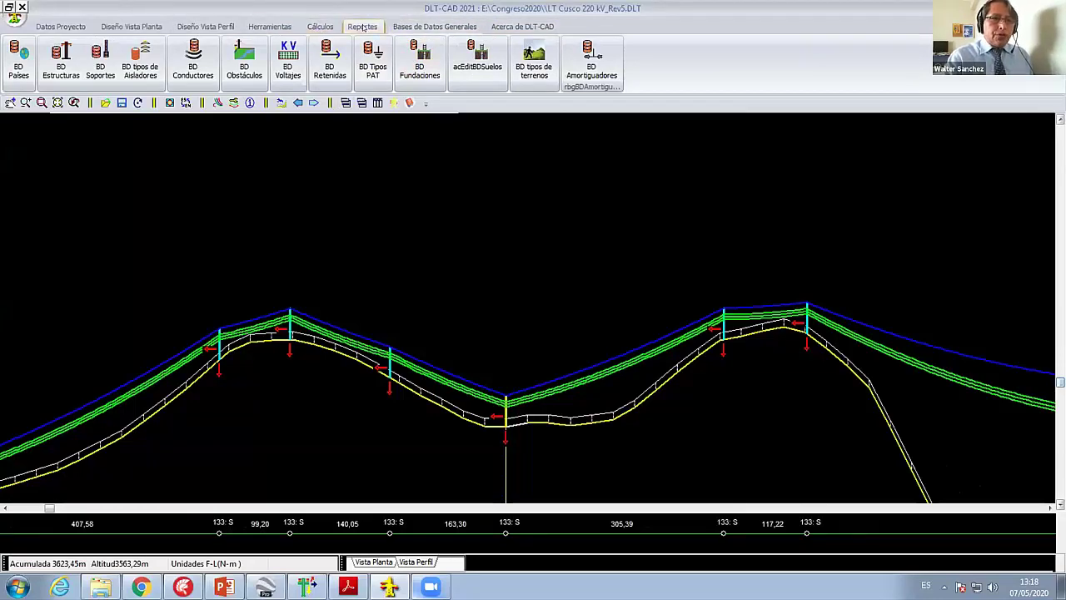
left_click(236, 27)
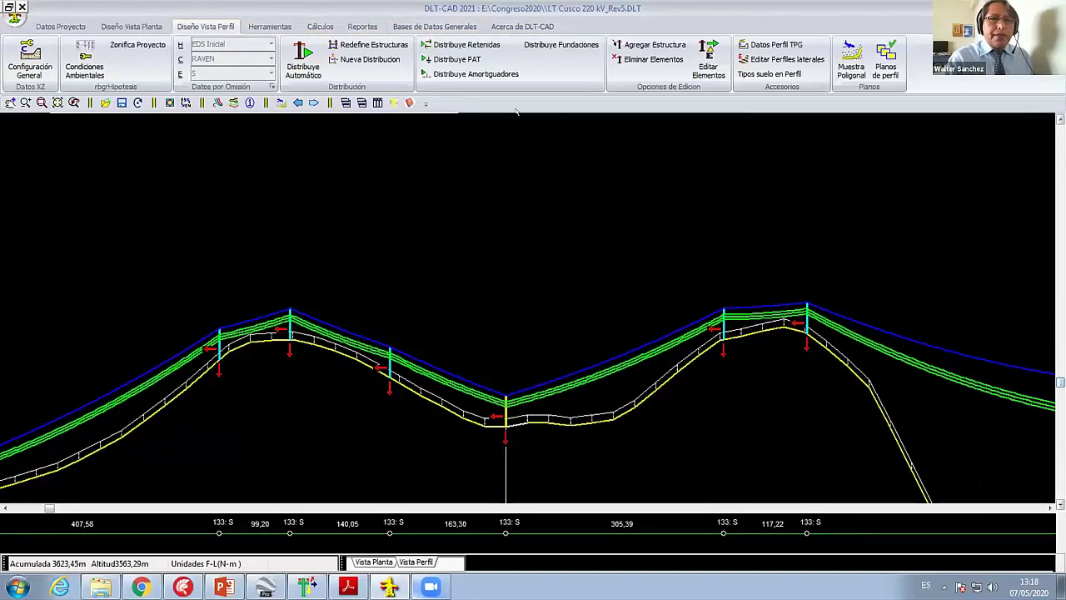
left_click(885, 62)
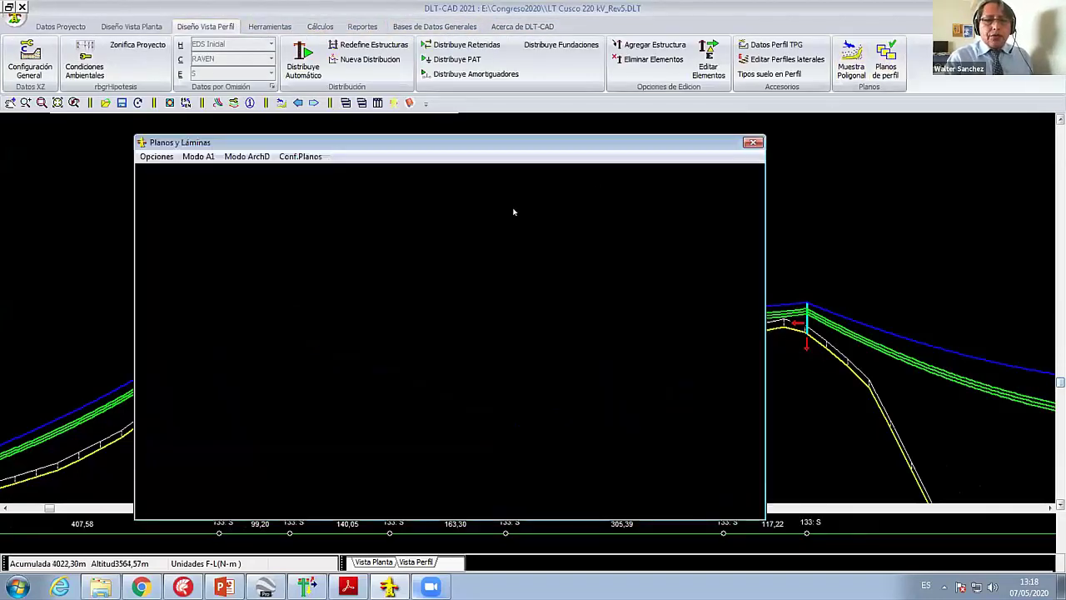
right_click(352, 236)
left_click(381, 297)
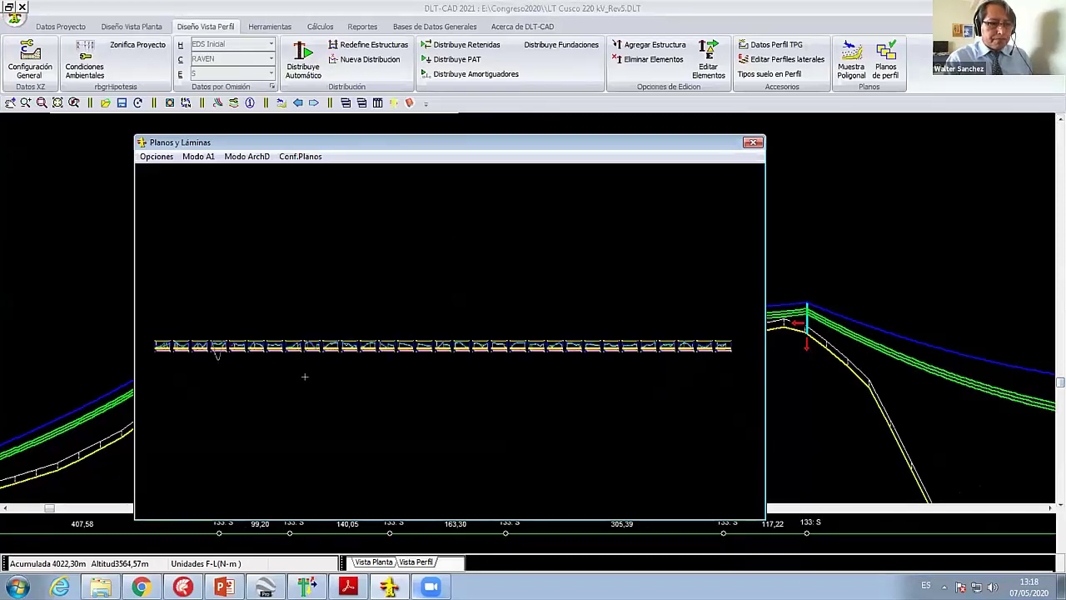
left_click_drag(341, 288, 468, 433)
right_click(450, 219)
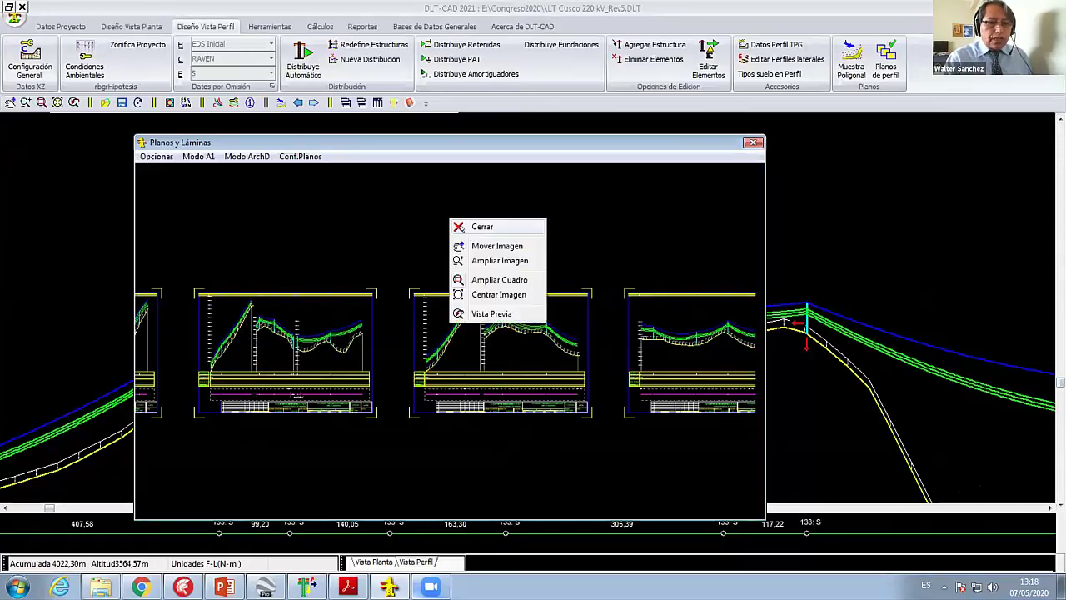
left_click(418, 286)
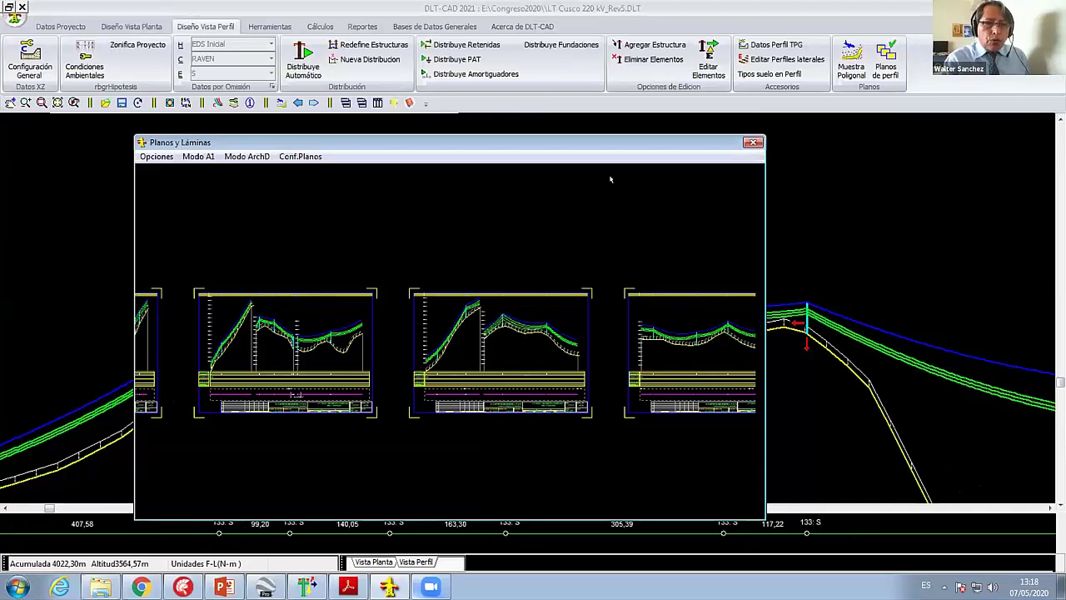
left_click(751, 143)
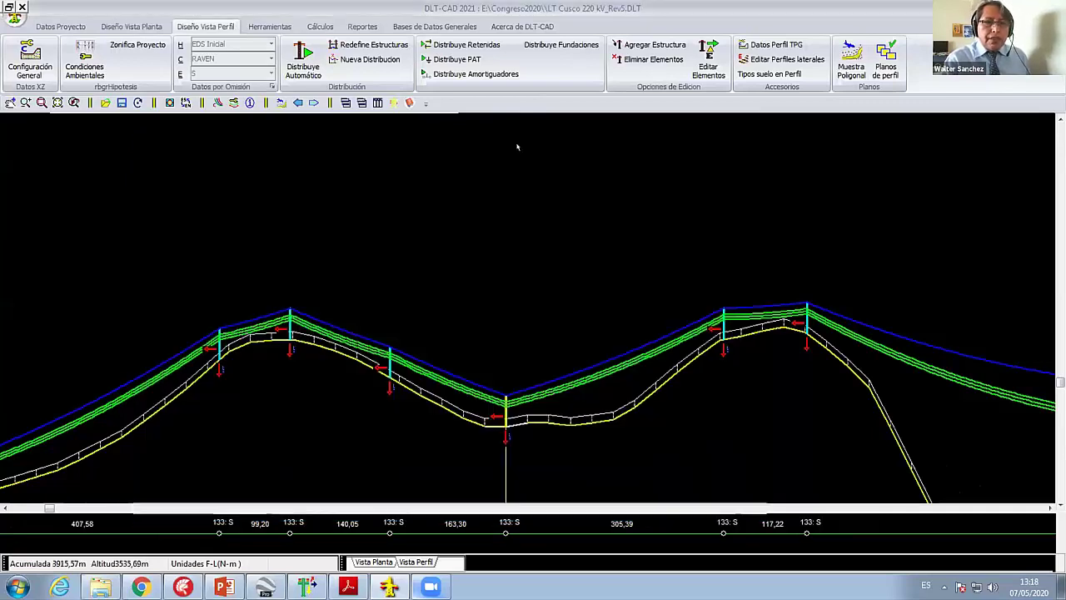
Step: Step the profile to another section and box-zoom on two of its sheets
left_click(313, 102)
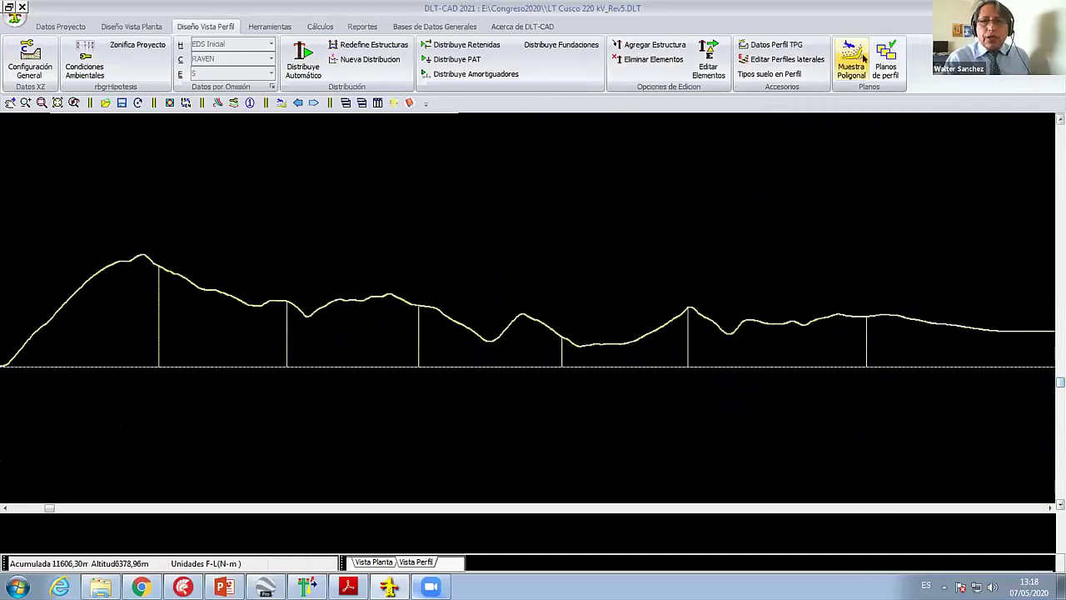
left_click(885, 60)
right_click(272, 146)
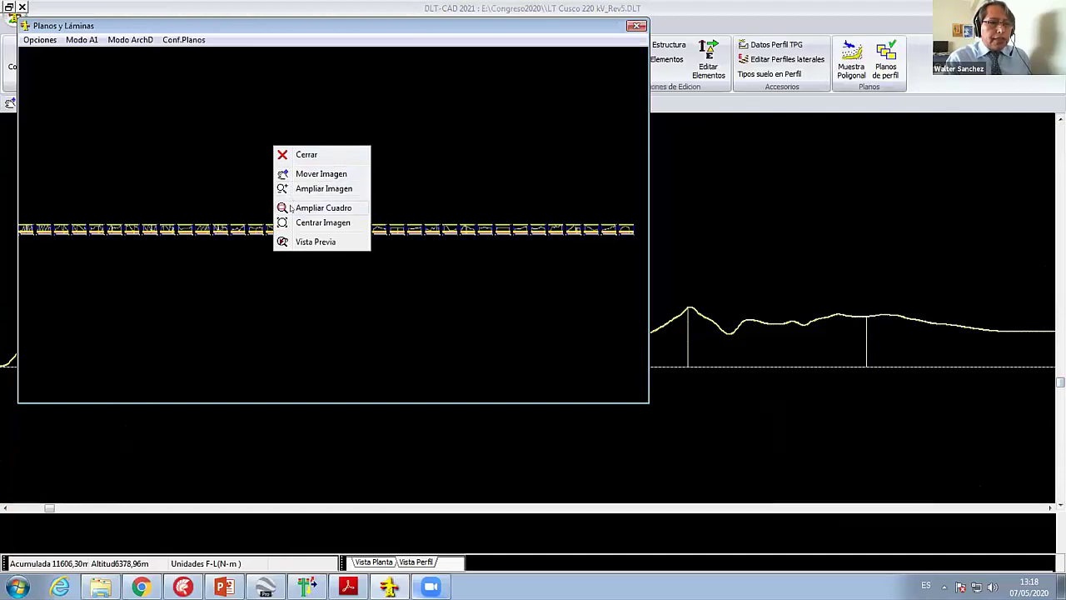
left_click(316, 208)
left_click_drag(228, 209, 317, 228)
scroll(333, 185, "up", 3)
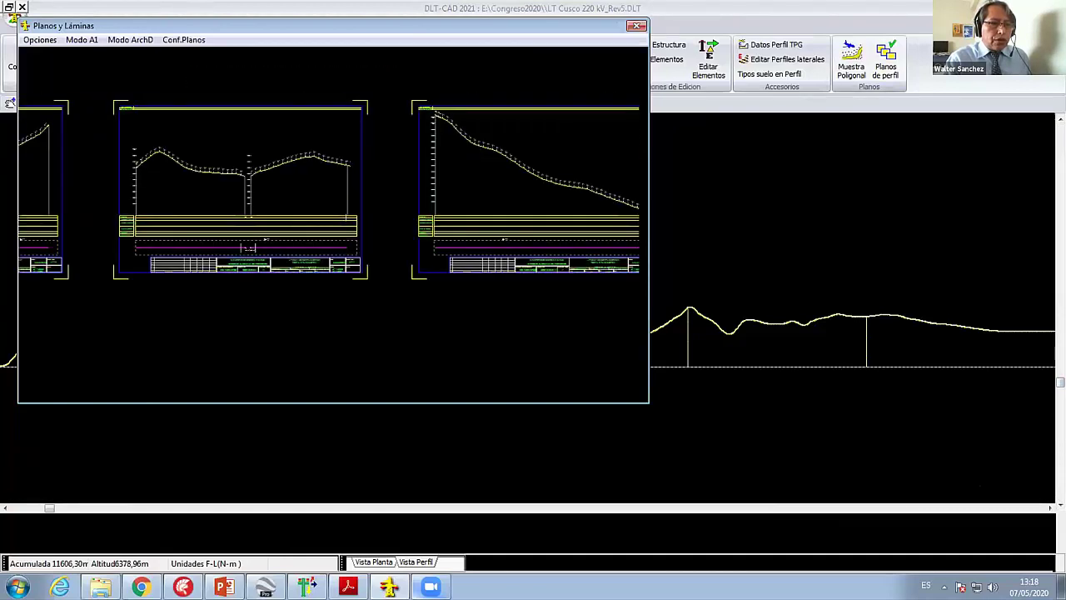
Step: Pan the sheets to centre the middle one, then exit via Opciones > Salir
right_click(298, 109)
left_click(347, 138)
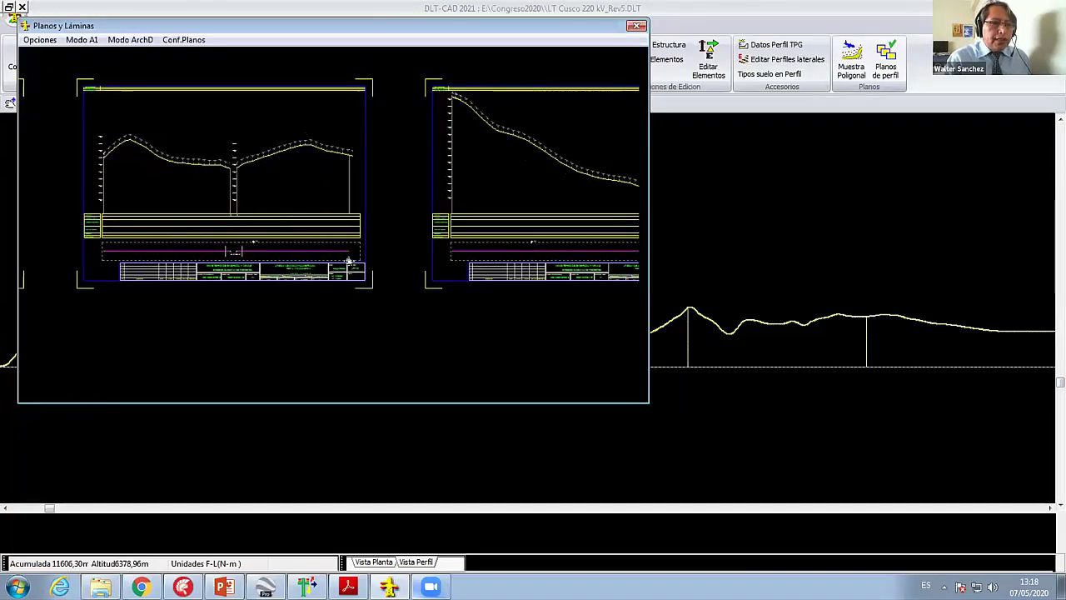
left_click_drag(263, 159, 340, 265)
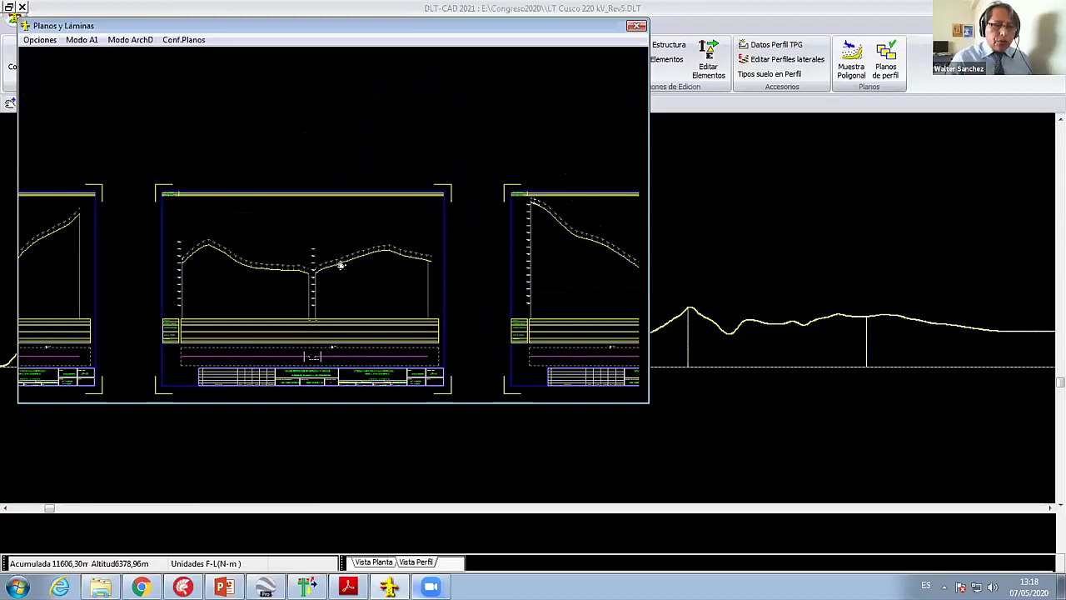
scroll(340, 265, "down", 2)
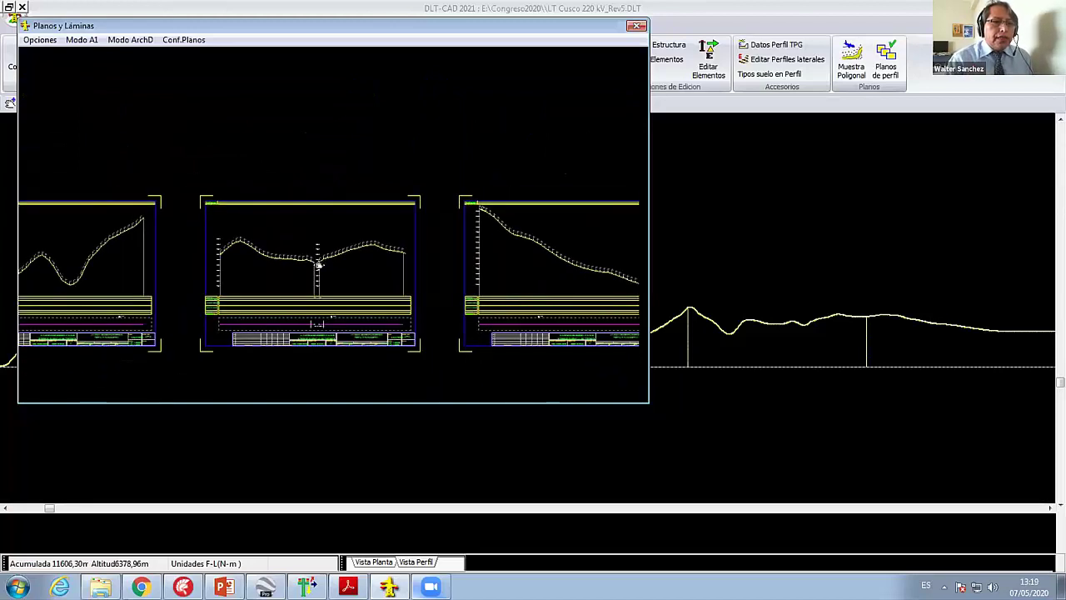
scroll(316, 200, "down", 2)
right_click(302, 138)
left_click(305, 142)
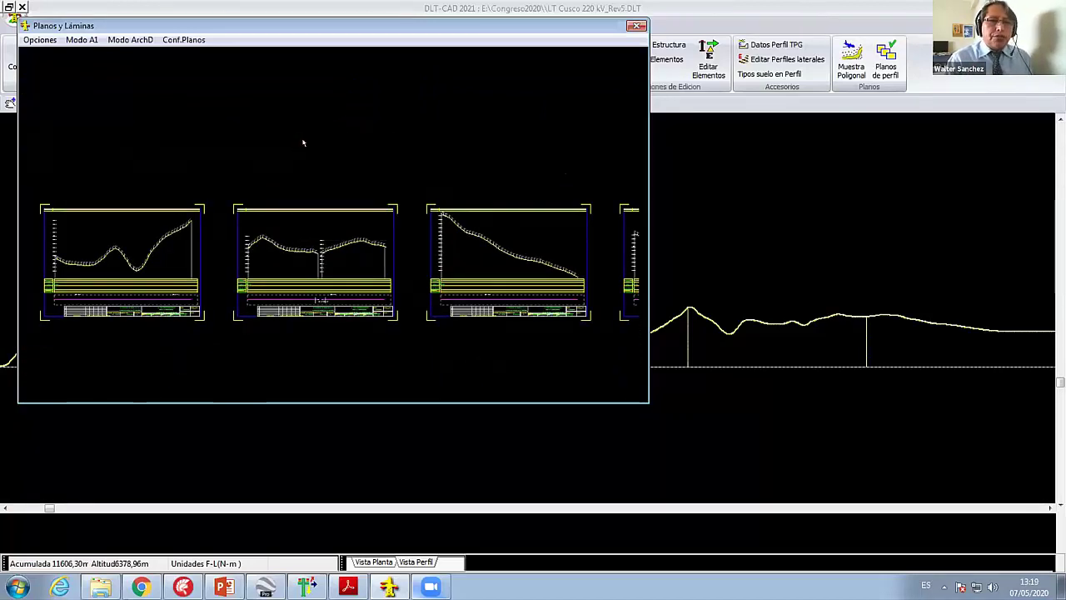
left_click(36, 40)
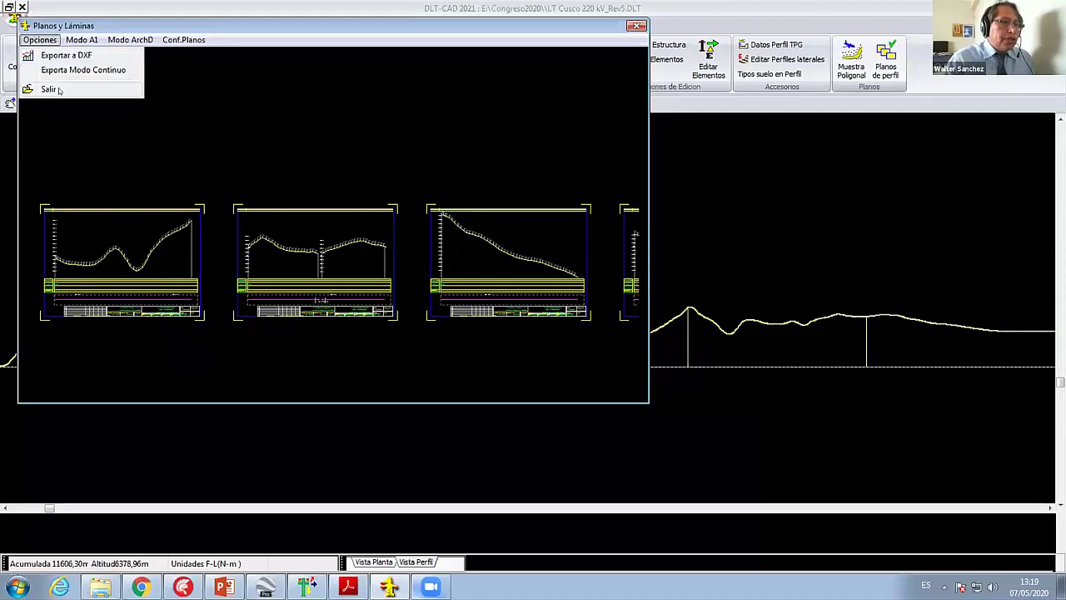
left_click(50, 90)
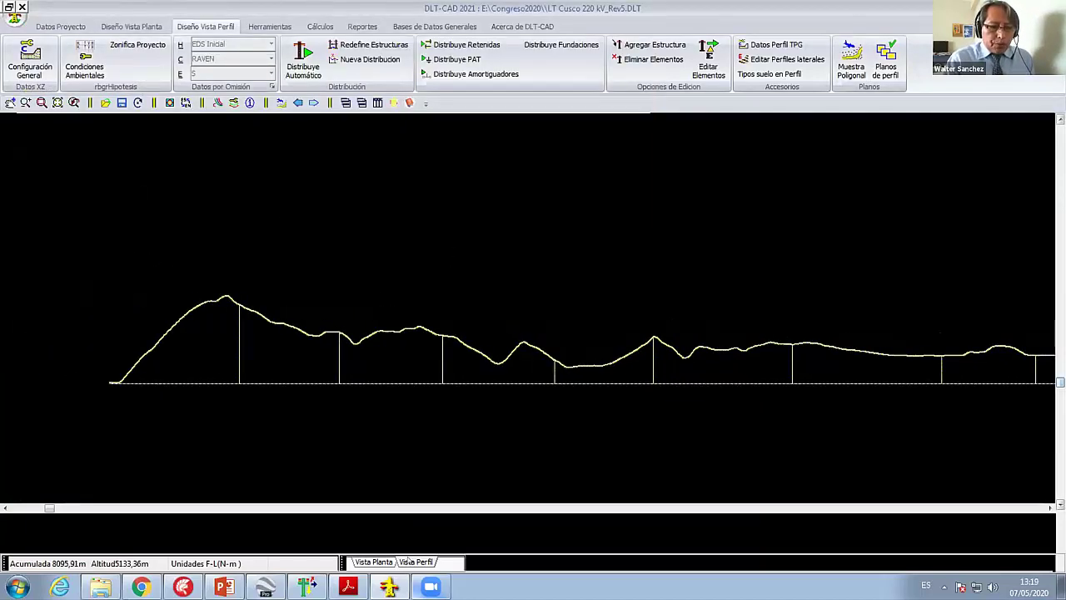
Step: Move the profile to another section, then switch to the route's Diseño Vista Planta view
left_click(314, 103)
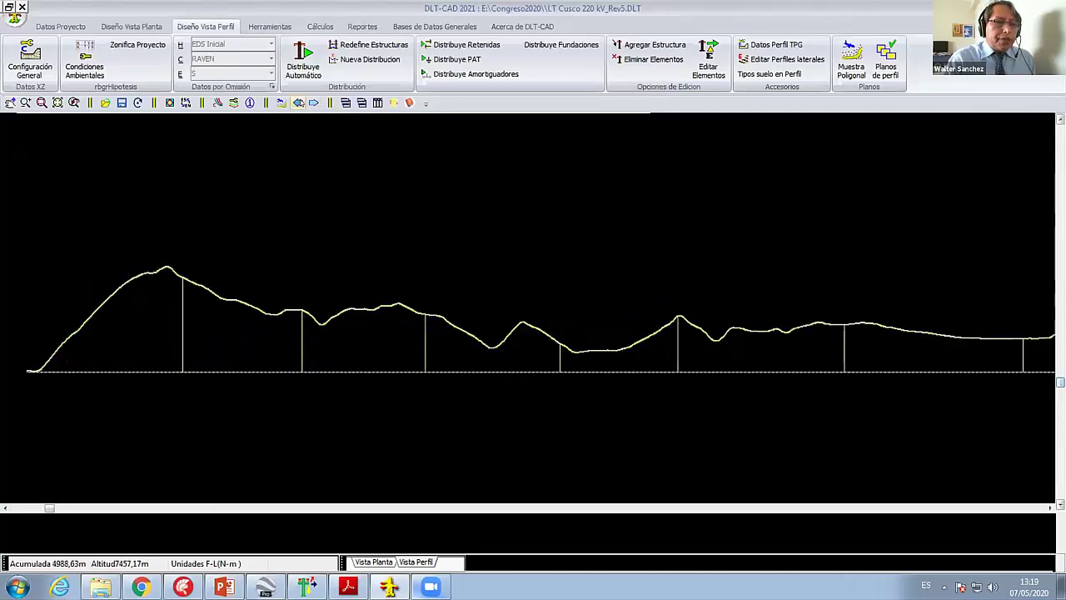
left_click(314, 102)
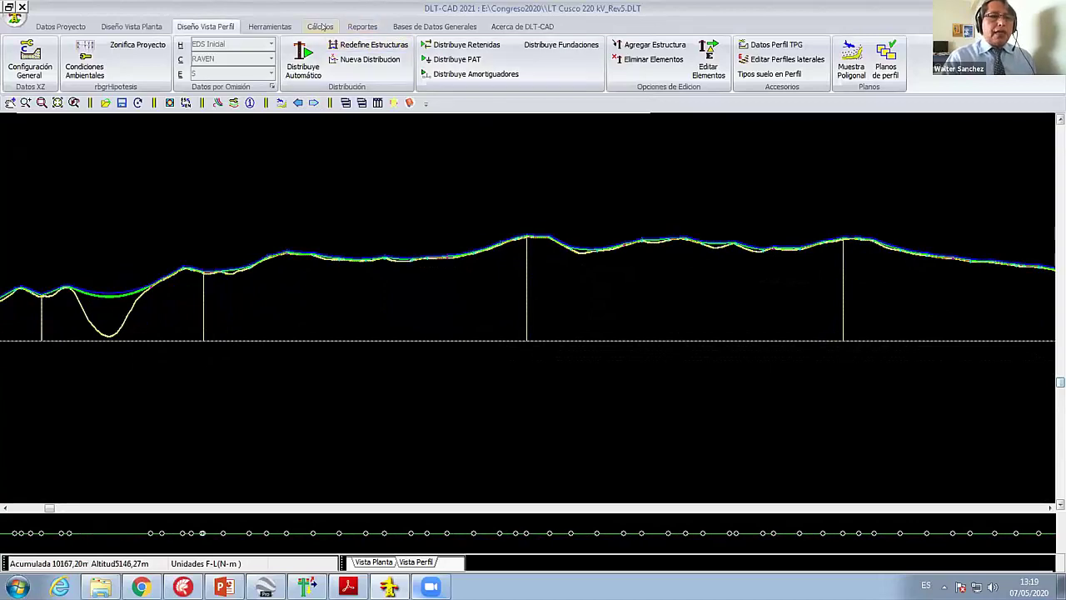
left_click(133, 26)
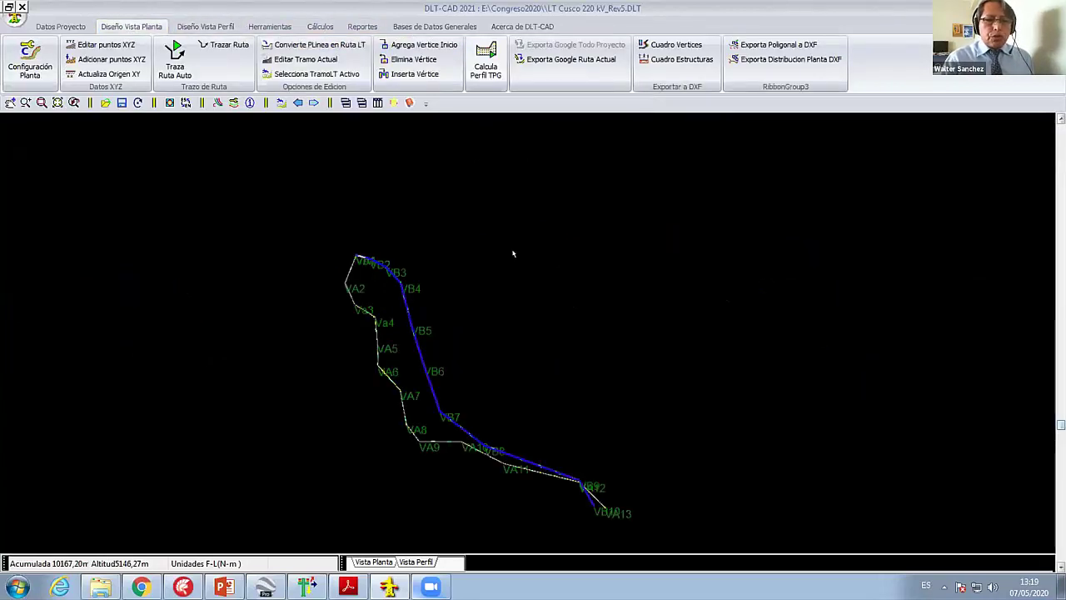
Step: Export the current route as KML file Diseno220_Cusco_2021, continuing past the debugger exception
left_click(565, 65)
type("Diseno220_Cusco_202")
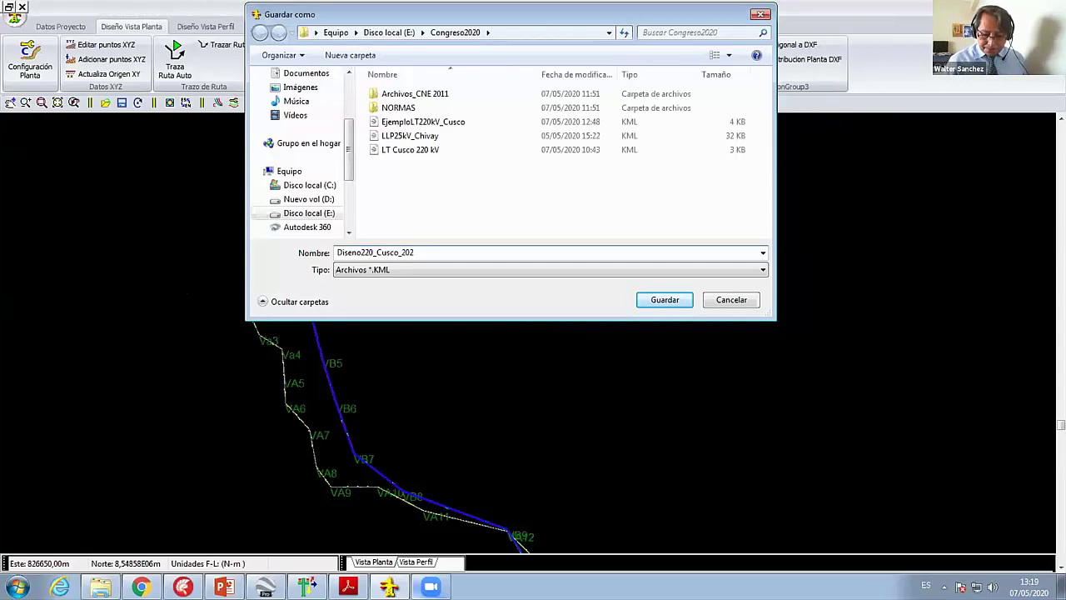
type("1")
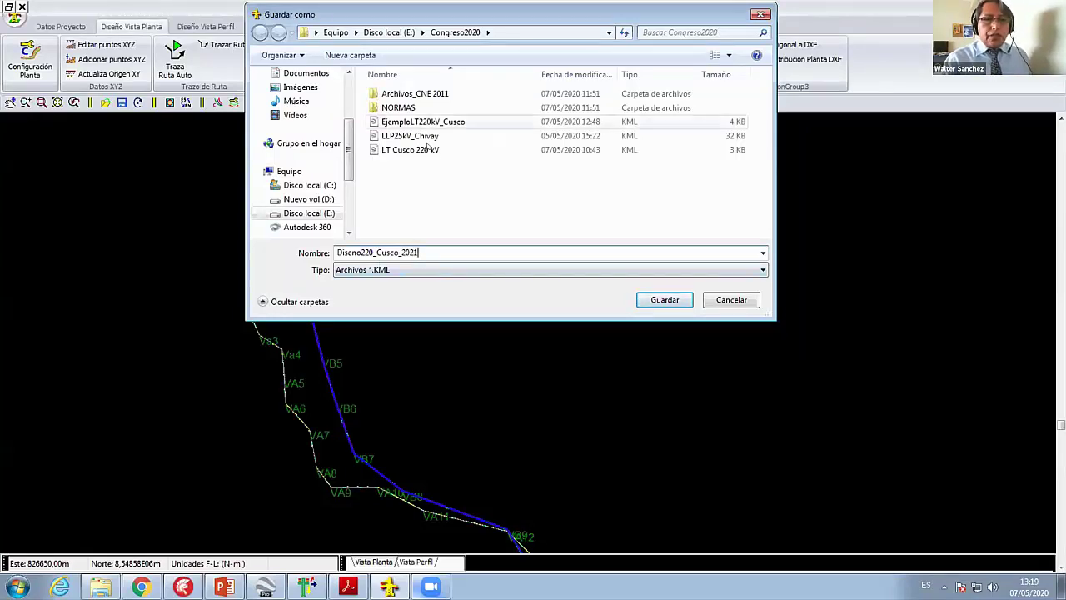
left_click(665, 300)
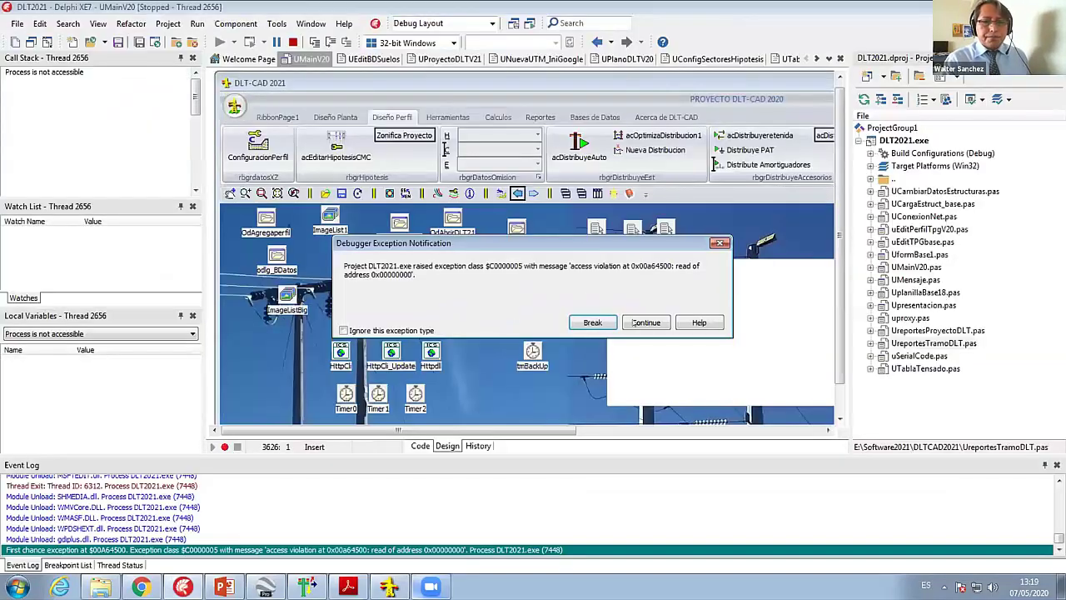
left_click(645, 325)
scroll(388, 278, "down", 2)
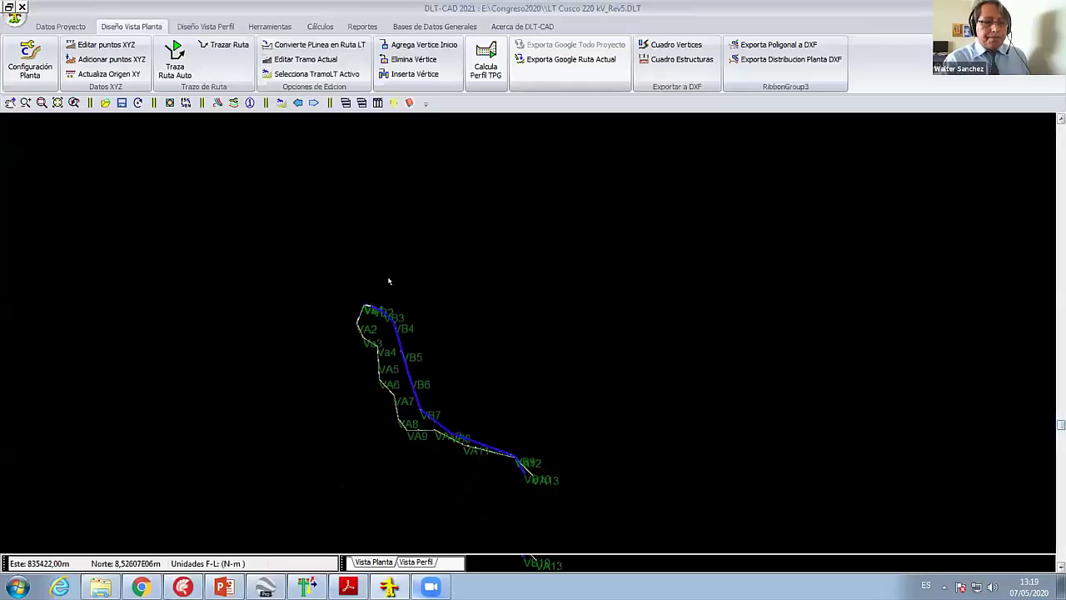
scroll(387, 325, "down", 2)
scroll(387, 329, "up", 1)
scroll(387, 329, "up", 1)
scroll(389, 252, "up", 1)
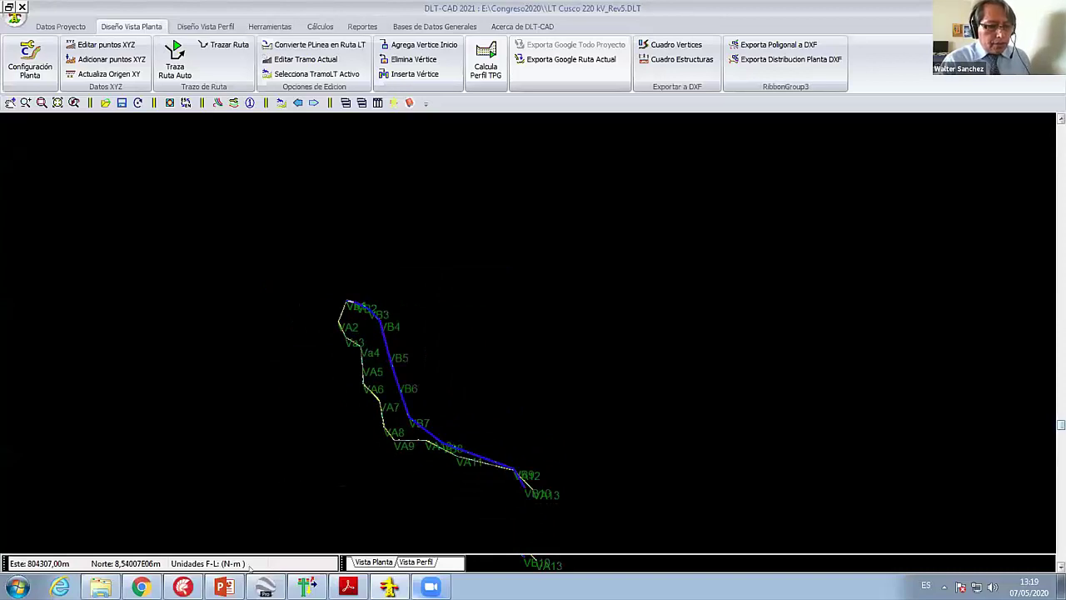
Step: Browse drive E: to PreSEntacion_Academico > DLT-CAD and open Proyecto50 in Google Earth
left_click(101, 587)
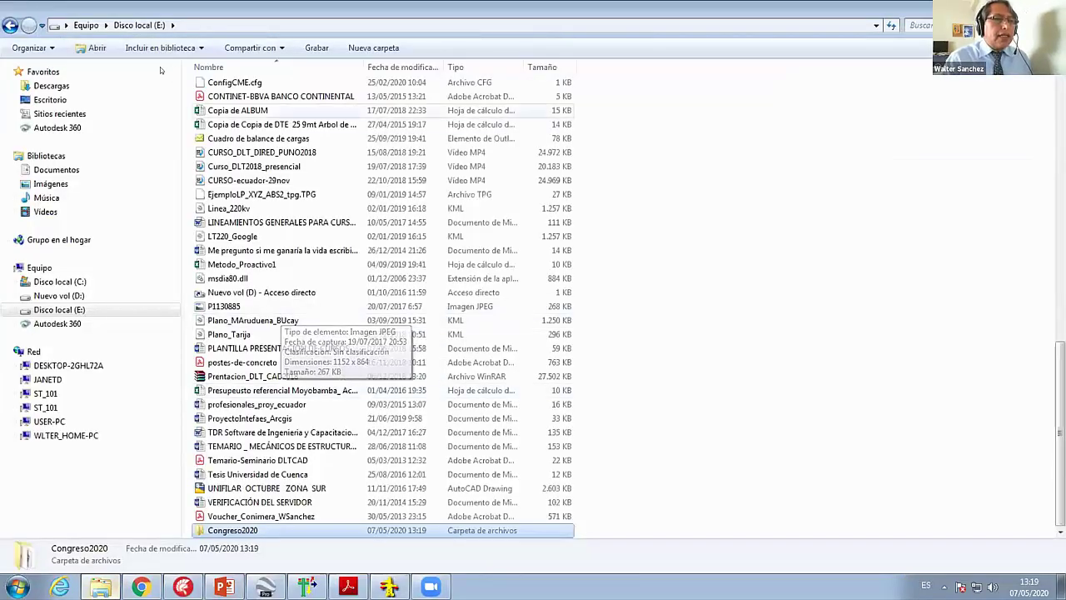
left_click(59, 296)
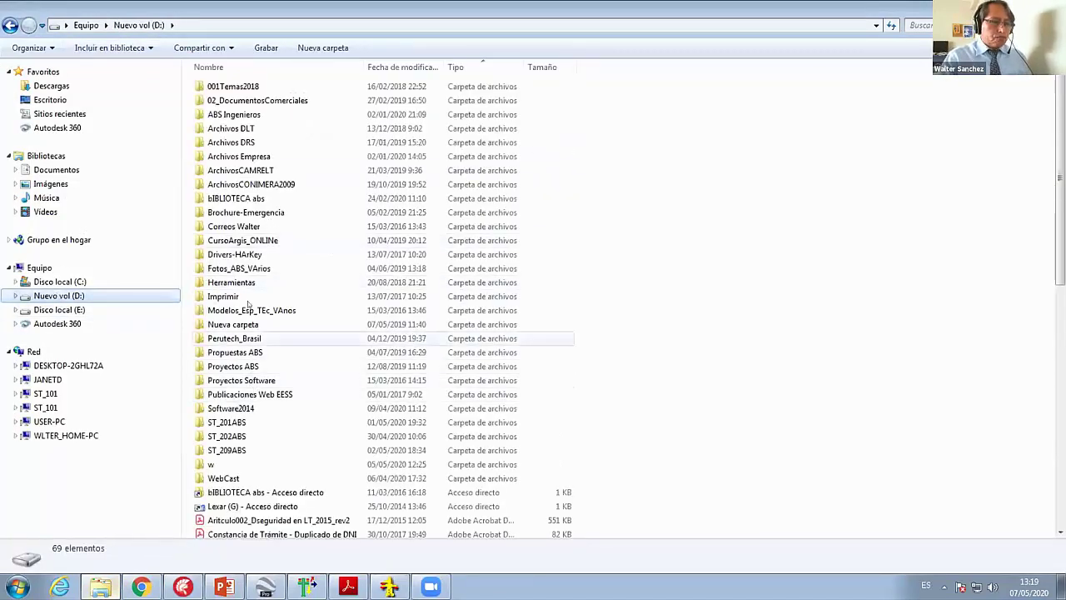
left_click(68, 308)
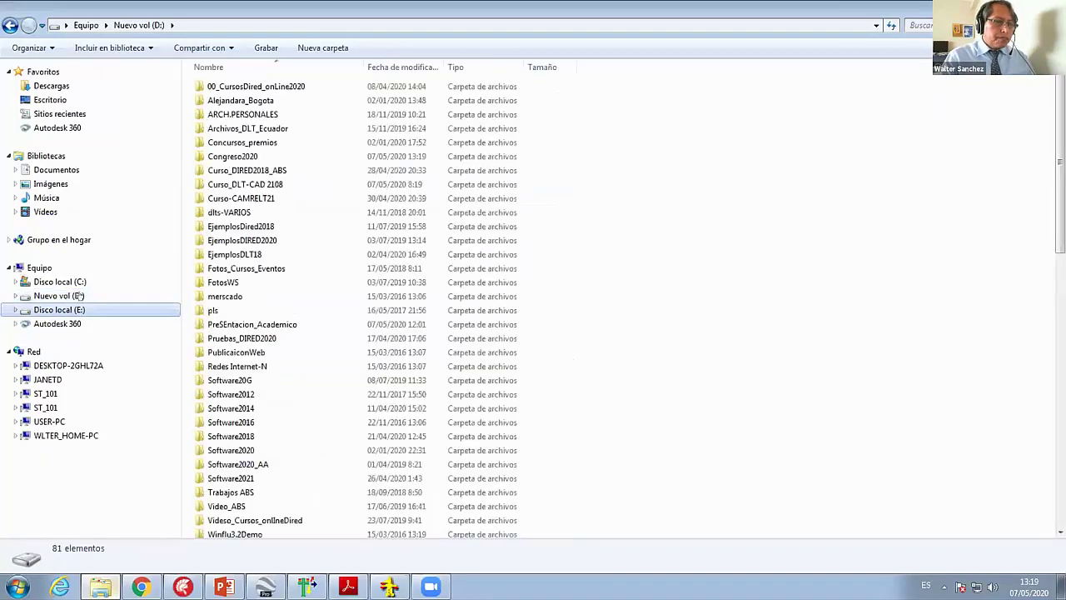
left_click(71, 296)
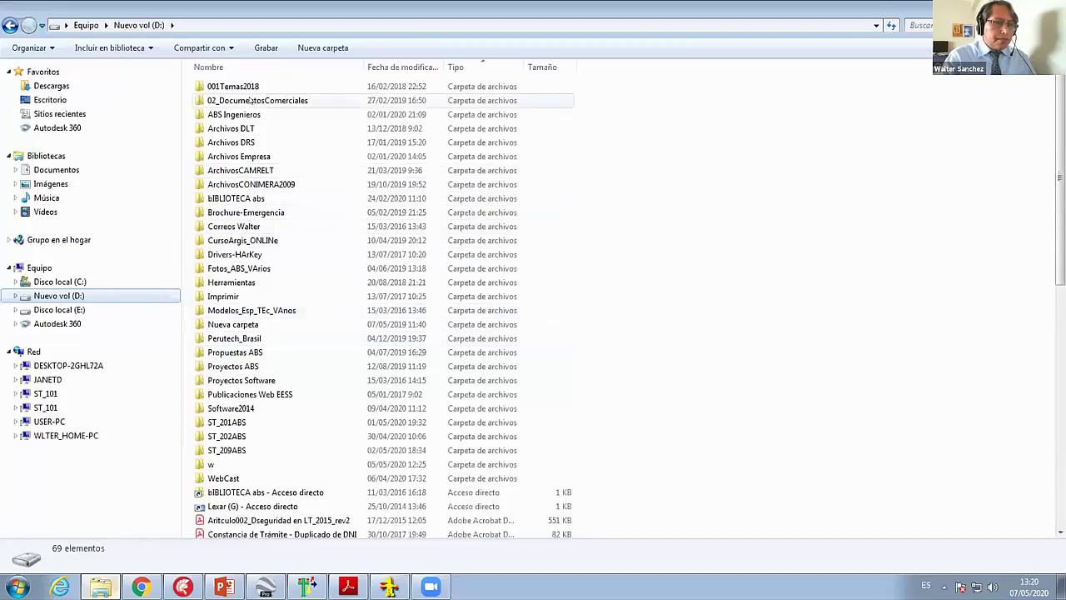
left_click(79, 309)
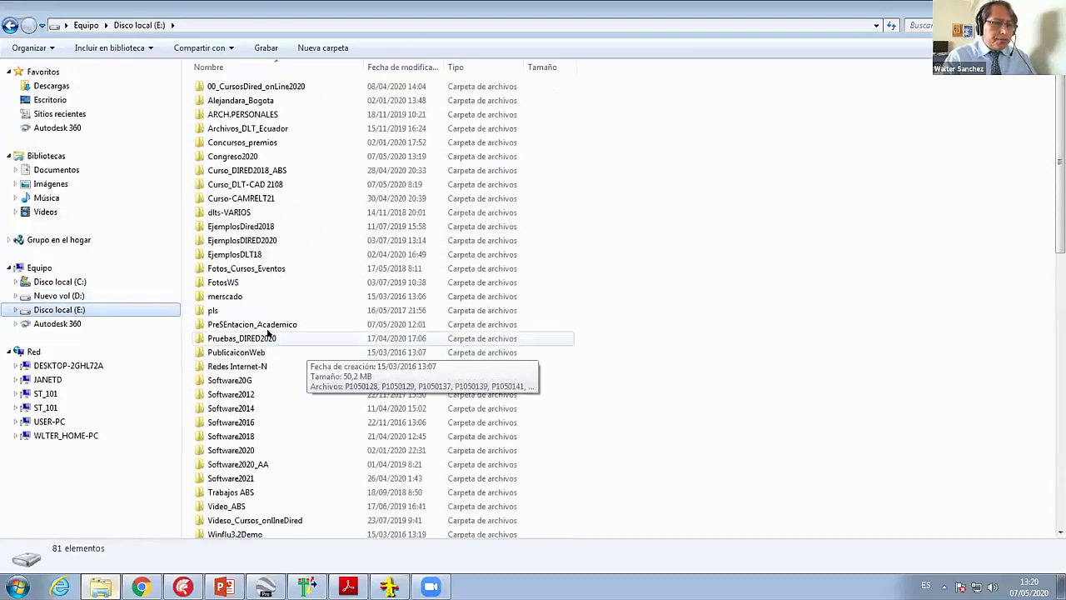
double_click(249, 324)
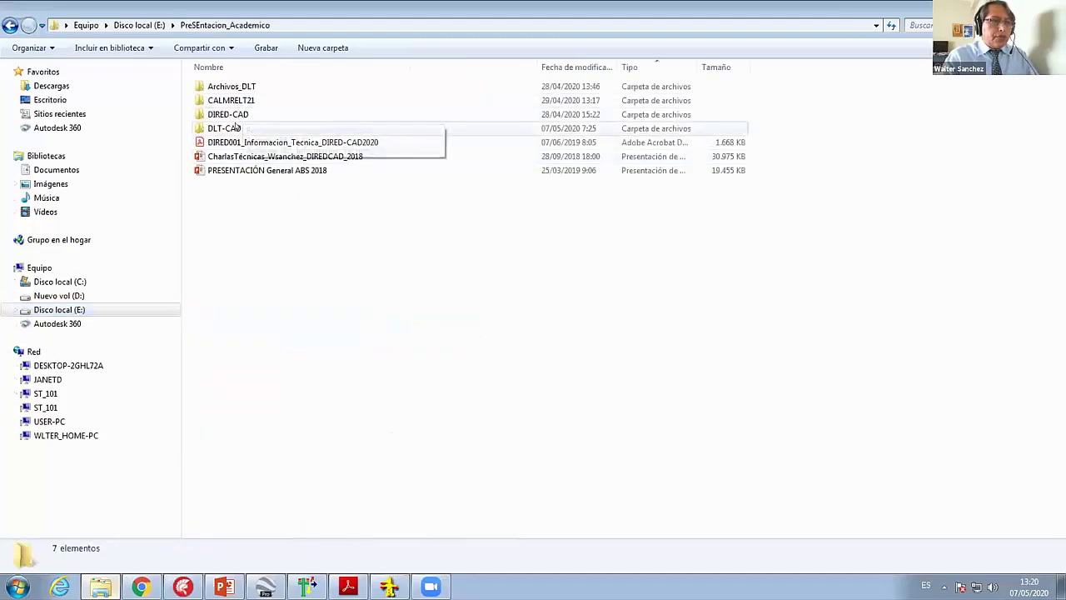
double_click(225, 128)
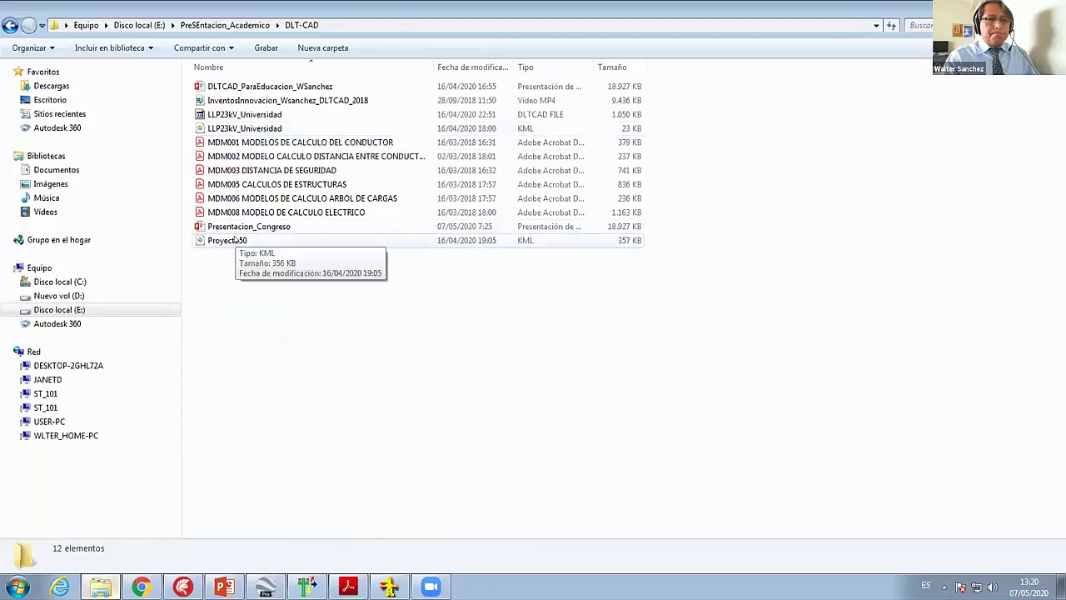
double_click(234, 240)
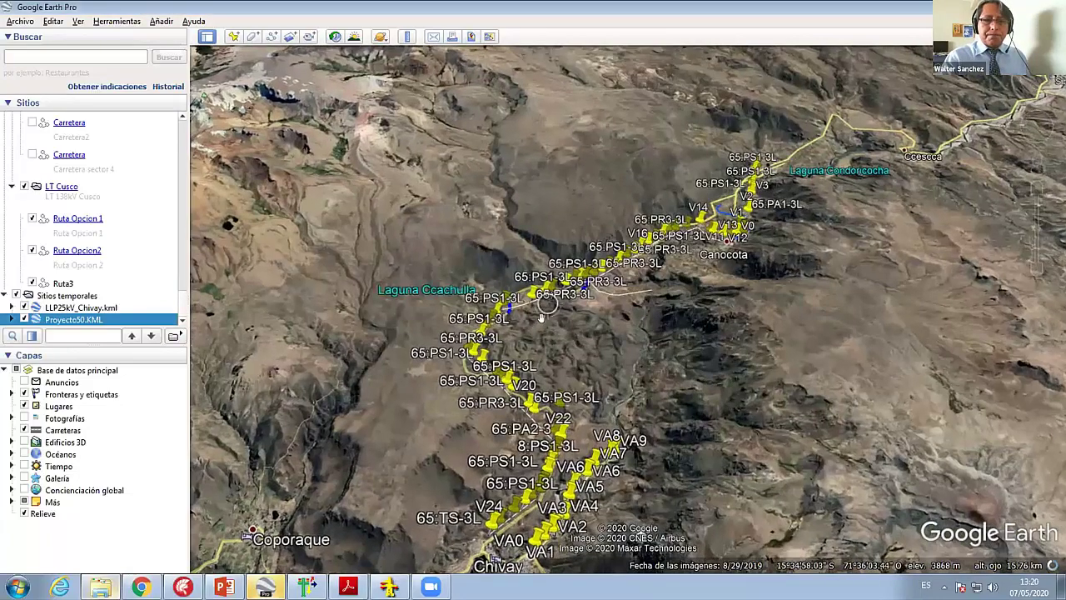
Step: Zoom in on V18 and 65.PS1-3L and drop Pegman for a ground-level view
scroll(538, 316, "up", 2)
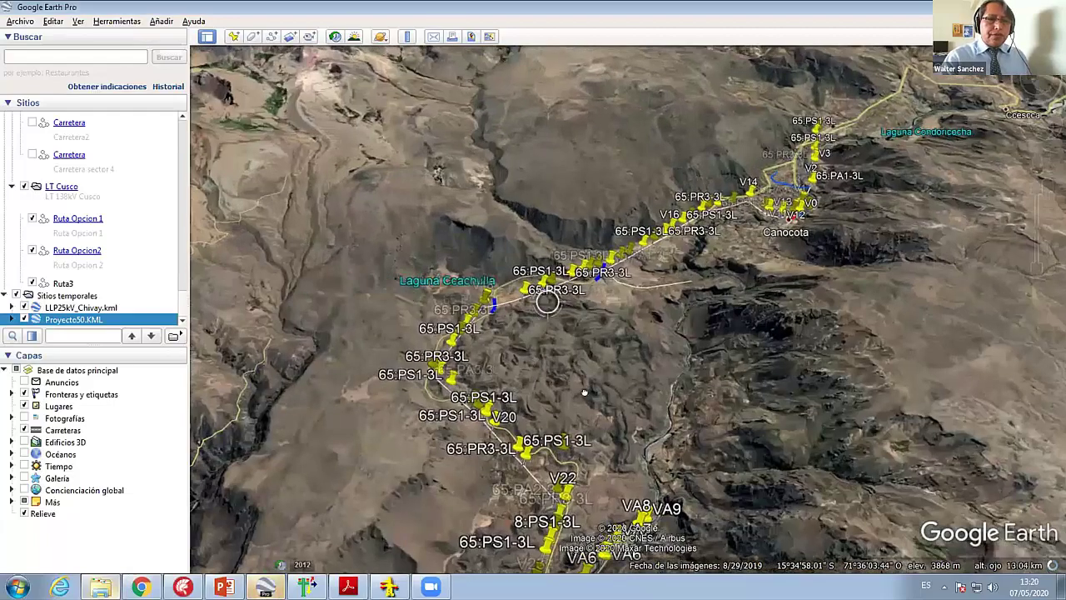
scroll(584, 392, "up", 2)
scroll(386, 383, "up", 2)
scroll(387, 383, "up", 2)
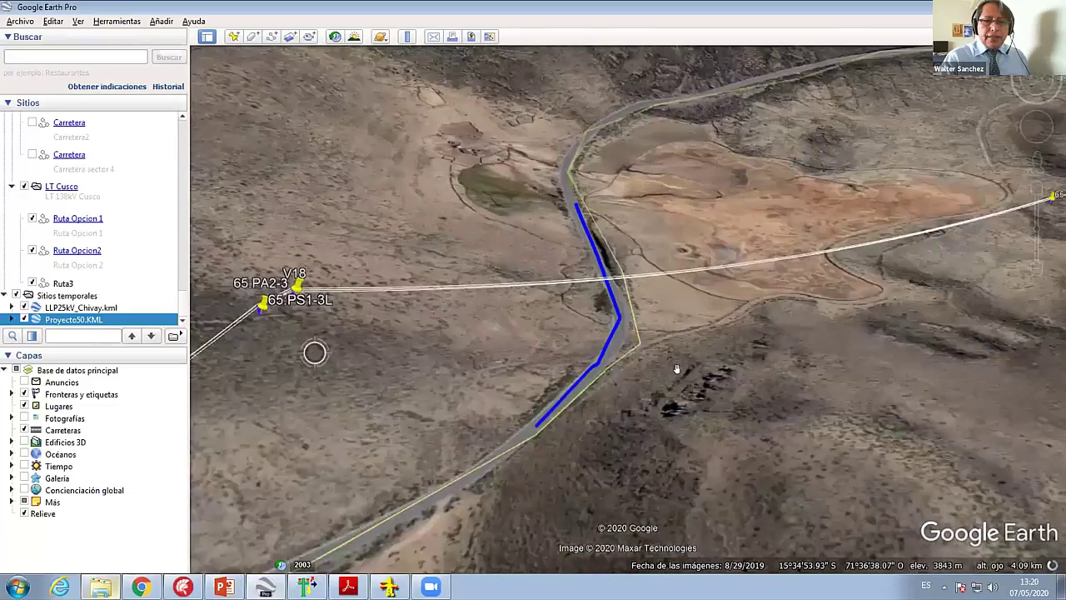
key("Left")
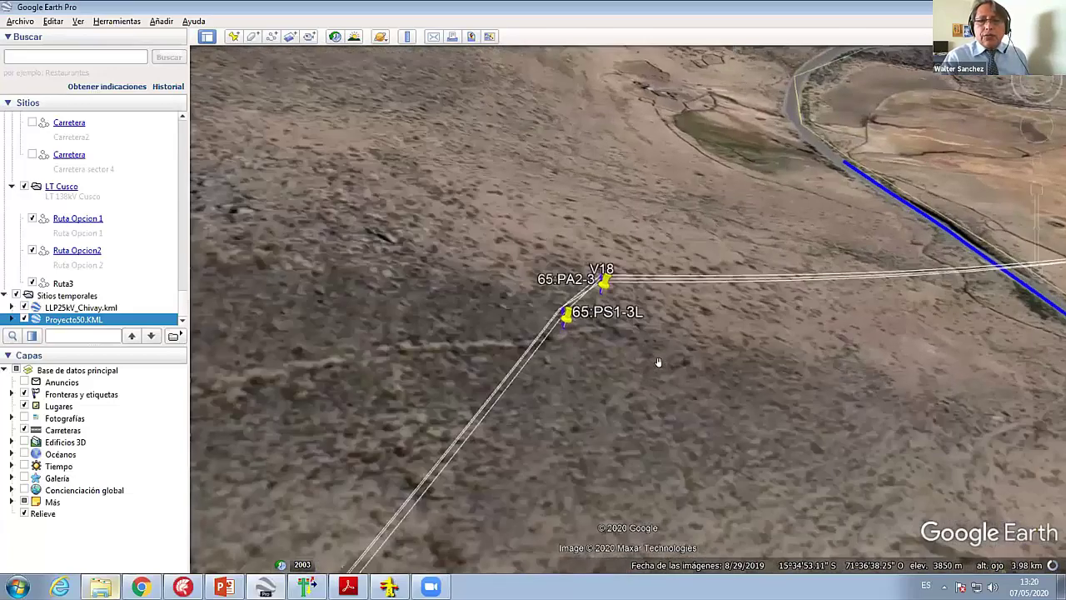
scroll(660, 344, "up", 1)
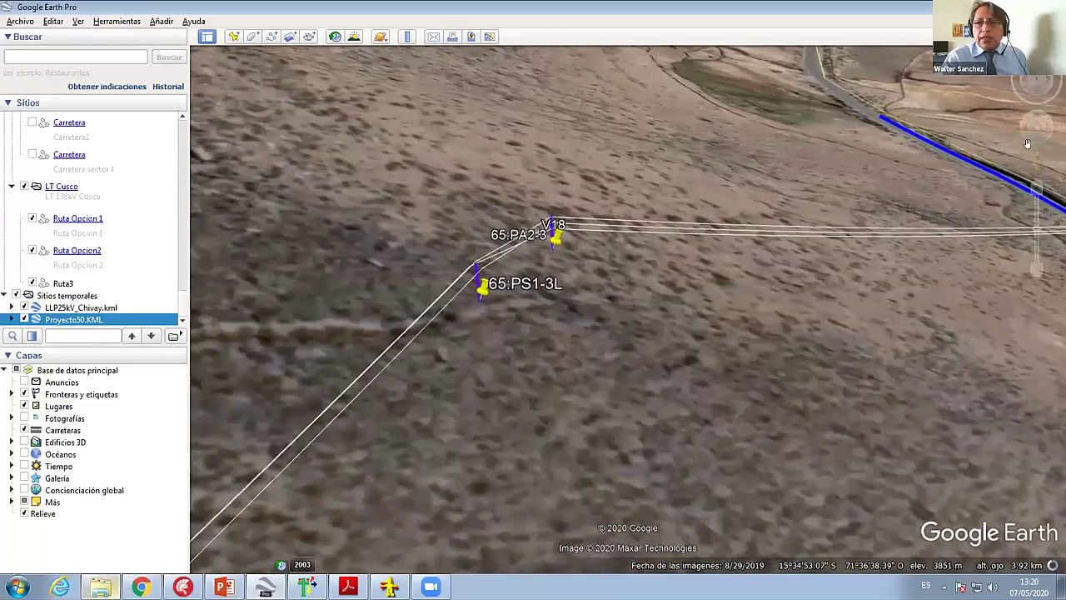
left_click_drag(1037, 163, 602, 276)
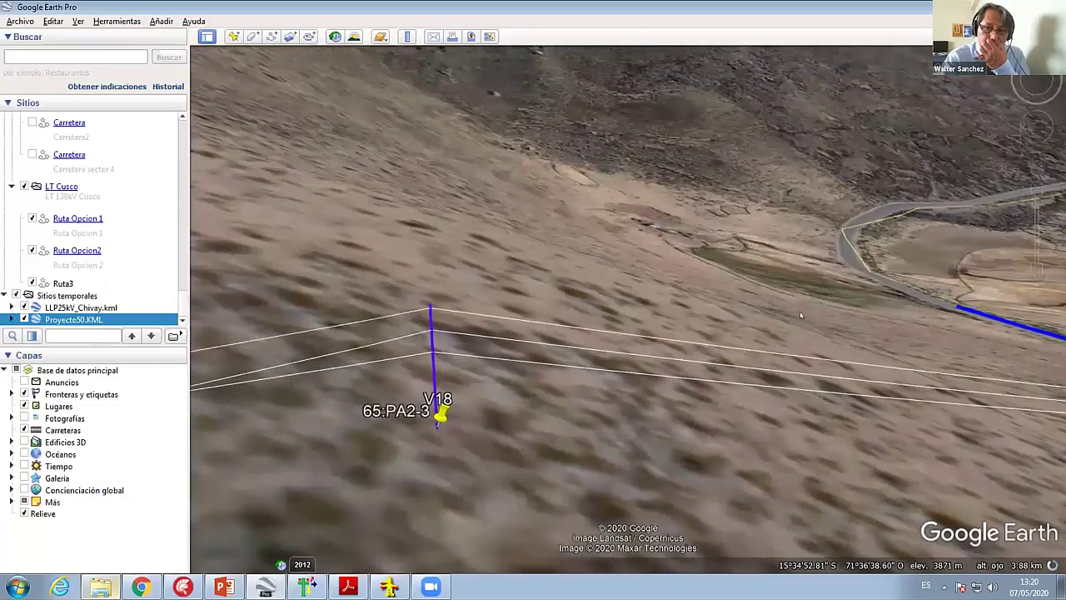
Step: Tilt and rotate the 3D view to show V18 beside 65.PS1-3L, then return to DLT-CAD
middle_click_drag(713, 306, 679, 273)
middle_click_drag(586, 262, 671, 297)
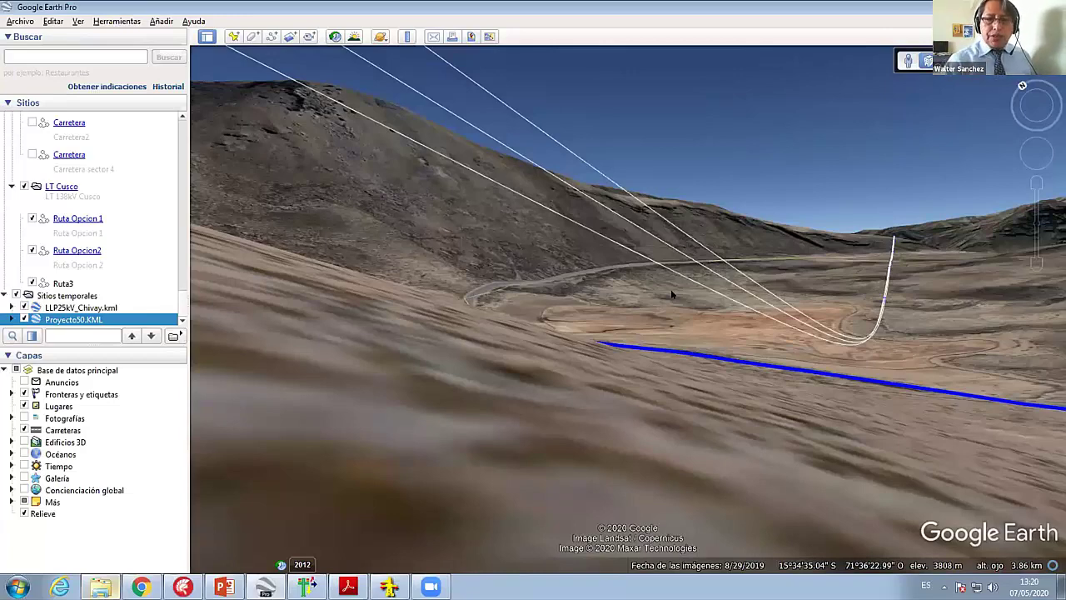
middle_click_drag(671, 293, 673, 296)
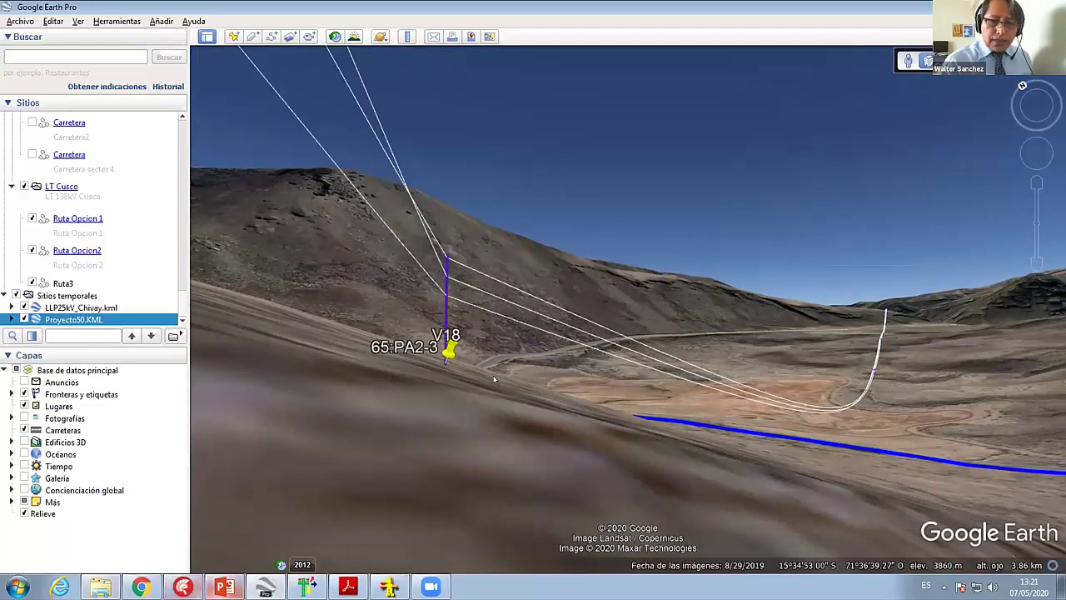
left_click_drag(494, 380, 577, 367)
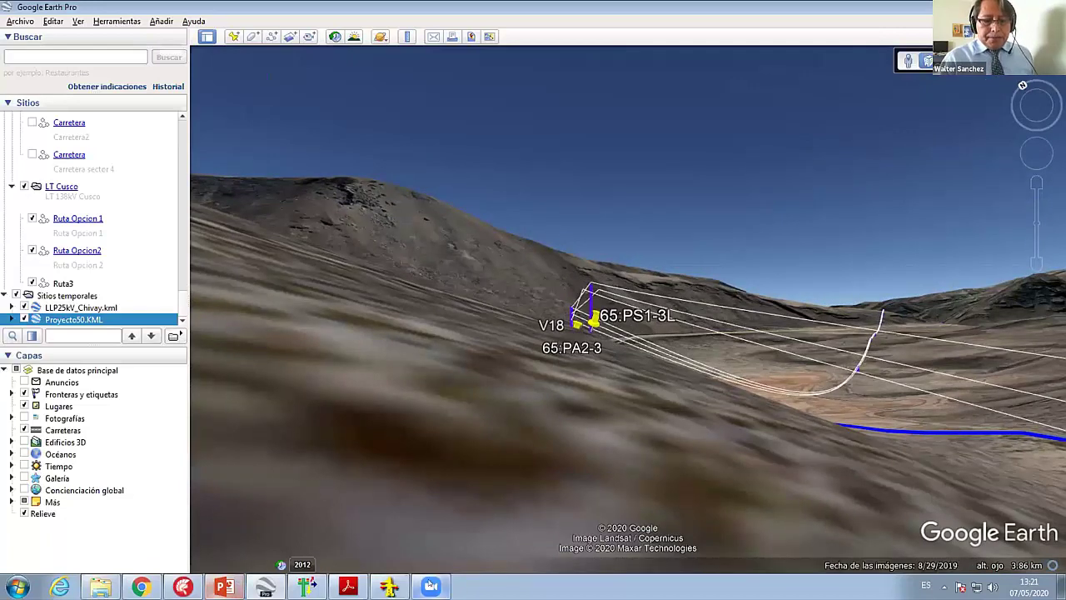
key("alt+h")
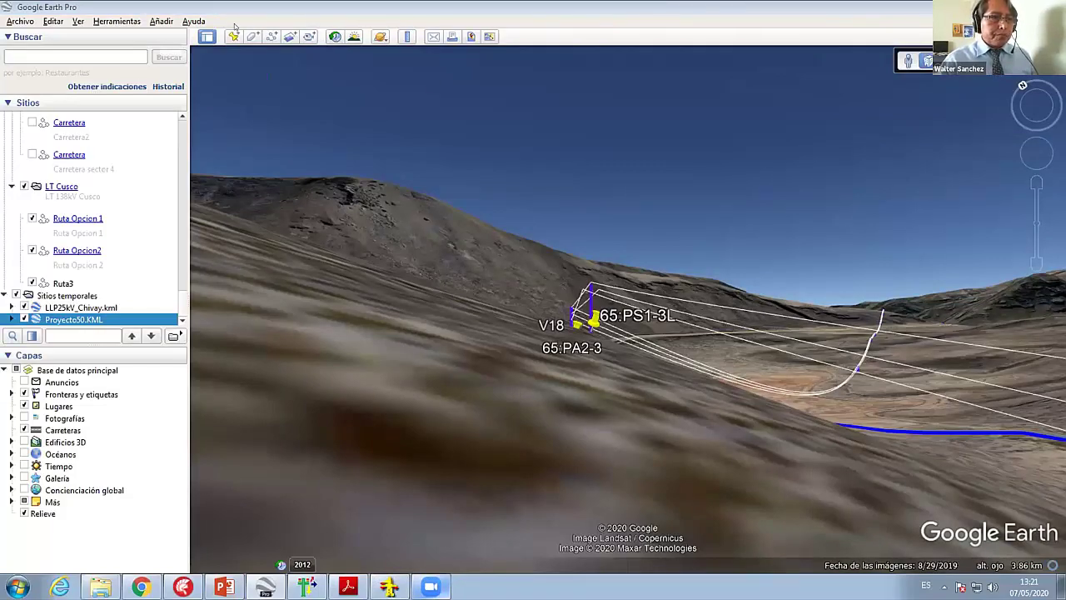
key("alt+Tab")
Step: Pan along the line profile by hand from the profile view options
right_click(331, 183)
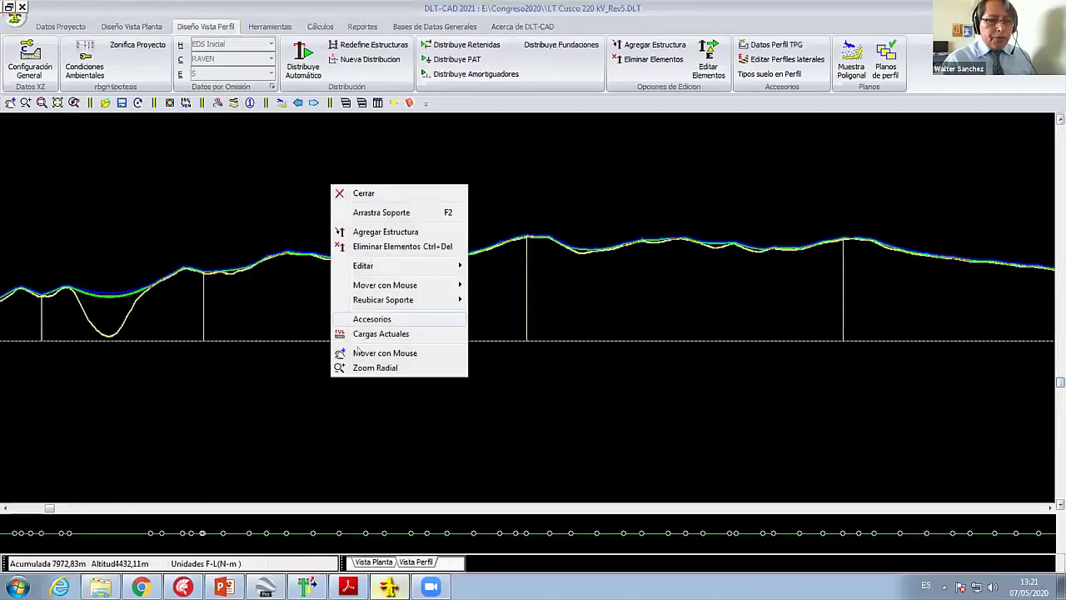
left_click(393, 353)
right_click(293, 257)
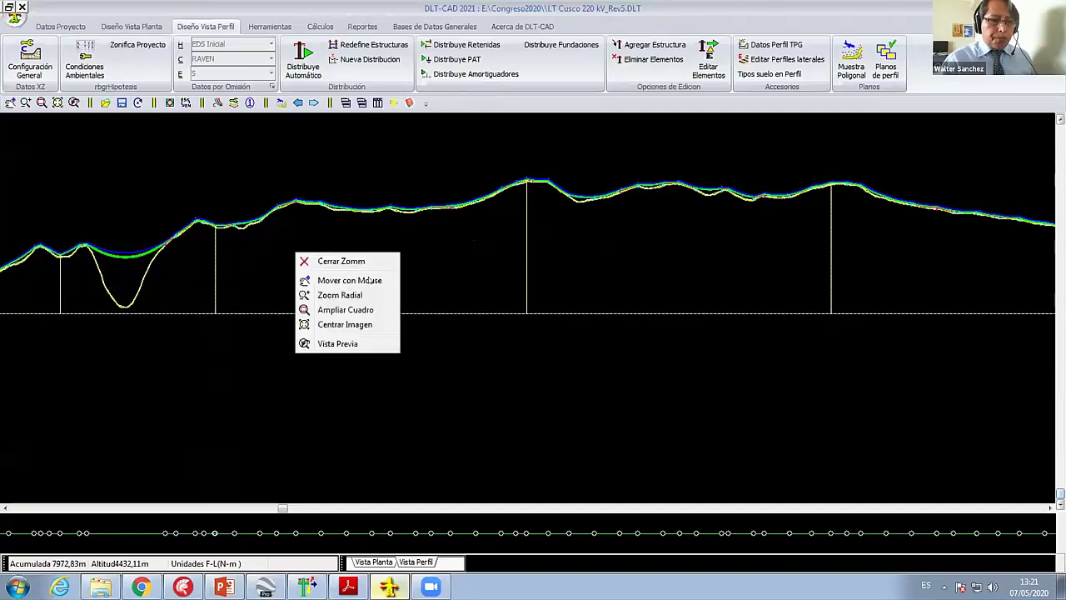
left_click(308, 266)
left_click_drag(457, 361, 598, 455)
Step: Enlarge a boxed stretch of the profile with Ampliar Cuadro, then restore the full view
right_click(139, 245)
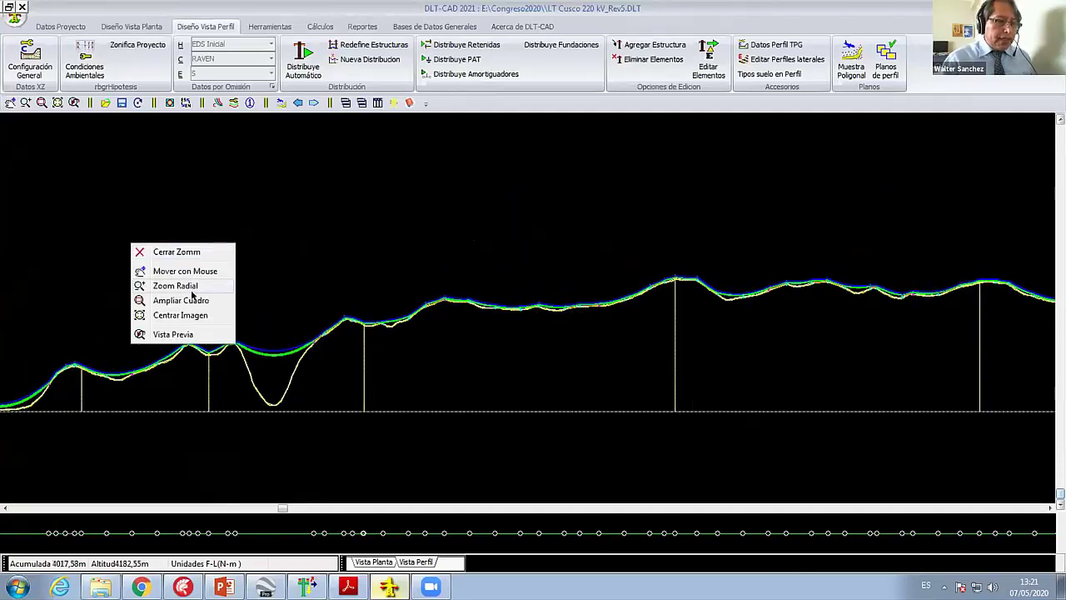
left_click(187, 286)
left_click_drag(171, 283, 367, 414)
right_click(262, 297)
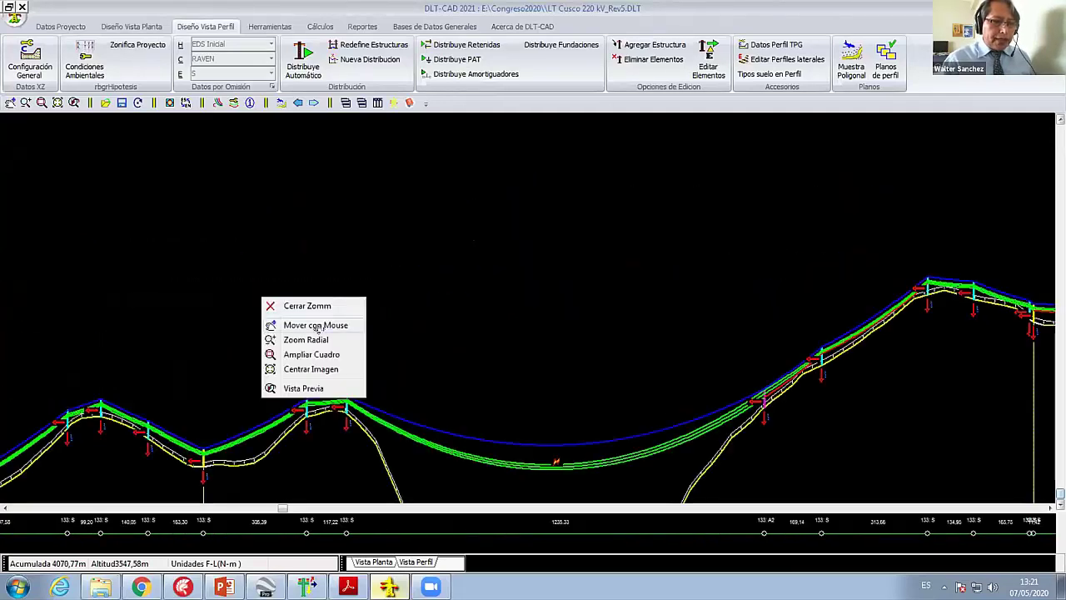
left_click(433, 288)
right_click(341, 236)
left_click(371, 243)
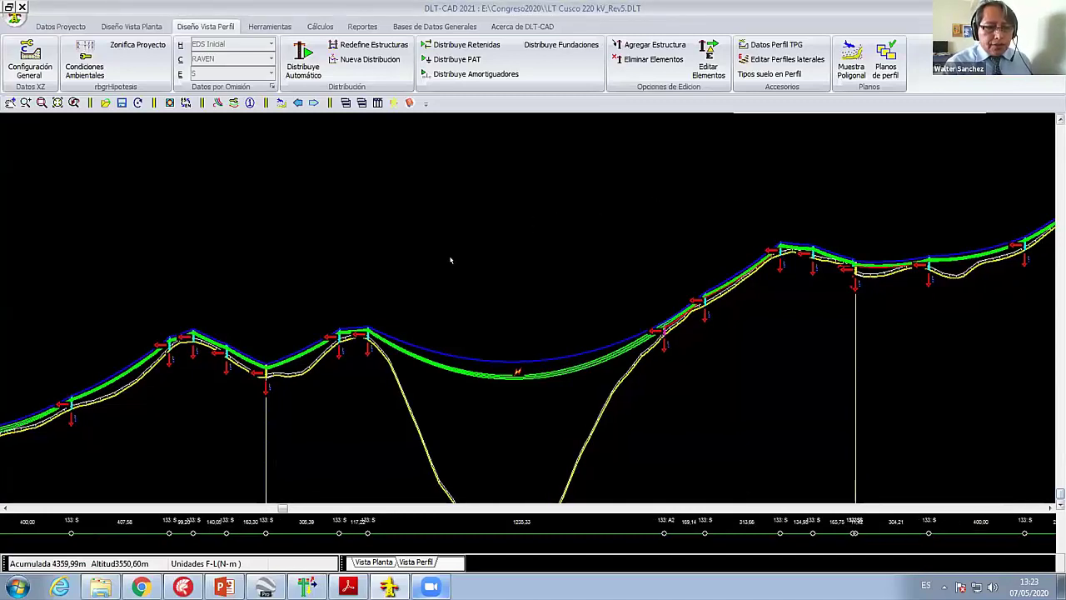
Step: Zoom into the 1235.33 m valley span flanked by the 133:S structures
scroll(450, 261, "up", 1)
scroll(449, 261, "up", 1)
scroll(450, 260, "up", 1)
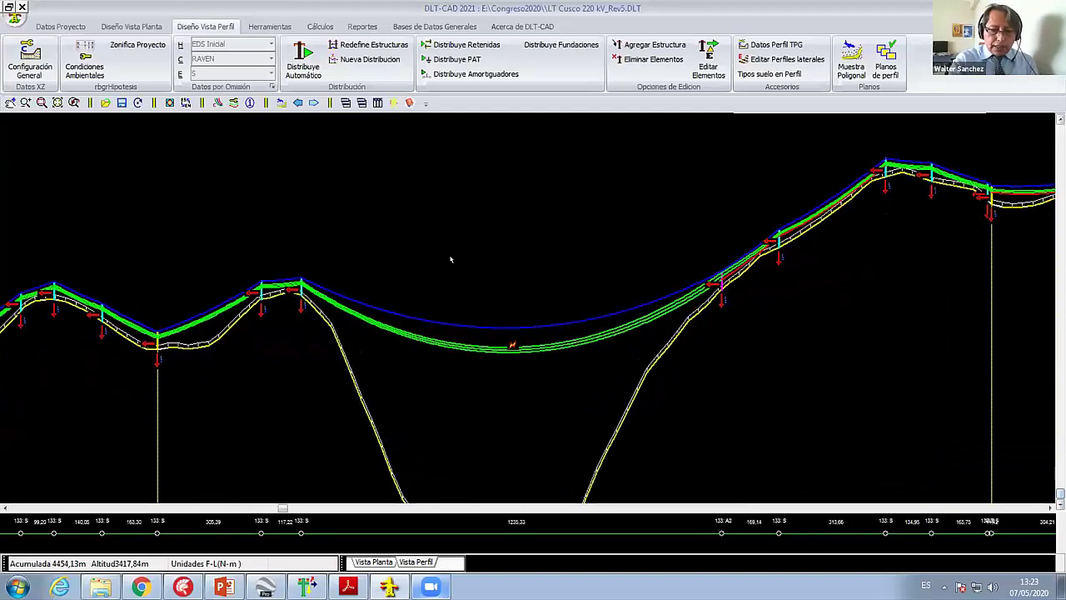
scroll(450, 261, "up", 1)
scroll(450, 250, "up", 1)
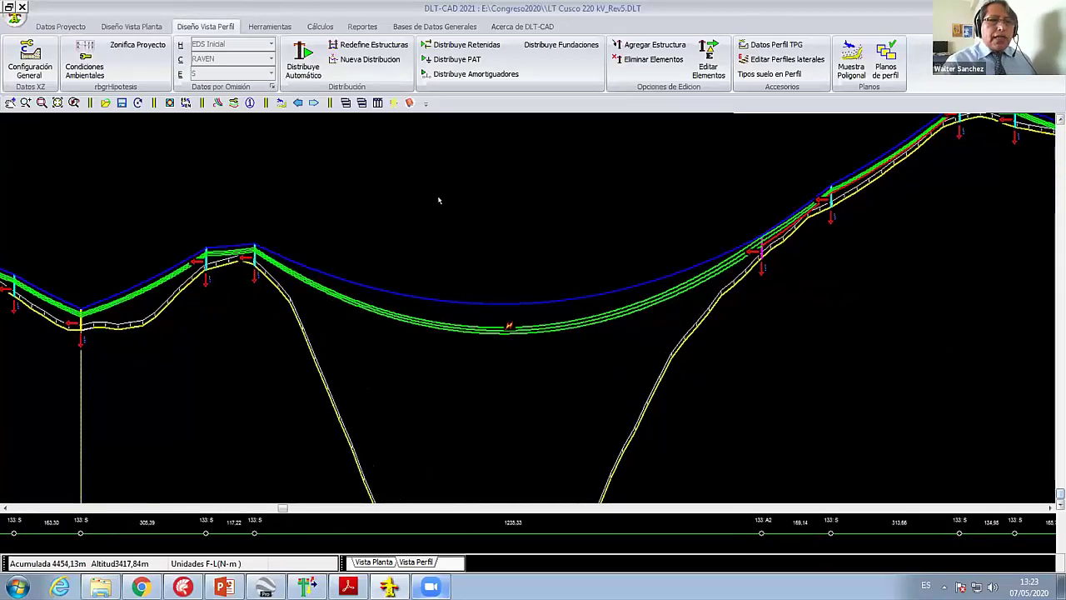
Step: Open the Arbol_Cargas load tree for suspension structure type S
left_click(322, 26)
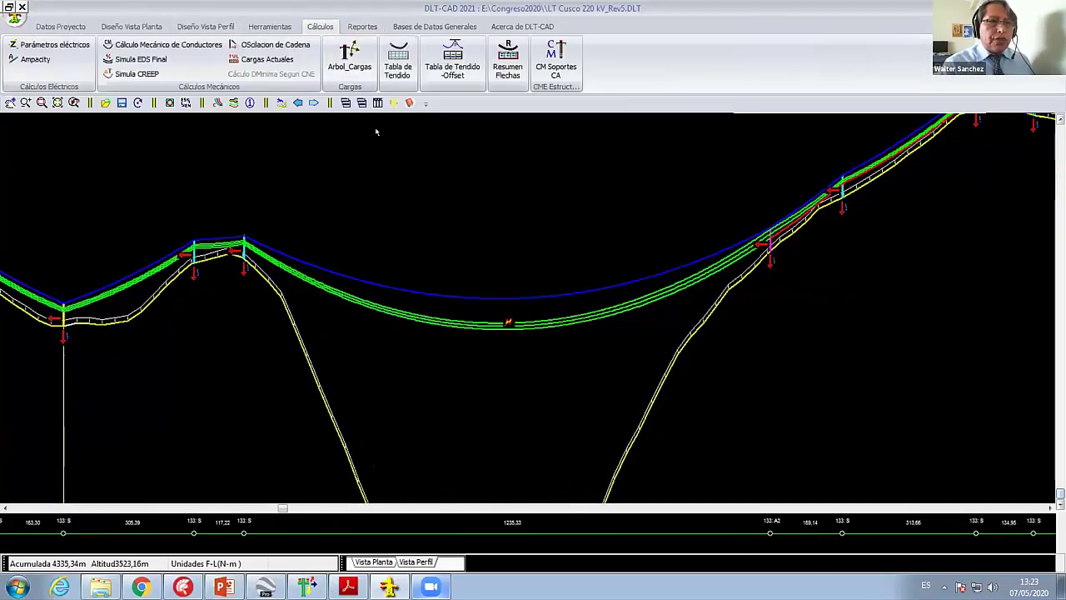
left_click(357, 57)
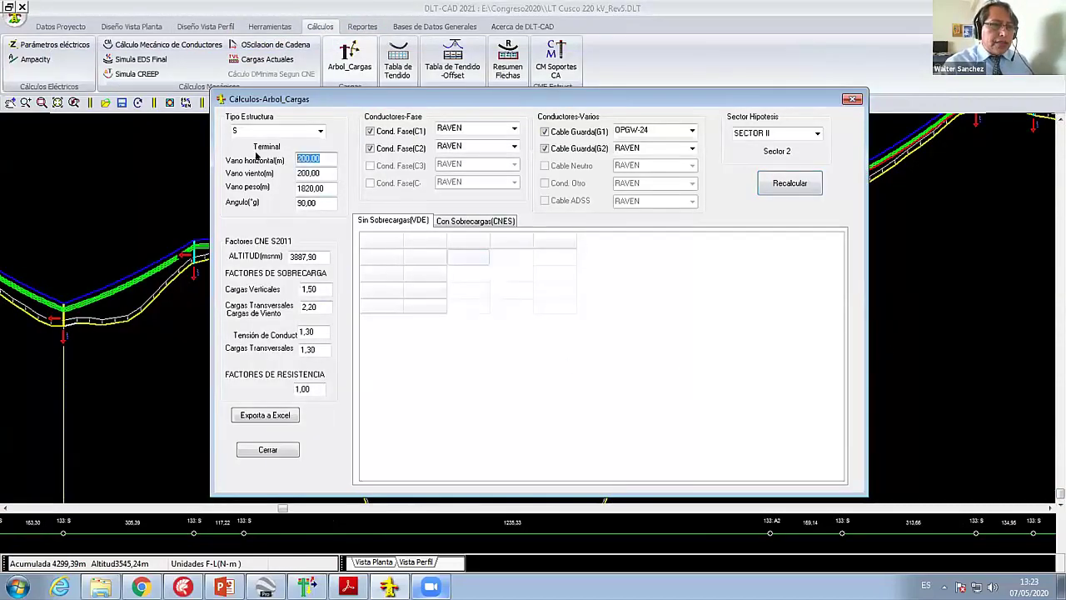
left_click(300, 131)
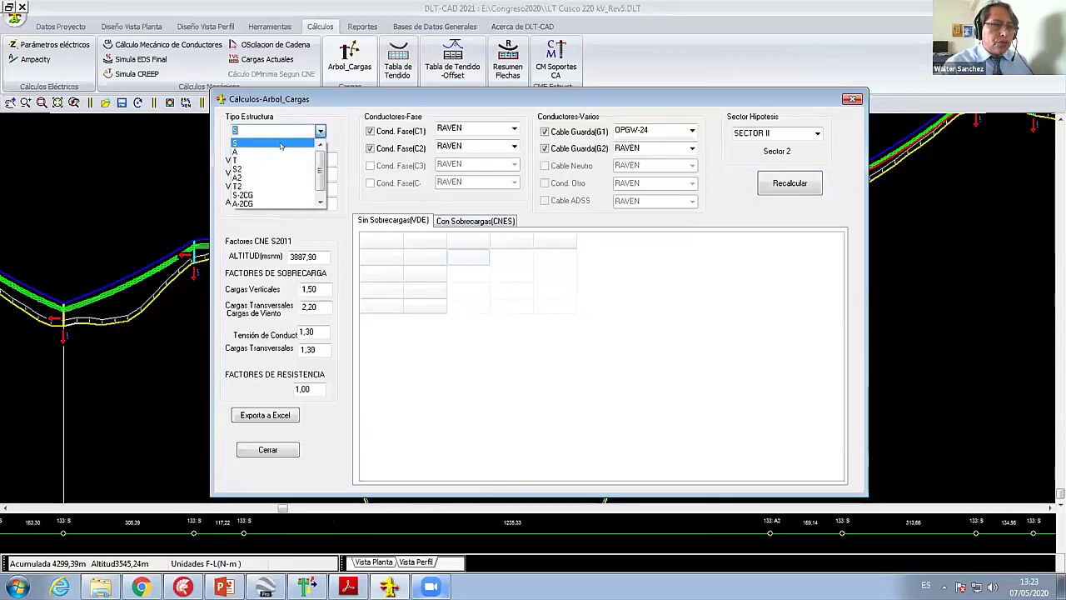
left_click(320, 165)
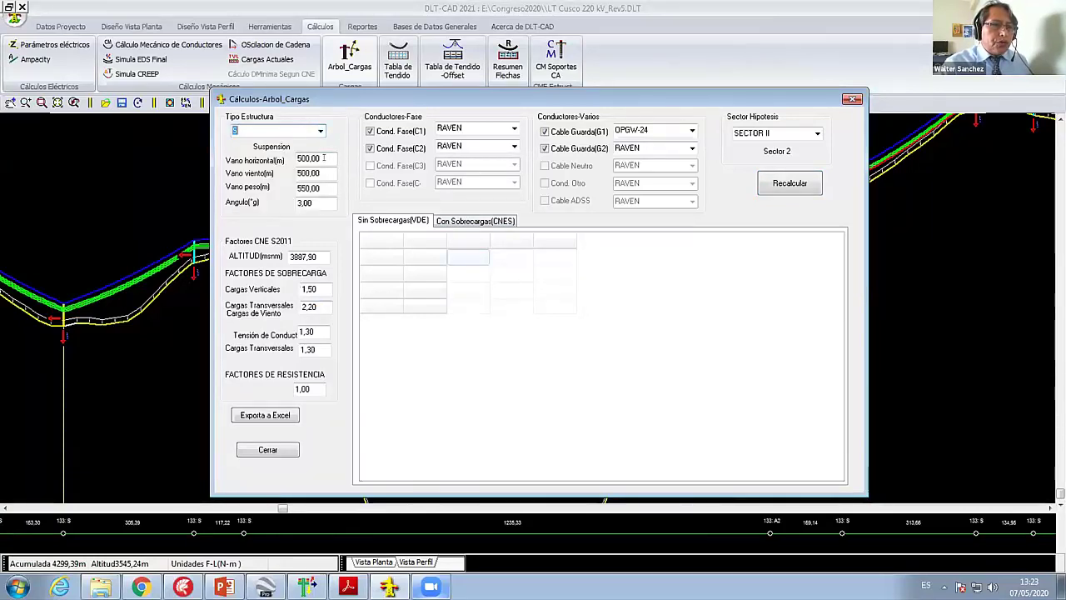
Step: Set horizontal span 300 and wind span 350, exclude C2 and G2, and recalculate
left_click(324, 158)
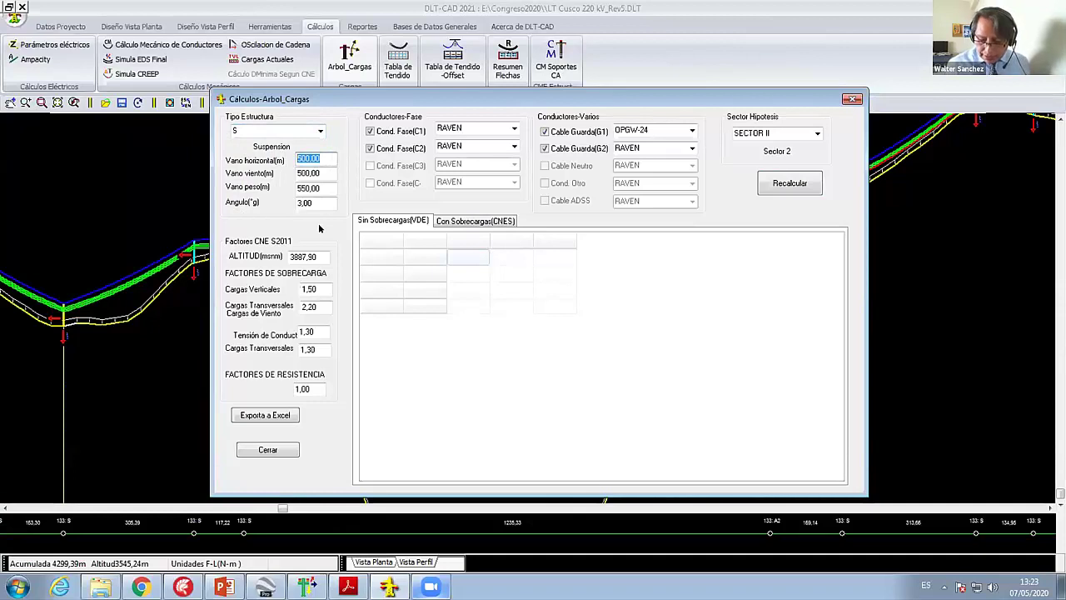
type("300")
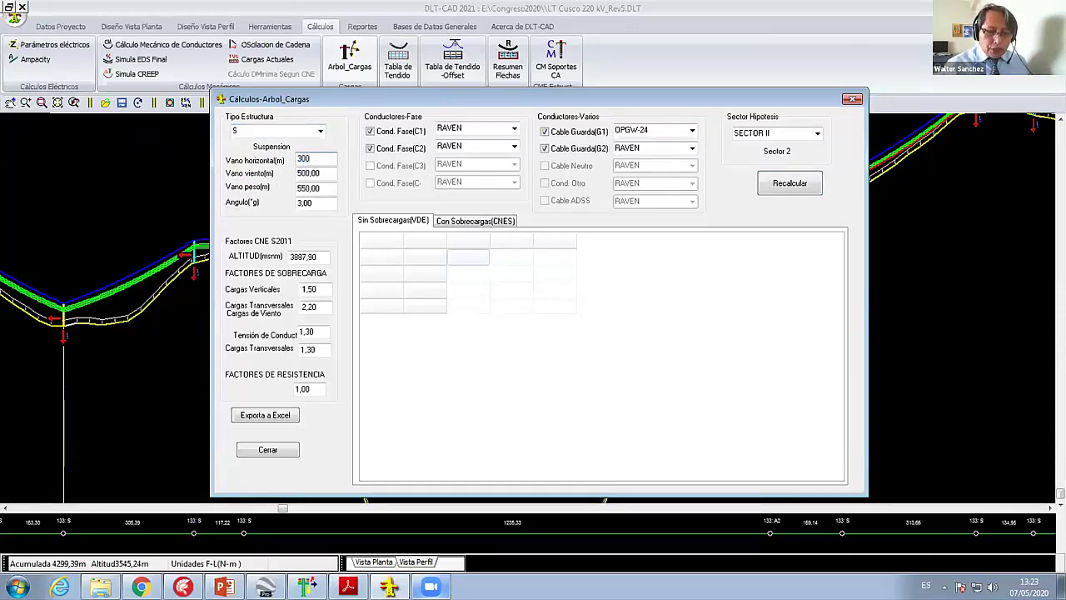
key("BackSpace")
key("BackSpace")
key("BackSpace")
type("3")
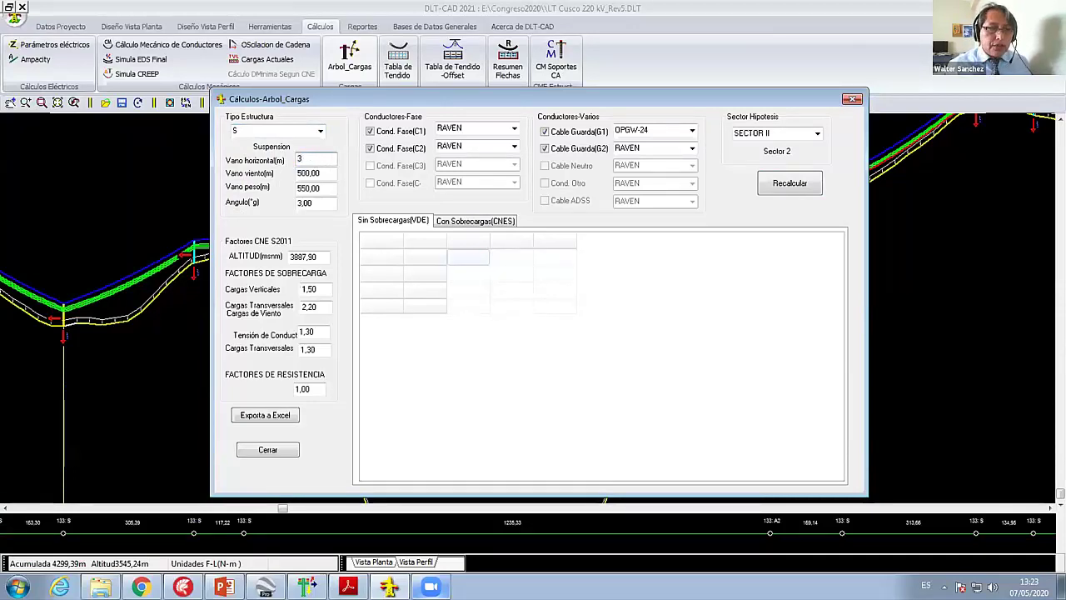
type("00")
key("Tab")
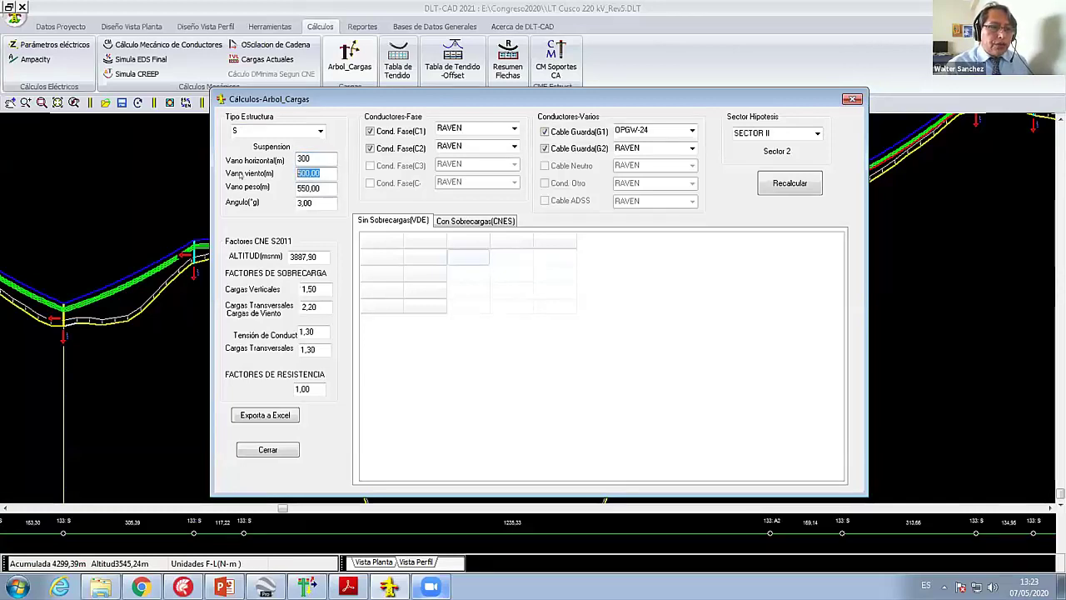
type("350")
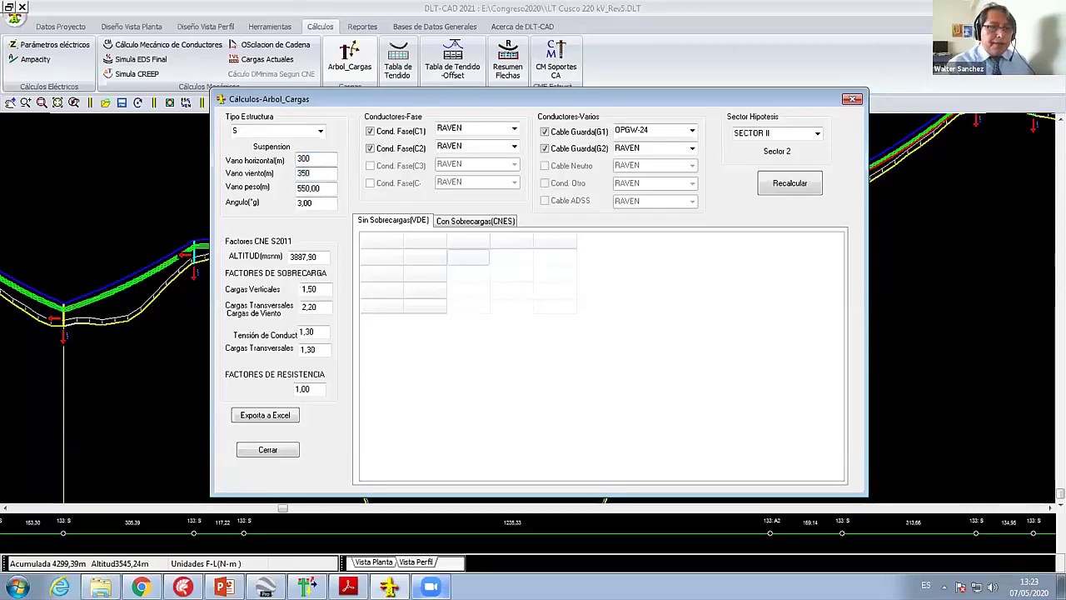
key("Tab")
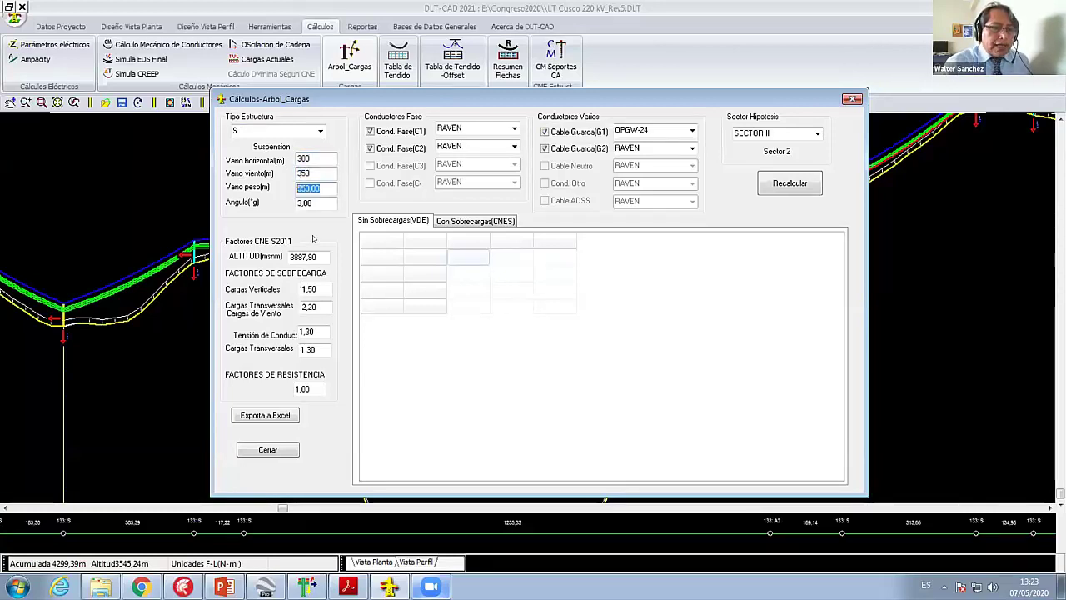
left_click_drag(375, 99, 355, 63)
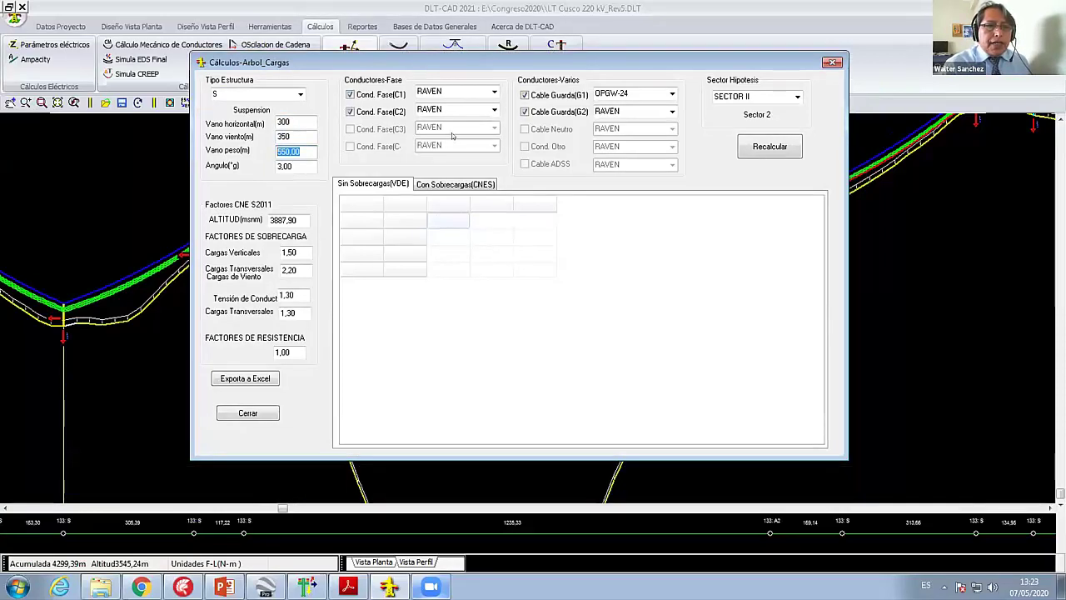
left_click(350, 112)
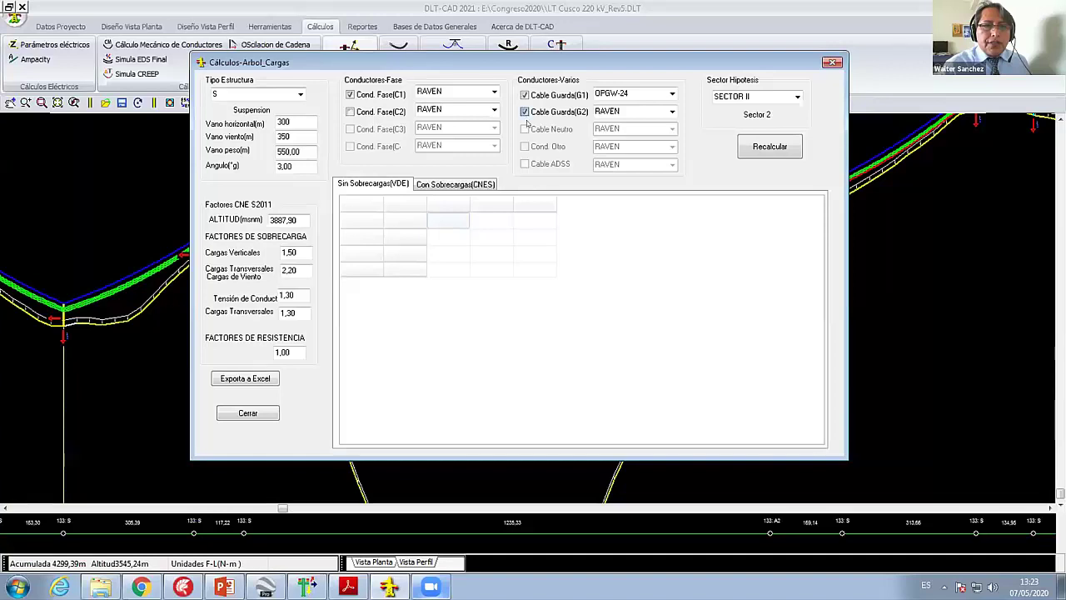
left_click(524, 111)
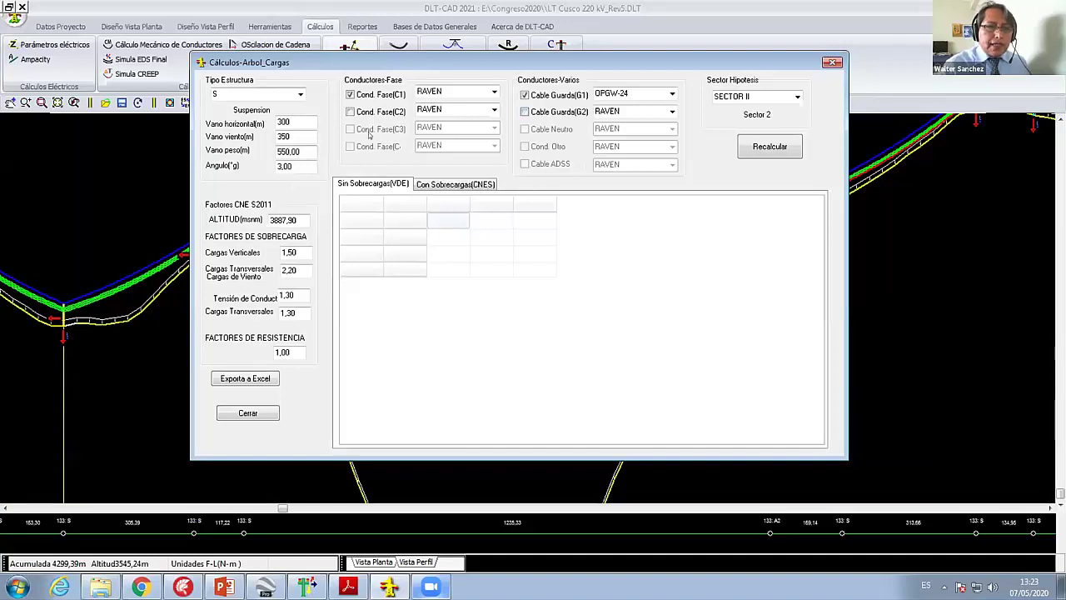
left_click(764, 149)
Step: Review the Con Sobrecargas (CNES) loads across the Normal and F1–F4 hypothesis columns
left_click(468, 183)
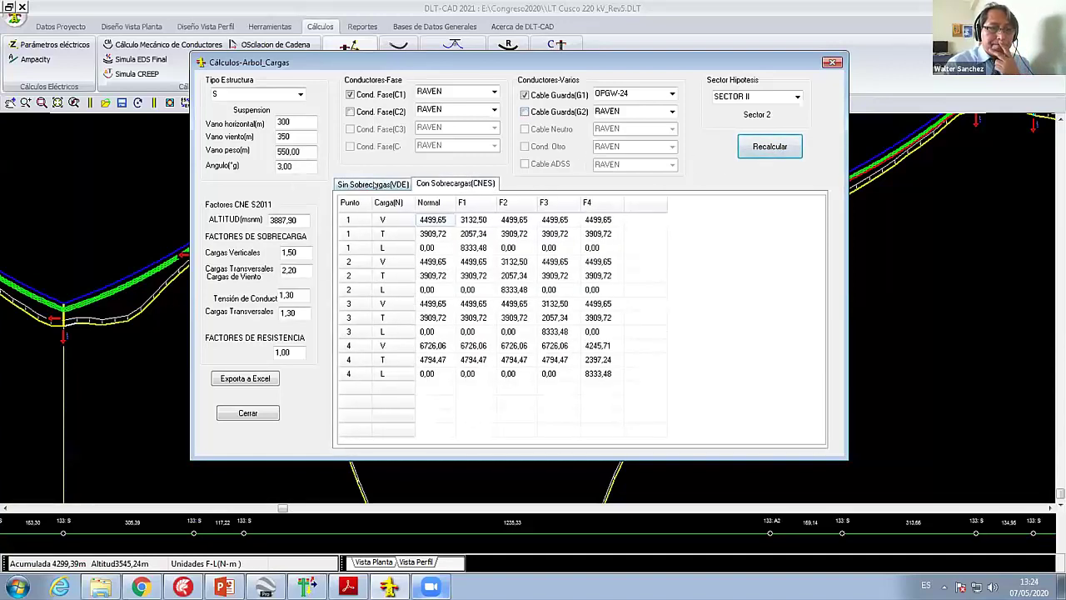
left_click(452, 263)
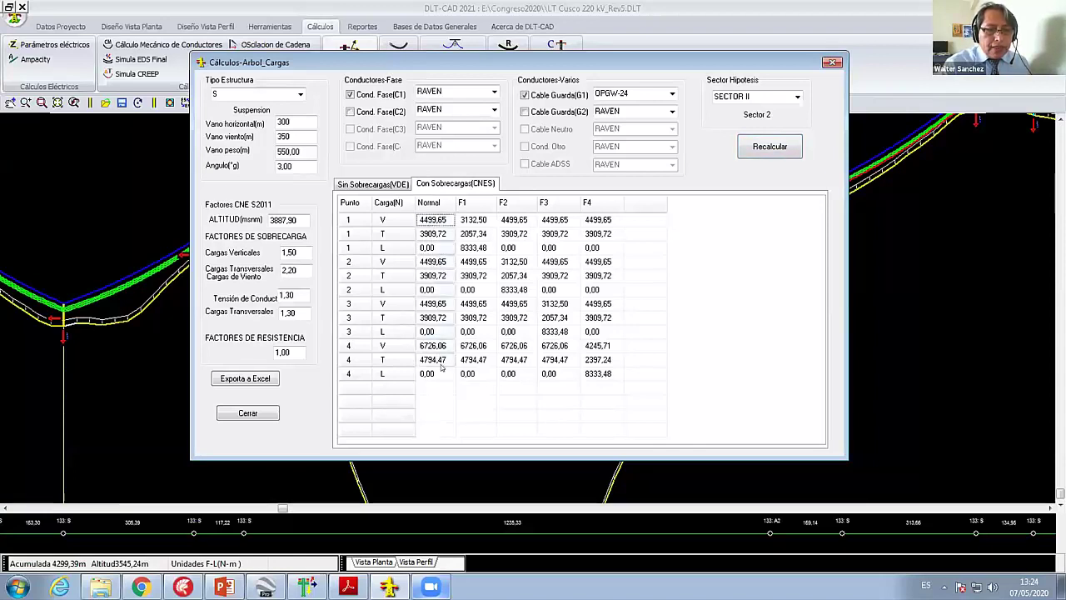
left_click(481, 221)
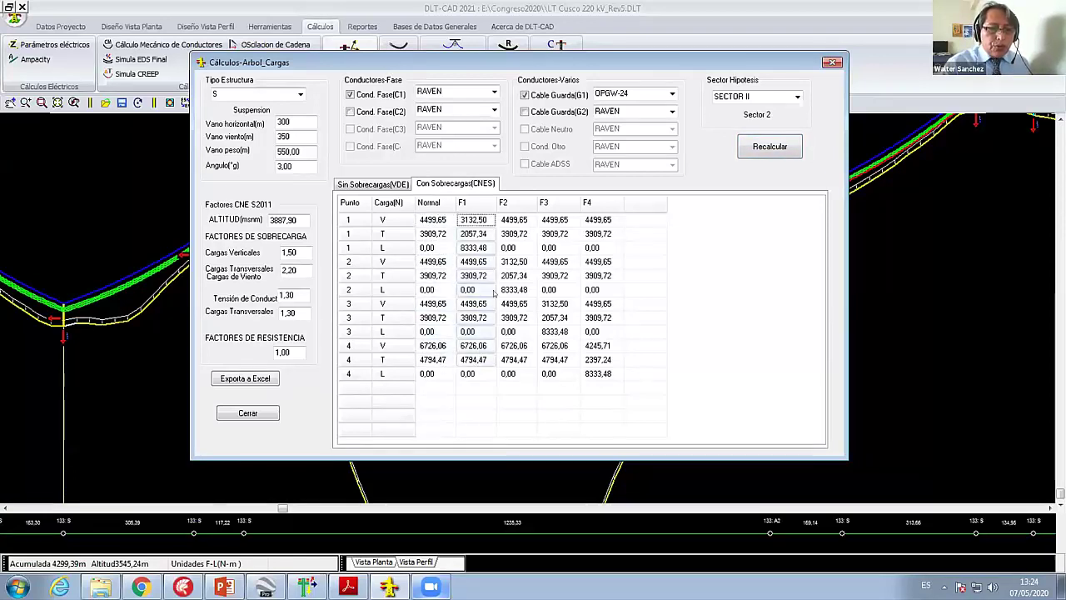
key("Right")
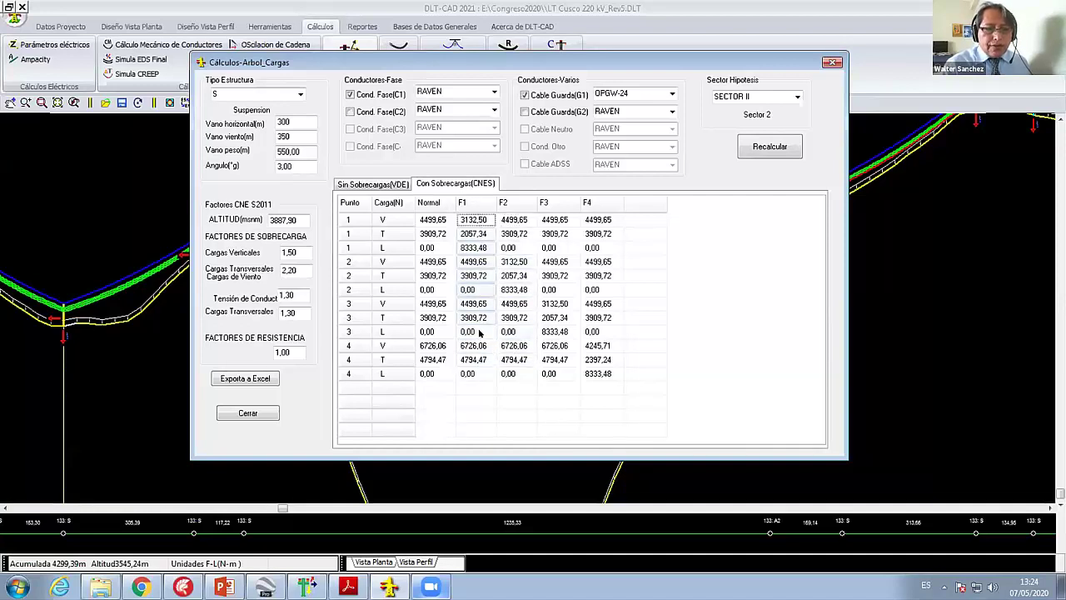
left_click_drag(506, 226, 517, 335)
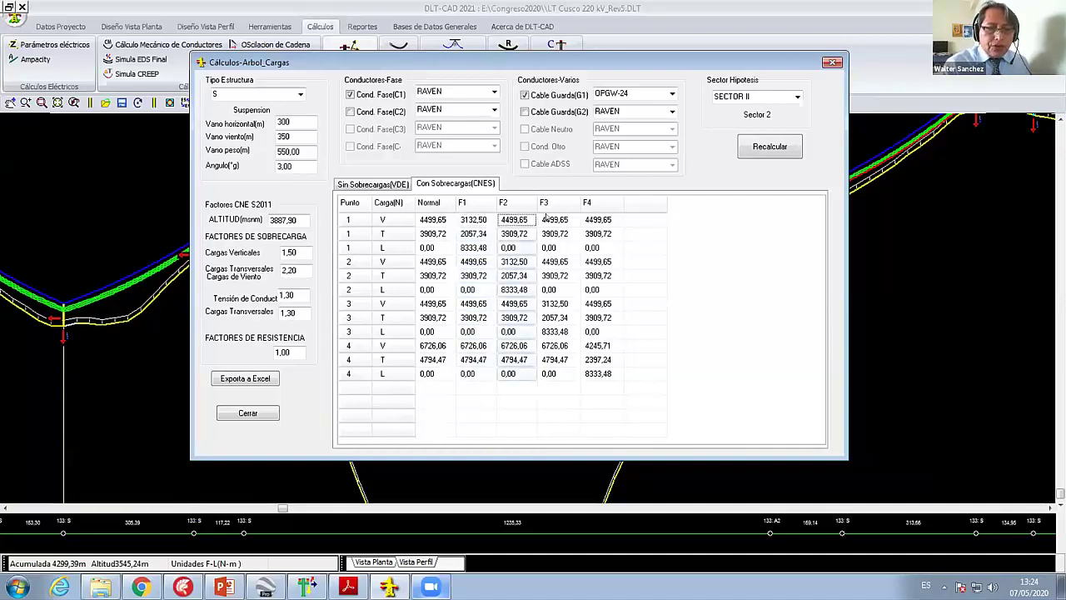
key("Right")
key("Right")
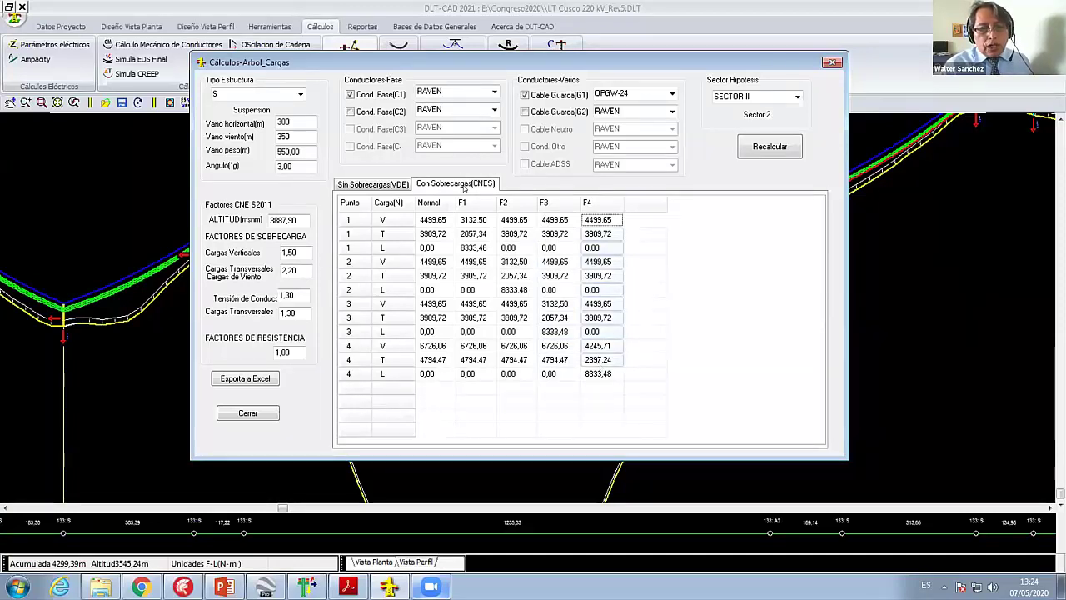
Step: Check the overload factors, including transverse factor 2,20, down to the resistance factor
double_click(296, 251)
double_click(291, 270)
key("Tab")
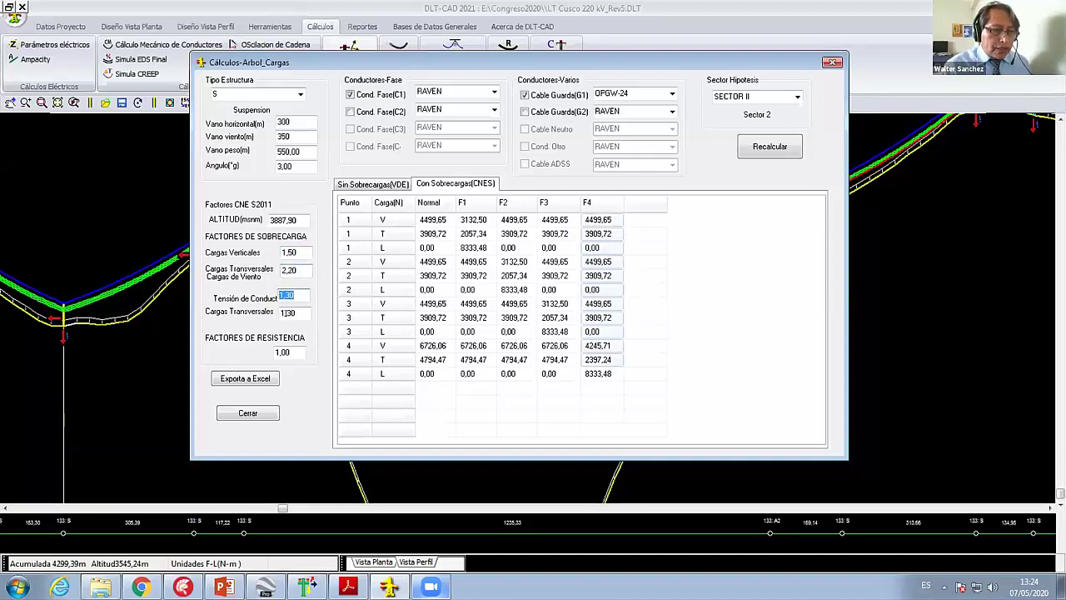
key("Tab")
key("Tab")
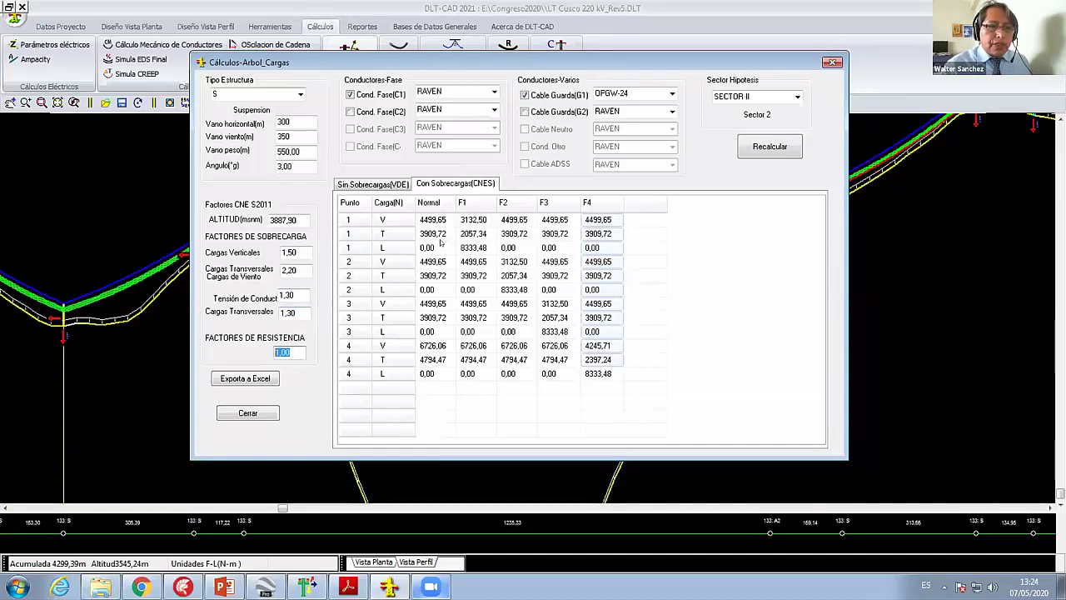
Step: Inspect Sin Sobrecargas (VDE) cells such as point 2 vertical 2999,76 and F1 2088,33
left_click(396, 184)
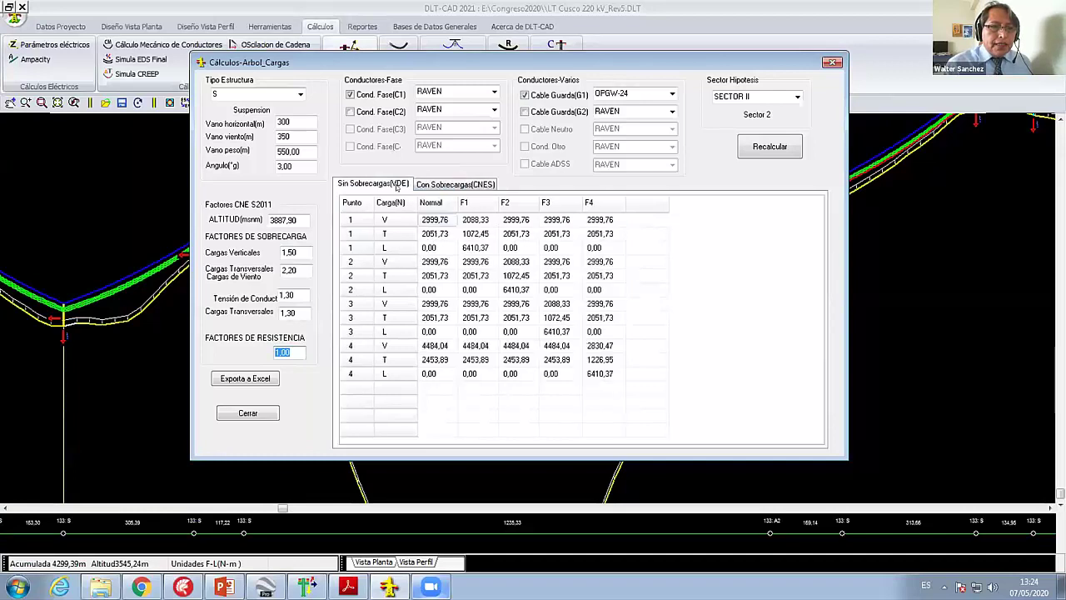
left_click(439, 235)
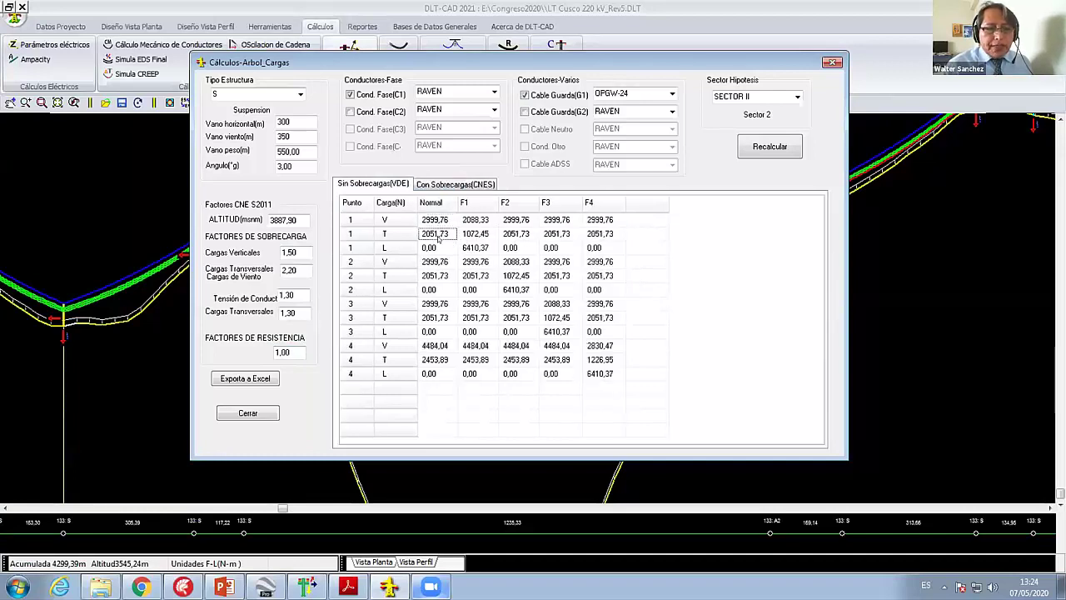
left_click(432, 263)
left_click(432, 277)
left_click(436, 219)
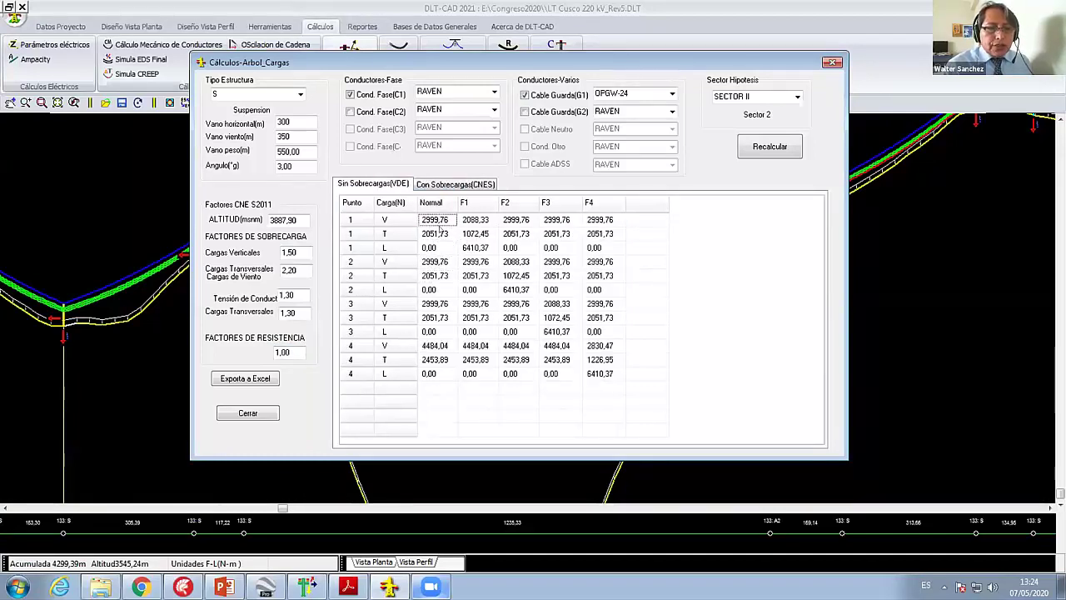
left_click(480, 220)
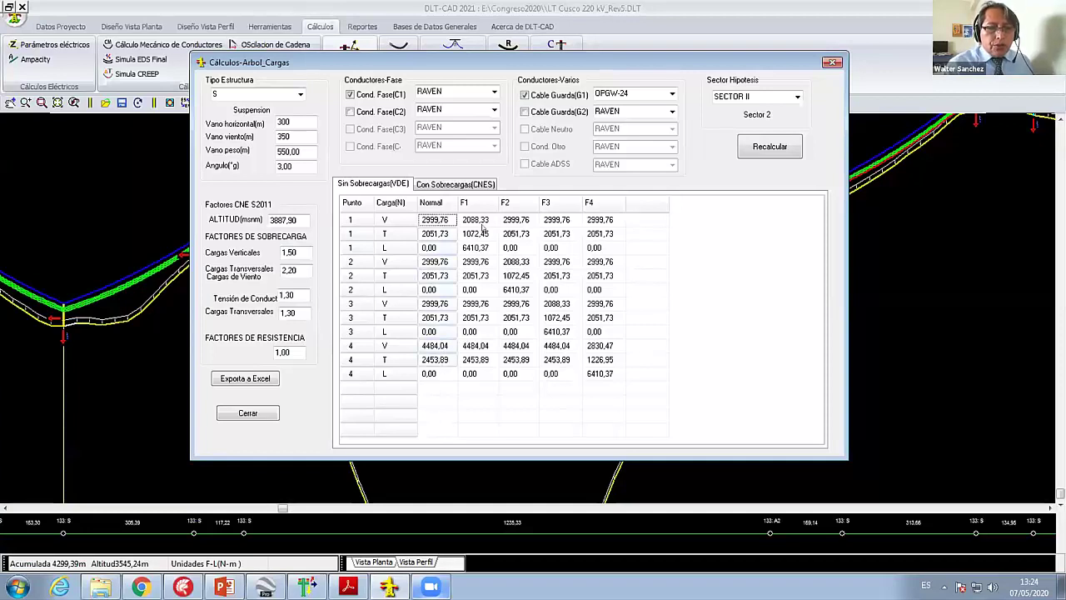
left_click(516, 220)
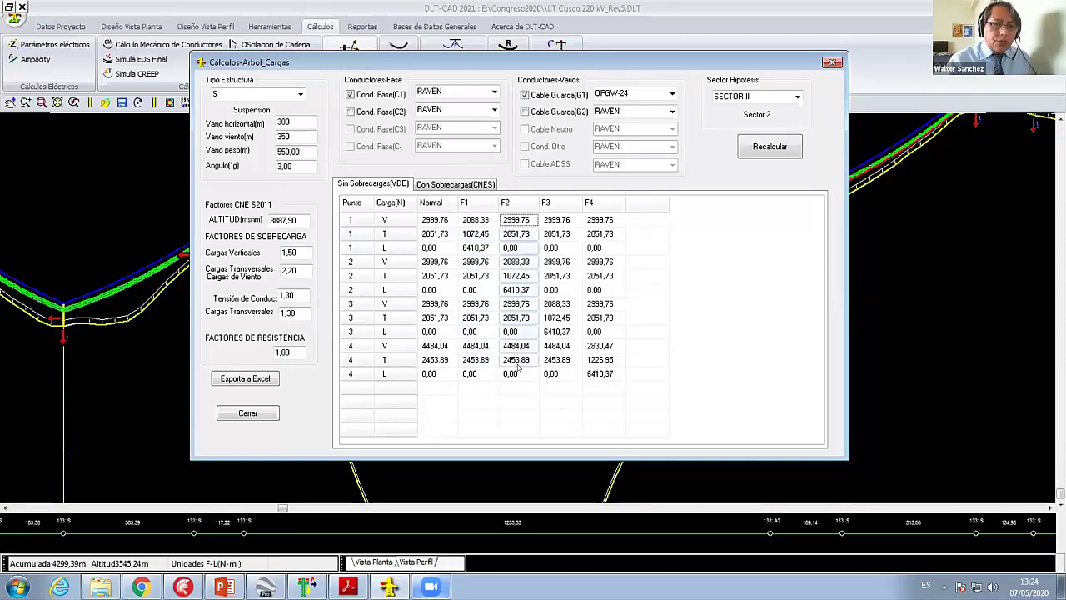
Step: Mark the VDE load columns for the Normal and F1–F4 hypotheses
left_click_drag(439, 218, 452, 371)
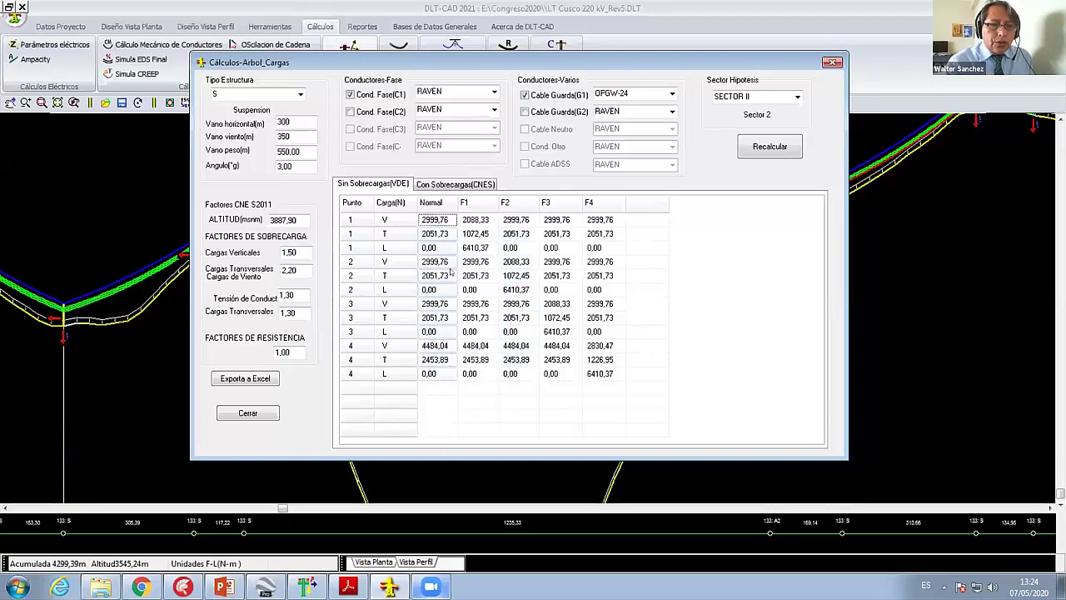
left_click_drag(476, 219, 491, 367)
left_click_drag(513, 219, 537, 367)
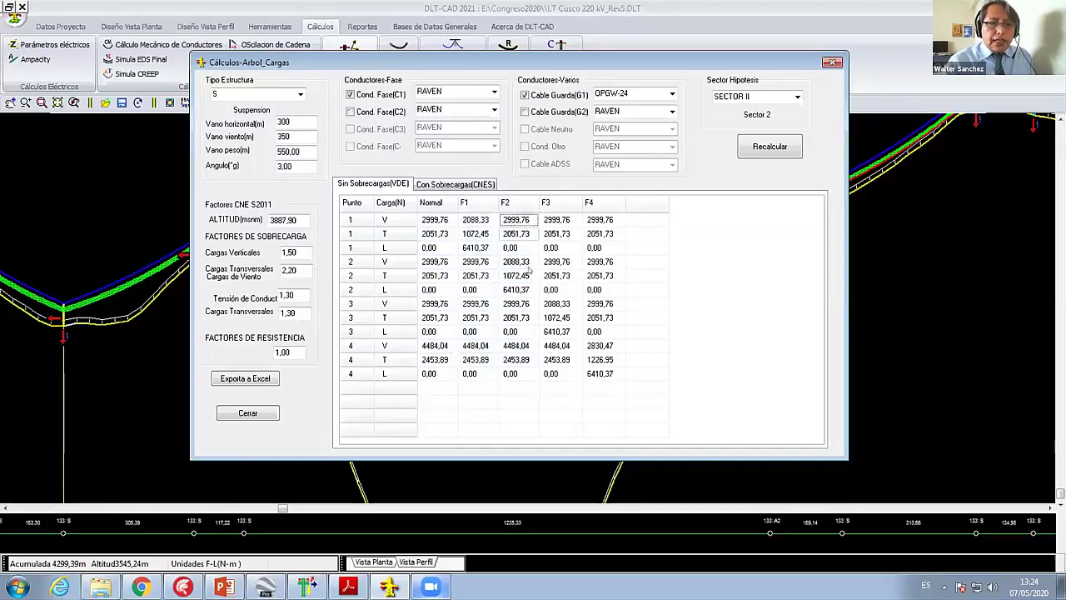
left_click_drag(600, 219, 614, 367)
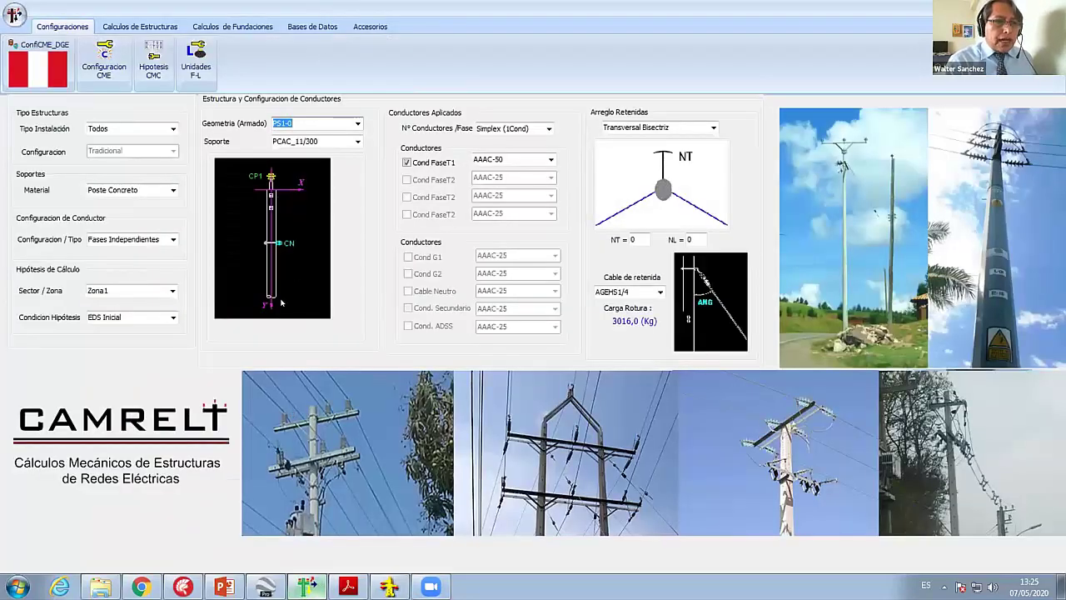
Step: Configure PS1-3NL geometry, Fases Independientes, 3F Trifasico 1T, Poste Concreto and Maximo Viento hypothesis
left_click(357, 123)
left_click(292, 146)
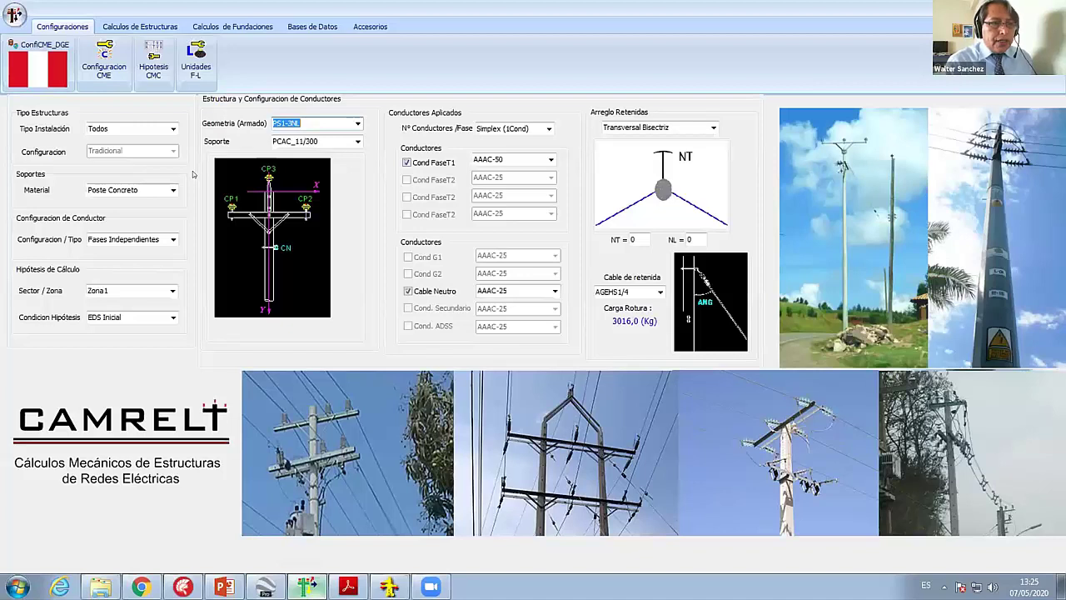
left_click(172, 128)
left_click(154, 150)
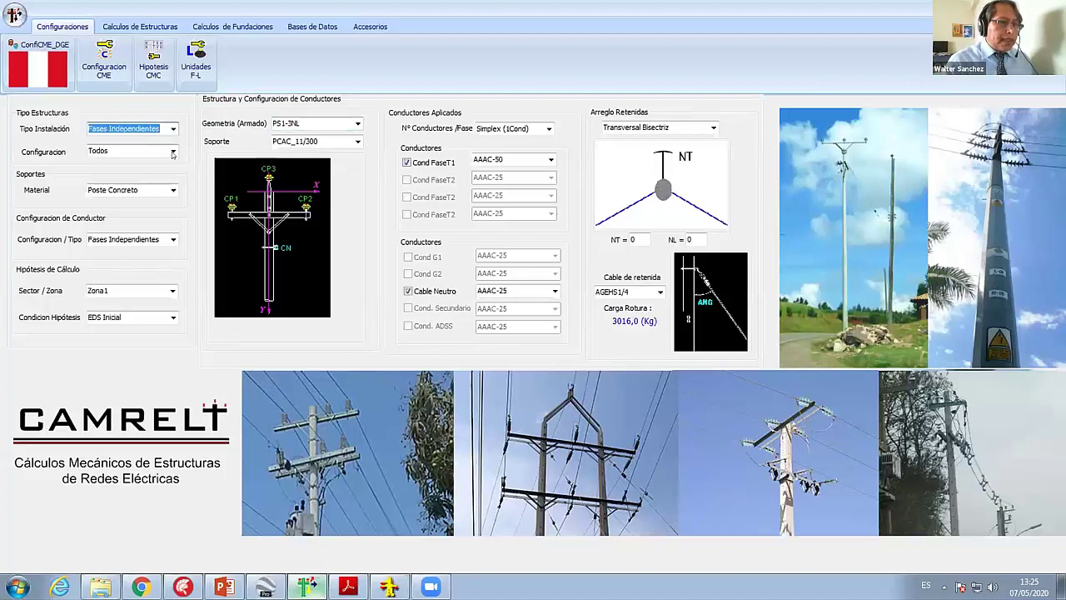
left_click(172, 151)
left_click(142, 190)
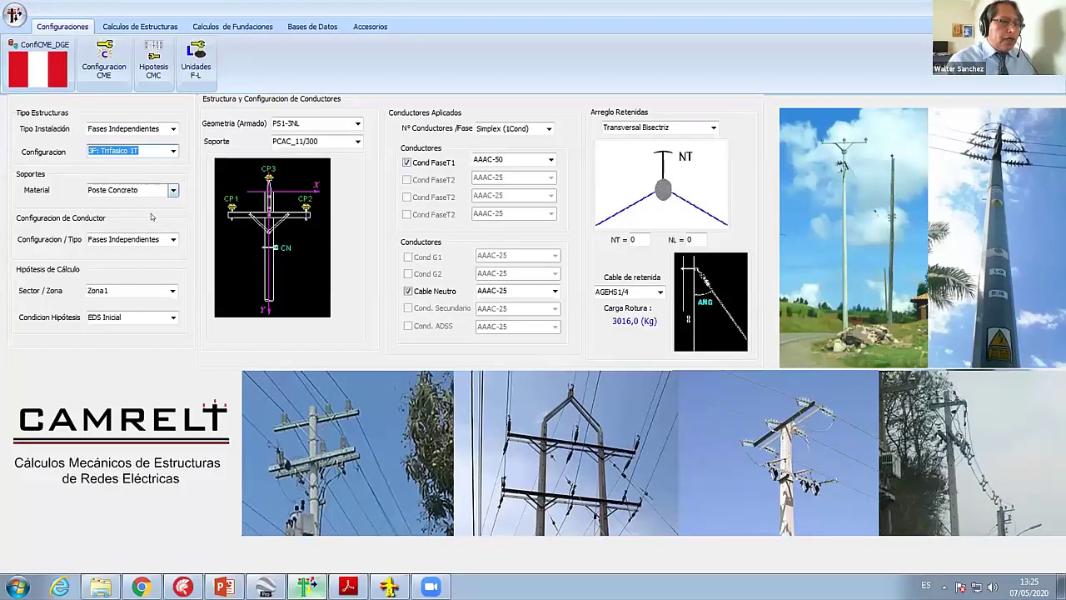
left_click(172, 190)
left_click(134, 190)
left_click(133, 239)
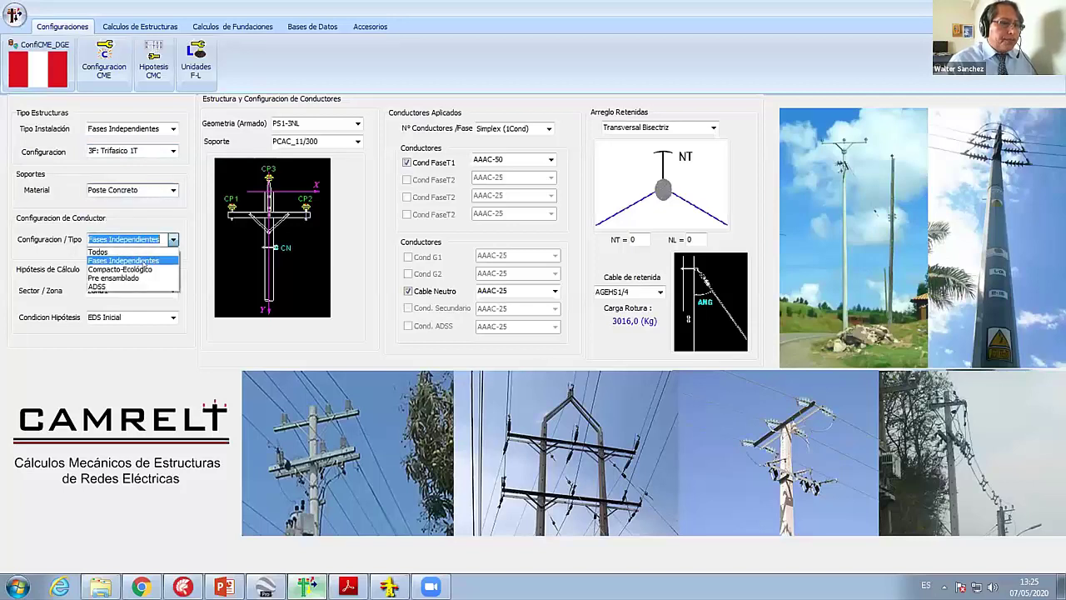
left_click(145, 261)
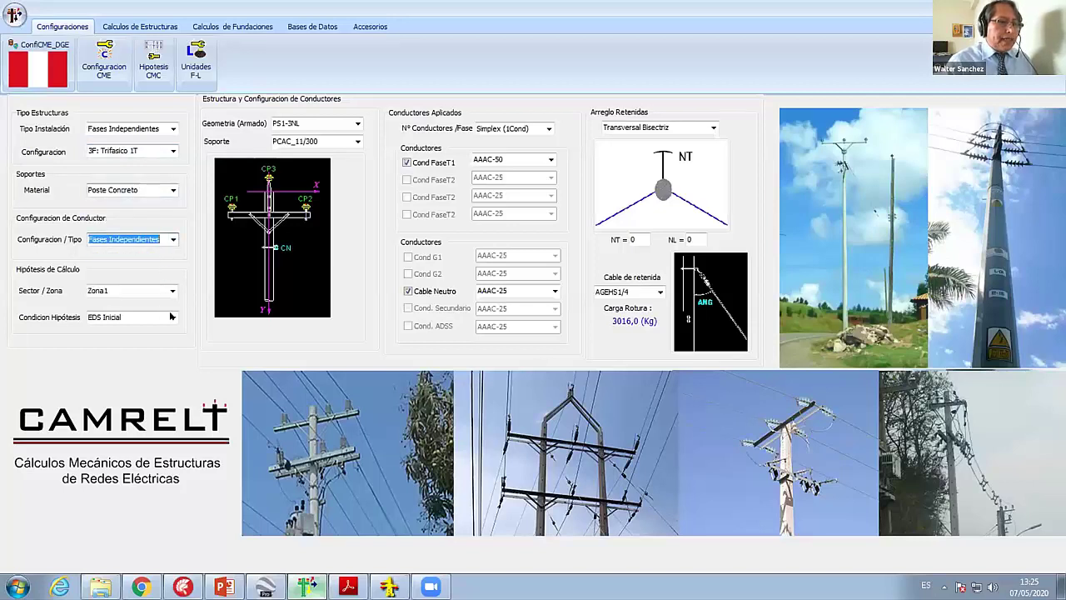
left_click(171, 316)
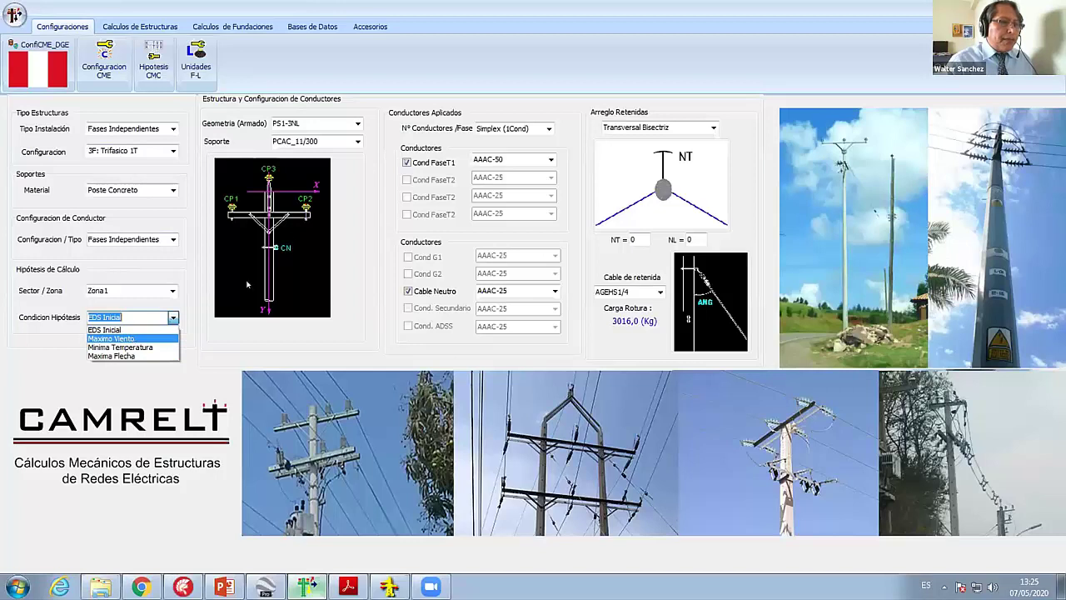
key("Return")
Step: Switch to PA1-3L geometry on a PCAC_13/300 pole with AAAC-70 phase conductor
left_click(356, 124)
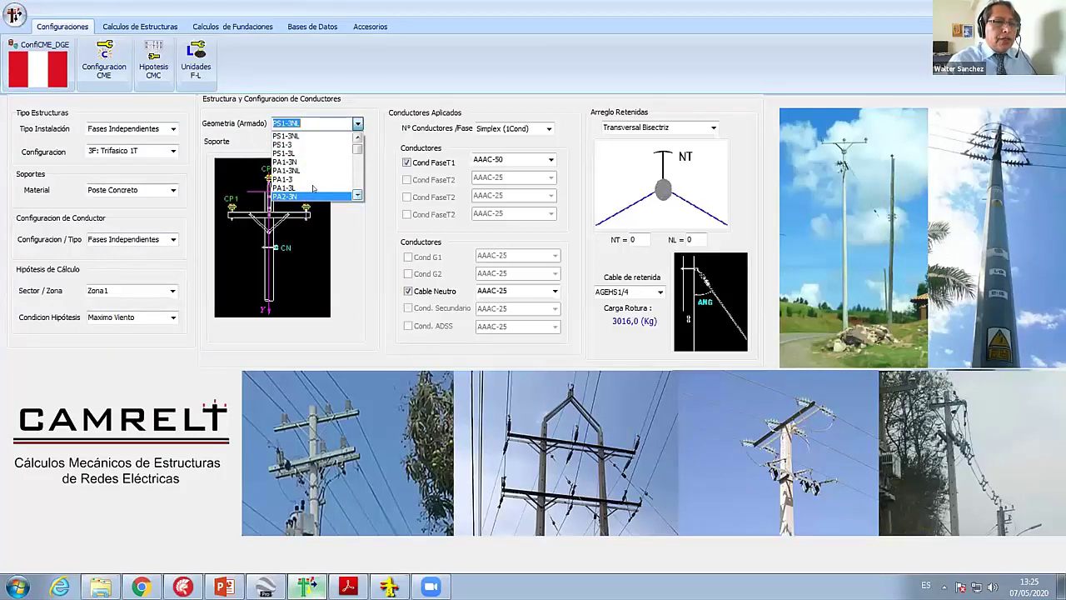
left_click(313, 188)
left_click(358, 141)
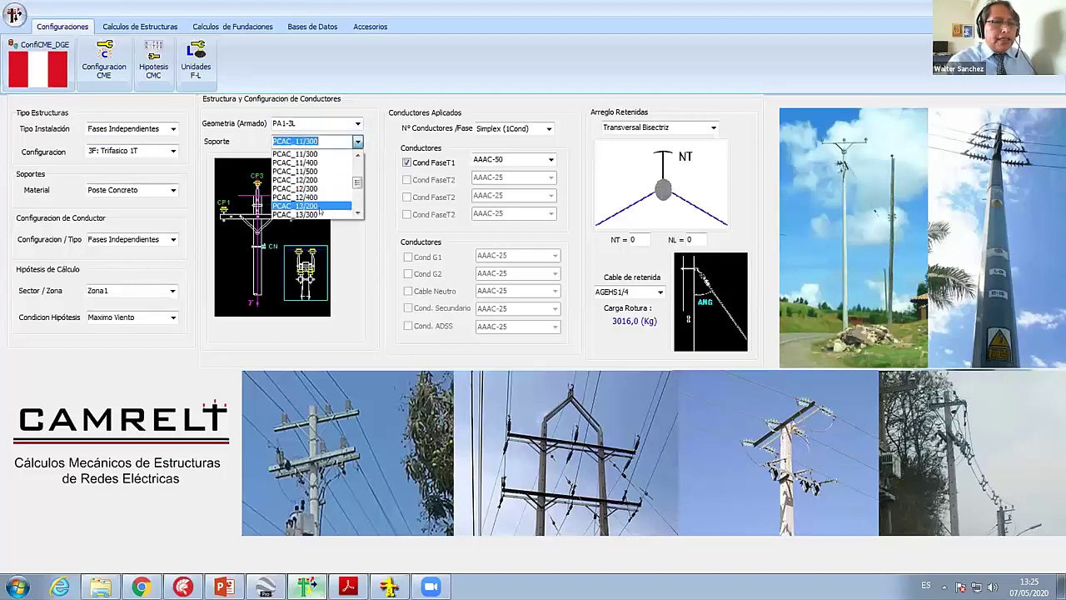
left_click(319, 214)
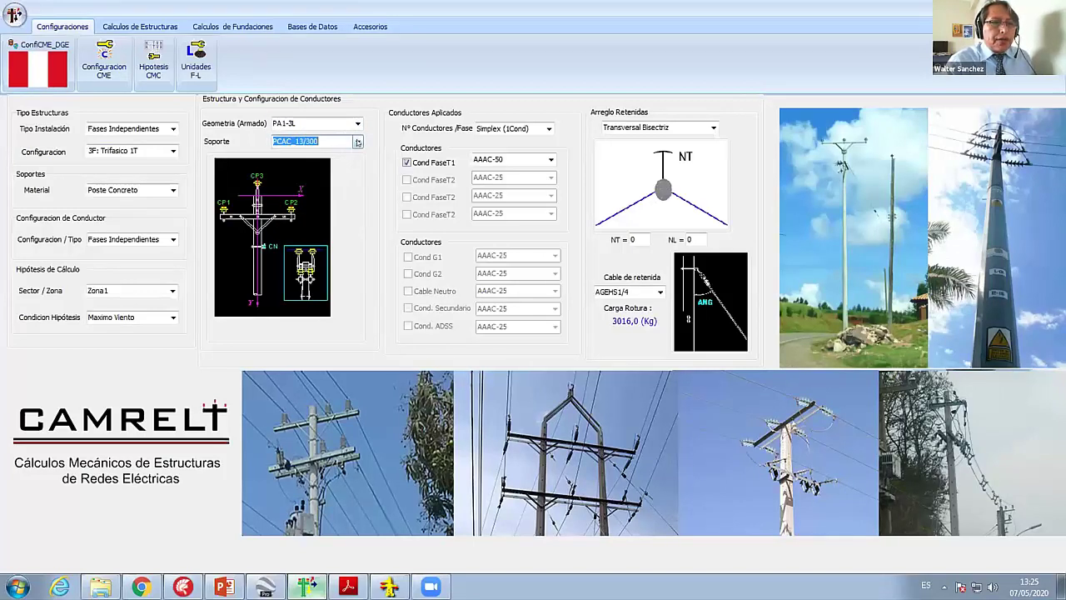
left_click(550, 159)
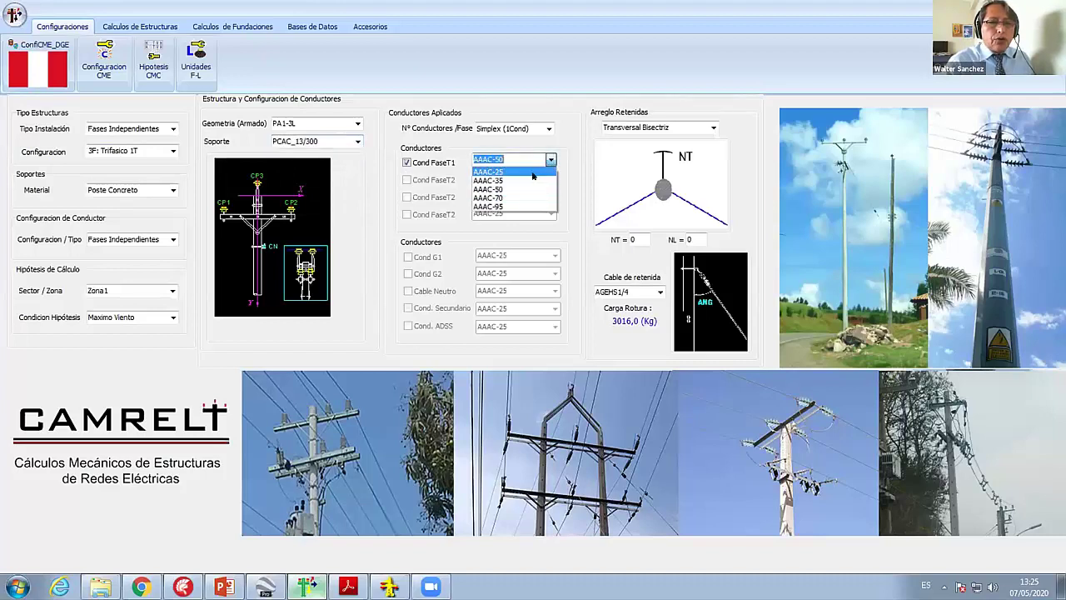
left_click(506, 197)
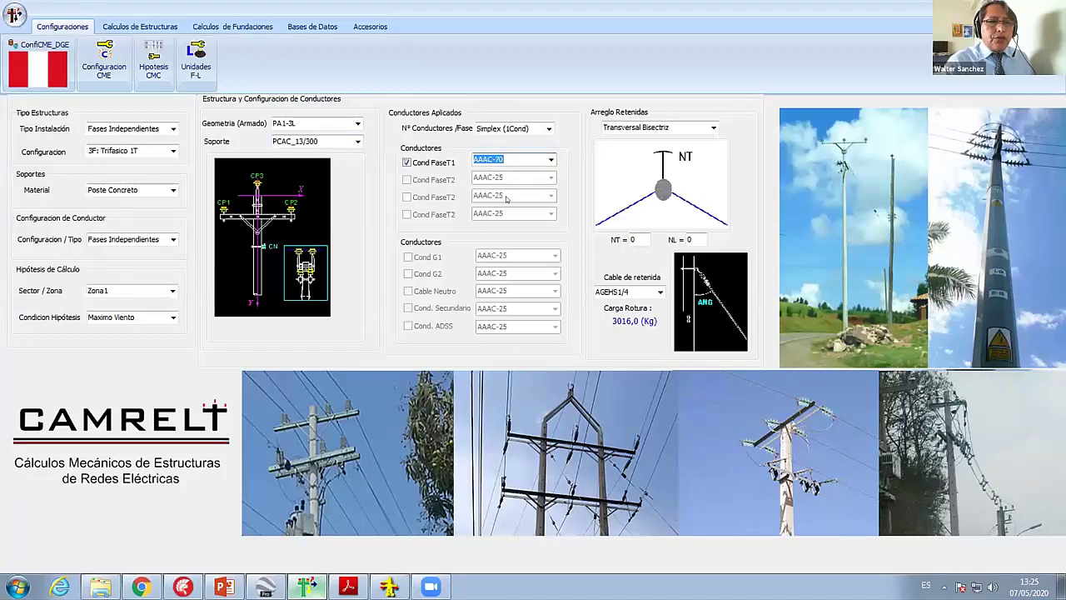
Step: Set the guy arrangement to Transversal Bisectriz after trying Longitudinal Anclaje
left_click(708, 130)
left_click(707, 127)
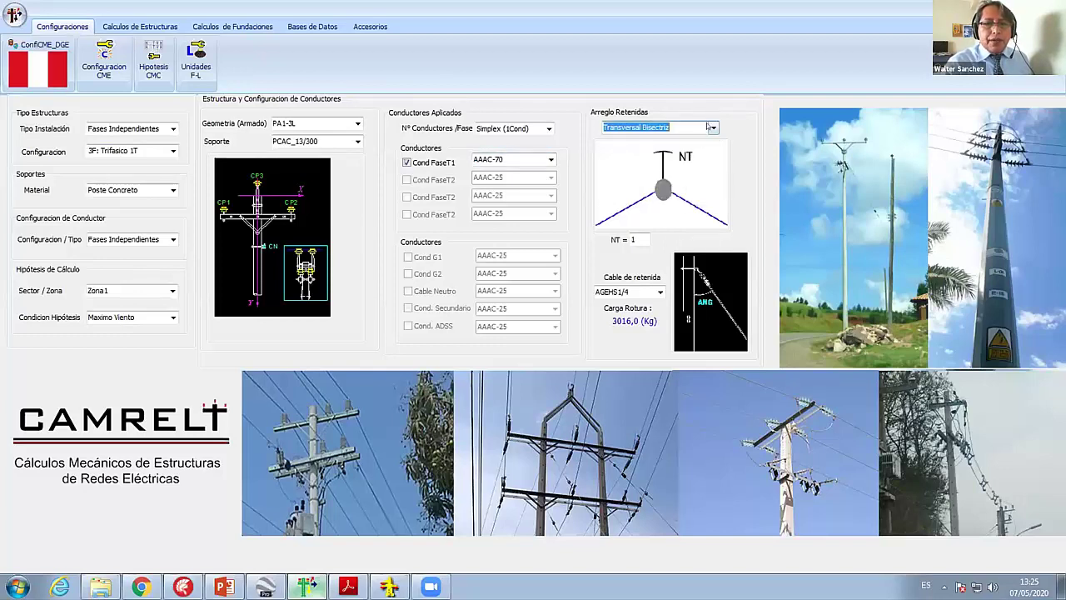
left_click(709, 127)
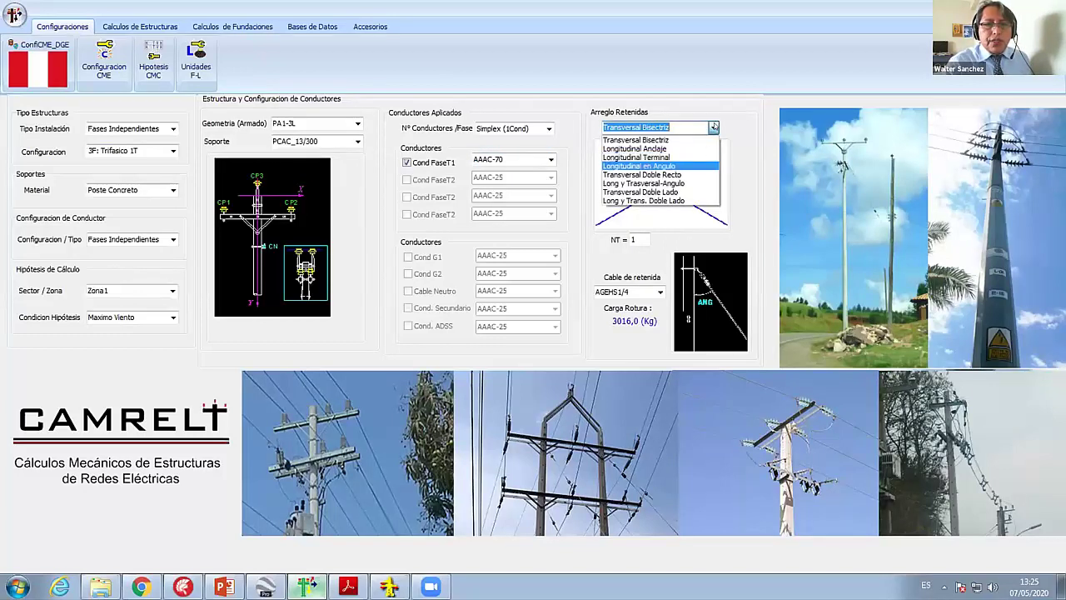
left_click(681, 148)
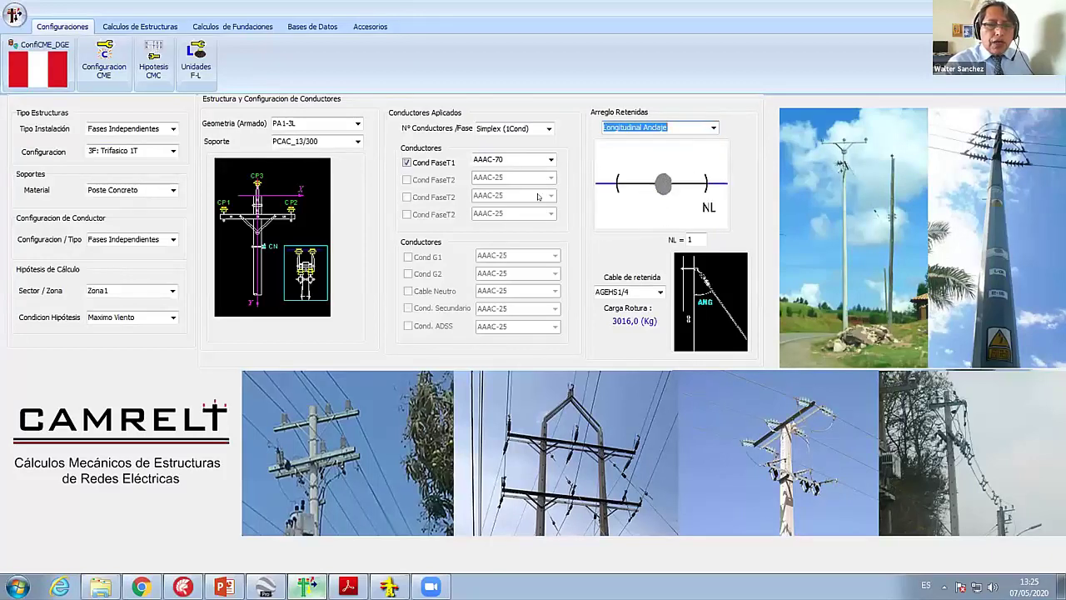
left_click(712, 127)
left_click(681, 140)
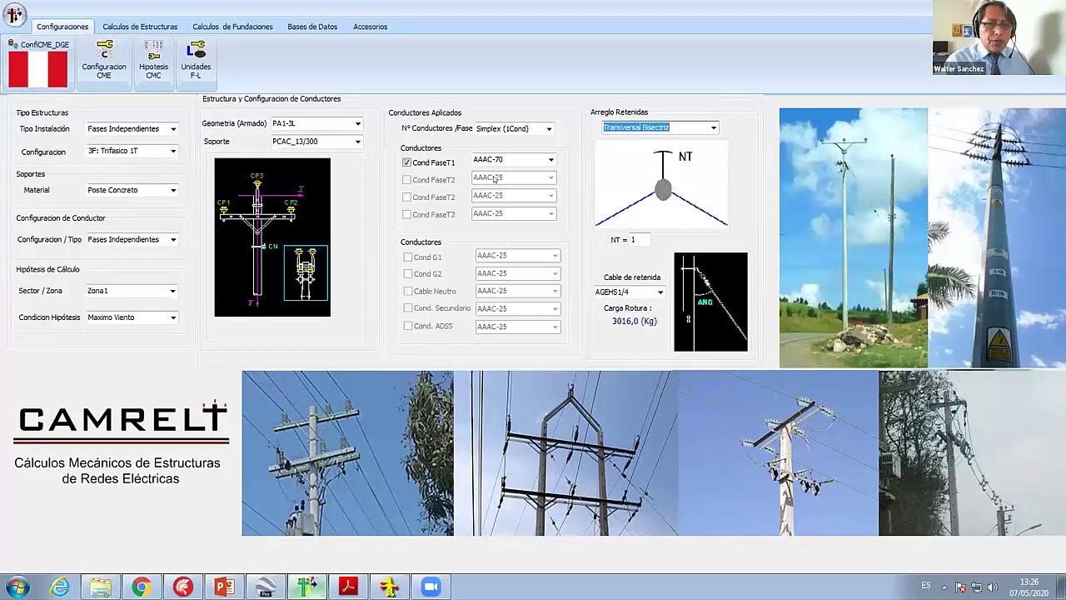
Step: Open the transverse wind-span structure report and recalculate with a 5° topographic angle
left_click(138, 26)
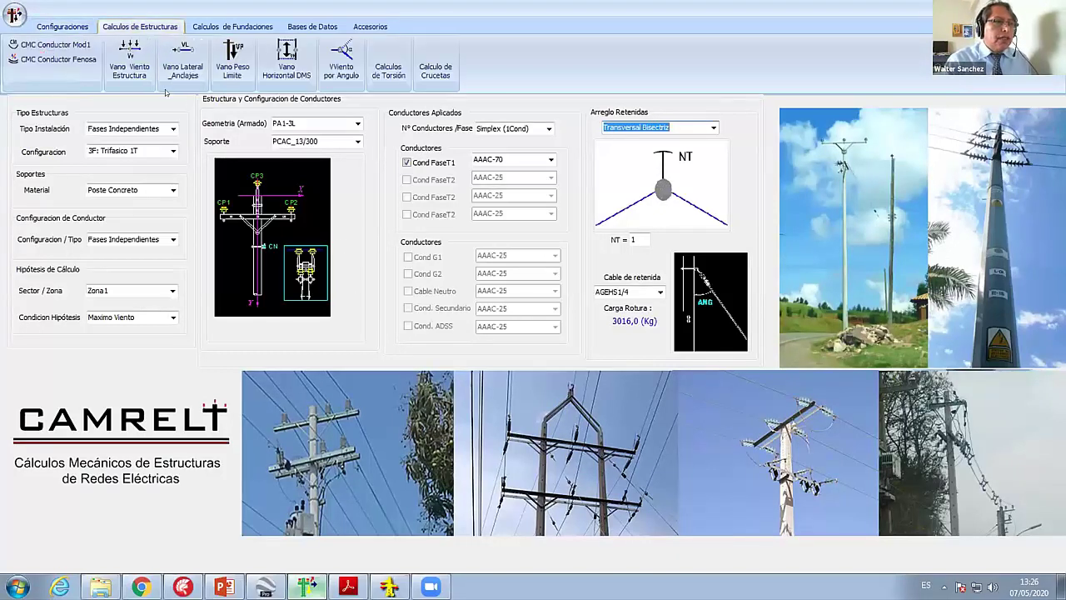
left_click(129, 63)
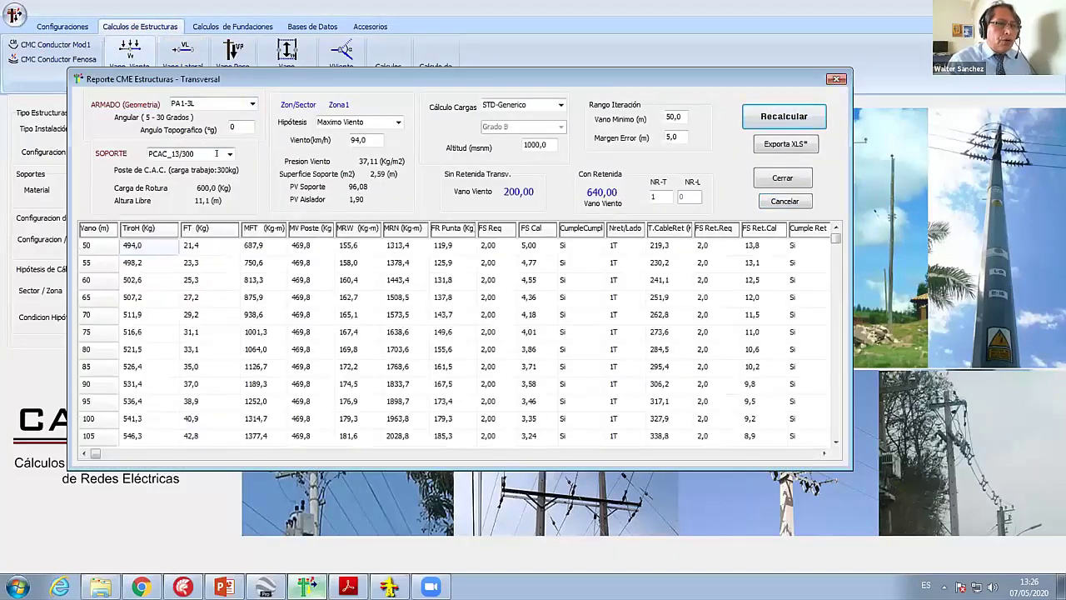
double_click(358, 140)
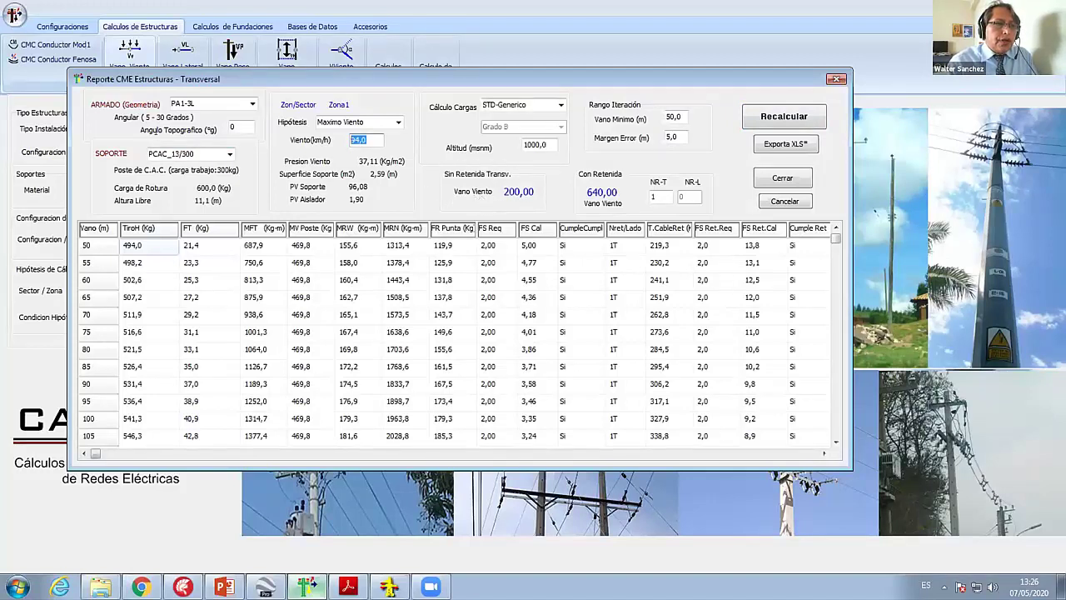
left_click(237, 127)
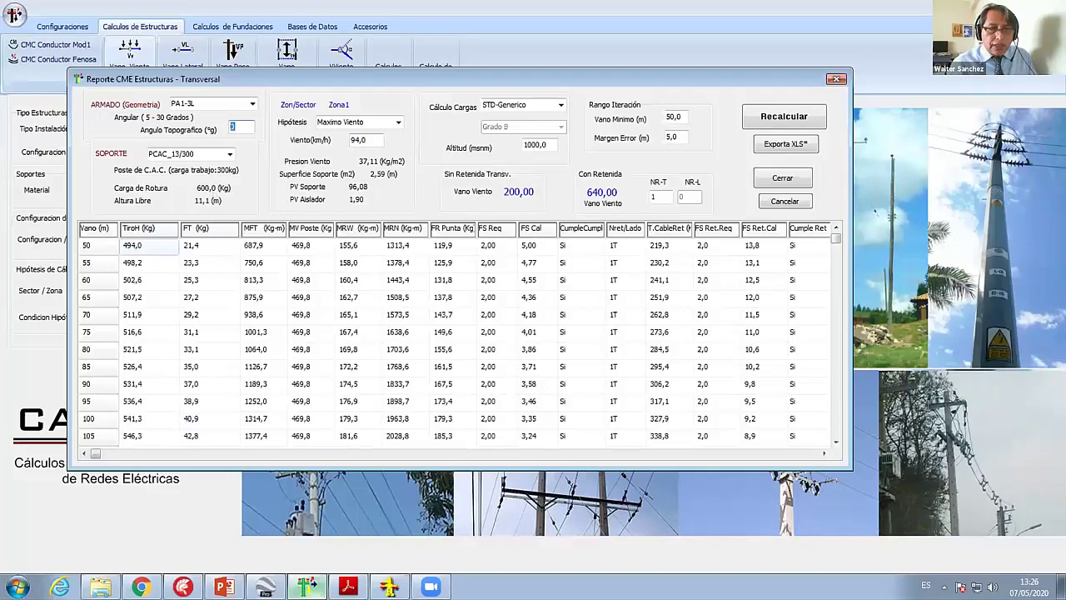
type("5")
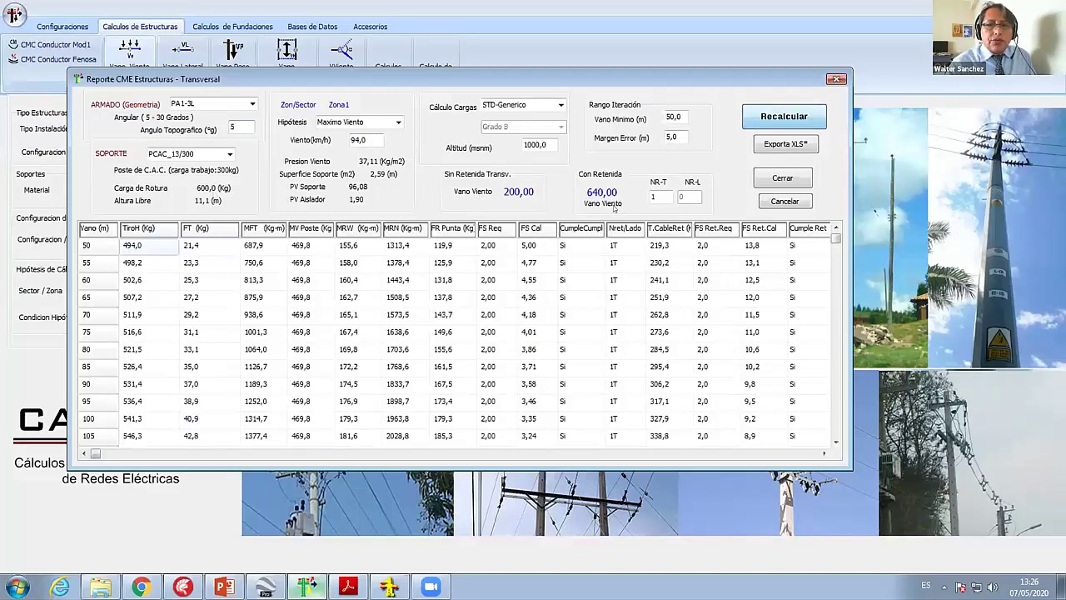
key("Return")
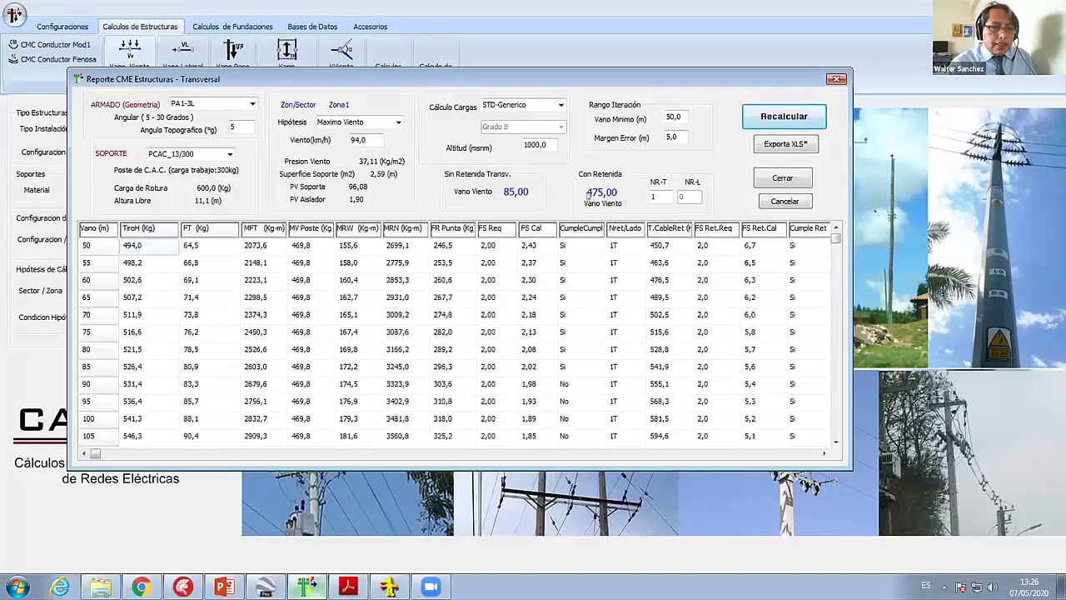
key("Tab")
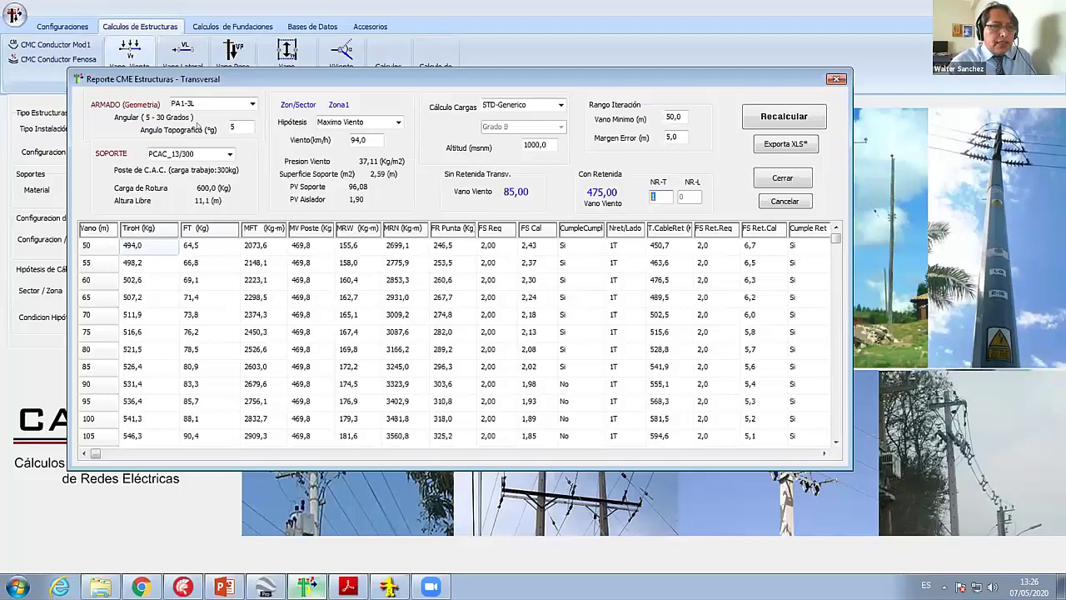
Step: Recalculate with a 30° topographic angle and 2 transverse guys, then close the report
left_click(238, 127)
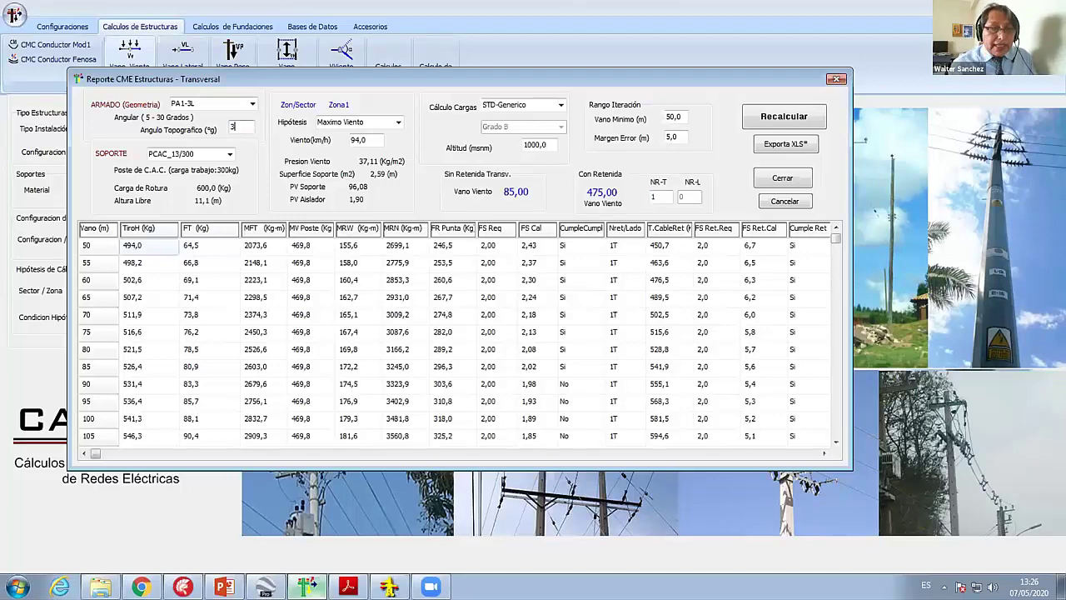
type("30")
left_click(783, 116)
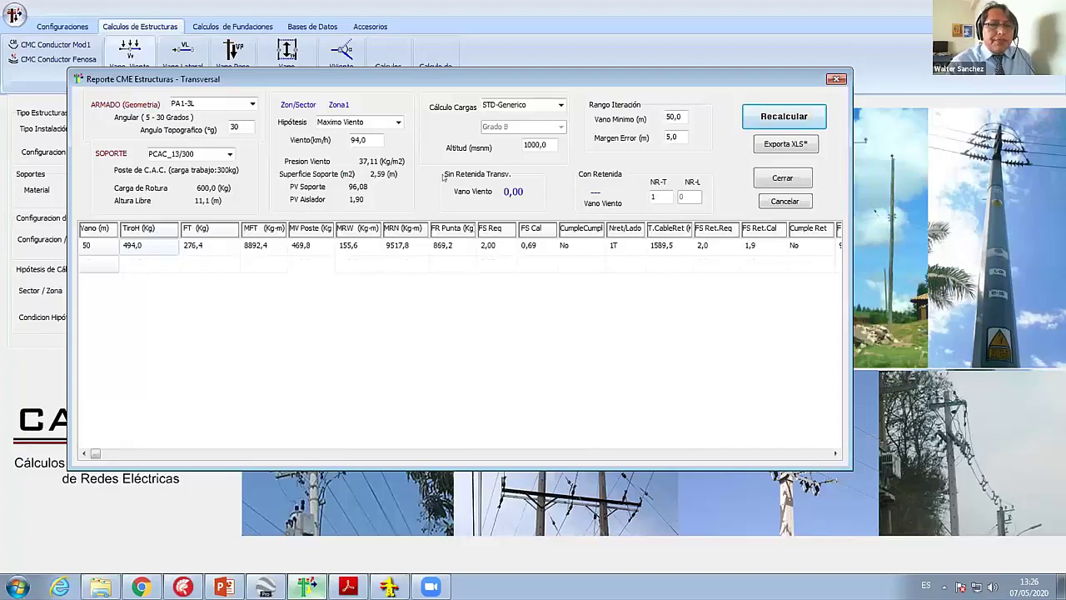
double_click(654, 197)
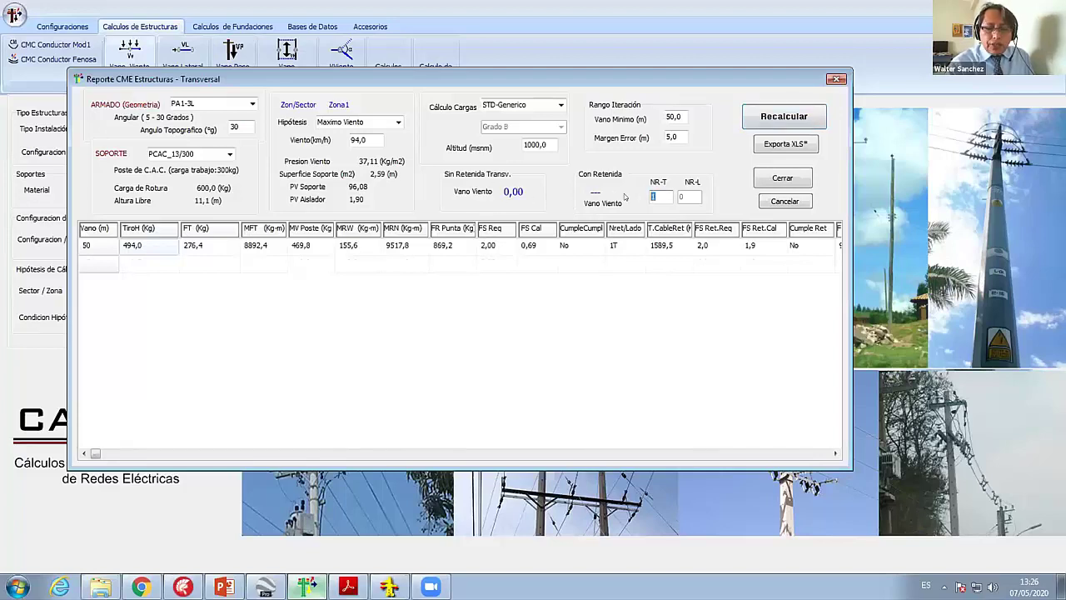
type("2")
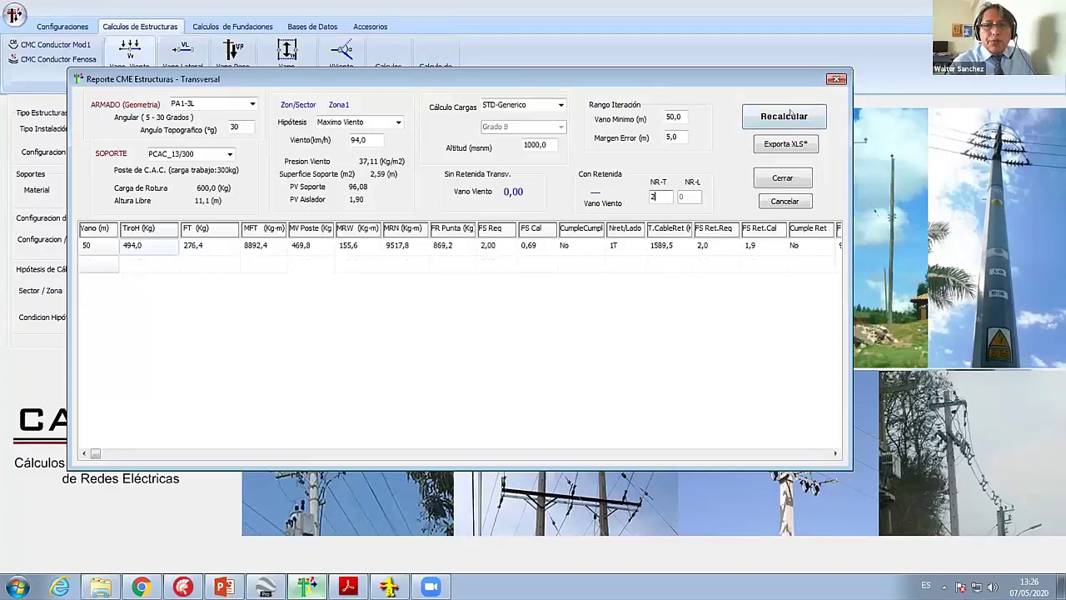
key("Return")
double_click(654, 196)
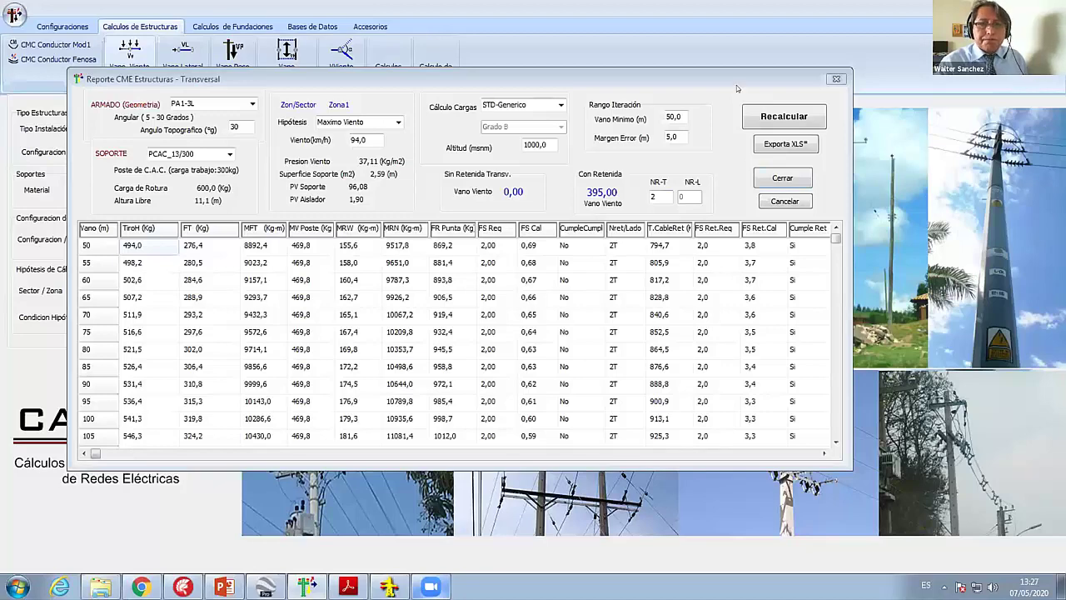
left_click(547, 146)
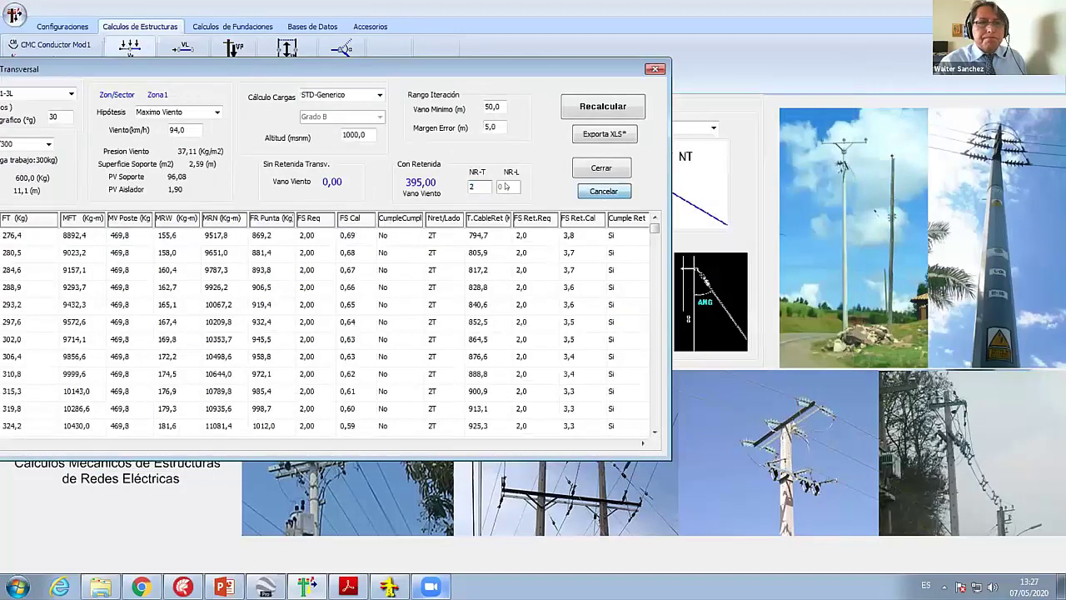
key("Escape")
Step: Show the Torres Celosia entries of supports database Soportes_DGE.DAT, cancelling Abrir otra Tabla
left_click(308, 26)
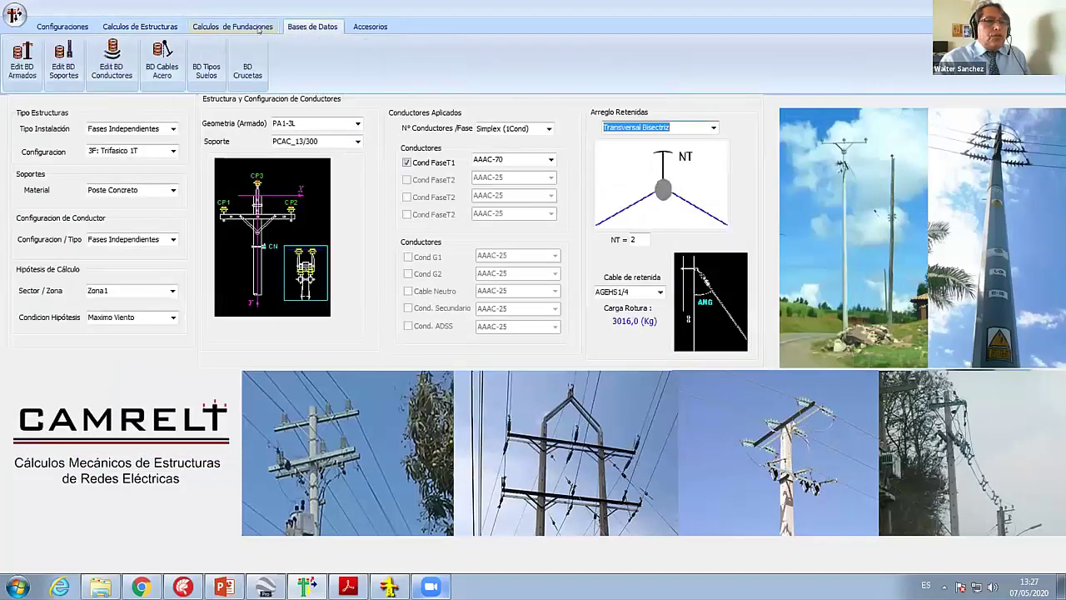
left_click(61, 61)
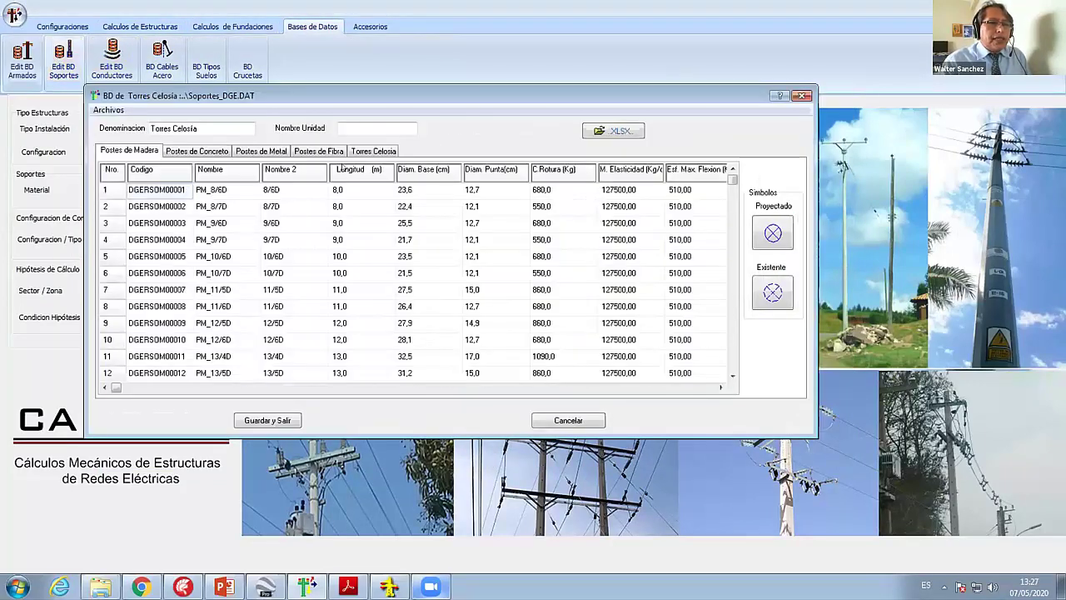
left_click(373, 151)
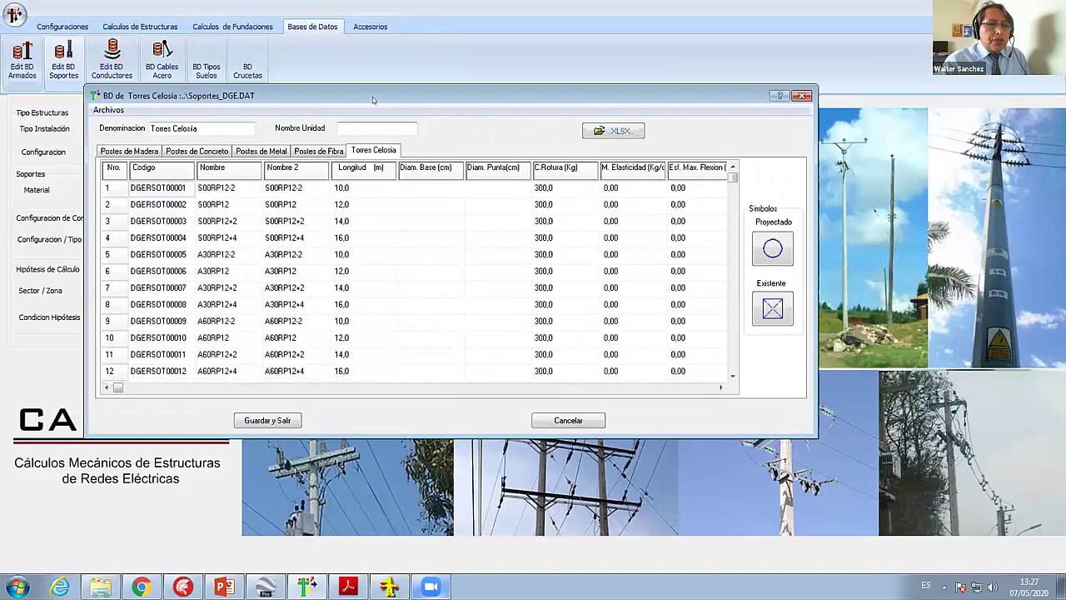
left_click(243, 164)
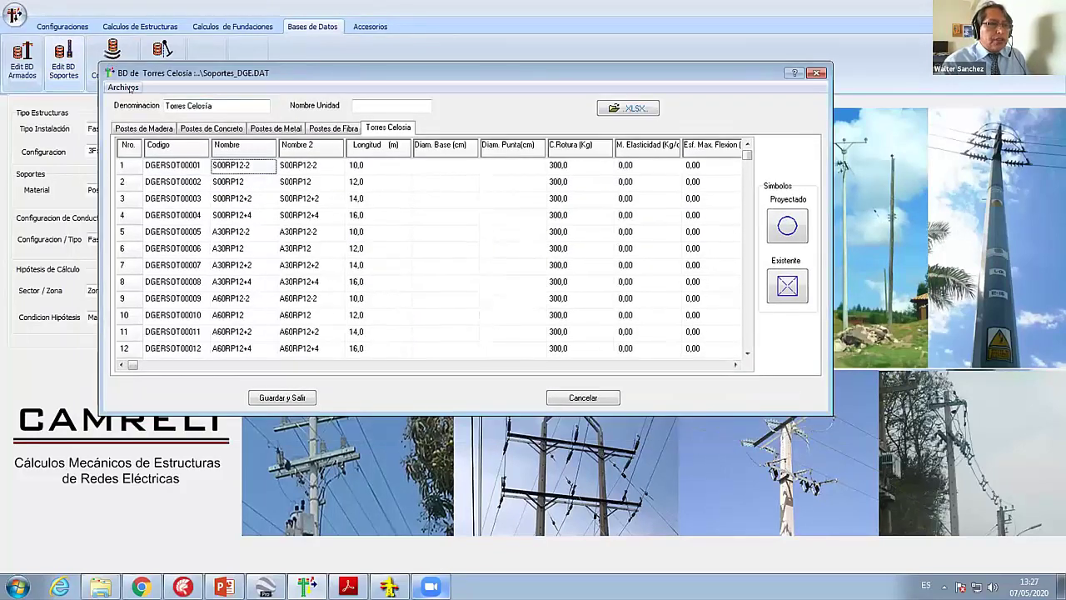
left_click(127, 87)
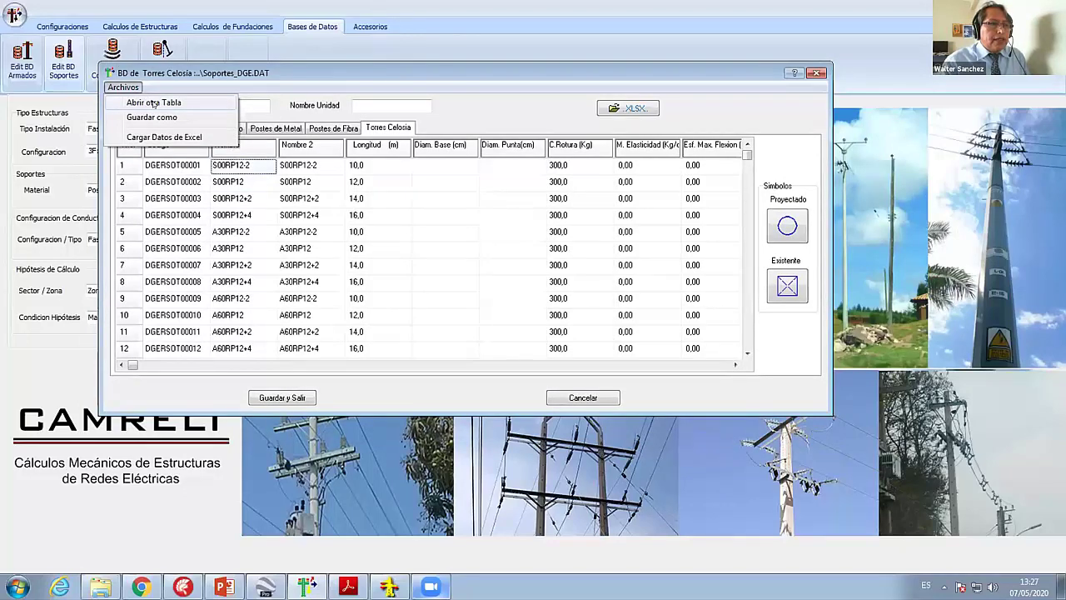
left_click(154, 103)
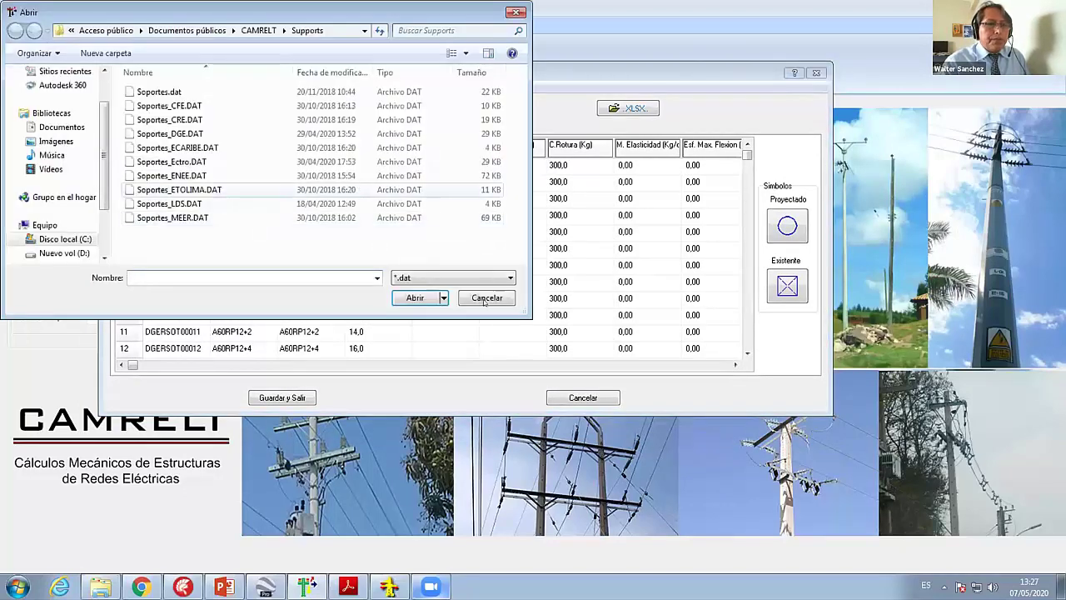
left_click(486, 298)
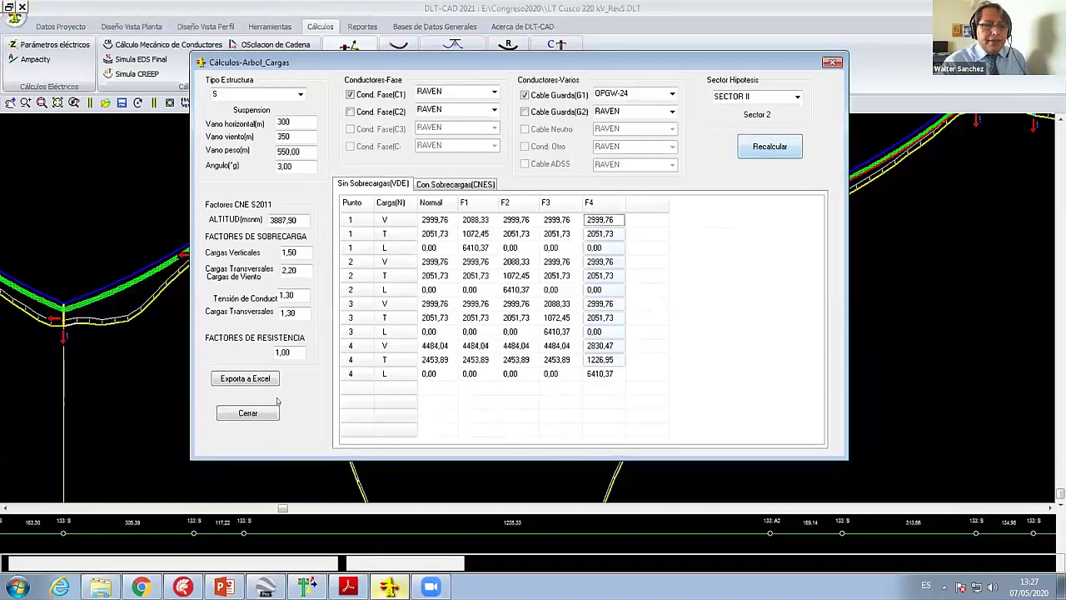
Step: Close the load tree window and show the 220 kV supports database's lattice tower list
left_click(247, 413)
left_click(459, 27)
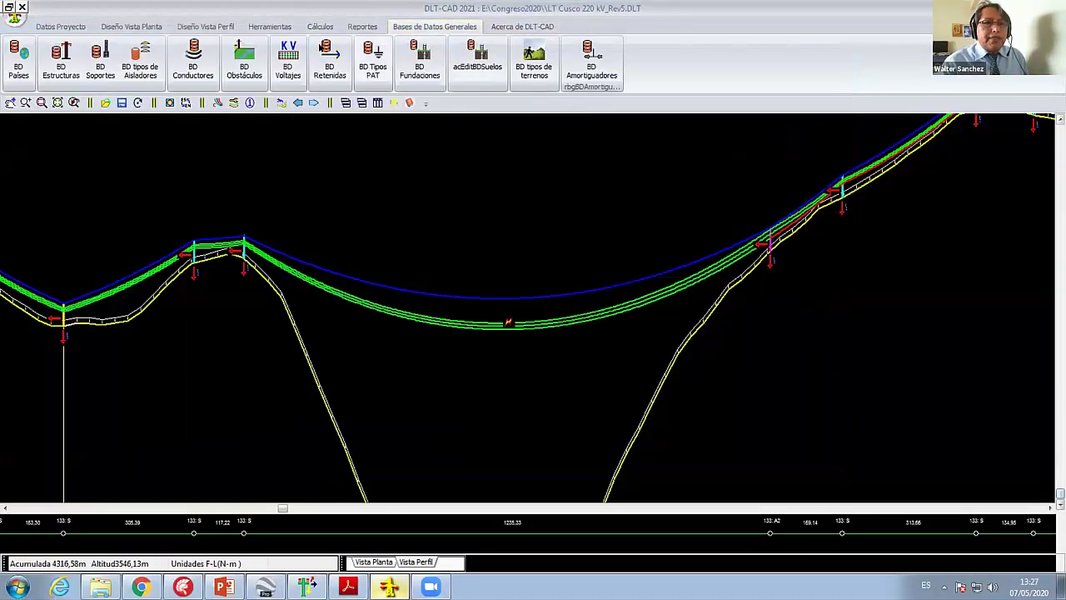
left_click(61, 63)
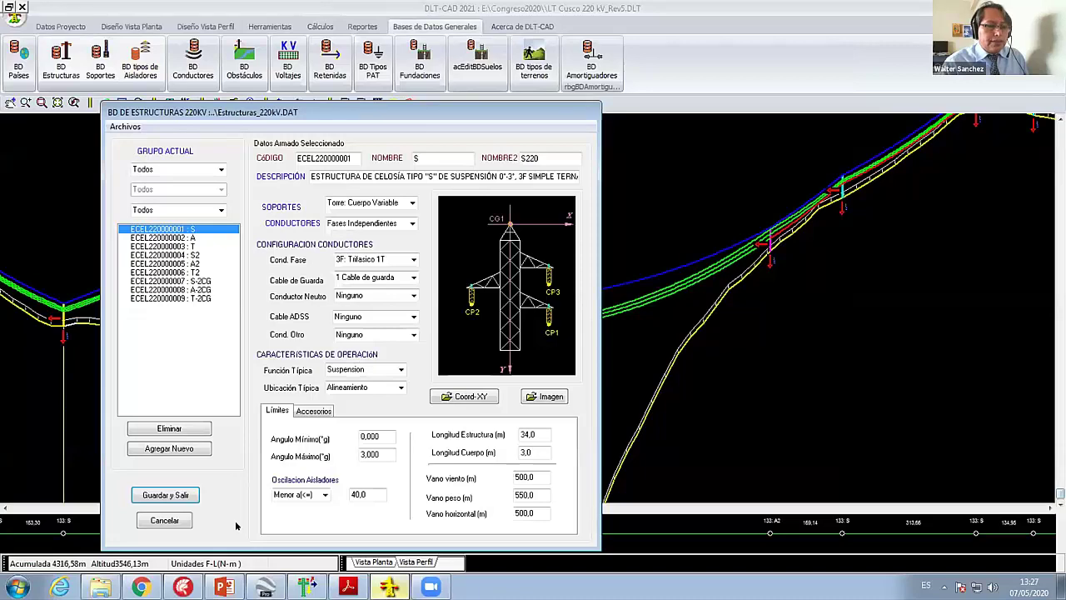
left_click(164, 520)
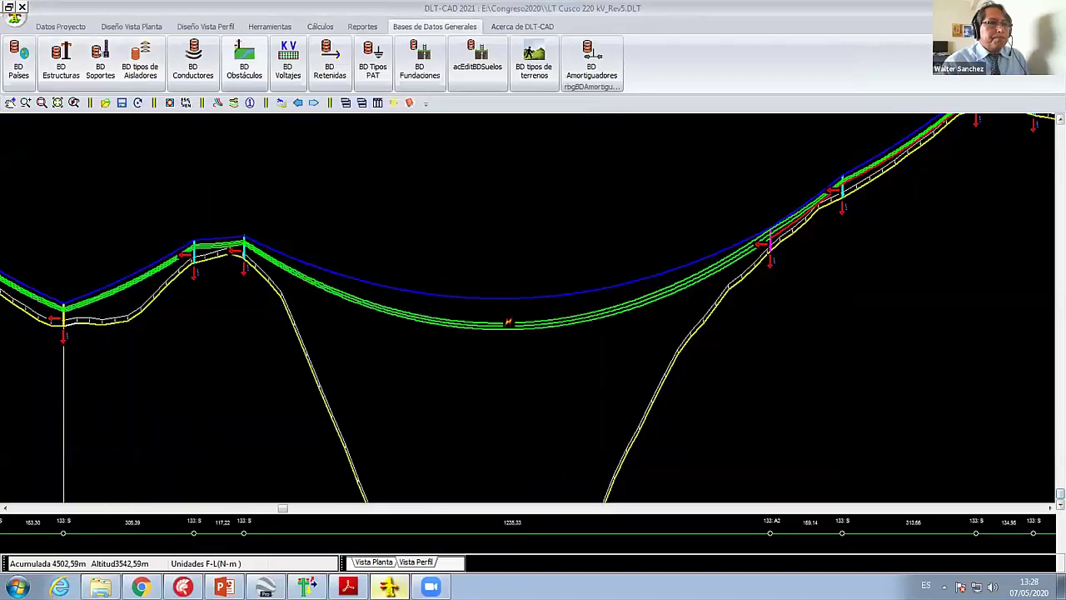
left_click(100, 63)
left_click(398, 185)
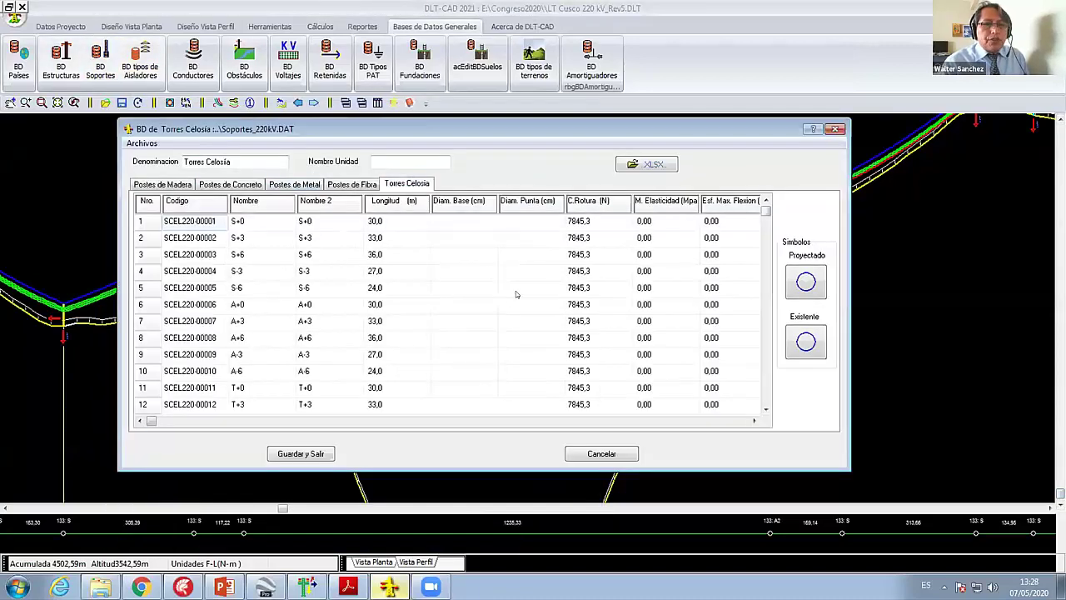
left_click(247, 221)
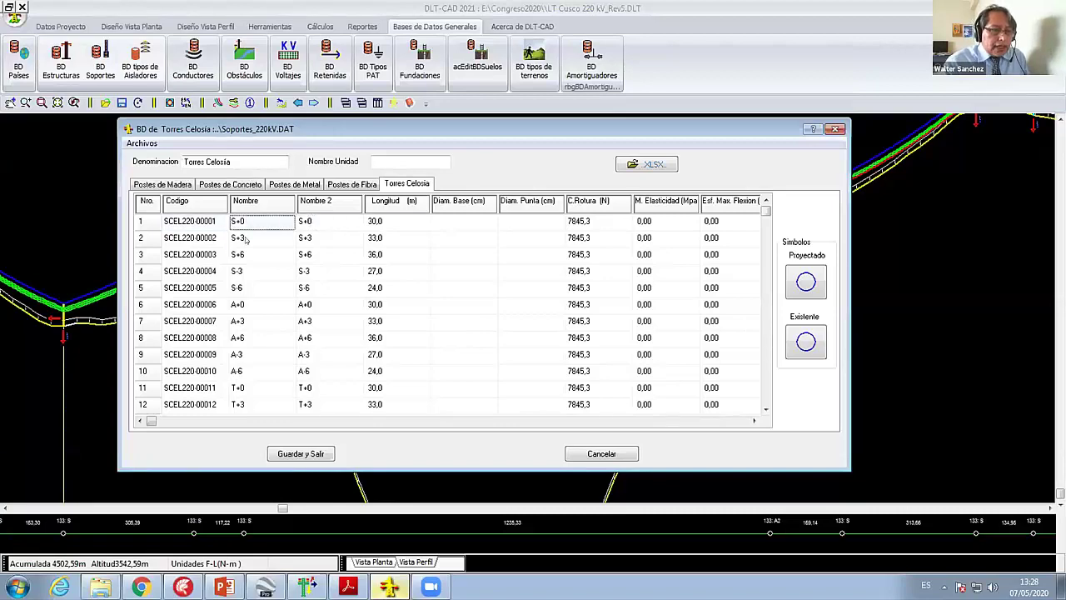
Step: Compare the first two lattice tower entries and check the first tower's length, leaving it unchanged
key("Down")
left_click_drag(333, 129, 343, 97)
key("Down")
key("Down")
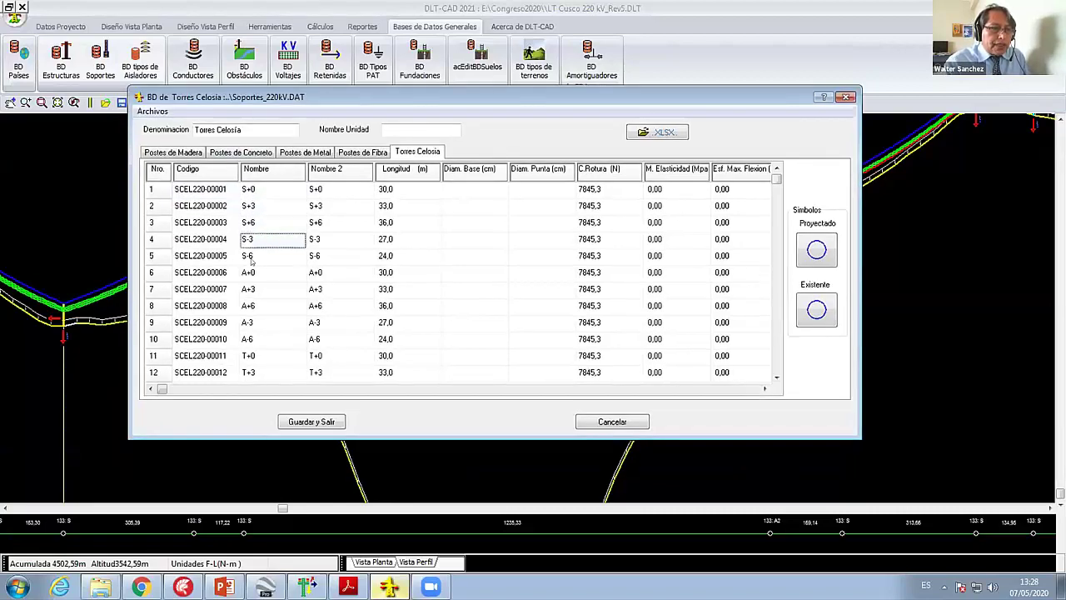
left_click(250, 191)
left_click(259, 207)
key("Up")
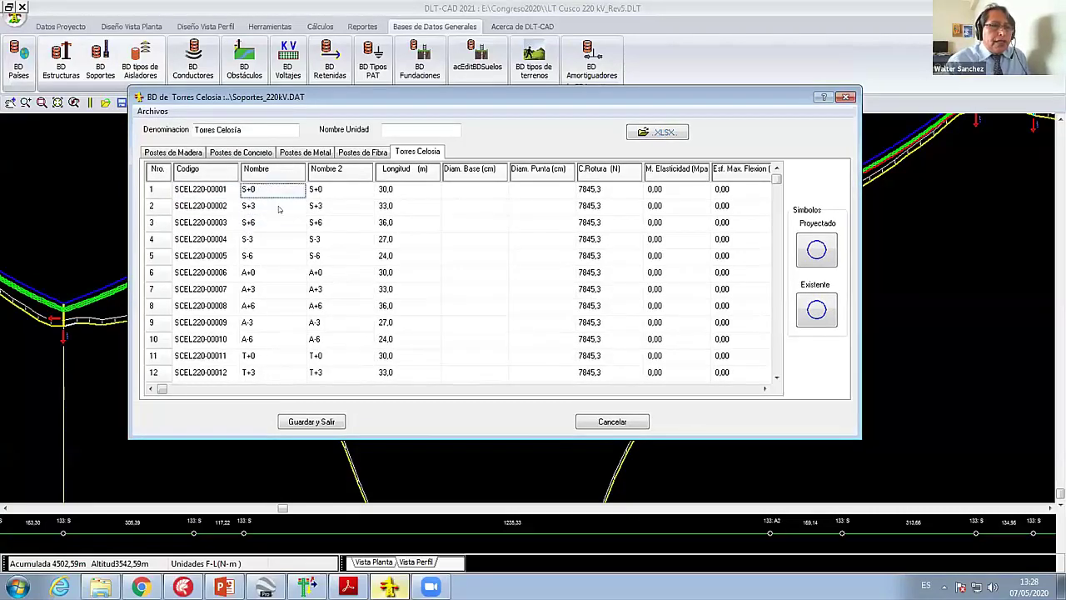
left_click(268, 208)
left_click(261, 194)
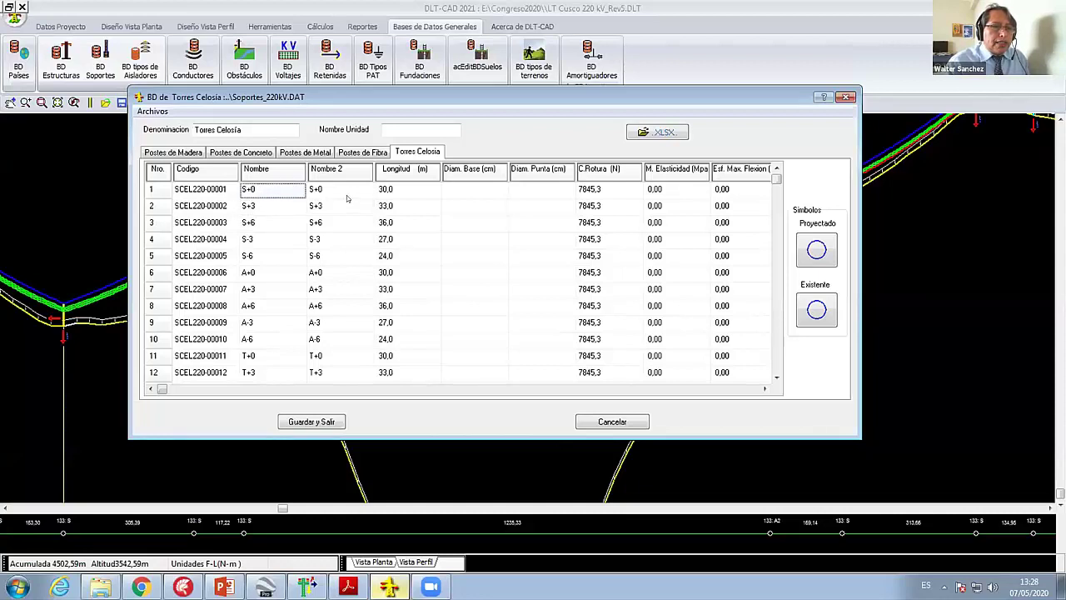
left_click(388, 191)
left_click(395, 191)
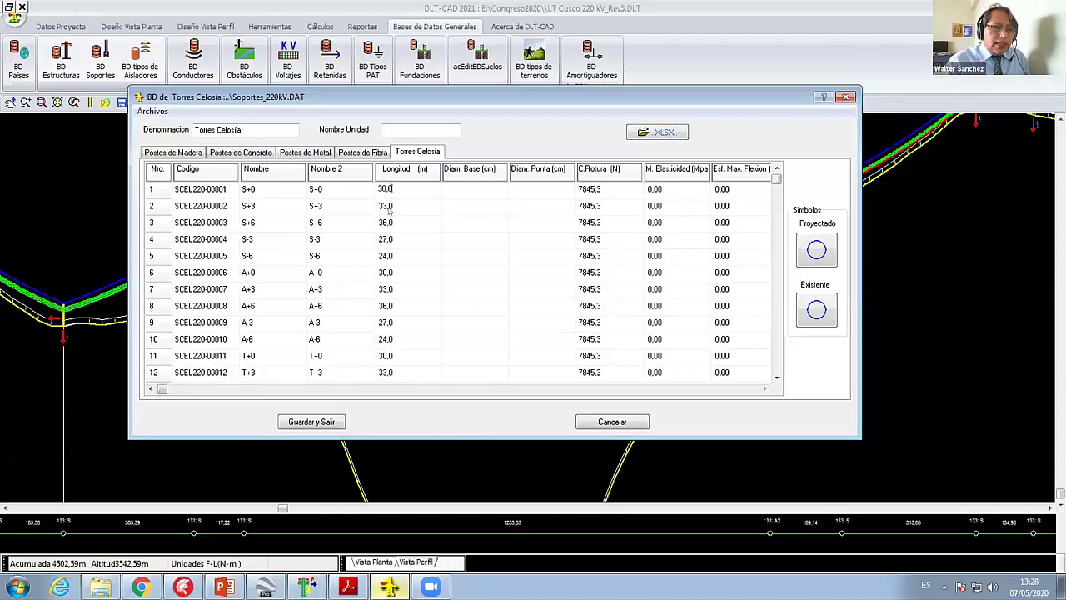
left_click(397, 196)
Step: Review the remaining lattice tower entries down to T+0
left_click(244, 206)
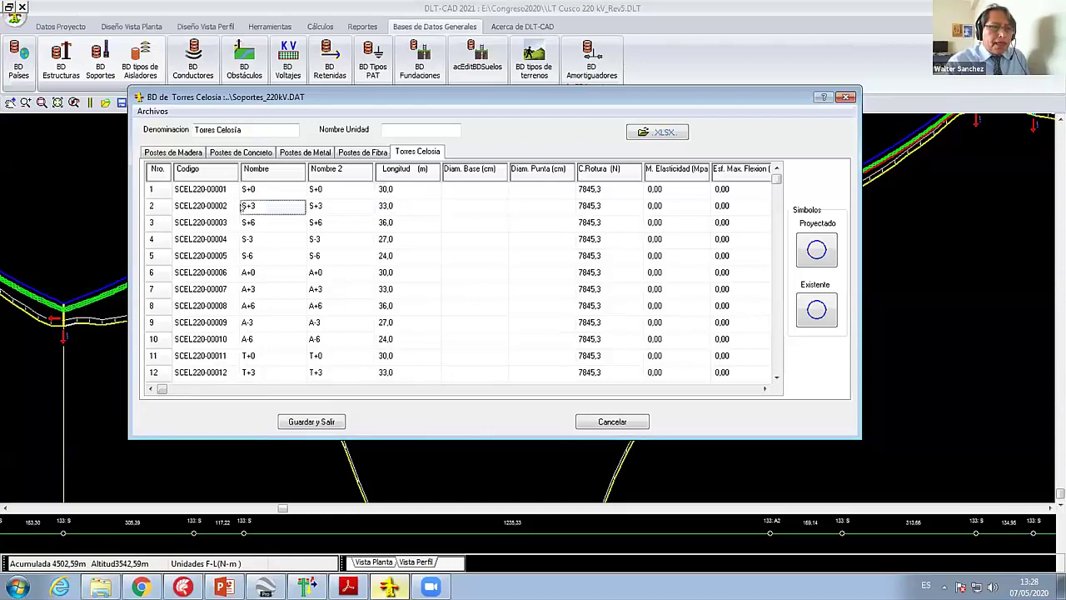
left_click(391, 209)
left_click(295, 223)
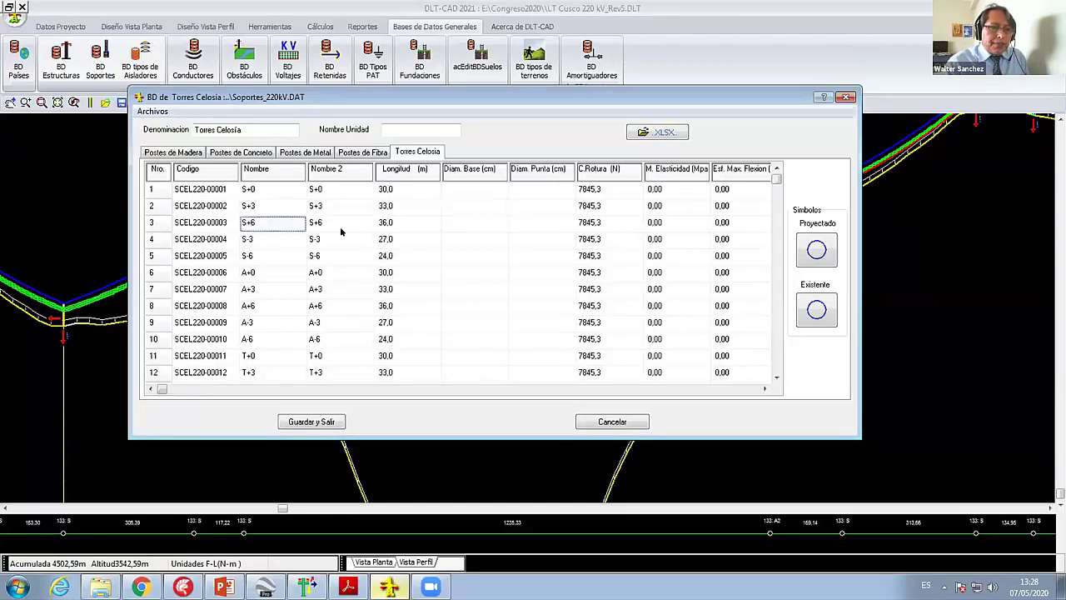
left_click(386, 222)
left_click(242, 242)
left_click(248, 258)
scroll(248, 283, "down", 1)
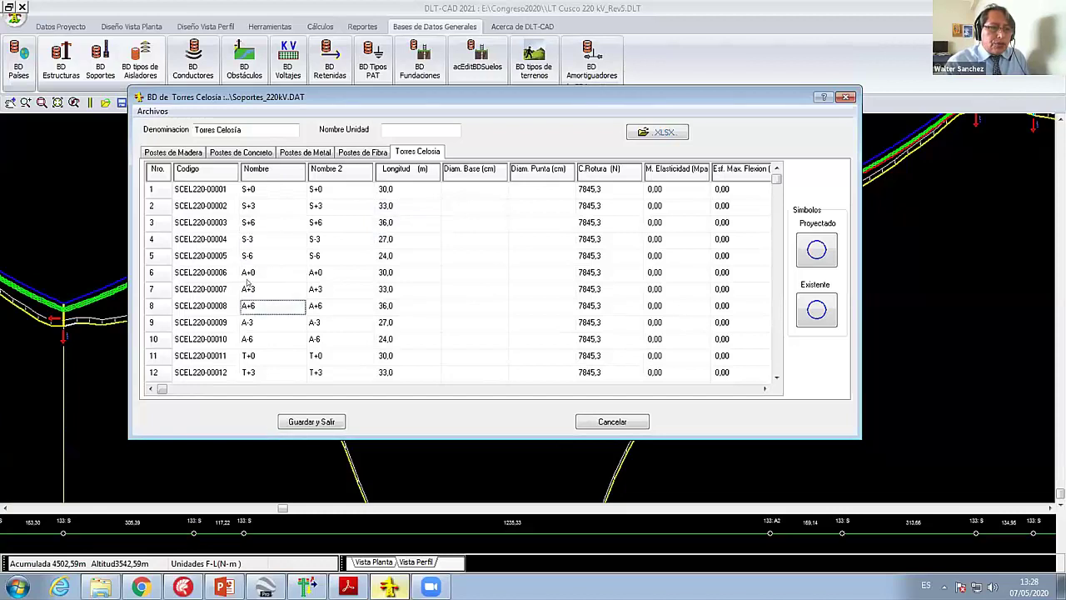
scroll(247, 281, "down", 1)
scroll(248, 281, "up", 2)
scroll(247, 280, "up", 2)
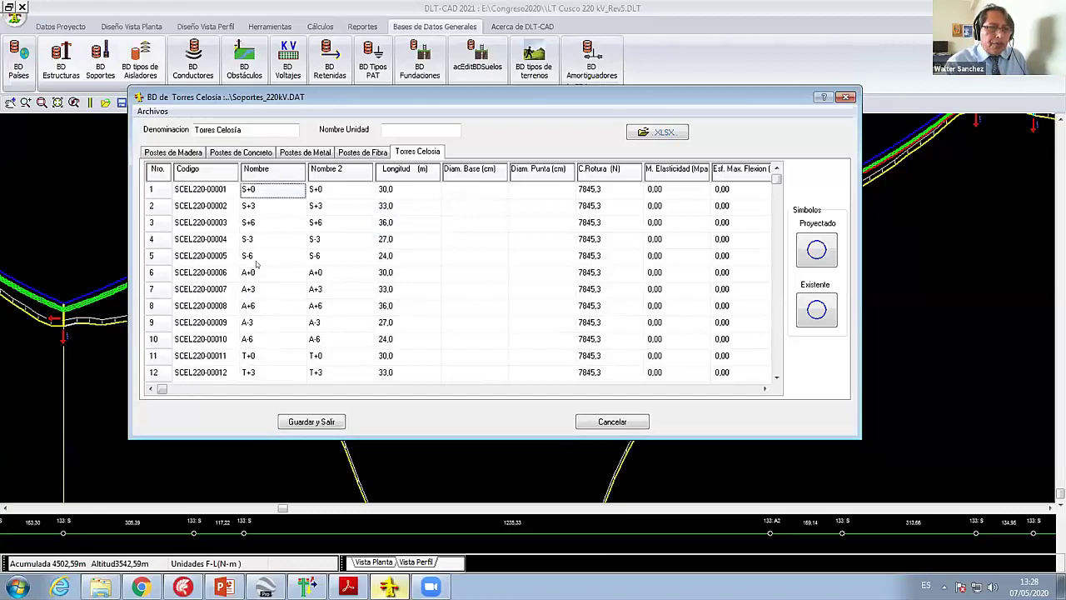
scroll(259, 196, "down", 1)
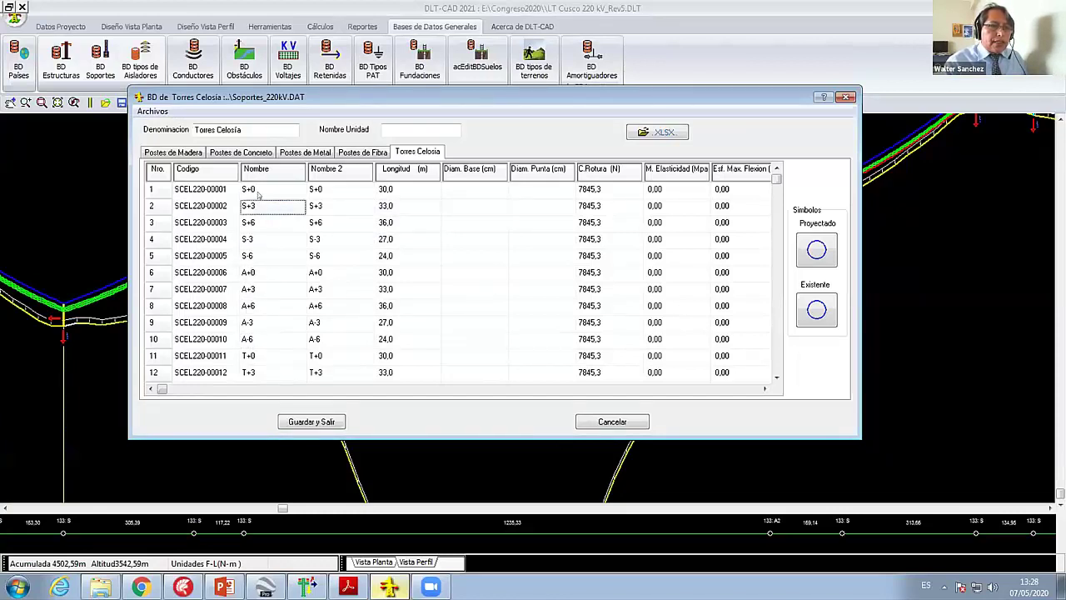
Step: Return to tower S+0, view the wooden pole table, then close the supports database without saving
left_click(248, 191)
left_click(190, 153)
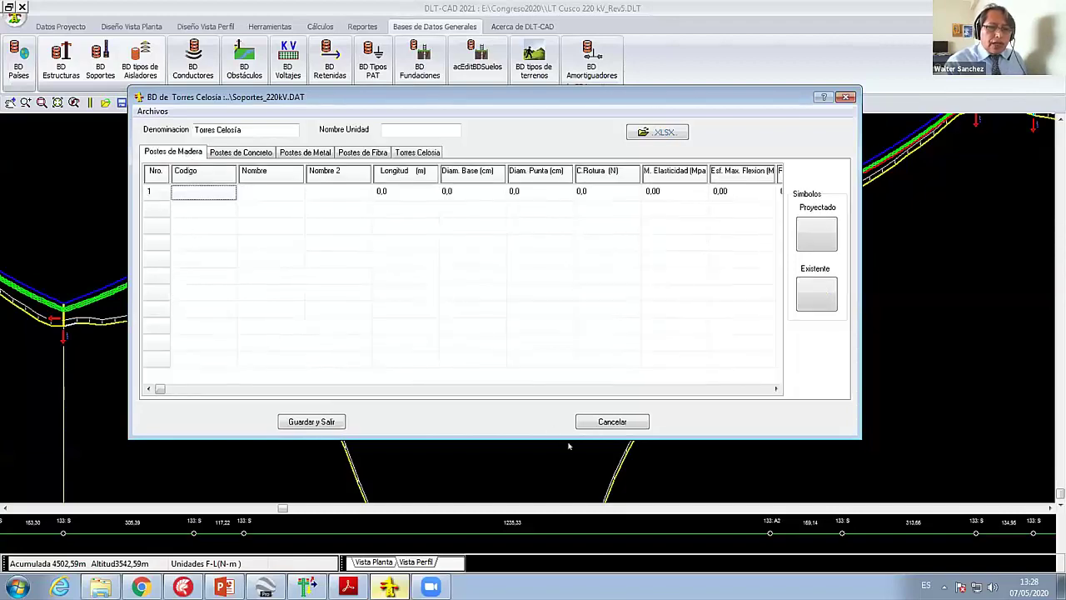
left_click(614, 421)
Step: Reopen the 220 kV structures database, check structure S's Coord-XY conductor coordinates, then close it
left_click(61, 63)
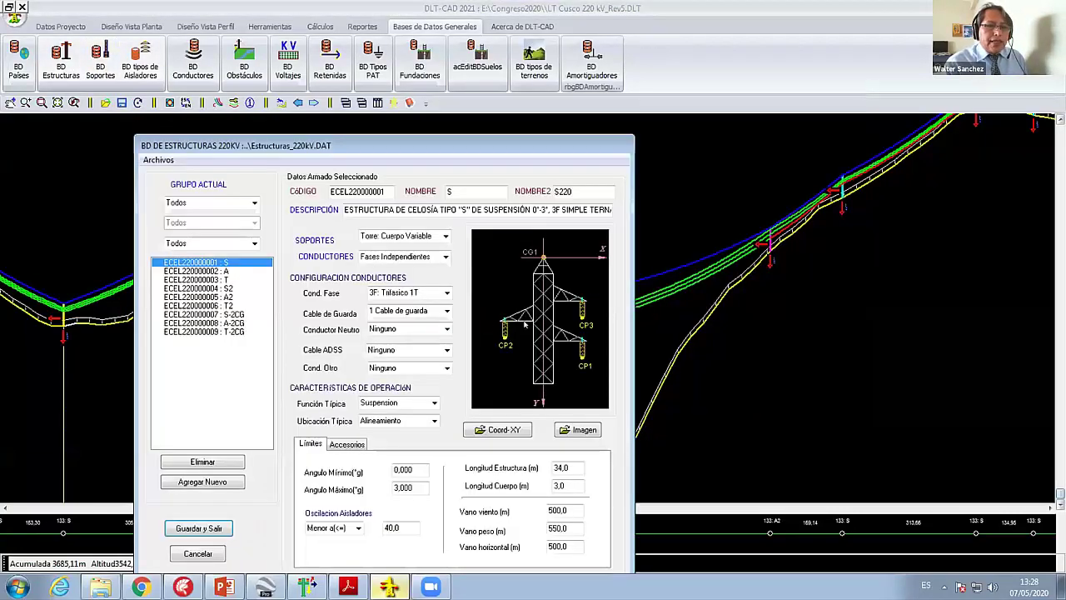
left_click(220, 272)
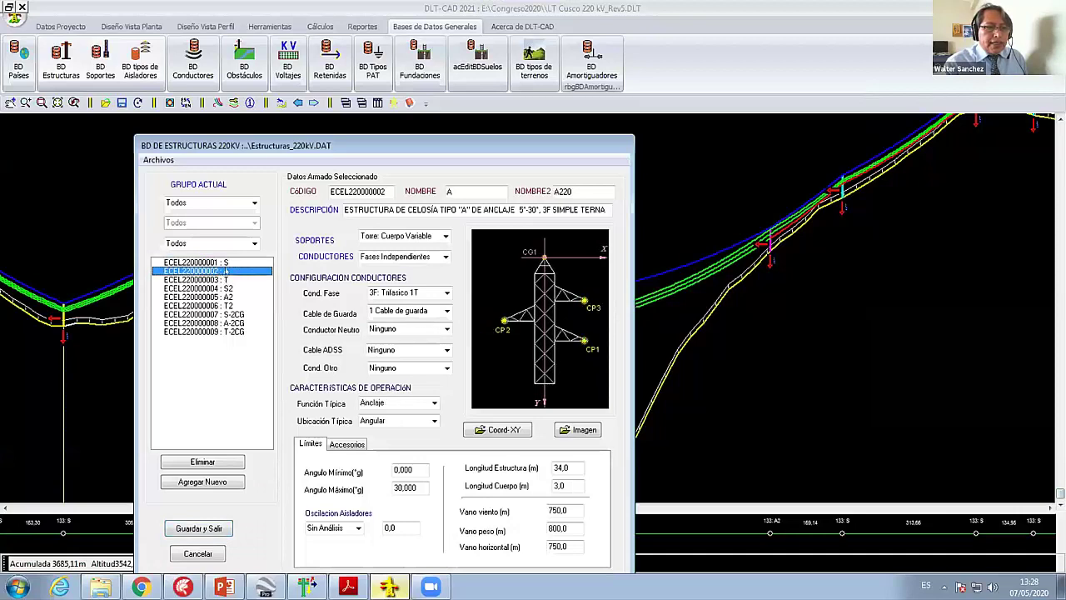
left_click(200, 262)
left_click(498, 429)
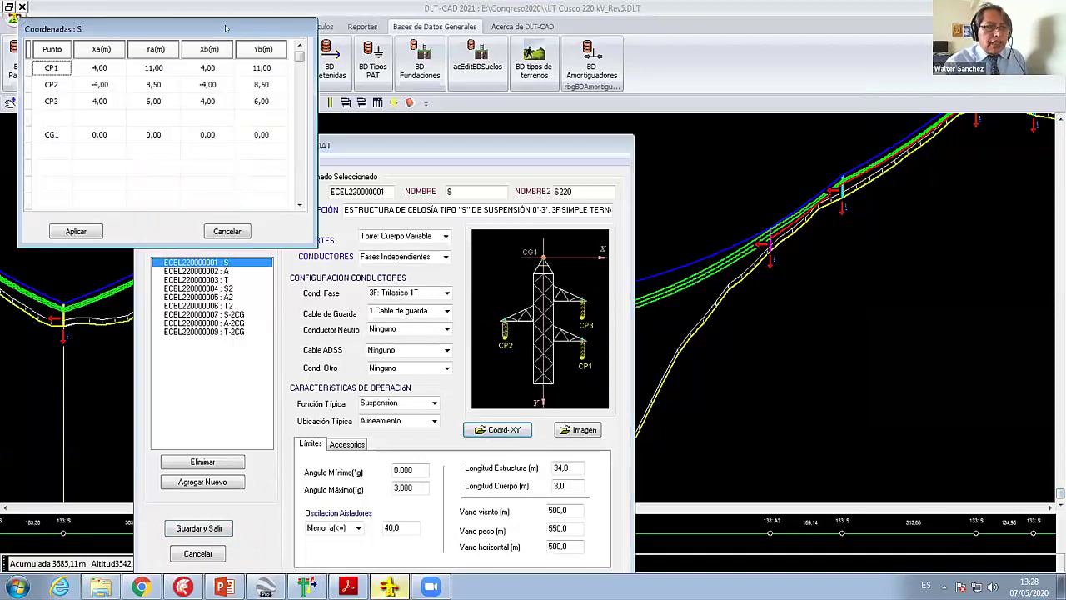
left_click_drag(225, 29, 422, 213)
left_click(297, 251)
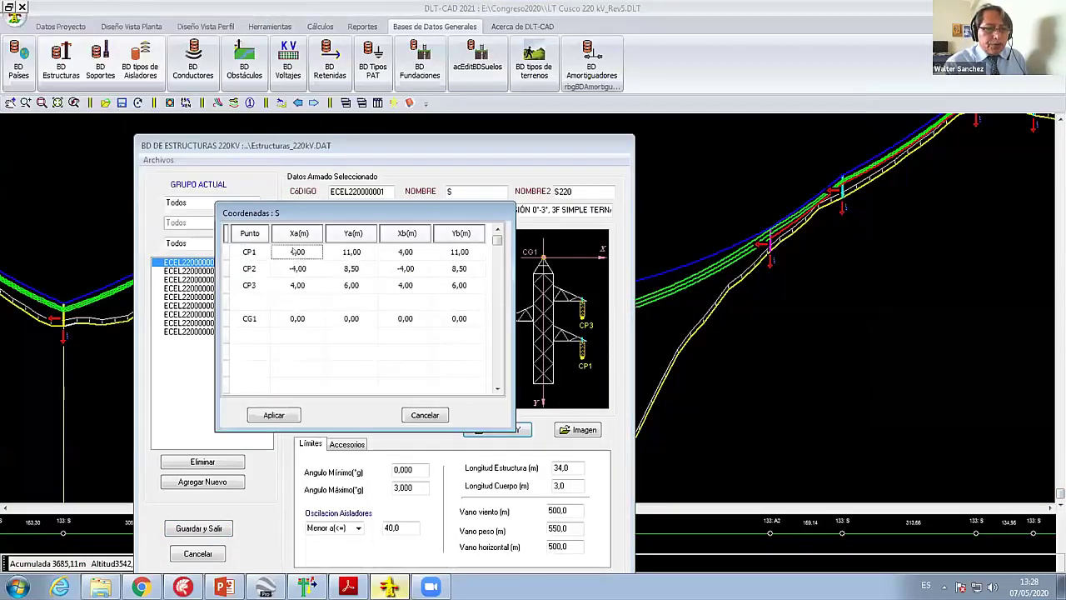
left_click_drag(358, 213, 240, 201)
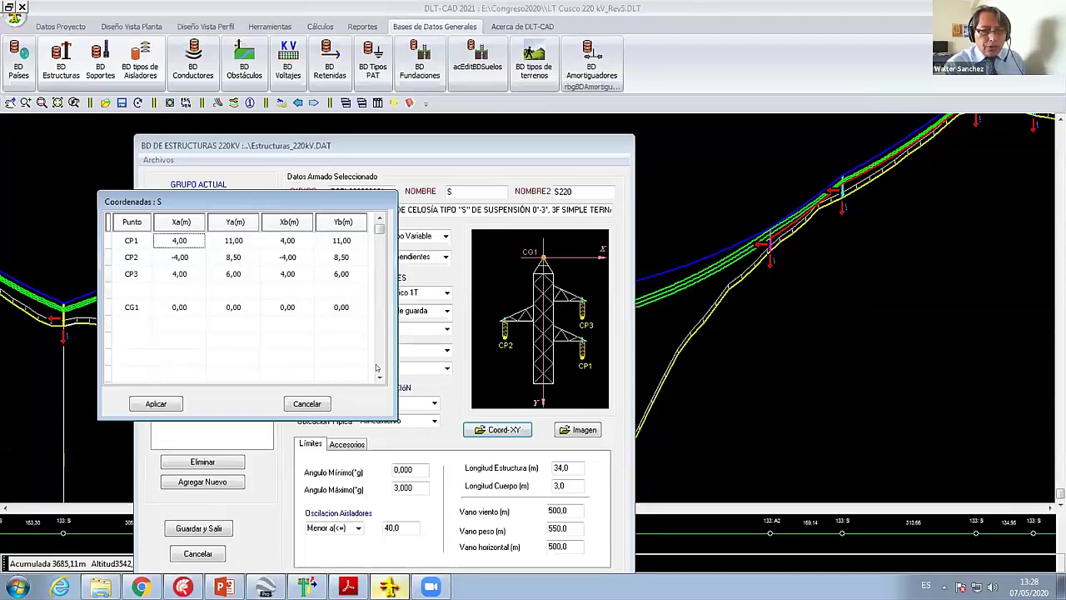
left_click(306, 403)
left_click(196, 555)
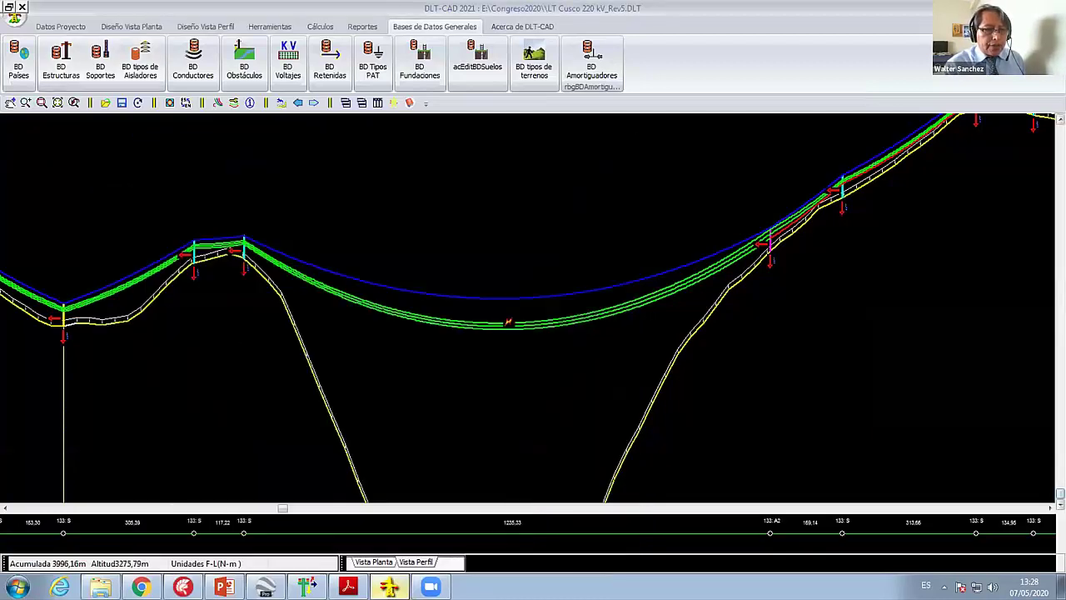
Step: Enable Dmínima Cond. Fase(C1) in Configuración General so spans show clearances like 7.30 and 7.31
scroll(249, 265, "up", 1)
scroll(208, 234, "up", 1)
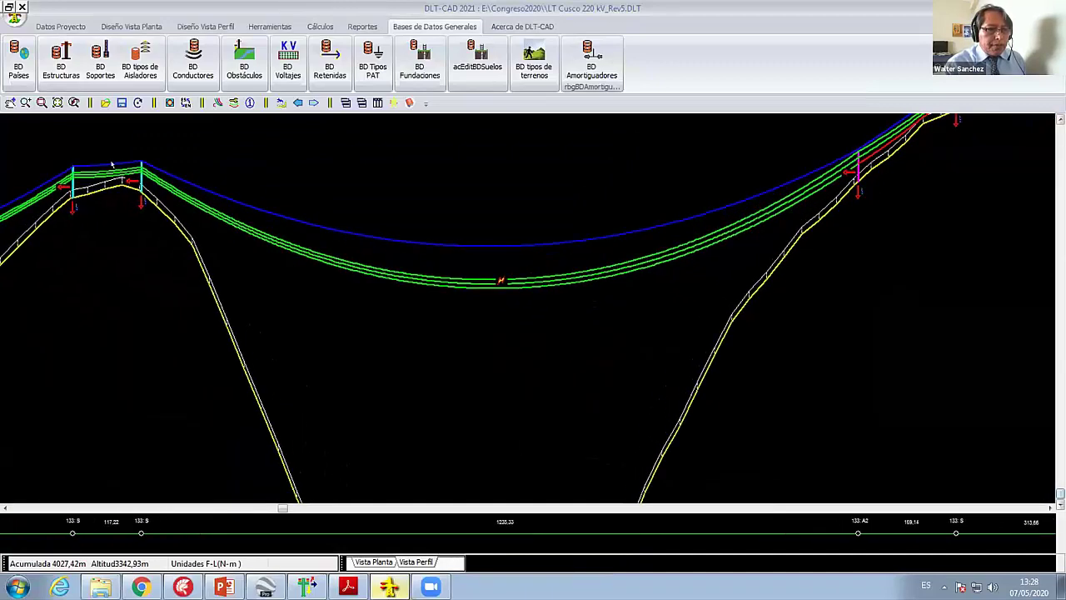
scroll(166, 200, "up", 1)
scroll(120, 164, "up", 1)
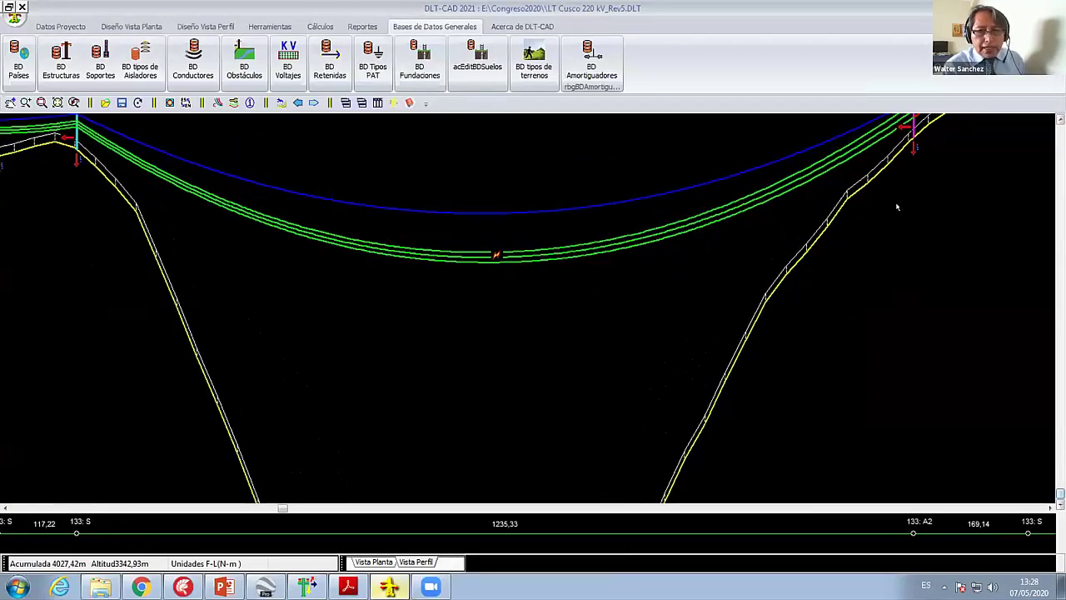
scroll(852, 241, "down", 1)
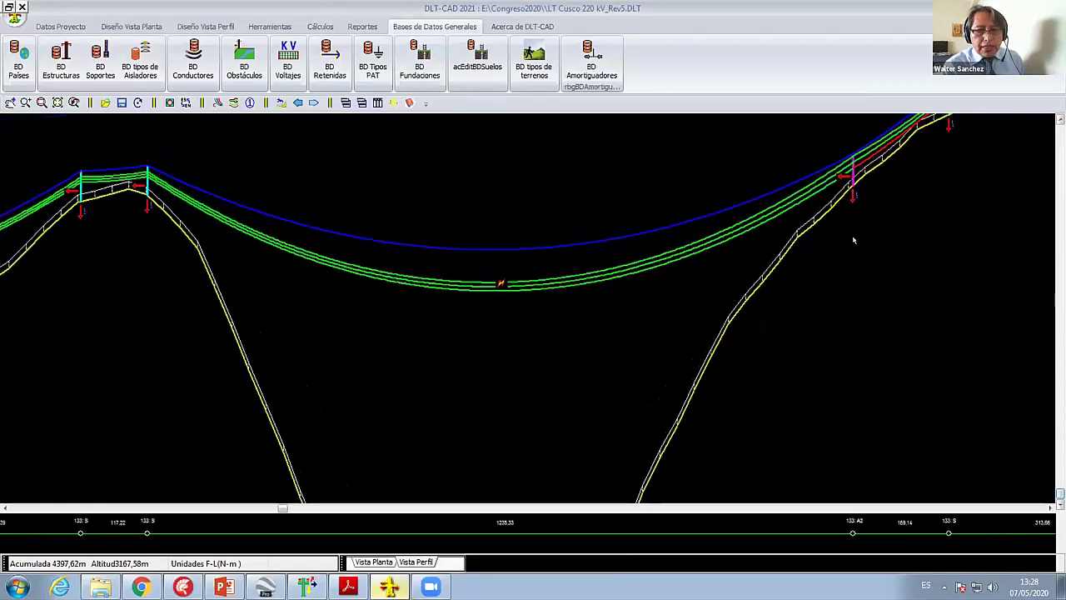
scroll(853, 240, "down", 1)
scroll(853, 241, "down", 1)
middle_click_drag(916, 133, 655, 250)
scroll(654, 250, "up", 1)
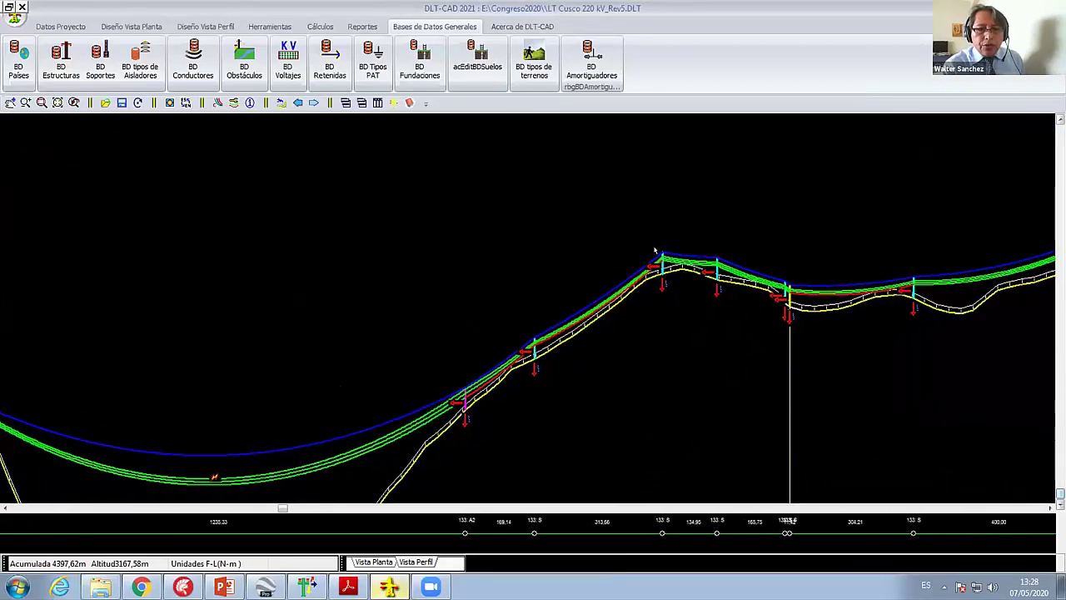
scroll(654, 249, "up", 1)
scroll(616, 270, "up", 1)
scroll(569, 295, "up", 1)
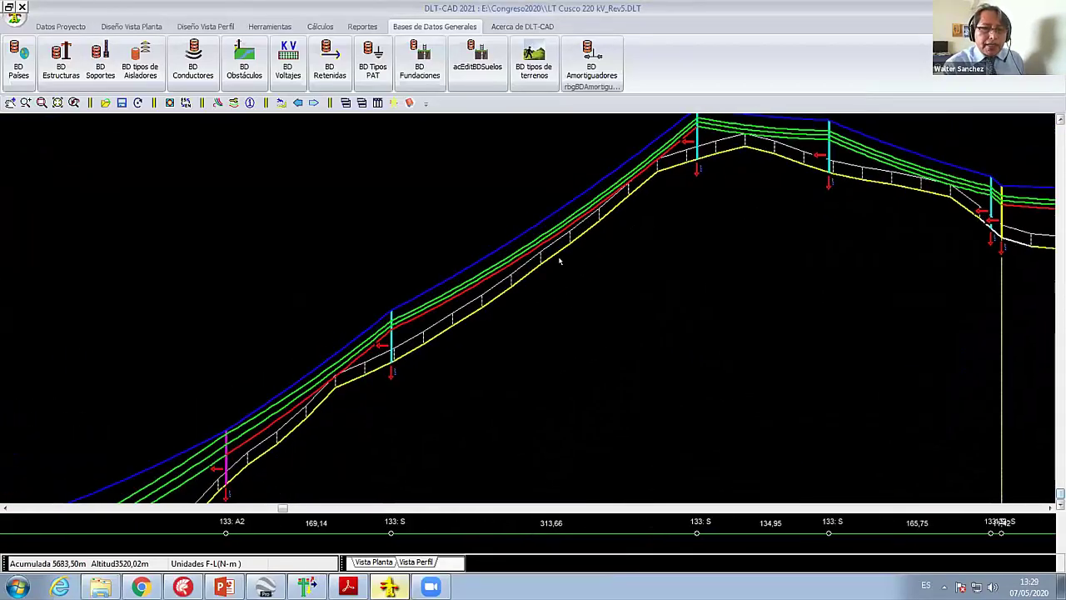
scroll(560, 261, "up", 1)
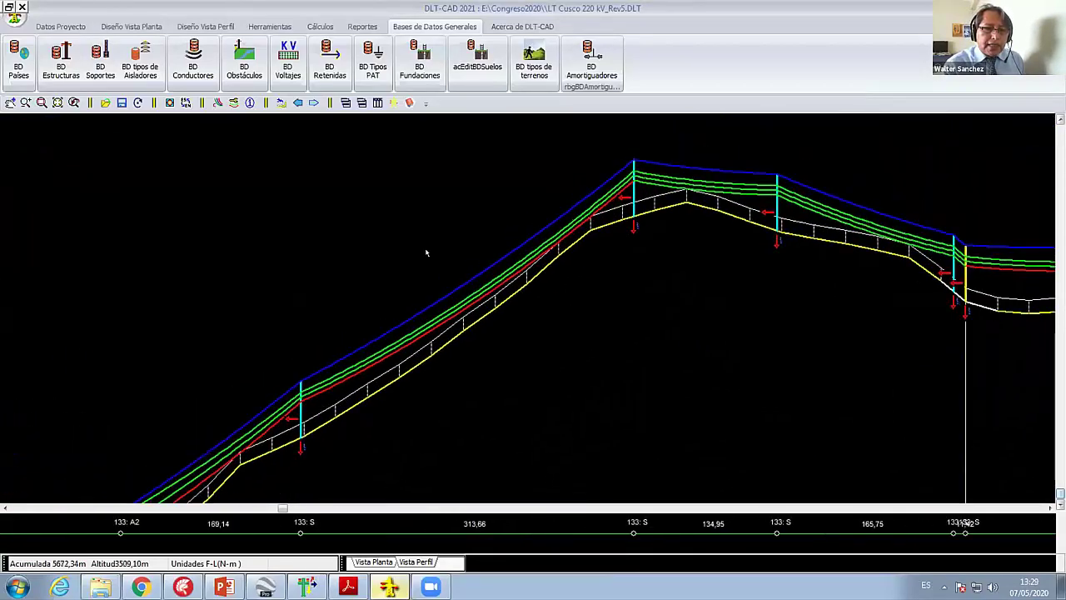
right_click(236, 147)
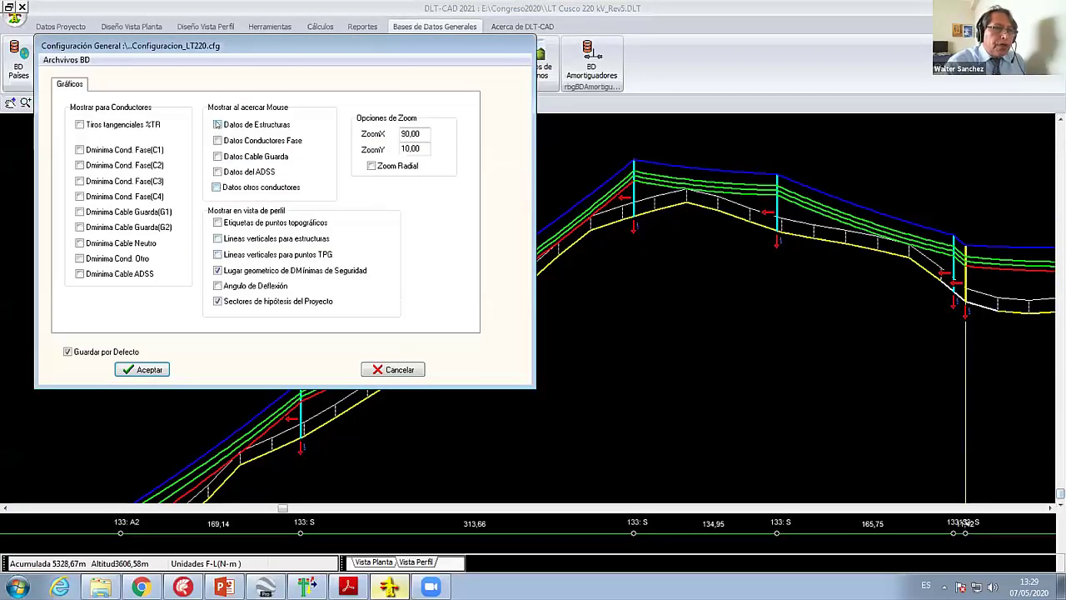
left_click(80, 150)
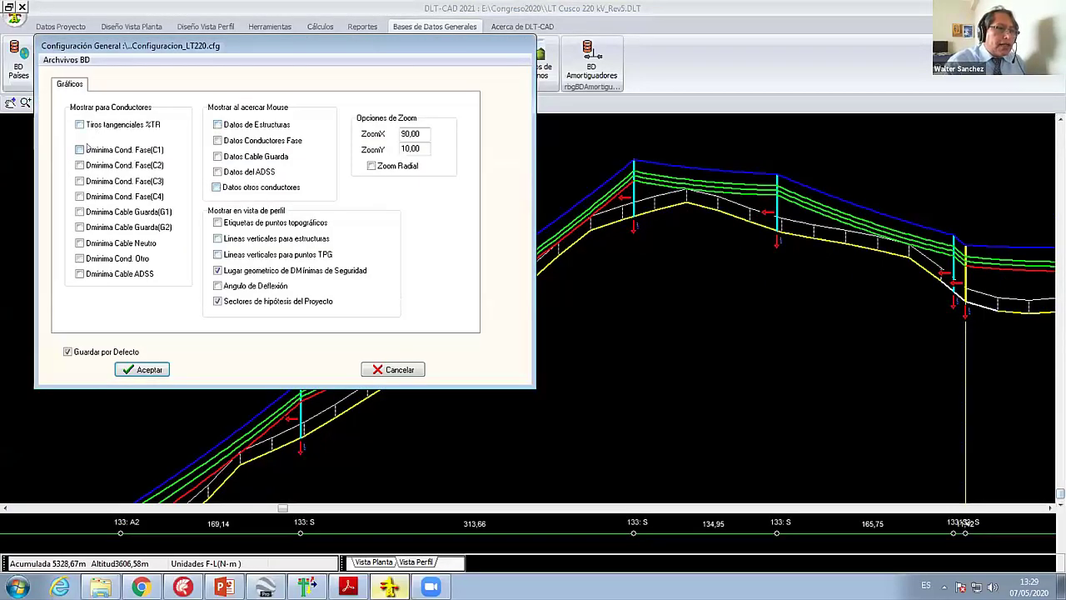
left_click(143, 369)
scroll(589, 229, "up", 3)
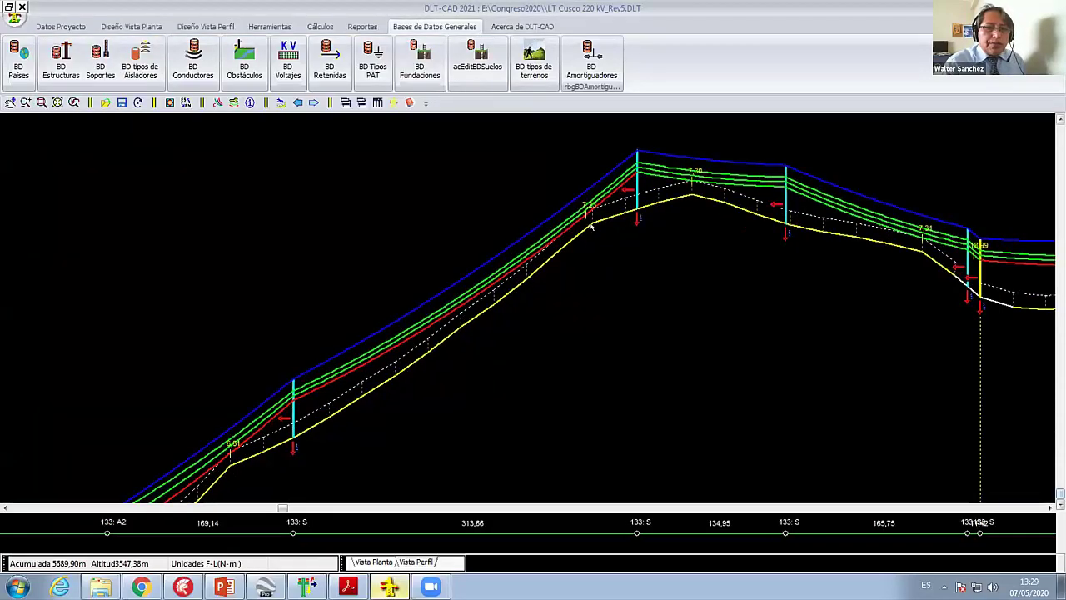
Step: Drag the hilltop tower leftward along the profile with Arrastra Soporte
right_click(564, 223)
mouse_move(616, 338)
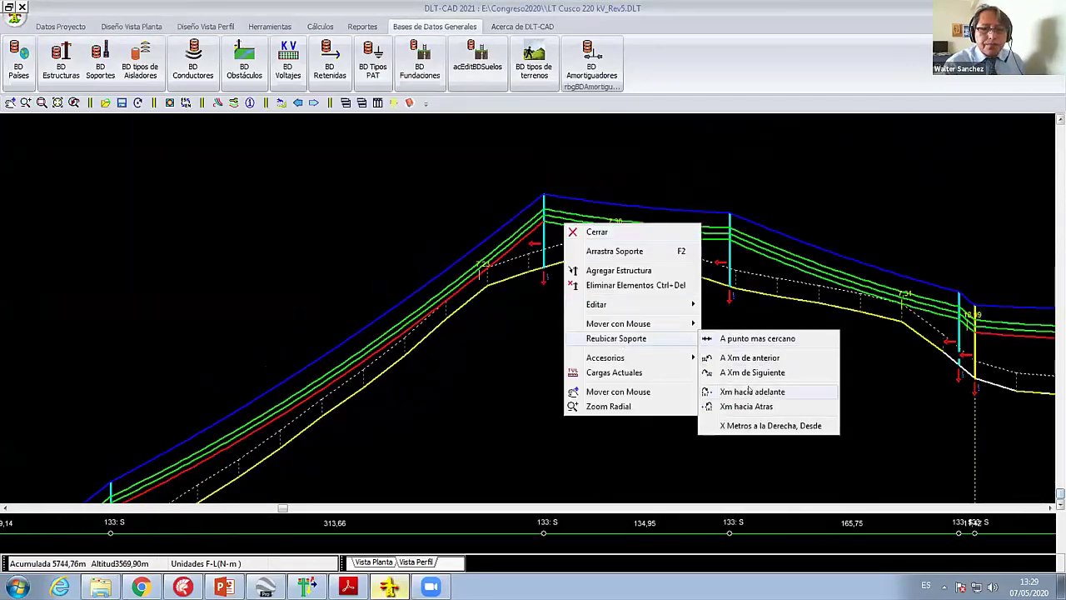
left_click(737, 324)
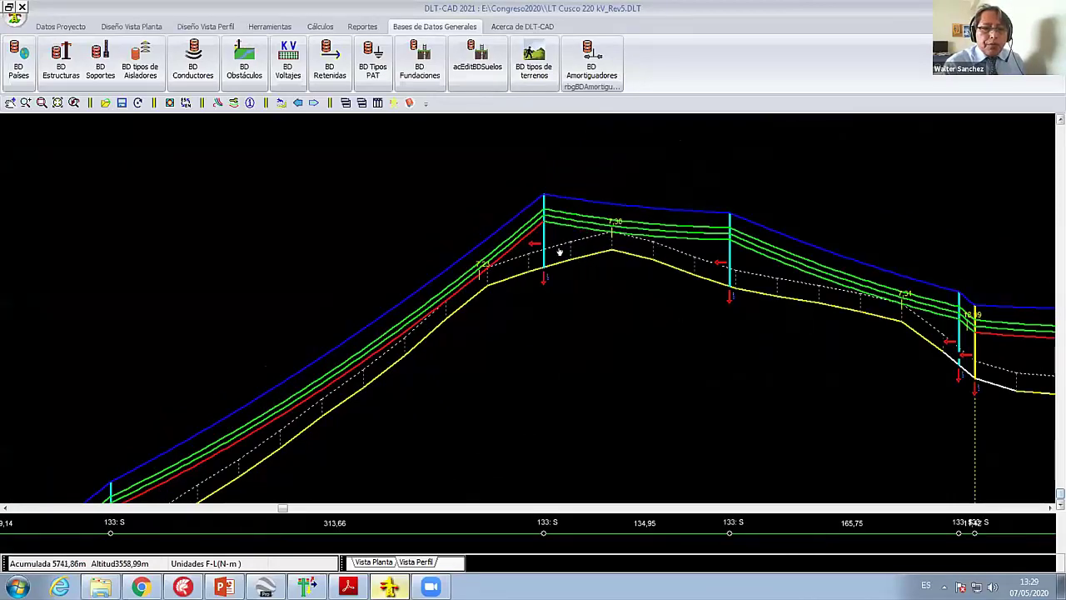
left_click_drag(550, 253, 497, 273)
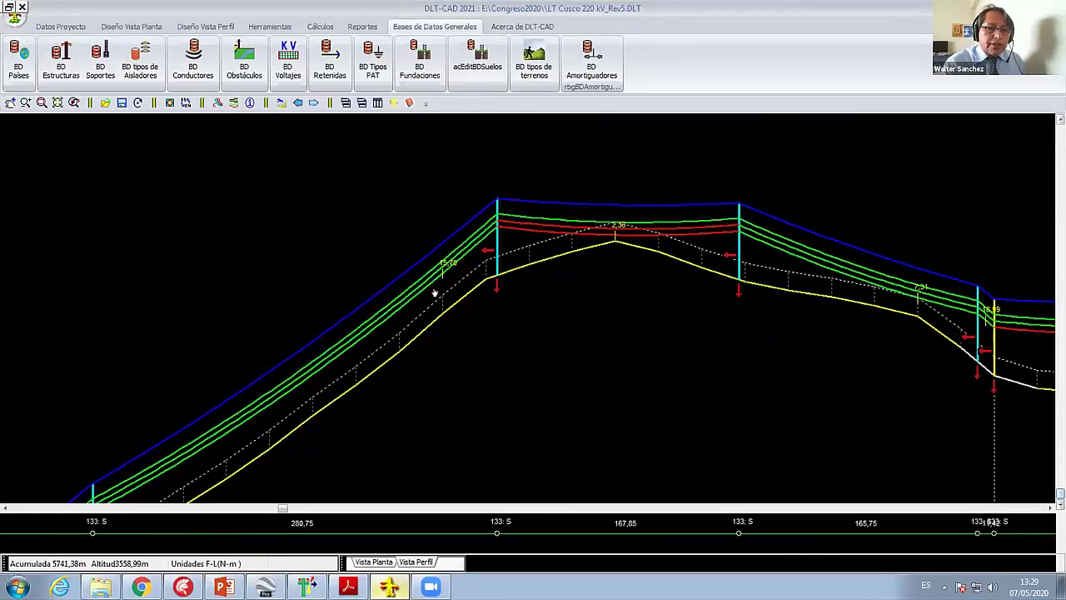
scroll(435, 293, "up", 3)
right_click(430, 218)
left_click(408, 216)
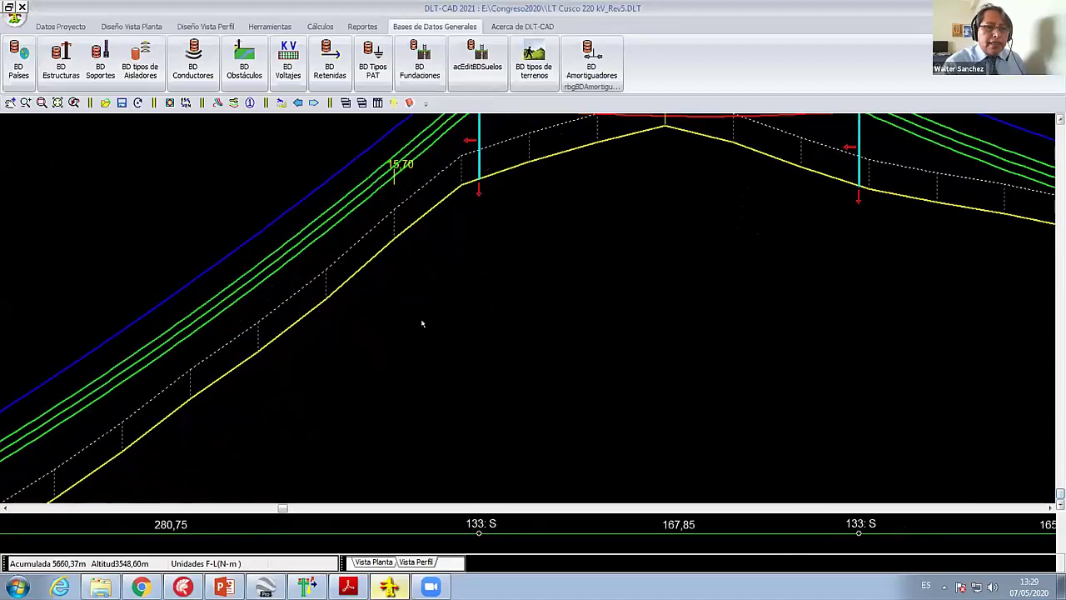
scroll(364, 258, "up", 2)
scroll(503, 283, "down", 3)
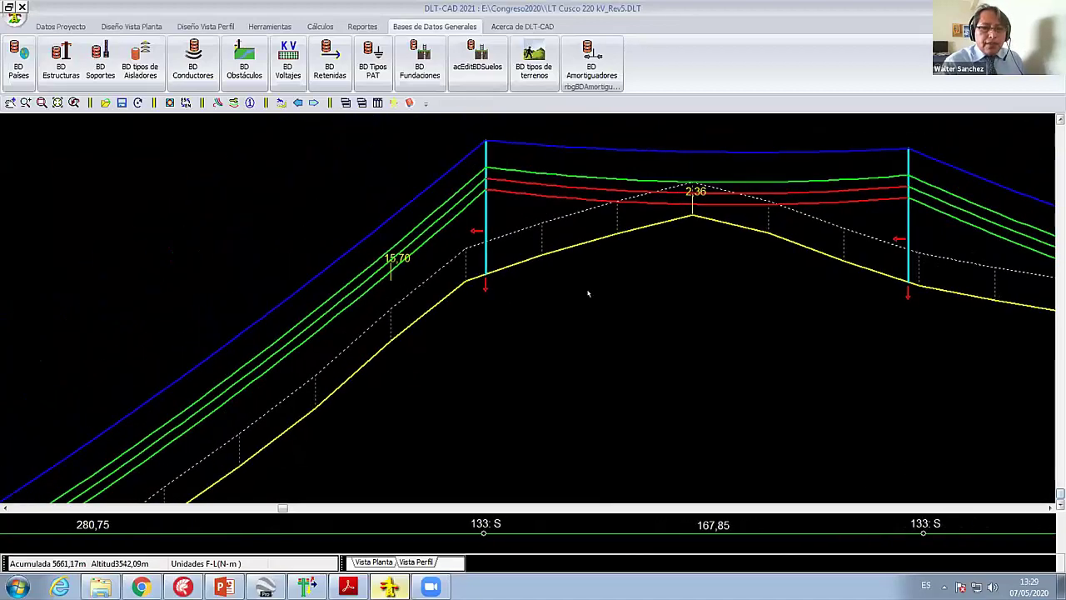
scroll(504, 283, "down", 1)
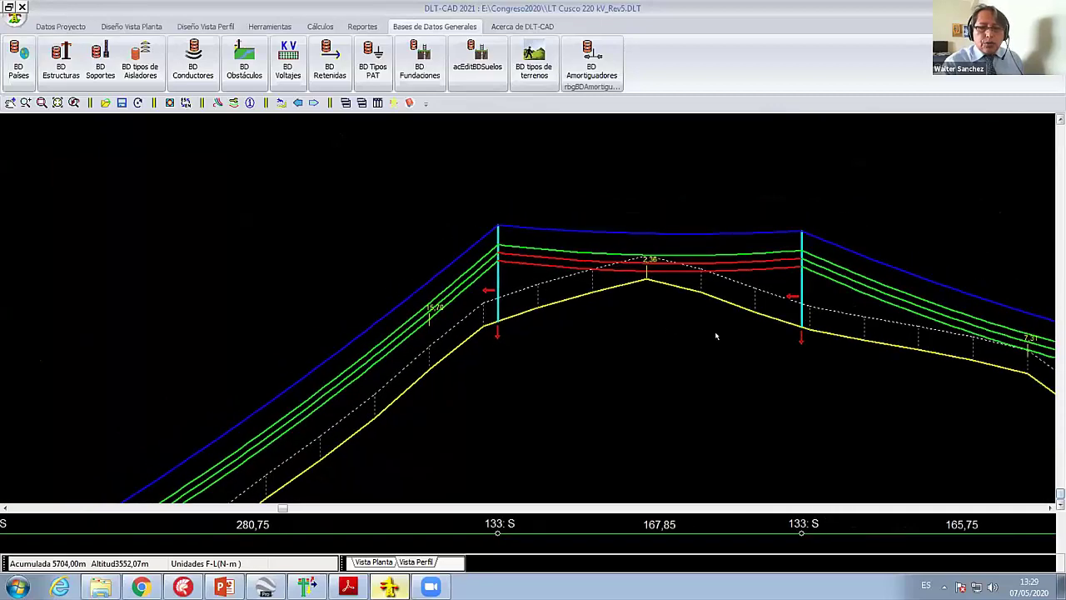
scroll(714, 336, "down", 1)
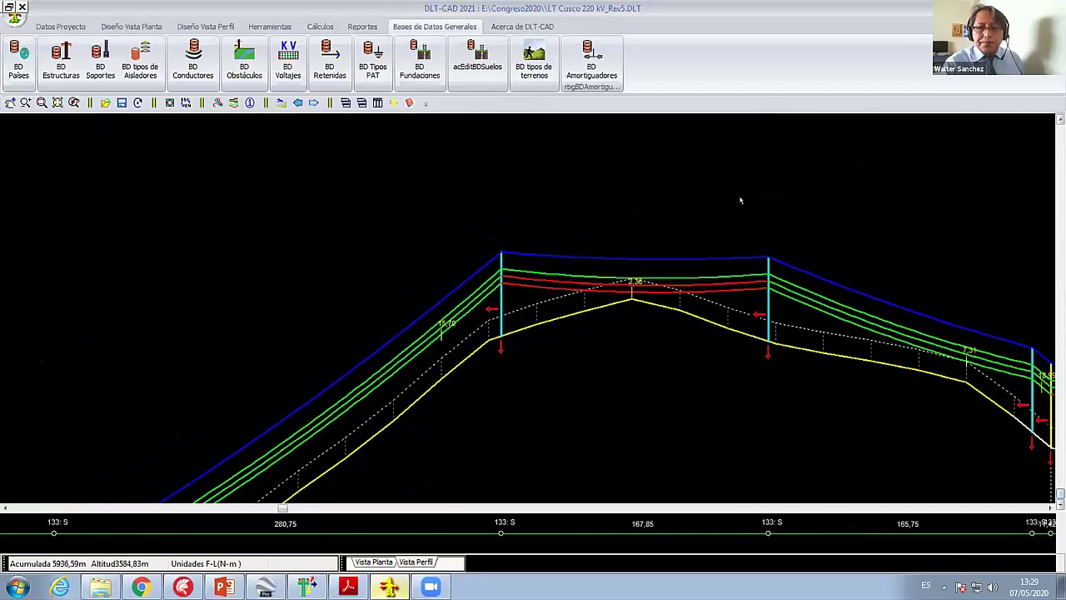
Step: Slide the right-hand and middle towers leftward, giving spans of 91,88, 201,46 and 51,68 m
right_click(768, 341)
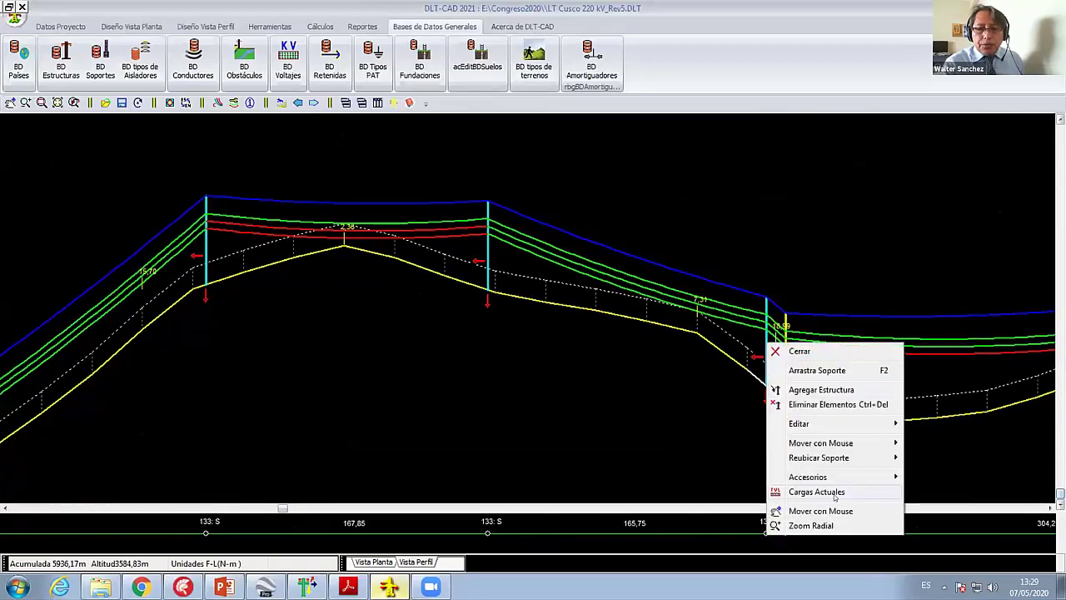
mouse_move(820, 443)
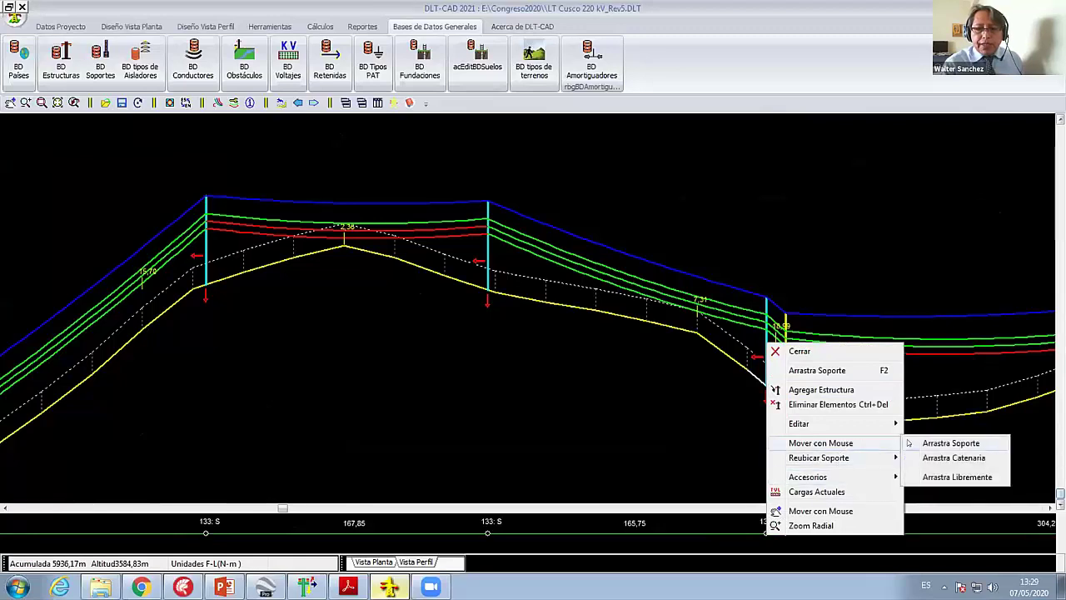
left_click(909, 443)
left_click_drag(759, 367, 697, 335)
left_click_drag(454, 273, 397, 305)
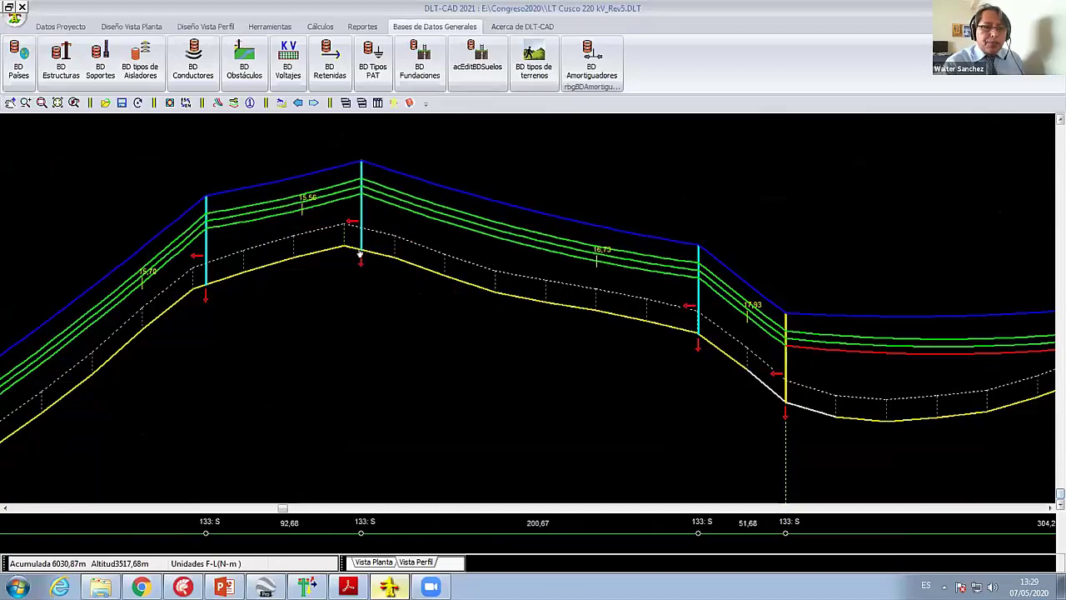
right_click(416, 305)
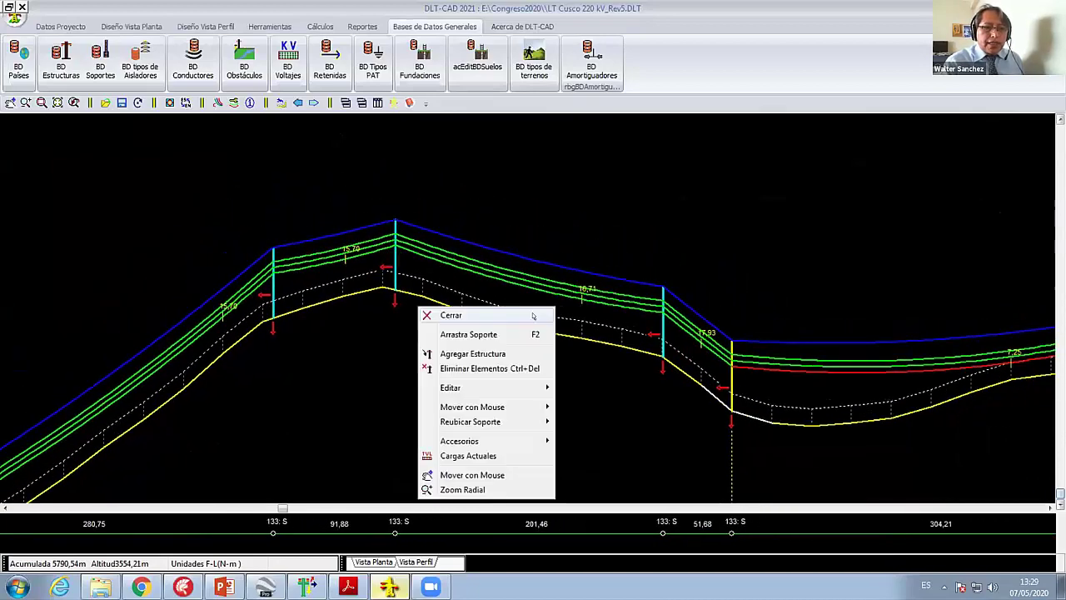
left_click(533, 315)
scroll(538, 251, "up", 2)
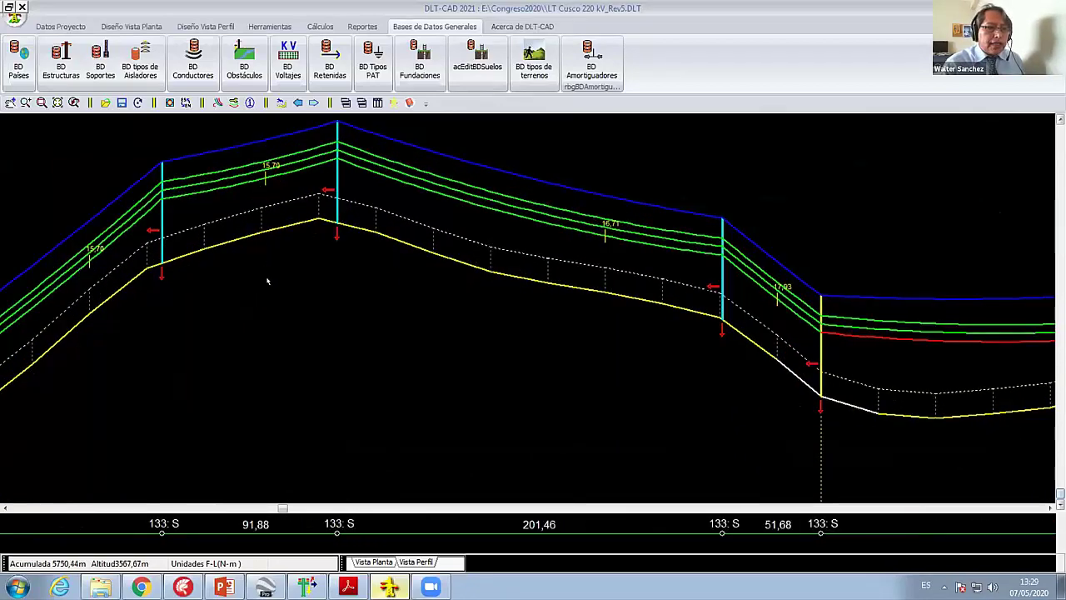
scroll(266, 281, "up", 3)
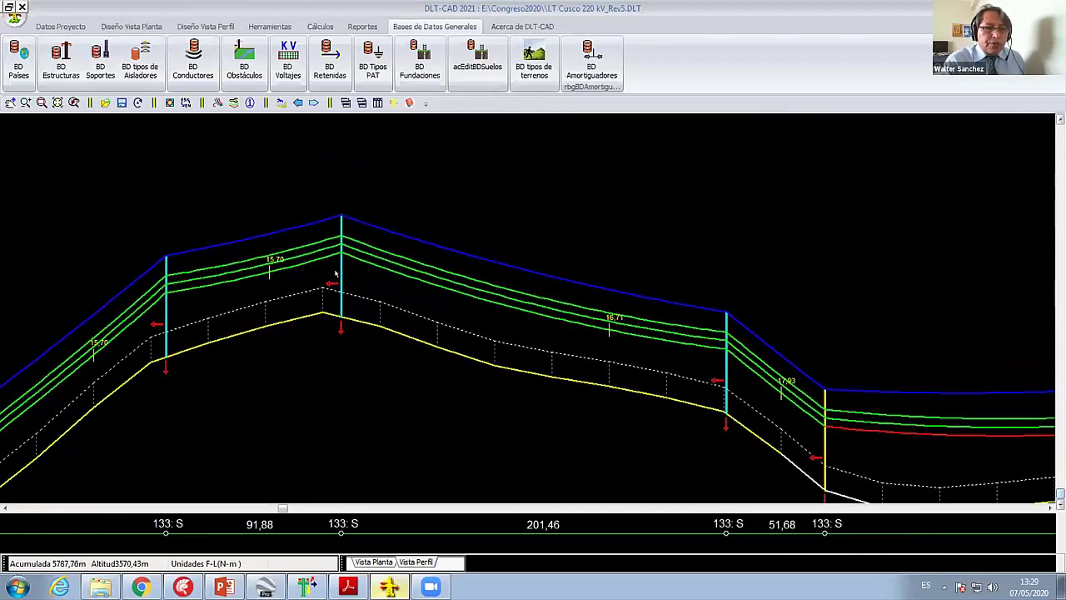
Step: Change the body variants of two towers, giving the second one the S-3 body
double_click(333, 283)
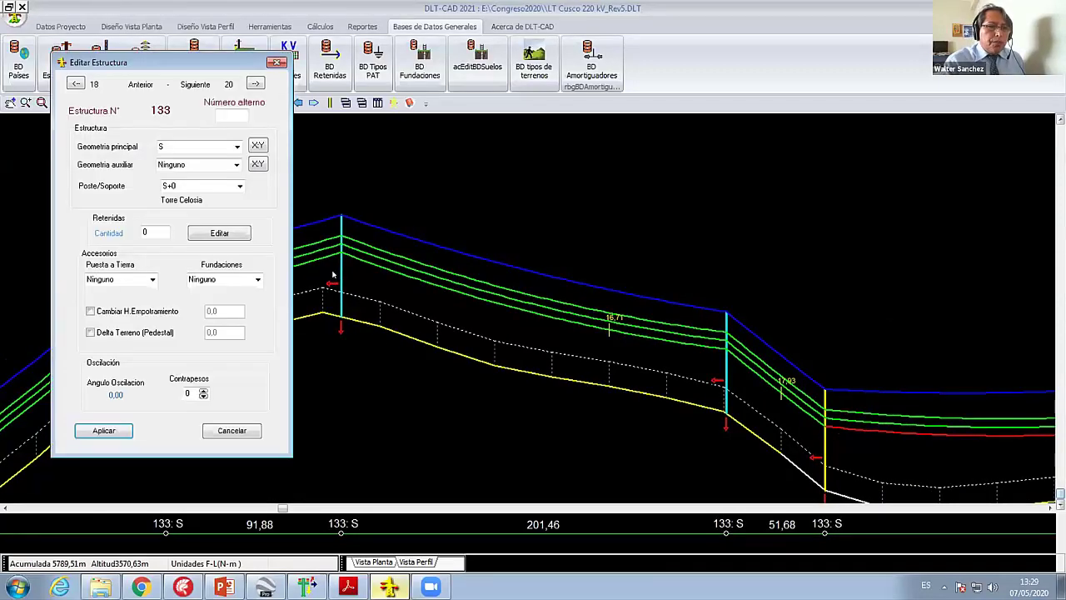
left_click(239, 185)
left_click(175, 234)
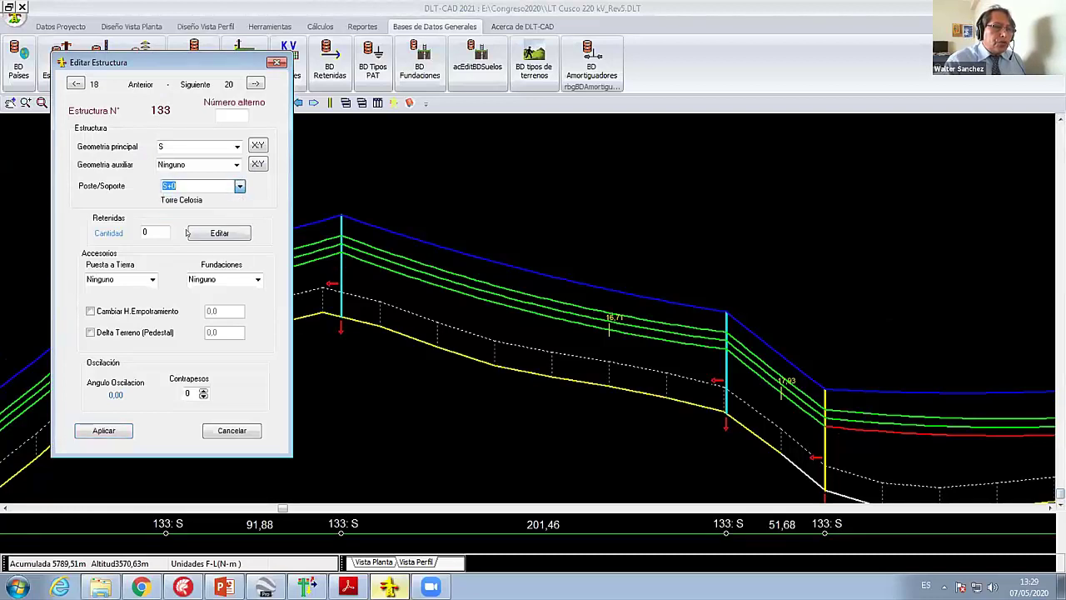
left_click(103, 430)
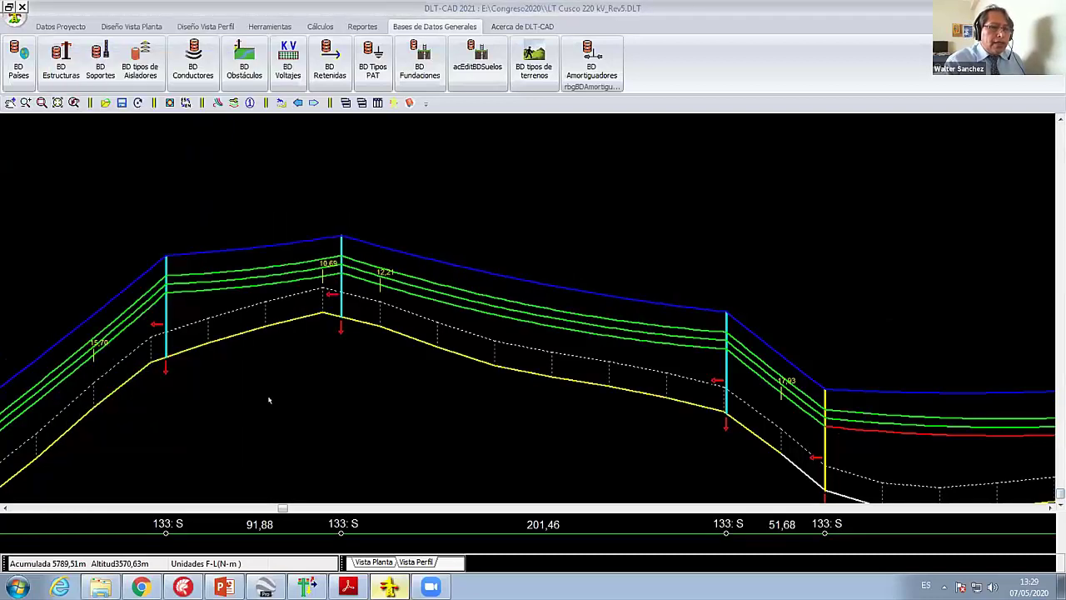
double_click(717, 390)
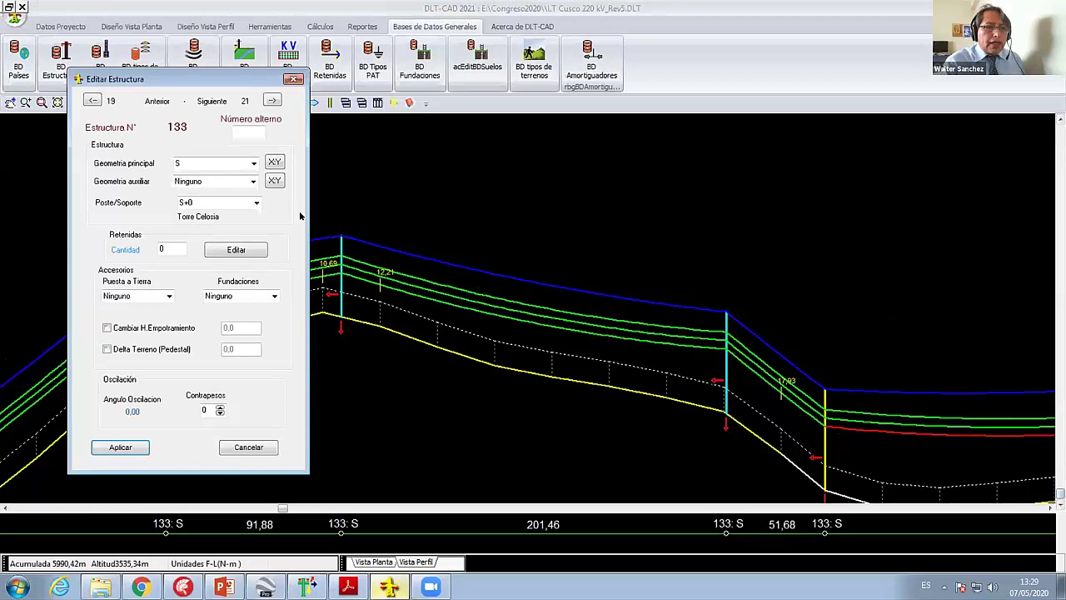
left_click(255, 203)
left_click(208, 242)
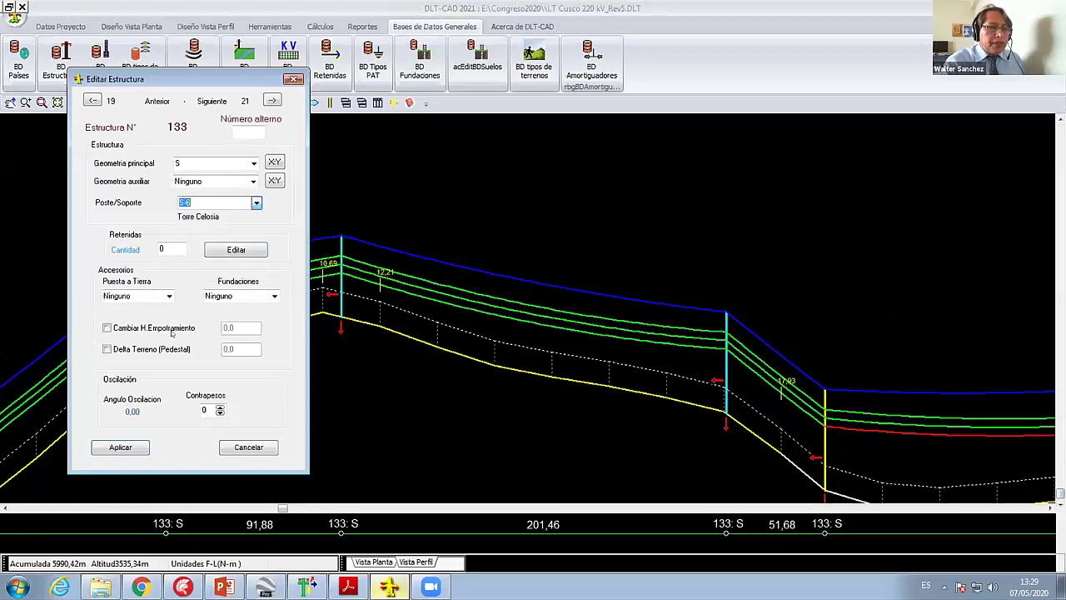
left_click(131, 444)
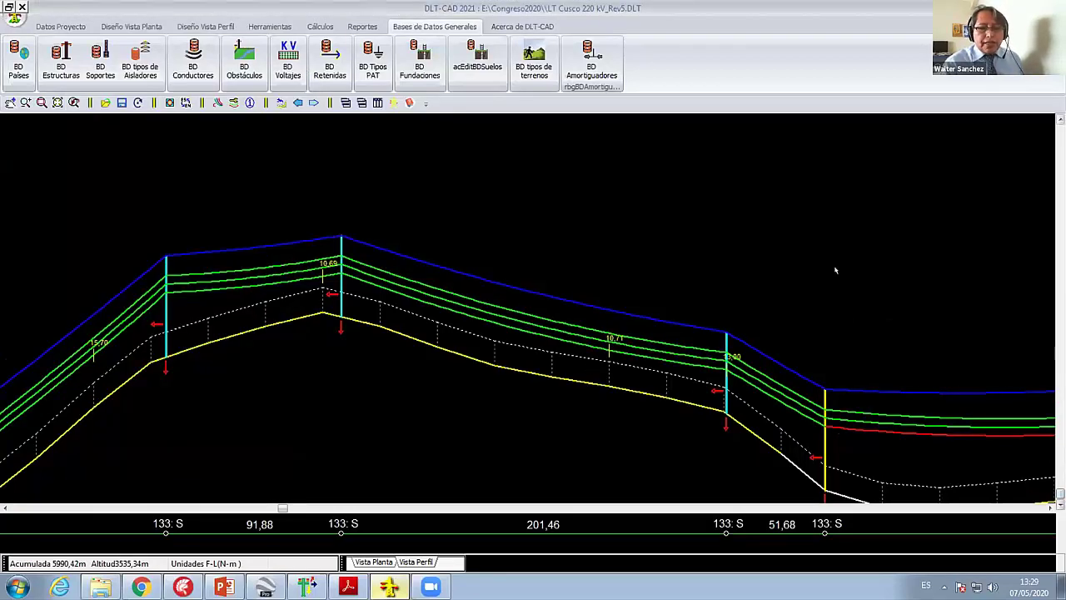
Step: Fit the tower with the taller Poste/Soporte variant in Editar Estructura
scroll(705, 402, "up", 2)
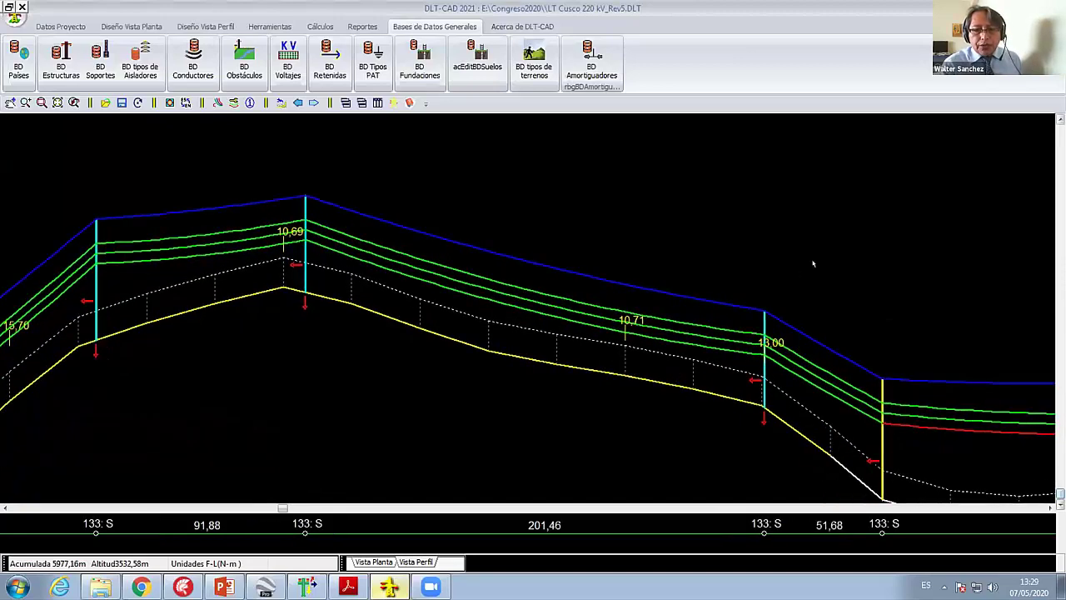
scroll(383, 312, "up", 2)
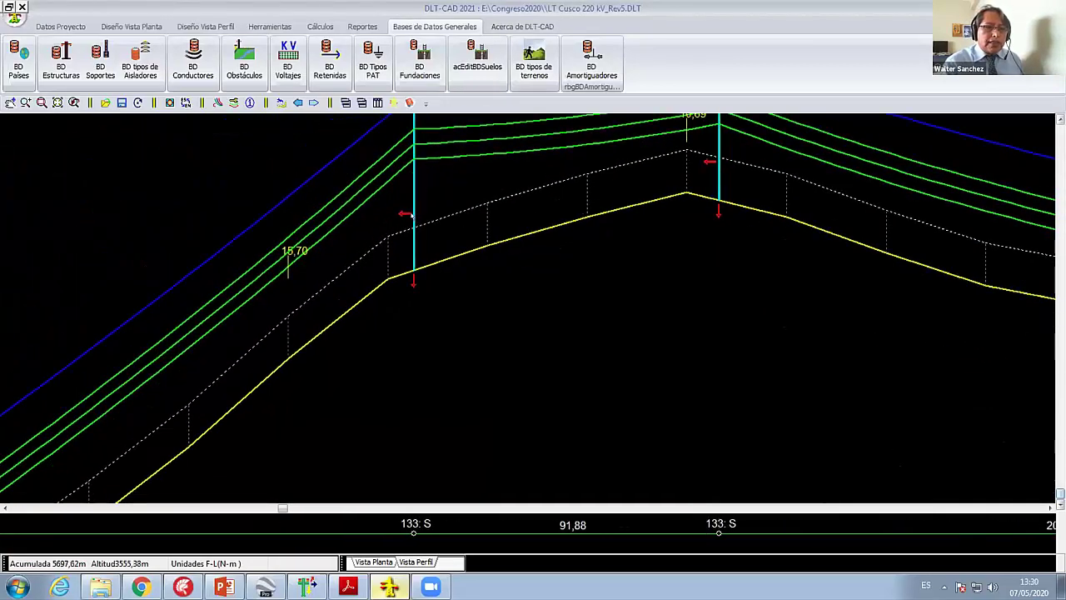
double_click(282, 207)
left_click(272, 219)
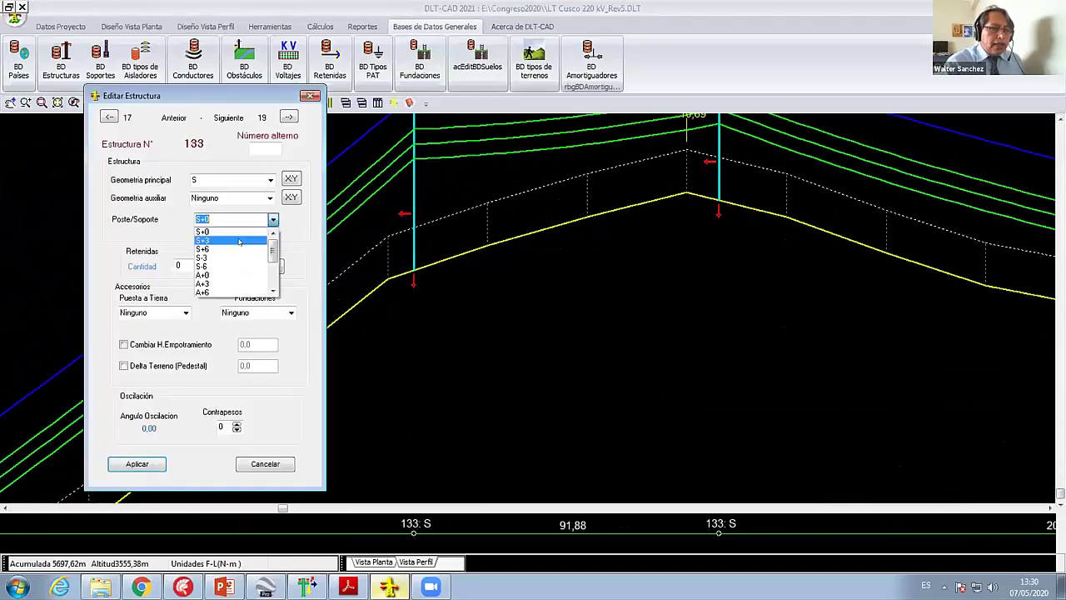
left_click(215, 265)
left_click(138, 463)
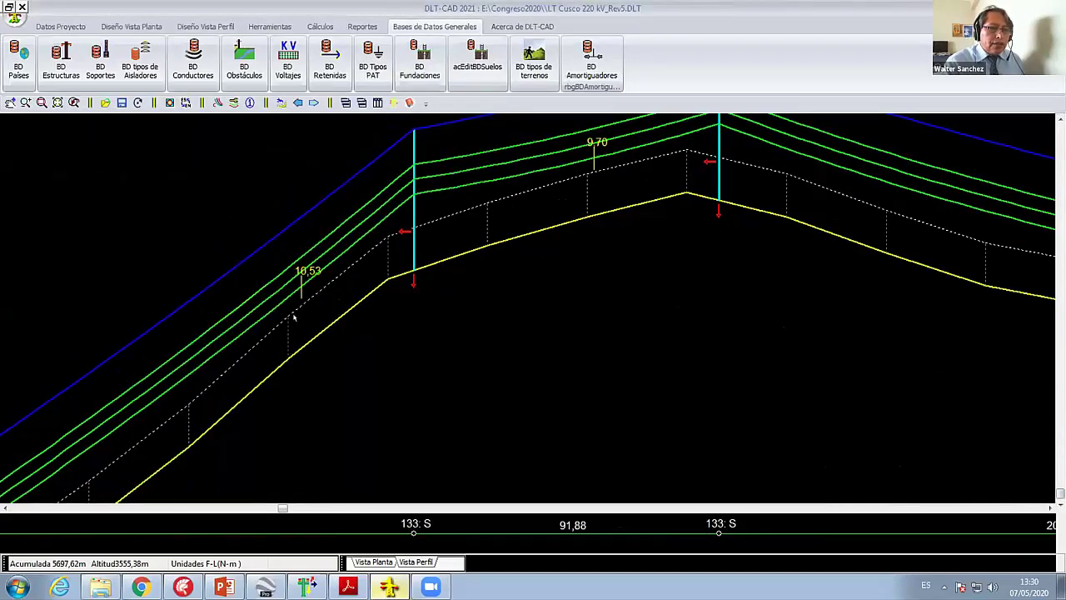
Step: Pan along the profile to review the recalculated spans and clearances such as 10.71 and 7.25
scroll(526, 348, "down", 2)
scroll(527, 348, "down", 1)
middle_click_drag(527, 348, 582, 271)
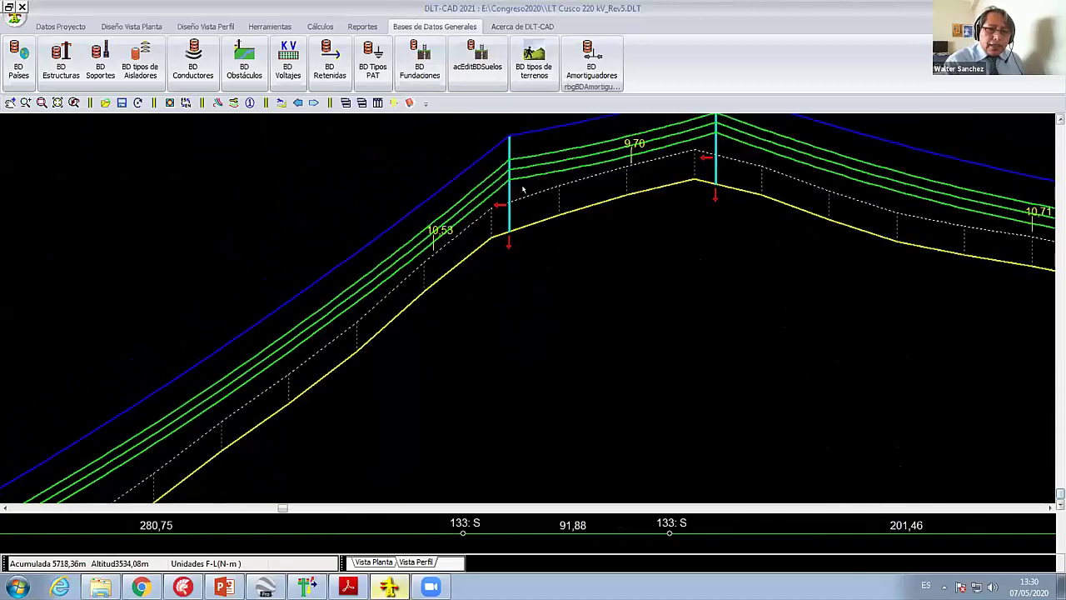
mouse_move(583, 316)
middle_mouse_down()
mouse_move(579, 333)
mouse_move(733, 300)
middle_mouse_up()
scroll(583, 333, "down", 1)
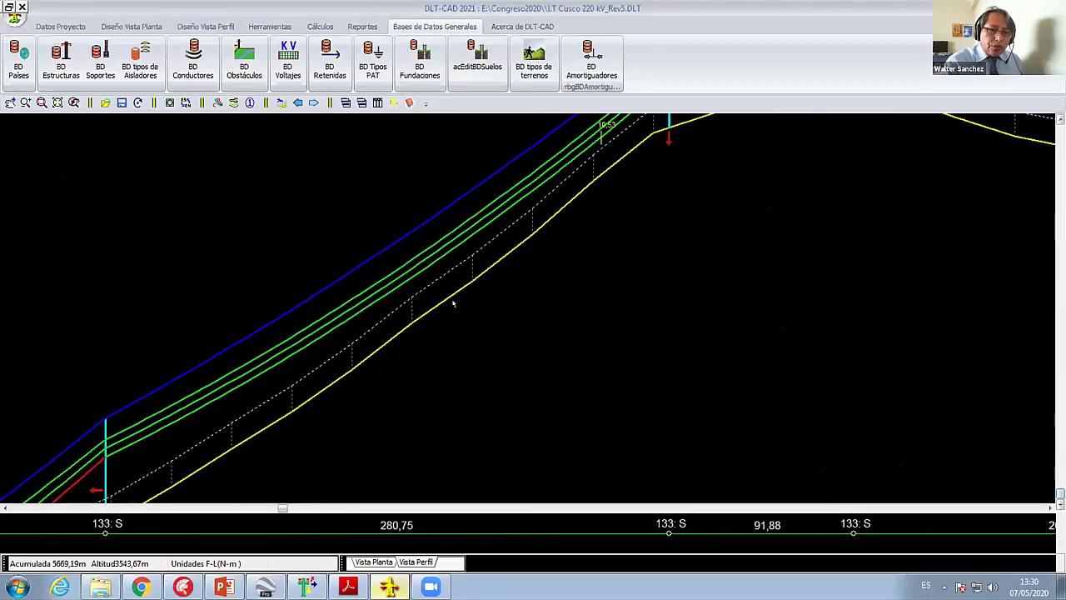
mouse_move(458, 283)
middle_mouse_down()
mouse_move(345, 339)
mouse_move(386, 295)
middle_mouse_up()
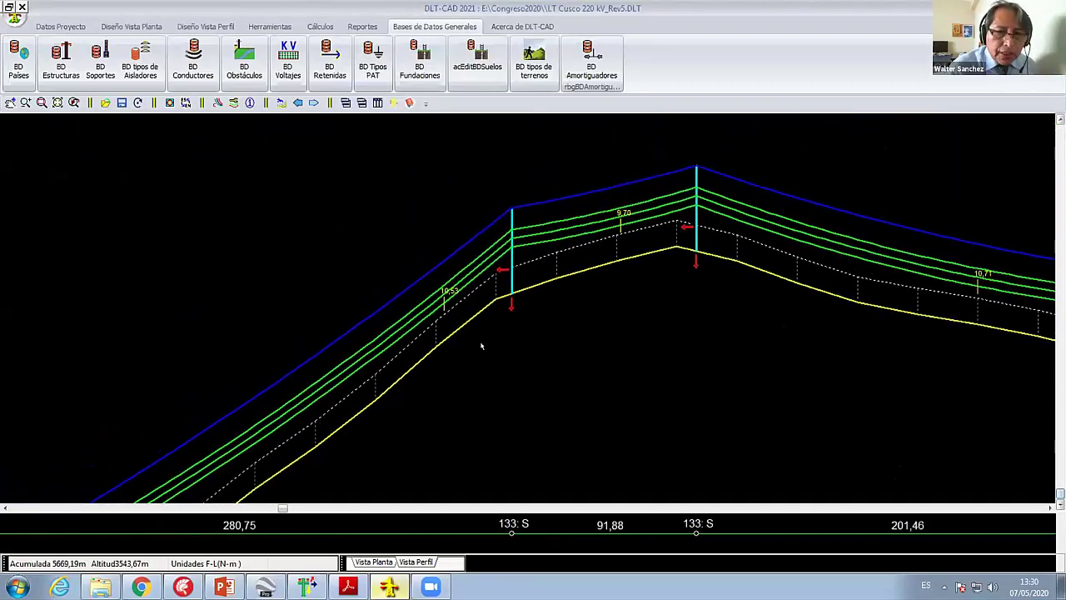
middle_click_drag(483, 344, 582, 346)
scroll(614, 397, "down", 1)
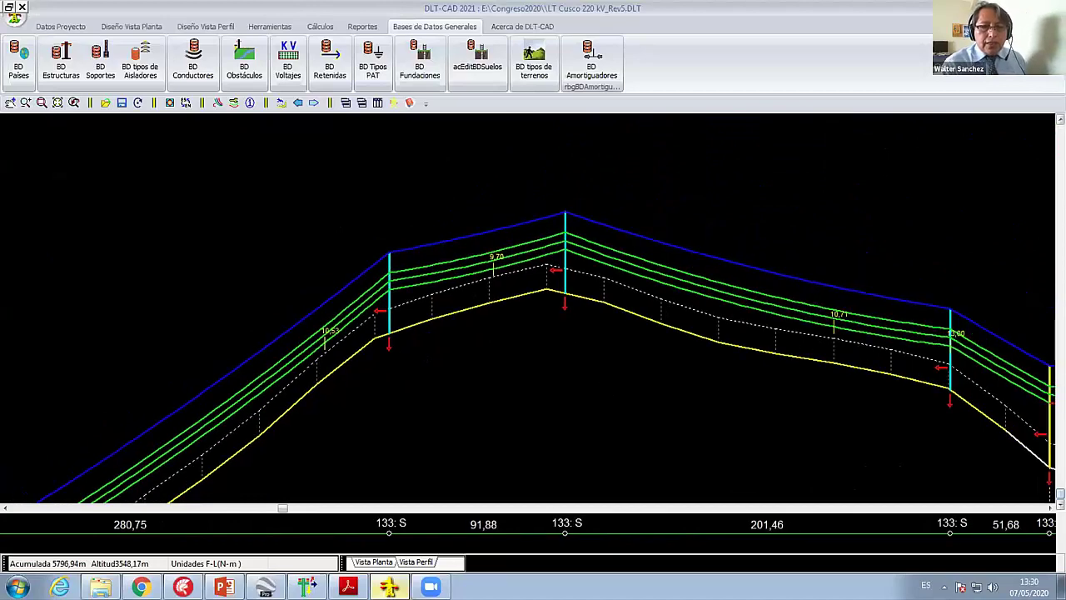
scroll(517, 315, "down", 2)
middle_click_drag(609, 389, 523, 325)
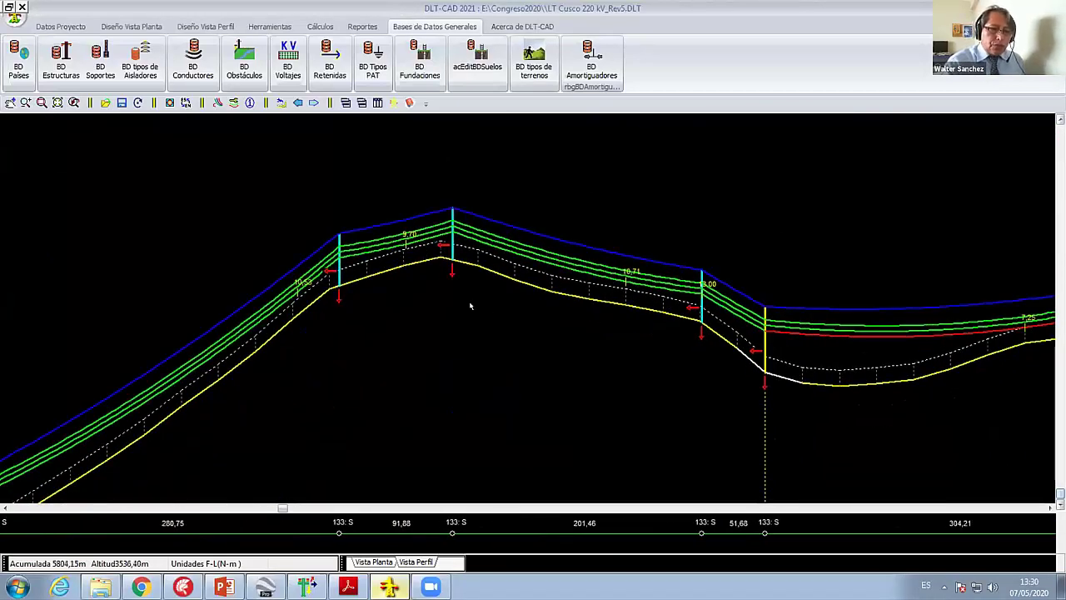
middle_click_drag(469, 306, 483, 360)
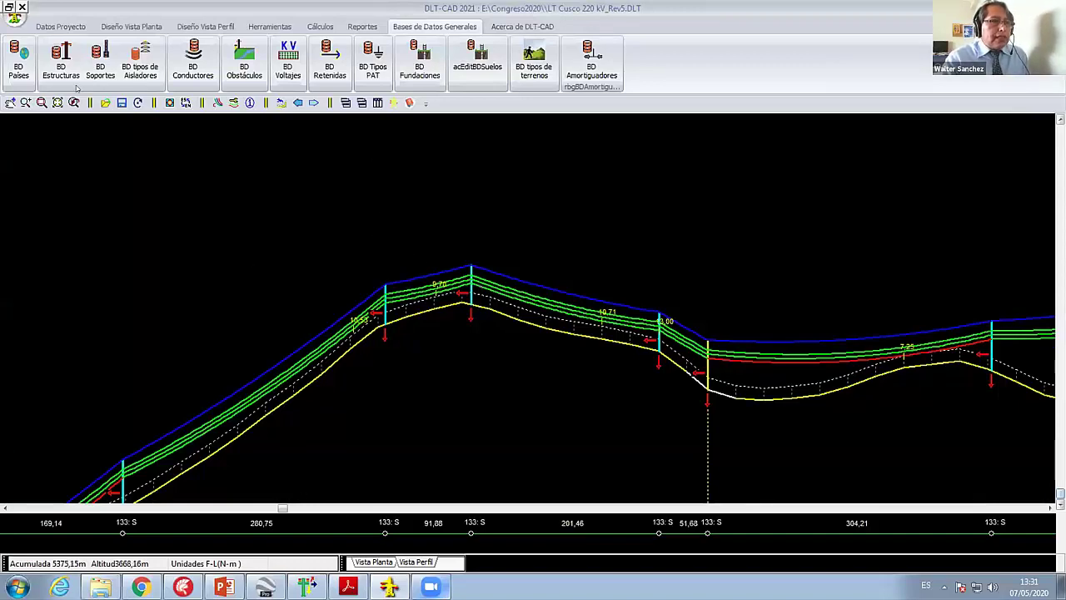
Step: Load Estructuras_MEER.DAT into the structures database via Abrir otra Tabla
left_click(54, 26)
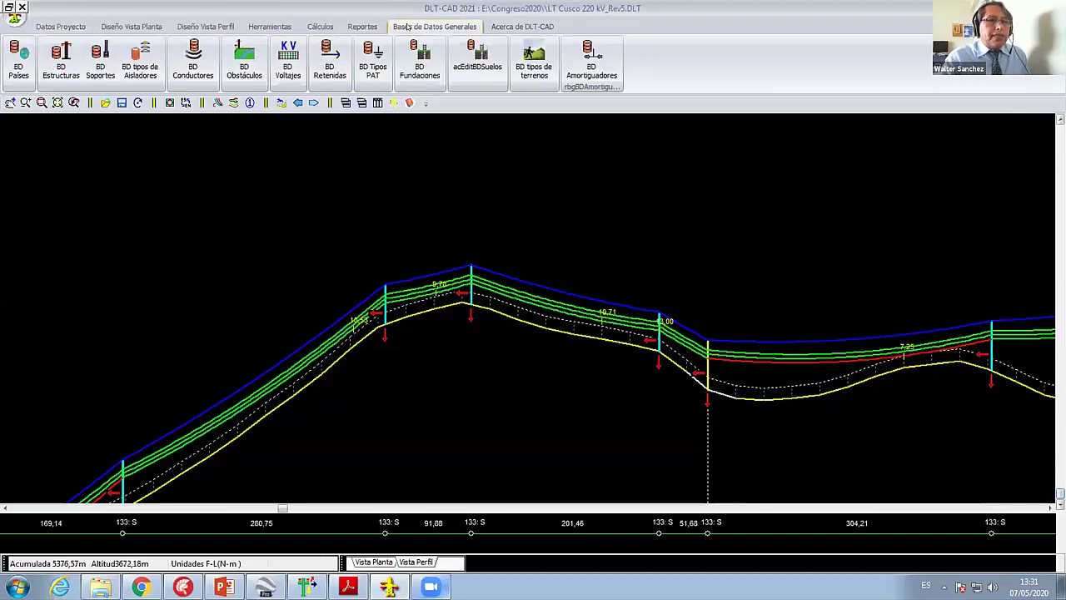
scroll(75, 59, "down", 6)
left_click(68, 65)
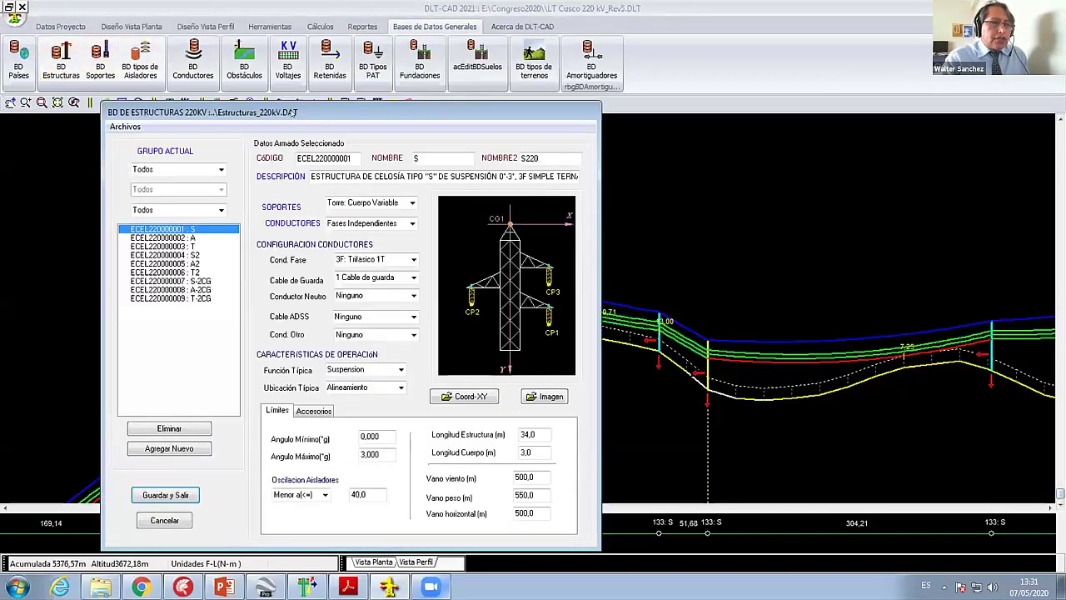
left_click(118, 63)
left_click(143, 76)
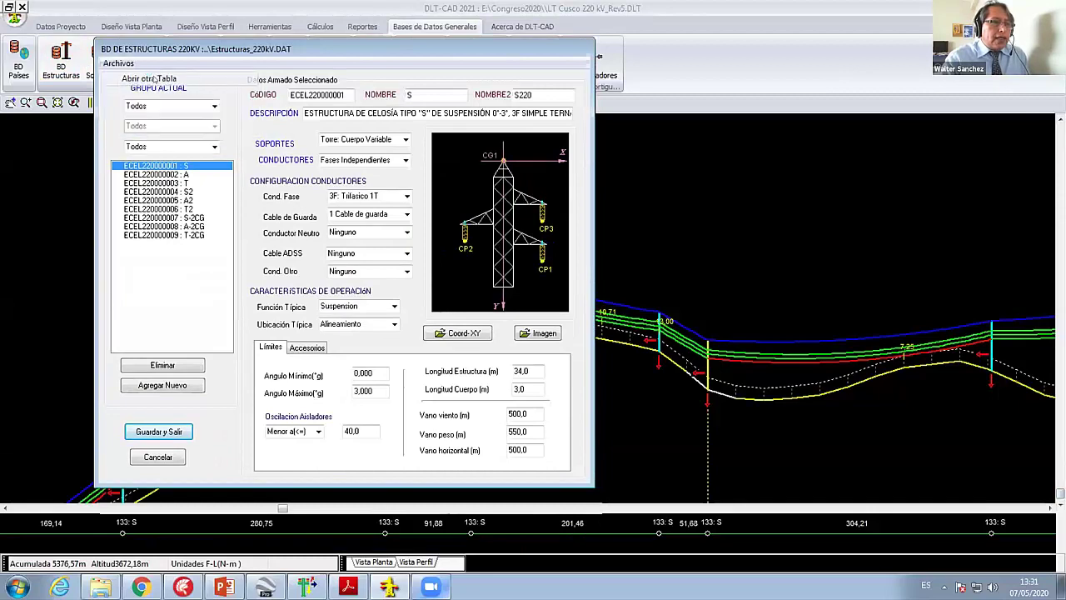
left_click(374, 205)
scroll(416, 199, "down", 4)
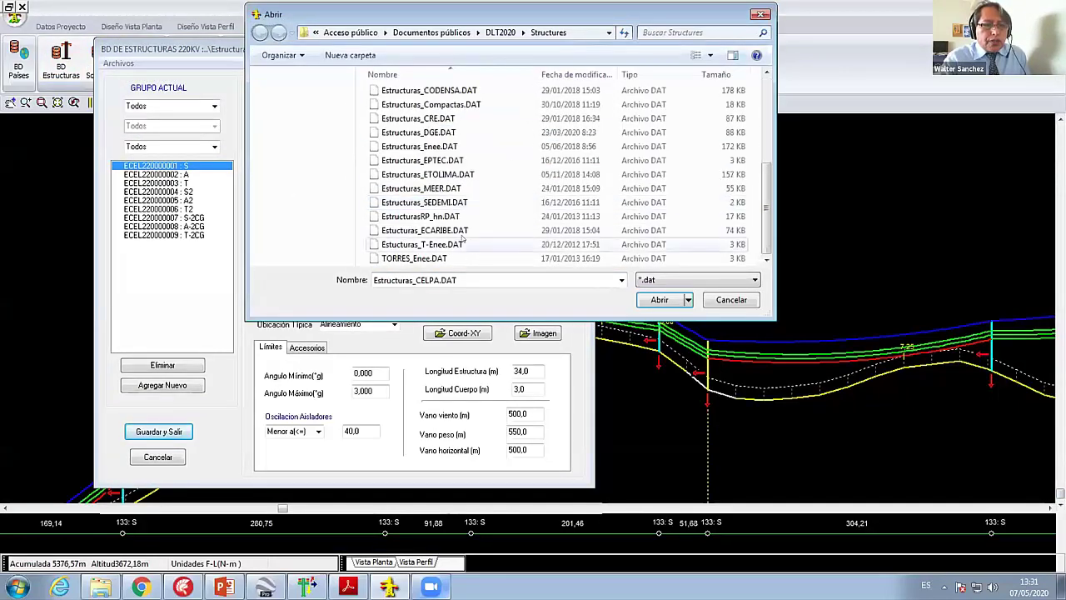
left_click(423, 188)
left_click(659, 300)
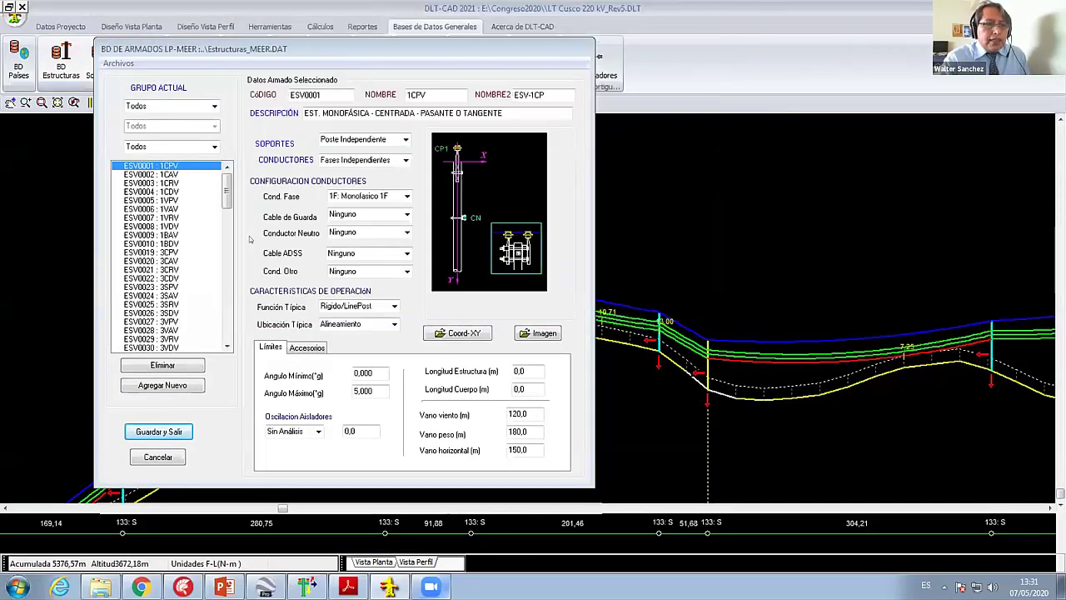
Step: Inspect the 3CAT angular, 3CRT terminal and 1BDT double-terminal structures
scroll(170, 189, "down", 2)
scroll(170, 200, "down", 2)
scroll(171, 224, "down", 2)
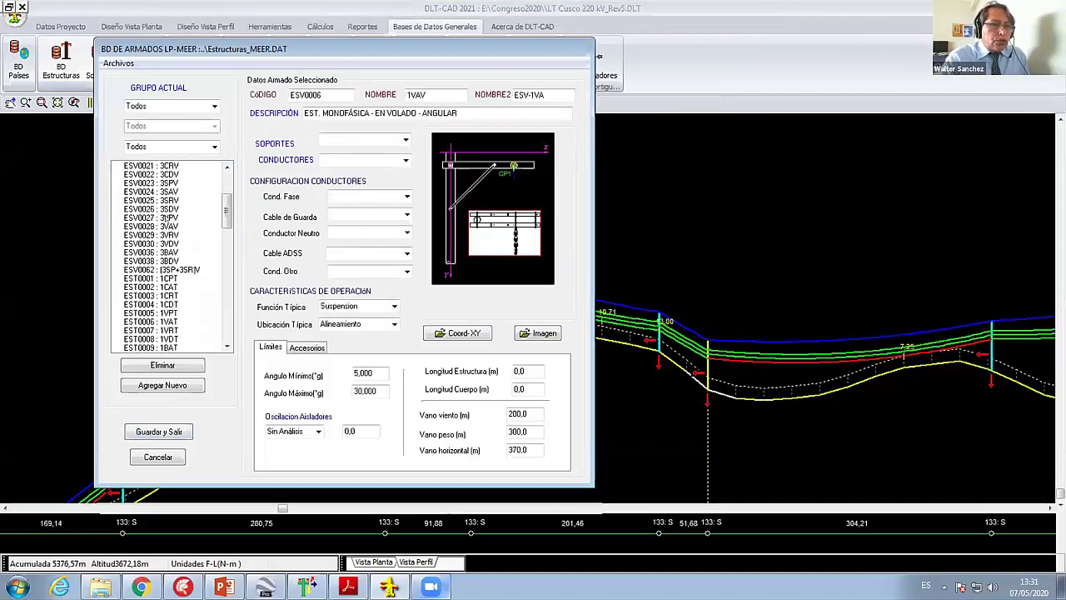
scroll(172, 250, "down", 2)
scroll(172, 261, "down", 3)
scroll(166, 263, "down", 3)
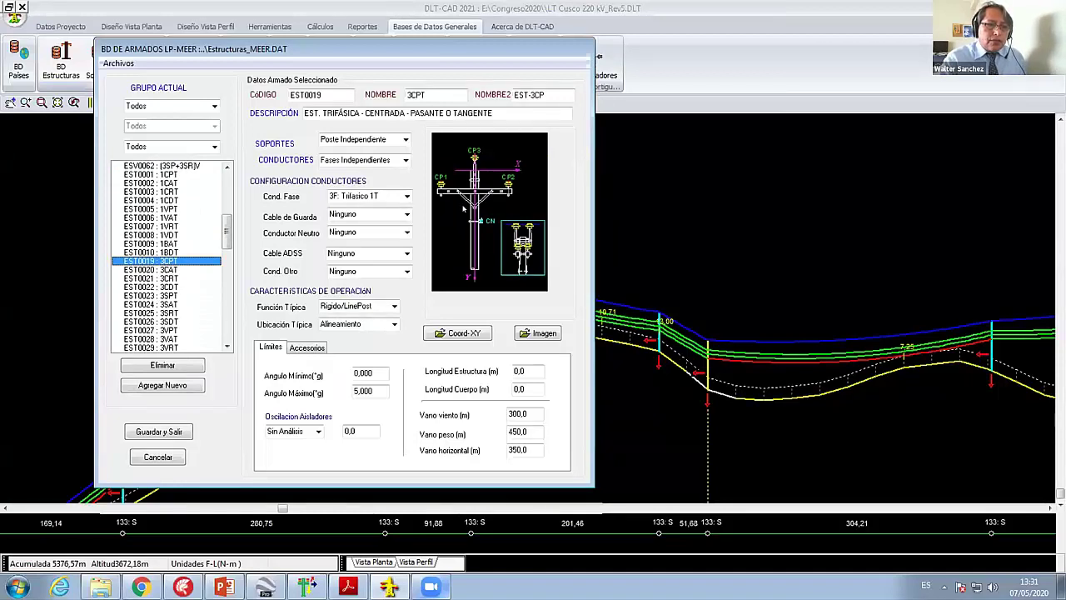
left_click(165, 228)
left_click(162, 269)
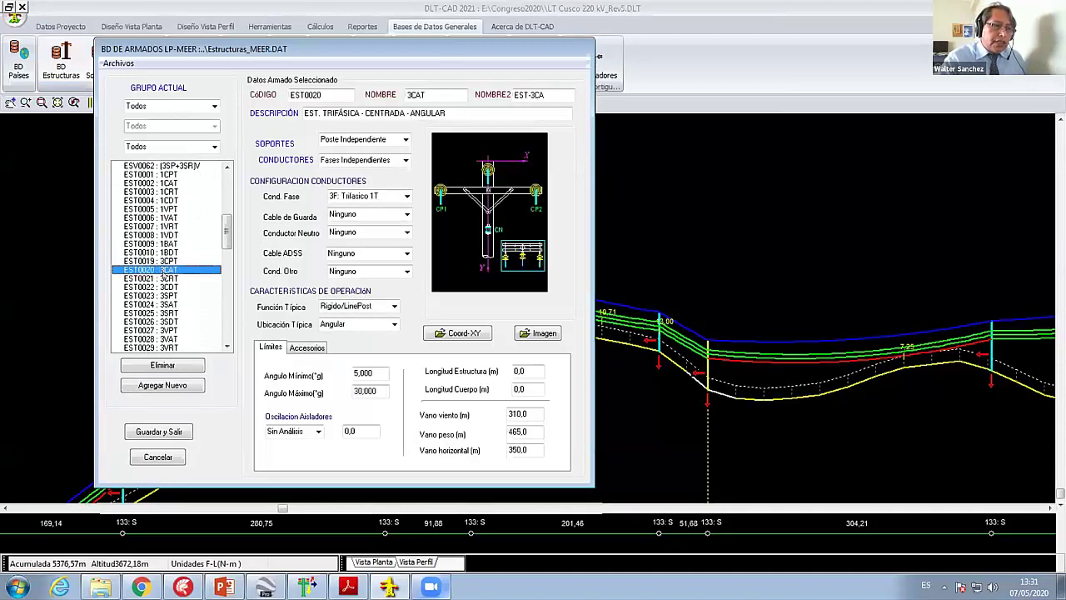
left_click(166, 278)
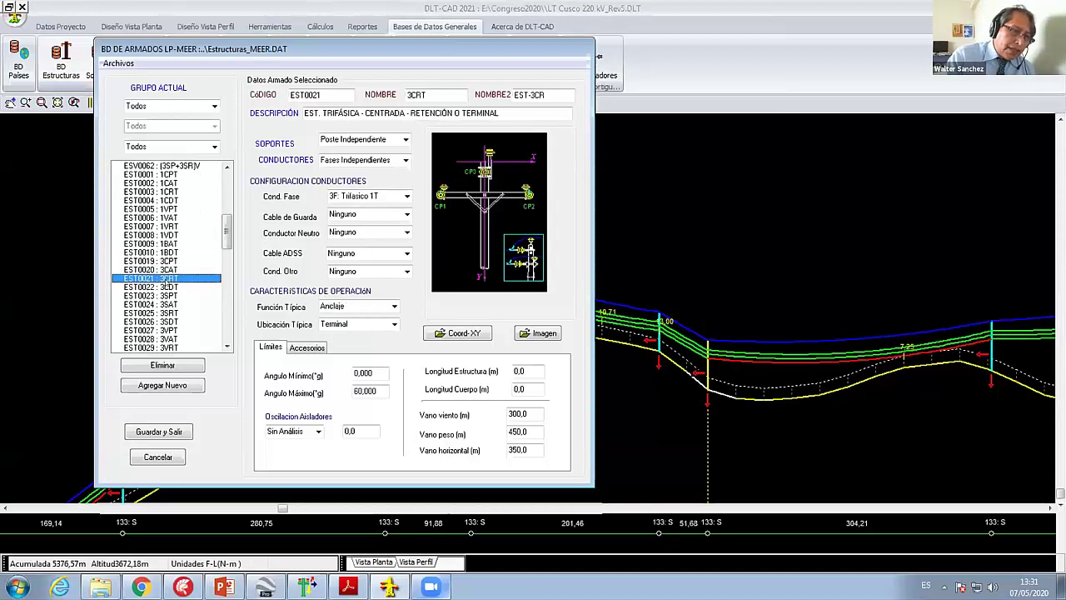
left_click(167, 252)
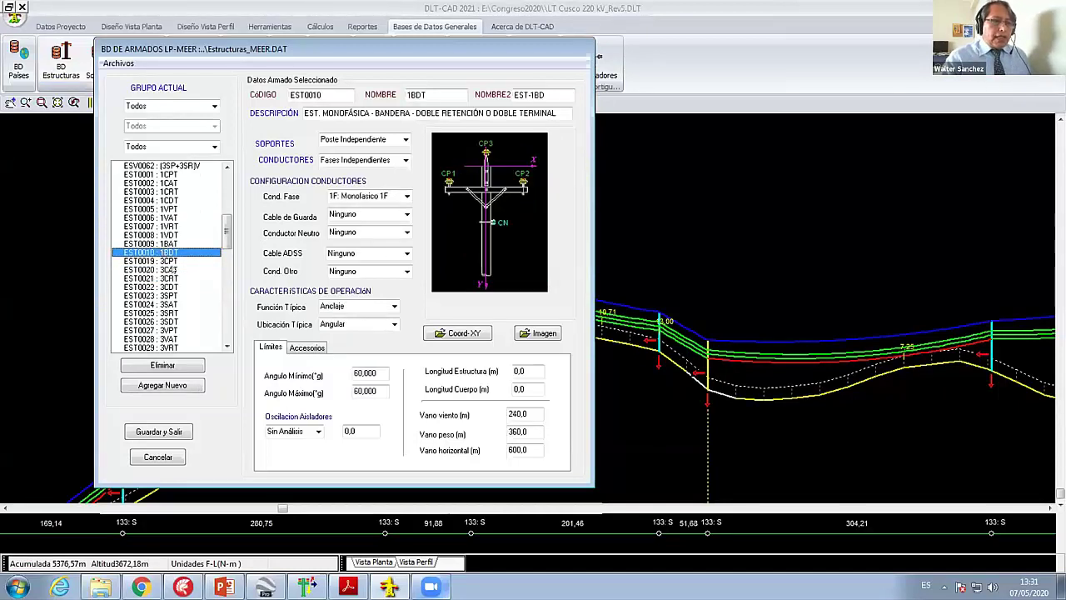
left_click(171, 270)
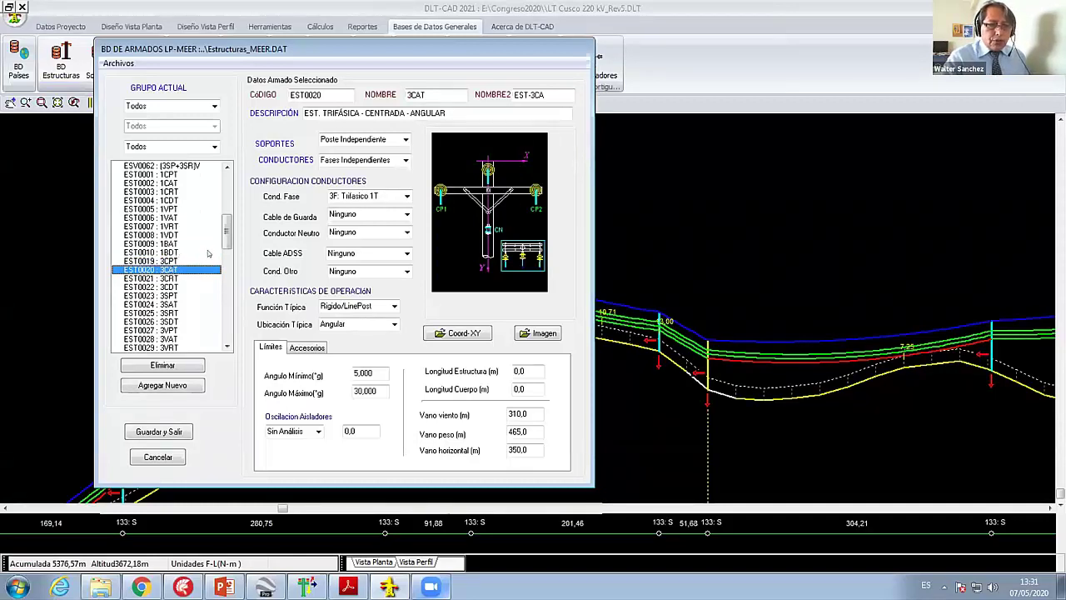
Step: Inspect the 1VRT, 1VDT and 1VAT structures, then close the database and go to Datos Proyecto
left_click(188, 226)
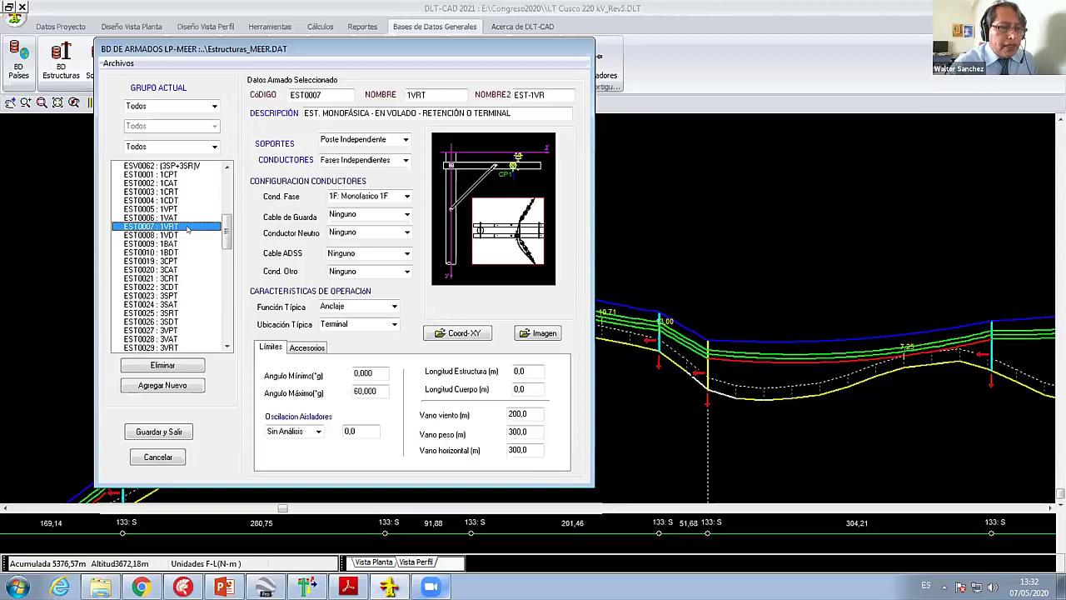
left_click(184, 237)
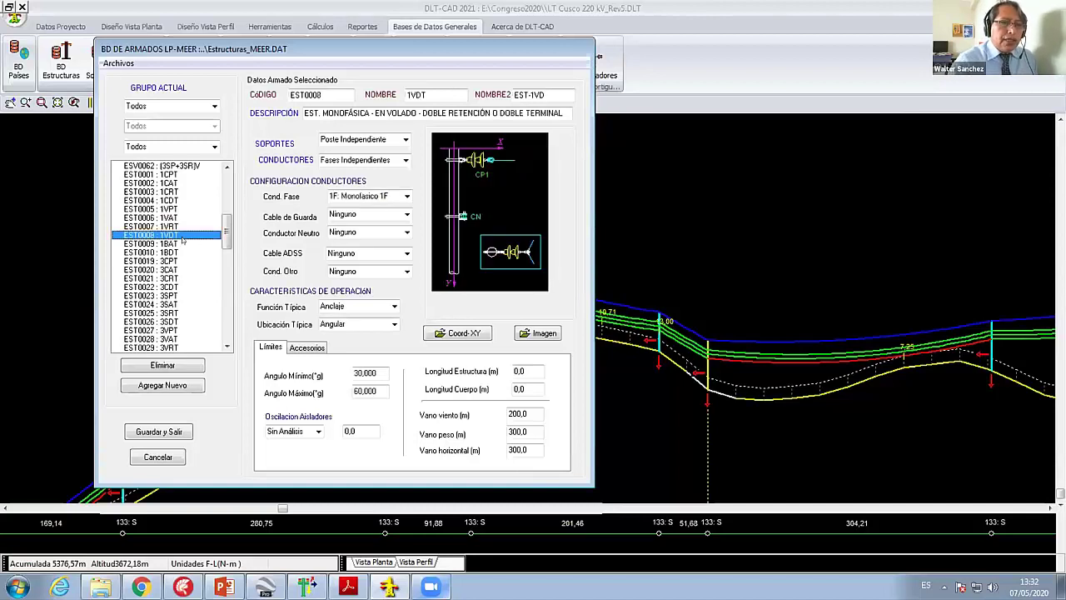
left_click(197, 219)
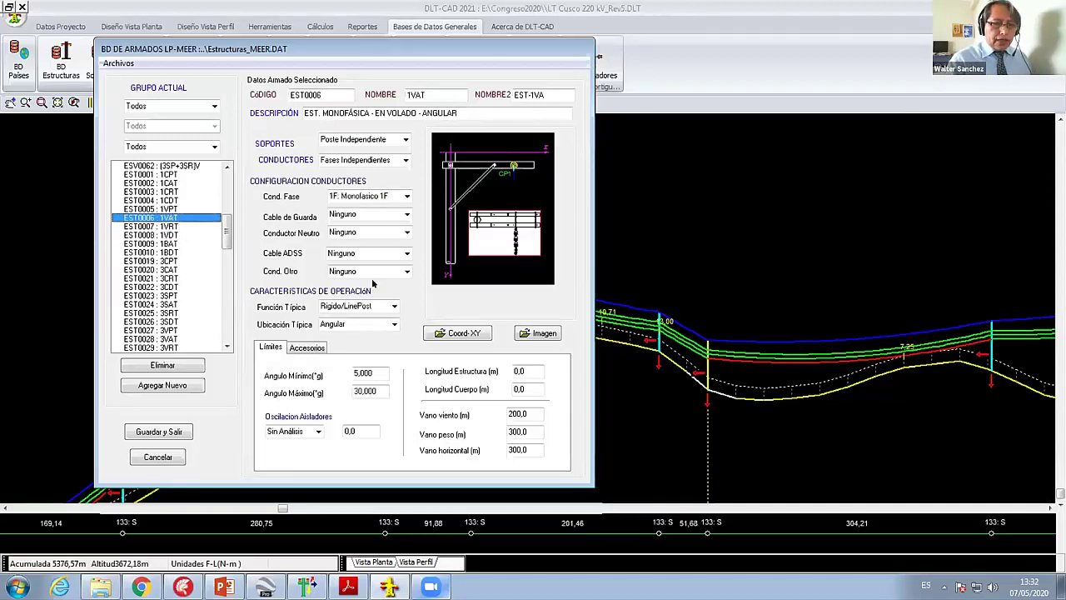
left_click(164, 461)
left_click(50, 26)
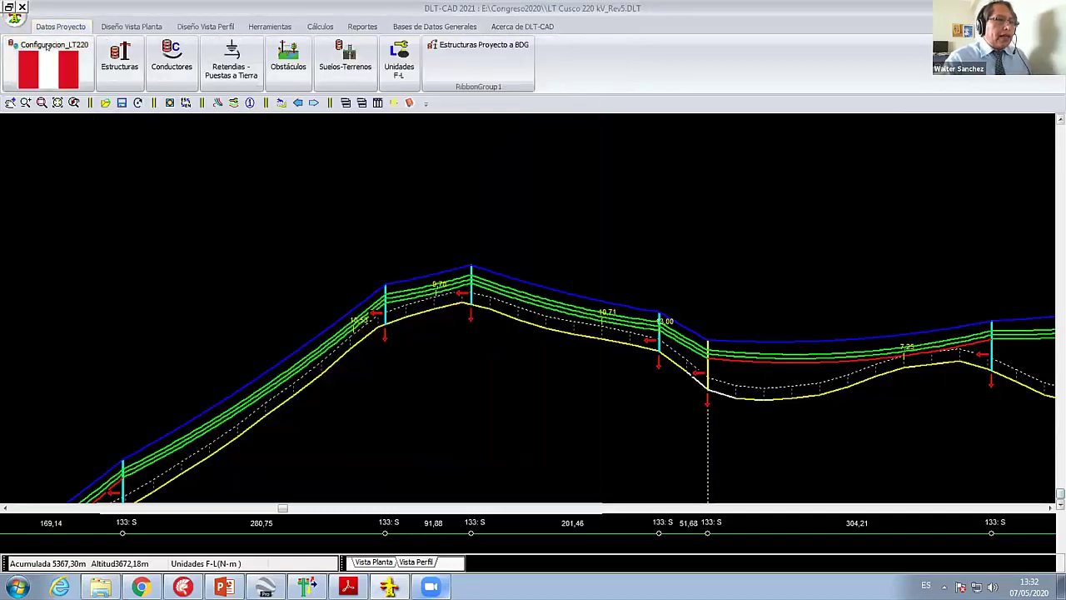
Step: Load the ConfiguracionMEER.cfg project configuration
left_click(48, 48)
left_click(450, 237)
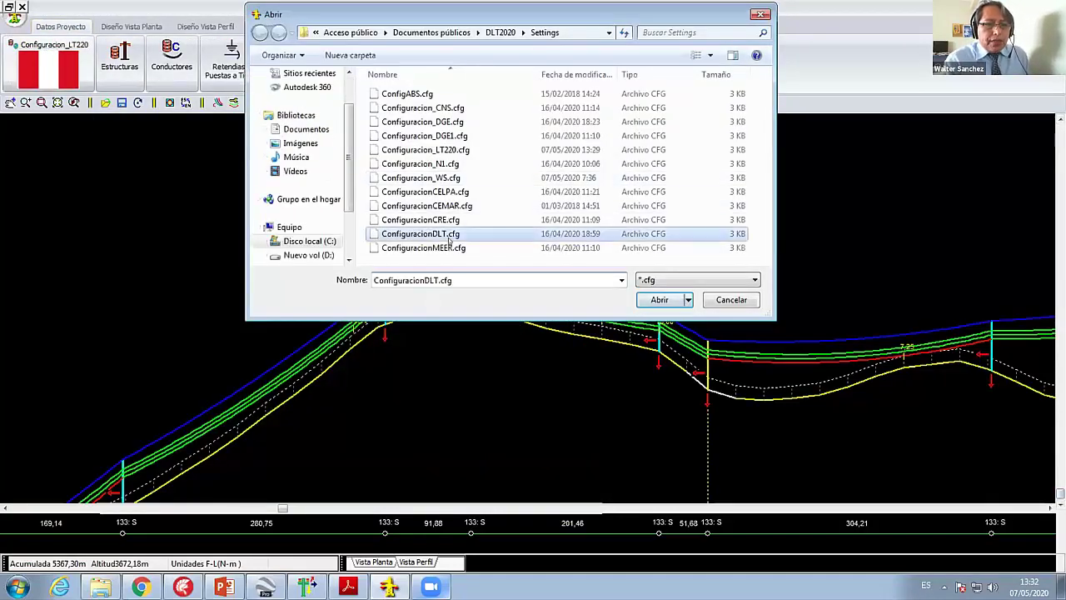
left_click(433, 247)
left_click(659, 300)
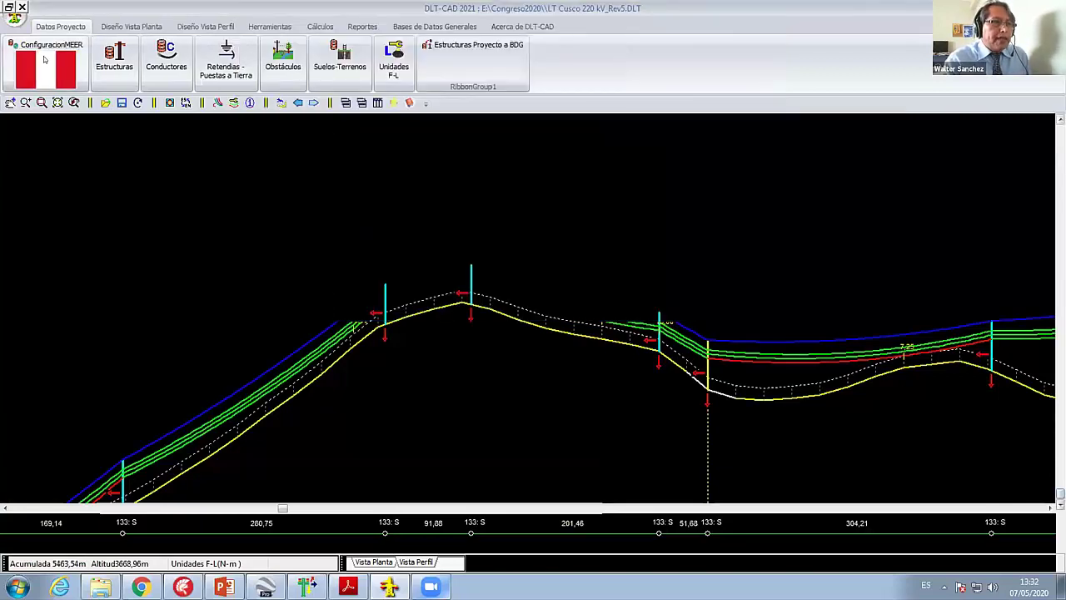
Step: Assign Estructuras_MEER.DAT as the structures database in the MEER configuration's database files
left_click(45, 59)
left_click(200, 161)
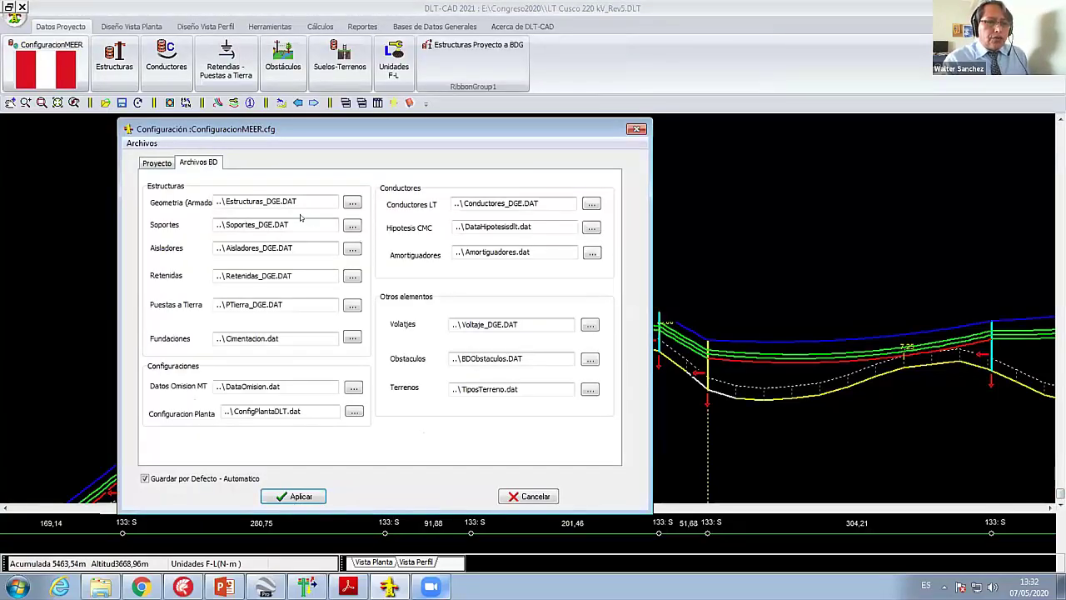
left_click(351, 203)
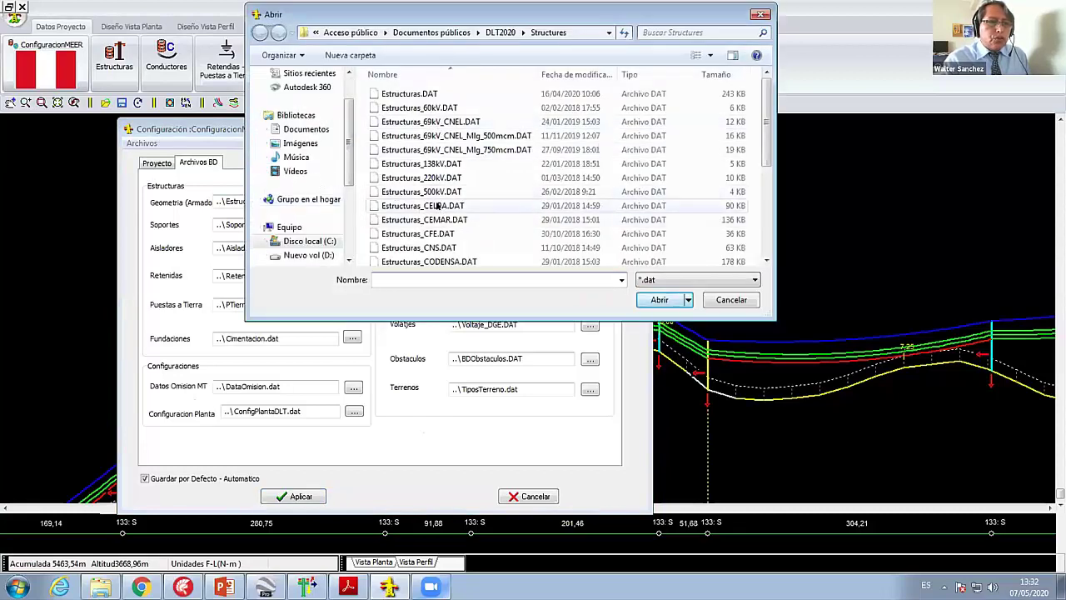
left_click(428, 248)
scroll(433, 216, "down", 3)
scroll(434, 216, "down", 1)
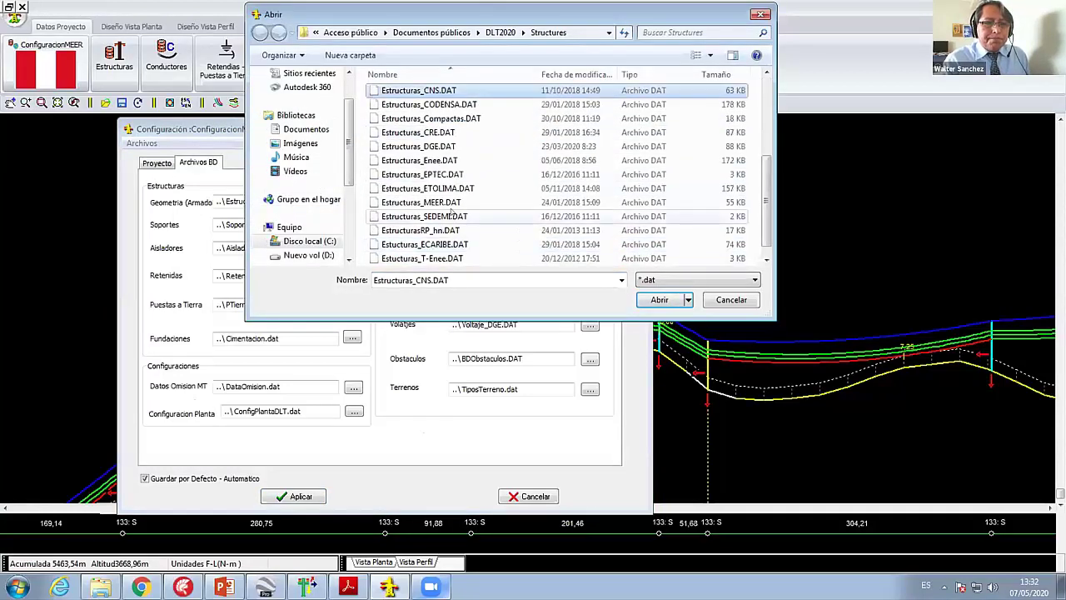
left_click(442, 203)
left_click(659, 299)
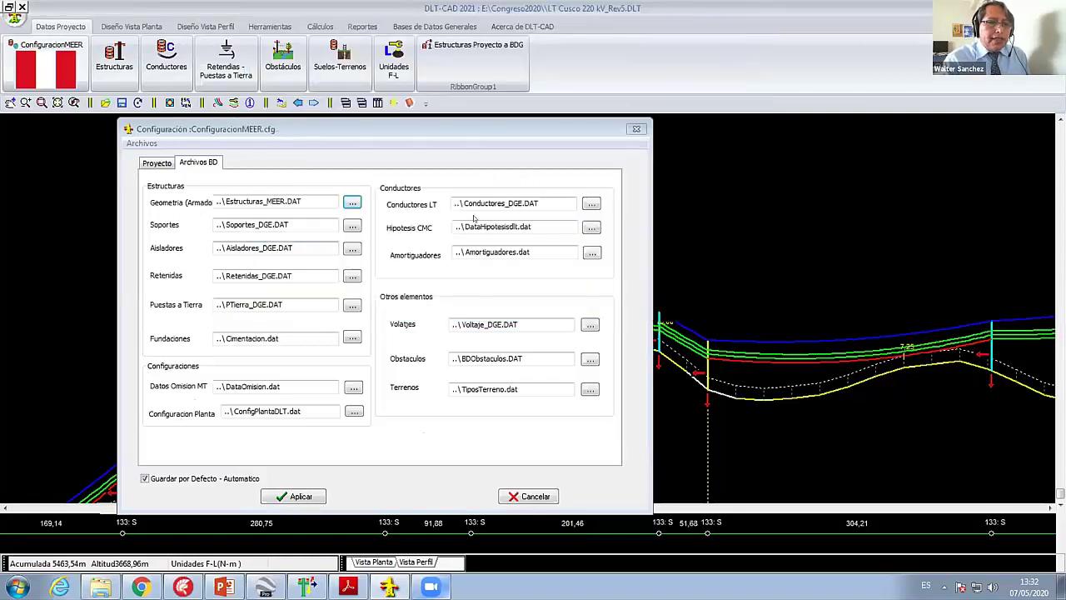
Step: Assign Conductores_MEER.DAT as the conductors database, apply, and reopen the project configuration
left_click(590, 204)
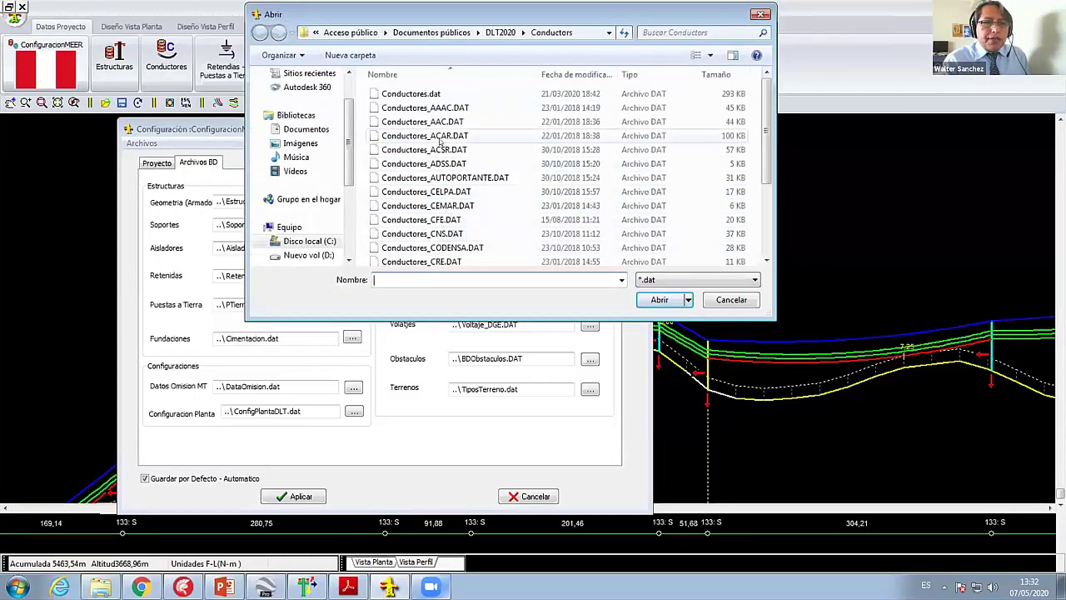
left_click(440, 138)
scroll(441, 150, "down", 3)
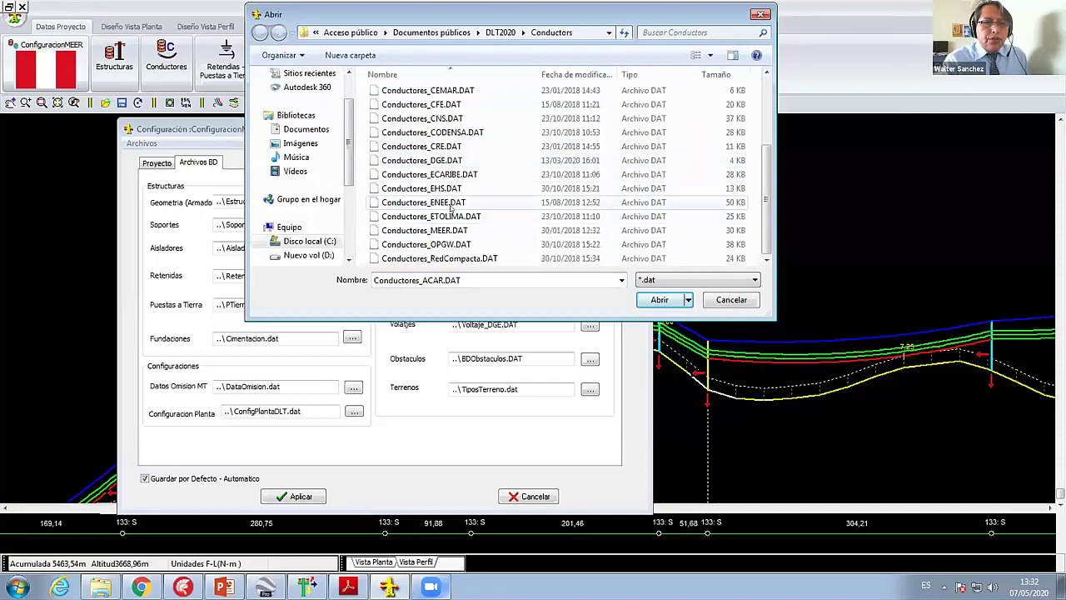
left_click(424, 230)
left_click(659, 298)
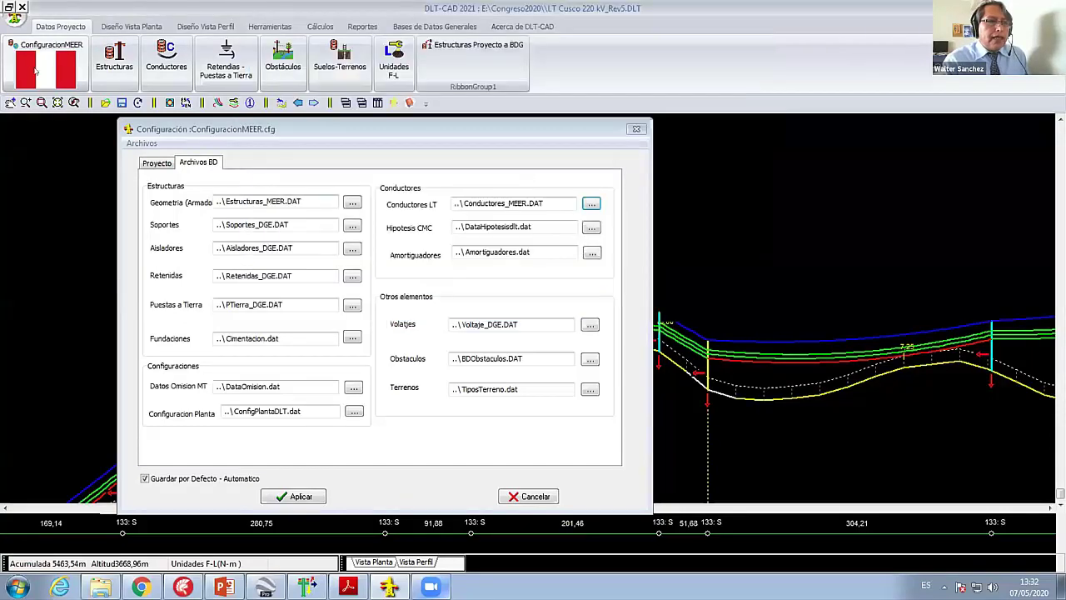
left_click(287, 498)
left_click(46, 75)
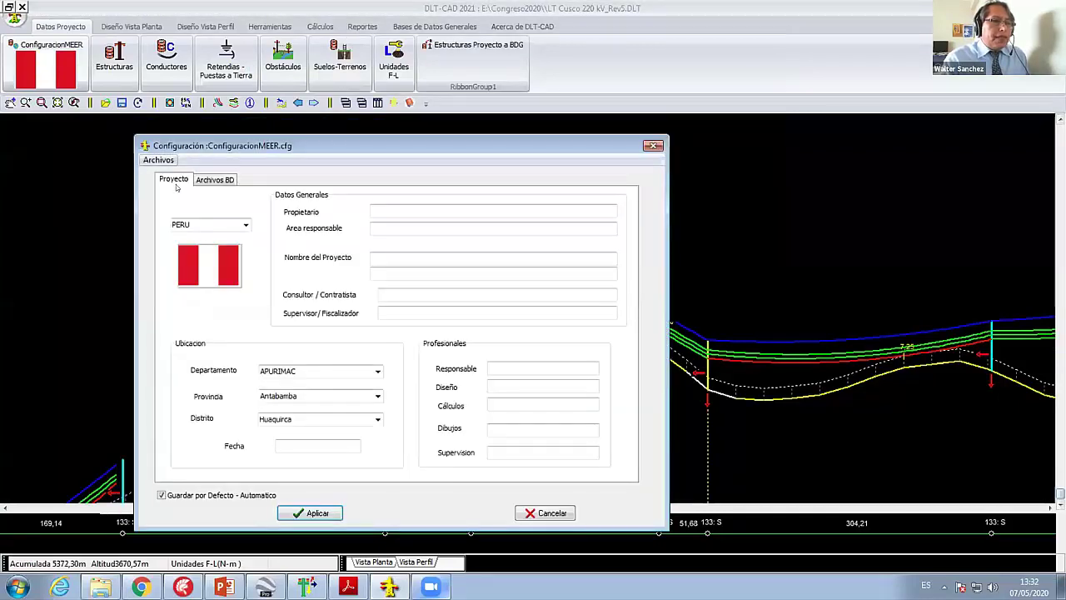
Step: Choose ECUADOR as the country in the Proyecto tab's country list
left_click(246, 225)
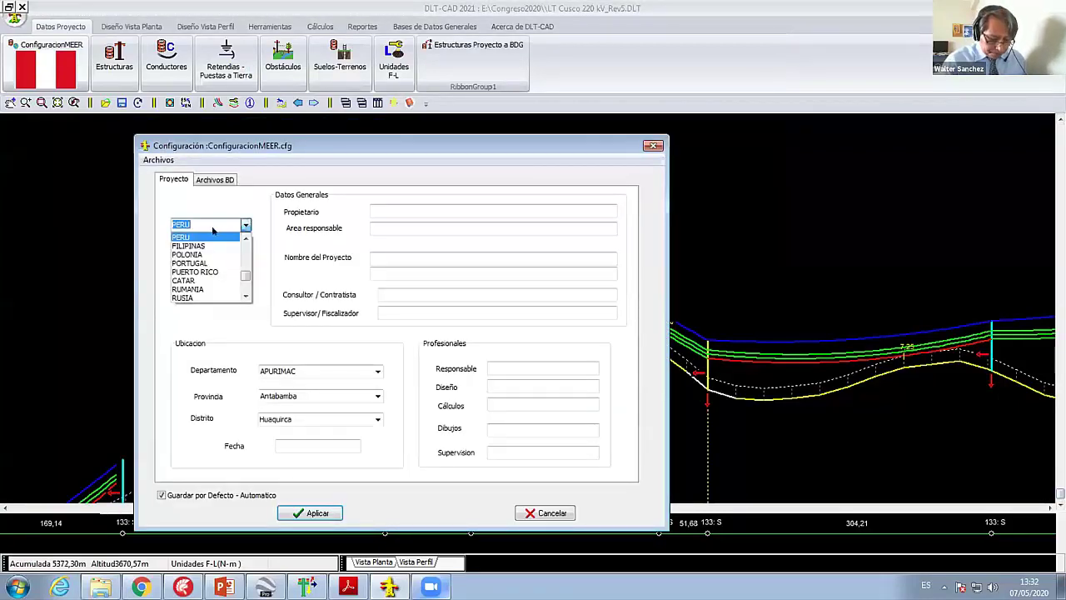
type("decuad")
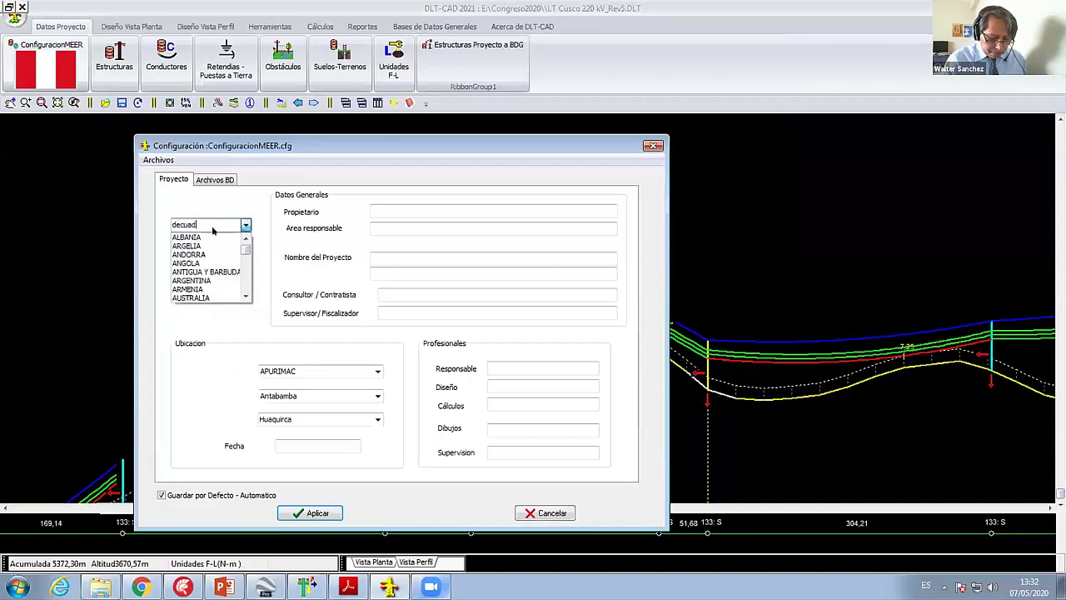
type("o")
key("Return")
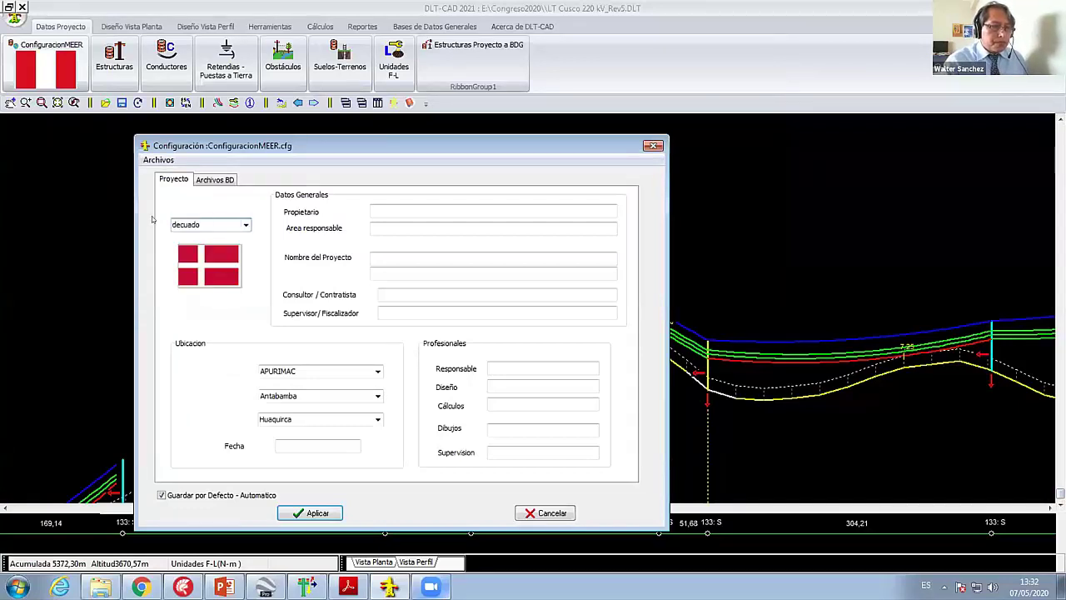
key("shift+Home")
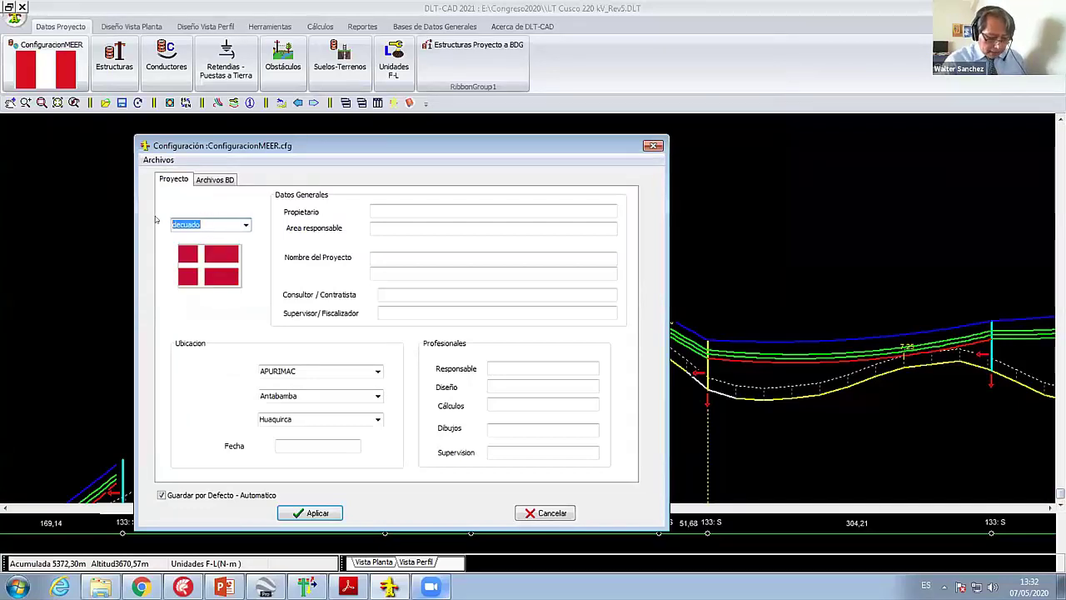
type("ec")
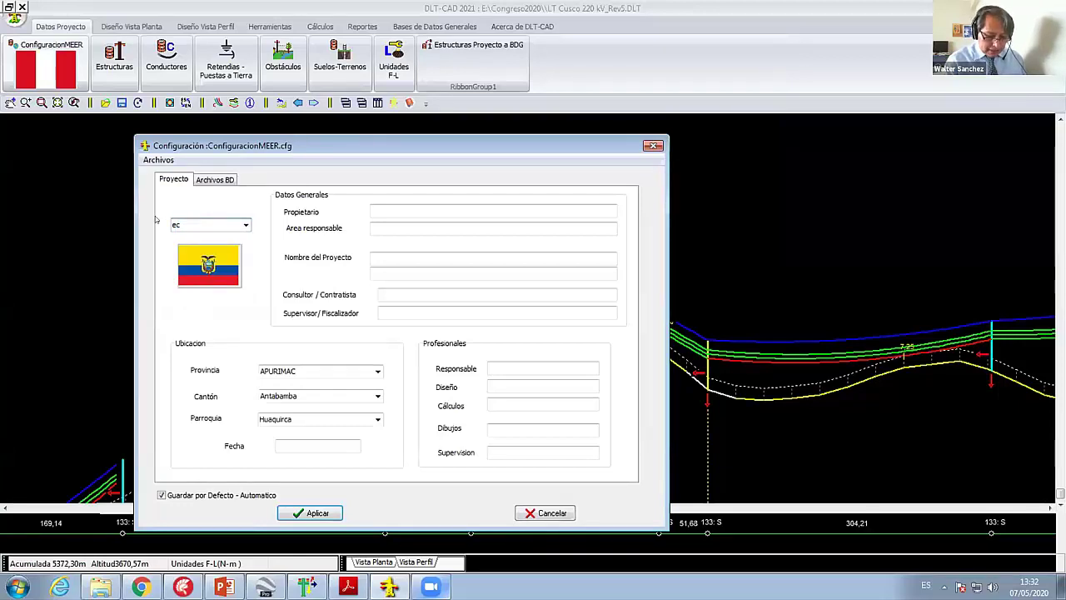
type("uADOR")
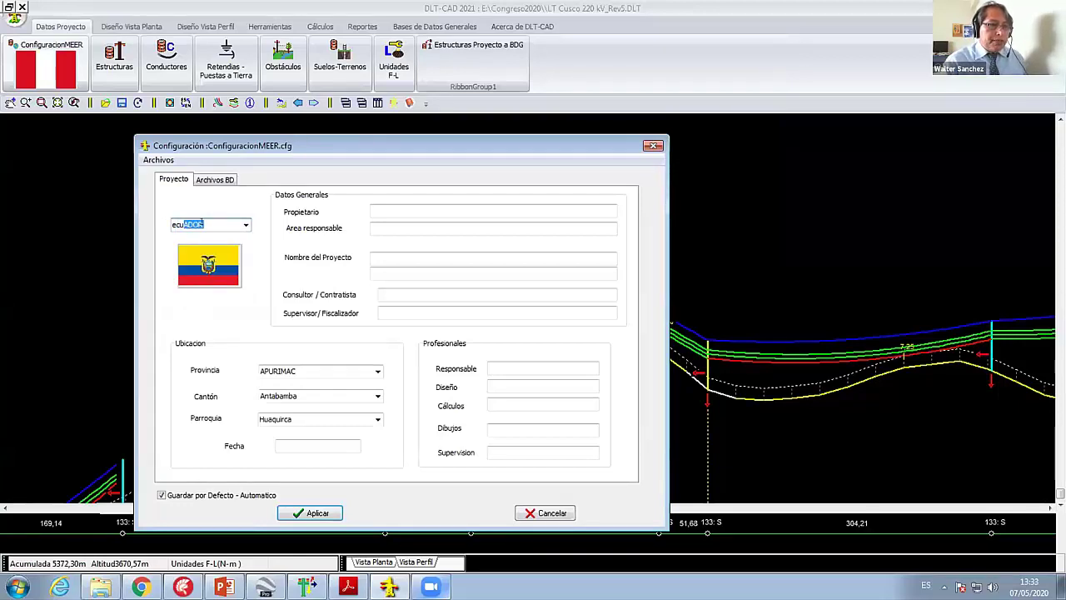
left_click(241, 226)
left_click(209, 238)
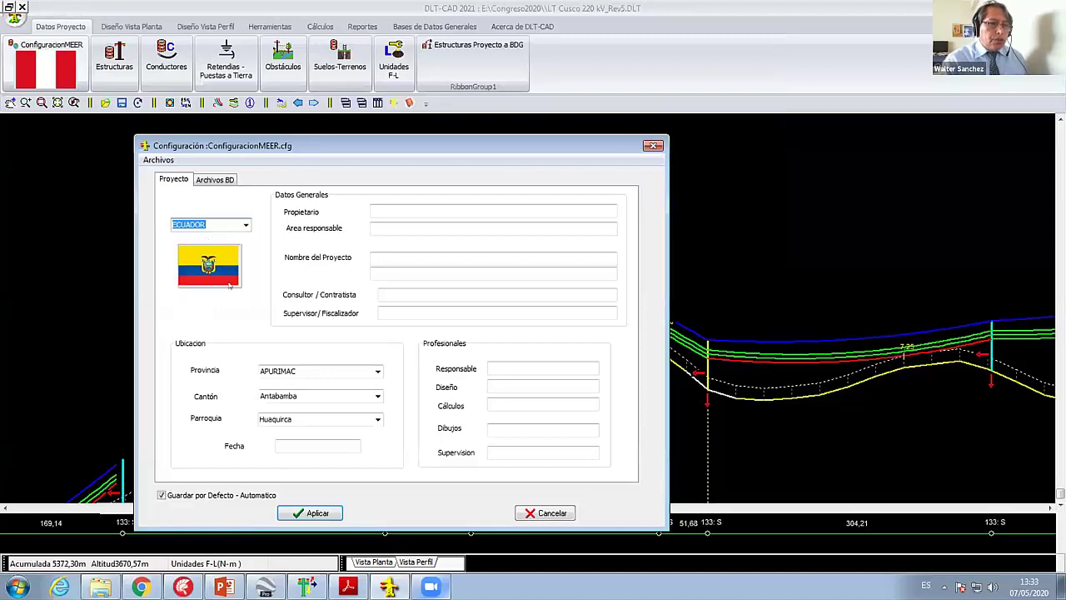
Step: Reconfirm ECUADOR as the project country and apply the MEER configuration
left_click(215, 181)
left_click(175, 179)
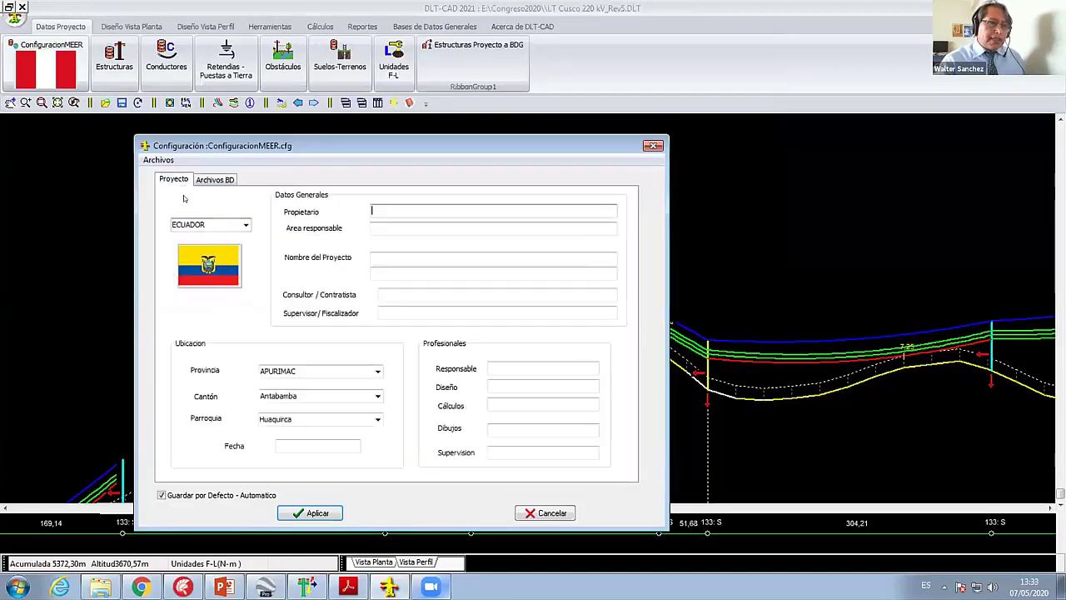
left_click_drag(296, 146, 228, 119)
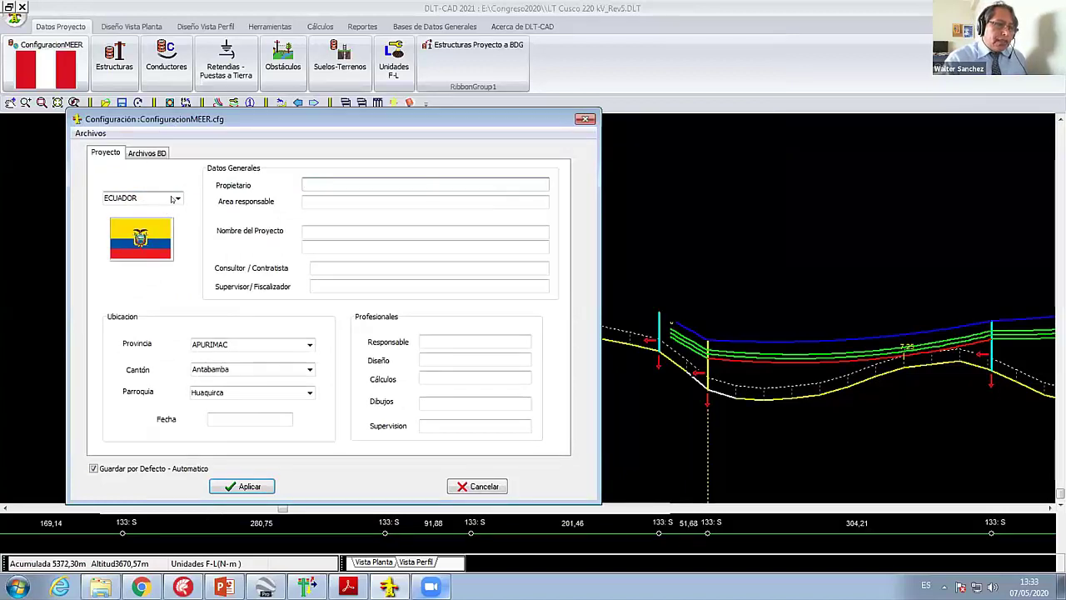
left_click(176, 198)
left_click(148, 210)
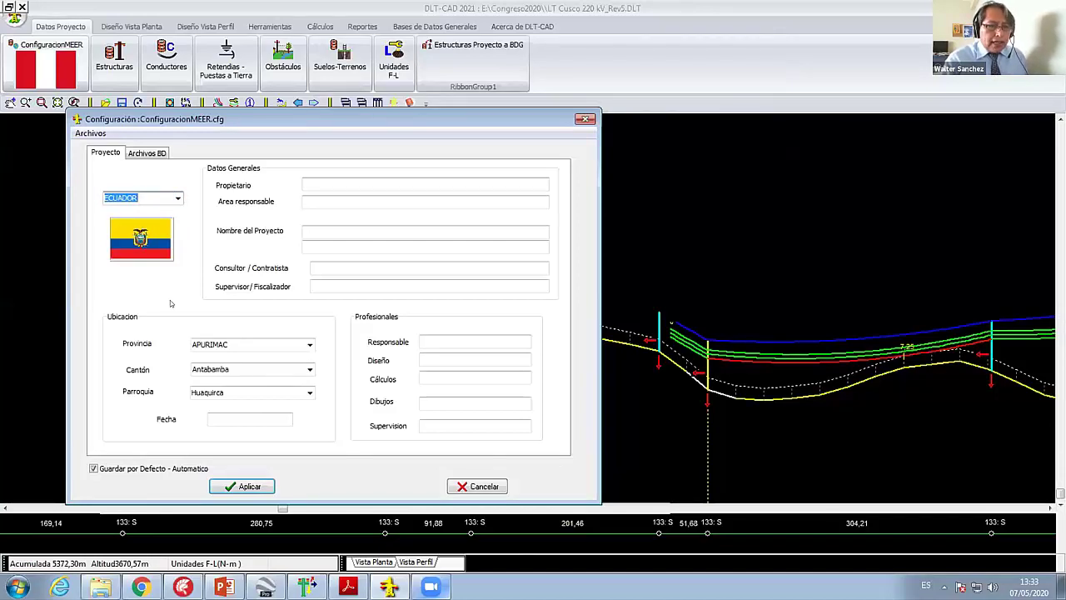
left_click_drag(198, 118, 259, 116)
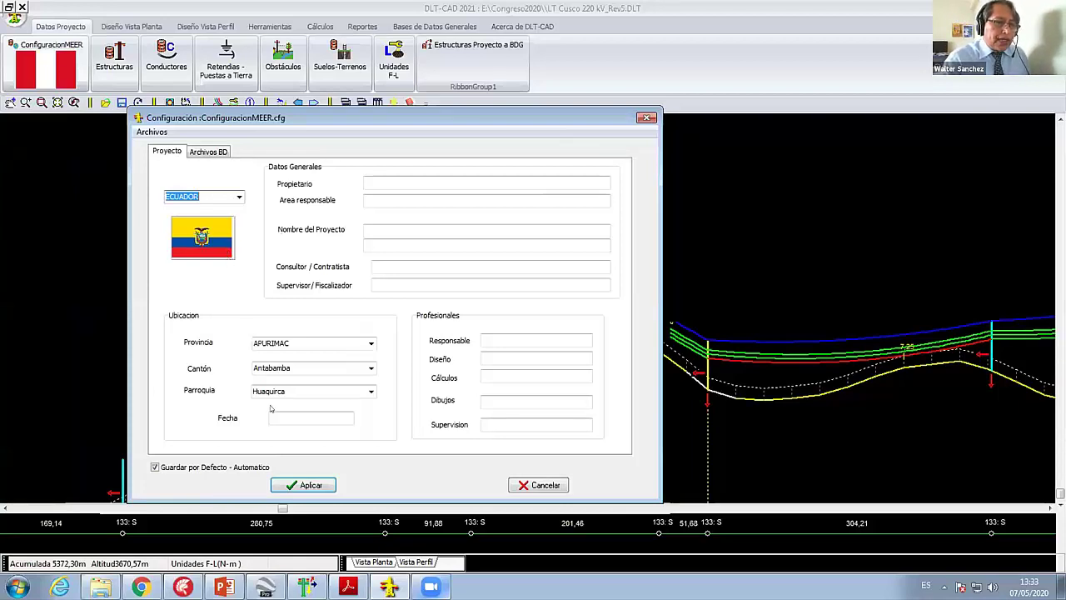
left_click(299, 483)
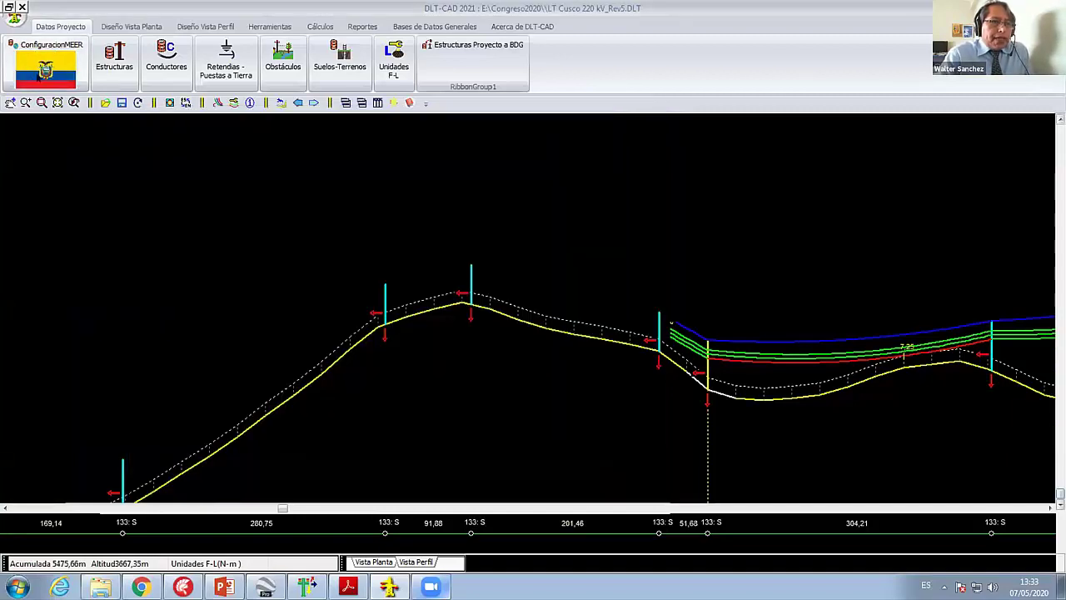
Step: Open the BD Conductores database from General Databases and browse the conductor rows
left_click(435, 26)
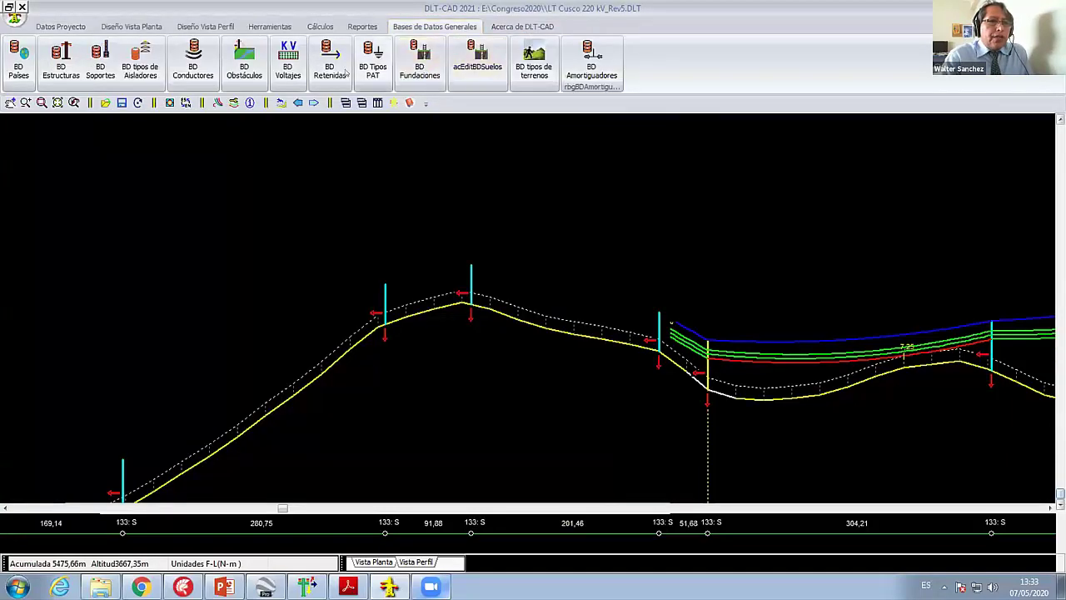
left_click(189, 70)
left_click(112, 180)
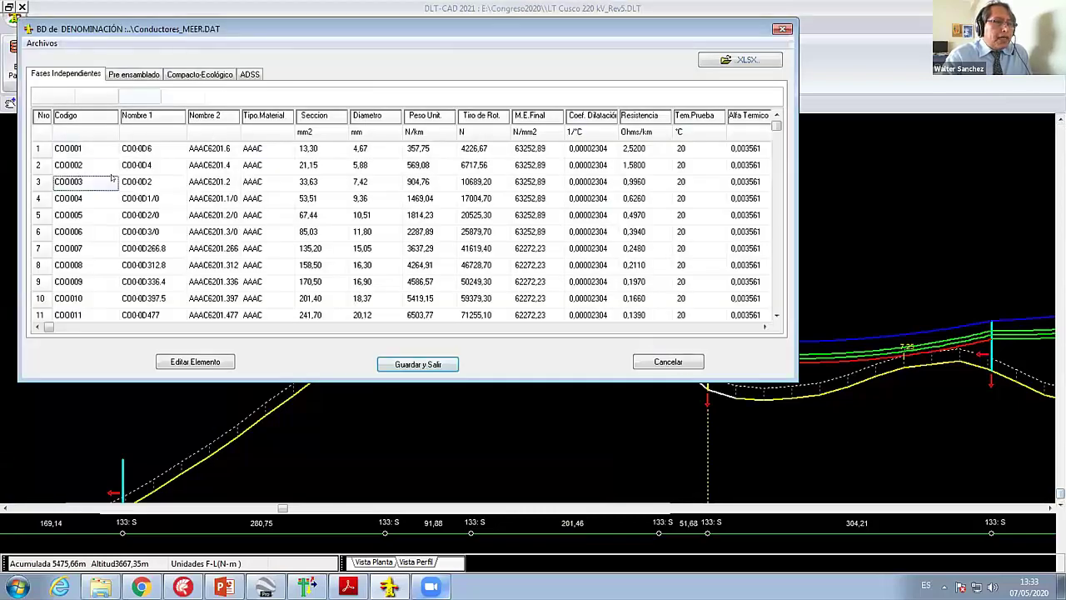
left_click(123, 167)
key("Down")
key("Down")
key("Down")
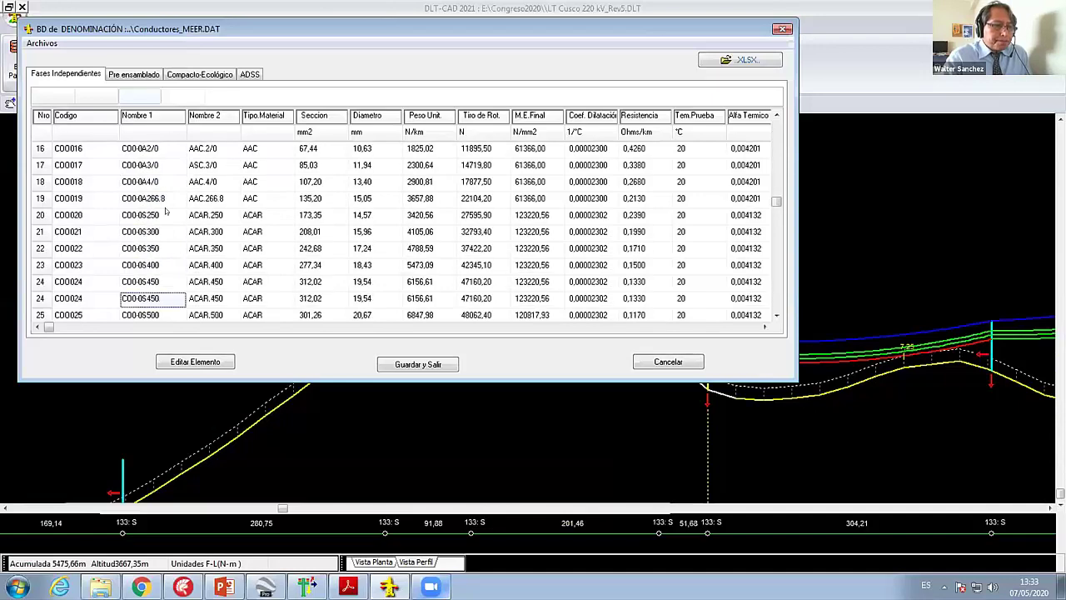
key("Down")
key("Down")
key("Down")
key("Down")
key("Down")
key("Down")
key("Down")
key("Down")
key("Down")
key("Down")
key("Down")
key("Down")
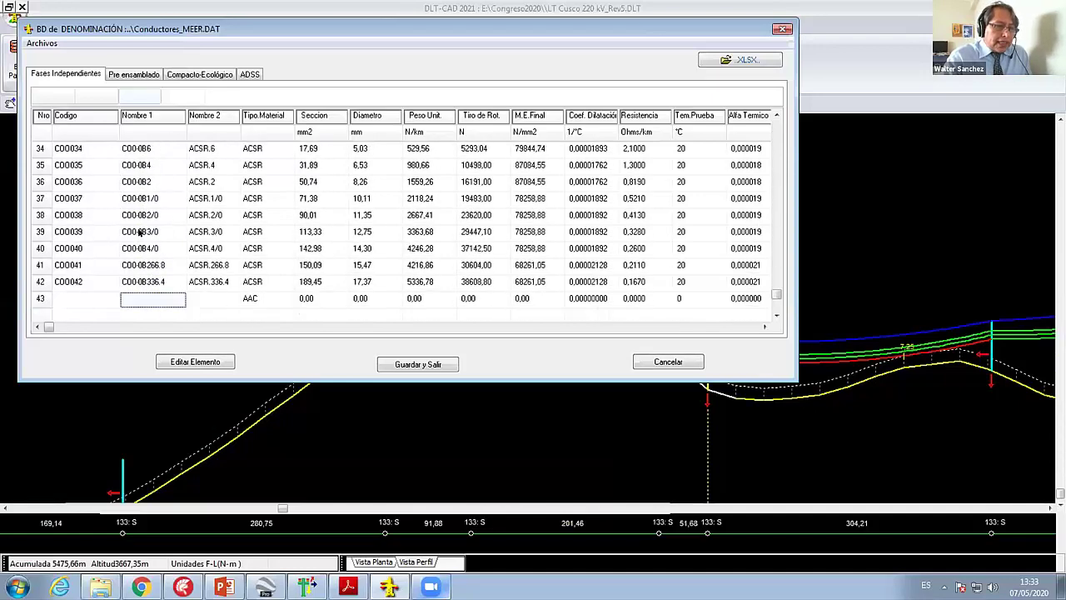
key("Up")
key("Up")
key("Up")
key("Up")
key("Up")
key("Up")
key("Up")
key("Up")
key("Up")
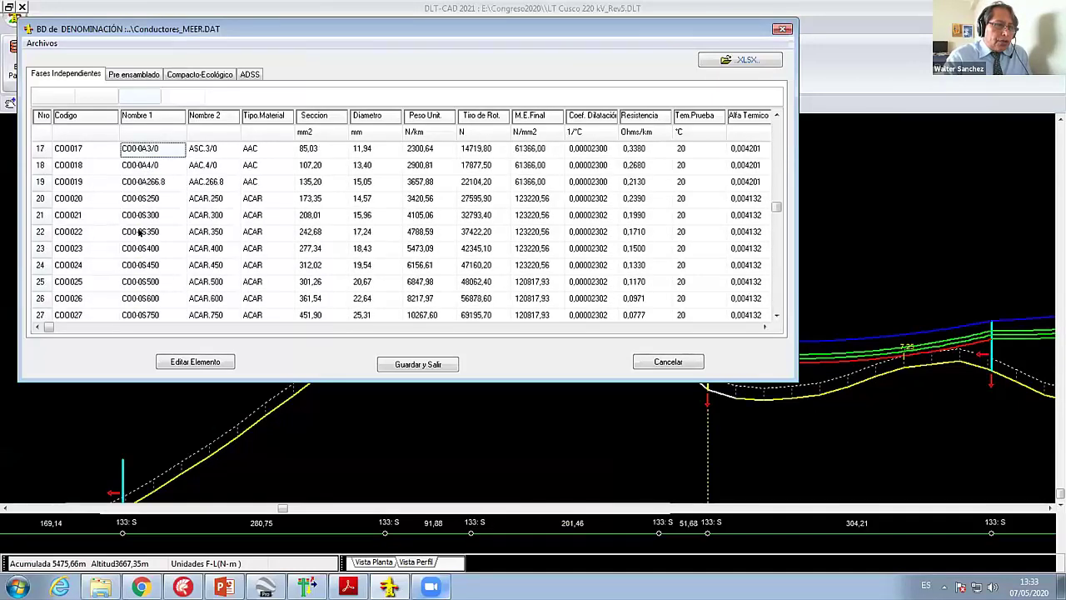
key("Up")
key("Up")
key("Up")
key("Up")
key("Up")
key("Up")
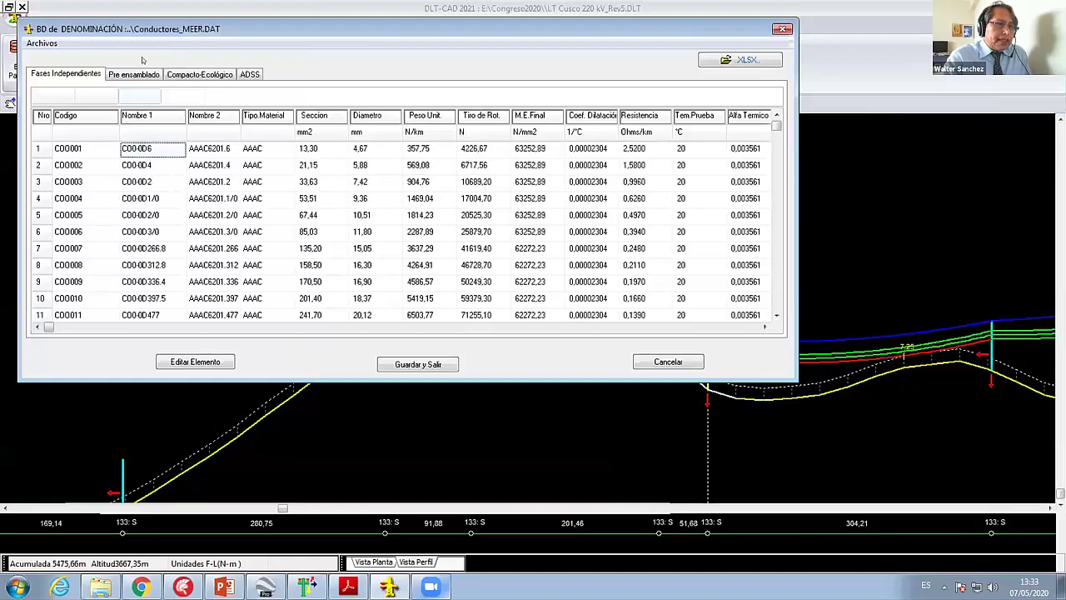
Step: Browse the pre-assembled, compact-ecological and independent-phase conductor tables, then cancel without saving
left_click(141, 73)
left_click(200, 74)
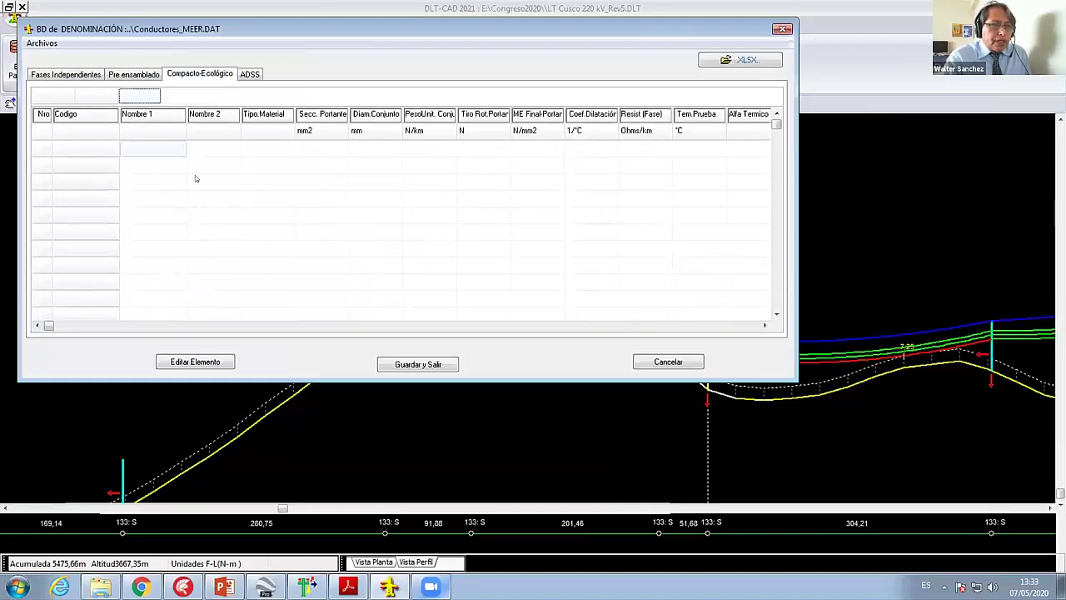
left_click(91, 74)
left_click(131, 73)
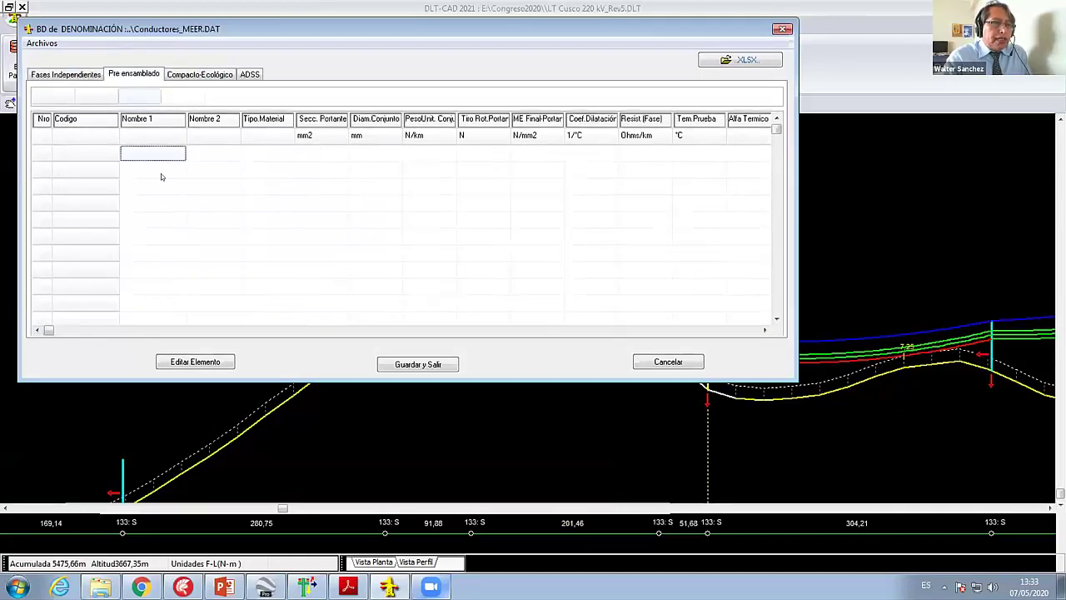
key("Left")
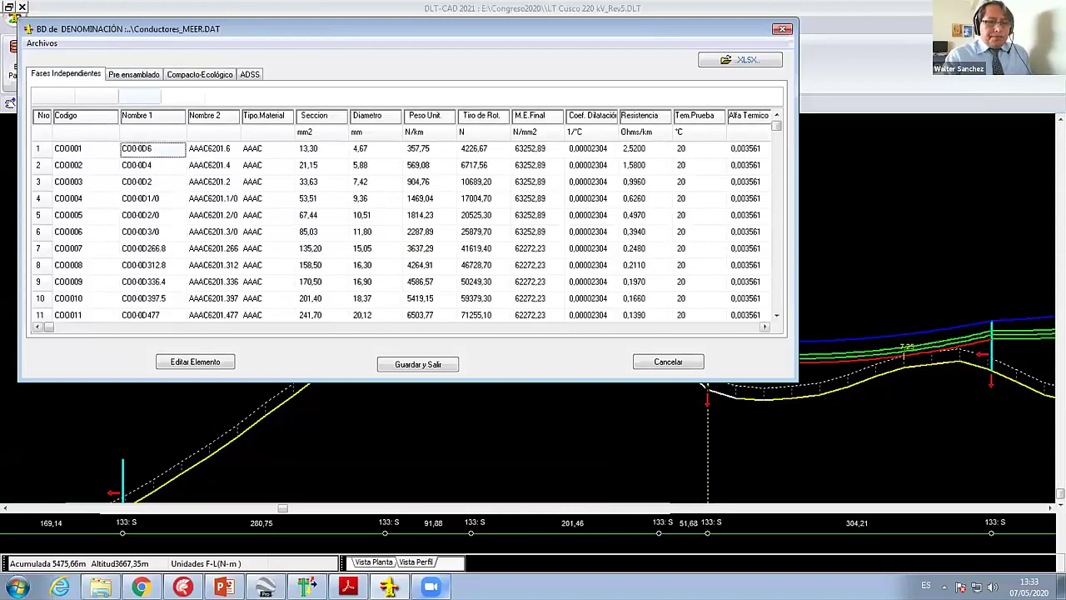
left_click(696, 368)
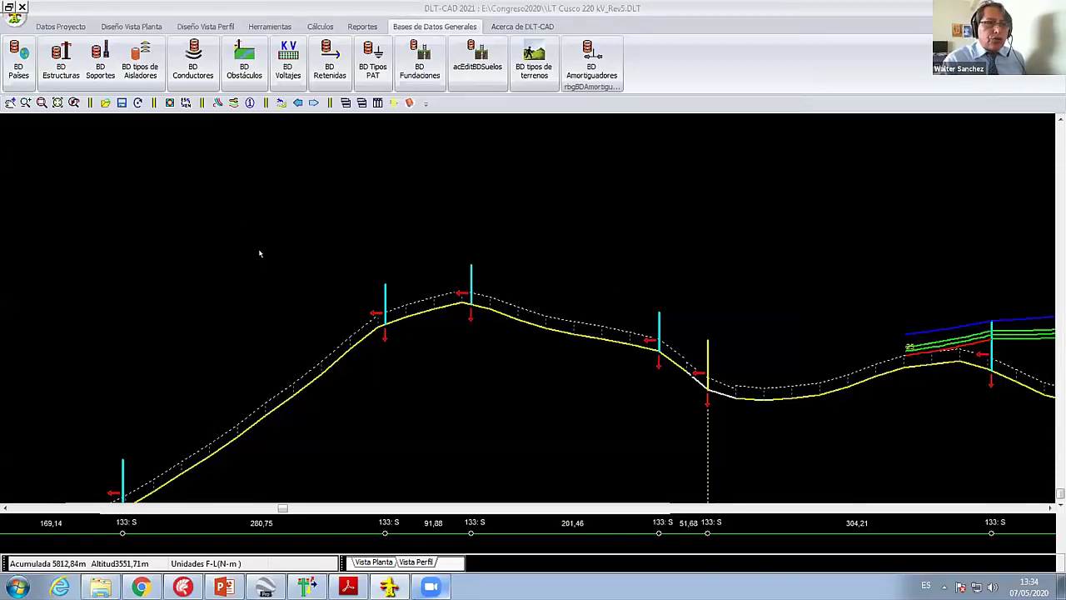
Step: Draw catenaries for phase conductor C1 and guard cable G1 across all conductors on the profile
left_click(216, 103)
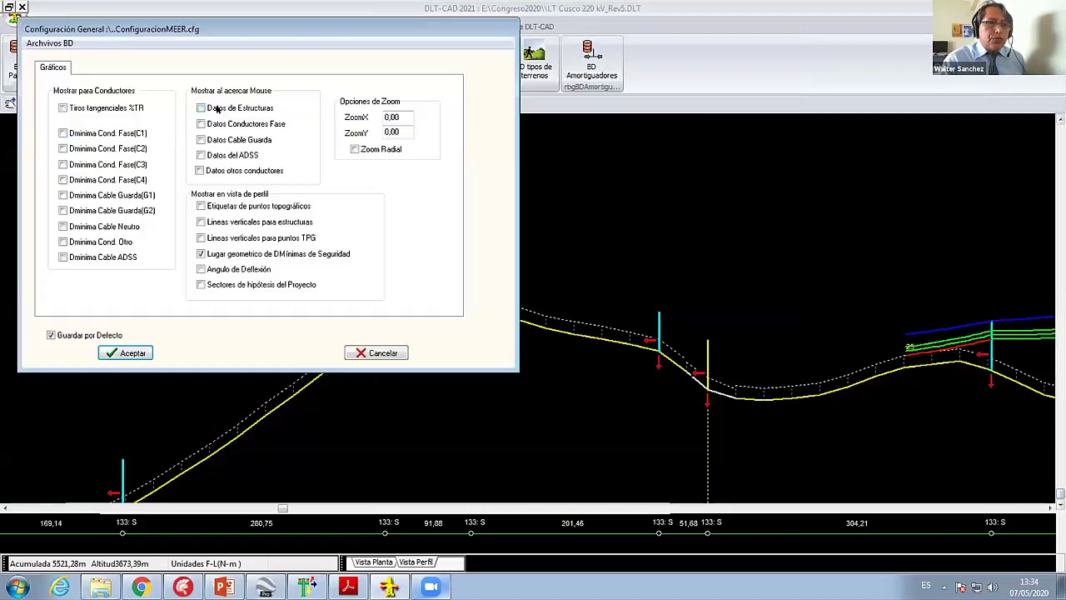
left_click(347, 354)
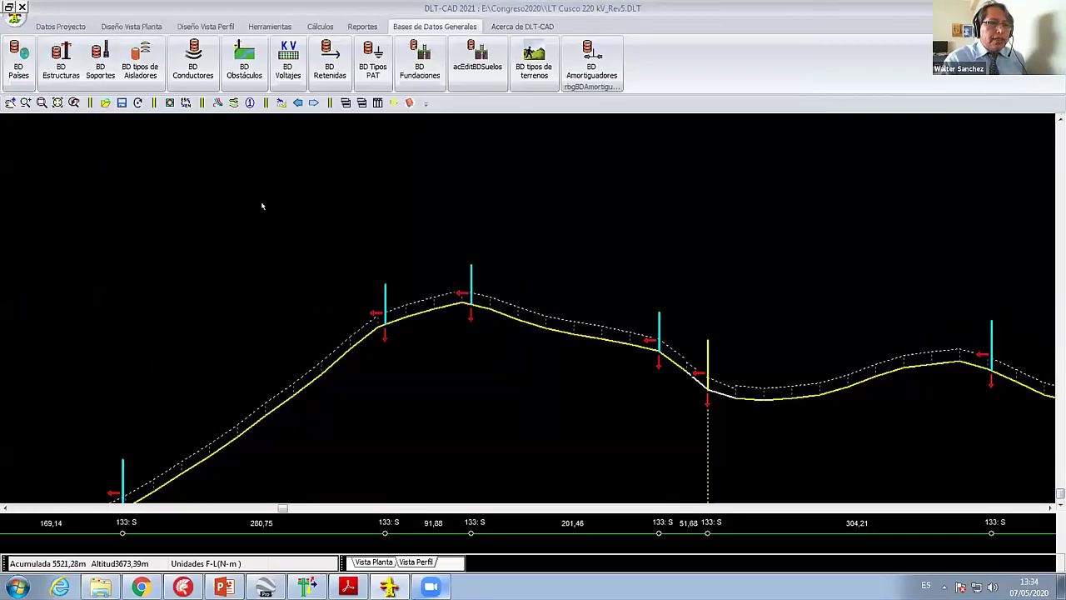
left_click(227, 102)
left_click(82, 84)
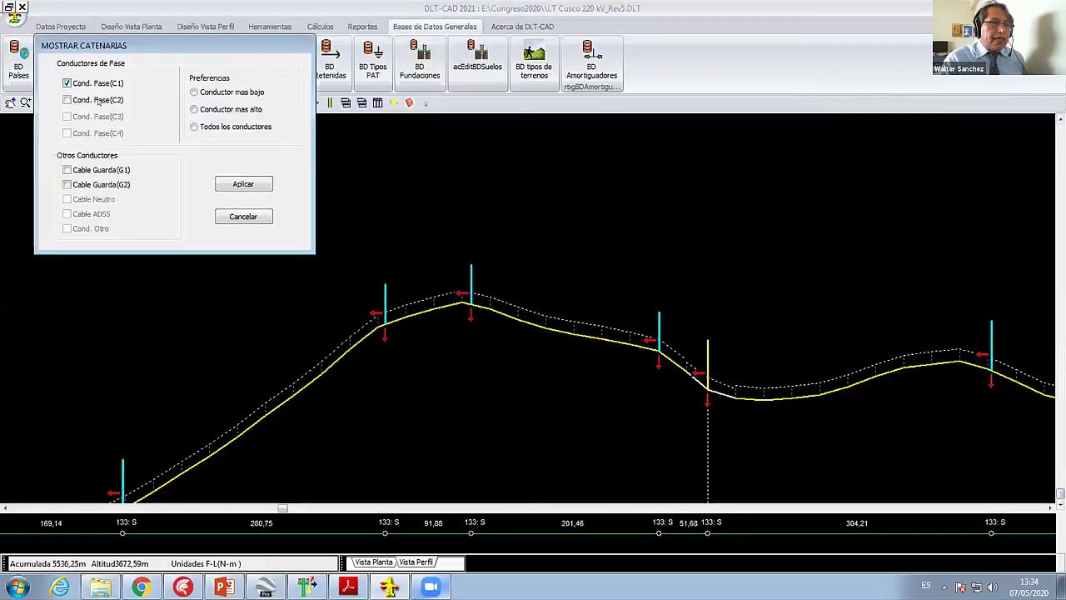
left_click(195, 127)
left_click(81, 170)
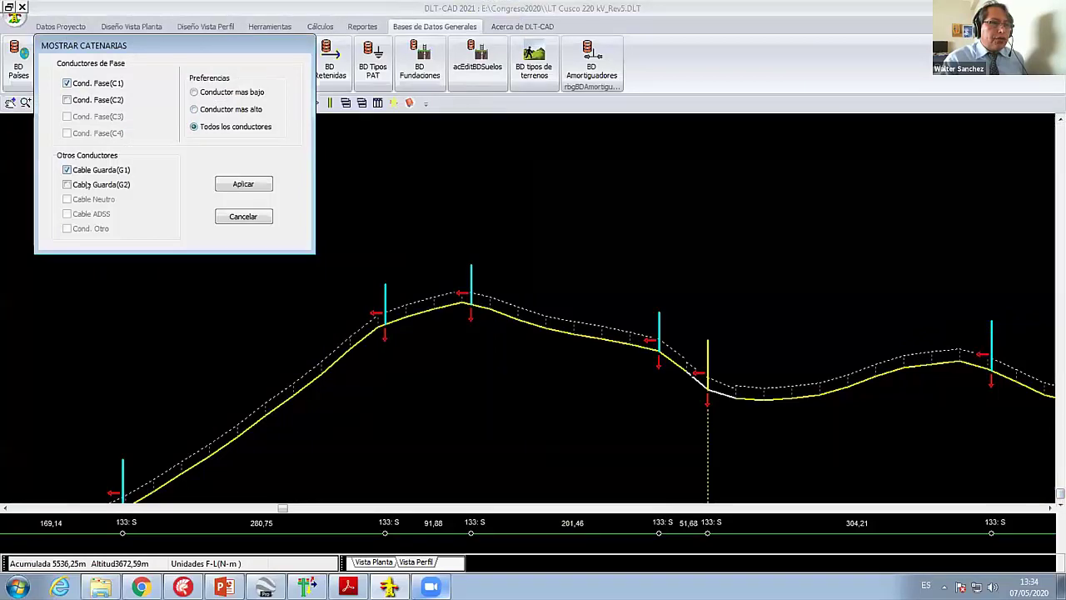
left_click(243, 184)
scroll(512, 314, "up", 2)
middle_click_drag(512, 314, 299, 339)
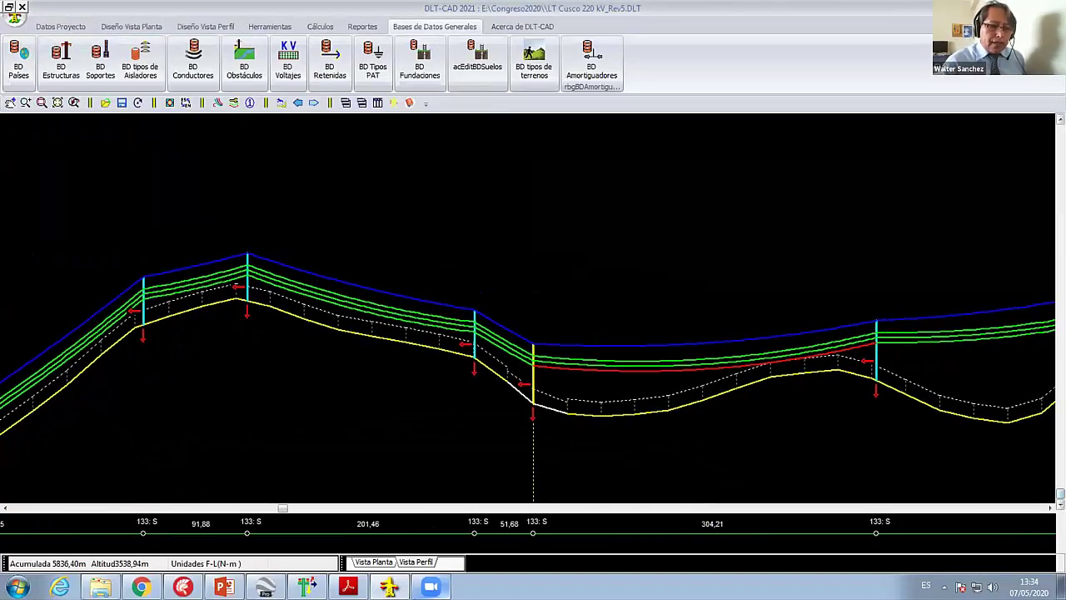
Step: In Google Earth Pro, zoom in on tower V18 and rotate around it on the 3D terrain
left_click(265, 587)
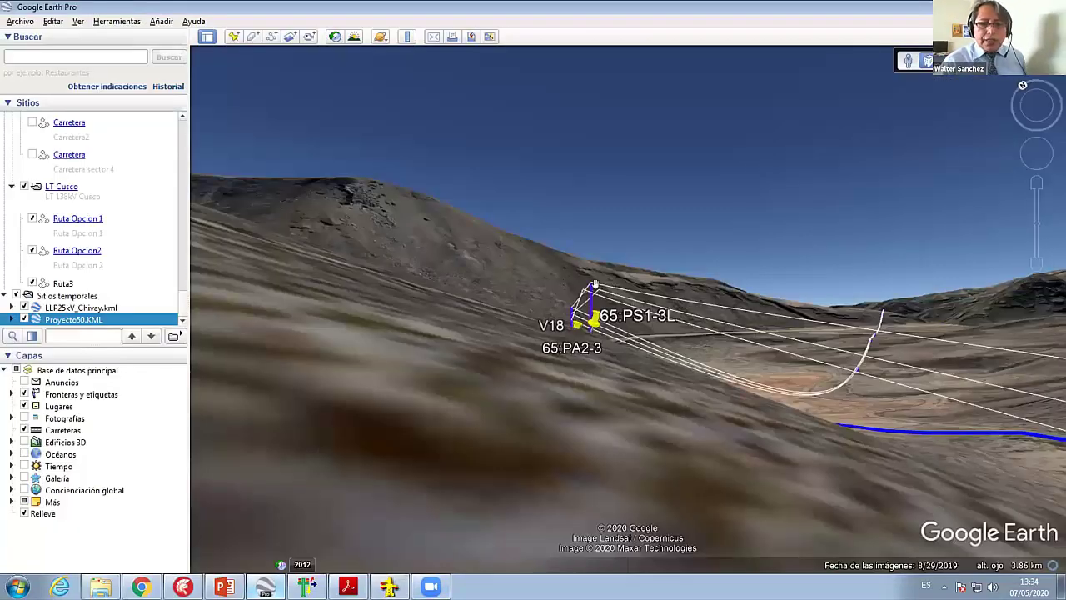
left_click_drag(594, 284, 534, 259)
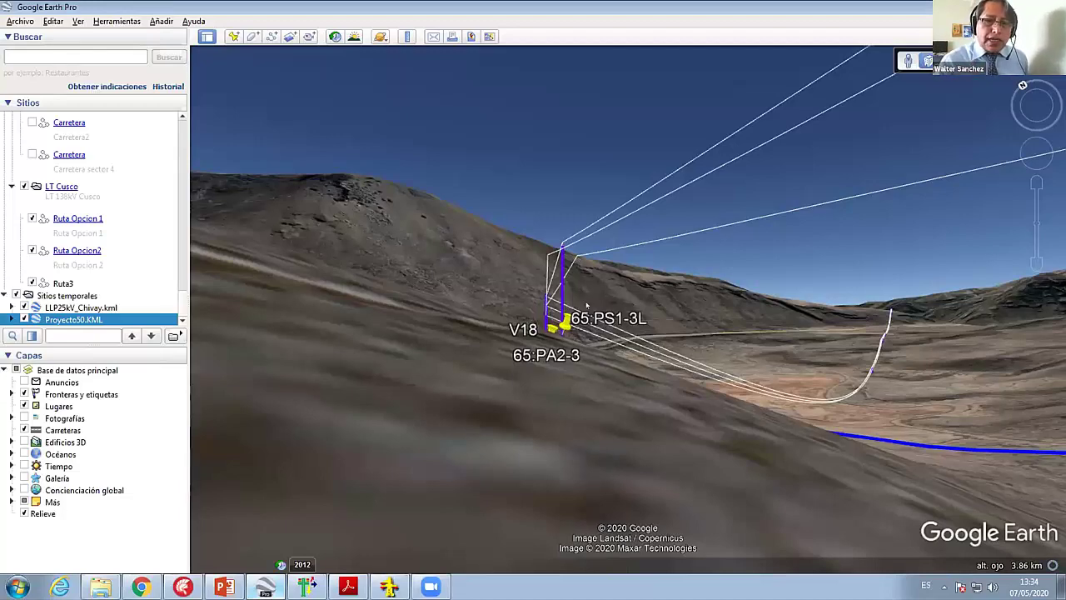
mouse_move(586, 305)
middle_mouse_down()
mouse_move(540, 382)
mouse_move(538, 291)
mouse_move(488, 315)
mouse_move(565, 286)
middle_mouse_up()
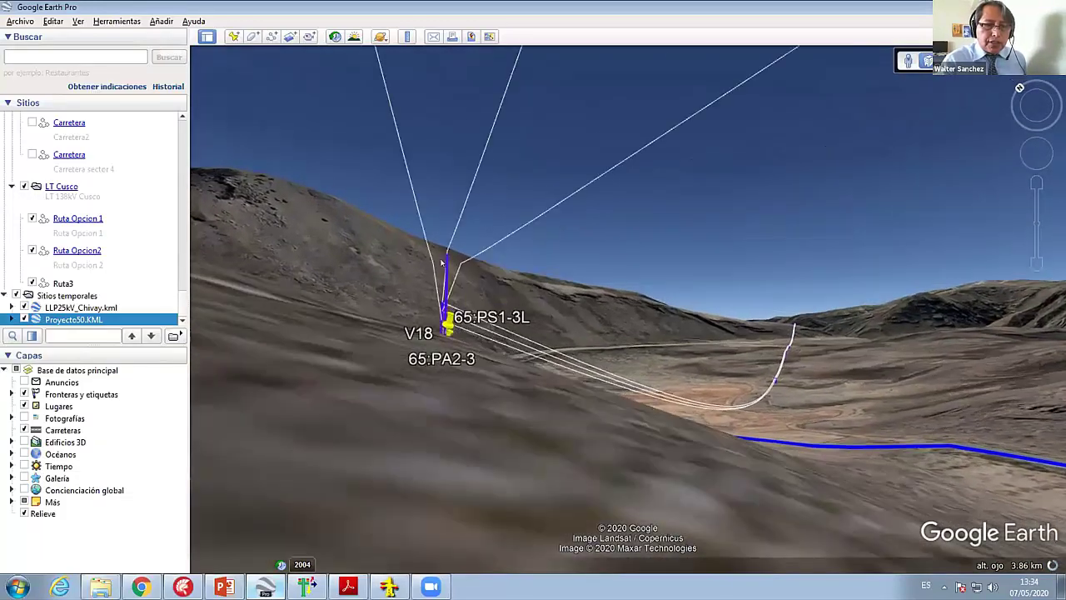
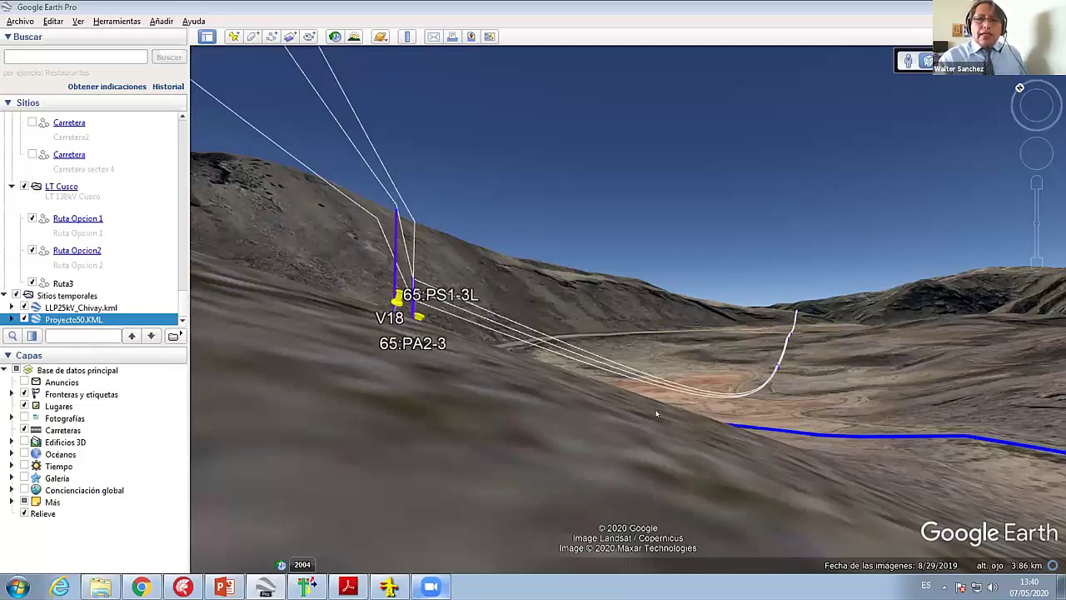
Step: Bring up the DLT-CAD profile of LT Cusco 220 kV_Rev5.DLT in place of Google Earth Pro
left_click(389, 586)
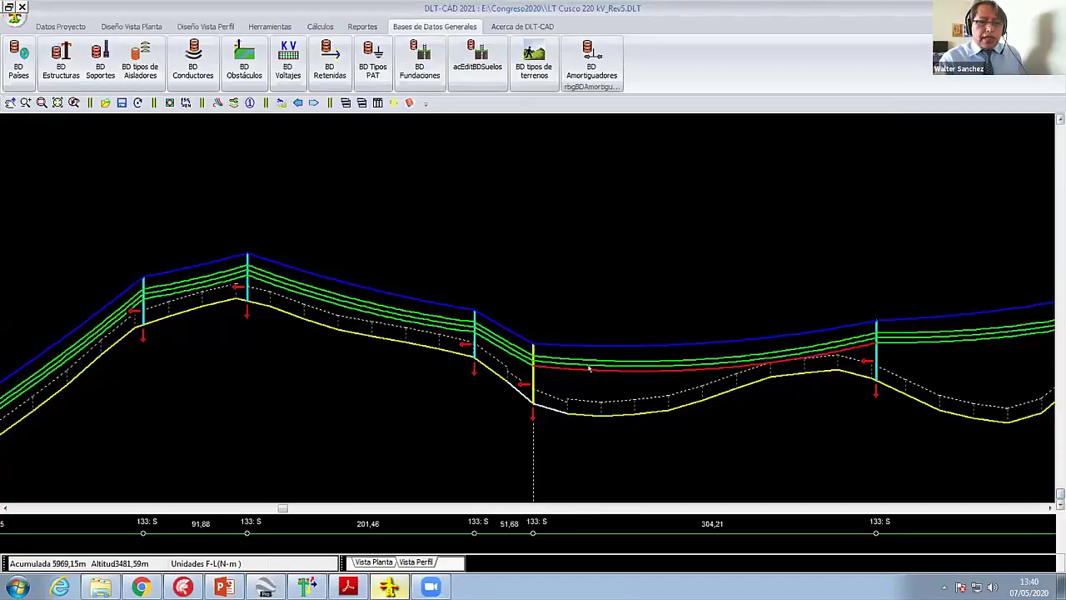
scroll(610, 371, "down", 3)
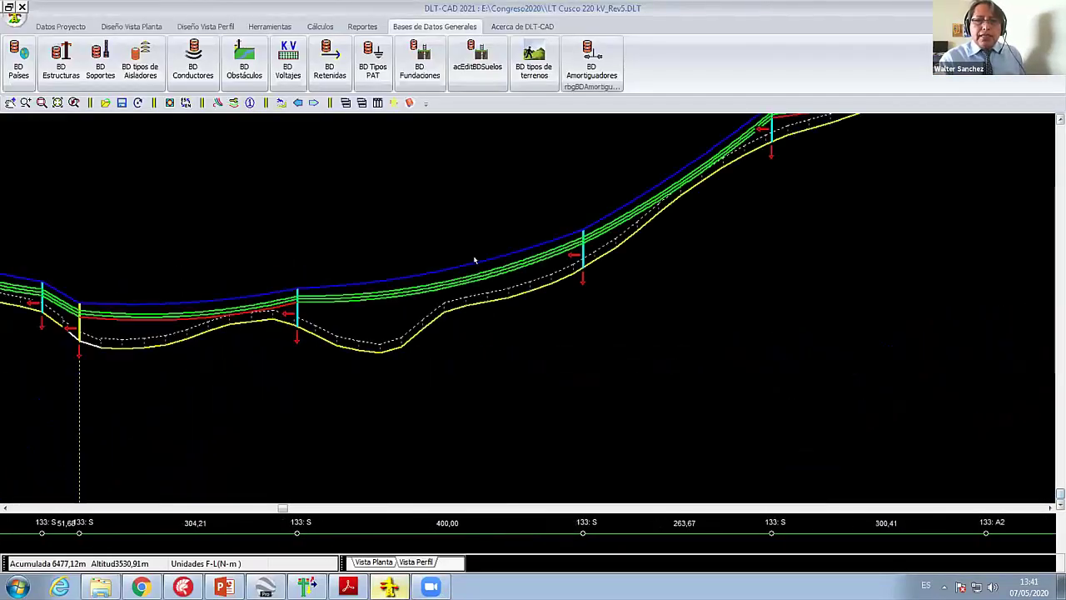
scroll(474, 257, "down", 5)
scroll(483, 255, "down", 3)
scroll(483, 328, "down", 3)
scroll(441, 209, "down", 3)
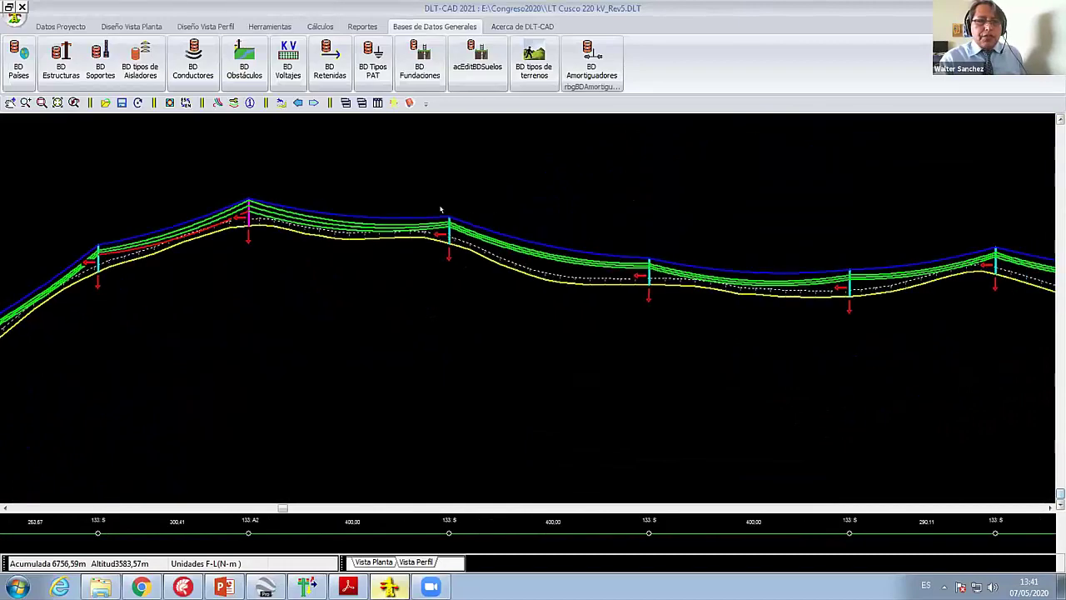
scroll(728, 357, "down", 3)
scroll(708, 292, "down", 3)
scroll(688, 231, "down", 3)
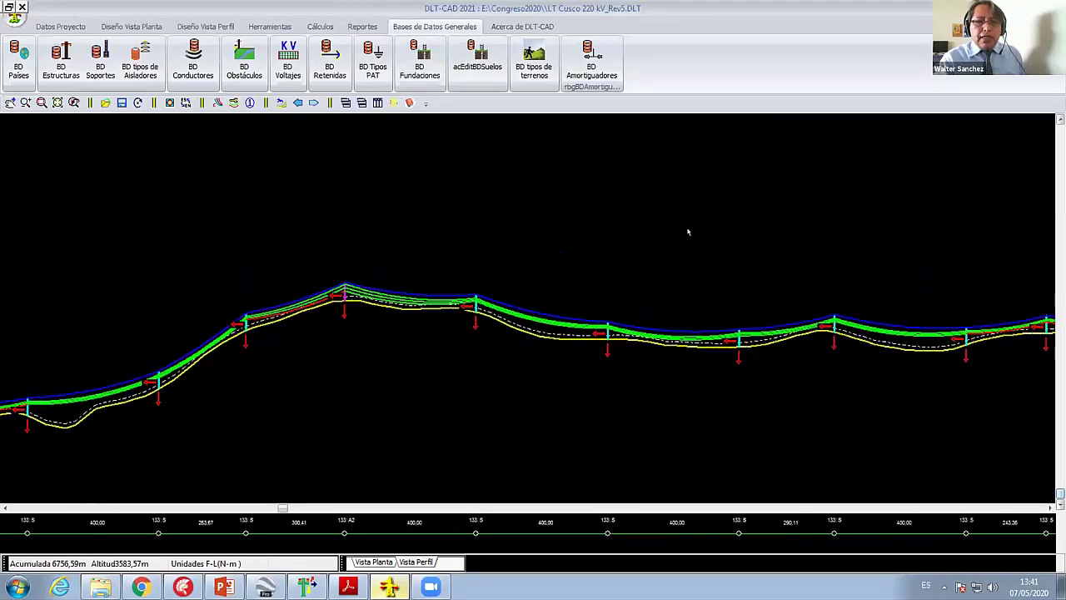
scroll(632, 336, "down", 3)
scroll(629, 335, "down", 3)
scroll(613, 329, "down", 3)
scroll(595, 323, "down", 3)
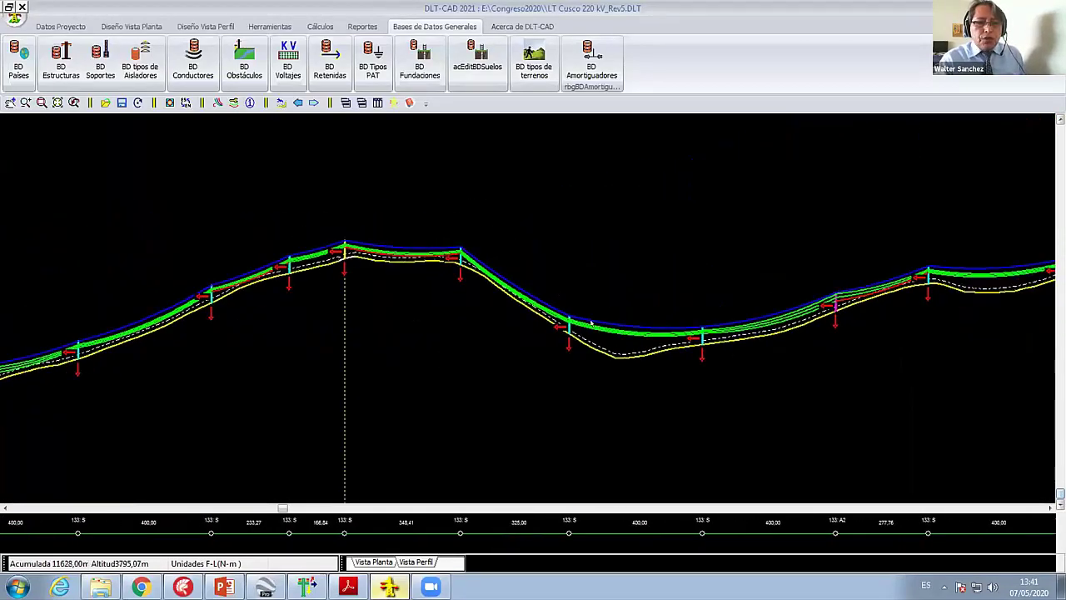
double_click(603, 329)
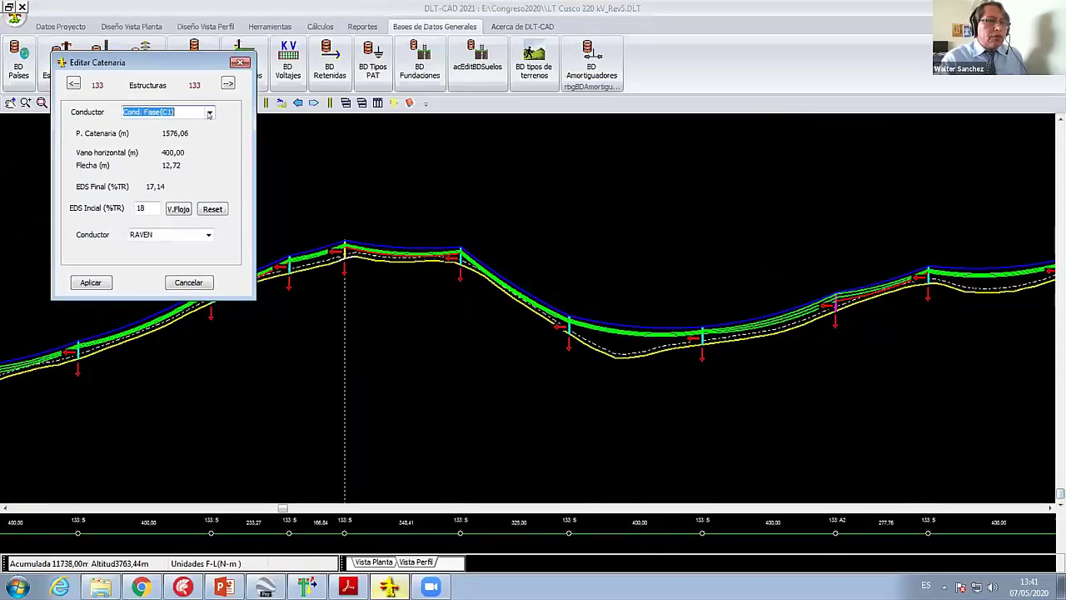
left_click(208, 234)
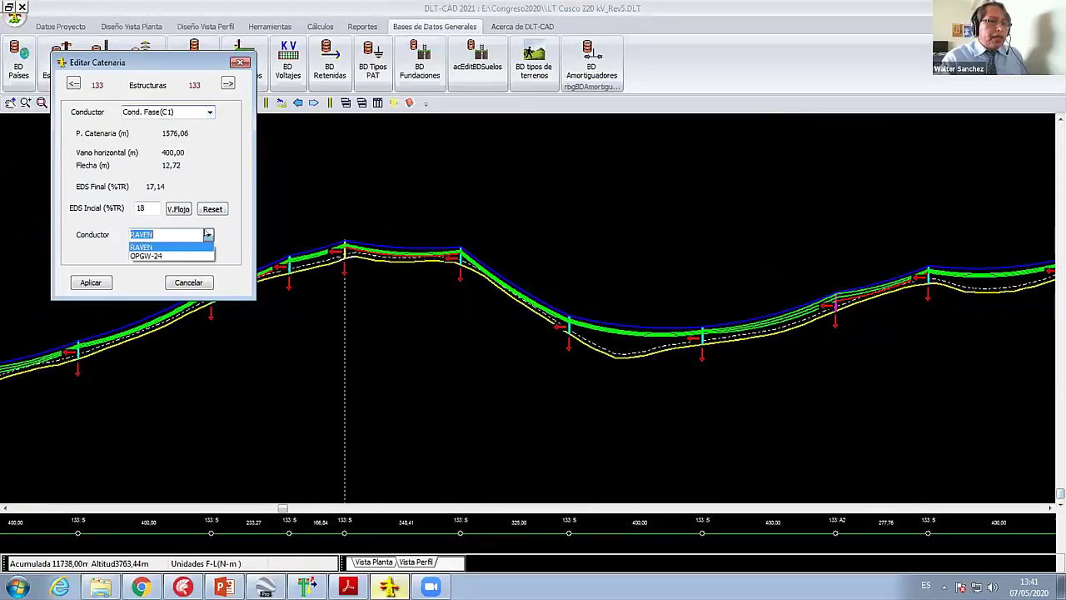
left_click(166, 246)
left_click(185, 284)
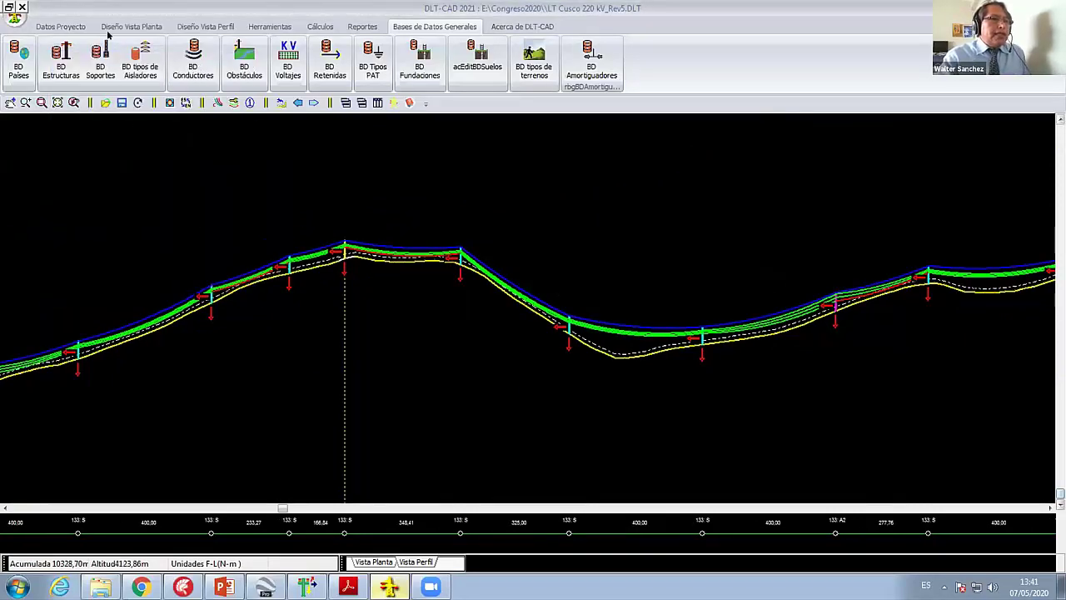
Step: Start a new conductor entry in the project conductor table from the Conductores_ACSR.DAT library
left_click(133, 27)
left_click(202, 27)
left_click(132, 27)
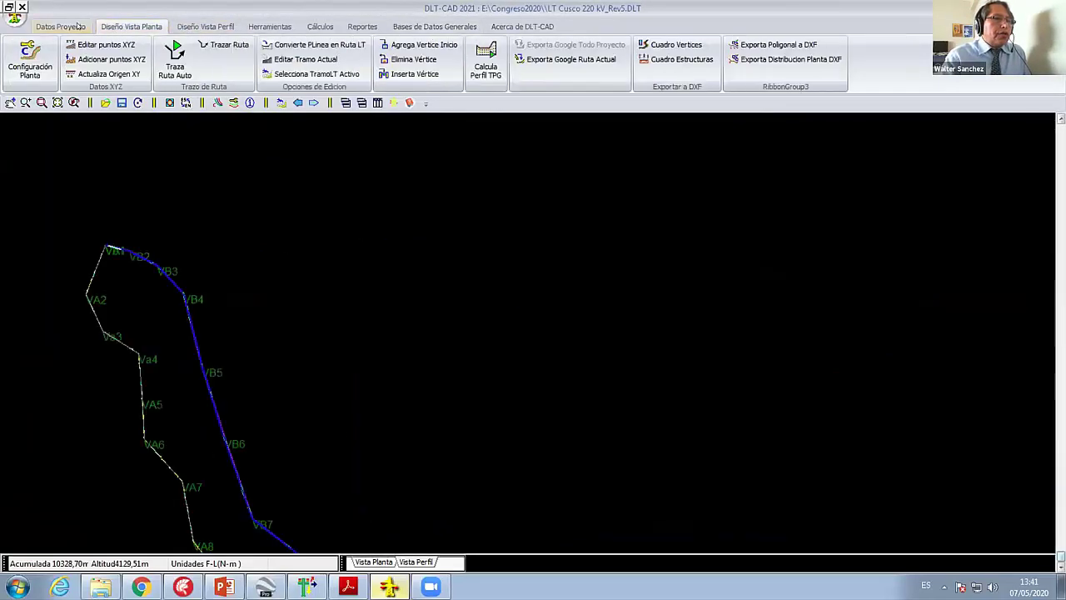
left_click(60, 26)
left_click(173, 70)
left_click(207, 166)
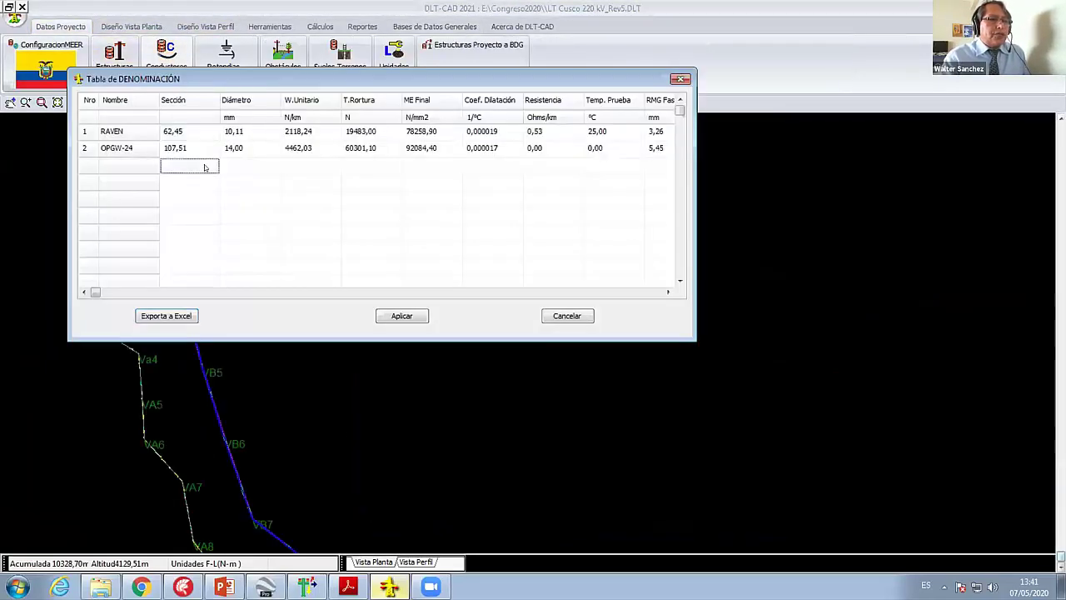
right_click(207, 166)
left_click(250, 179)
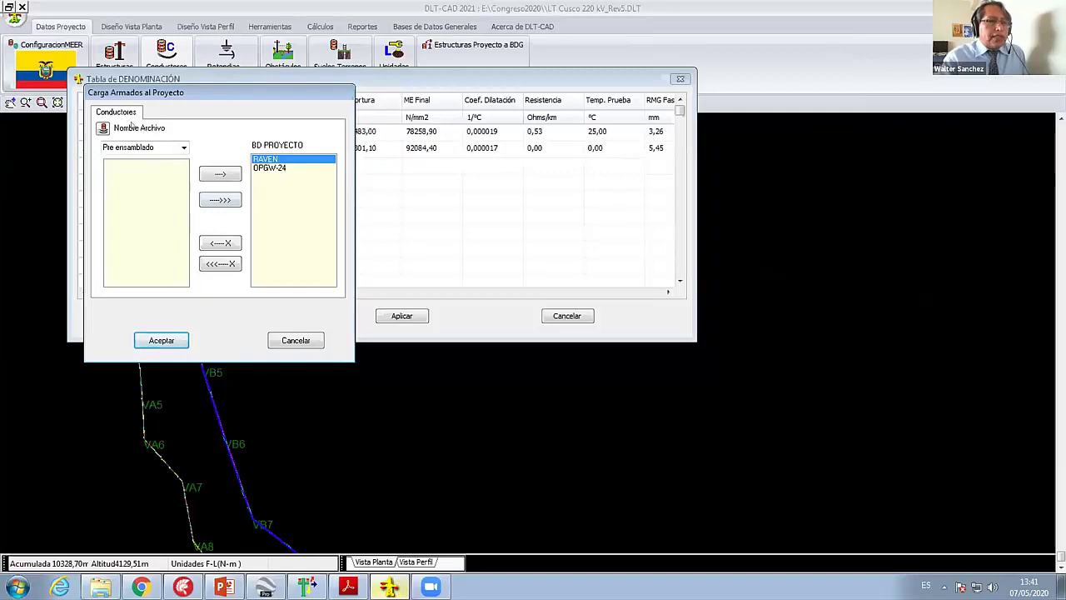
left_click(102, 128)
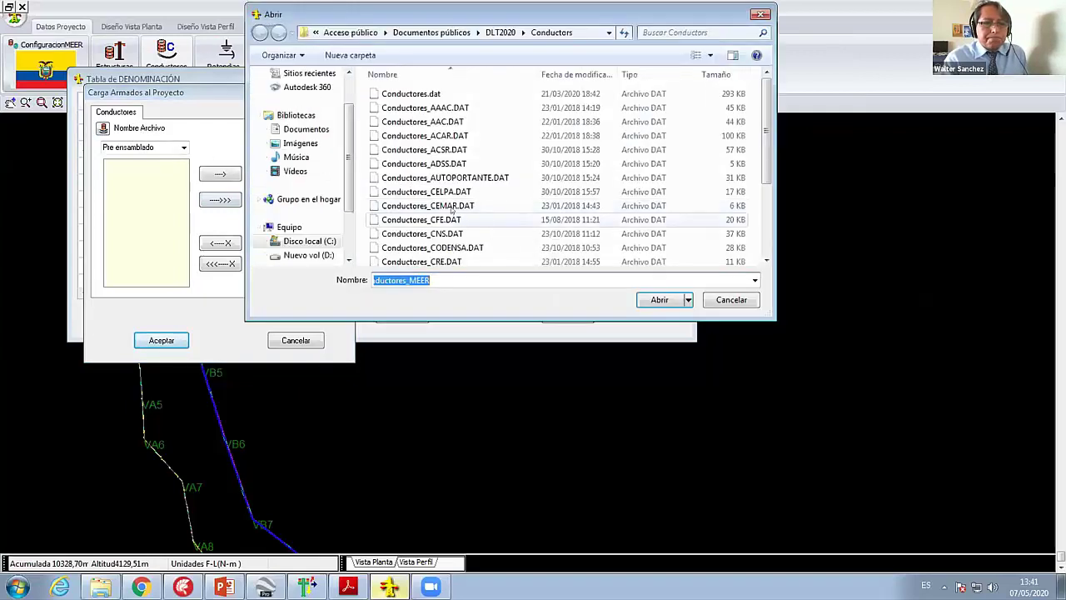
left_click(424, 149)
left_click(659, 300)
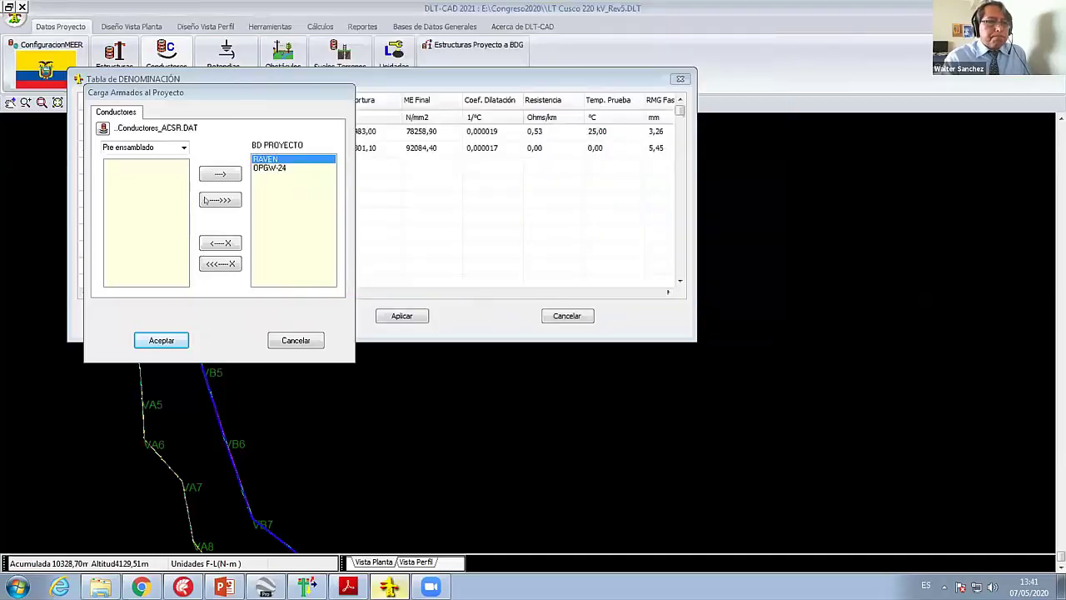
Step: Move the Fases Independientes SPARROW conductor into BD PROYECTO and apply the updated table
left_click(184, 147)
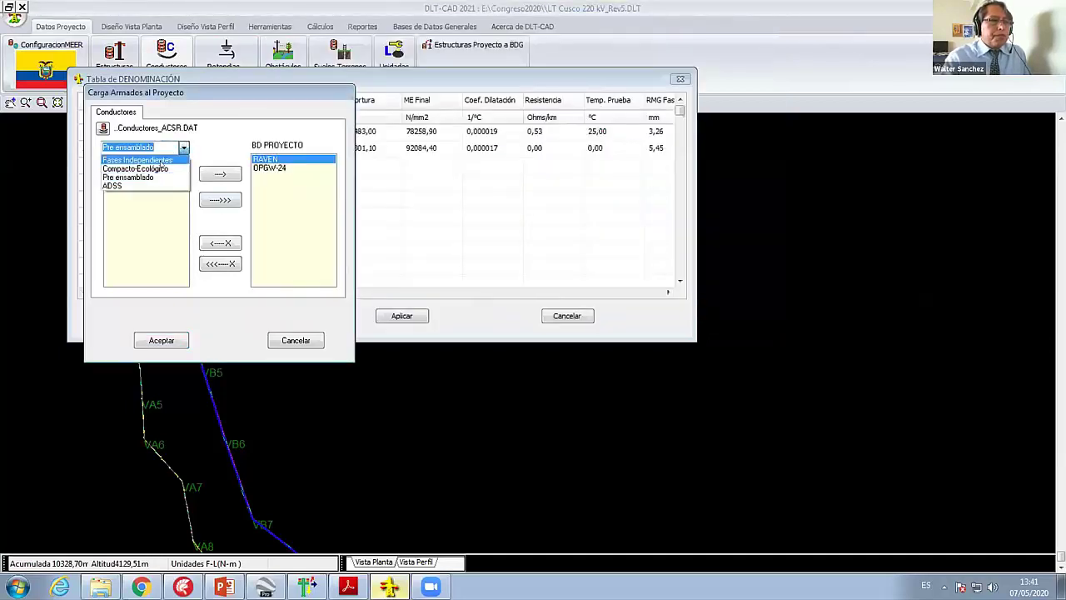
left_click(159, 168)
left_click(183, 148)
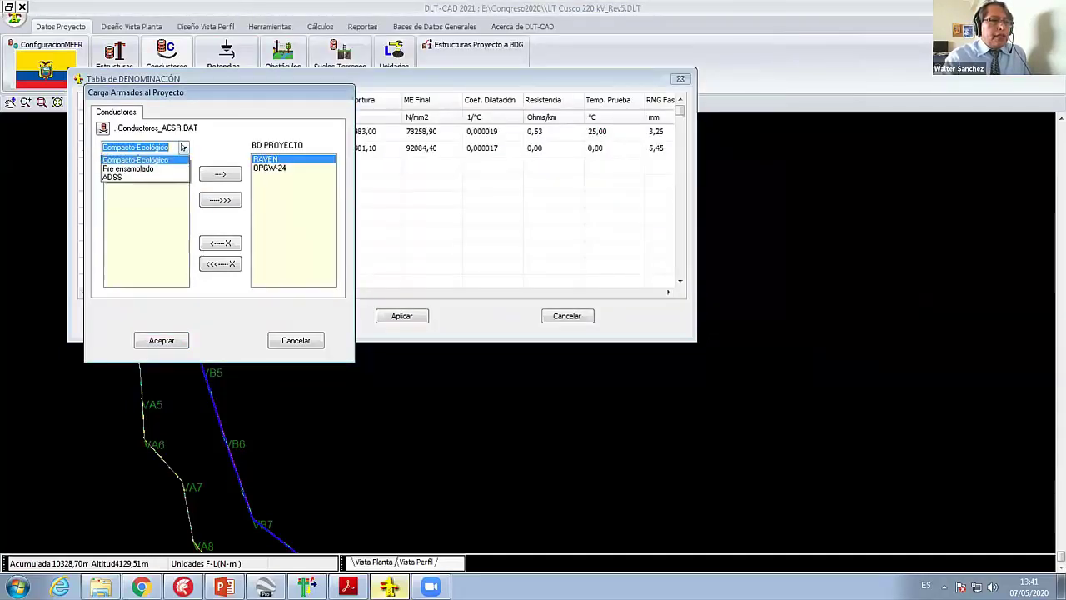
left_click(142, 159)
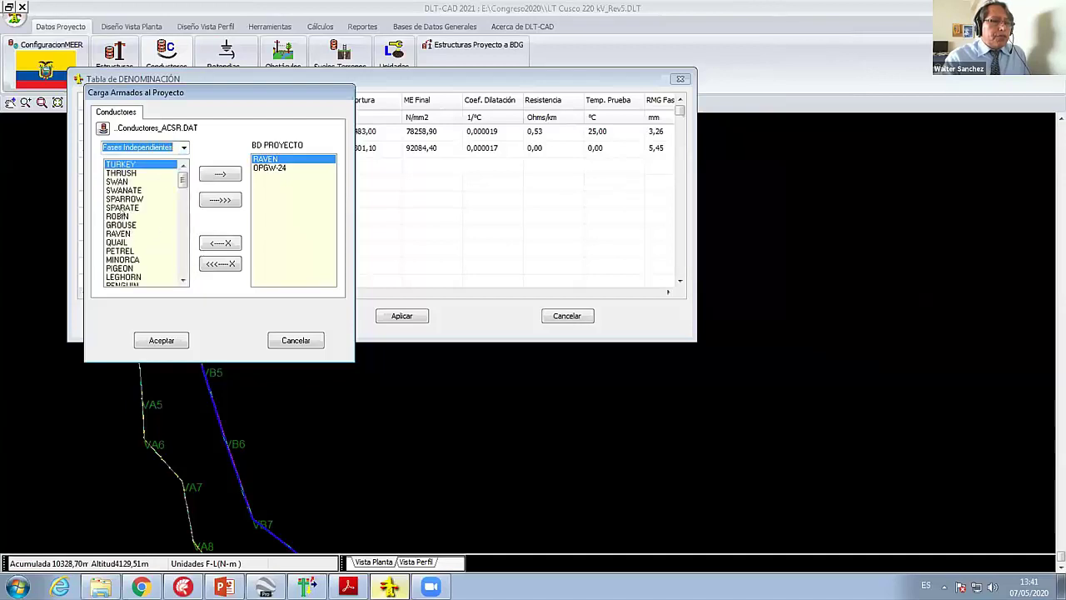
left_click(124, 199)
left_click(219, 174)
left_click(163, 340)
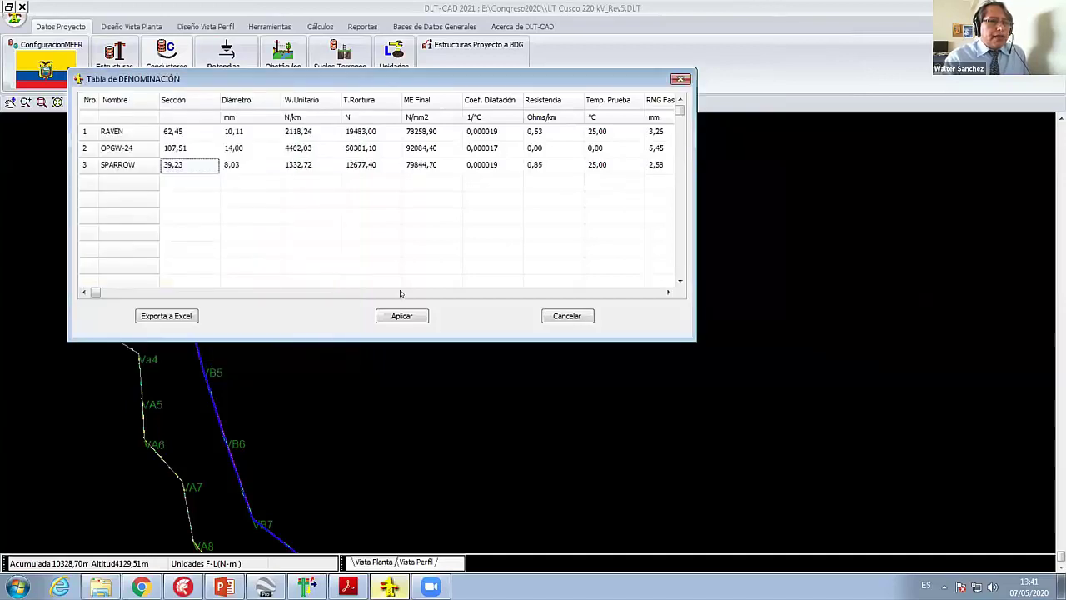
left_click(402, 316)
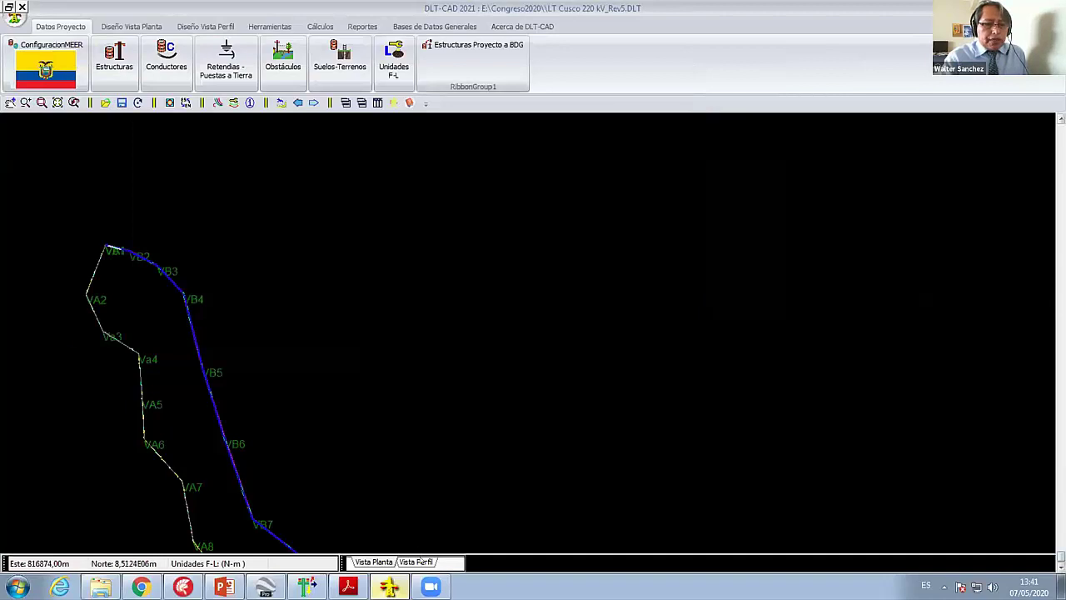
left_click(420, 561)
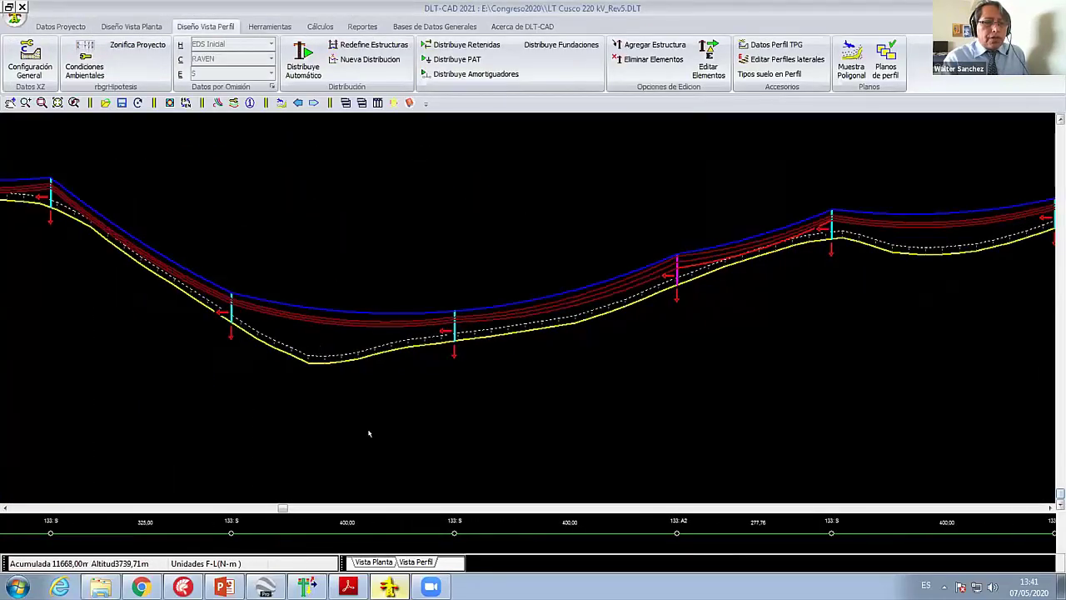
Step: Set the phase span's C1 conductor to SPARROW
double_click(365, 387)
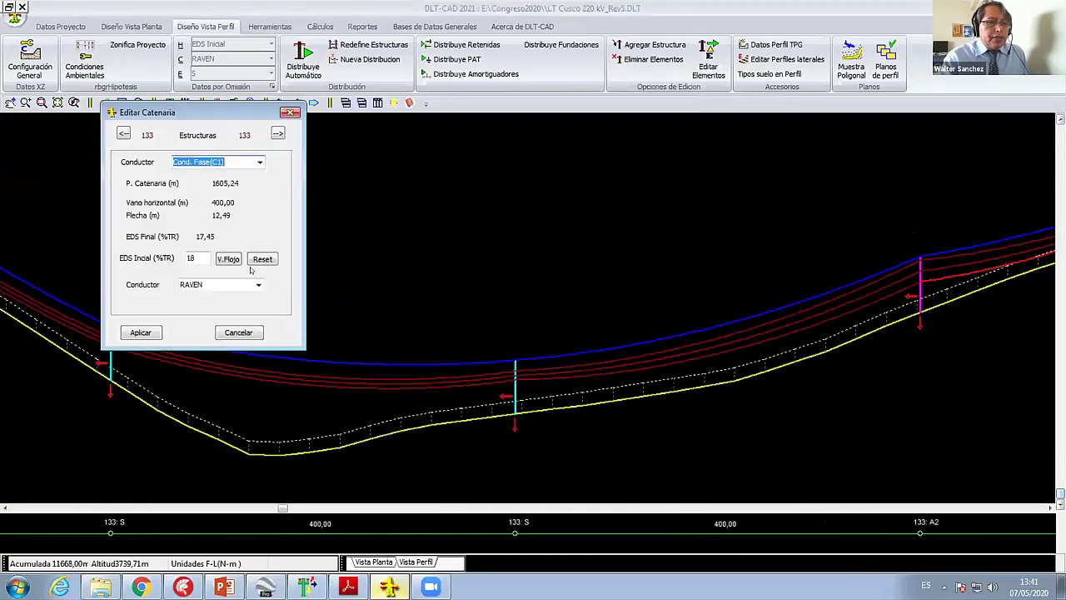
left_click(258, 285)
left_click(214, 311)
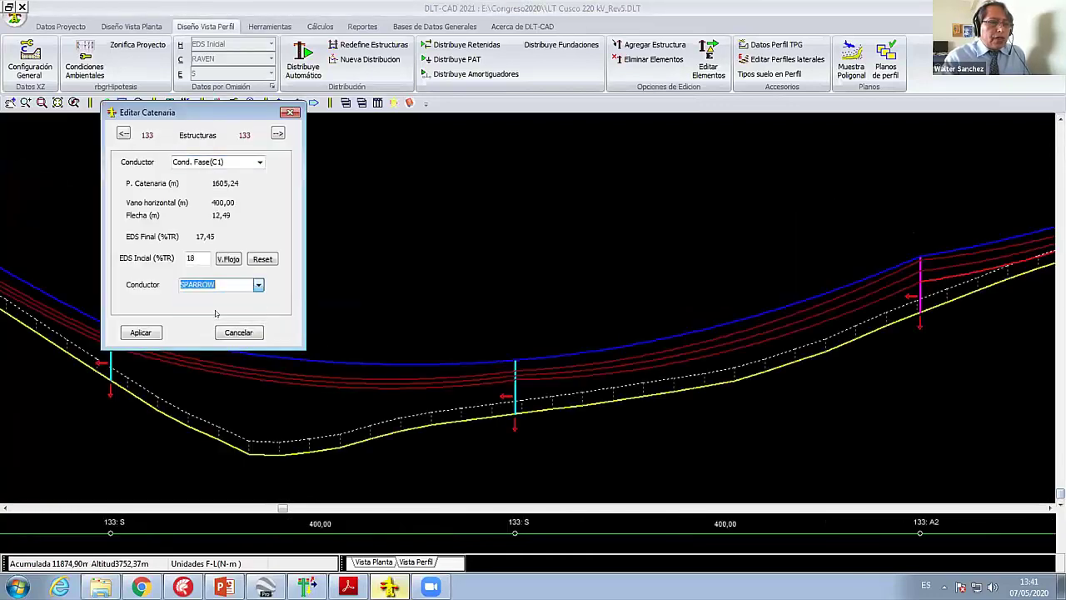
left_click(143, 331)
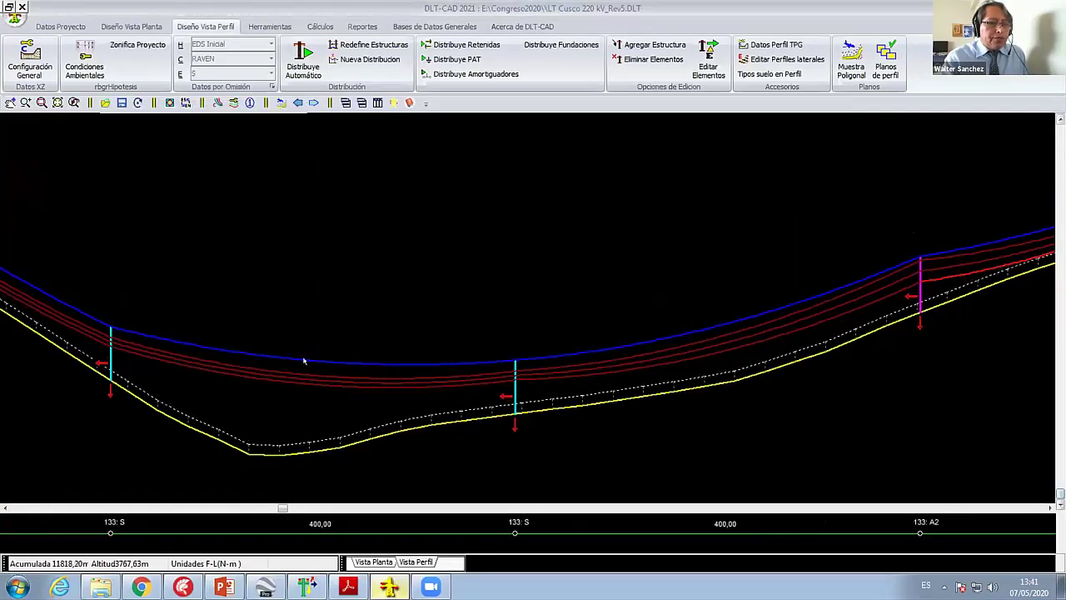
Step: Assign the OPGW-24 cable to guard cable G2 in the span
double_click(303, 360)
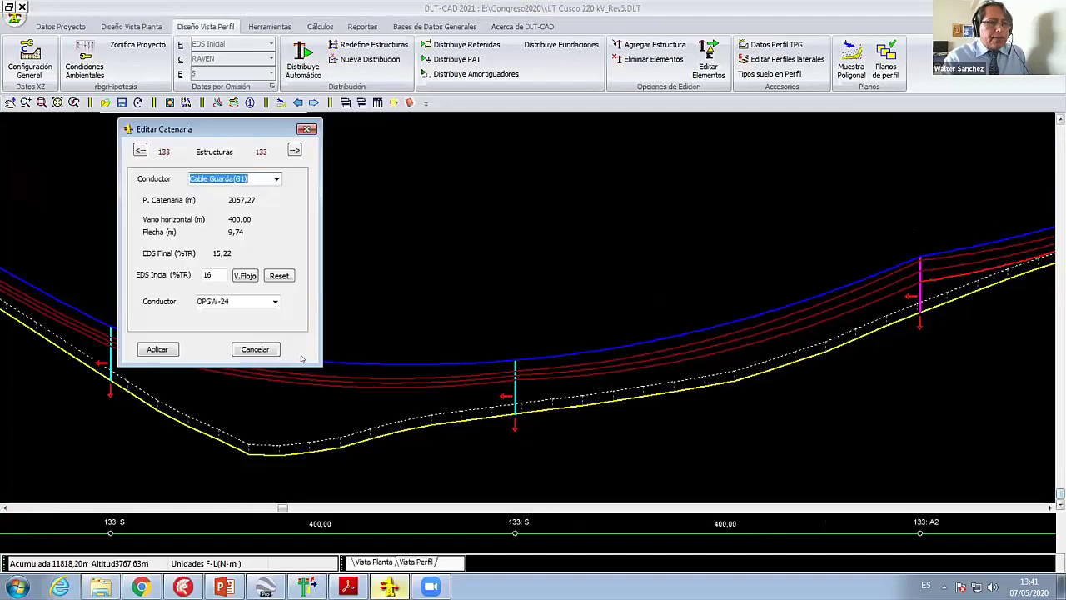
left_click(277, 183)
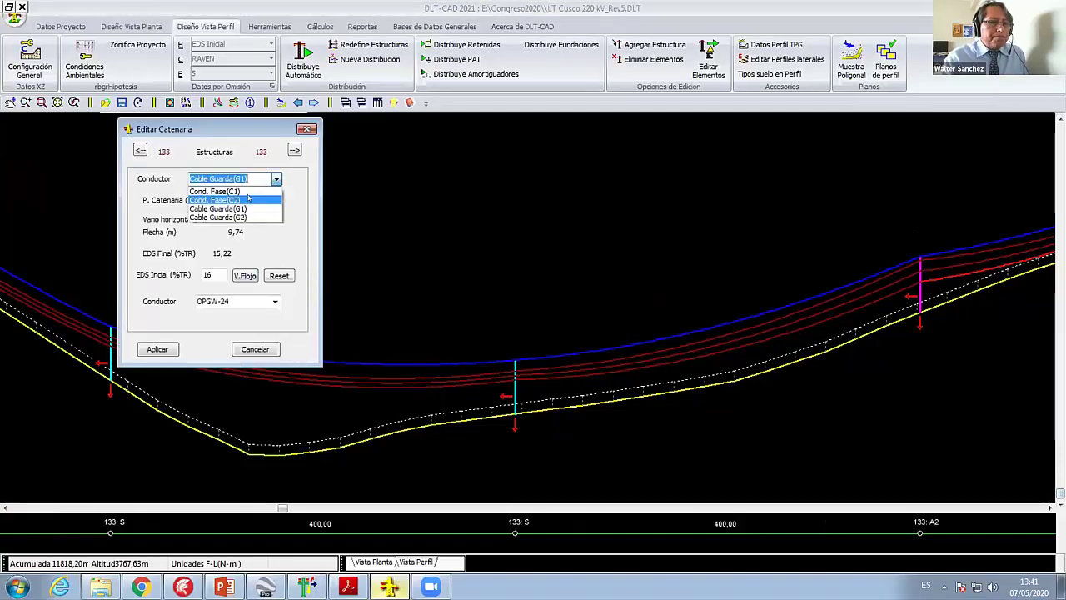
left_click(248, 208)
left_click(250, 178)
left_click(250, 209)
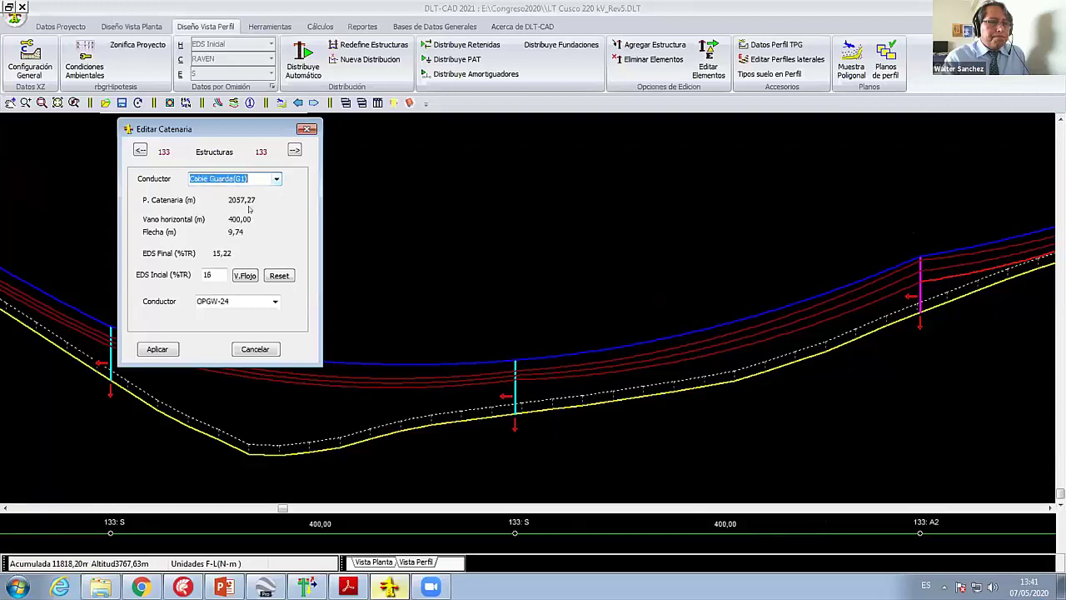
left_click(277, 182)
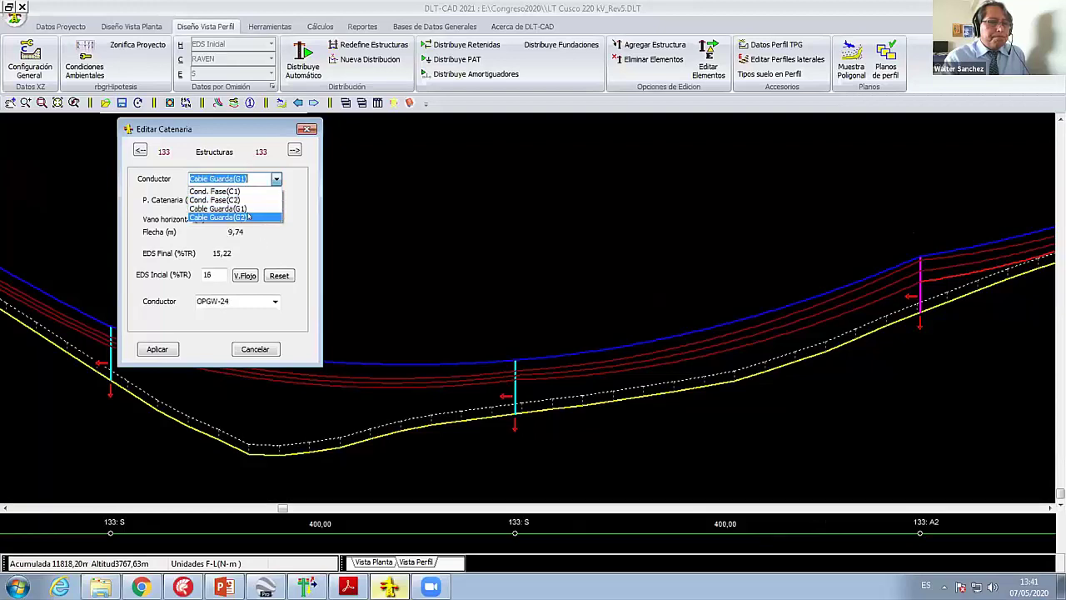
left_click(249, 219)
left_click(274, 301)
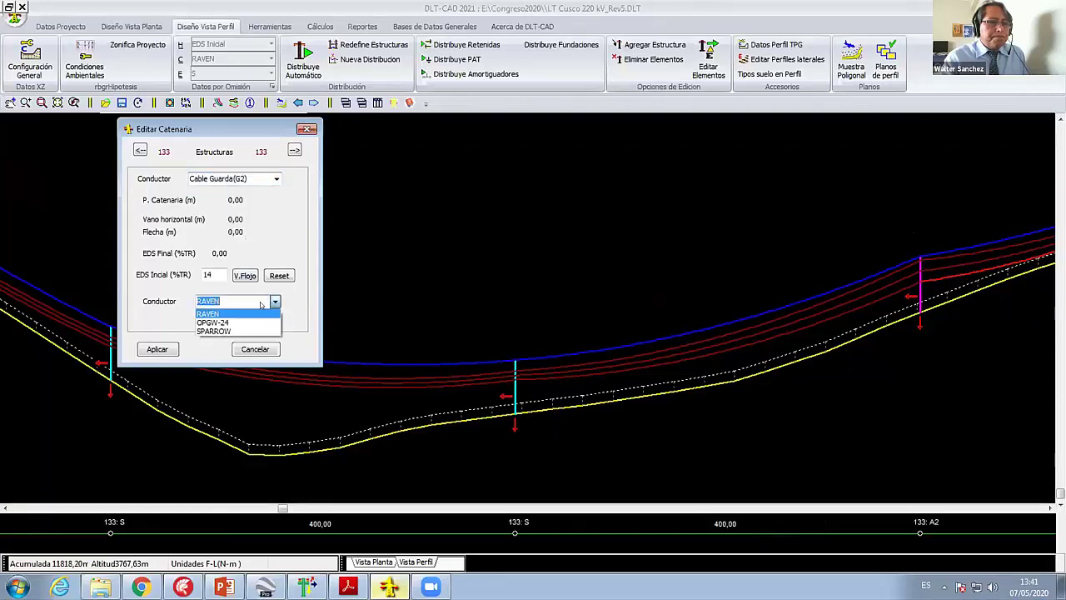
left_click(228, 319)
left_click(152, 348)
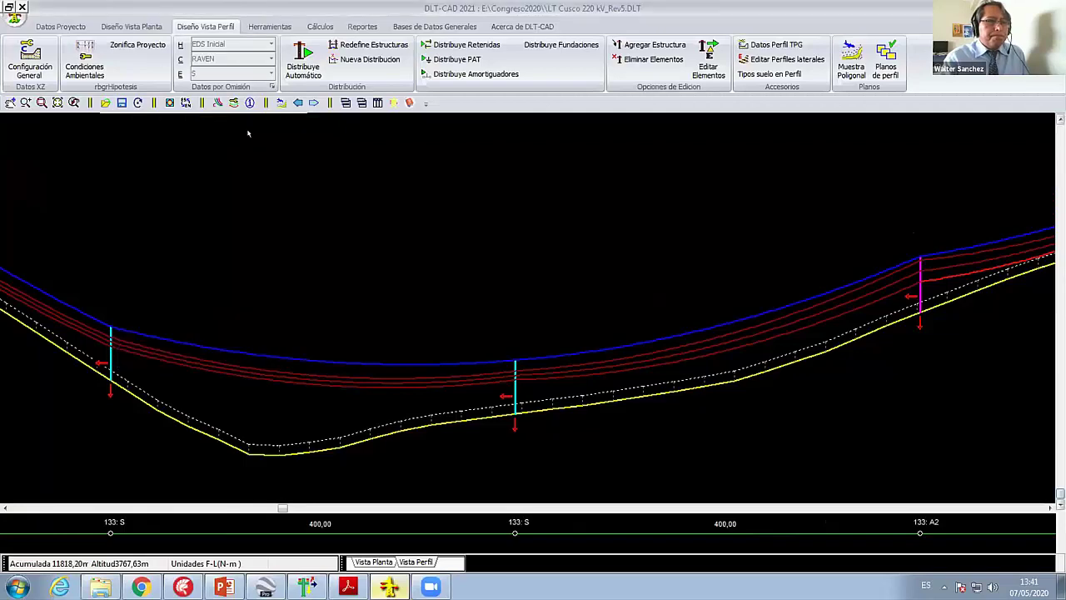
Step: Recheck the span's catenary settings unchanged and accept the Configuración General display settings
scroll(283, 307, "down", 1)
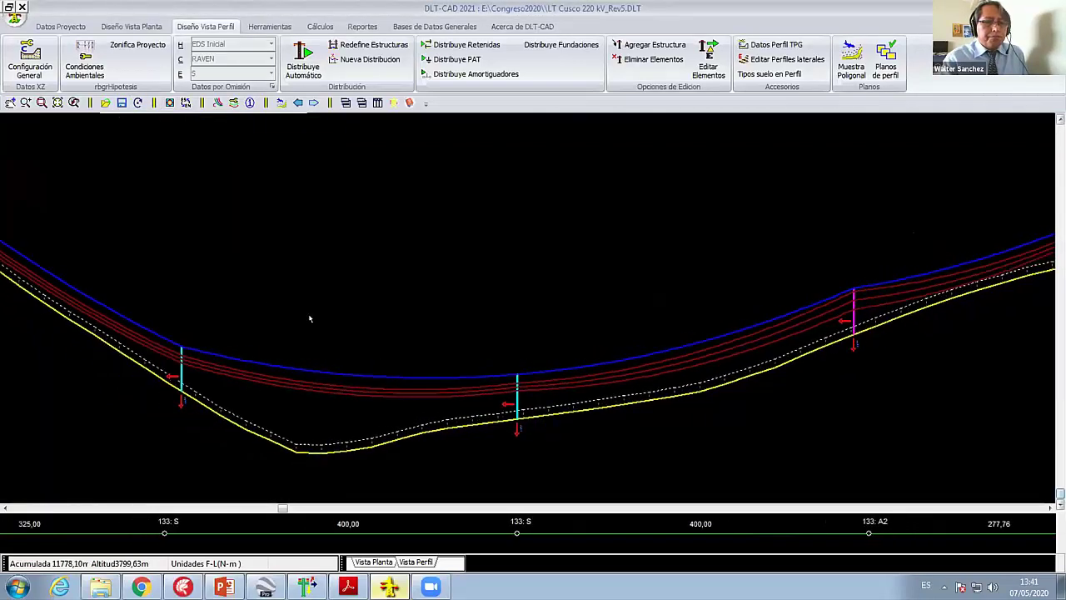
scroll(333, 358, "down", 1)
scroll(362, 402, "down", 1)
left_click(363, 403)
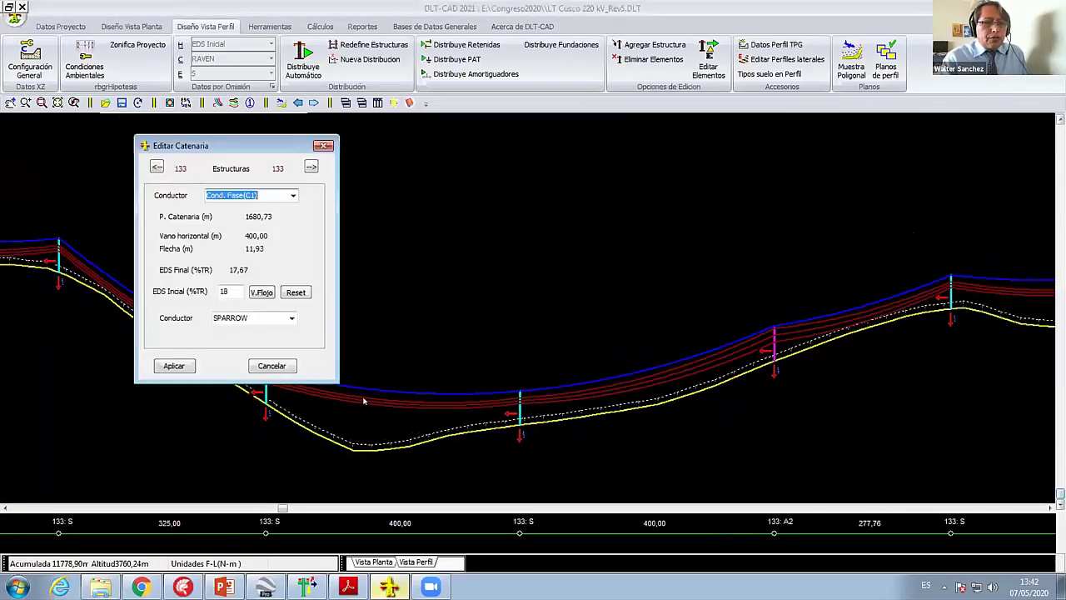
left_click(274, 364)
left_click(217, 102)
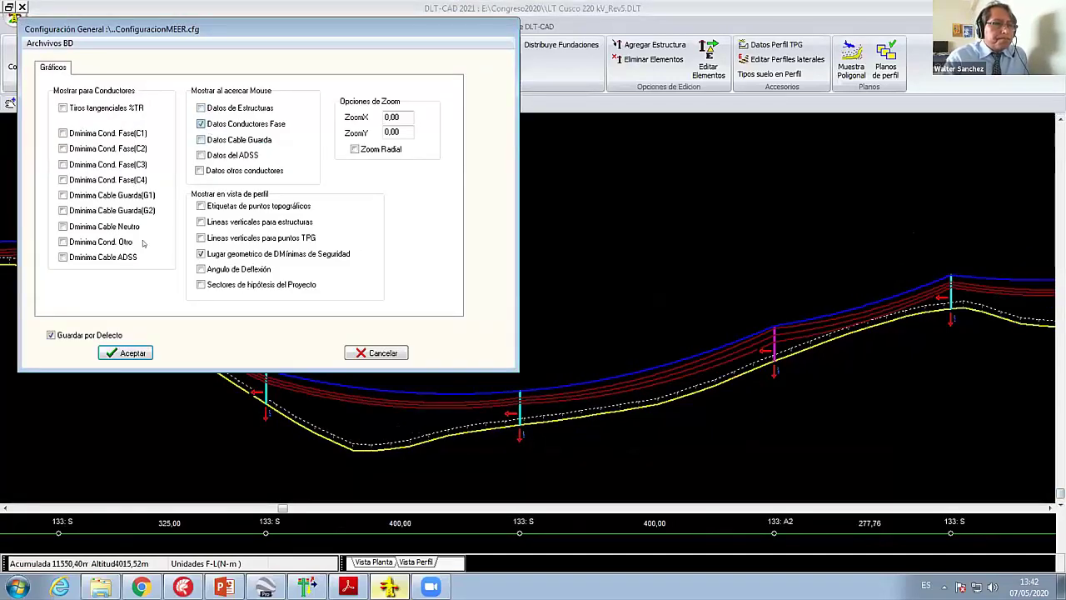
left_click(125, 353)
Step: Zoom and pan the profile to inspect the C1 span's SPARROW data
scroll(525, 433, "up", 2)
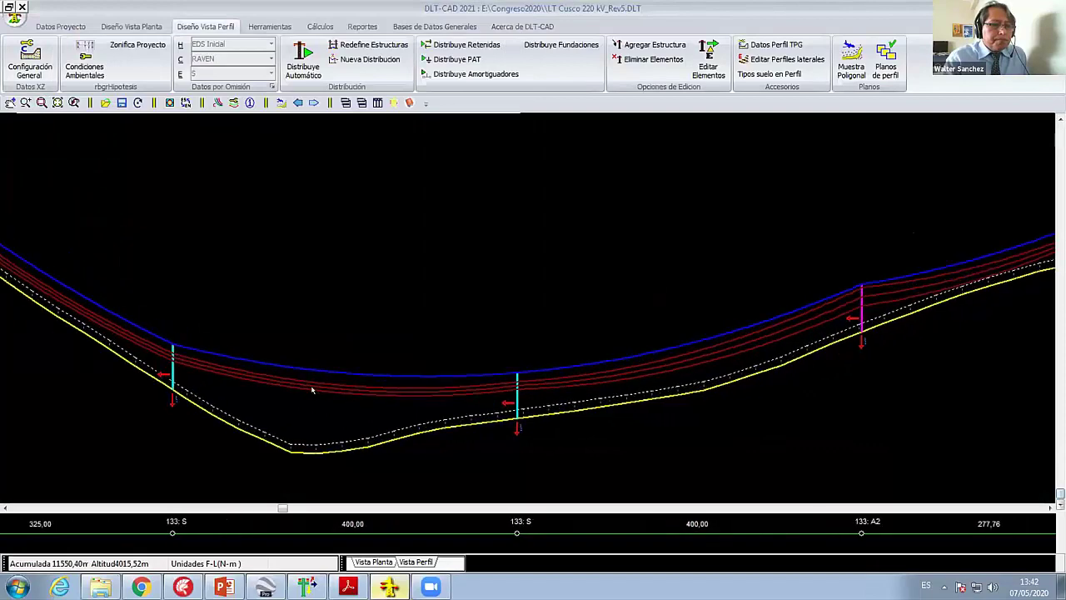
scroll(525, 433, "up", 1)
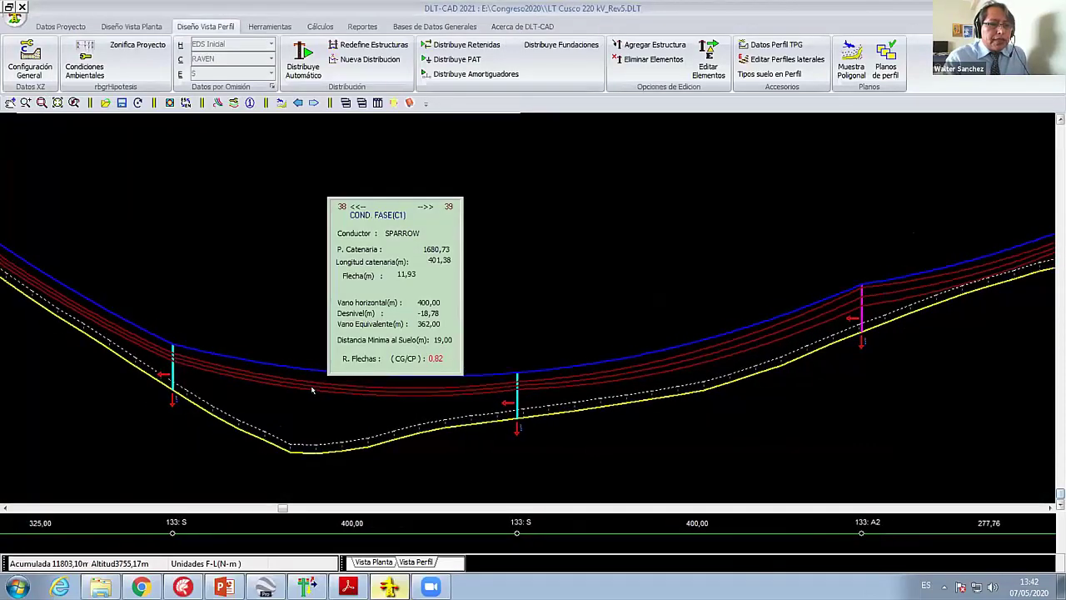
scroll(312, 390, "down", 3)
scroll(525, 367, "left", 5)
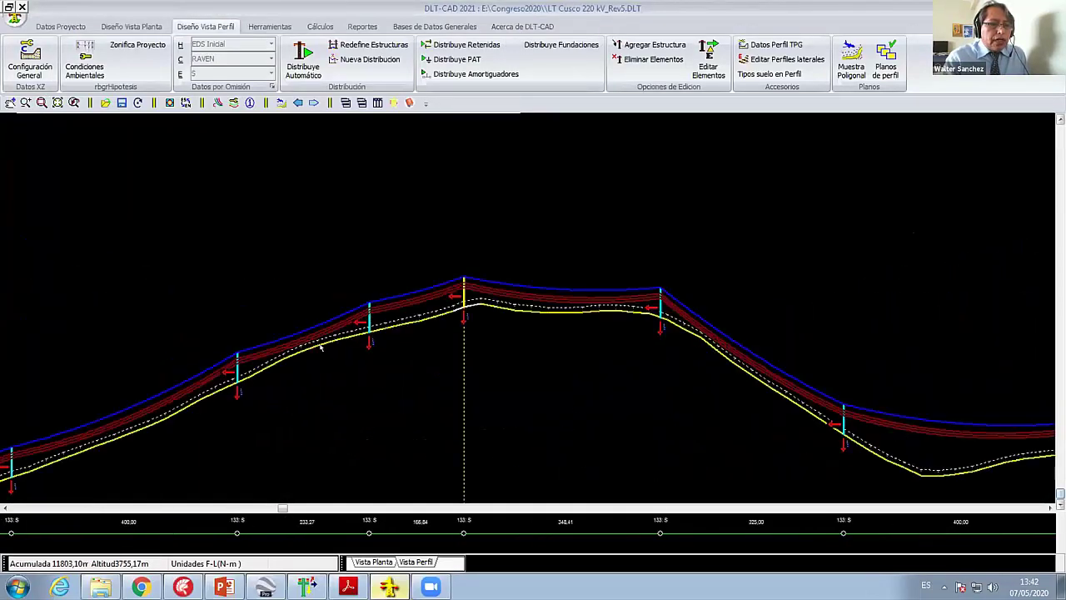
scroll(144, 432, "down", 1)
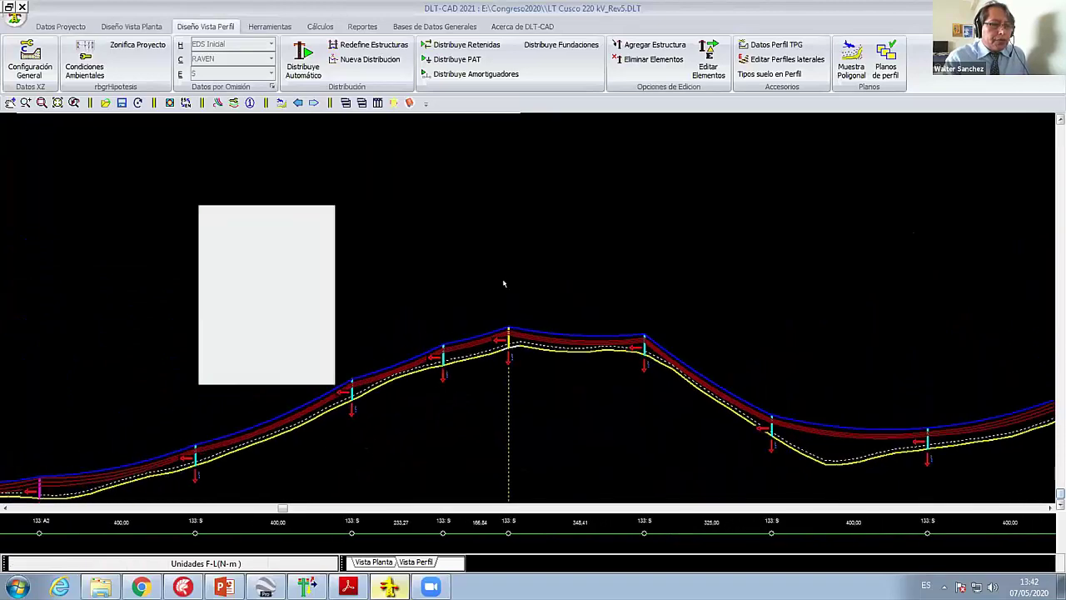
scroll(249, 345, "left", 3)
scroll(239, 345, "left", 1)
scroll(241, 347, "left", 1)
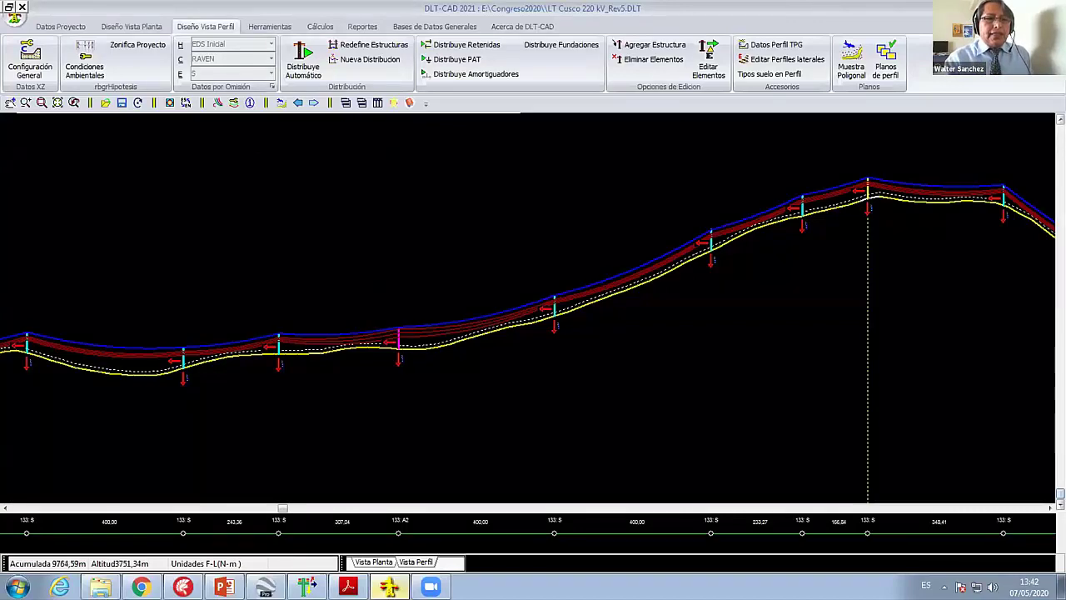
scroll(400, 250, "down", 2)
Step: Radially zoom out over the hilltop stretch of the profile, then close the zoom mode
right_click(408, 263)
left_click(433, 434)
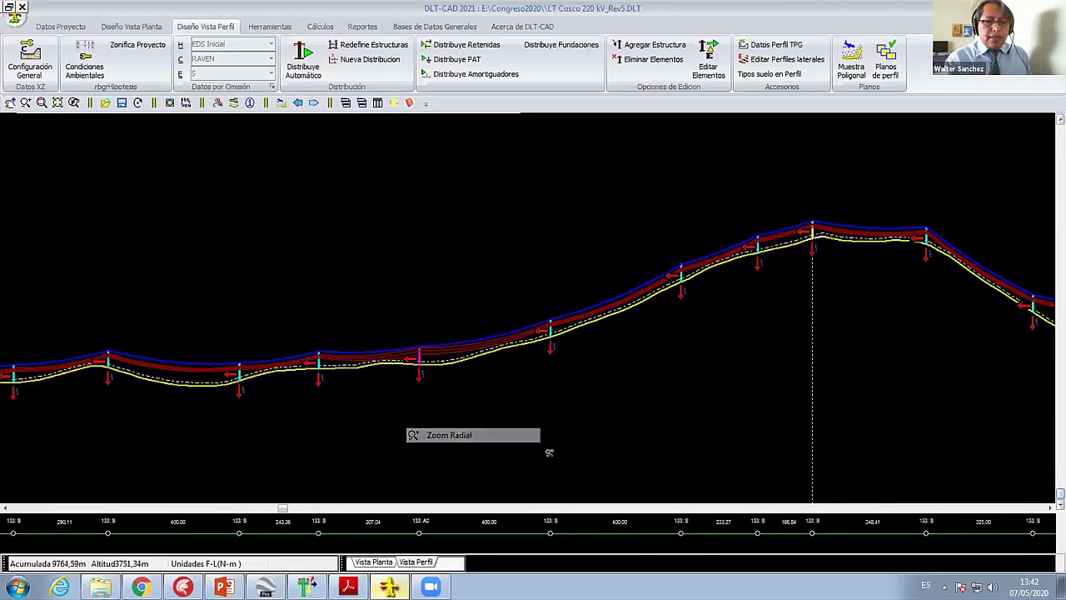
mouse_move(571, 421)
left_mouse_down()
mouse_move(581, 390)
mouse_move(528, 362)
mouse_move(542, 286)
left_mouse_up()
right_click(433, 187)
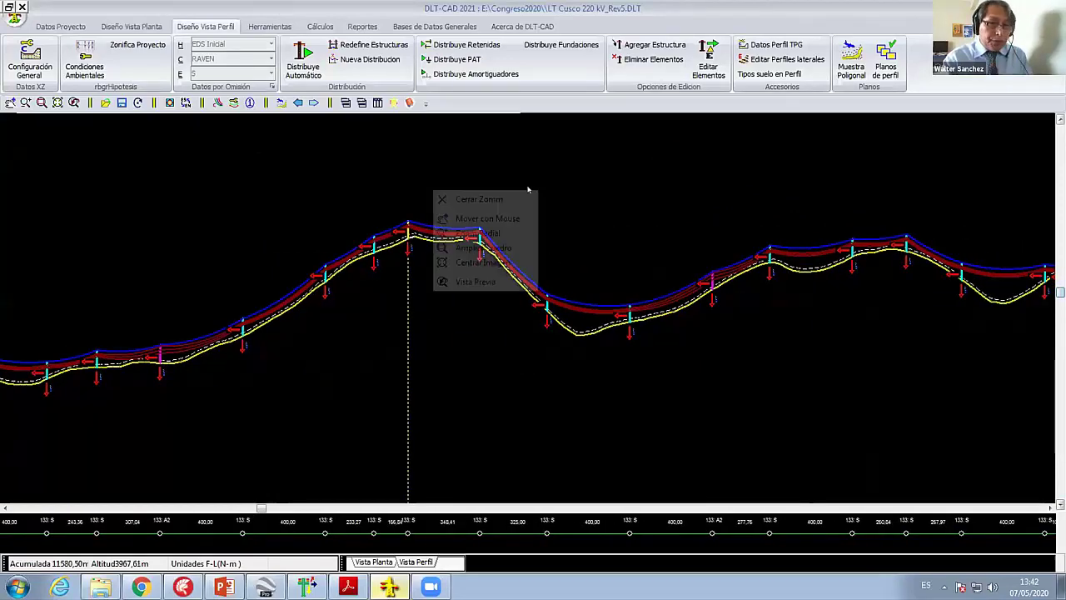
left_click(454, 198)
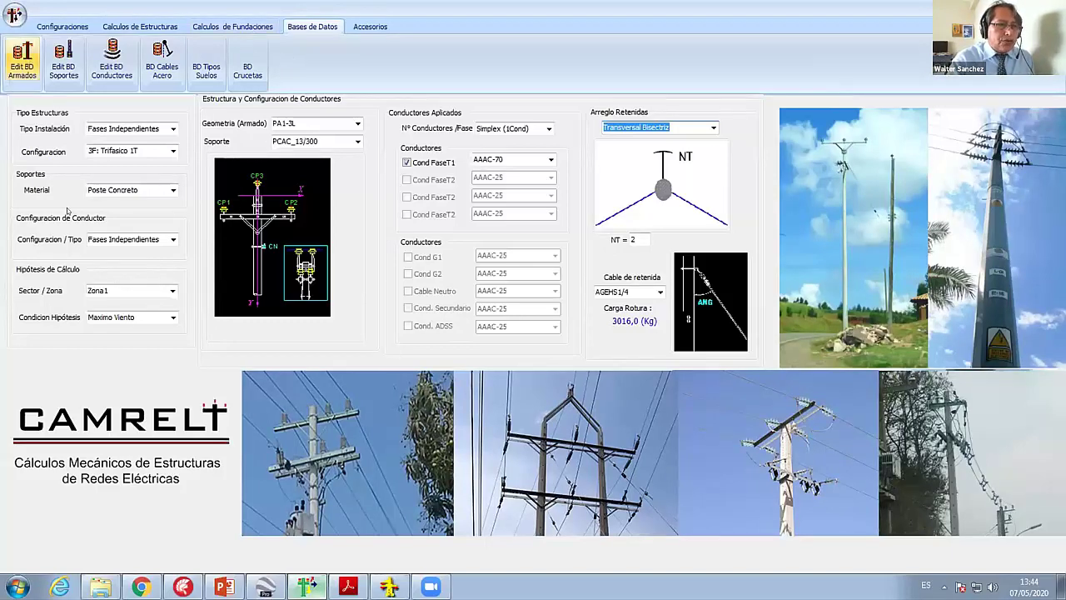
Step: Select PA1-1N, then PA1-3N, in the Estructuras_DGE.DAT database to show its data
left_click(78, 241)
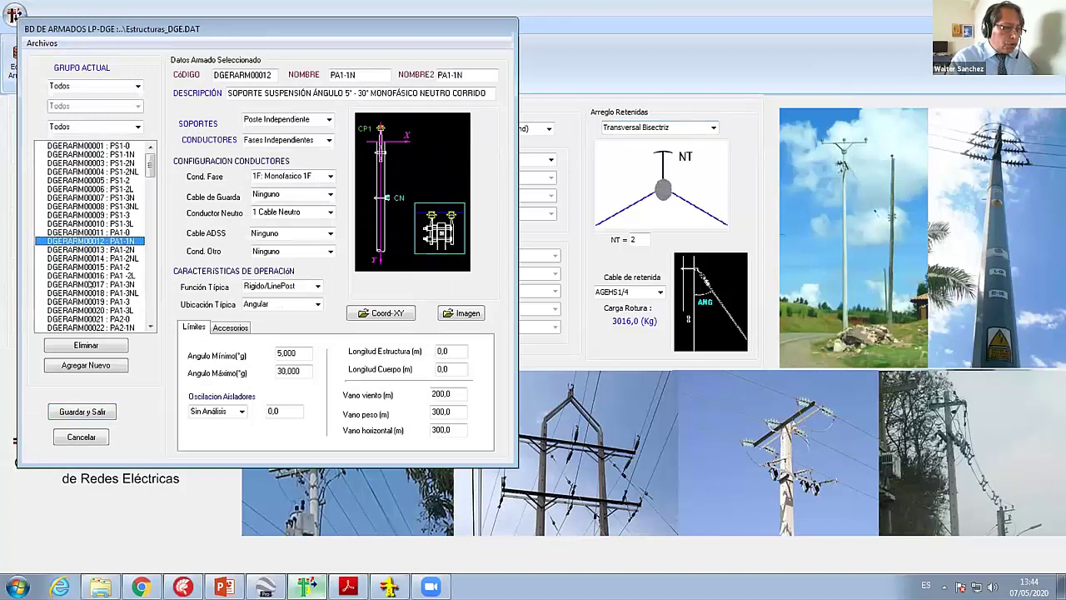
left_click(90, 284)
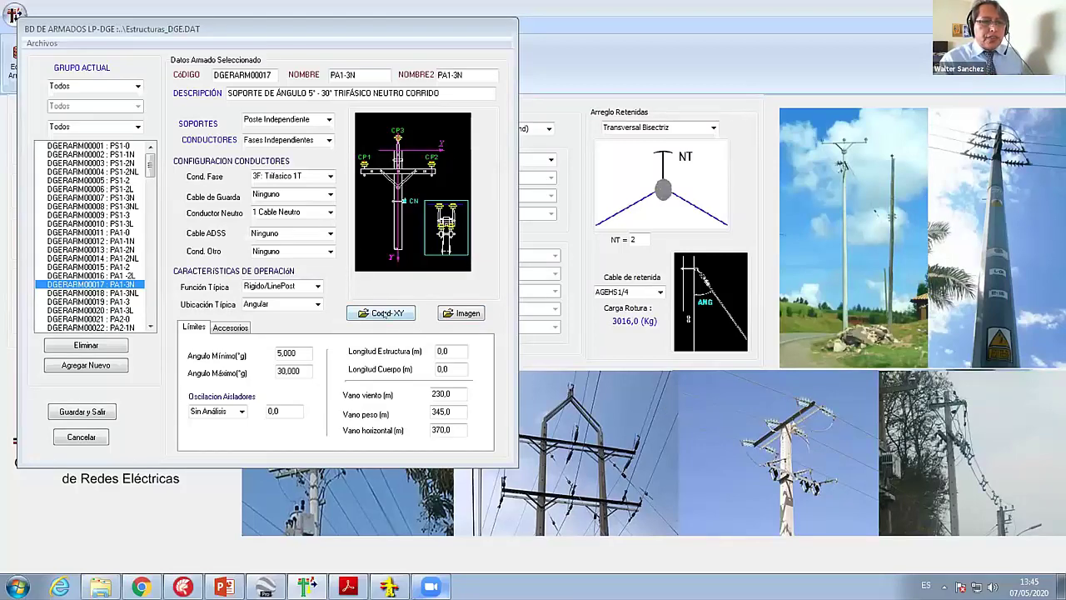
Step: Set structure PA1-3N's Cable ADSS to '1 Fibra óptica ADSS'
left_click(381, 313)
left_click(240, 250)
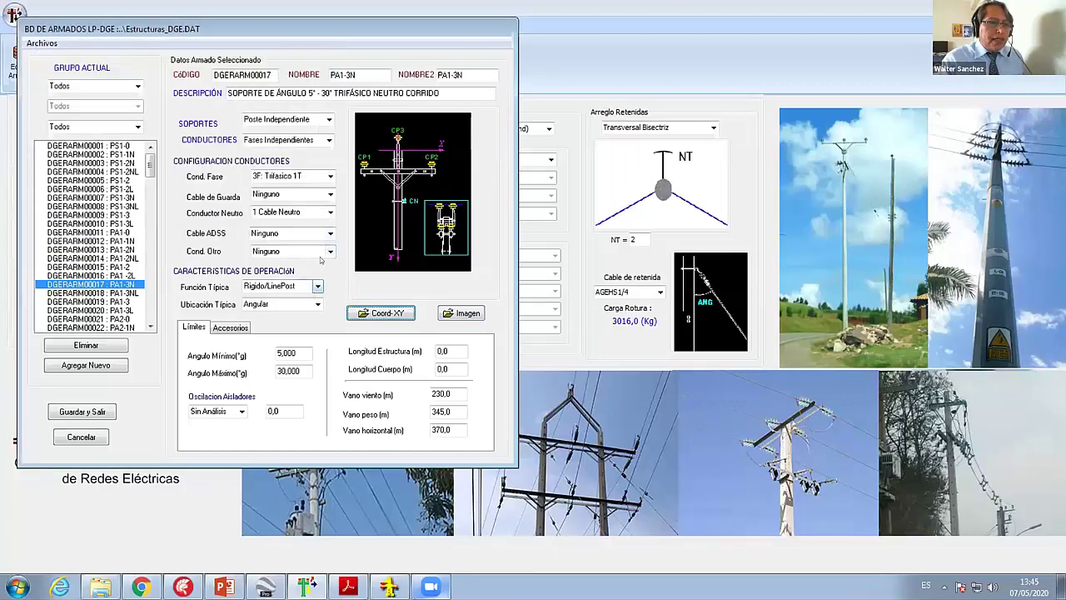
left_click(330, 234)
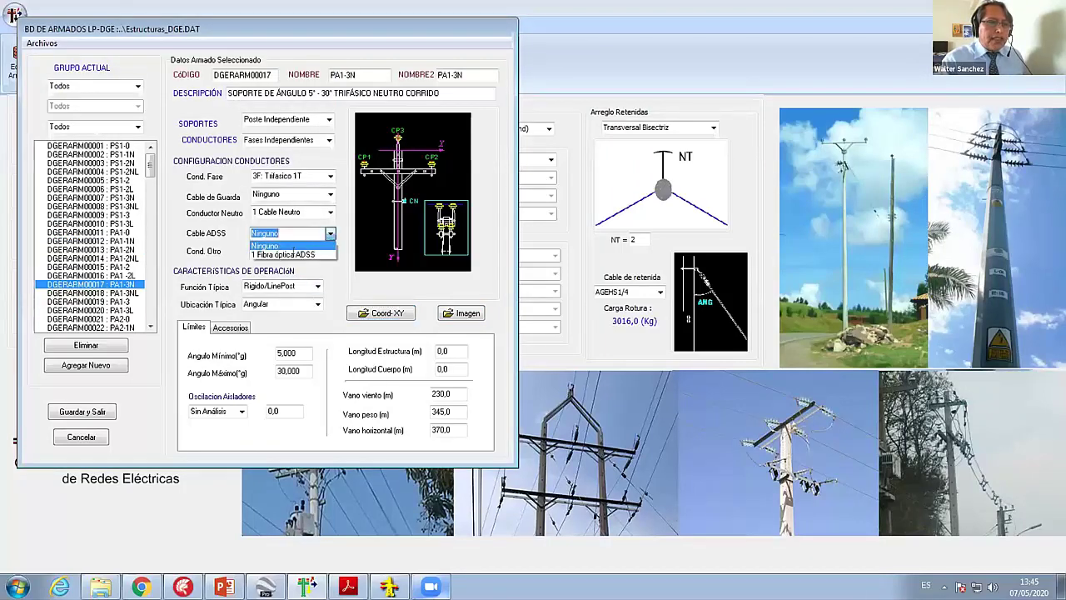
left_click(293, 253)
Step: Review the new ADSS1 and CN1 values in the Coord-XY table, then cancel without changes
left_click(381, 313)
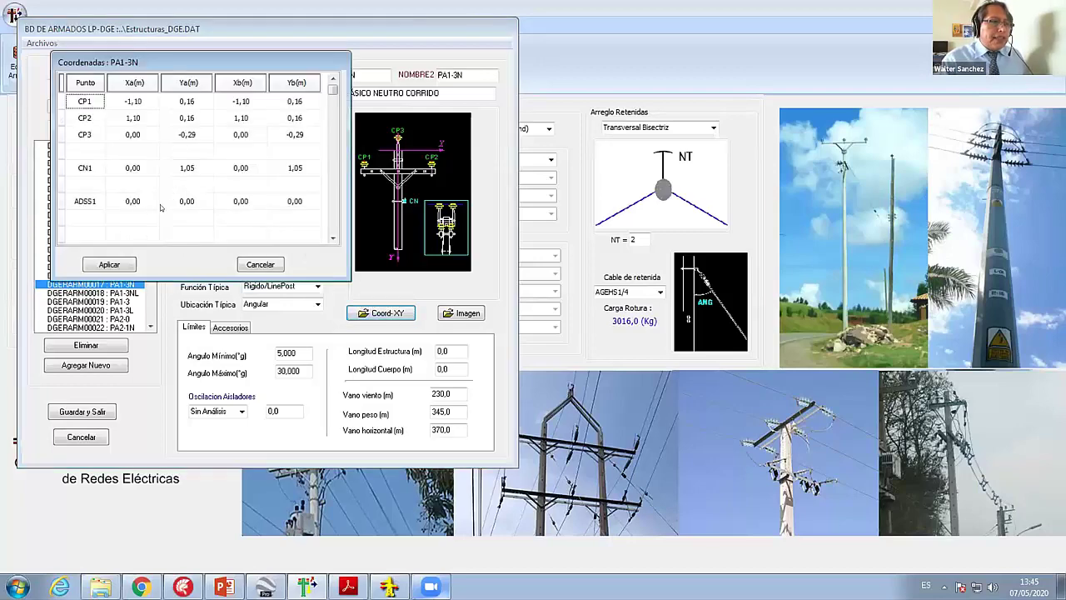
left_click(146, 206)
left_click(189, 202)
left_click(297, 201)
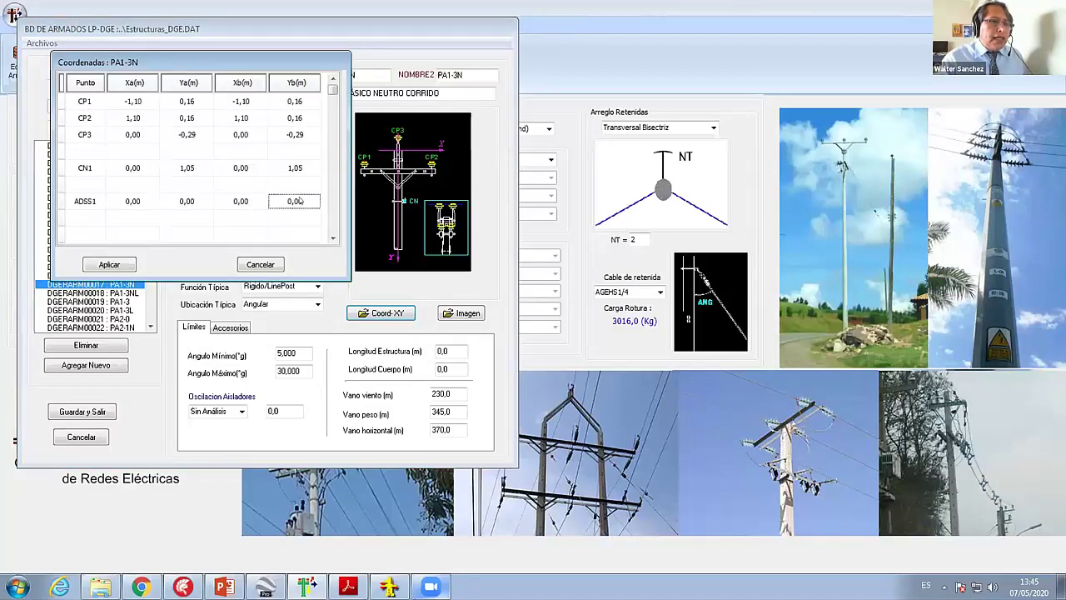
left_click(227, 205)
left_click(165, 200)
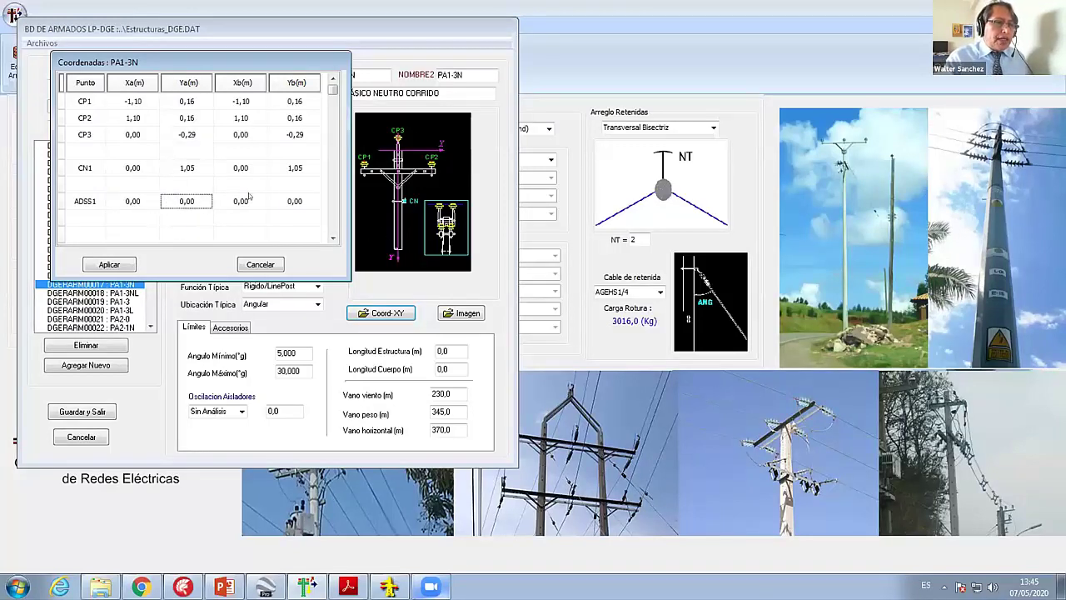
key("Right")
key("Up")
key("Left")
key("Left")
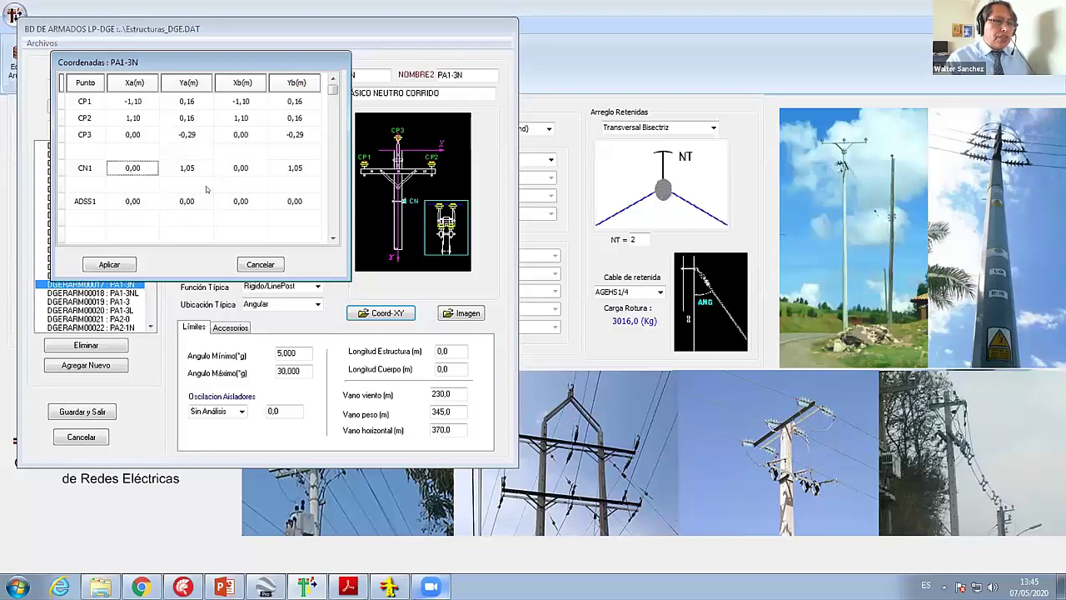
key("Down")
key("Right")
key("Up")
key("Right")
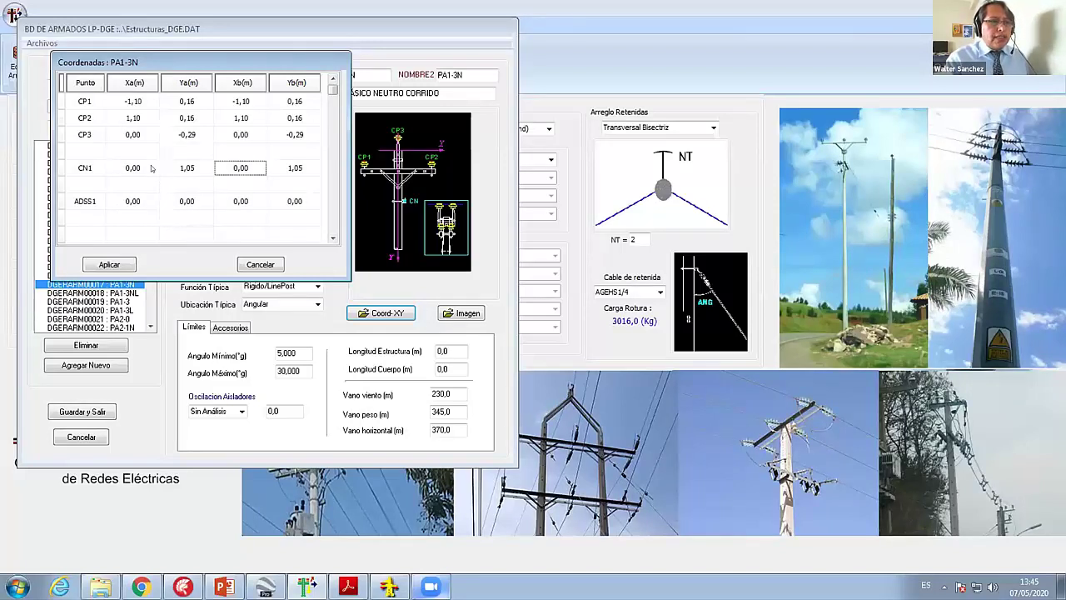
left_click(248, 263)
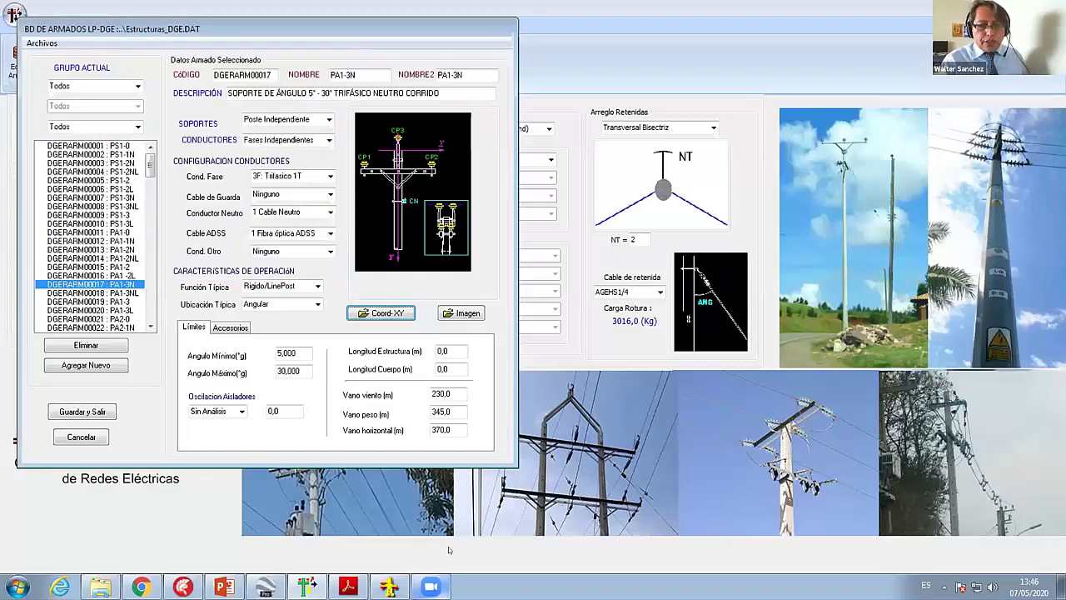
left_click(433, 586)
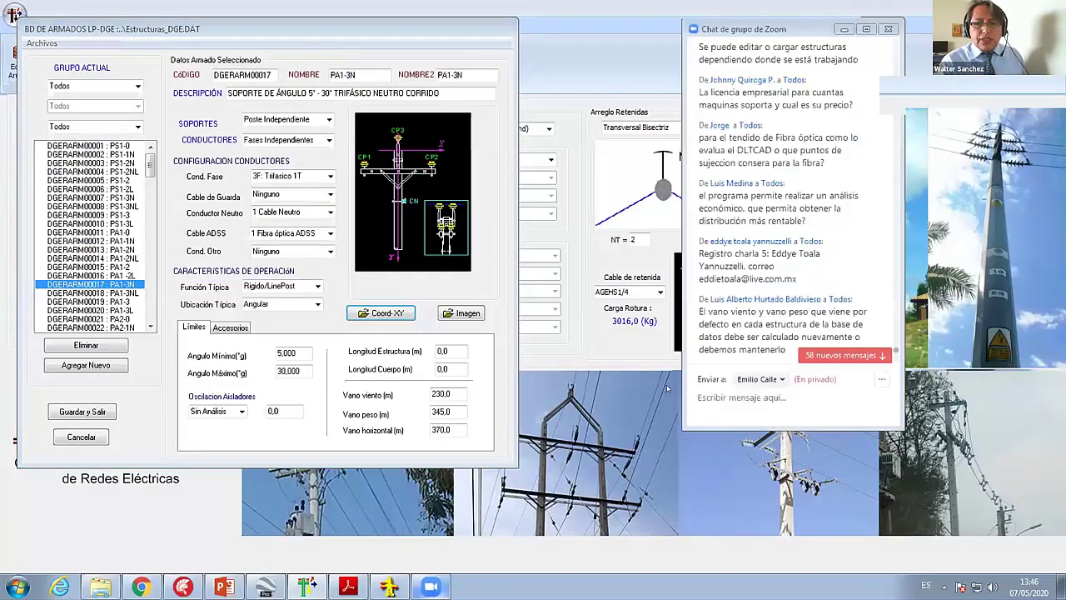
left_click(666, 387)
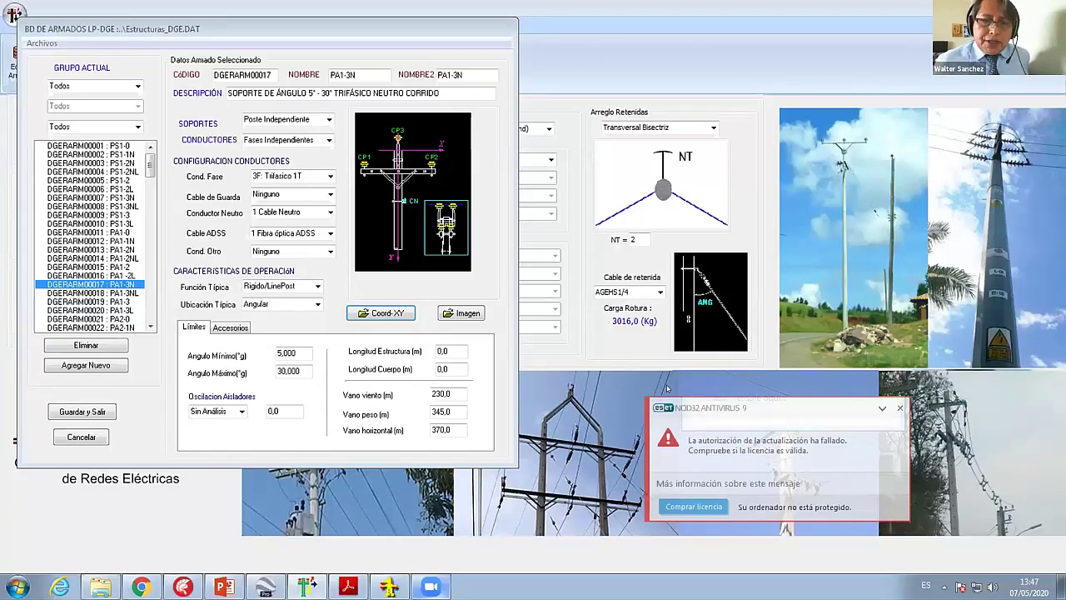
left_click(900, 409)
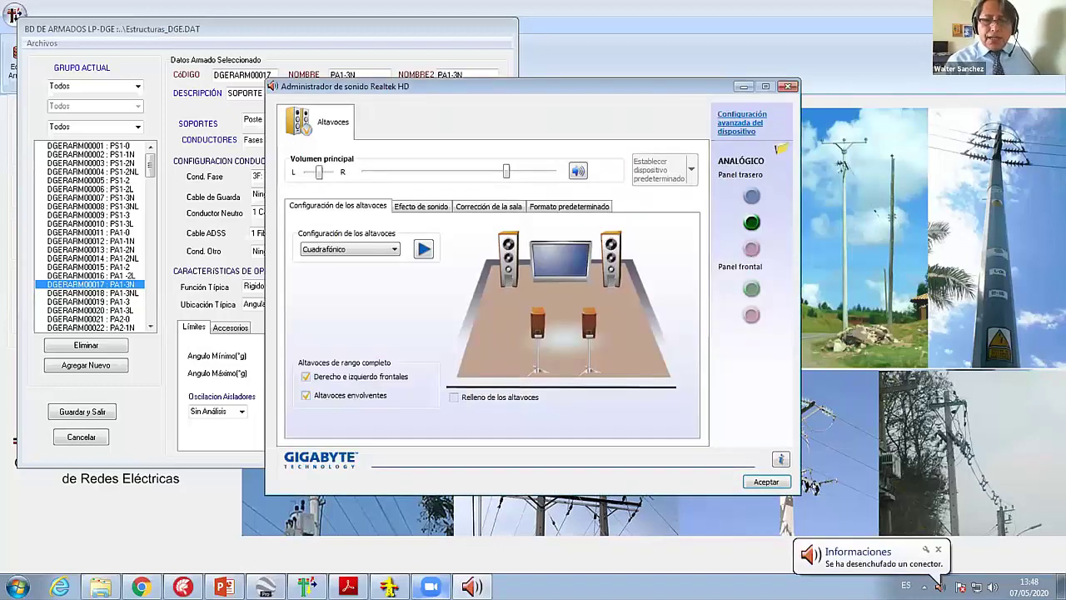
left_click(769, 482)
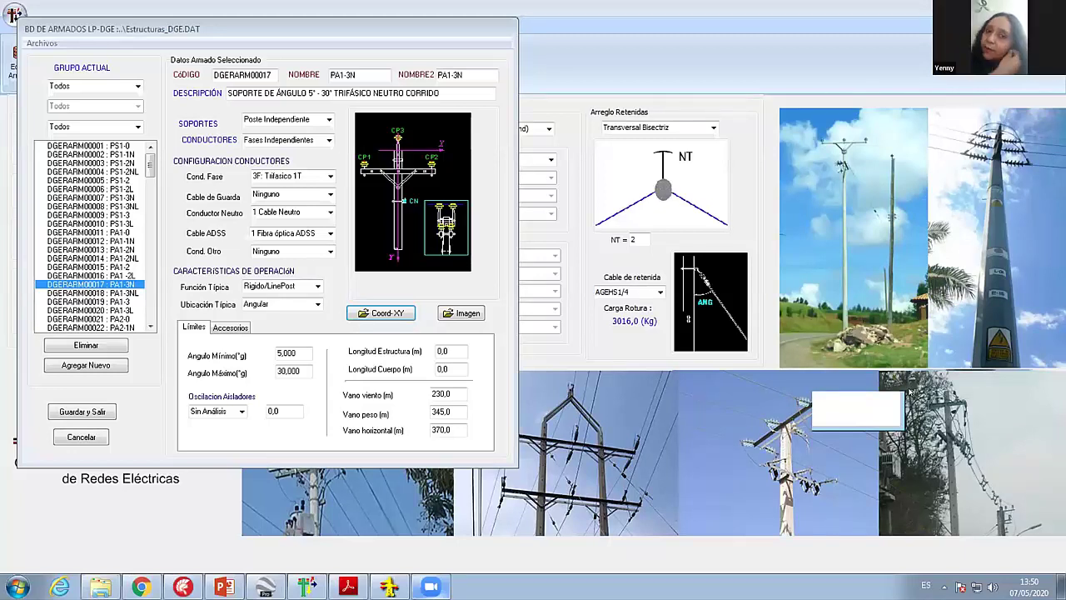
Step: Zoom over the DLT-CAD profile, then return to PowerPoint at slide 21 of Presentacion_Congreso_DLT1
left_click(392, 586)
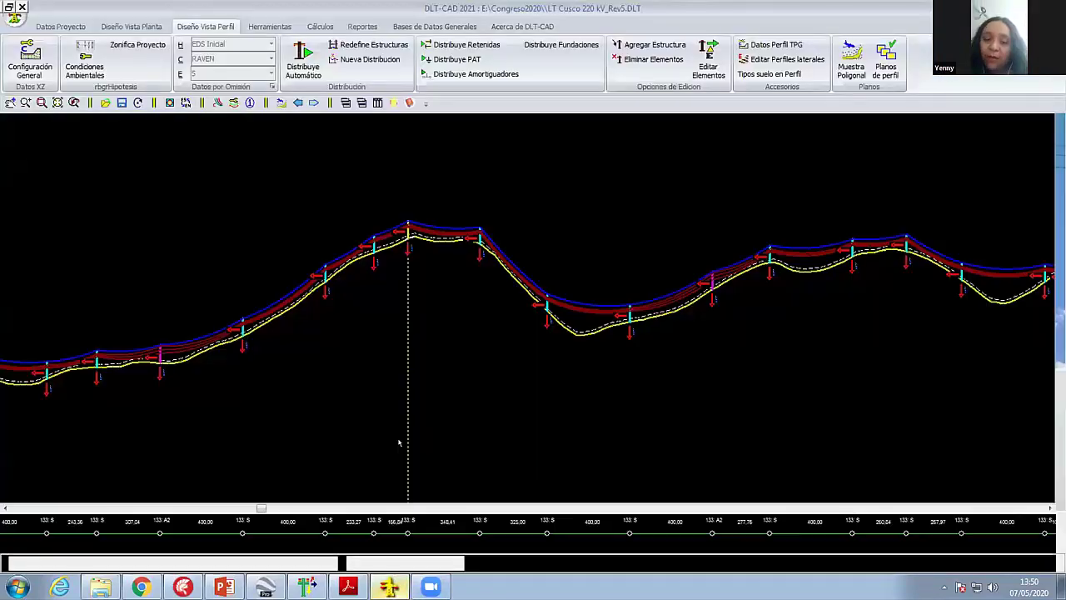
scroll(364, 302, "up", 2)
scroll(364, 375, "up", 2)
scroll(364, 440, "up", 1)
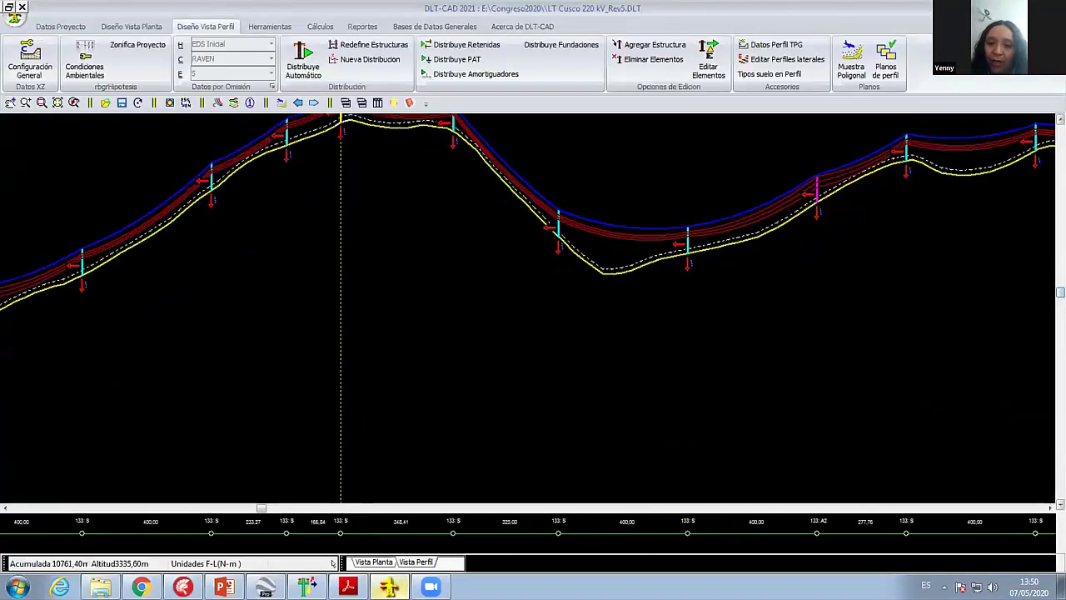
scroll(341, 375, "down", 2)
key("alt+Tab")
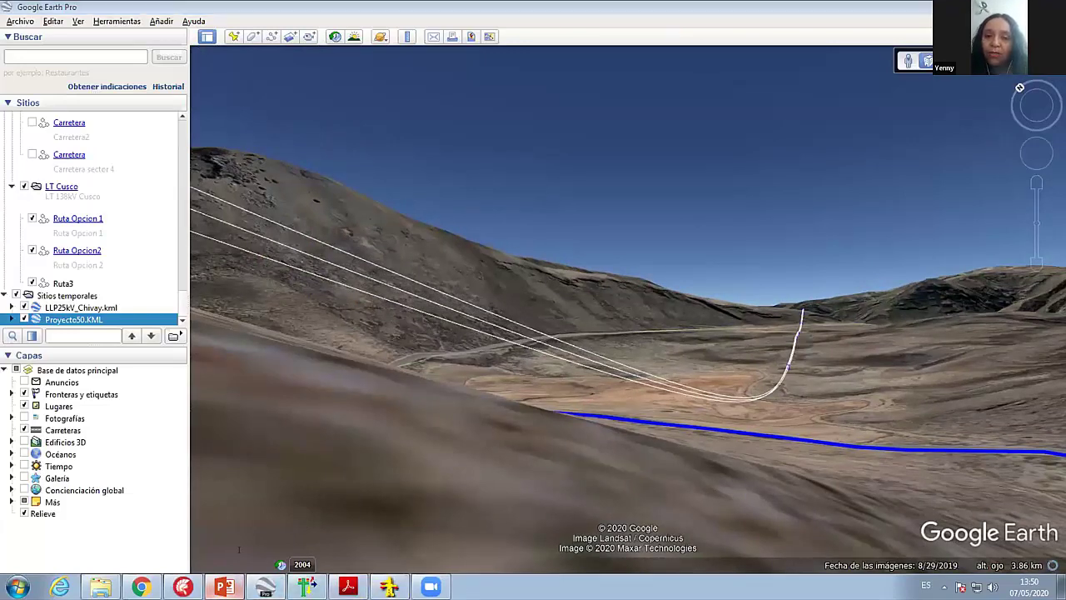
left_click(224, 588)
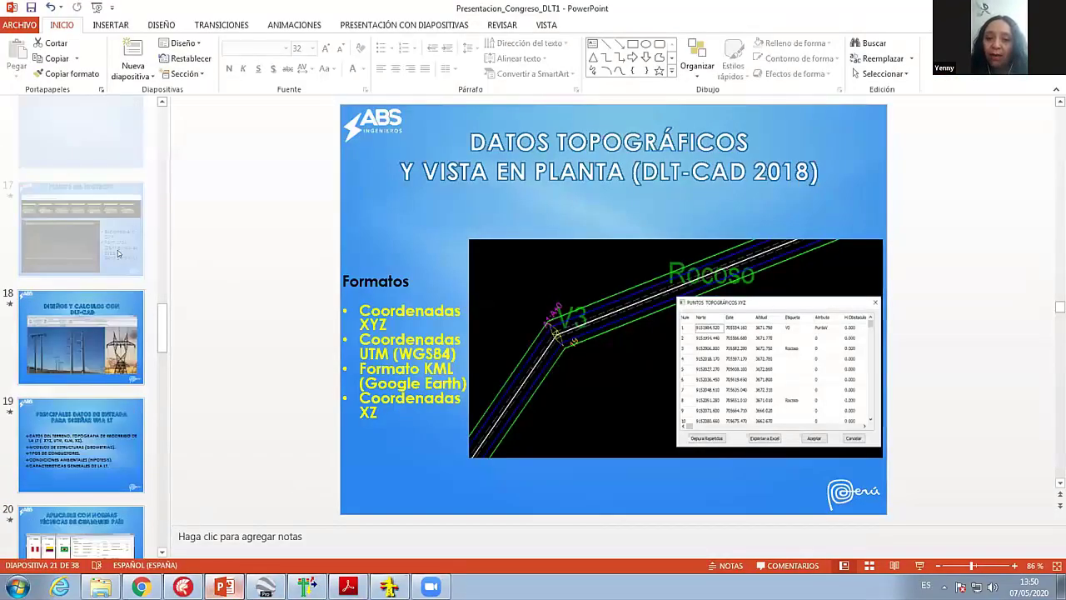